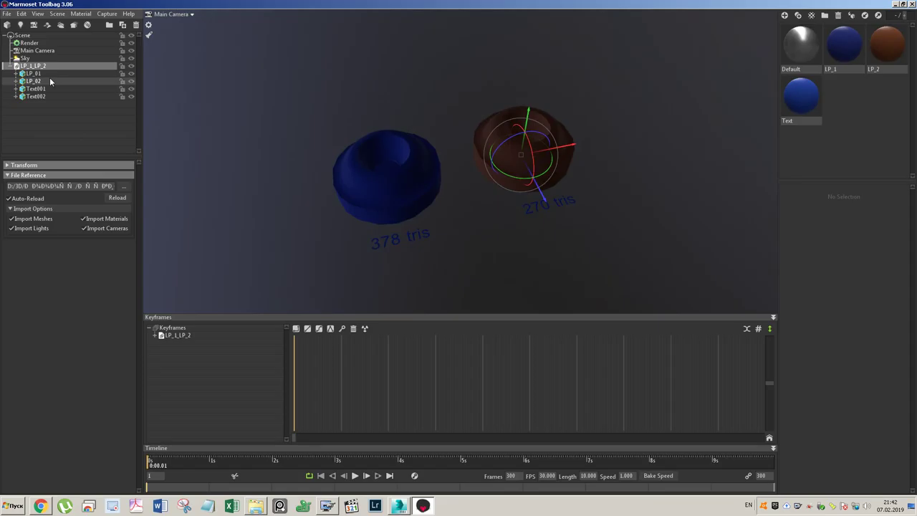
- Load the Indoor Fluorescents sky preset and raise the sky brightness to about 2.788
{"action": "left_click", "coordinate": [25, 58]}
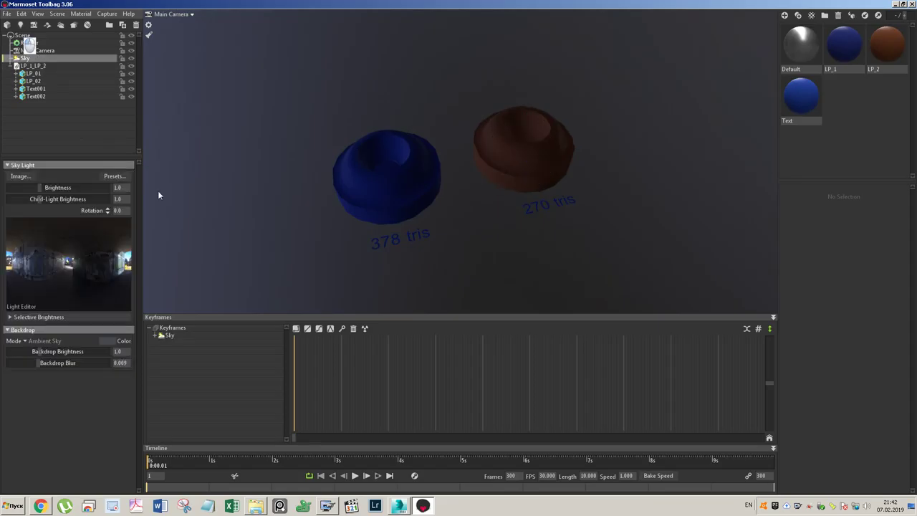
{"action": "left_click", "coordinate": [114, 176]}
{"action": "left_click", "coordinate": [181, 435]}
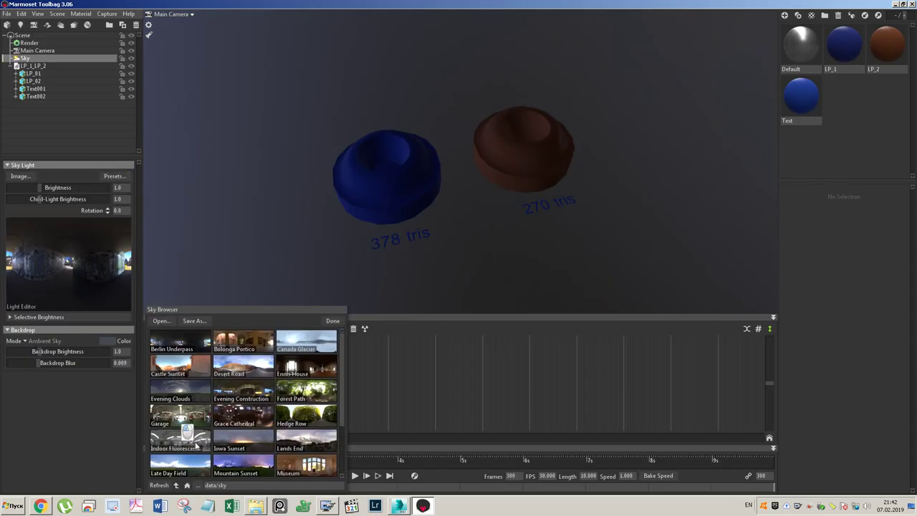
{"action": "left_click_drag", "start_coordinate": [46, 187], "coordinate": [395, 188]}
- Assign Bake_LP_1_Normal.png as the normal map of the LP_1 material
{"action": "left_click", "coordinate": [843, 45]}
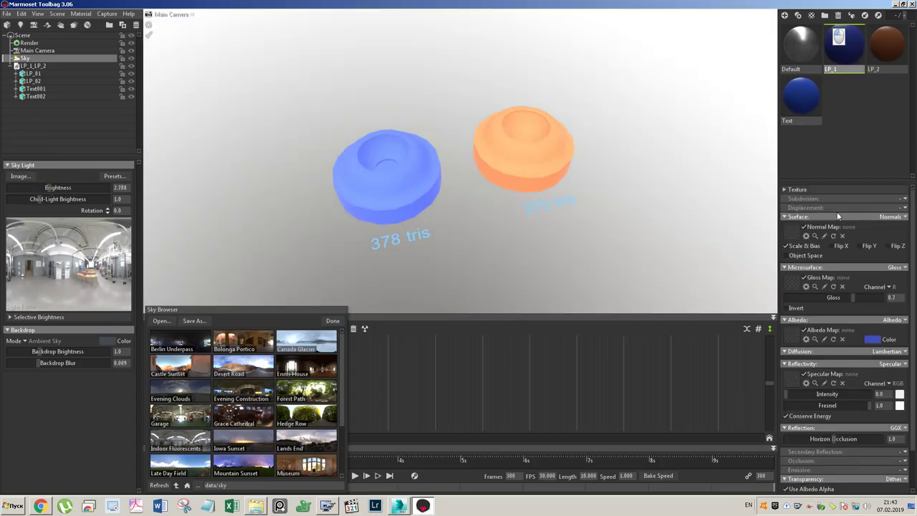
{"action": "left_click", "coordinate": [793, 229]}
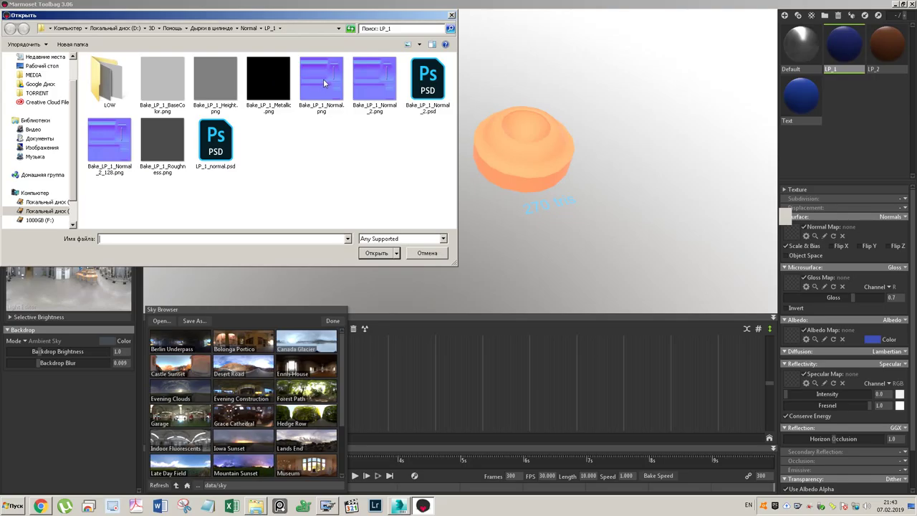
{"action": "left_click", "coordinate": [323, 80]}
{"action": "double_click", "coordinate": [325, 79]}
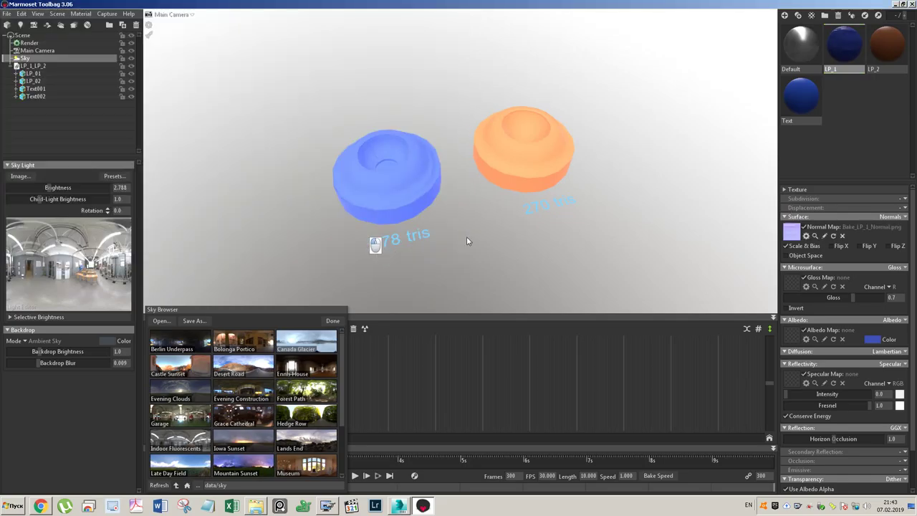
- Assign Bake_LP_2_Normal.png from the Normal\LP_2 folder as the normal map of the LP_2 material
{"action": "left_click", "coordinate": [877, 47]}
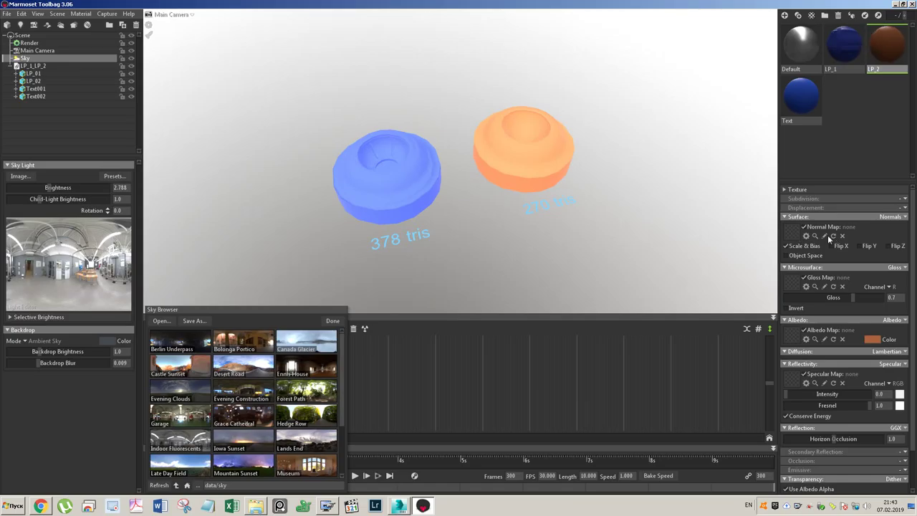
{"action": "left_click", "coordinate": [793, 232]}
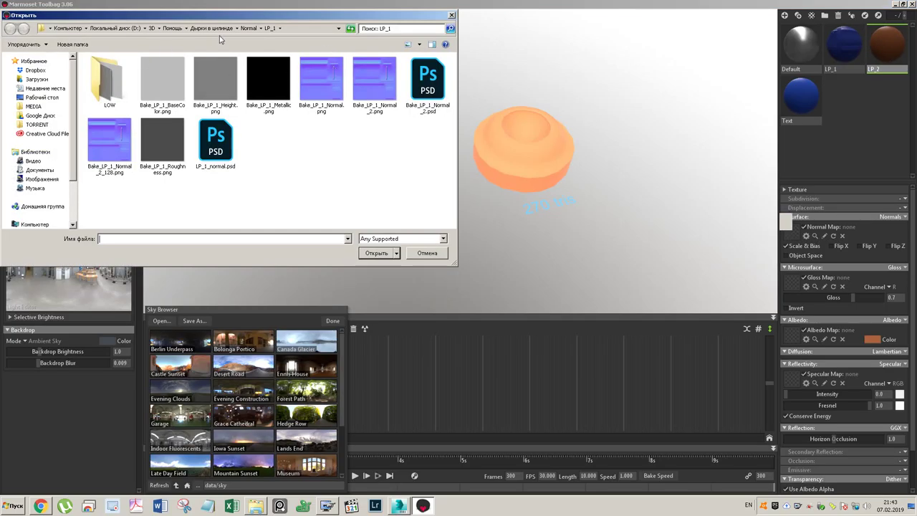
{"action": "left_click", "coordinate": [248, 28]}
{"action": "left_click", "coordinate": [169, 74]}
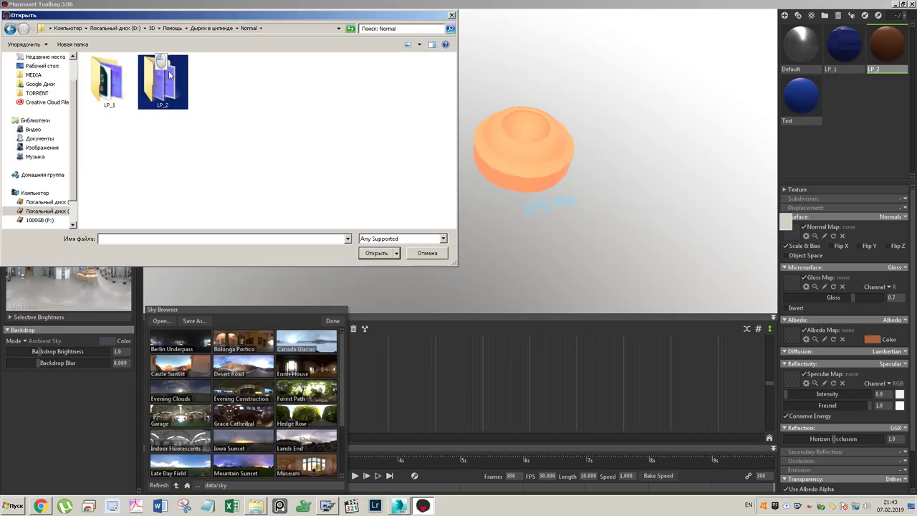
{"action": "double_click", "coordinate": [170, 73]}
{"action": "left_click", "coordinate": [330, 84]}
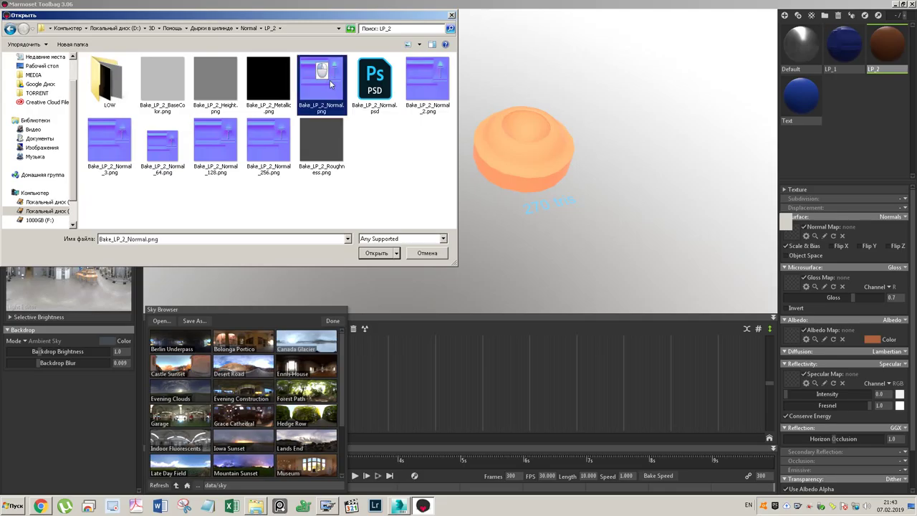
{"action": "left_click", "coordinate": [375, 253]}
- Enable Flip Y for the normal maps of the LP_2 and LP_1 materials, toggling it on LP_2 to compare
{"action": "left_click", "coordinate": [859, 246]}
{"action": "left_click", "coordinate": [426, 175]}
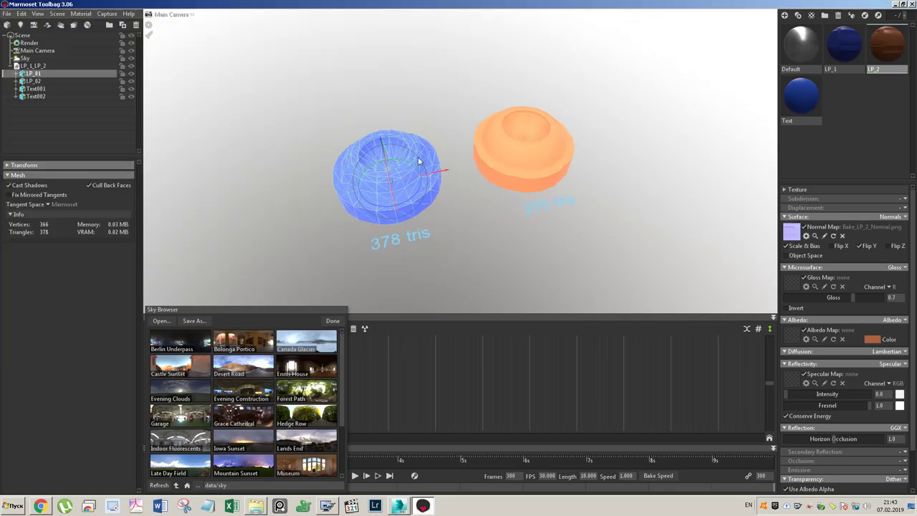
{"action": "left_click", "coordinate": [859, 245]}
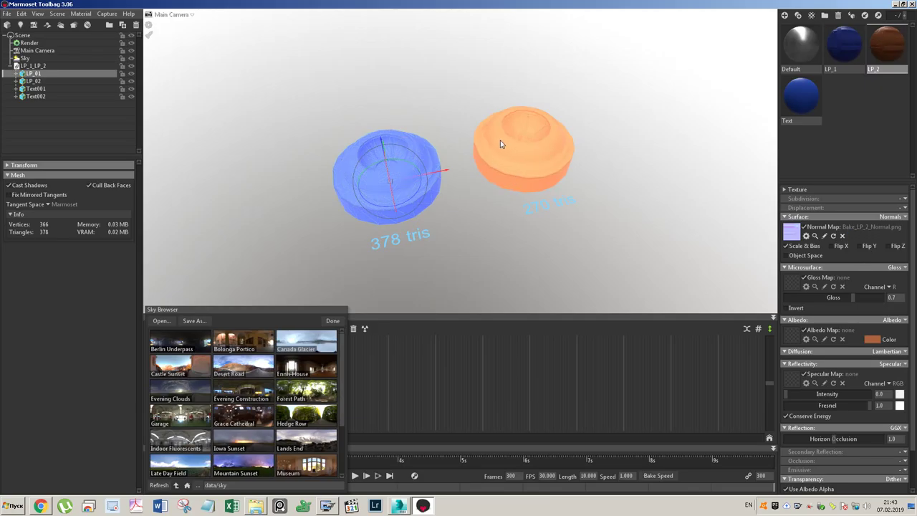
{"action": "left_click", "coordinate": [860, 246]}
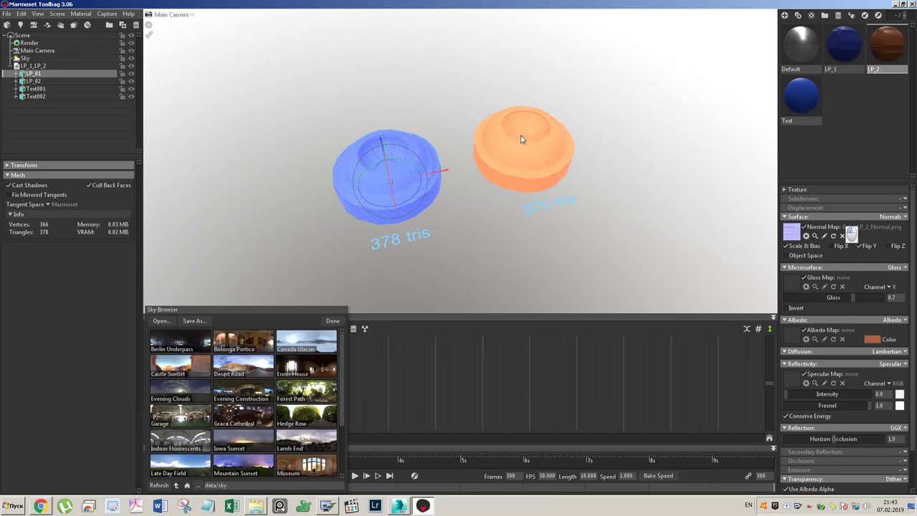
{"action": "left_click_drag", "start_coordinate": [521, 138], "coordinate": [513, 122]}
{"action": "left_click", "coordinate": [846, 47]}
{"action": "left_click", "coordinate": [860, 246]}
{"action": "left_click_drag", "start_coordinate": [422, 136], "coordinate": [441, 155], "text": "alt"}
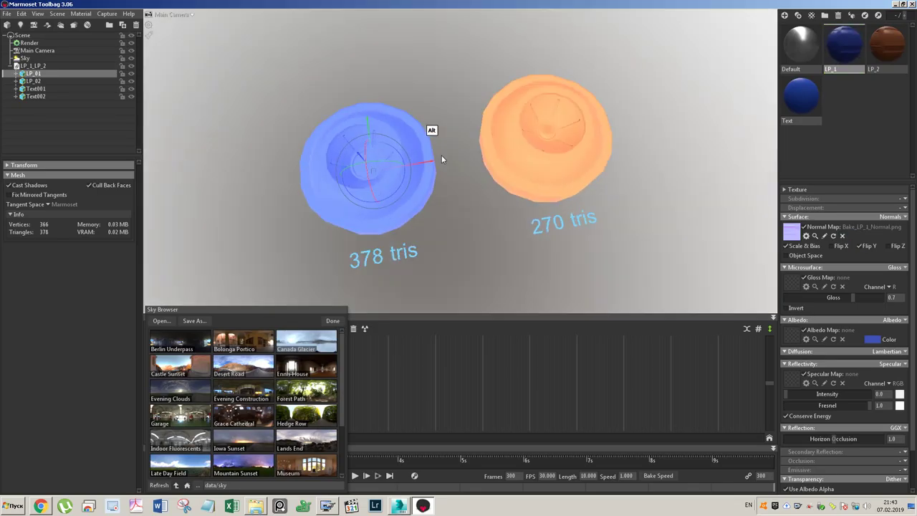
- Lower the sky brightness to about 1.142 and close the sky browser
{"action": "left_click", "coordinate": [31, 58]}
{"action": "left_click_drag", "start_coordinate": [48, 188], "coordinate": [40, 187]}
{"action": "left_click", "coordinate": [879, 340]}
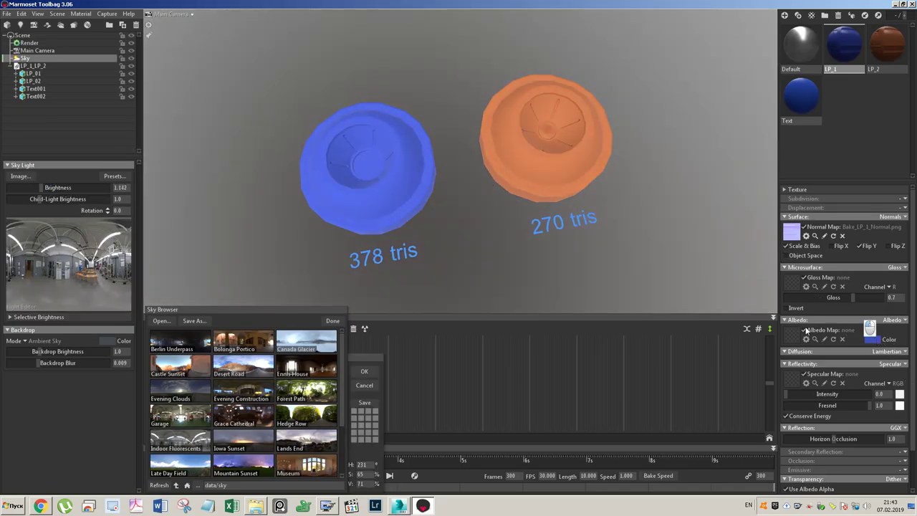
{"action": "left_click", "coordinate": [869, 337]}
{"action": "left_click", "coordinate": [334, 320]}
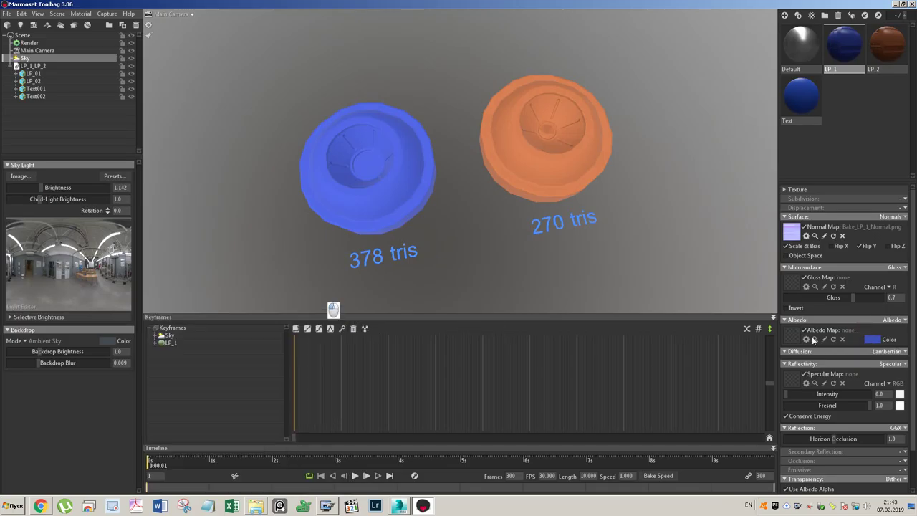
- Set the LP_1 material's albedo colour to grey 757575 and copy its hex code
{"action": "left_click", "coordinate": [874, 339]}
{"action": "mouse_move", "coordinate": [229, 401]}
{"action": "left_mouse_down"}
{"action": "mouse_move", "coordinate": [135, 436]}
{"action": "mouse_move", "coordinate": [100, 470]}
{"action": "mouse_move", "coordinate": [98, 510]}
{"action": "mouse_move", "coordinate": [85, 422]}
{"action": "mouse_move", "coordinate": [79, 432]}
{"action": "left_mouse_up"}
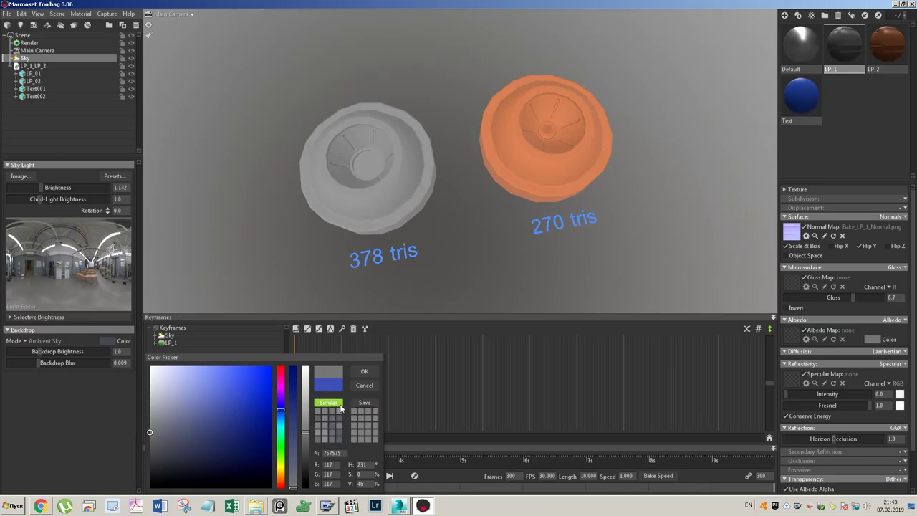
{"action": "left_click", "coordinate": [338, 452]}
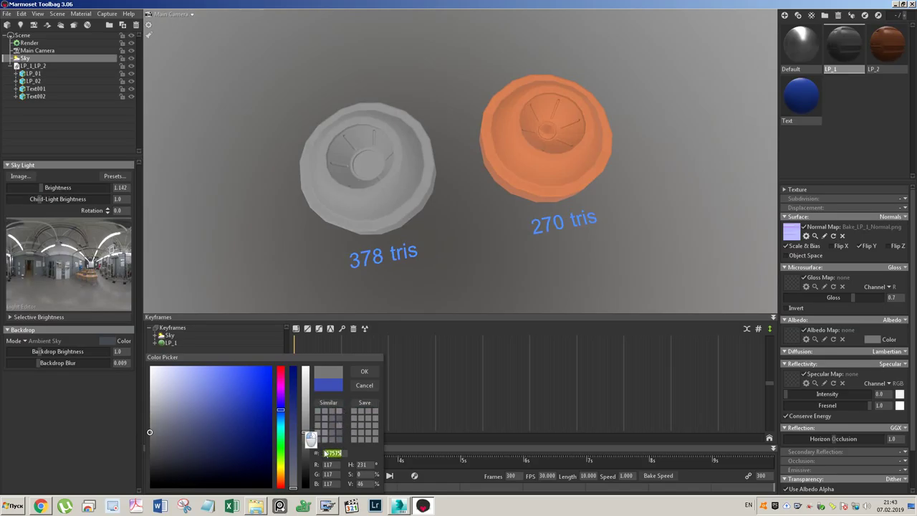
{"action": "double_click", "coordinate": [334, 453]}
{"action": "key", "text": "ctrl+c"}
{"action": "left_click", "coordinate": [363, 371]}
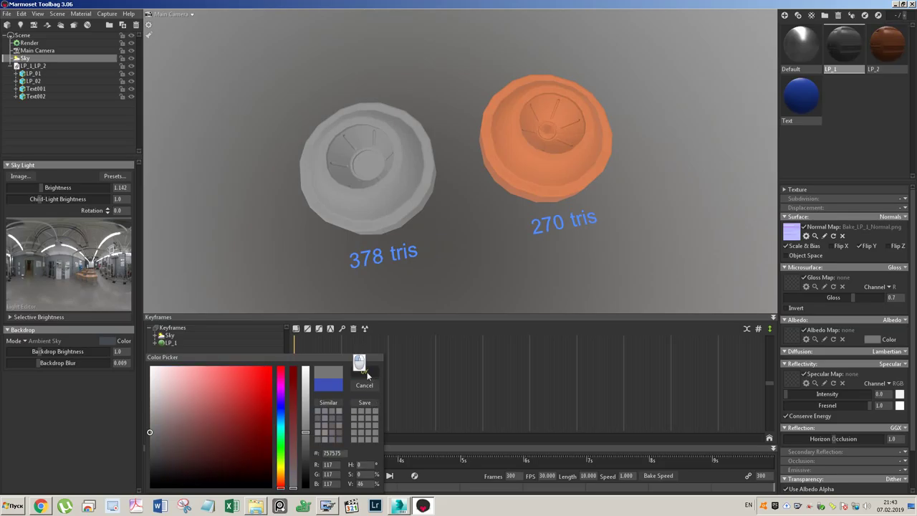
- Give the LP_2 material the same grey albedo colour by pasting the copied hex code 757575
{"action": "left_click", "coordinate": [887, 44]}
{"action": "left_click", "coordinate": [872, 339]}
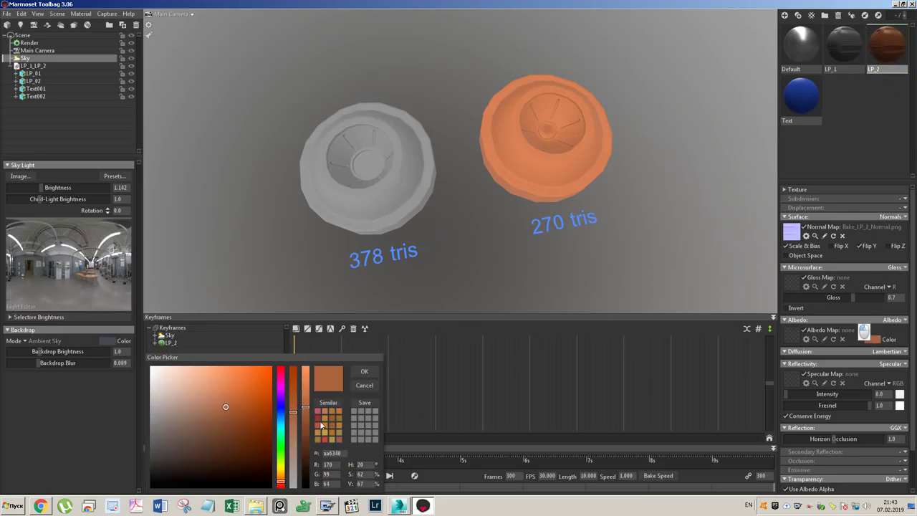
{"action": "key", "text": "ctrl+a"}
{"action": "key", "text": "ctrl+v"}
{"action": "left_click", "coordinate": [371, 373]}
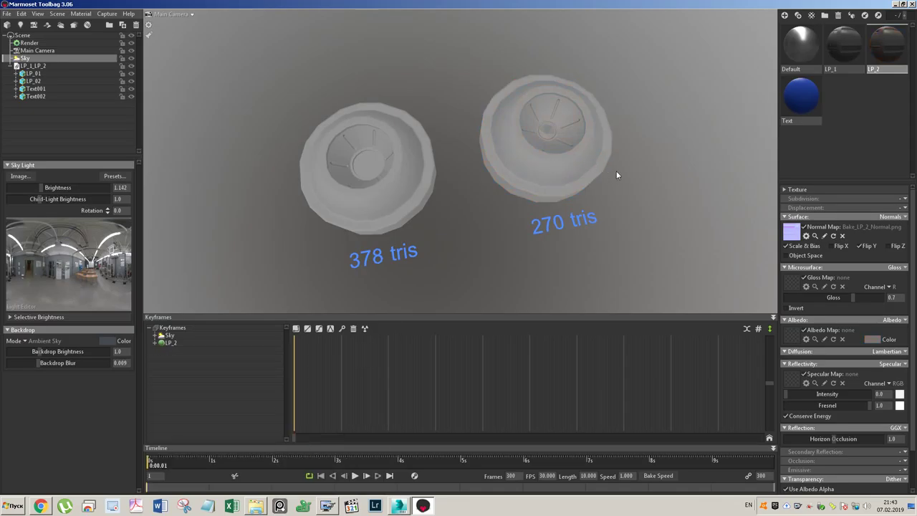
{"action": "left_click_drag", "start_coordinate": [614, 169], "coordinate": [470, 209], "text": "alt"}
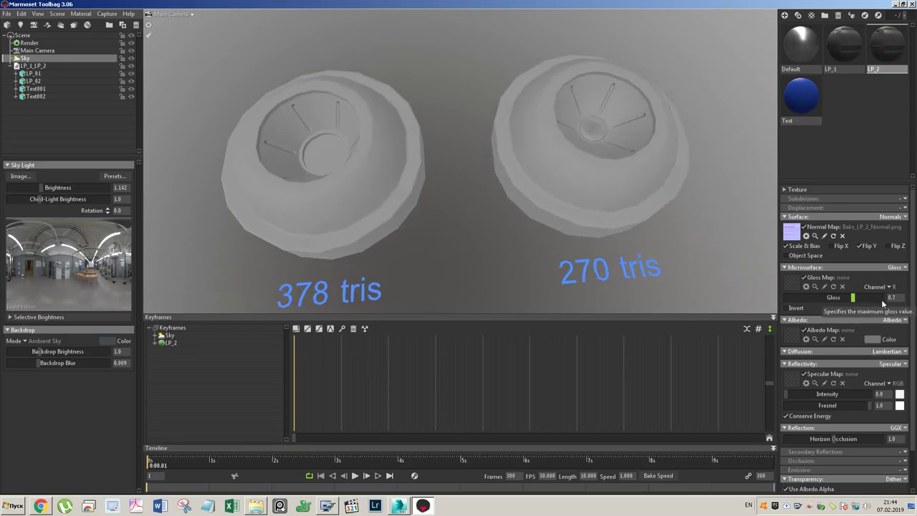
- Switch the LP_2 material's reflectivity to Metalness and set its gloss to about 0.623
{"action": "left_click_drag", "start_coordinate": [853, 304], "coordinate": [871, 295]}
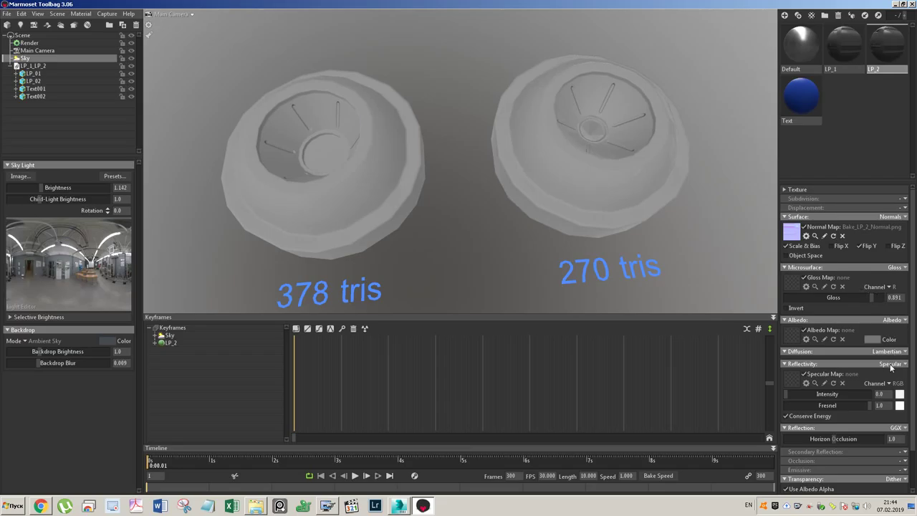
{"action": "left_click", "coordinate": [890, 364]}
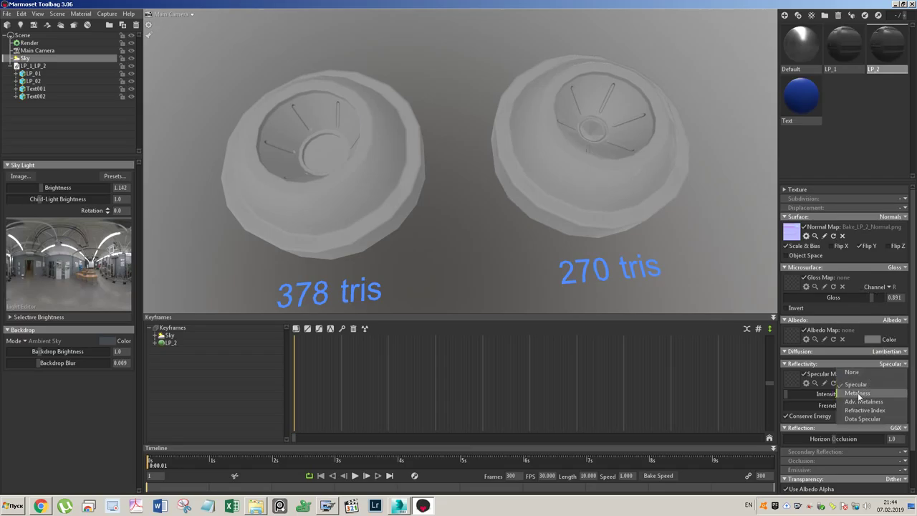
{"action": "left_click", "coordinate": [857, 393]}
{"action": "left_click_drag", "start_coordinate": [872, 303], "coordinate": [845, 304]}
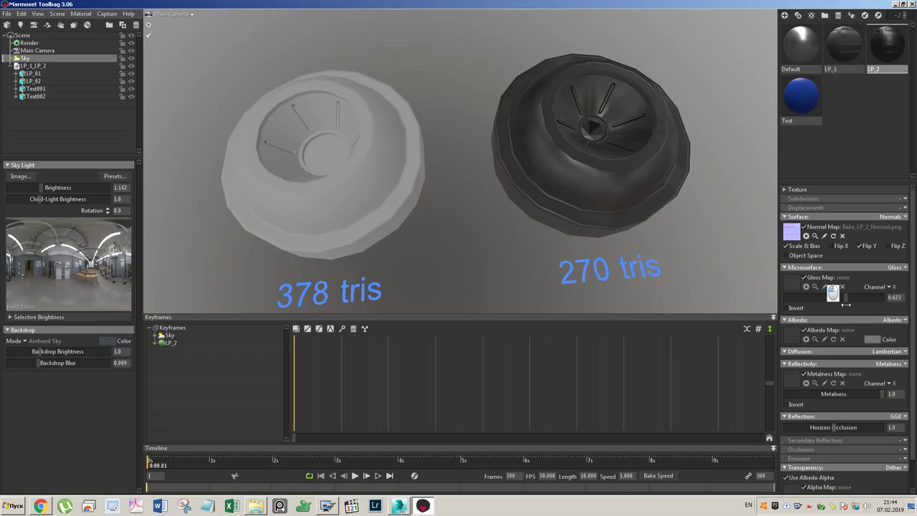
- Switch the LP_1 material's reflectivity to Metalness and set its gloss to 0.623
{"action": "left_click", "coordinate": [840, 50]}
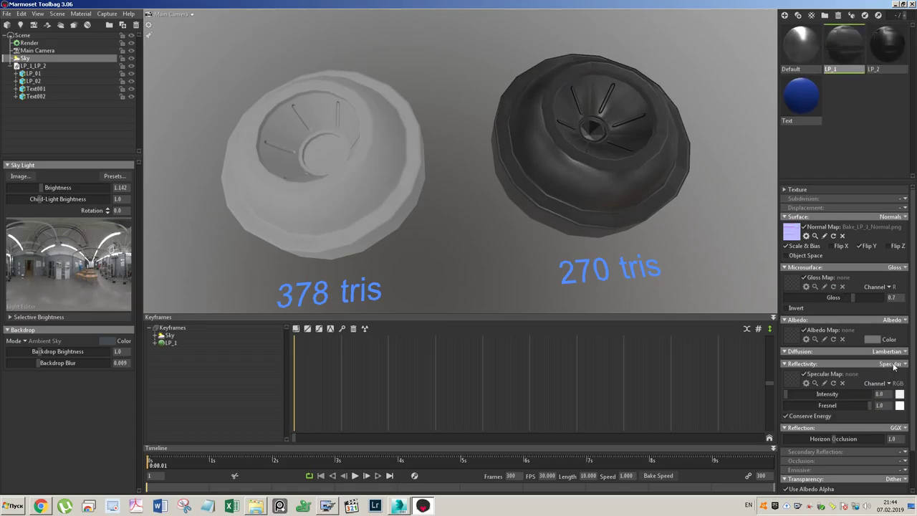
{"action": "left_click", "coordinate": [892, 363]}
{"action": "left_click", "coordinate": [872, 392]}
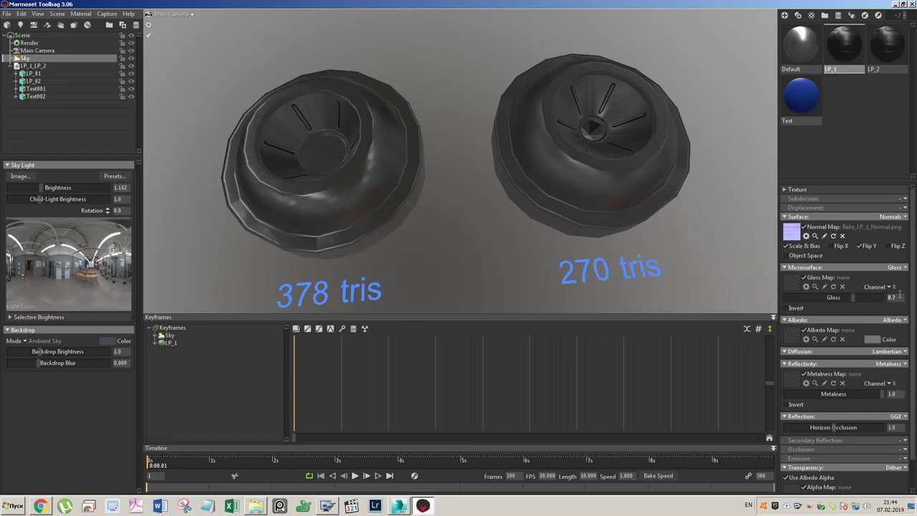
{"action": "double_click", "coordinate": [892, 297]}
{"action": "type", "text": "0623"}
{"action": "key", "text": "Return"}
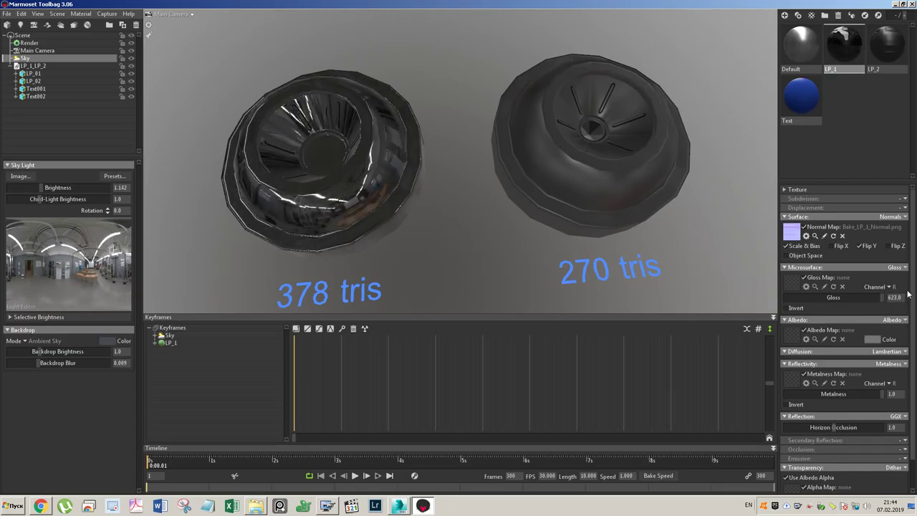
{"action": "double_click", "coordinate": [888, 296]}
{"action": "key", "text": "Delete"}
{"action": "key", "text": "Return"}
- Examine the hole shading and slots on both metallic models up close from several angles
{"action": "left_click_drag", "start_coordinate": [426, 184], "coordinate": [472, 163], "text": "alt"}
{"action": "scroll", "coordinate": [401, 182], "scroll_direction": "up", "scroll_amount": 5}
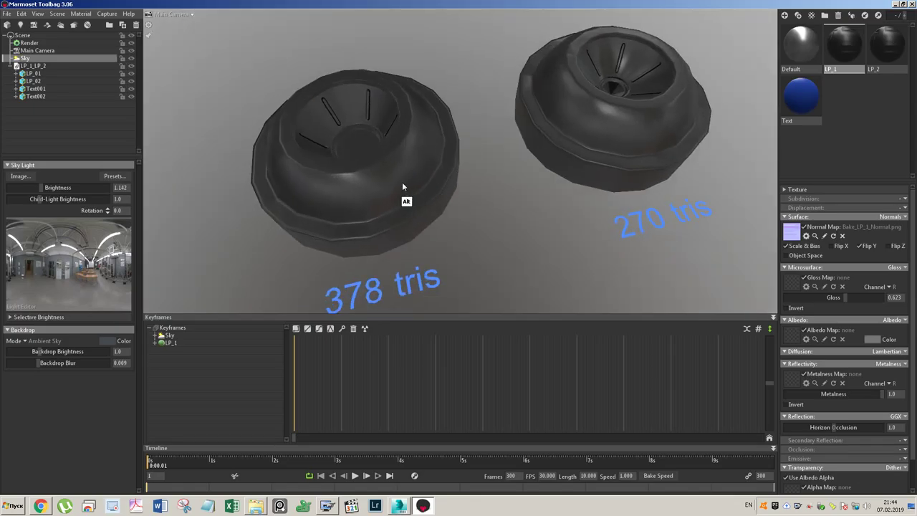
{"action": "mouse_move", "coordinate": [383, 161]}
{"action": "left_mouse_down", "text": "alt"}
{"action": "mouse_move", "coordinate": [385, 148]}
{"action": "mouse_move", "coordinate": [374, 175]}
{"action": "left_mouse_up", "text": "alt"}
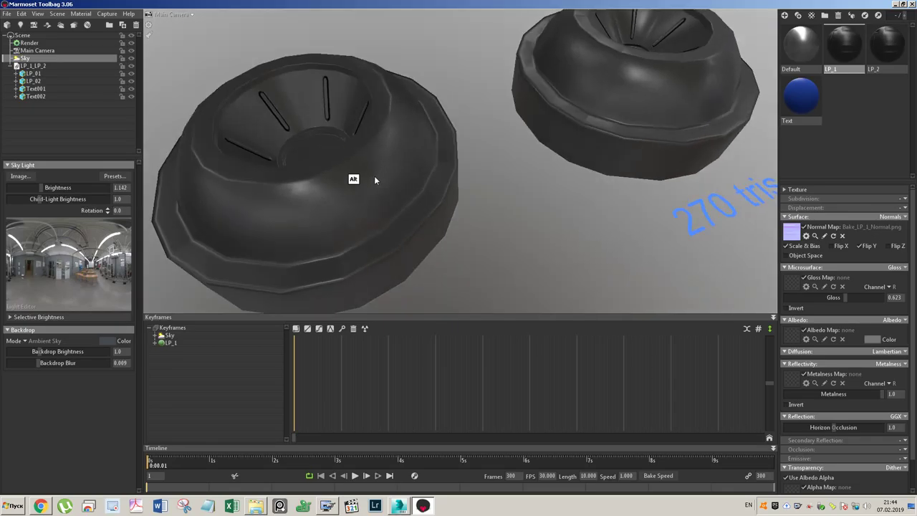
{"action": "left_click_drag", "start_coordinate": [525, 135], "coordinate": [515, 191], "text": "alt"}
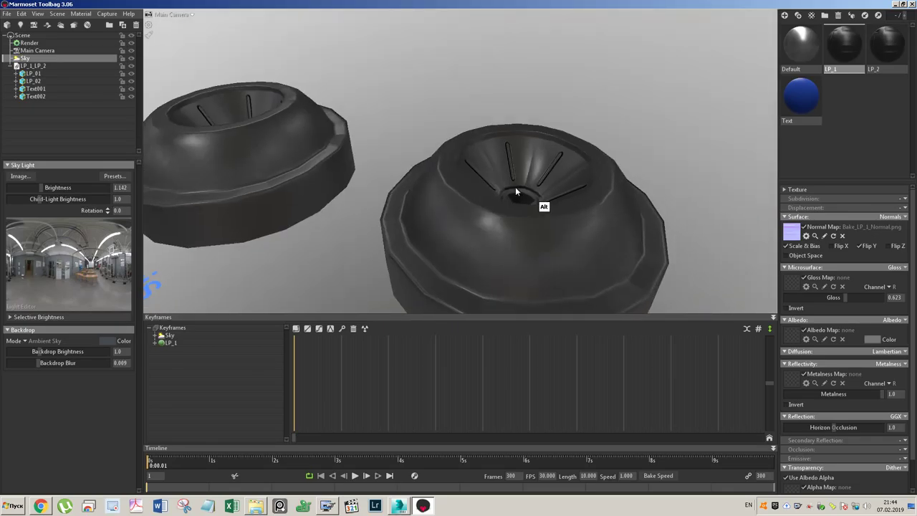
- Switch to 3ds Max, isolate the LP_02 model with edged faces shown, and open its Editable Poly parameters
{"action": "left_click", "coordinate": [399, 506]}
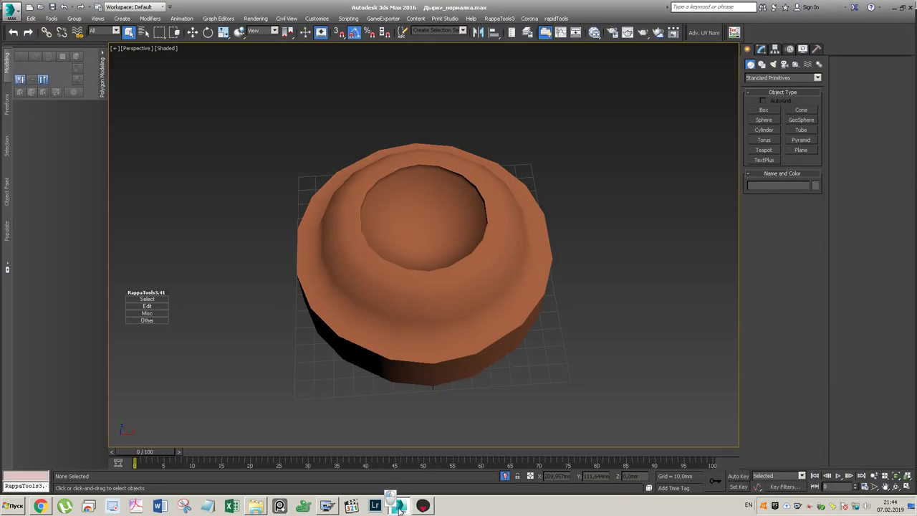
{"action": "left_click", "coordinate": [453, 271]}
{"action": "left_click", "coordinate": [505, 476]}
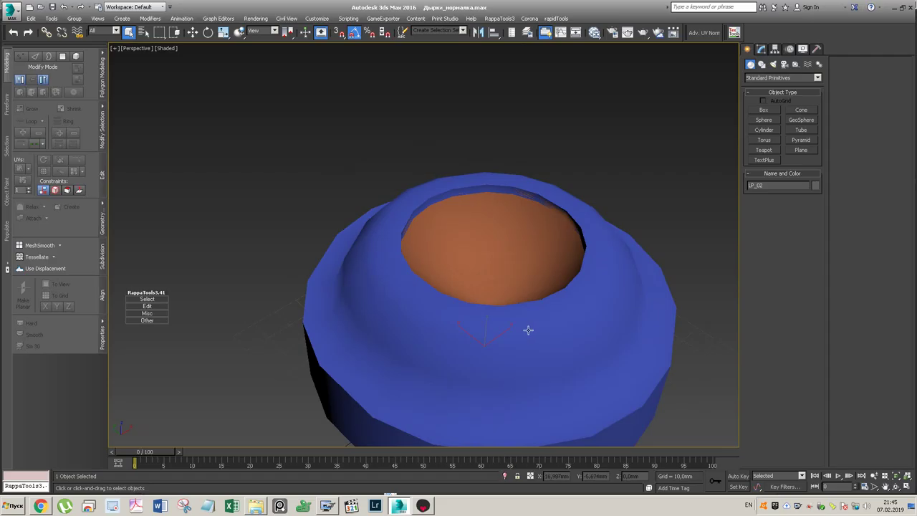
{"action": "left_click", "coordinate": [534, 276]}
{"action": "key", "text": "alt+q"}
{"action": "key", "text": "F4"}
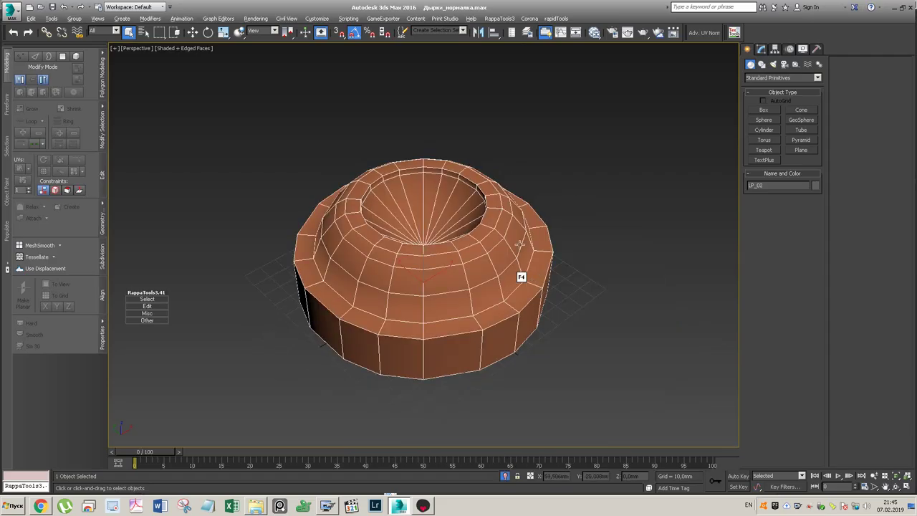
{"action": "middle_click_drag", "start_coordinate": [493, 188], "coordinate": [474, 237], "text": "alt"}
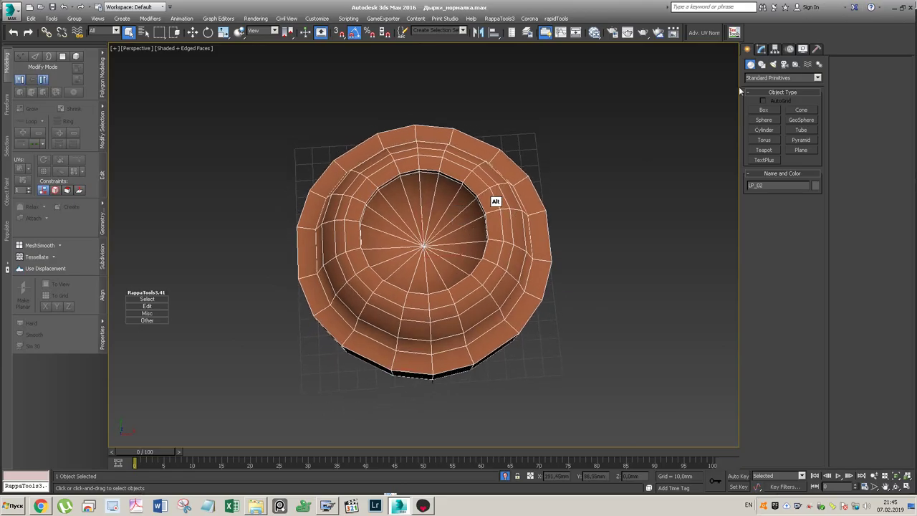
{"action": "left_click", "coordinate": [761, 48]}
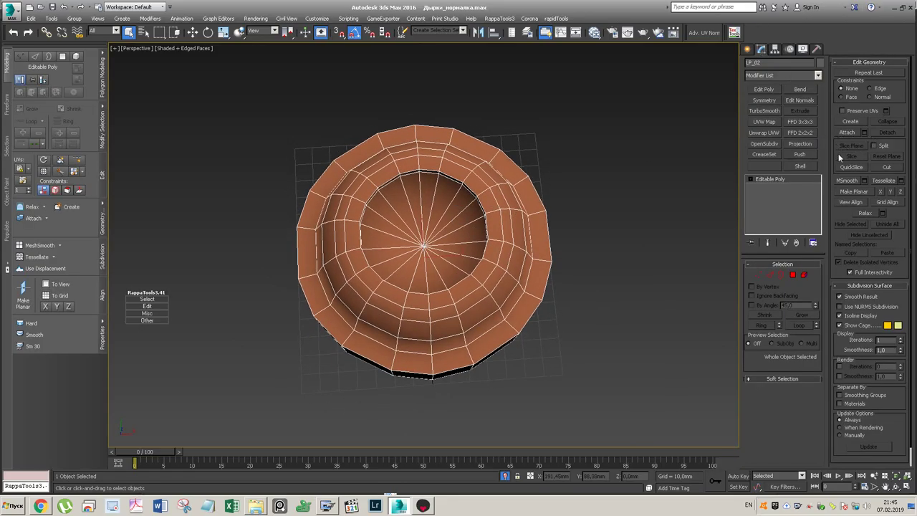
- Try connecting all vertices of the LP_02 model directly at its Editable Poly level, and undo the connection
{"action": "key", "text": "1"}
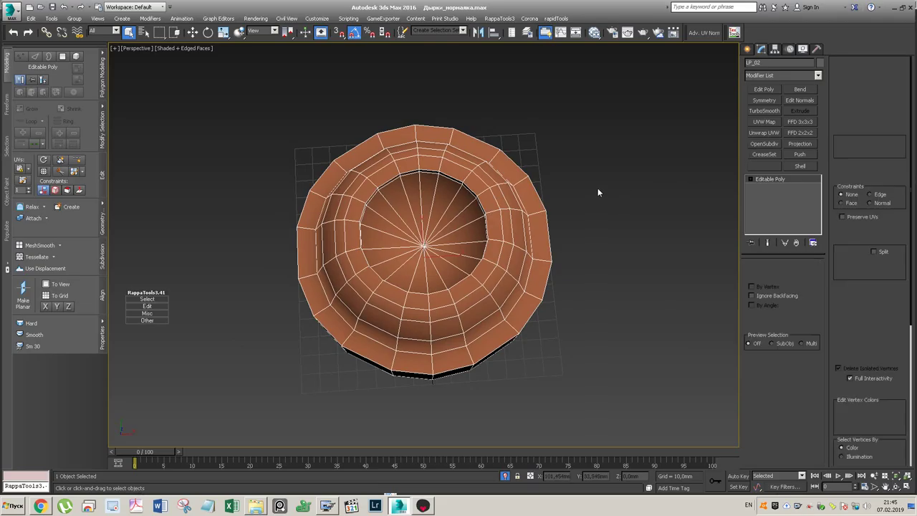
{"action": "key", "text": "ctrl+a"}
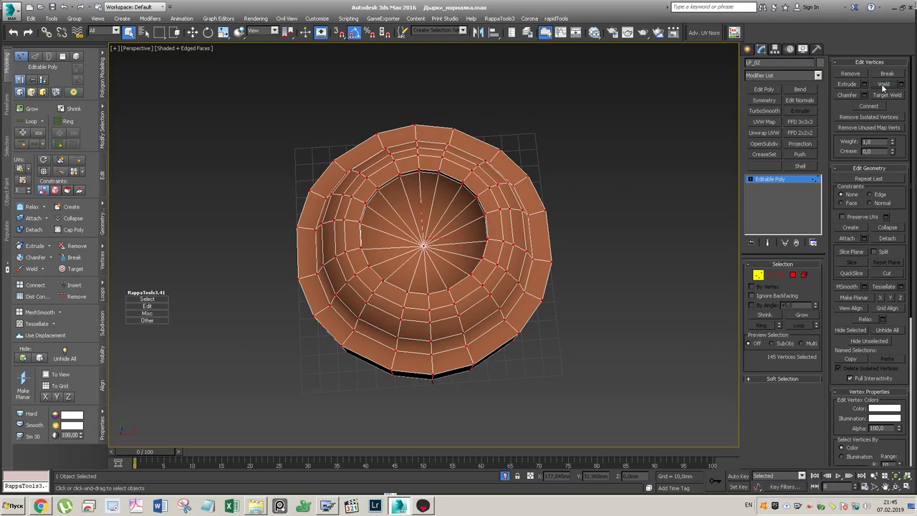
{"action": "left_click", "coordinate": [875, 105]}
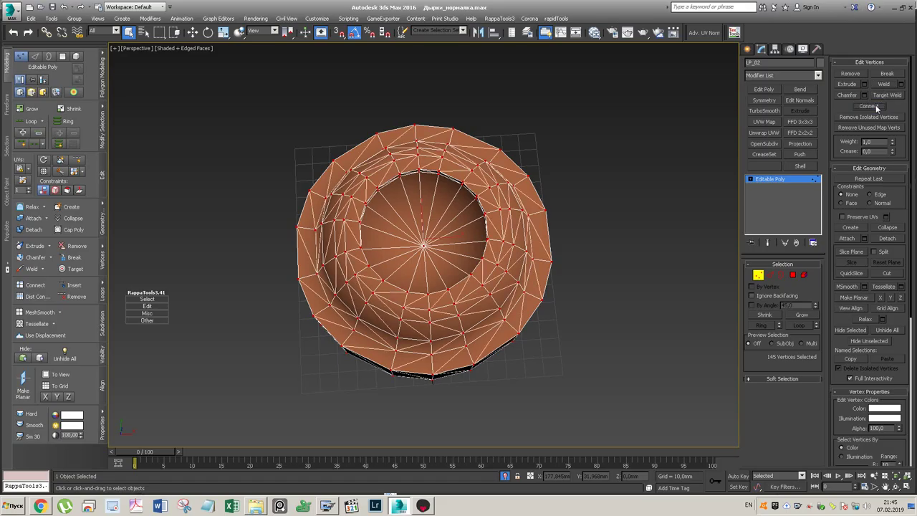
{"action": "key", "text": "ctrl+z"}
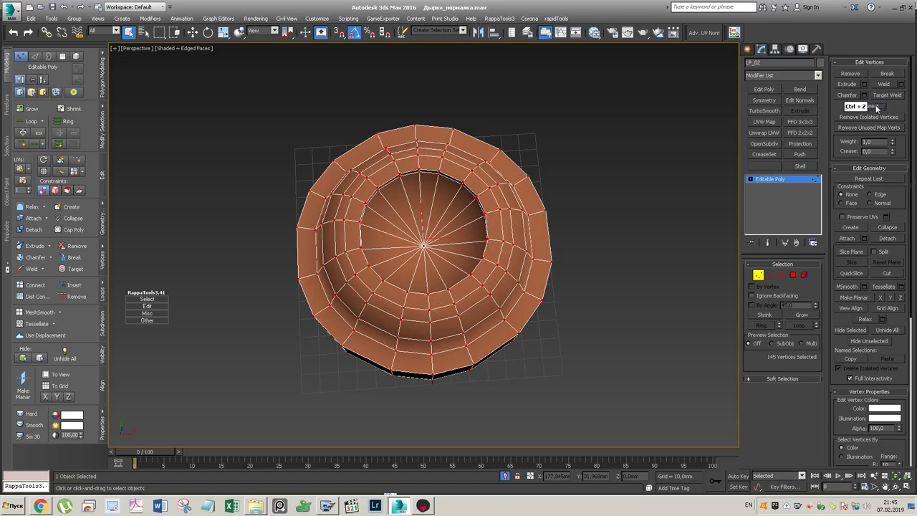
{"action": "left_click", "coordinate": [757, 275]}
- Add an Edit Poly modifier to LP_02 and connect all of its vertices to triangulate the mesh
{"action": "left_click", "coordinate": [763, 89]}
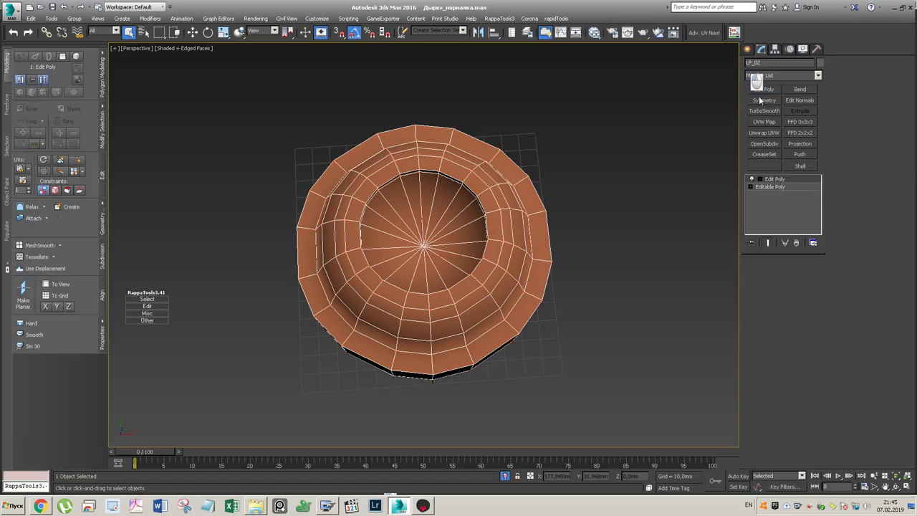
{"action": "key", "text": "1"}
{"action": "key", "text": "ctrl+a"}
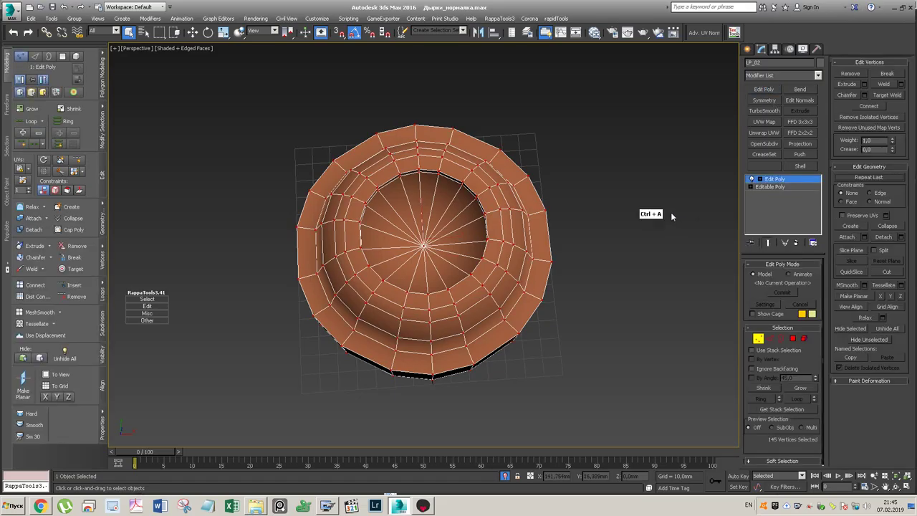
{"action": "left_click", "coordinate": [873, 108]}
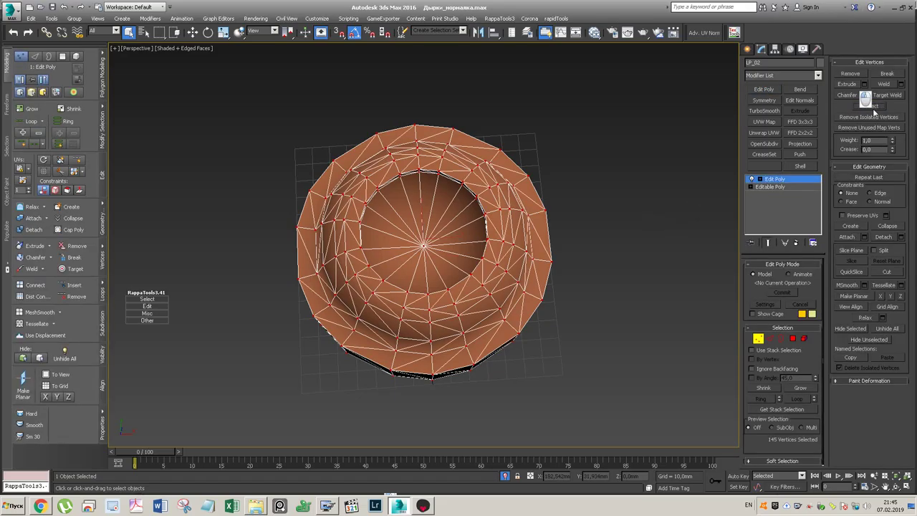
{"action": "left_click", "coordinate": [782, 177]}
- End the isolation and place the models side by side, with LP_02 at about 118 mm and LP_01 at about -51 mm in X
{"action": "key", "text": "w"}
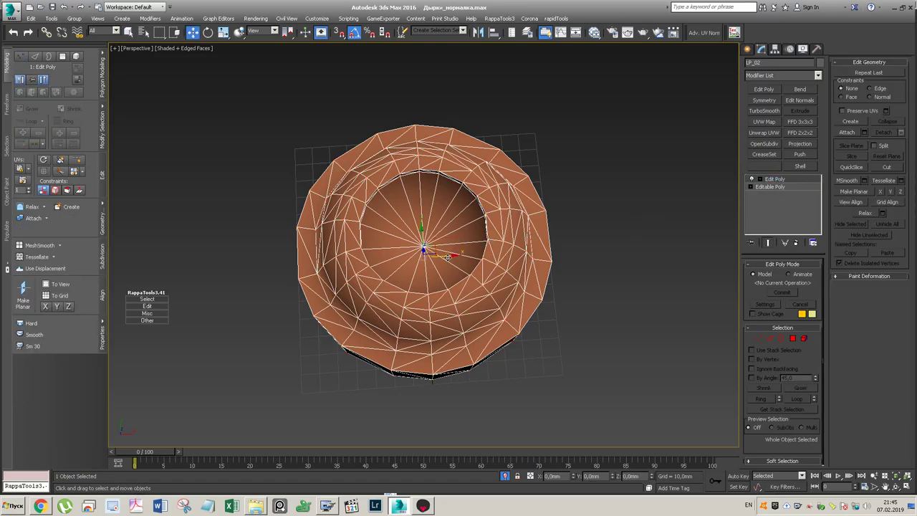
{"action": "left_click_drag", "start_coordinate": [438, 241], "coordinate": [444, 240]}
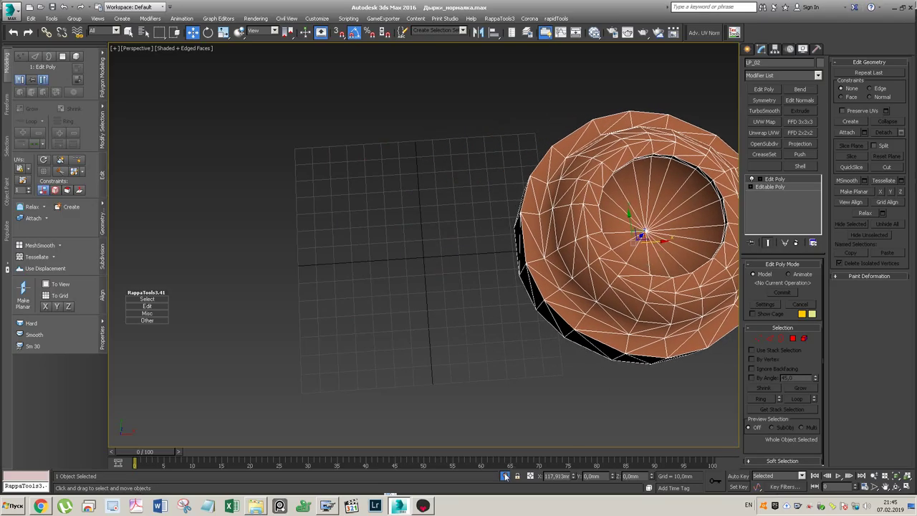
{"action": "key", "text": "alt+u"}
{"action": "left_click", "coordinate": [501, 311]}
{"action": "middle_click_drag", "start_coordinate": [501, 311], "coordinate": [565, 266], "text": "alt"}
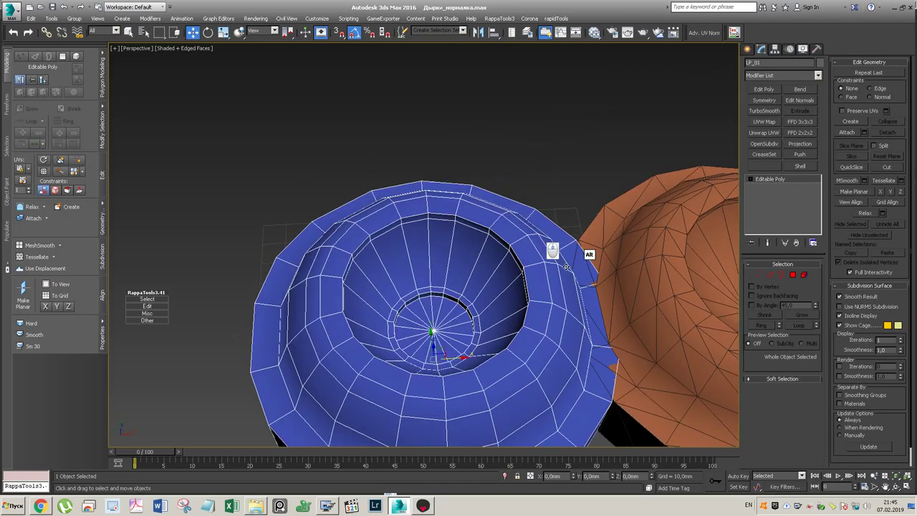
{"action": "scroll", "coordinate": [566, 266], "scroll_direction": "down", "scroll_amount": 5}
{"action": "left_click_drag", "start_coordinate": [553, 292], "coordinate": [514, 295]}
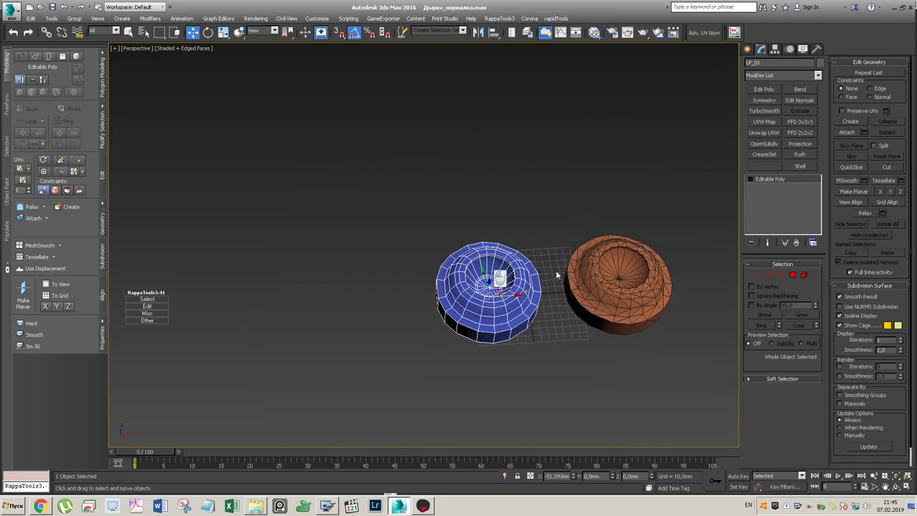
- Add an Edit Poly modifier to LP_01 and connect all of its vertices to triangulate the mesh
{"action": "key", "text": "alt+e"}
{"action": "key", "text": "1"}
{"action": "key", "text": "ctrl+a"}
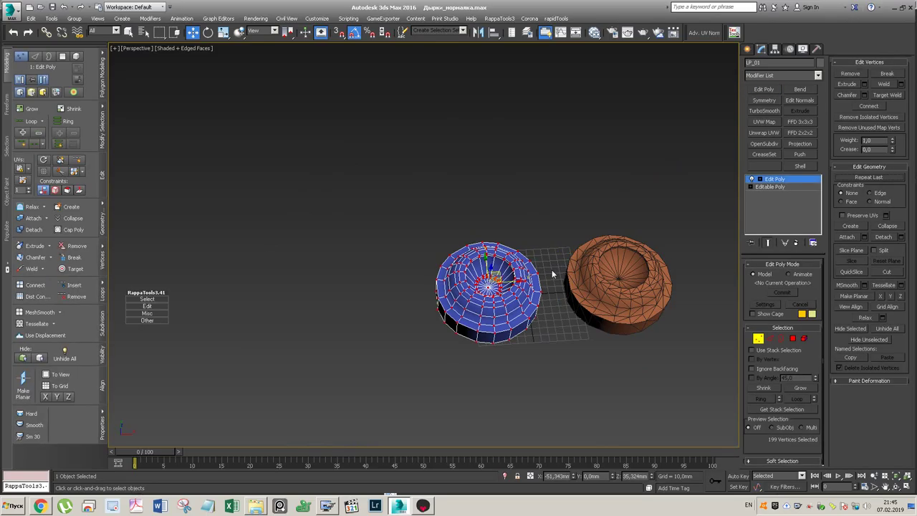
{"action": "left_click", "coordinate": [868, 106]}
{"action": "left_click", "coordinate": [593, 347]}
{"action": "middle_click_drag", "start_coordinate": [620, 268], "coordinate": [622, 286], "text": "alt"}
{"action": "scroll", "coordinate": [622, 286], "scroll_direction": "up", "scroll_amount": 5}
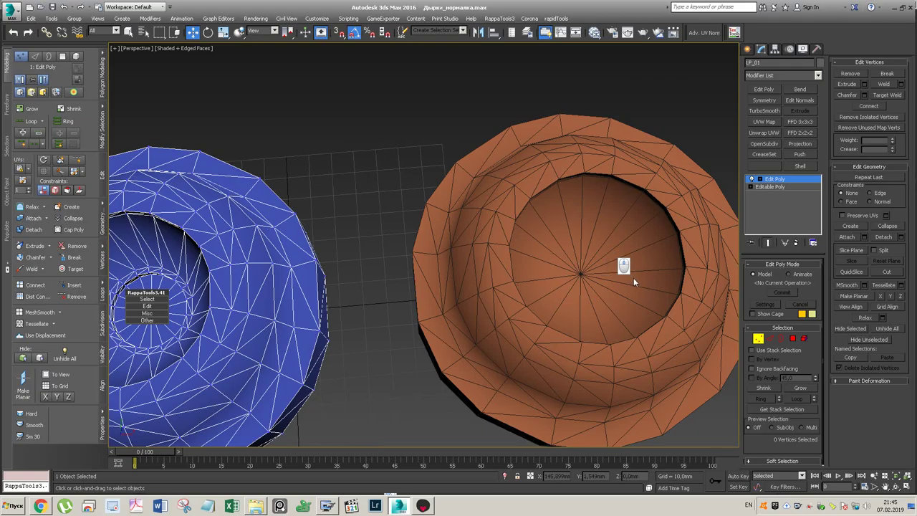
{"action": "scroll", "coordinate": [633, 277], "scroll_direction": "down", "scroll_amount": 3}
{"action": "left_click", "coordinate": [788, 180]}
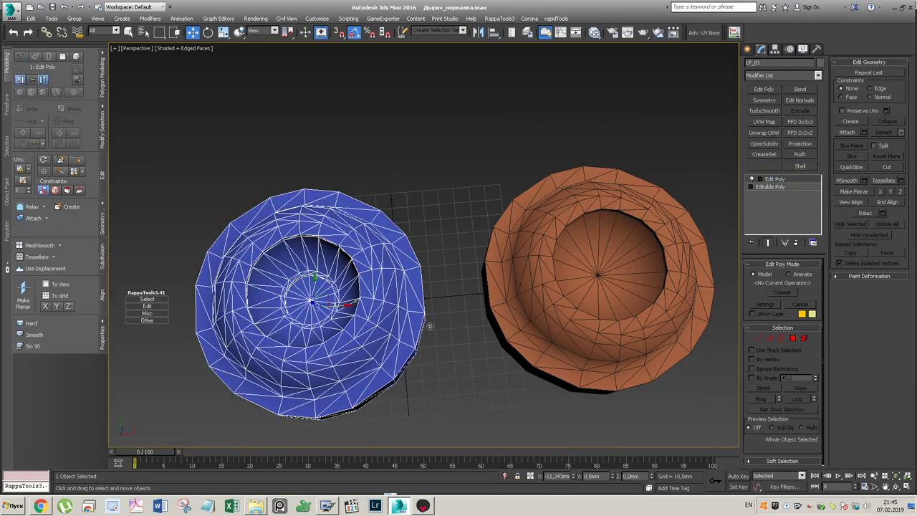
- Select both models, start an FBX export, and browse to 3D > Помощь > Дырки в цилинде > Normal as the destination folder
{"action": "left_click_drag", "start_coordinate": [669, 143], "coordinate": [153, 408]}
{"action": "left_click", "coordinate": [12, 14]}
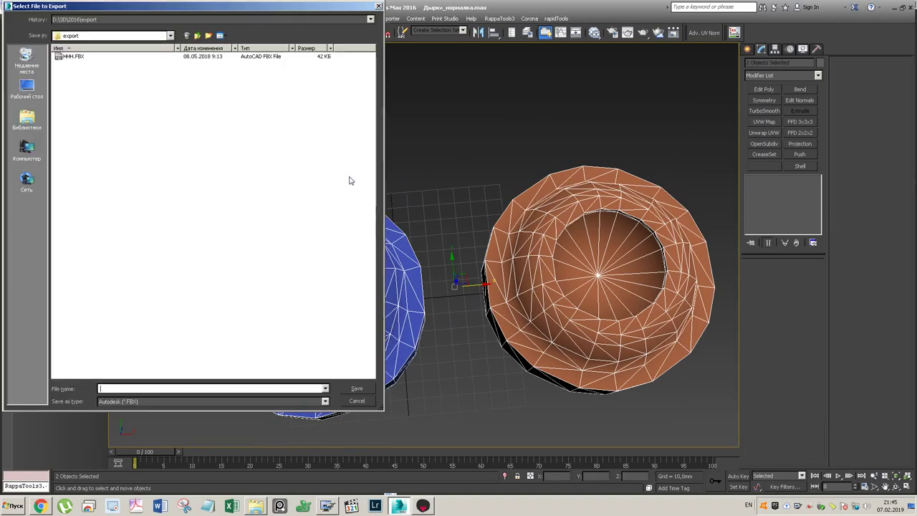
{"action": "left_click", "coordinate": [196, 37]}
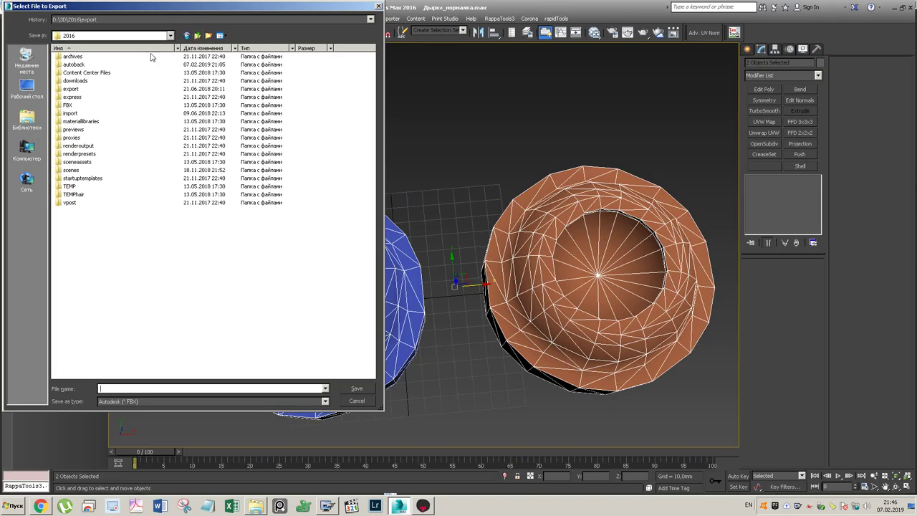
{"action": "left_click", "coordinate": [197, 36]}
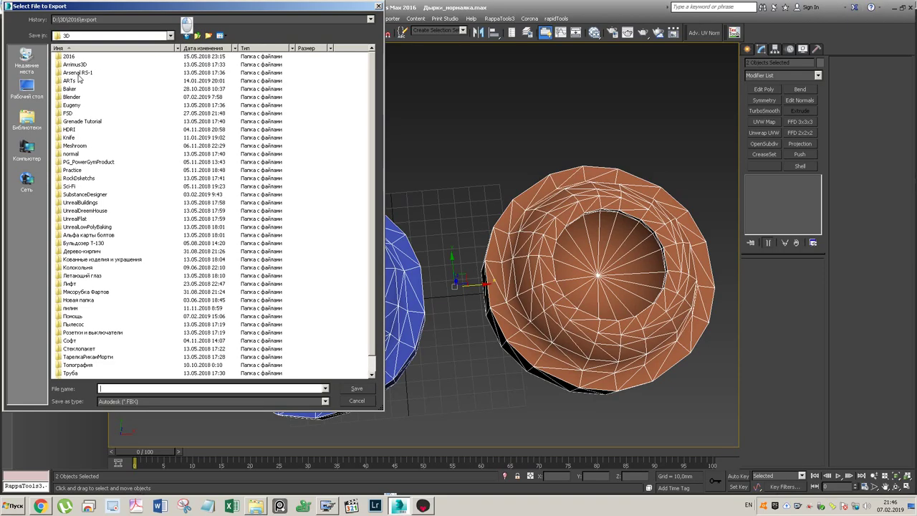
{"action": "double_click", "coordinate": [68, 317]}
{"action": "double_click", "coordinate": [79, 59]}
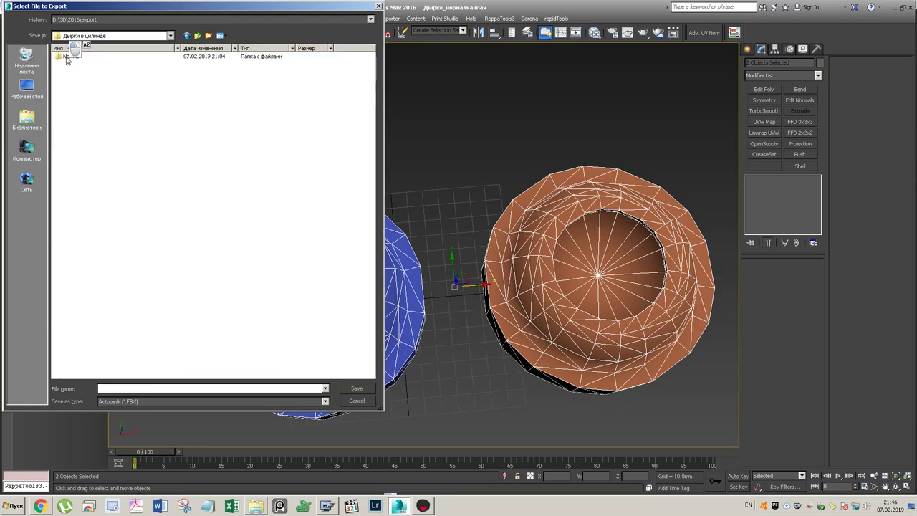
{"action": "double_click", "coordinate": [67, 57]}
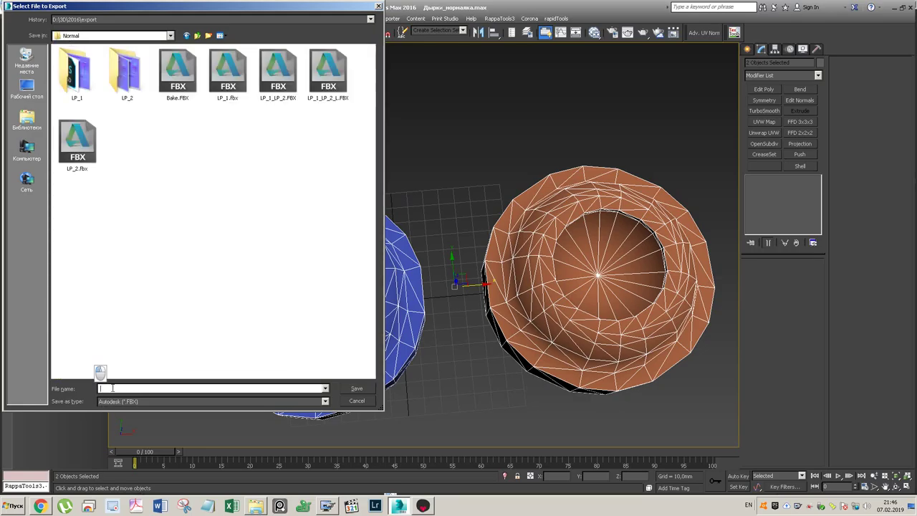
{"action": "type", "text": "L"}
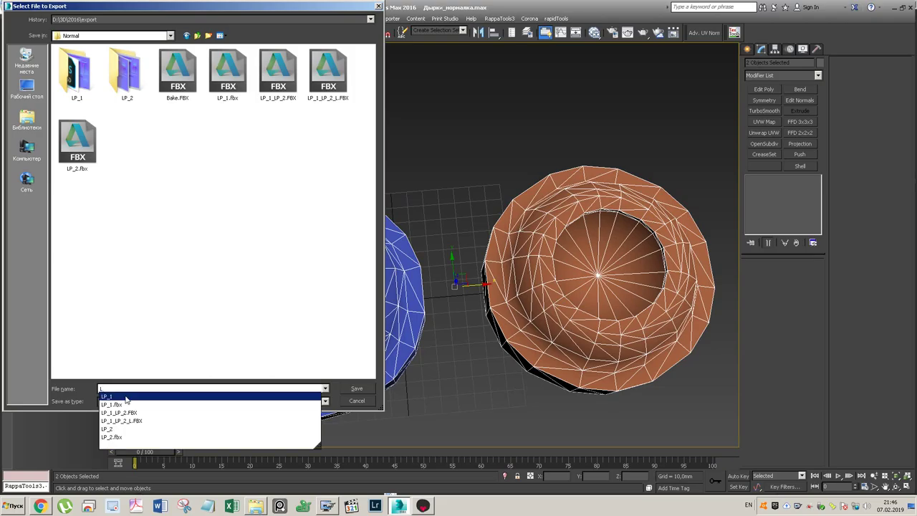
{"action": "type", "text": "_1_2_"}
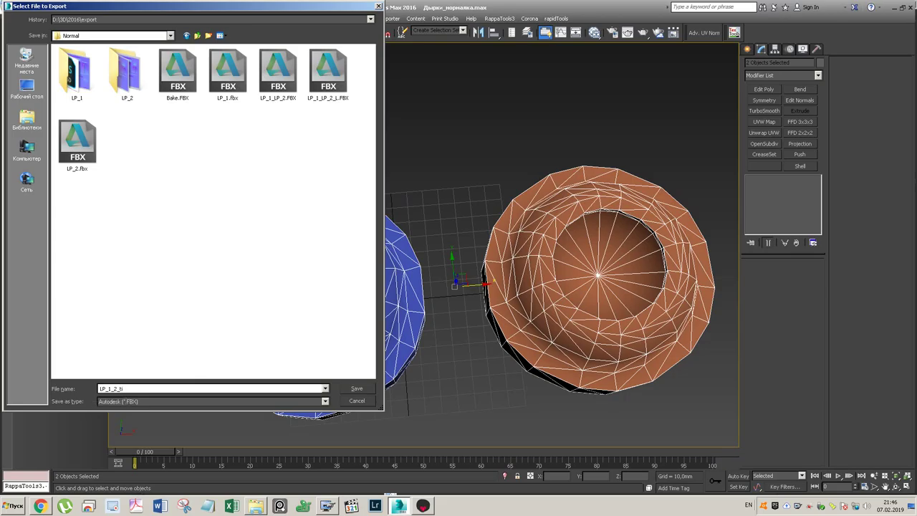
{"action": "type", "text": "ti"}
{"action": "key", "text": "BackSpace"}
{"action": "key", "text": "Return"}
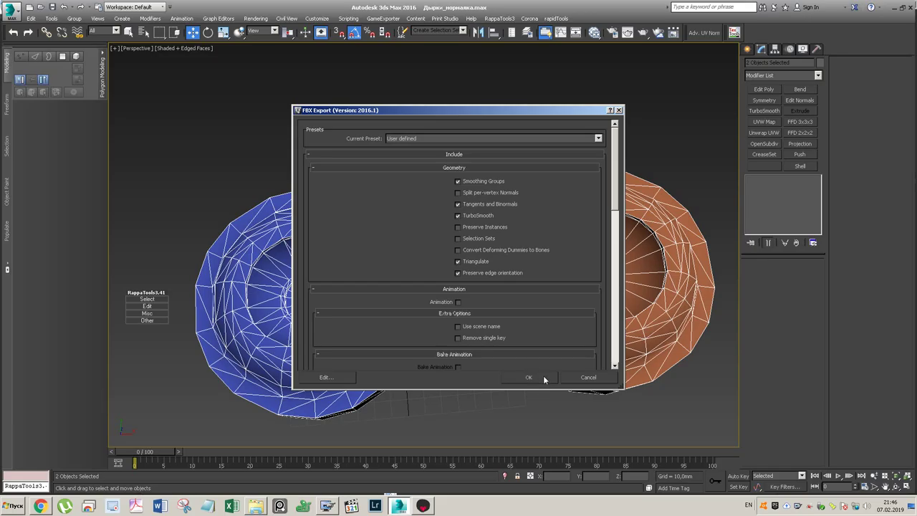
{"action": "left_click", "coordinate": [584, 377]}
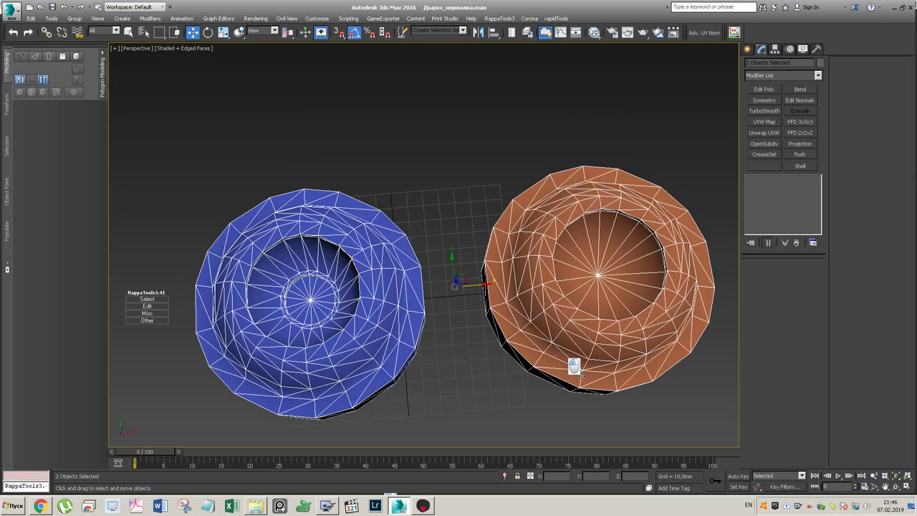
- Reset the X position of both LP_02 and LP_01 to 0
{"action": "left_click", "coordinate": [506, 273]}
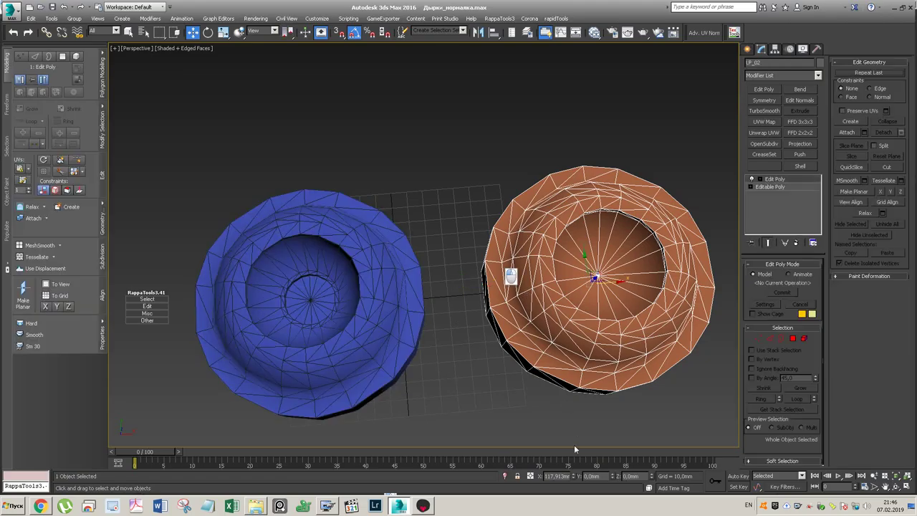
{"action": "right_click", "coordinate": [575, 478]}
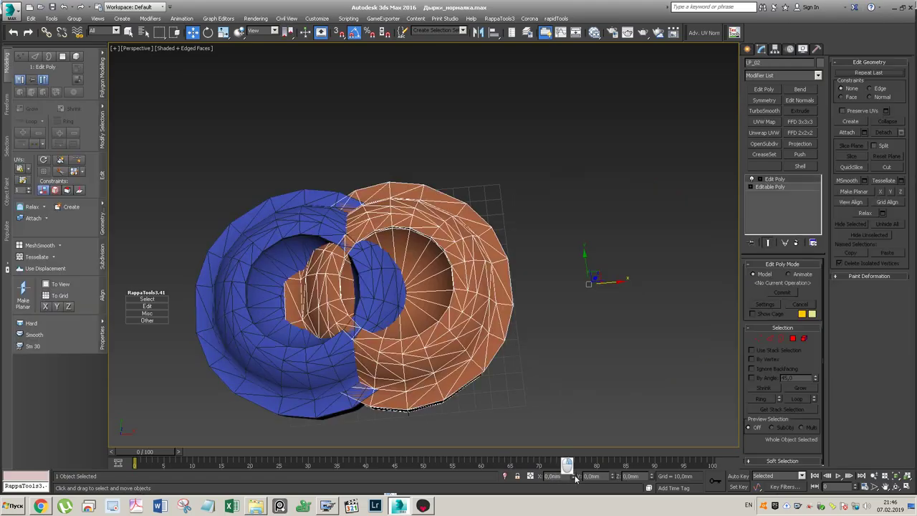
{"action": "left_click", "coordinate": [259, 355]}
{"action": "right_click", "coordinate": [573, 478]}
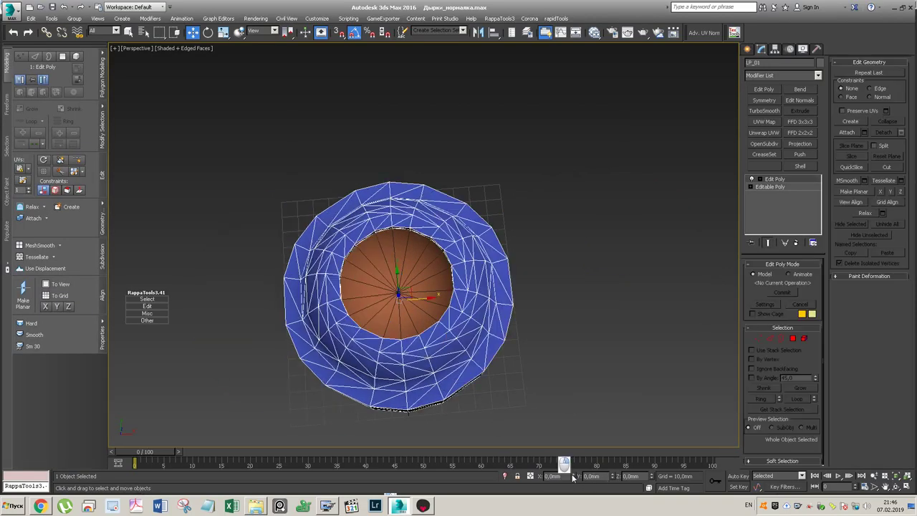
- Export both overlapping models as an FBX file named LP_1_2_tri into the Normal folder
{"action": "left_click_drag", "start_coordinate": [524, 147], "coordinate": [296, 351]}
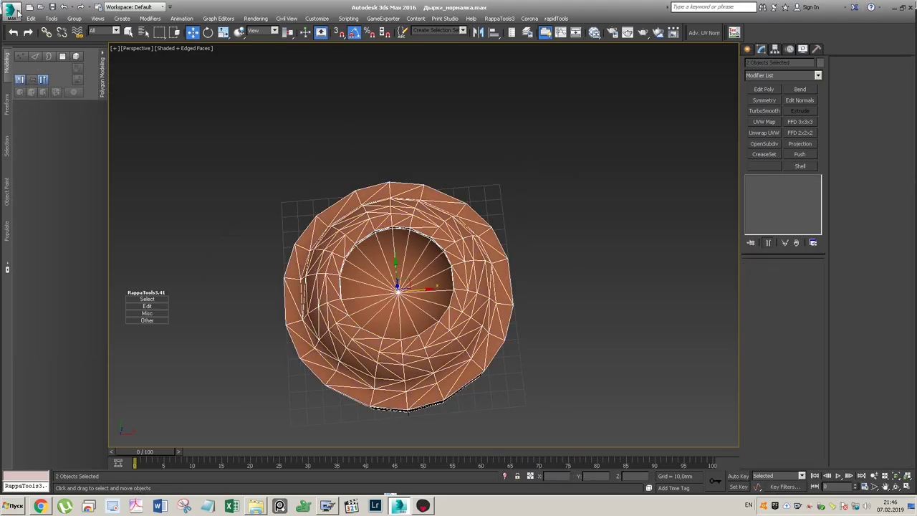
{"action": "left_click", "coordinate": [17, 10]}
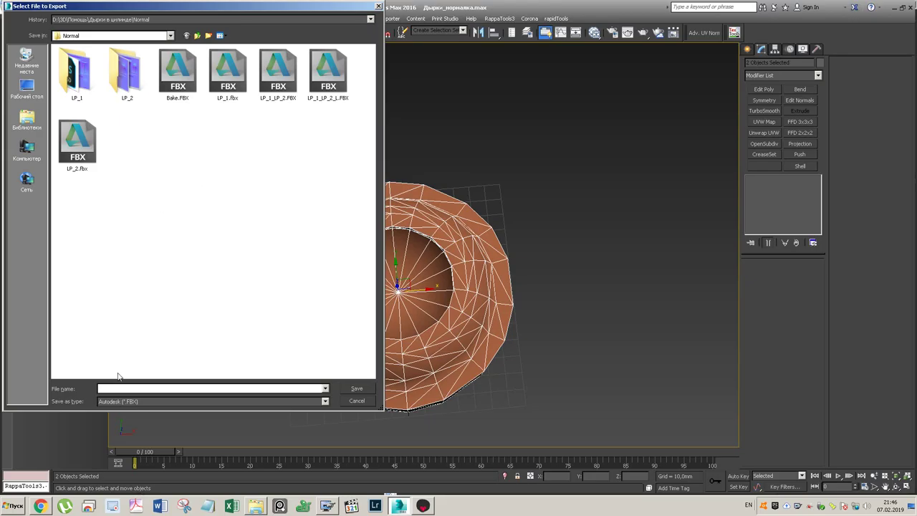
{"action": "left_click", "coordinate": [122, 388]}
{"action": "type", "text": "LP_"}
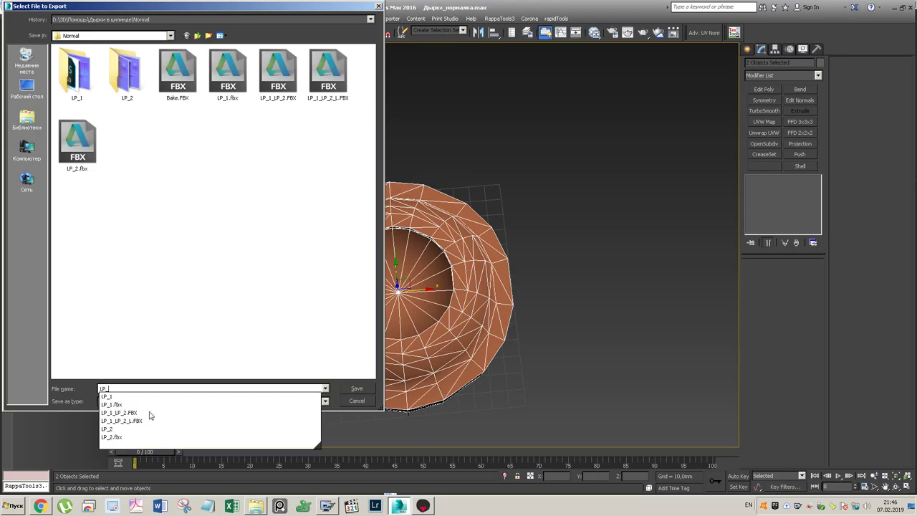
{"action": "type", "text": "1_2_tri"}
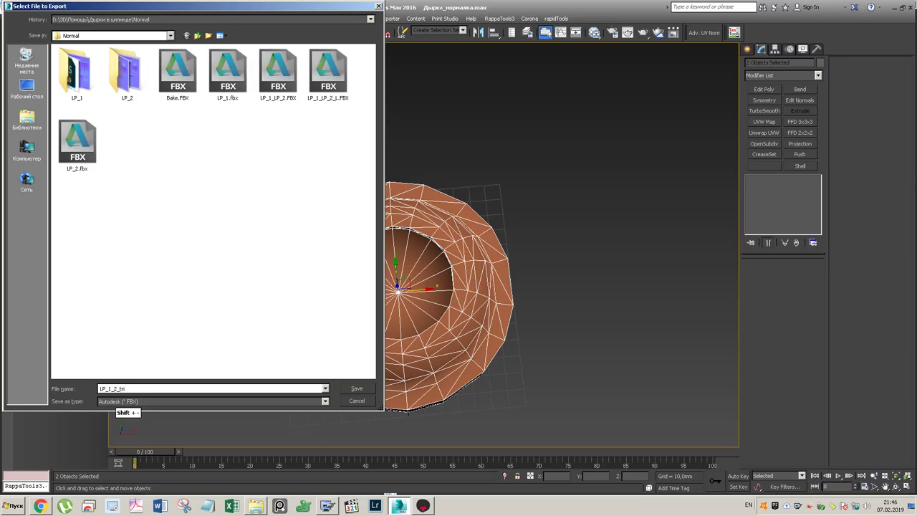
{"action": "key", "text": "Return"}
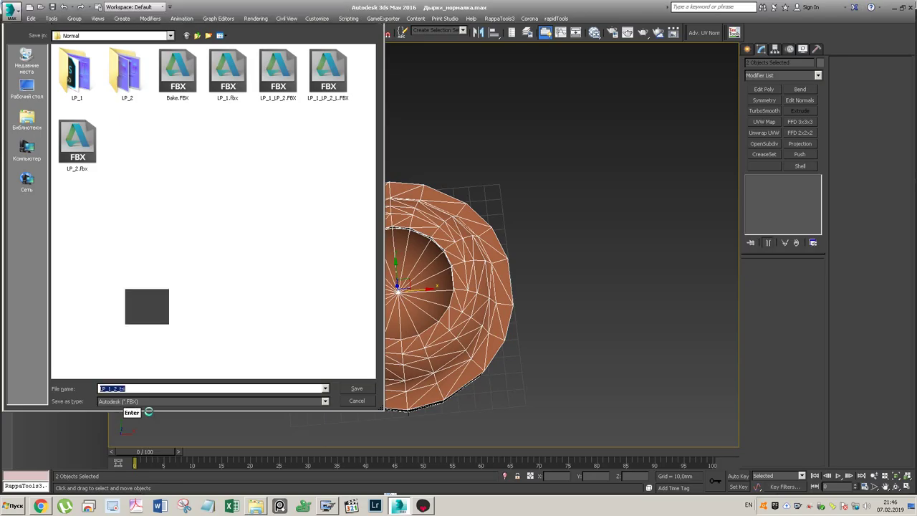
{"action": "left_click", "coordinate": [543, 379]}
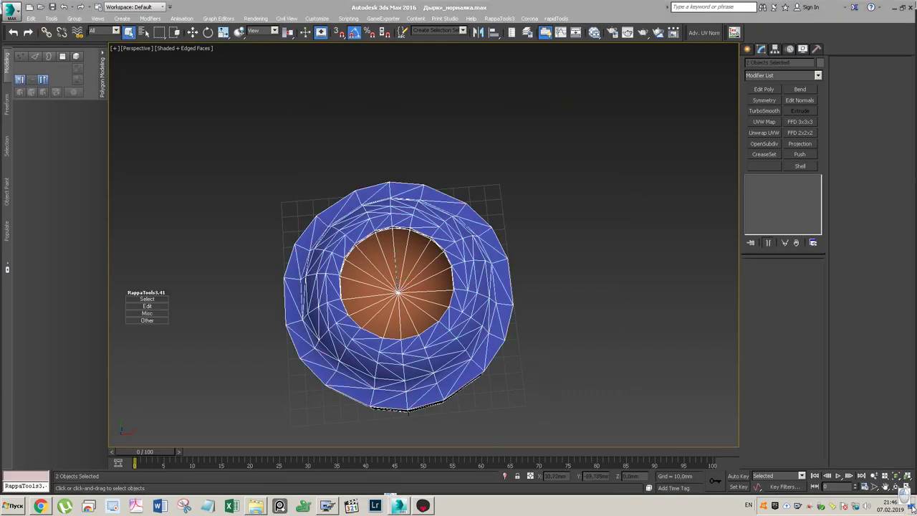
- Switch to Marmoset Toolbag and delete the imported LP_1_LP_2 model from the scene
{"action": "left_click", "coordinate": [911, 505]}
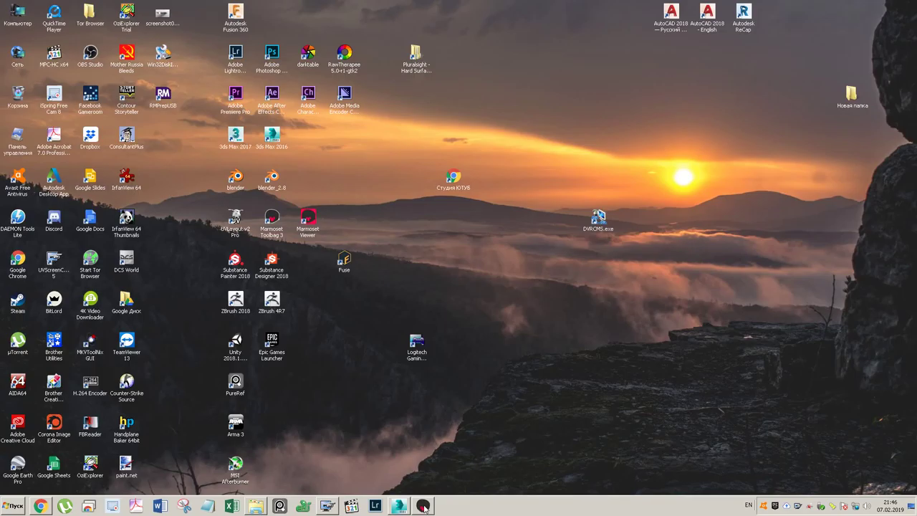
{"action": "left_click", "coordinate": [423, 506]}
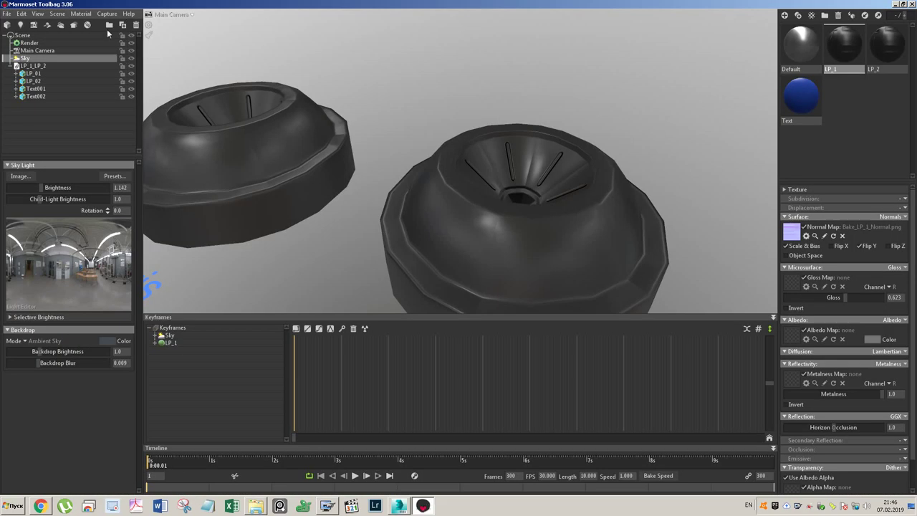
{"action": "left_click", "coordinate": [32, 66]}
{"action": "key", "text": "Delete"}
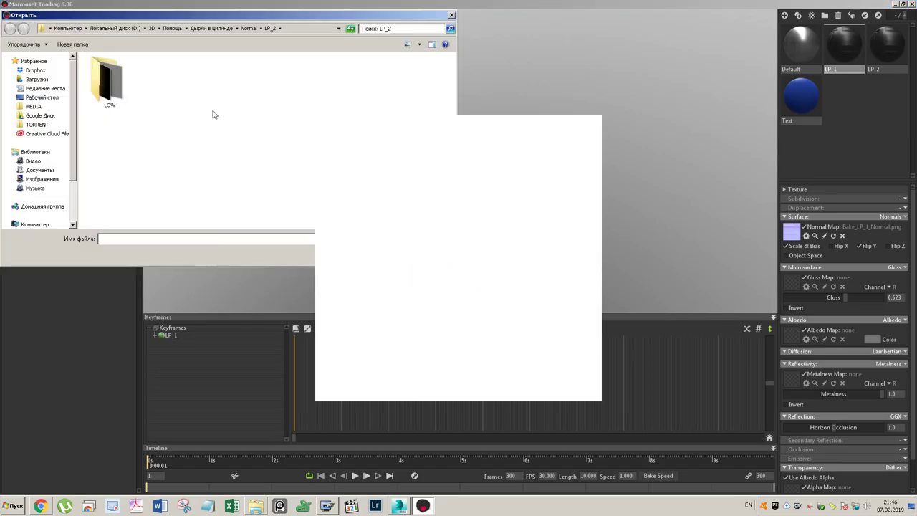
- Import LP_1_2_tri.FBX from the Normal folder into the scene
{"action": "left_click", "coordinate": [247, 29]}
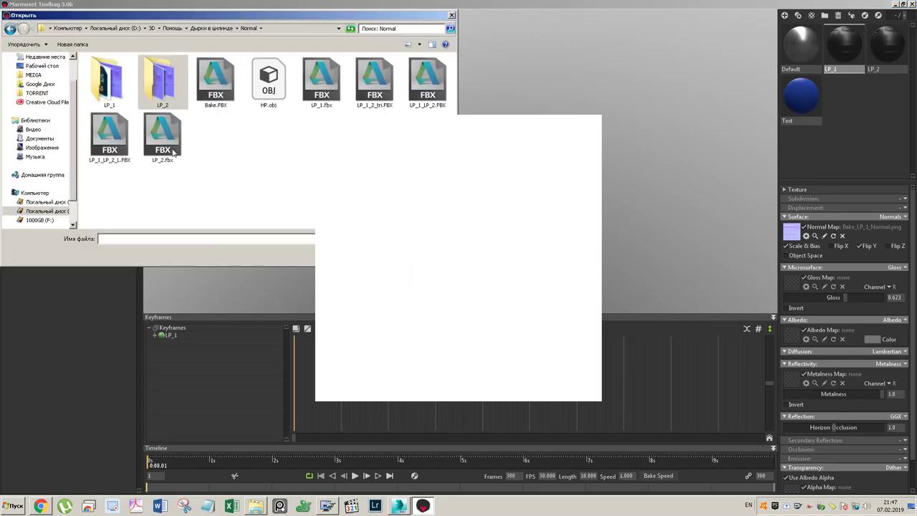
{"action": "double_click", "coordinate": [373, 87]}
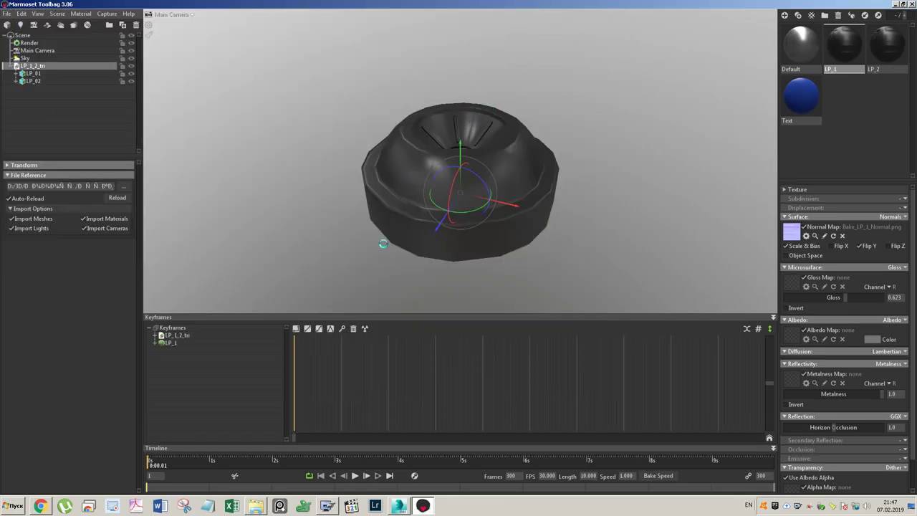
- Examine the normal-map shading on the newly imported triangulated model in Marmoset Toolbag
{"action": "left_click", "coordinate": [398, 505]}
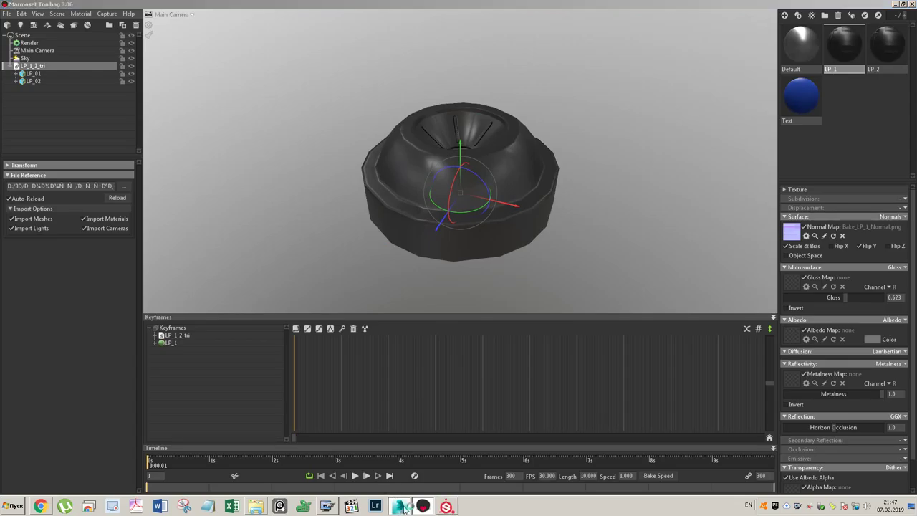
{"action": "left_click", "coordinate": [423, 506]}
{"action": "left_click_drag", "start_coordinate": [444, 169], "coordinate": [305, 128]}
{"action": "left_click", "coordinate": [37, 69]}
{"action": "left_click_drag", "start_coordinate": [353, 197], "coordinate": [442, 216], "text": "alt"}
- Switch to Substance Painter, decline the new version download and close the welcome window
{"action": "left_click", "coordinate": [446, 506]}
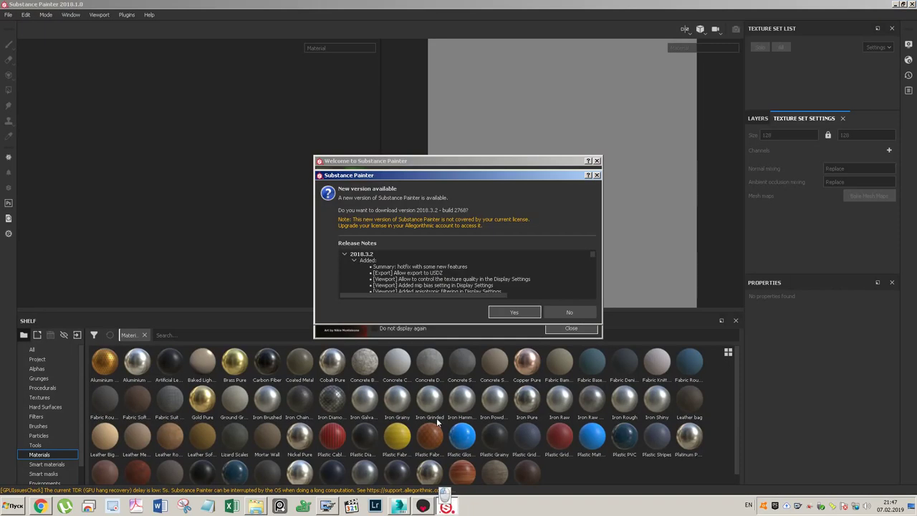
{"action": "left_click", "coordinate": [562, 310]}
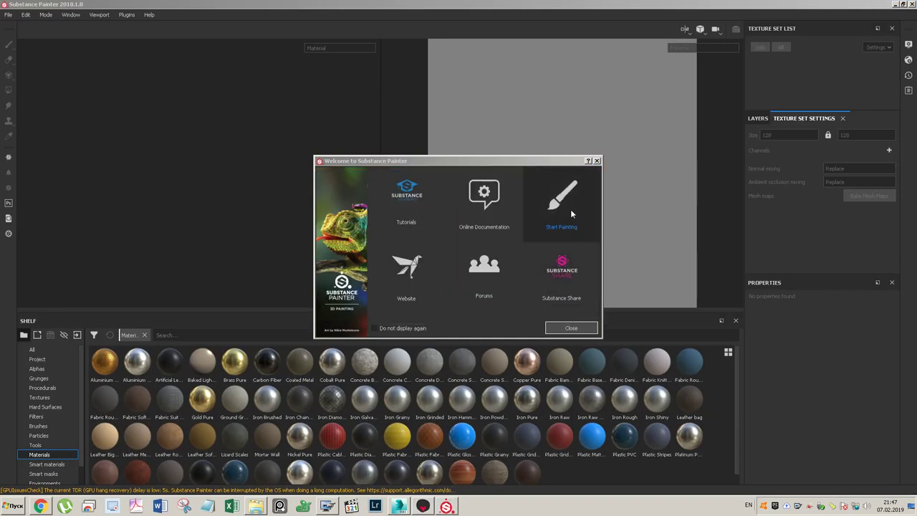
{"action": "left_click", "coordinate": [571, 327]}
- Start a new project and choose LP_1_2_tri.FBX from the Normal folder as its mesh
{"action": "left_click", "coordinate": [8, 14]}
{"action": "left_click", "coordinate": [15, 26]}
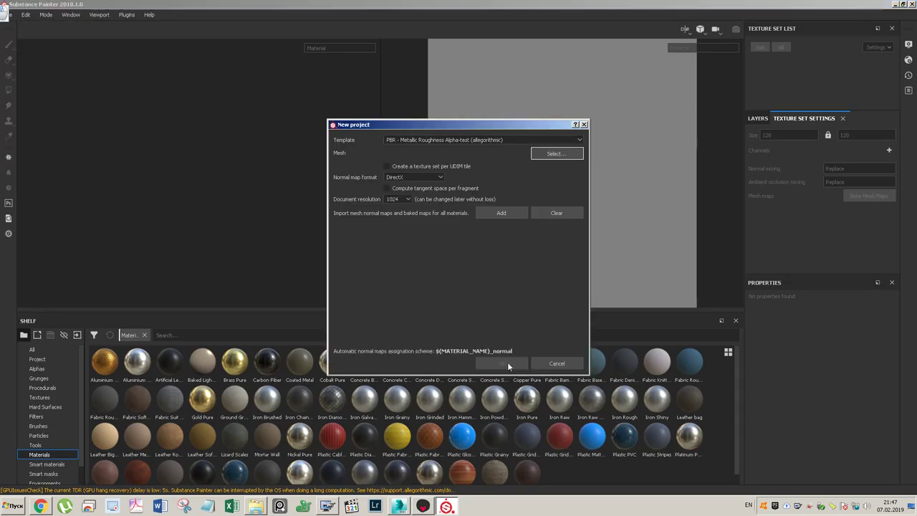
{"action": "left_click", "coordinate": [547, 153]}
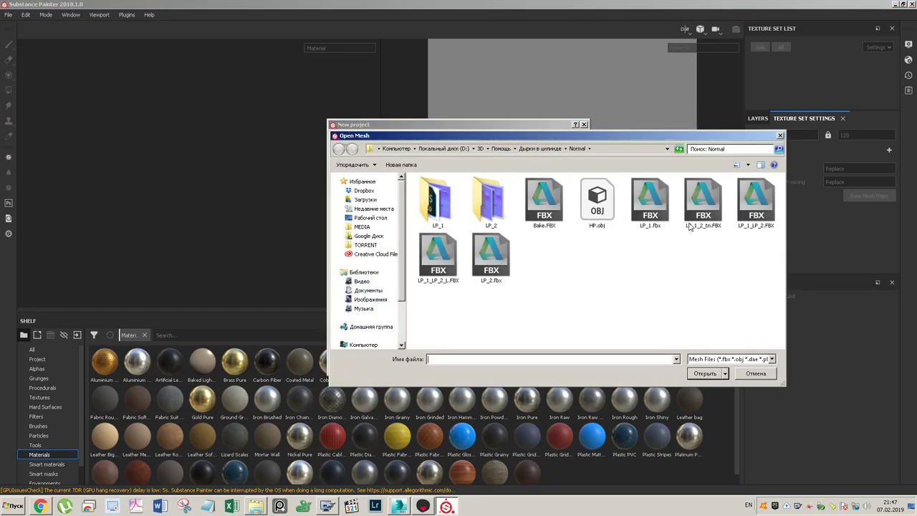
{"action": "left_click", "coordinate": [703, 202]}
{"action": "left_click", "coordinate": [705, 373]}
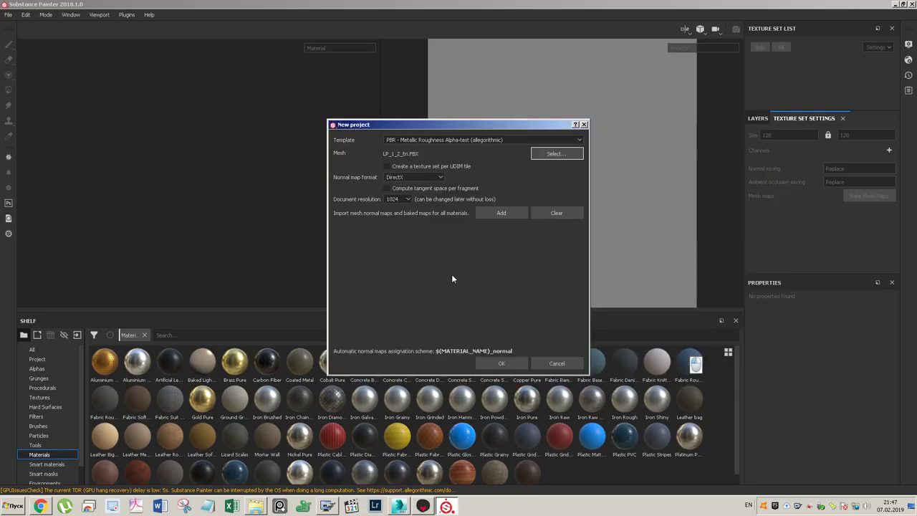
- Set the document resolution to 1024 and create the project
{"action": "left_click", "coordinate": [408, 200]}
{"action": "left_click", "coordinate": [398, 221]}
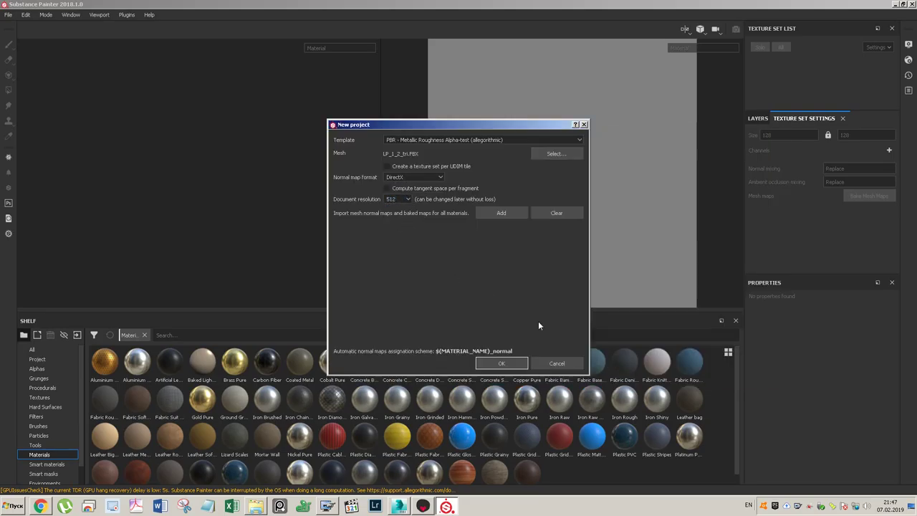
{"action": "left_click", "coordinate": [408, 199]}
{"action": "left_click", "coordinate": [402, 229]}
{"action": "left_click", "coordinate": [504, 364]}
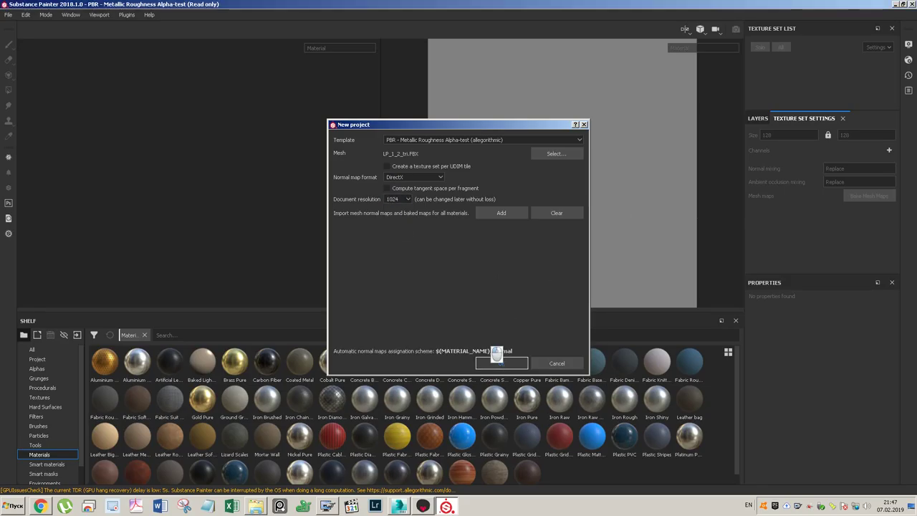
- Open mesh map baking for the LP_1 texture set and leave only the Normal map enabled
{"action": "left_click", "coordinate": [748, 61]}
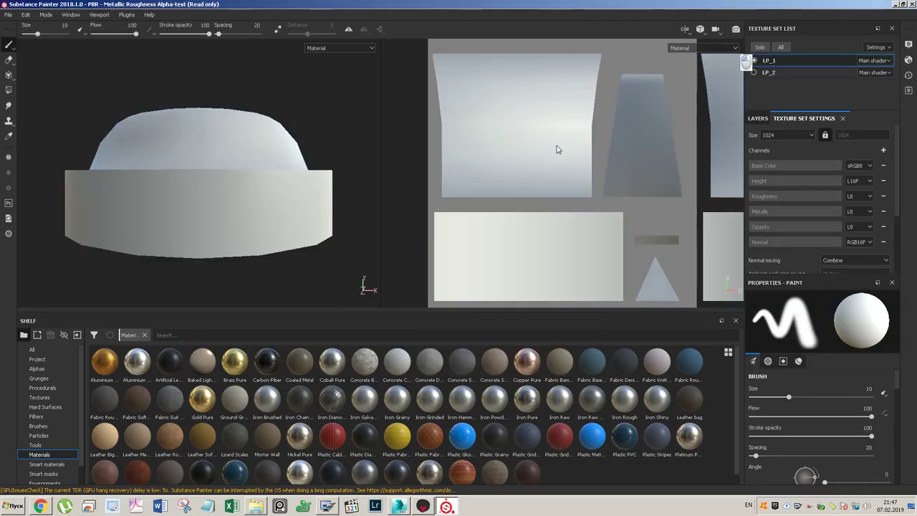
{"action": "left_click_drag", "start_coordinate": [272, 158], "coordinate": [305, 178], "text": "alt"}
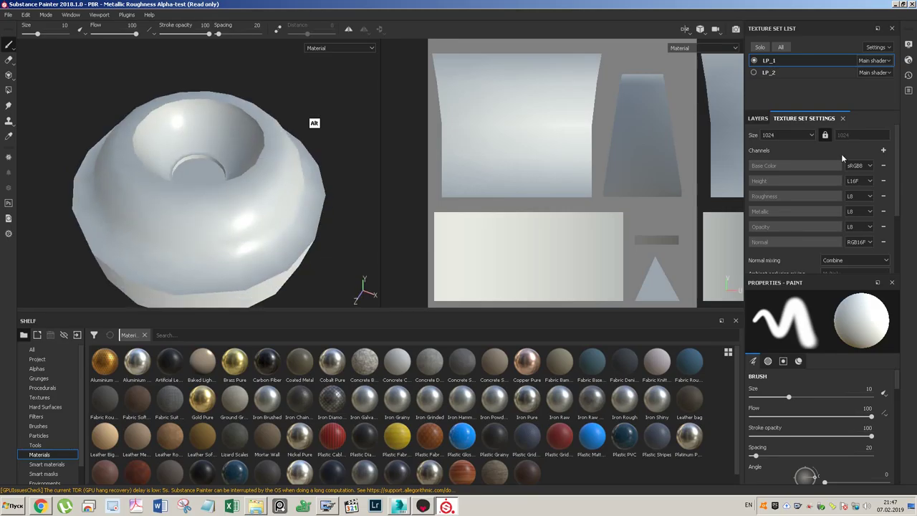
{"action": "scroll", "coordinate": [888, 212], "scroll_direction": "down", "scroll_amount": 2}
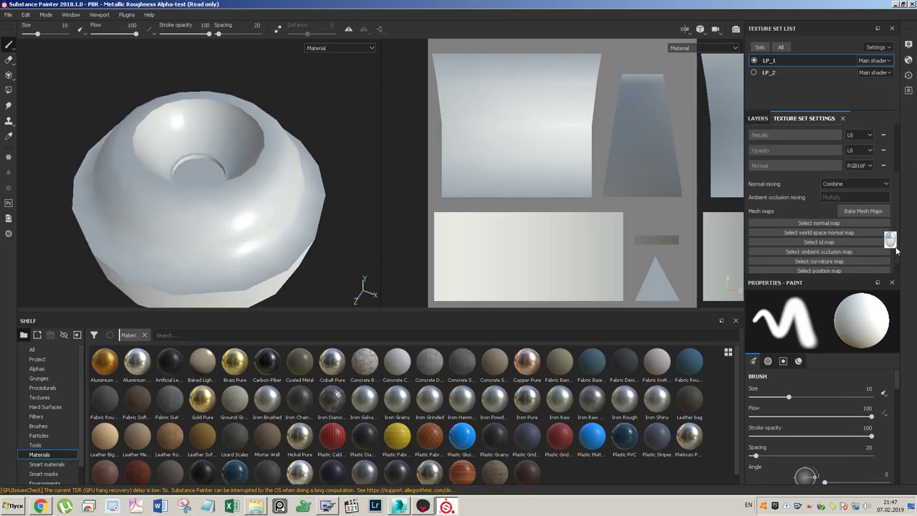
{"action": "left_click", "coordinate": [862, 212]}
{"action": "left_click", "coordinate": [323, 176]}
{"action": "left_click", "coordinate": [322, 188]}
{"action": "left_click", "coordinate": [322, 202]}
{"action": "left_click", "coordinate": [322, 214]}
{"action": "left_click", "coordinate": [322, 148]}
- Load HP.obj from the Normal folder as the high definition mesh for the bake
{"action": "left_click", "coordinate": [586, 189]}
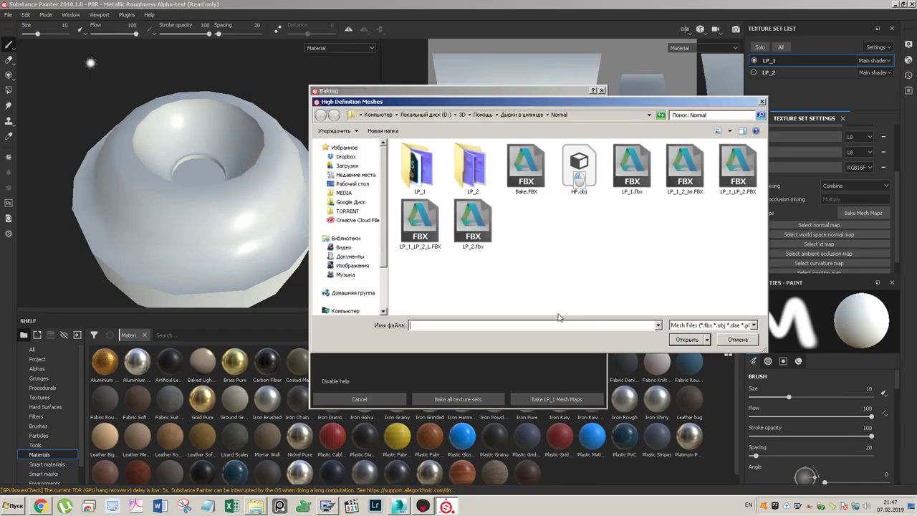
{"action": "left_click", "coordinate": [580, 177]}
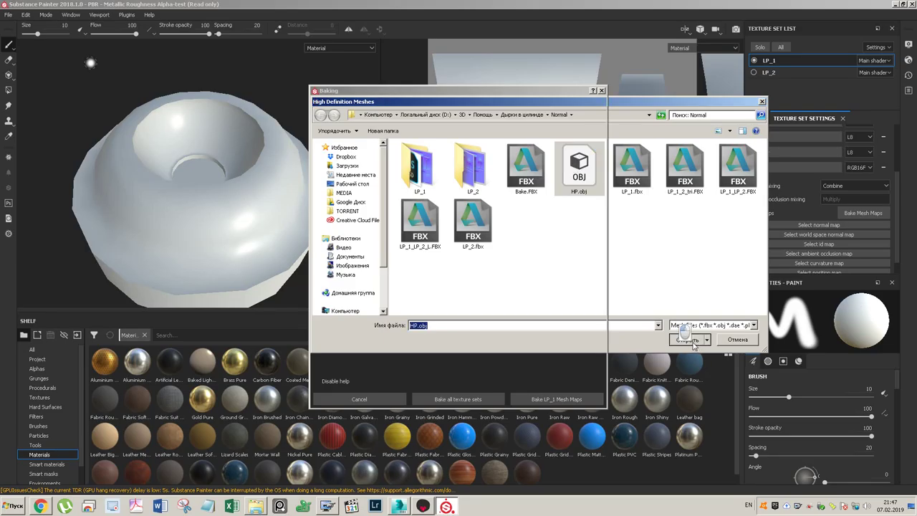
{"action": "left_click", "coordinate": [686, 339]}
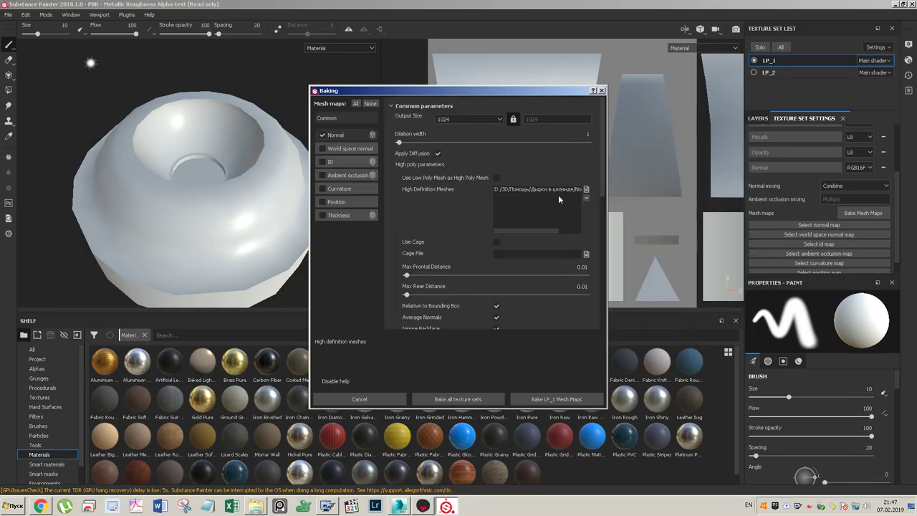
- Bake the LP_1 normal map with Subsampling 8x8 antialiasing and max frontal and rear distances of 0.04
{"action": "scroll", "coordinate": [604, 192], "scroll_direction": "down", "scroll_amount": 1}
{"action": "scroll", "coordinate": [603, 192], "scroll_direction": "down", "scroll_amount": 5}
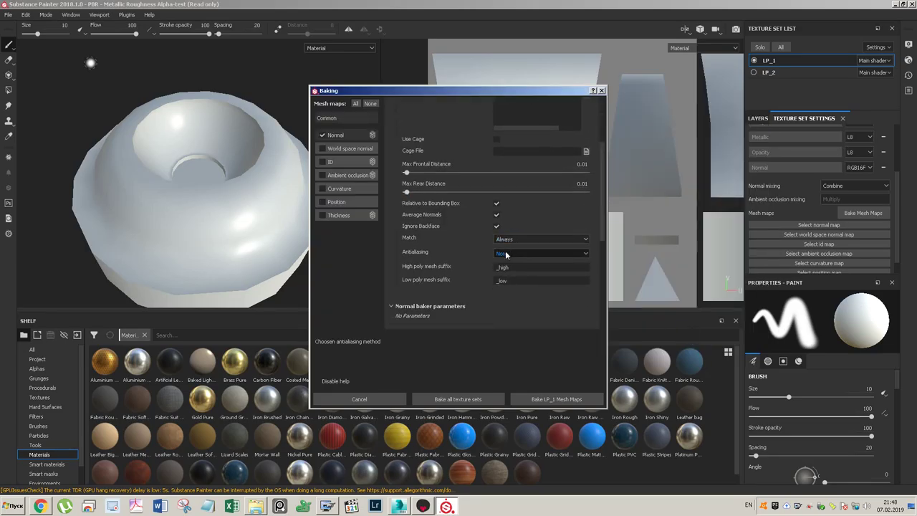
{"action": "left_click", "coordinate": [541, 253]}
{"action": "left_click", "coordinate": [513, 280]}
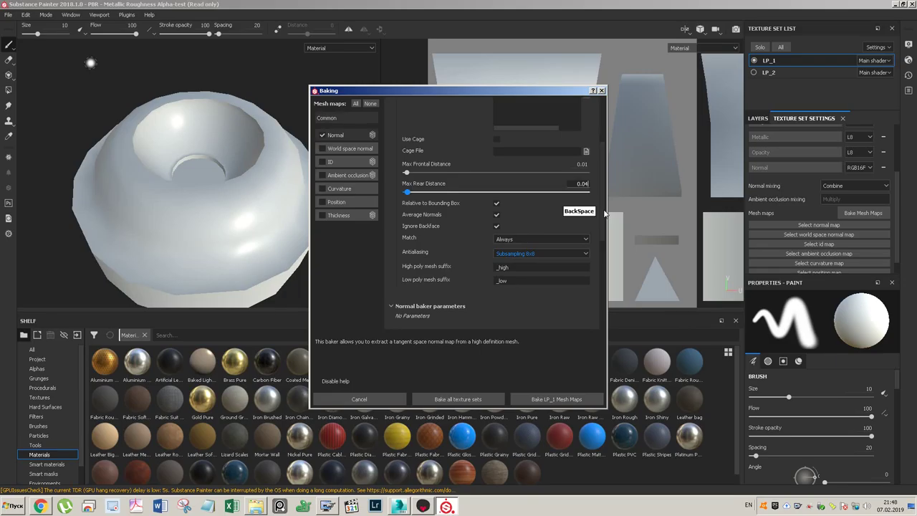
{"action": "scroll", "coordinate": [584, 185], "scroll_direction": "up", "scroll_amount": 3}
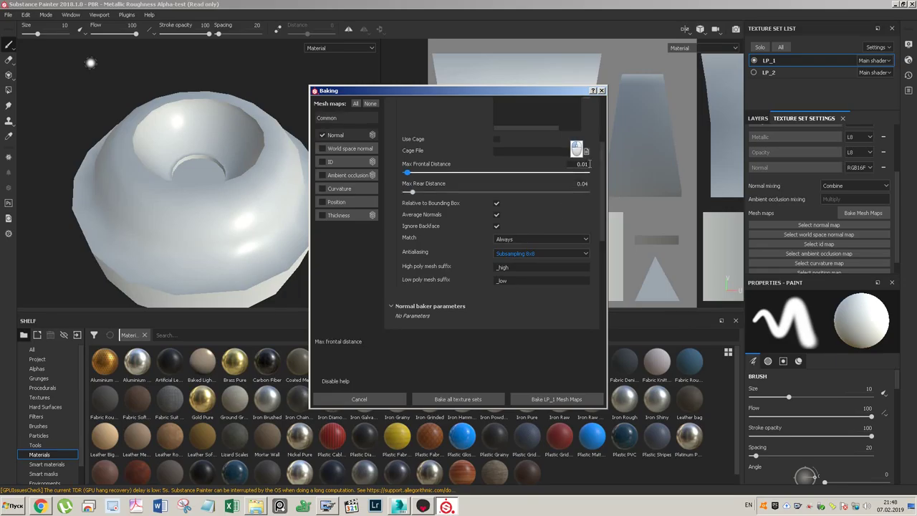
{"action": "scroll", "coordinate": [584, 164], "scroll_direction": "up", "scroll_amount": 3}
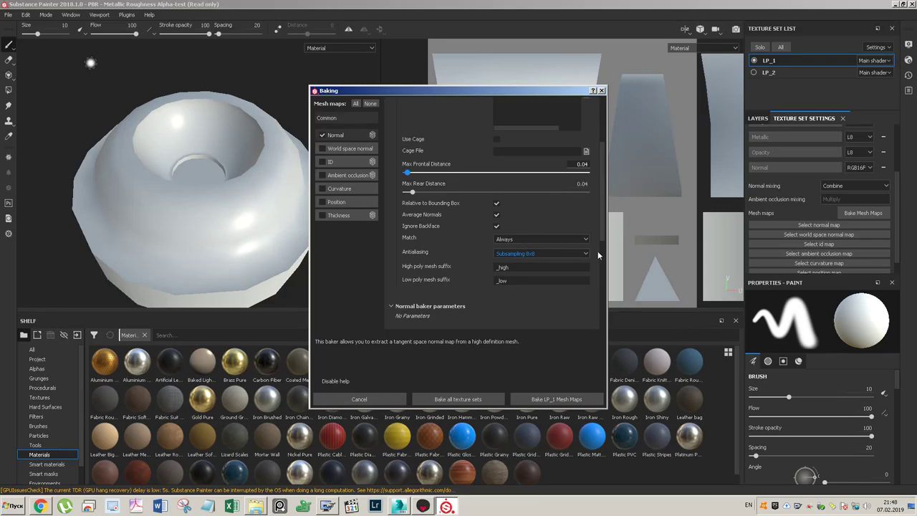
{"action": "left_click", "coordinate": [563, 402]}
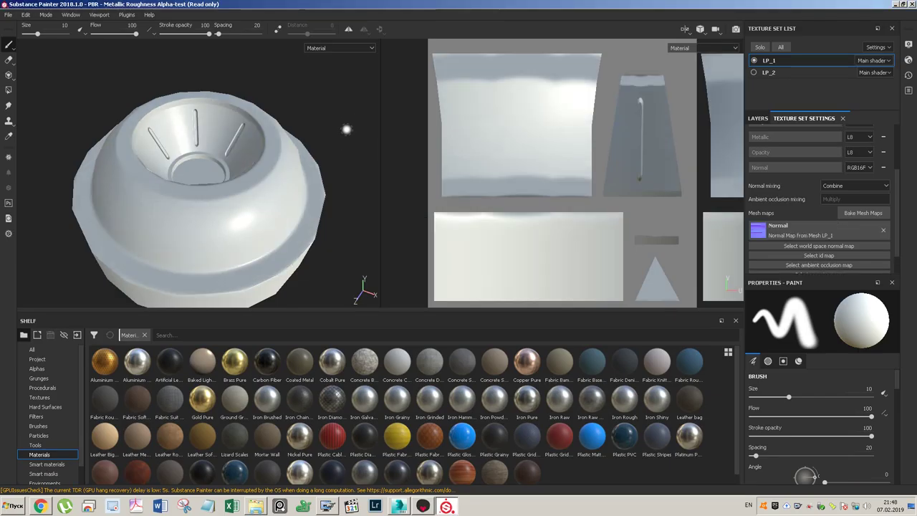
- Inspect the baked shading on the model from several angles and remove the Normal map from LP_1's mesh maps
{"action": "mouse_move", "coordinate": [332, 137]}
{"action": "left_mouse_down", "text": "alt"}
{"action": "mouse_move", "coordinate": [327, 184]}
{"action": "mouse_move", "coordinate": [329, 92]}
{"action": "mouse_move", "coordinate": [317, 144]}
{"action": "mouse_move", "coordinate": [321, 125]}
{"action": "left_mouse_up", "text": "alt"}
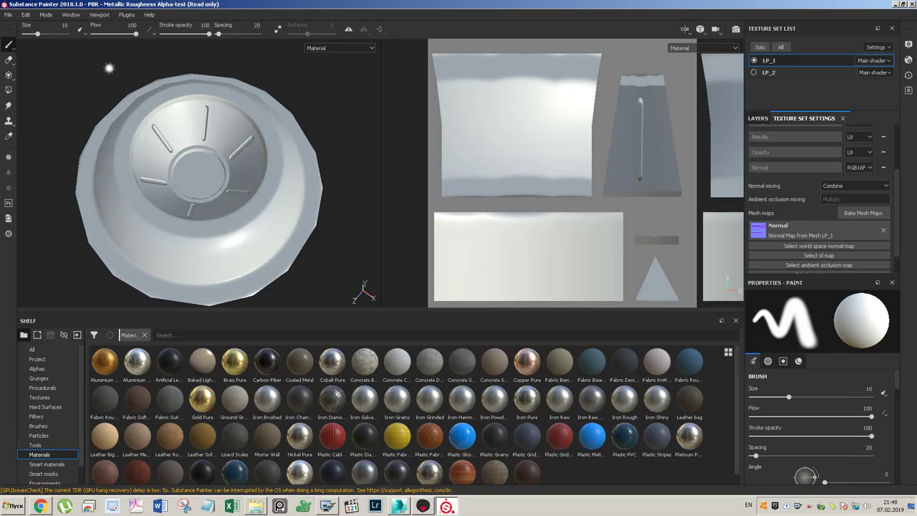
{"action": "left_click_drag", "start_coordinate": [331, 205], "coordinate": [341, 160], "text": "alt"}
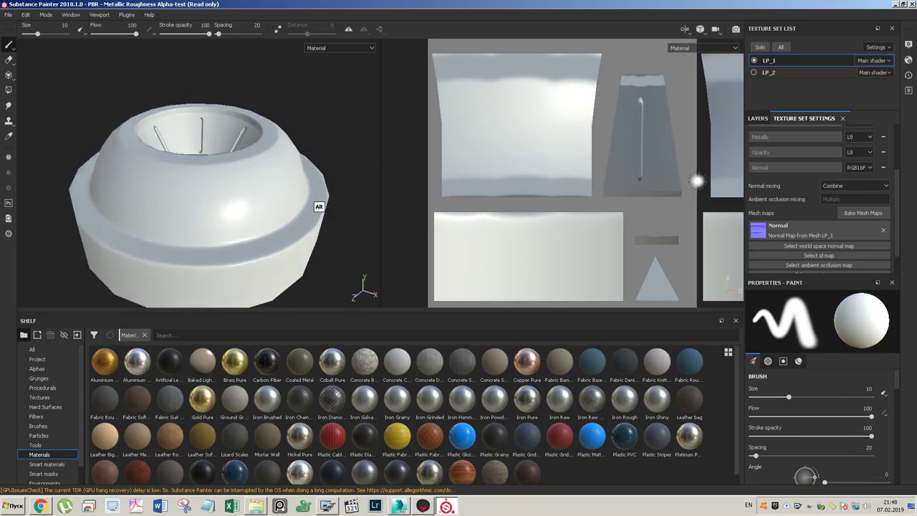
{"action": "left_click", "coordinate": [883, 230]}
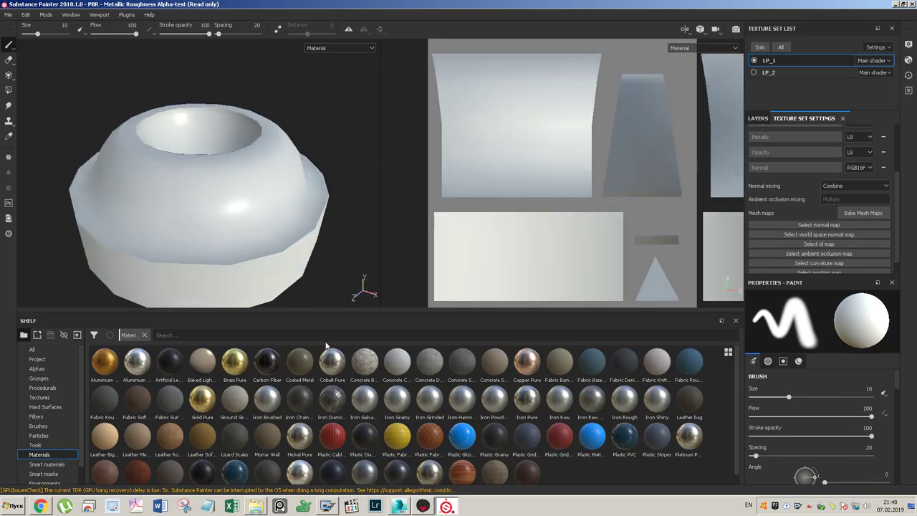
- Switch to 3ds Max, hide the LP layer and show the 0 (default) layer with the bake meshes
{"action": "left_click", "coordinate": [399, 506]}
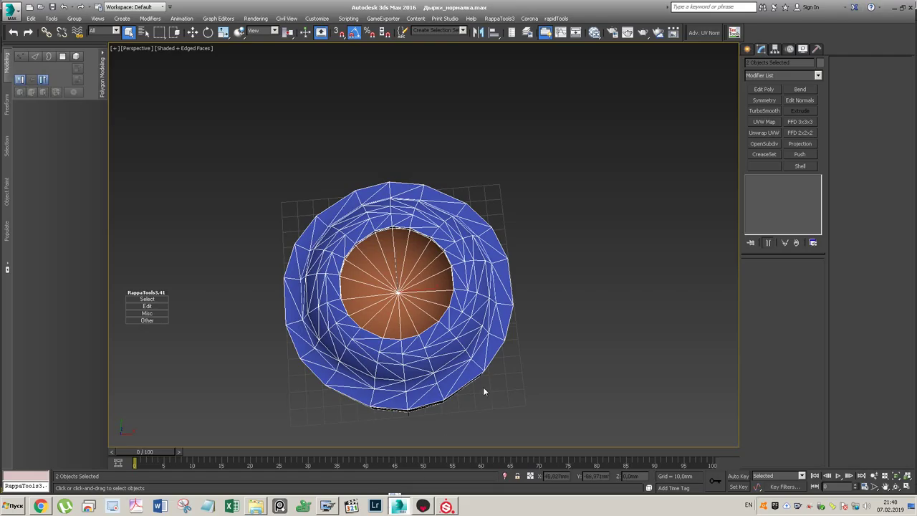
{"action": "left_click", "coordinate": [613, 191]}
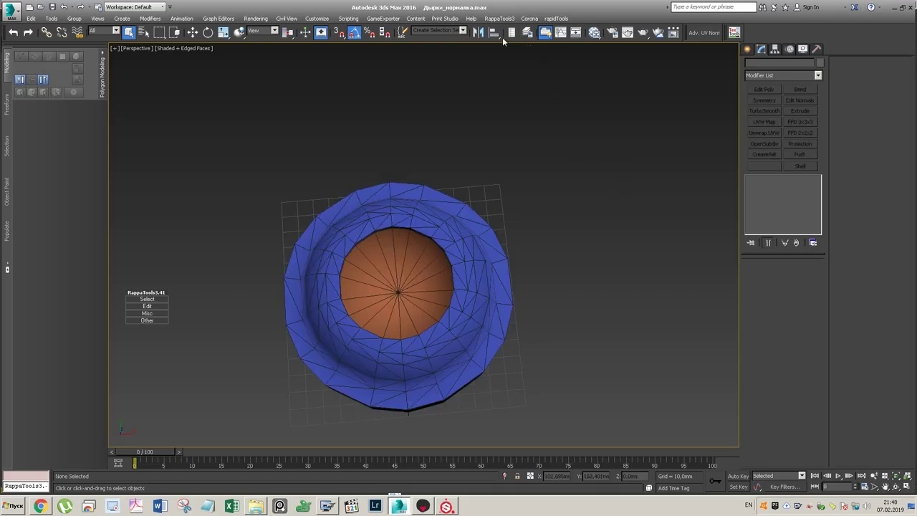
{"action": "left_click", "coordinate": [527, 32]}
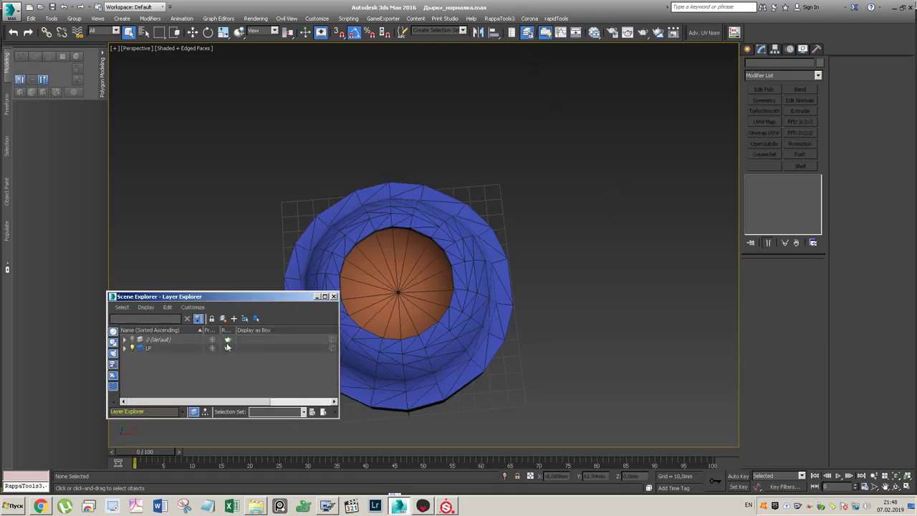
{"action": "left_click", "coordinate": [132, 347]}
{"action": "left_click", "coordinate": [132, 338]}
- Triangulate LP_02_bake by adding an Edit Poly modifier and connecting all of its vertices
{"action": "mouse_move", "coordinate": [444, 278]}
{"action": "middle_mouse_down", "text": "alt"}
{"action": "mouse_move", "coordinate": [444, 260]}
{"action": "mouse_move", "coordinate": [446, 279]}
{"action": "middle_mouse_up", "text": "alt"}
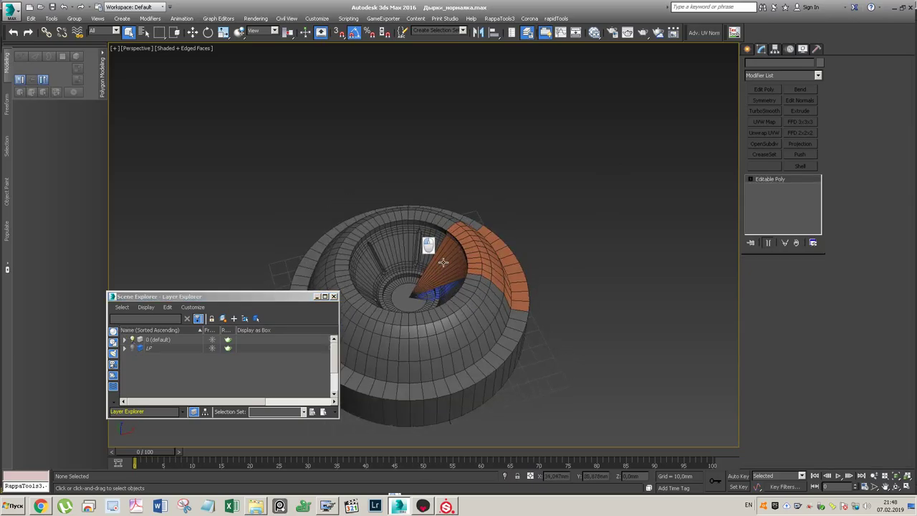
{"action": "left_click", "coordinate": [449, 279]}
{"action": "scroll", "coordinate": [447, 280], "scroll_direction": "up", "scroll_amount": 5}
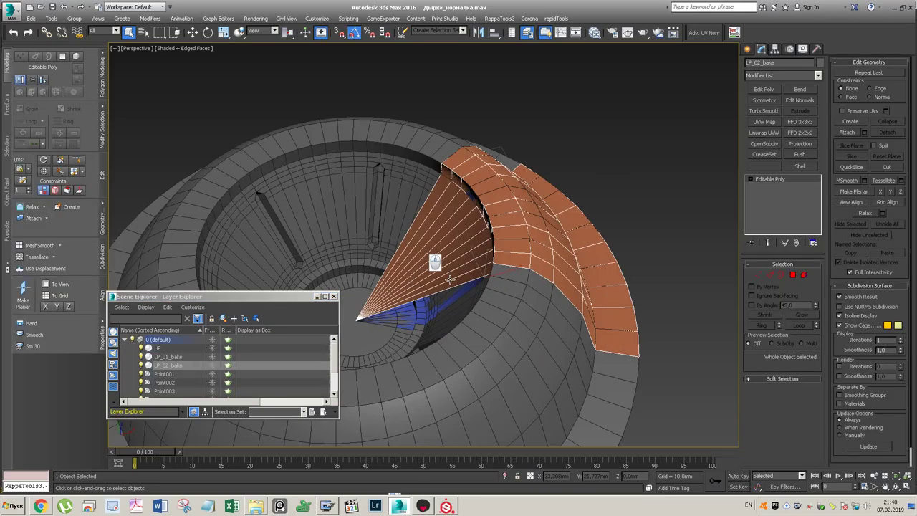
{"action": "left_click", "coordinate": [424, 313], "text": "ctrl"}
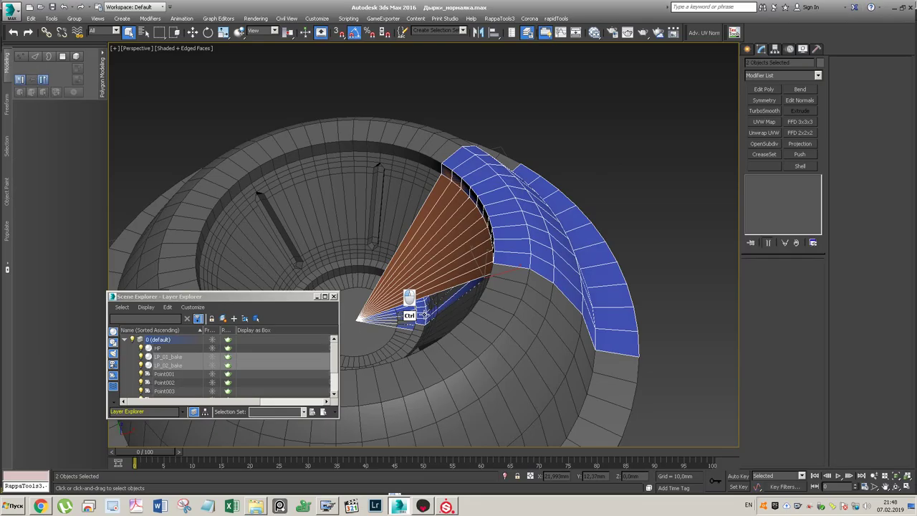
{"action": "left_click", "coordinate": [455, 210]}
{"action": "left_click", "coordinate": [763, 89]}
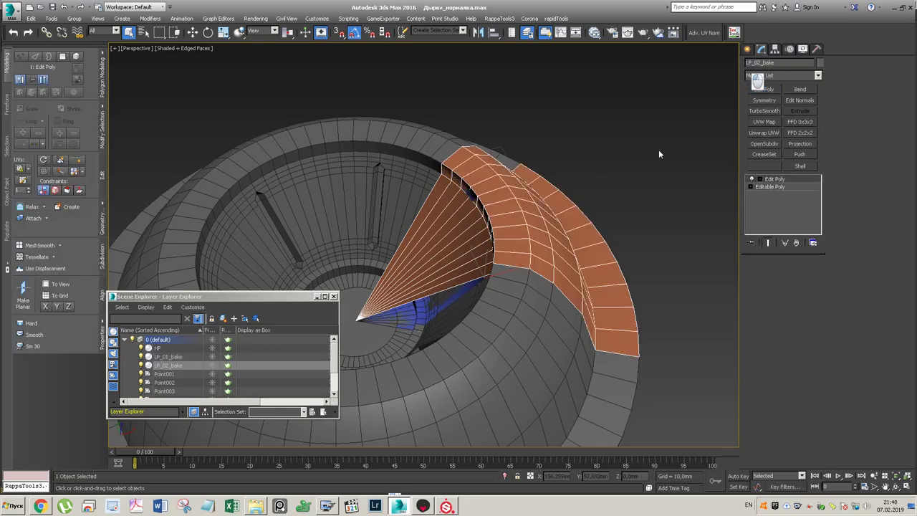
{"action": "key", "text": "1"}
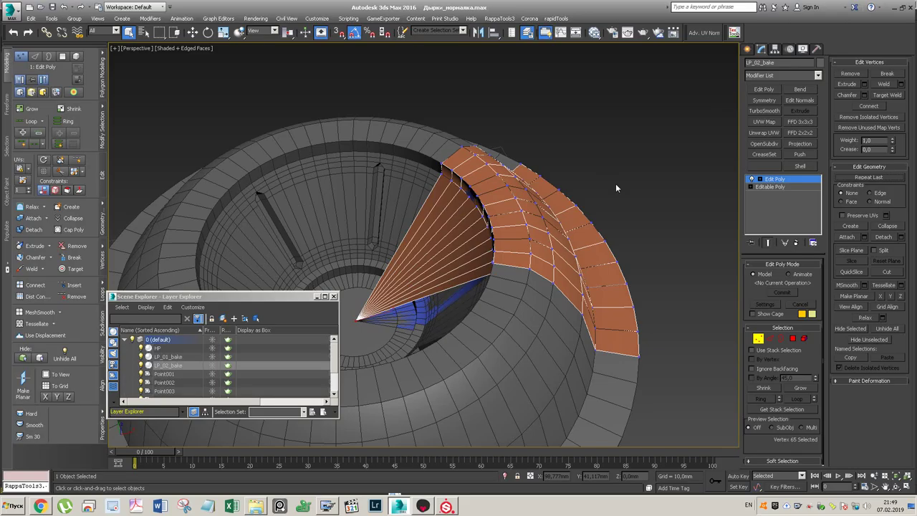
{"action": "key", "text": "ctrl+a"}
{"action": "left_click", "coordinate": [875, 107]}
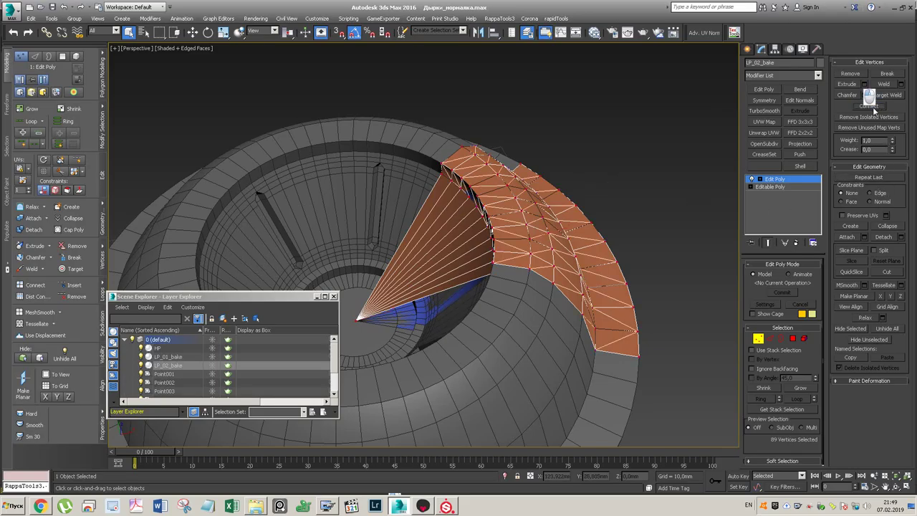
{"action": "left_click", "coordinate": [772, 178]}
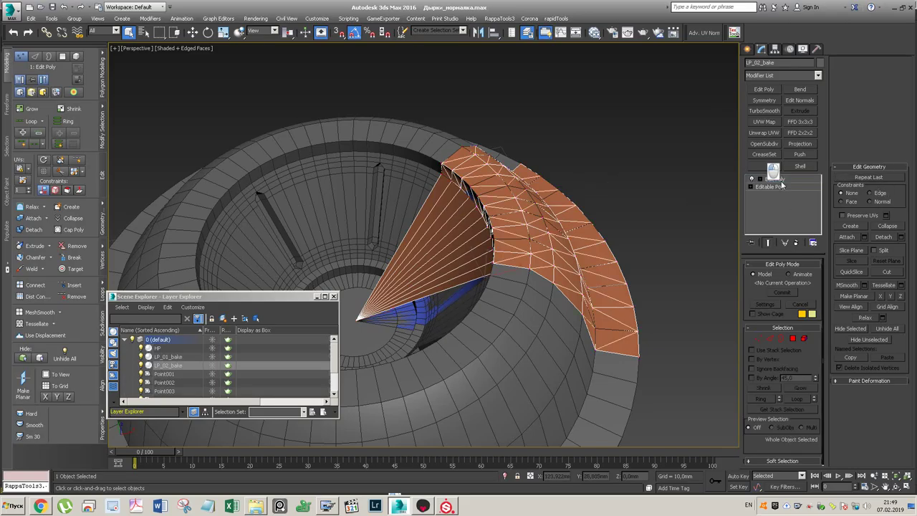
- Triangulate LP_01_bake by adding an Edit Poly modifier and connecting all of its vertices
{"action": "left_click", "coordinate": [405, 297]}
{"action": "left_click", "coordinate": [764, 89]}
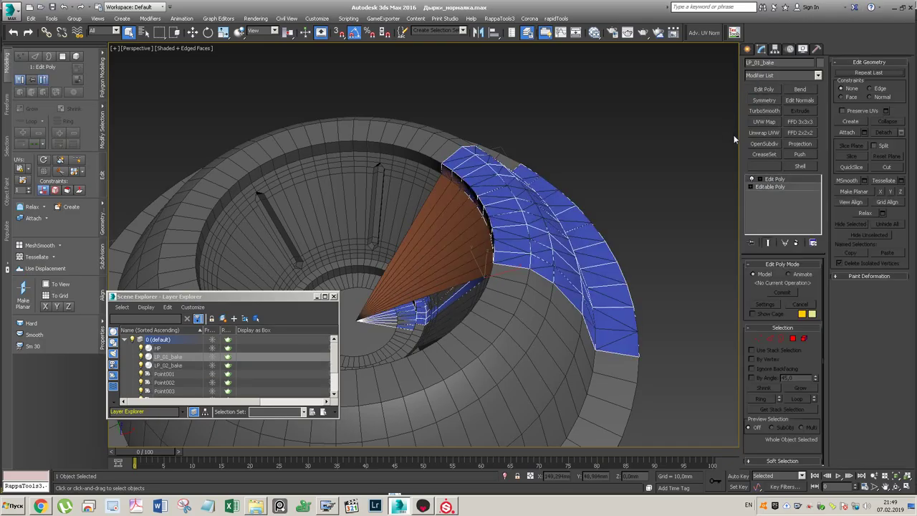
{"action": "key", "text": "1"}
{"action": "key", "text": "ctrl+a"}
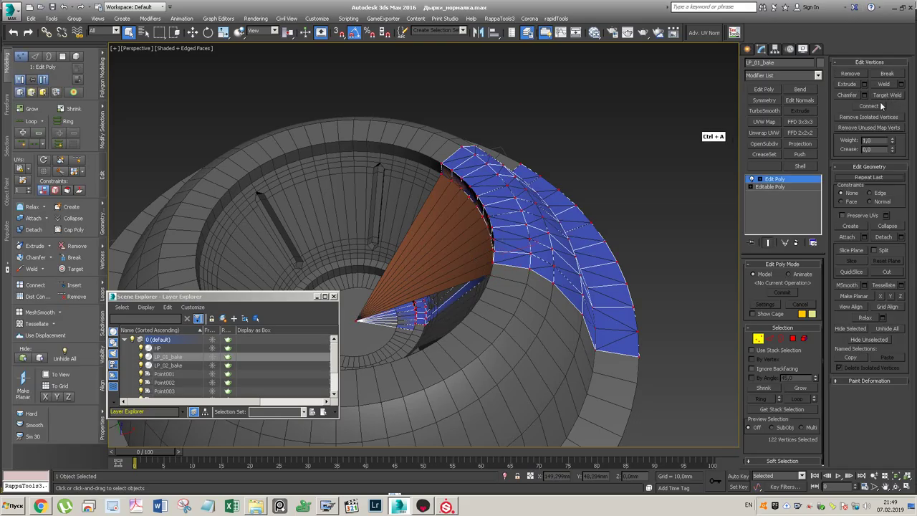
{"action": "left_click", "coordinate": [785, 180]}
- Export LP_01_bake and LP_02_bake together as Bake_tri.FBX in the Normal folder
{"action": "left_click", "coordinate": [435, 253], "text": "ctrl"}
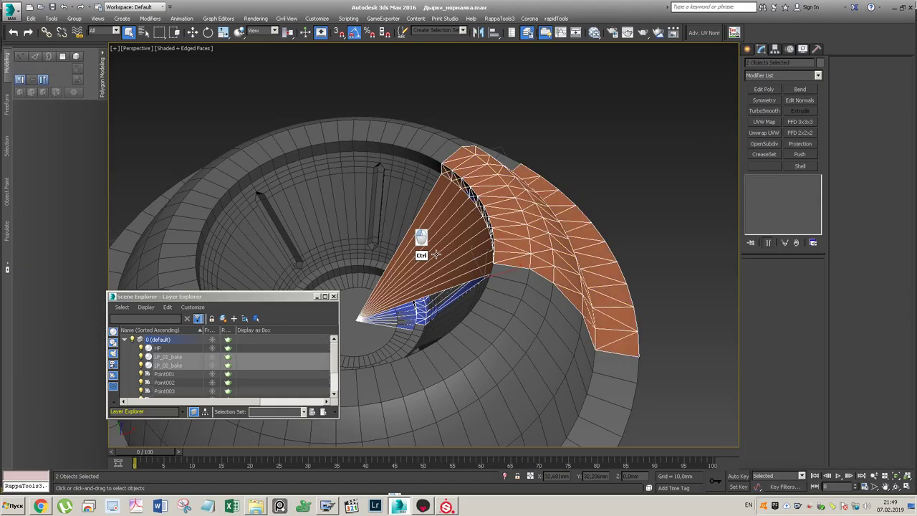
{"action": "left_click", "coordinate": [11, 11]}
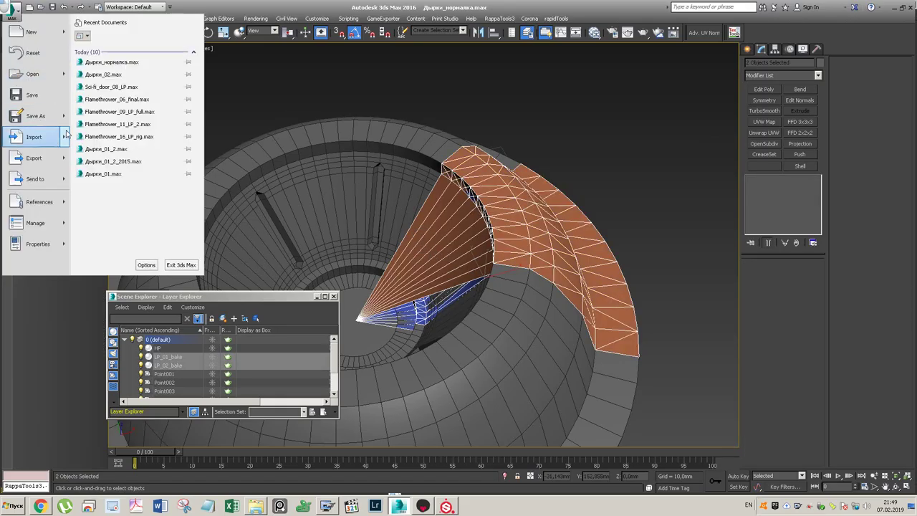
{"action": "left_click", "coordinate": [33, 157]}
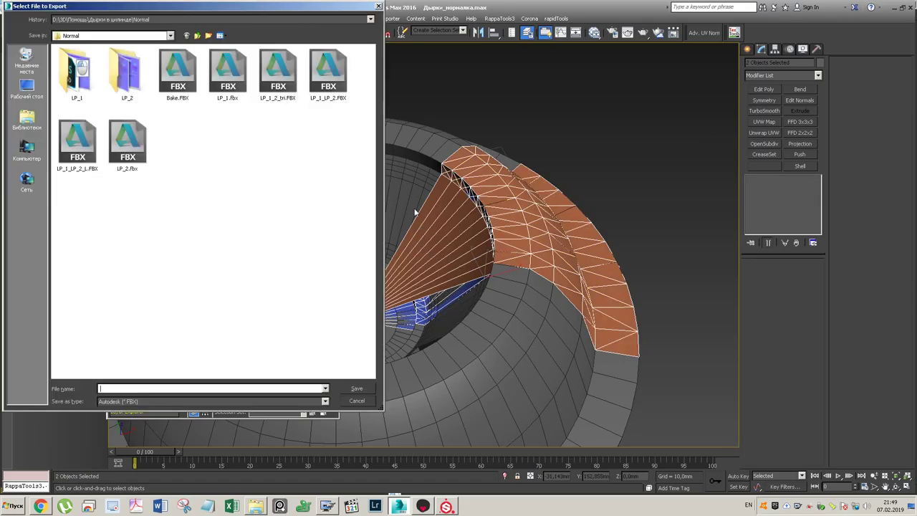
{"action": "left_click", "coordinate": [182, 79]}
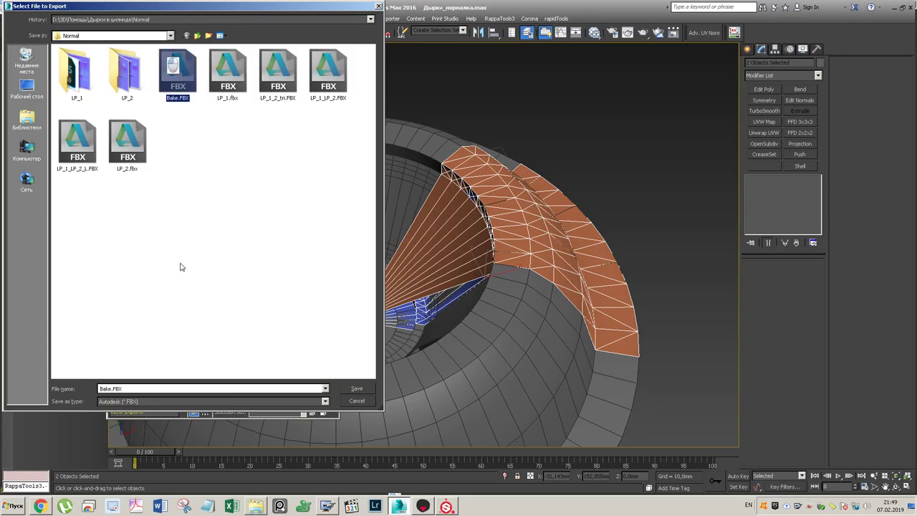
{"action": "left_click", "coordinate": [113, 388]}
{"action": "left_click", "coordinate": [111, 388]}
{"action": "type", "text": "_tri"}
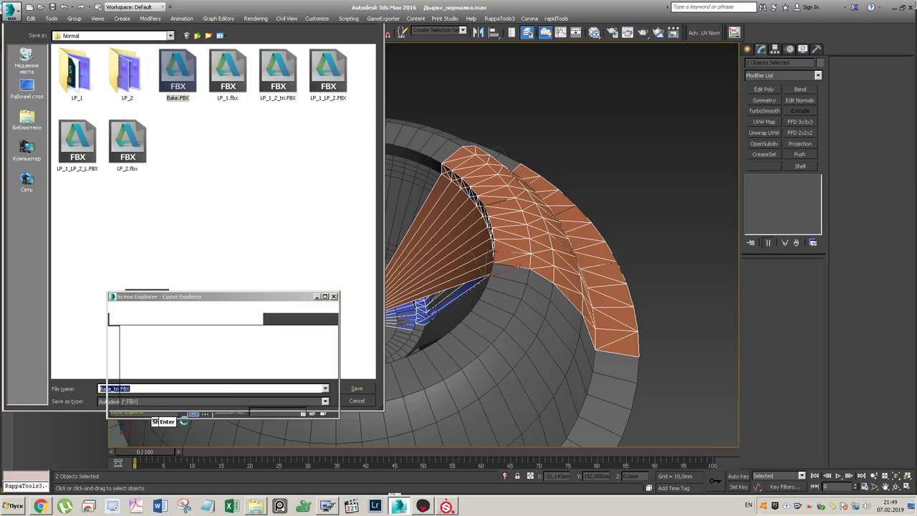
{"action": "key", "text": "Return"}
{"action": "left_click", "coordinate": [530, 377]}
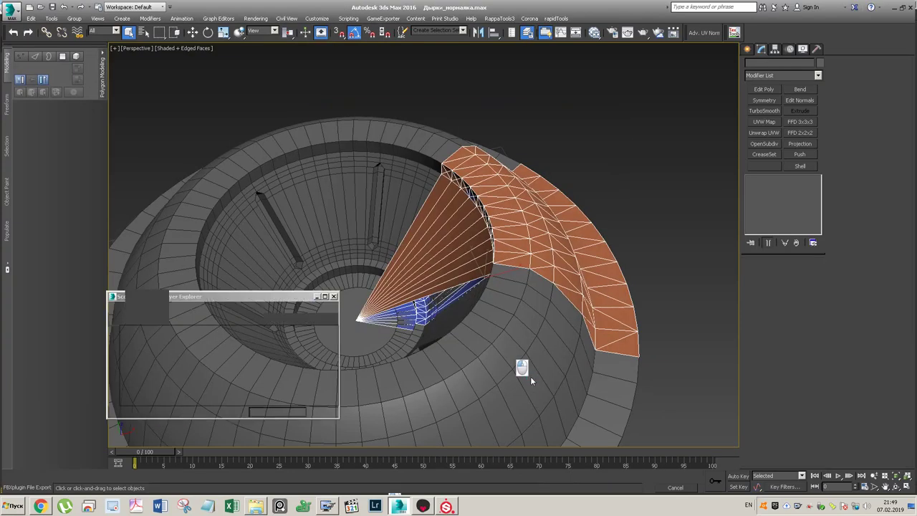
- Switch to Substance Painter and create a new PBR - Metallic Roughness Alpha-test project from the Bake_tri.FBX mesh
{"action": "left_click", "coordinate": [446, 506]}
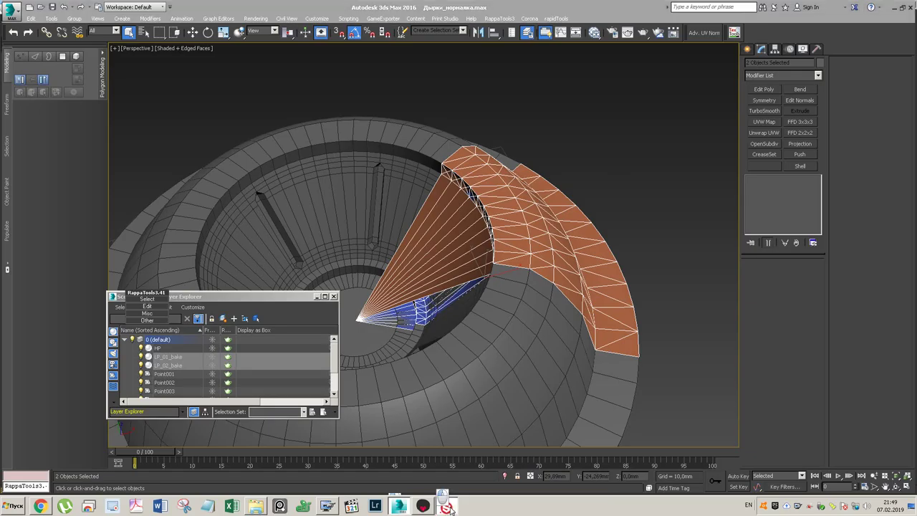
{"action": "left_click", "coordinate": [11, 15]}
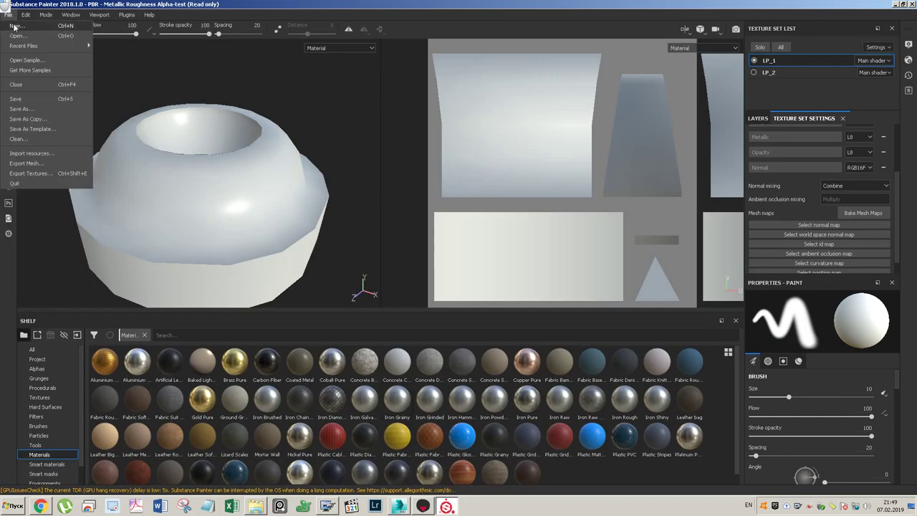
{"action": "left_click", "coordinate": [16, 26]}
{"action": "left_click", "coordinate": [422, 261]}
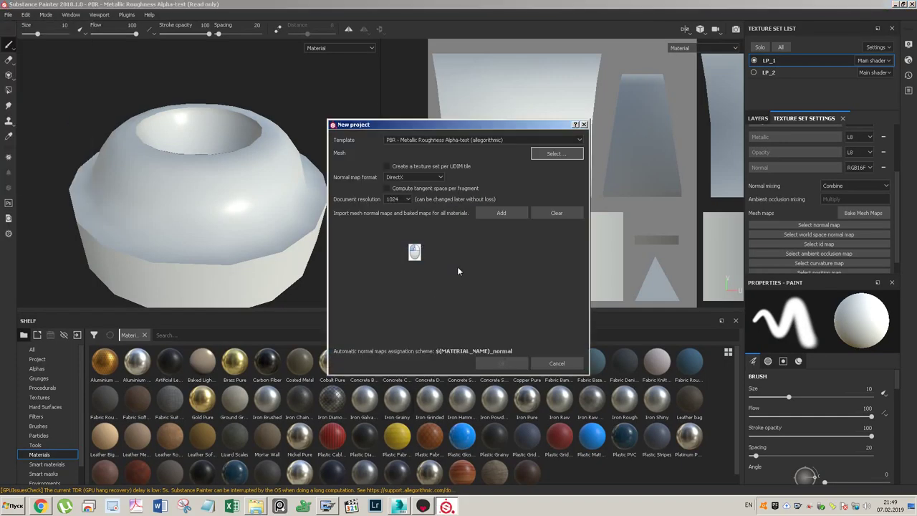
{"action": "left_click", "coordinate": [555, 154]}
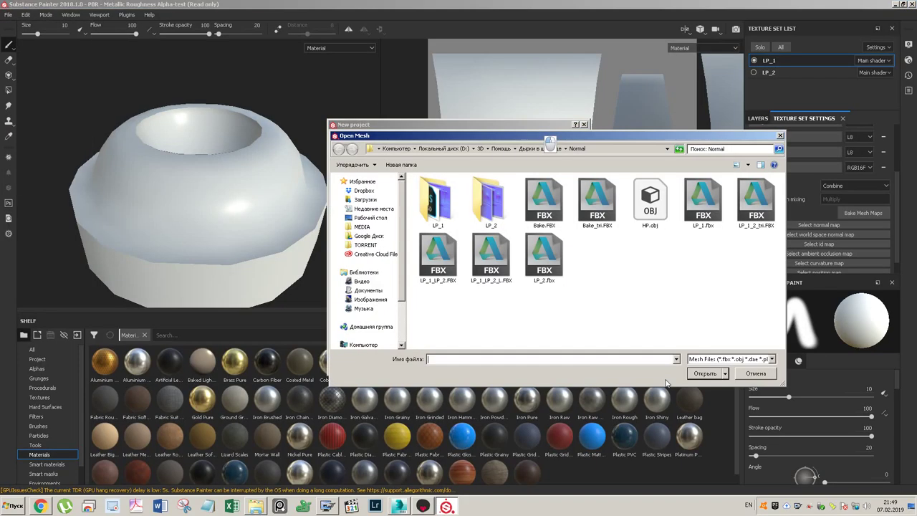
{"action": "left_click", "coordinate": [586, 209]}
{"action": "left_click", "coordinate": [707, 374]}
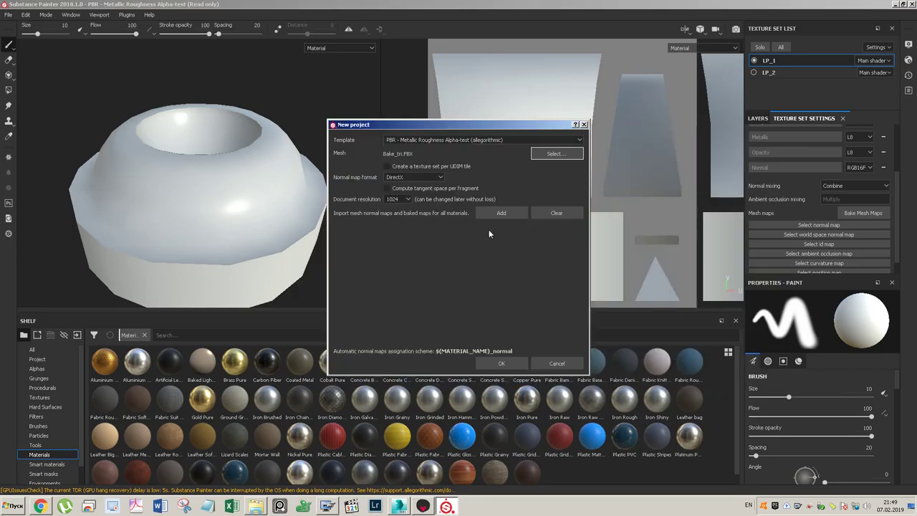
{"action": "left_click", "coordinate": [501, 363]}
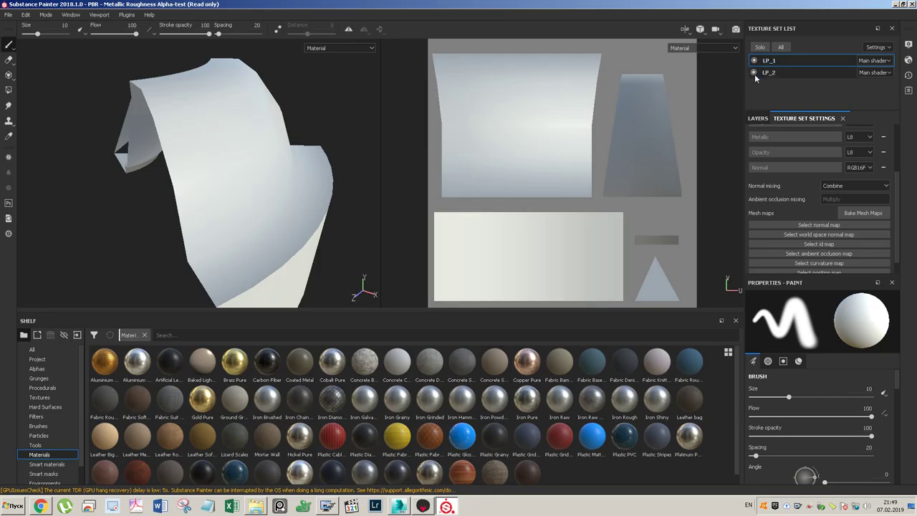
- Open the mesh map baking settings for LP_1 and leave only the Normal and ID maps enabled
{"action": "left_click", "coordinate": [866, 213]}
{"action": "left_click", "coordinate": [323, 188]}
{"action": "left_click", "coordinate": [322, 215]}
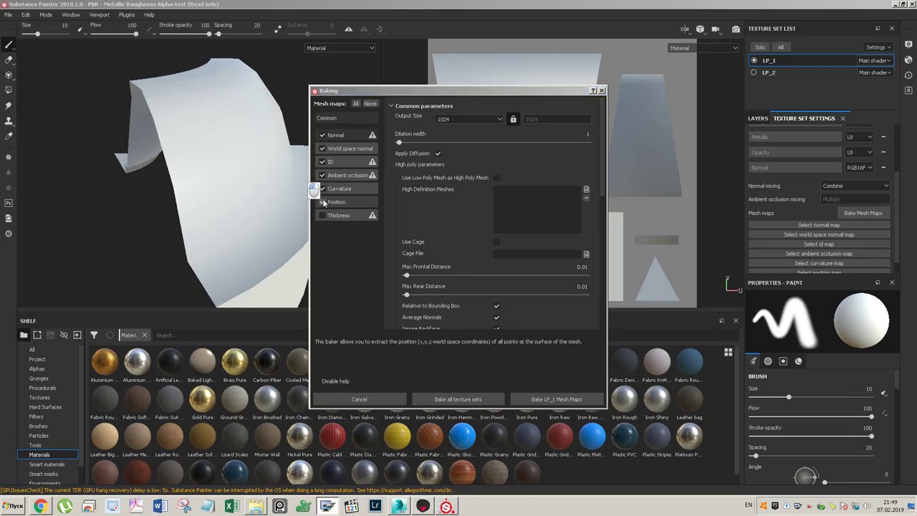
{"action": "left_click", "coordinate": [323, 202]}
{"action": "left_click", "coordinate": [323, 174]}
{"action": "left_click", "coordinate": [322, 148]}
- Set the max frontal and rear distances to 0.04 and the antialiasing to Subsampling 8x8
{"action": "left_click", "coordinate": [583, 266]}
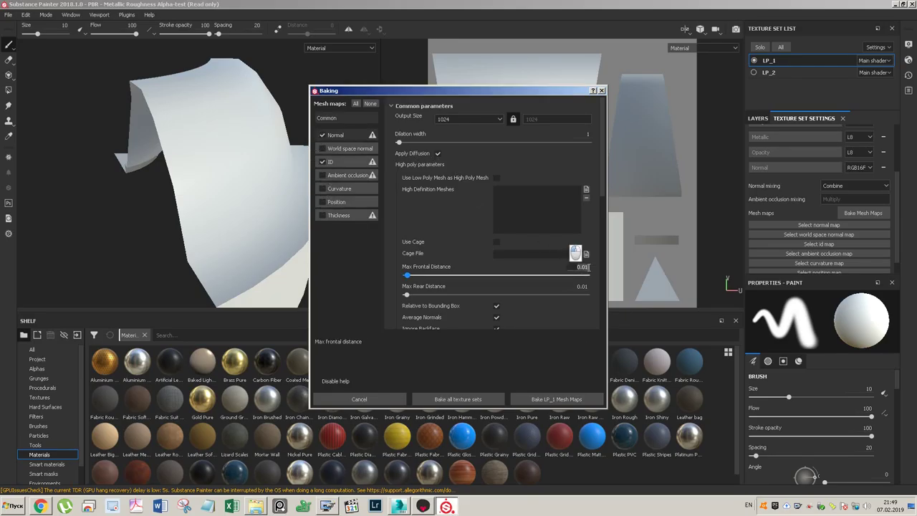
{"action": "key", "text": "BackSpace"}
{"action": "type", "text": "4"}
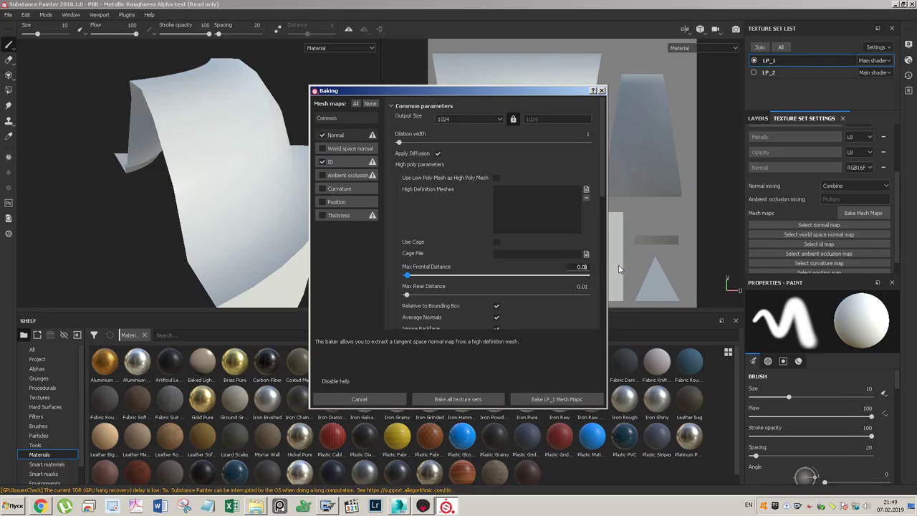
{"action": "left_click", "coordinate": [583, 288]}
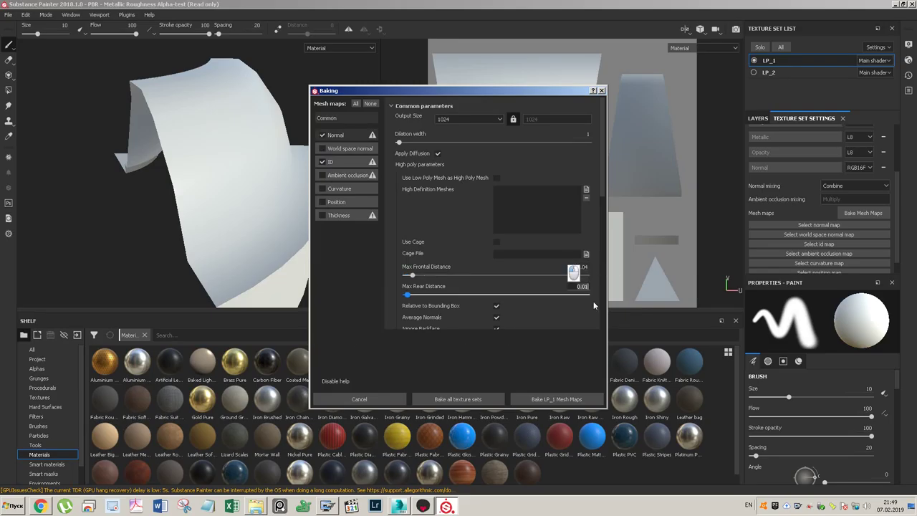
{"action": "key", "text": "BackSpace"}
{"action": "type", "text": "4"}
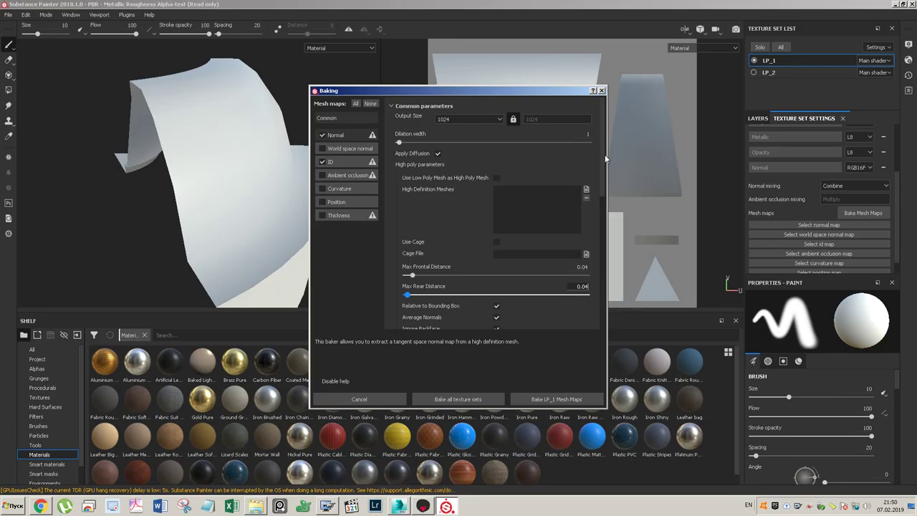
{"action": "scroll", "coordinate": [604, 179], "scroll_direction": "down", "scroll_amount": 3}
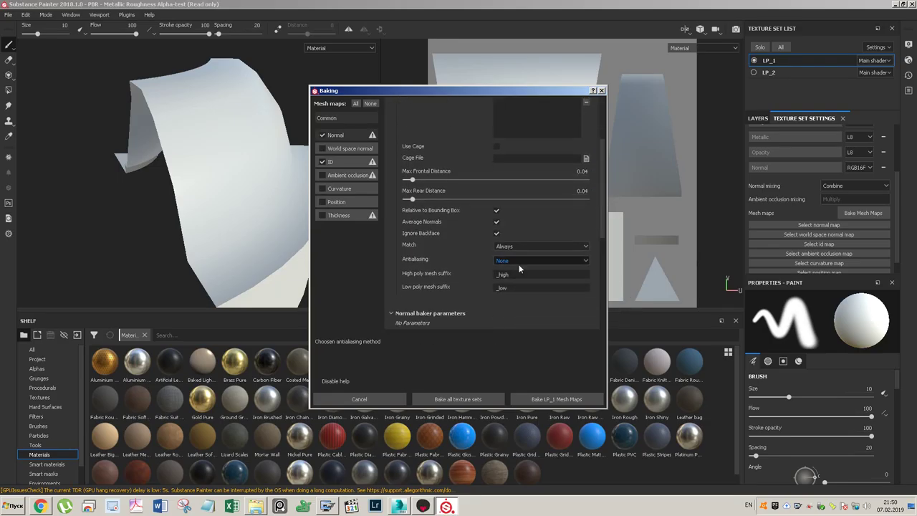
{"action": "left_click", "coordinate": [517, 261]}
{"action": "left_click", "coordinate": [515, 287]}
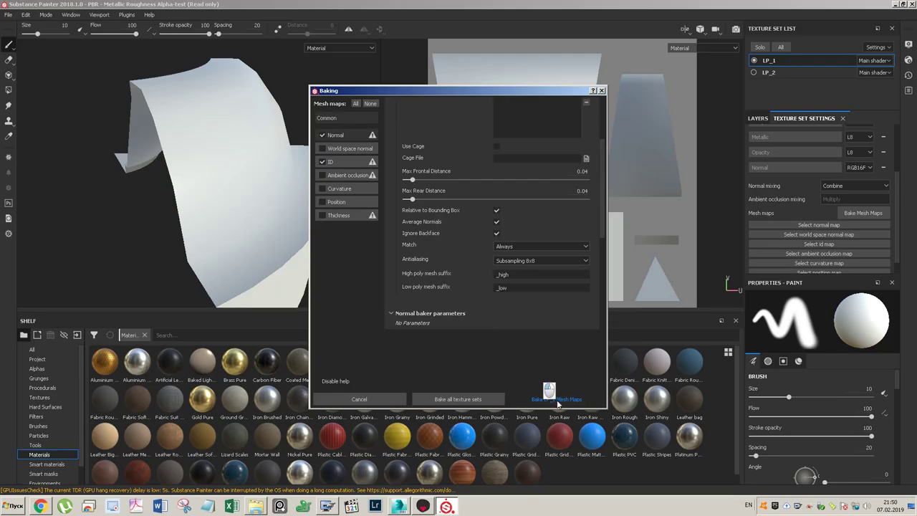
- Bake the LP_1 mesh maps and remove the ID map from the texture set
{"action": "left_click", "coordinate": [556, 399]}
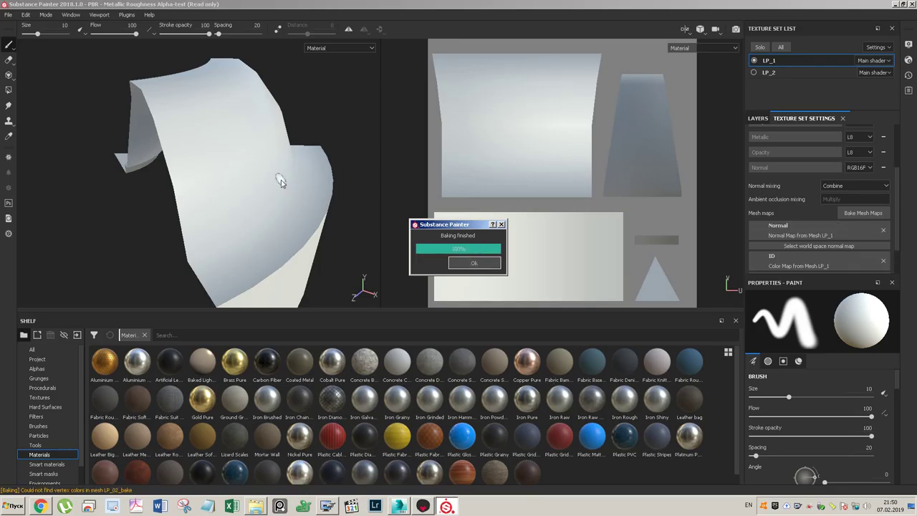
{"action": "left_click_drag", "start_coordinate": [240, 208], "coordinate": [280, 166], "text": "alt"}
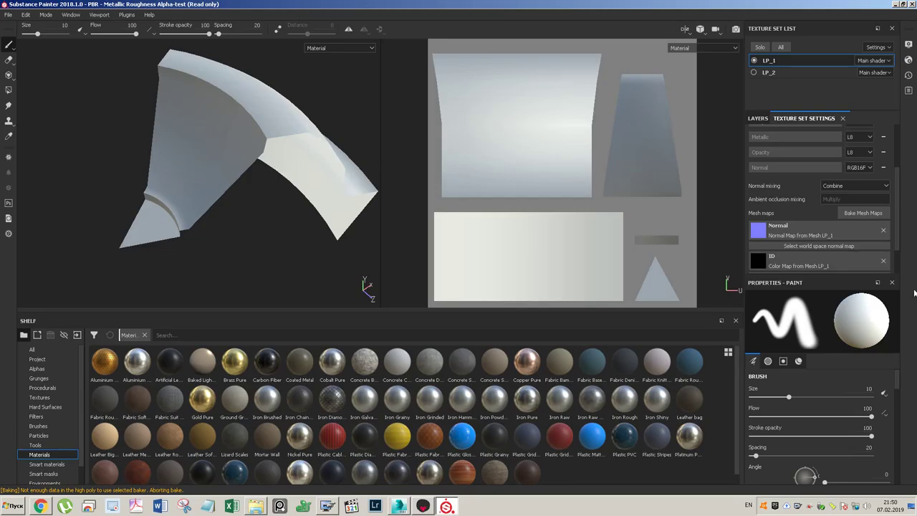
{"action": "left_click", "coordinate": [882, 262]}
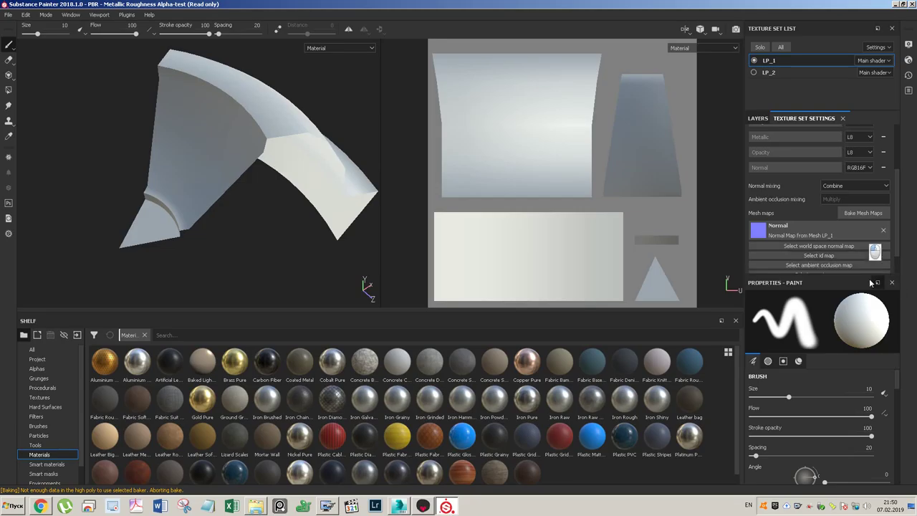
- Load HP.obj as the high definition mesh, bake the LP_1 mesh maps again and view the model from another angle
{"action": "left_click", "coordinate": [851, 214]}
{"action": "left_click", "coordinate": [581, 190]}
{"action": "left_click", "coordinate": [626, 172]}
{"action": "left_click", "coordinate": [686, 339]}
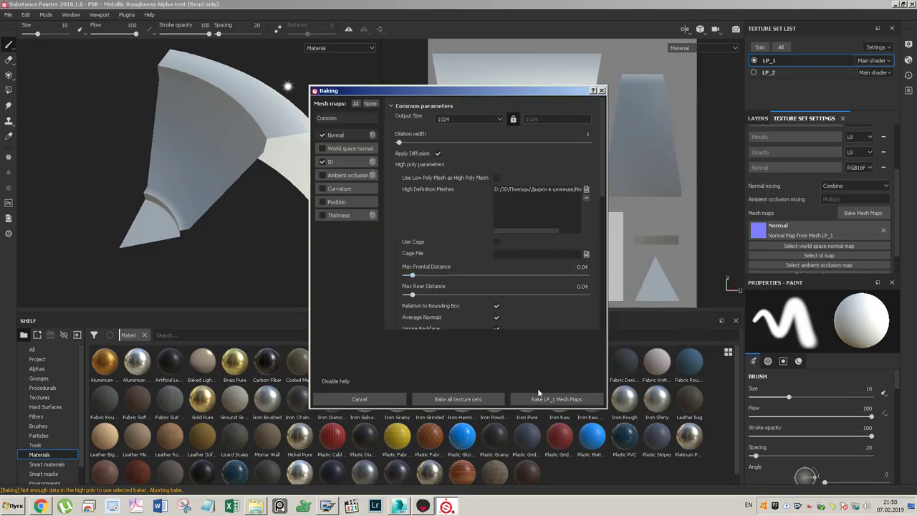
{"action": "left_click", "coordinate": [565, 399]}
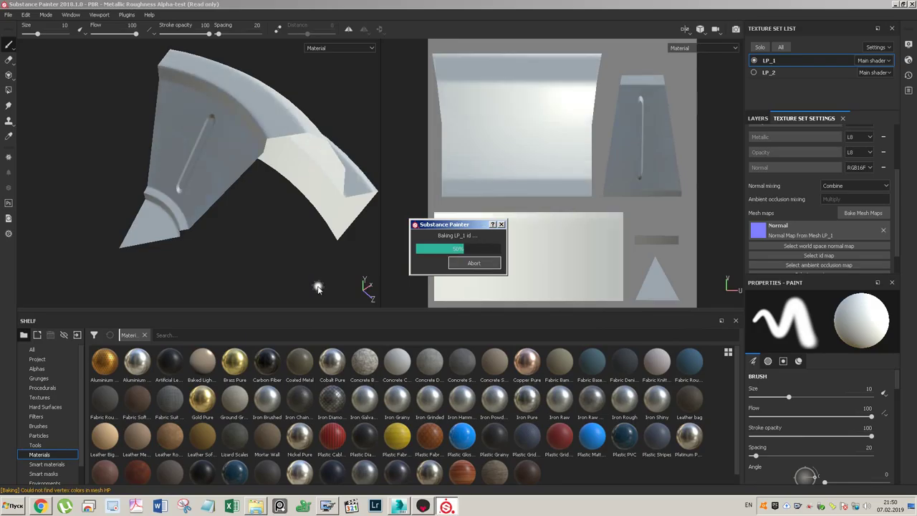
{"action": "key", "text": "Return"}
{"action": "left_click_drag", "start_coordinate": [293, 273], "coordinate": [240, 211], "text": "alt"}
- Open the texture export settings and exclude the LP_2 texture set from the export
{"action": "left_click", "coordinate": [8, 14]}
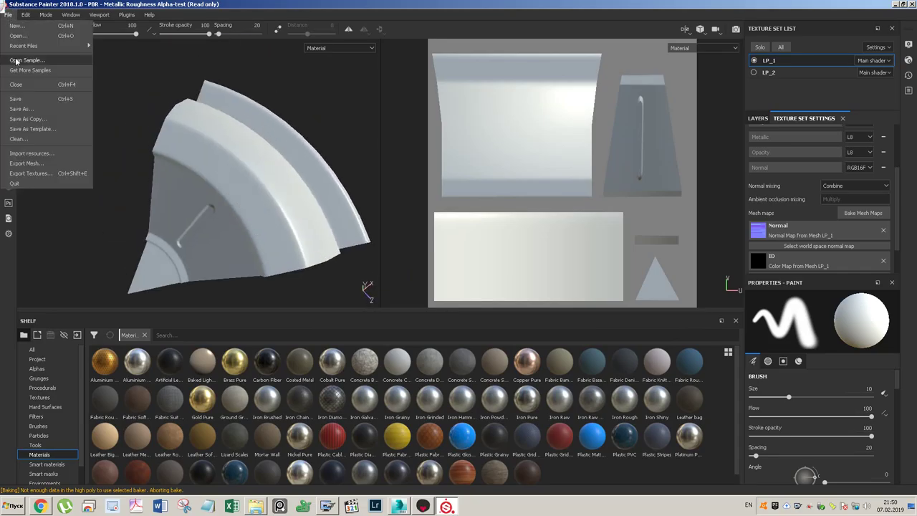
{"action": "left_click", "coordinate": [33, 173]}
{"action": "left_click", "coordinate": [243, 184]}
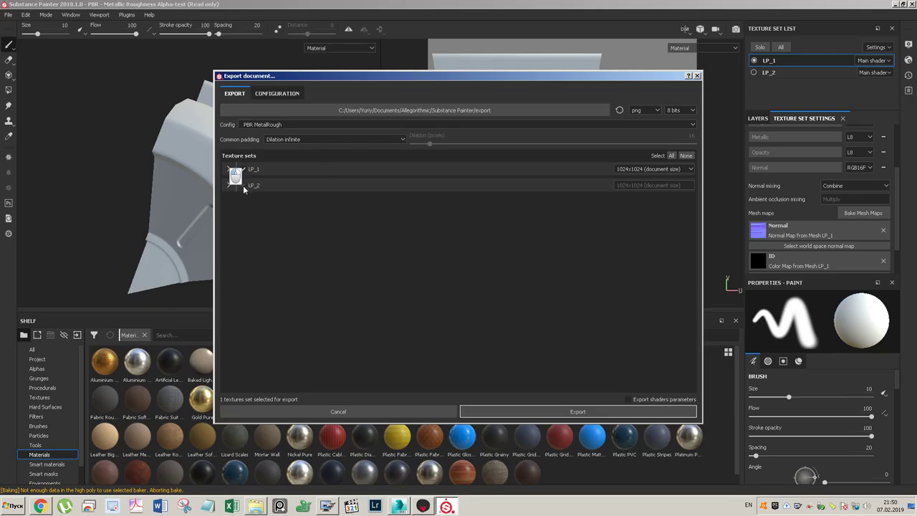
- Browse for the export destination to the folder D:\3D\Помощь\Дырки в цилинде\Normal\LP_1
{"action": "left_click", "coordinate": [434, 109]}
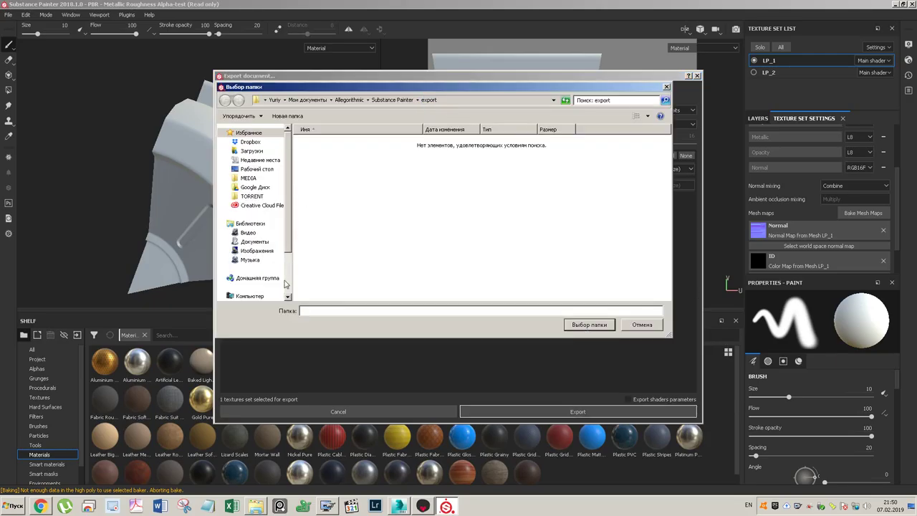
{"action": "scroll", "coordinate": [283, 275], "scroll_direction": "down", "scroll_amount": 3}
{"action": "left_click", "coordinate": [262, 274]}
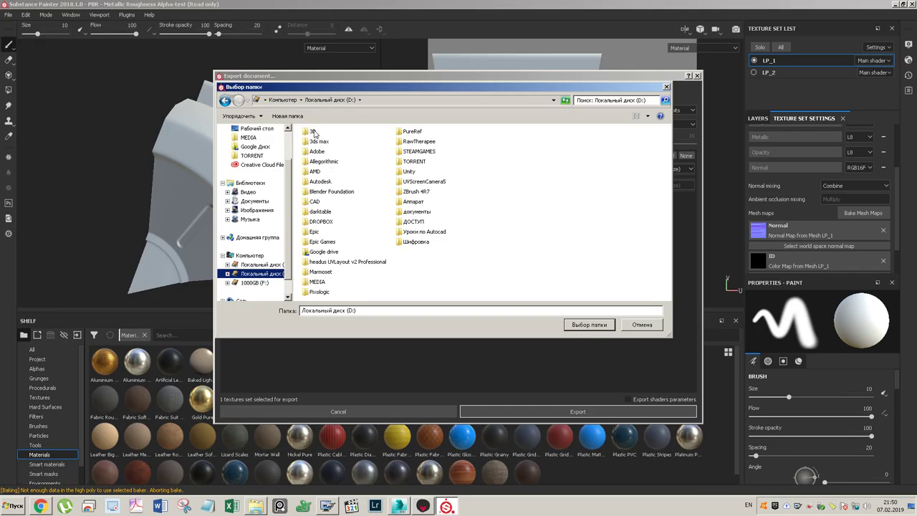
{"action": "double_click", "coordinate": [328, 159]}
{"action": "left_click", "coordinate": [351, 269]}
{"action": "scroll", "coordinate": [351, 269], "scroll_direction": "down", "scroll_amount": 3}
{"action": "double_click", "coordinate": [346, 272]}
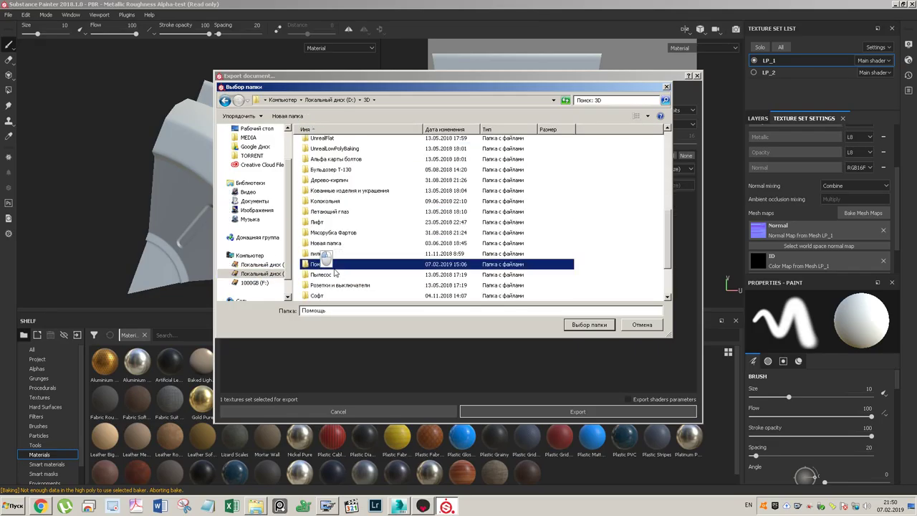
{"action": "left_click", "coordinate": [331, 147]}
{"action": "double_click", "coordinate": [331, 147]}
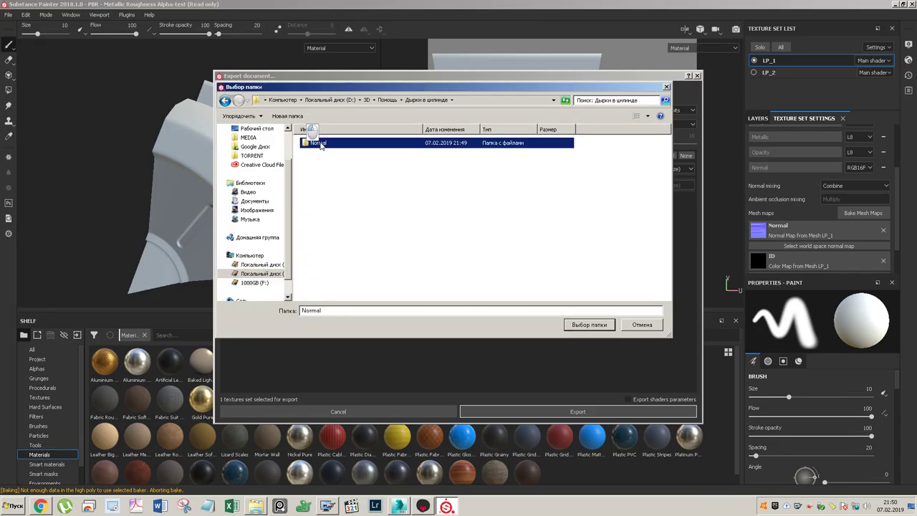
{"action": "double_click", "coordinate": [329, 143]}
{"action": "double_click", "coordinate": [321, 164]}
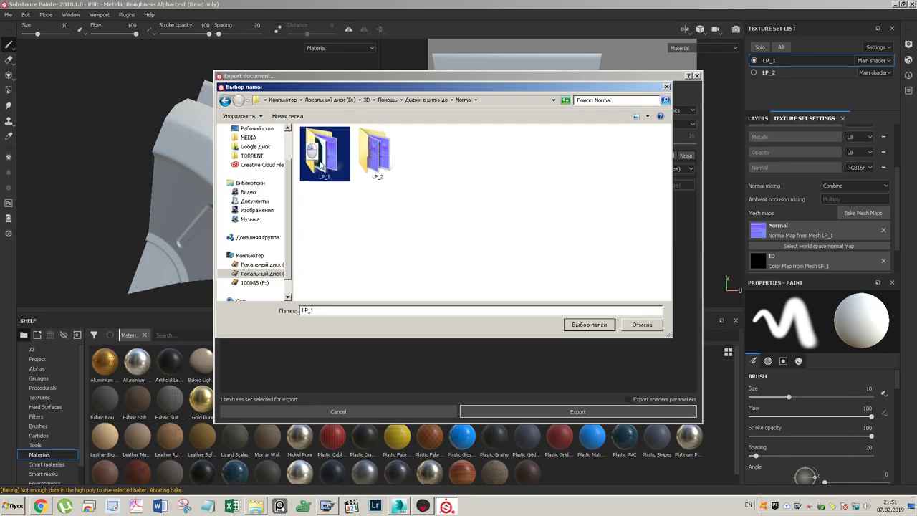
- Create a folder named Bake_tri inside LP_1 and export the LP_1 texture set into it
{"action": "left_click", "coordinate": [288, 118]}
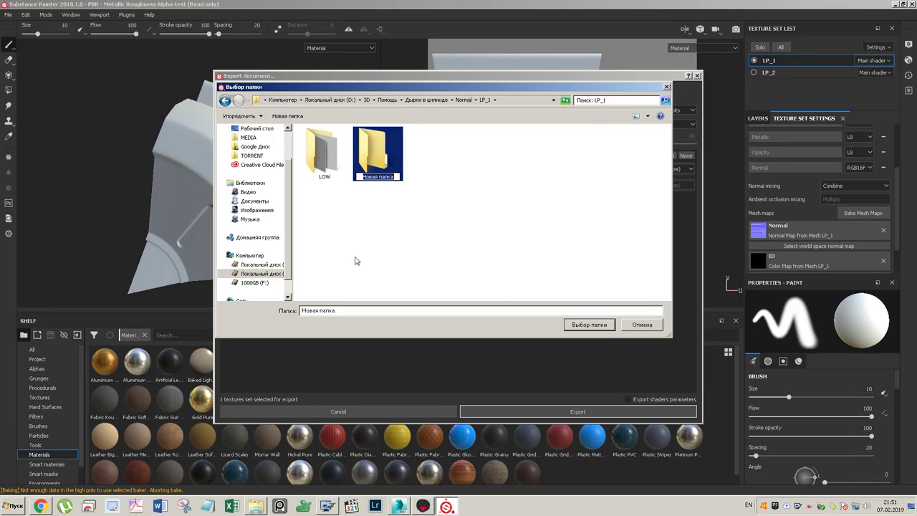
{"action": "type", "text": "T"}
{"action": "key", "text": "BackSpace"}
{"action": "type", "text": "Bake_"}
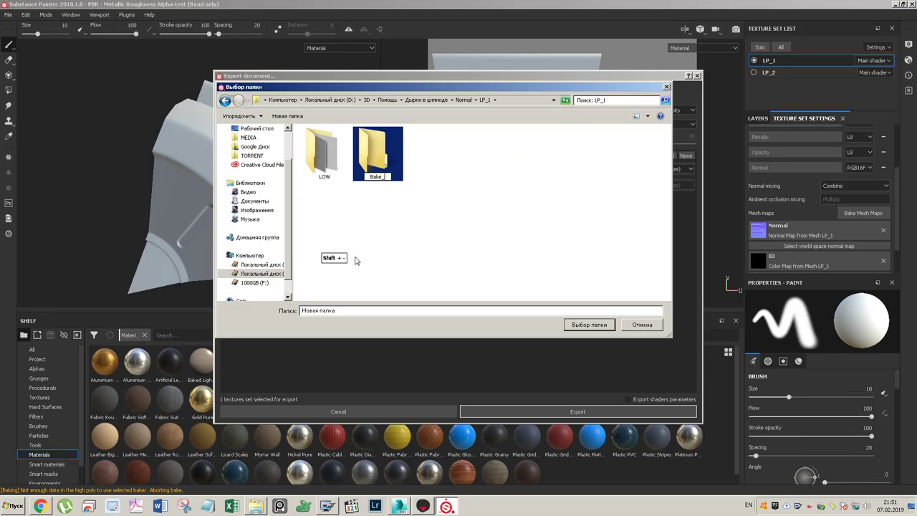
{"action": "type", "text": "tri"}
{"action": "key", "text": "Return"}
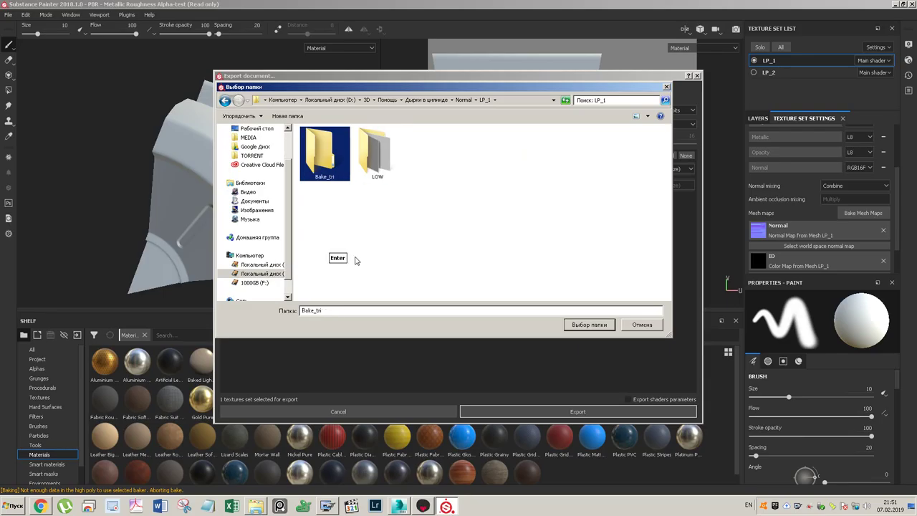
{"action": "key", "text": "Return"}
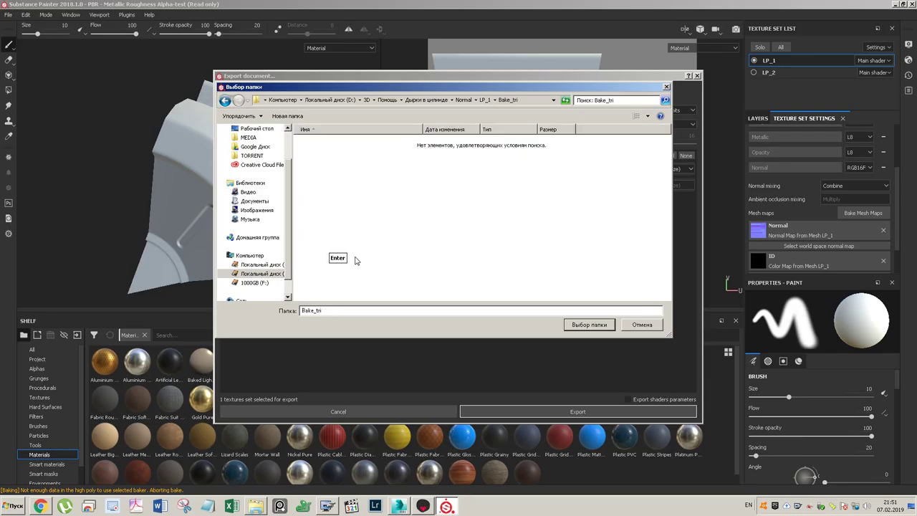
{"action": "left_click", "coordinate": [587, 324]}
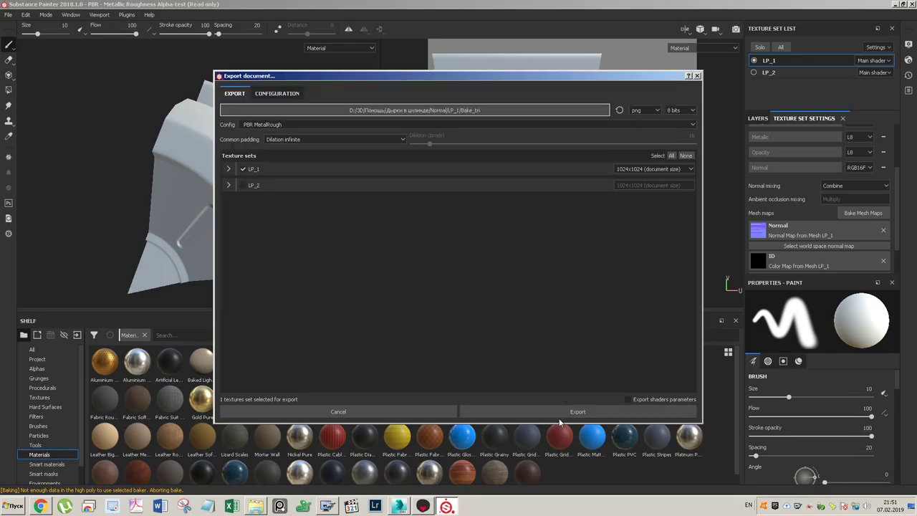
{"action": "left_click", "coordinate": [561, 414]}
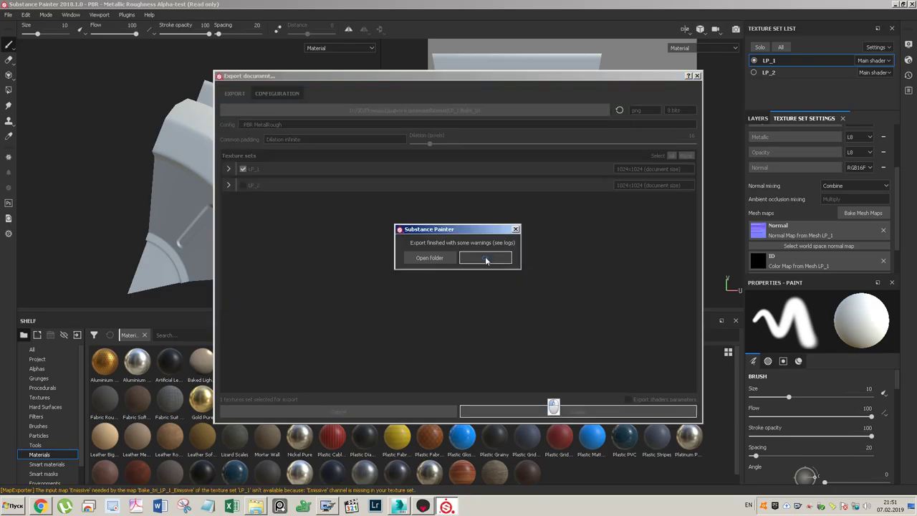
{"action": "left_click", "coordinate": [483, 257]}
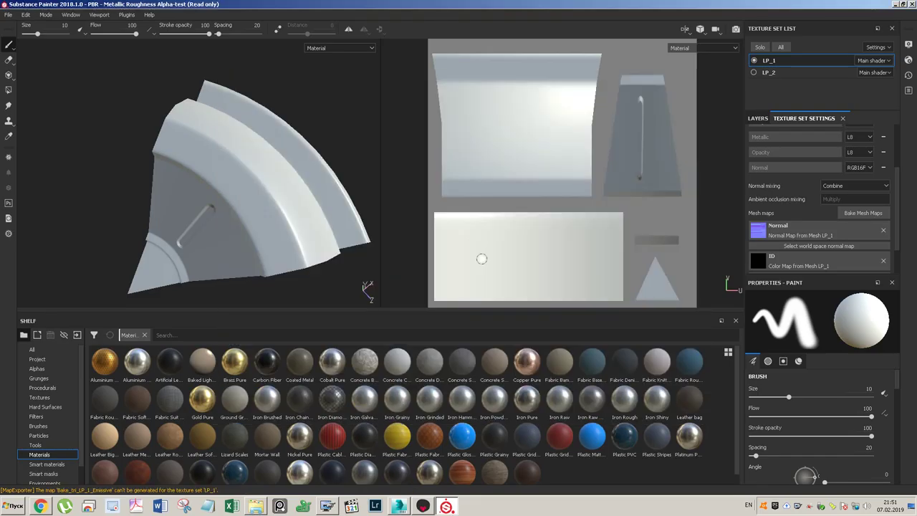
- Activate the LP_2 texture set, exclude the ID map from baking and bake the LP_2 mesh maps
{"action": "left_click", "coordinate": [753, 72]}
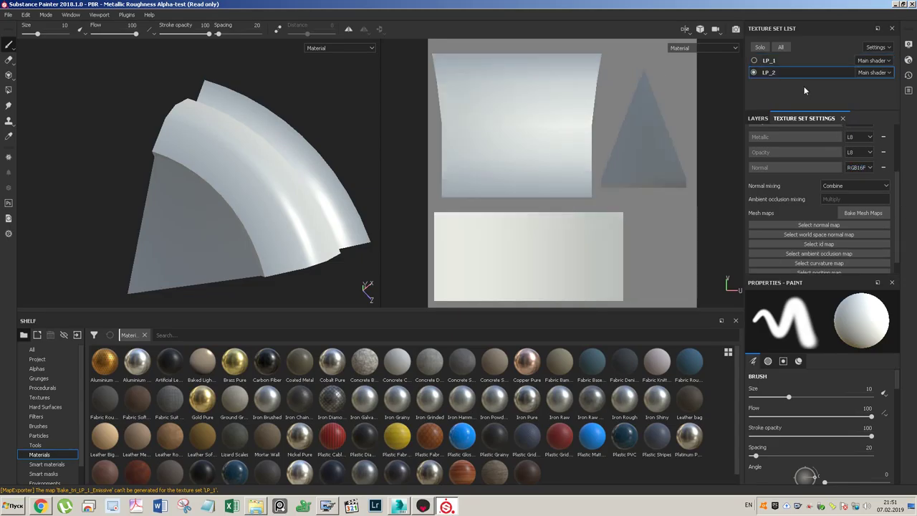
{"action": "left_click", "coordinate": [867, 213]}
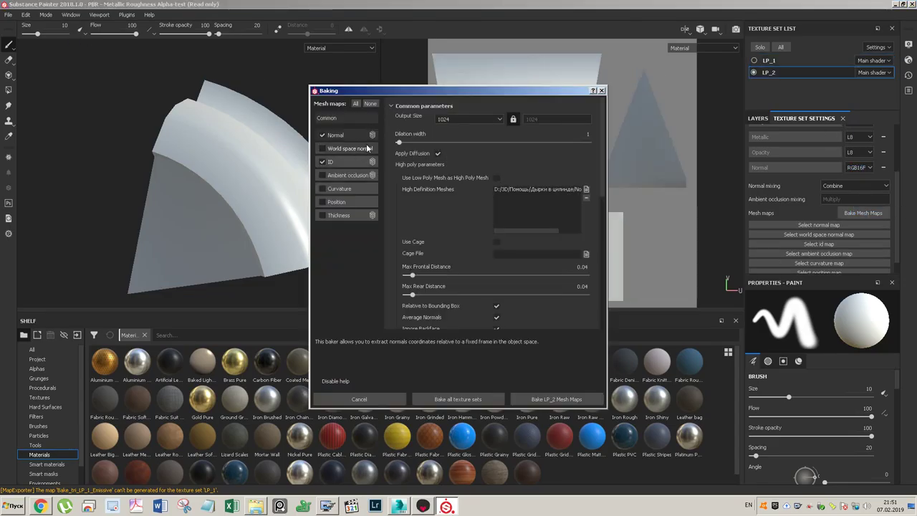
{"action": "left_click", "coordinate": [326, 163]}
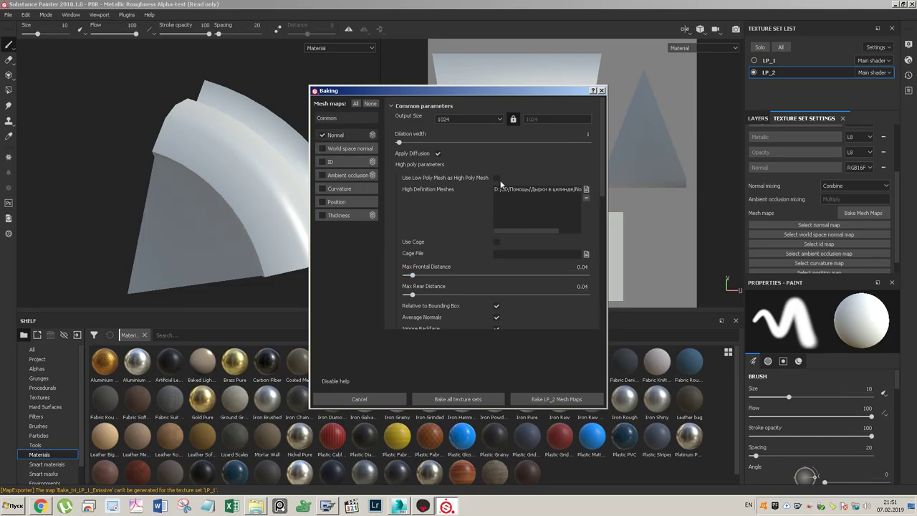
{"action": "left_click", "coordinate": [547, 404]}
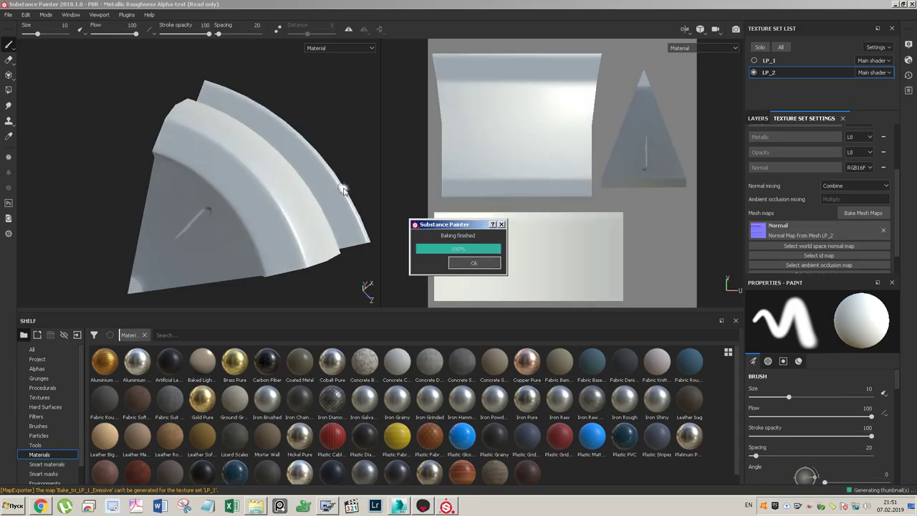
{"action": "mouse_move", "coordinate": [251, 213]}
{"action": "left_mouse_down", "text": "alt"}
{"action": "mouse_move", "coordinate": [255, 148]}
{"action": "mouse_move", "coordinate": [270, 220]}
{"action": "mouse_move", "coordinate": [300, 104]}
{"action": "mouse_move", "coordinate": [323, 154]}
{"action": "left_mouse_up", "text": "alt"}
- Set the Max Rear Distance to 0.08 and bake the LP_2 mesh maps again
{"action": "left_click", "coordinate": [863, 213]}
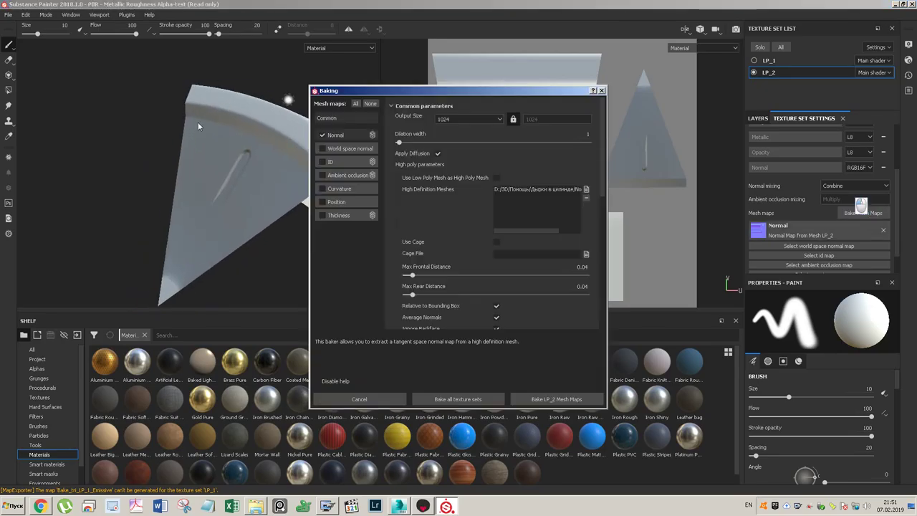
{"action": "left_click", "coordinate": [584, 287]}
{"action": "key", "text": "BackSpace"}
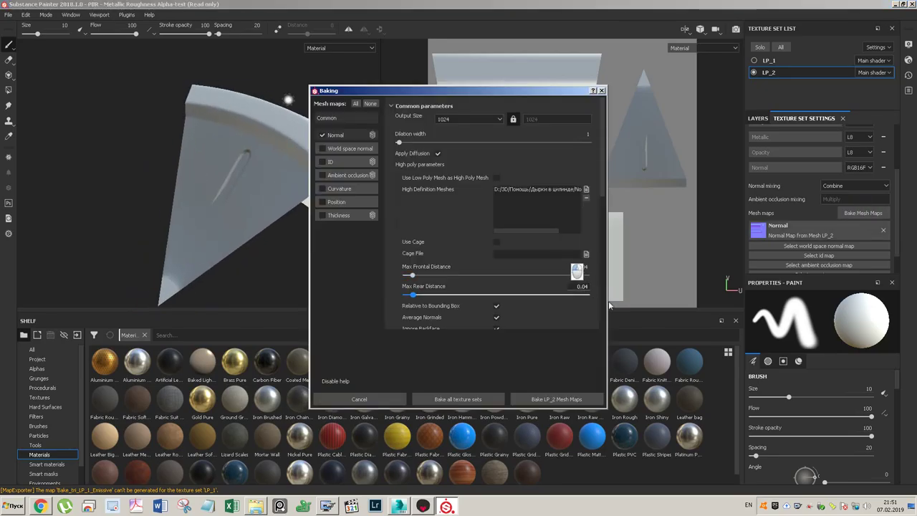
{"action": "type", "text": "8"}
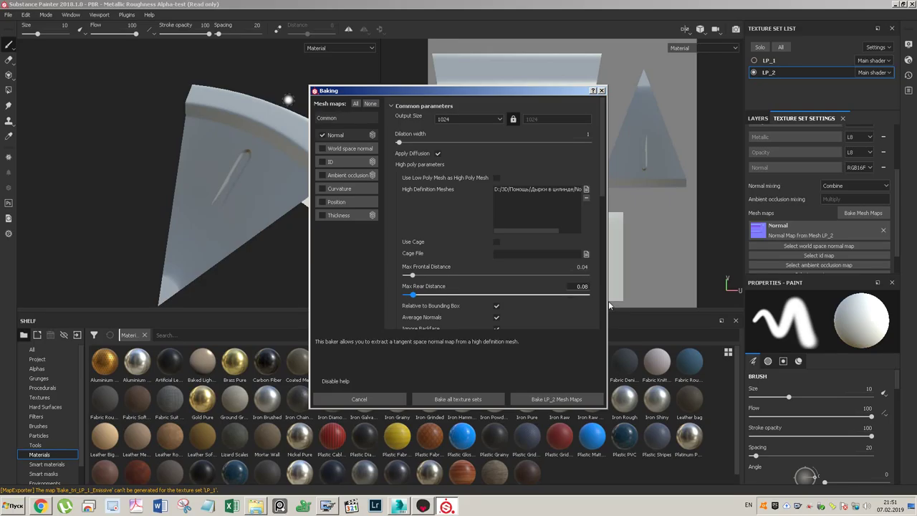
{"action": "left_click", "coordinate": [530, 399]}
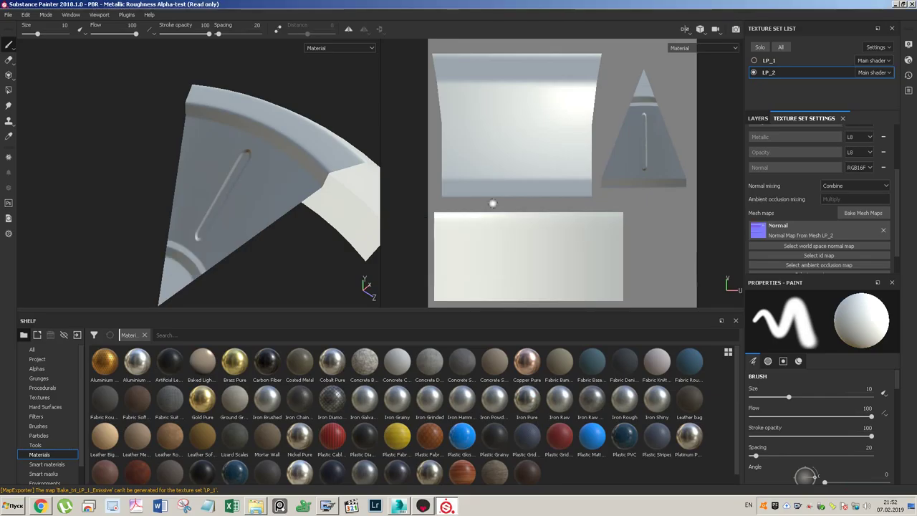
{"action": "left_click_drag", "start_coordinate": [317, 134], "coordinate": [295, 120], "text": "alt"}
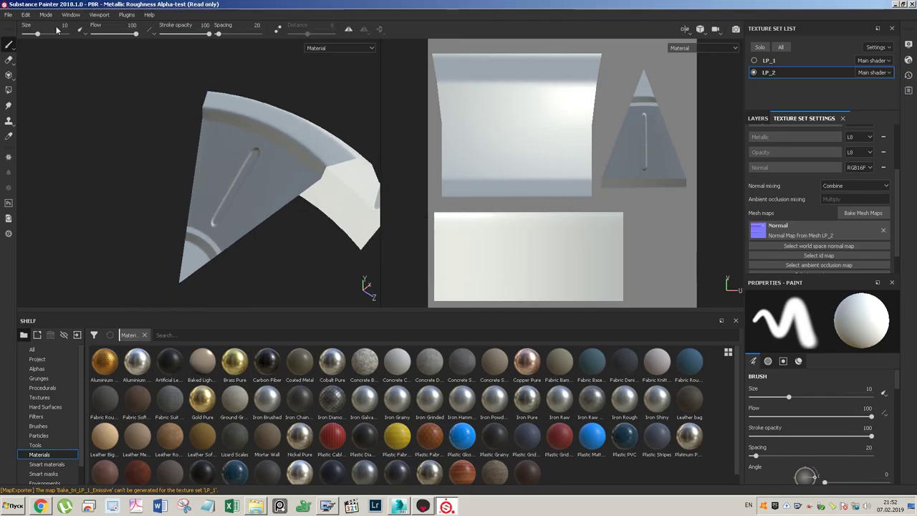
- Open the texture export settings, exclude the LP_1 texture set and include LP_2 instead
{"action": "left_click", "coordinate": [8, 14]}
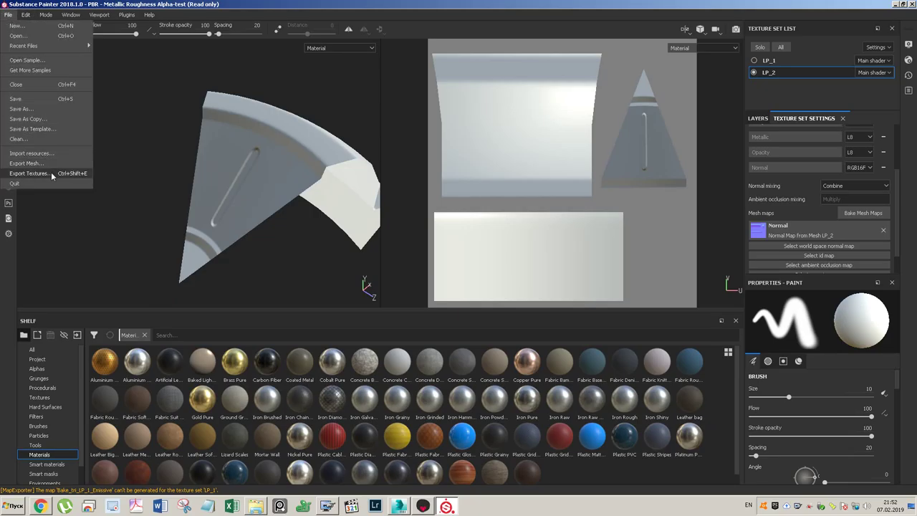
{"action": "left_click", "coordinate": [28, 173]}
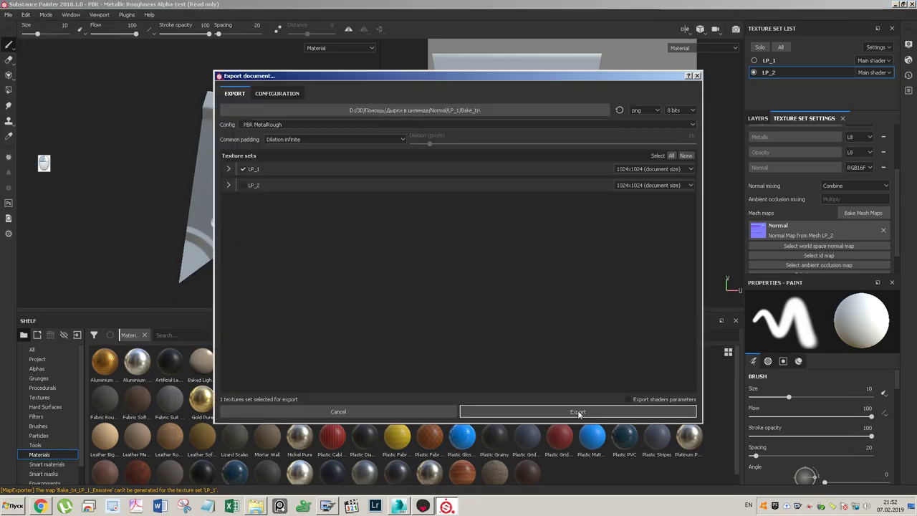
{"action": "left_click", "coordinate": [243, 169]}
- Create a folder named Bake_tri inside Normal\LP_2 and export the LP_2 texture set into it
{"action": "left_click", "coordinate": [433, 111]}
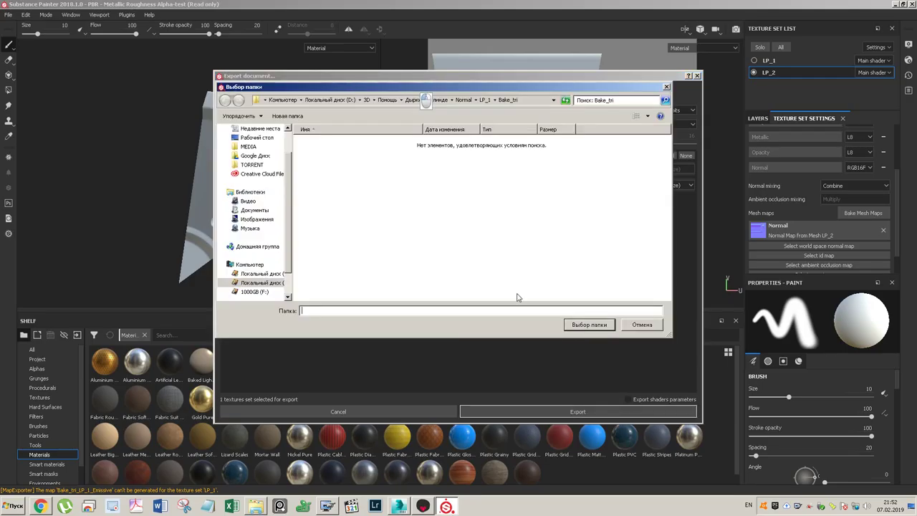
{"action": "left_click", "coordinate": [462, 100]}
{"action": "double_click", "coordinate": [379, 153]}
{"action": "left_click", "coordinate": [286, 115]}
{"action": "type", "text": "Bake_tri"}
{"action": "key", "text": "Return"}
{"action": "key", "text": "Return"}
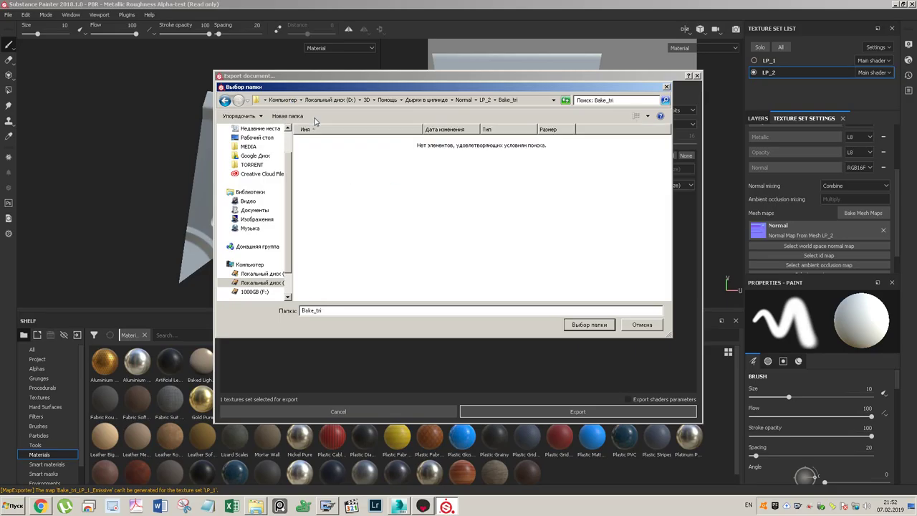
{"action": "left_click", "coordinate": [588, 326]}
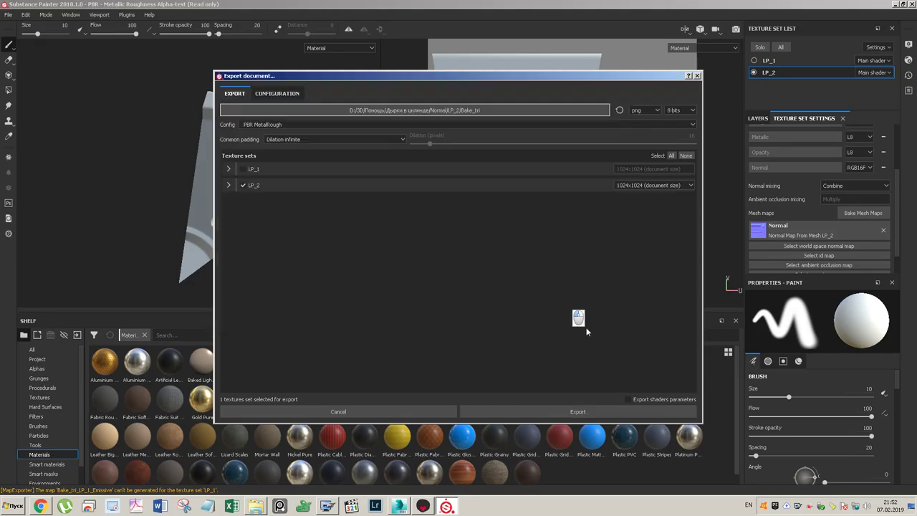
{"action": "left_click", "coordinate": [569, 411]}
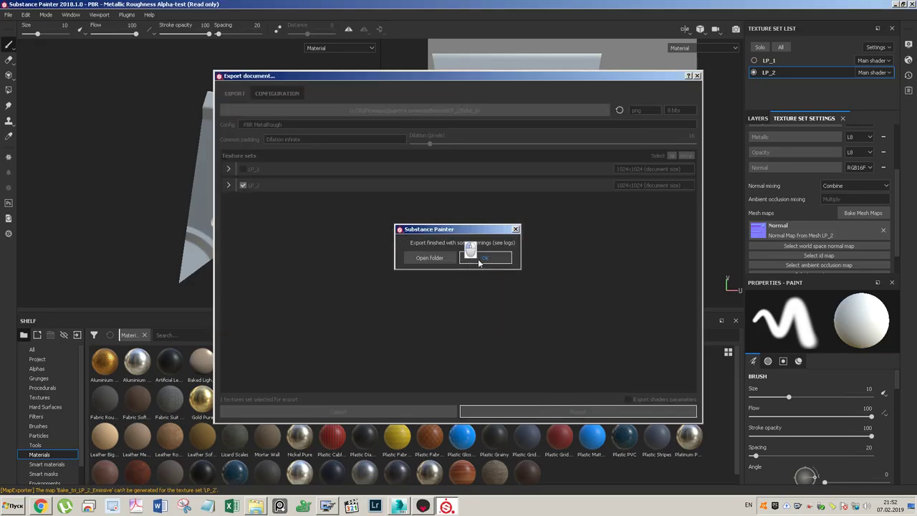
{"action": "left_click", "coordinate": [478, 260]}
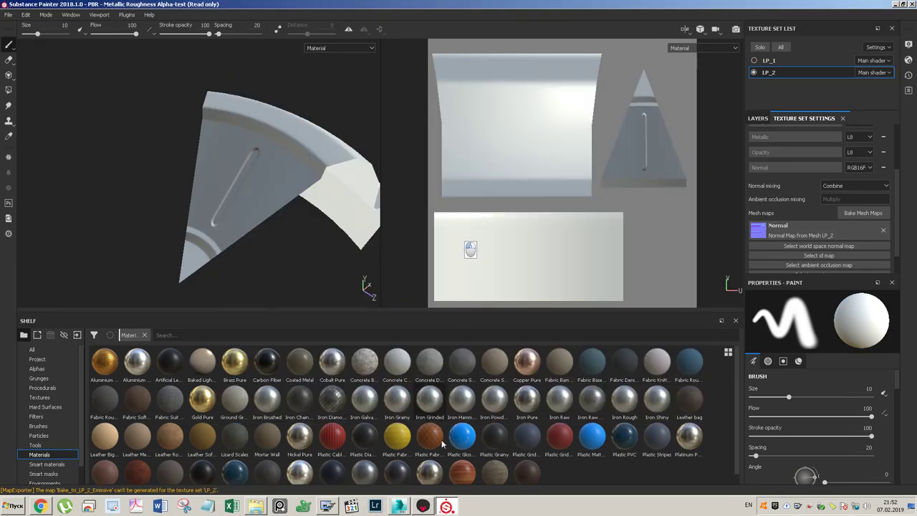
- Switch to Marmoset Toolbag and load Bake_tri_LP_1_Normal.png from LP_1\Bake_tri as the LP_1 material's normal map
{"action": "left_click", "coordinate": [424, 507]}
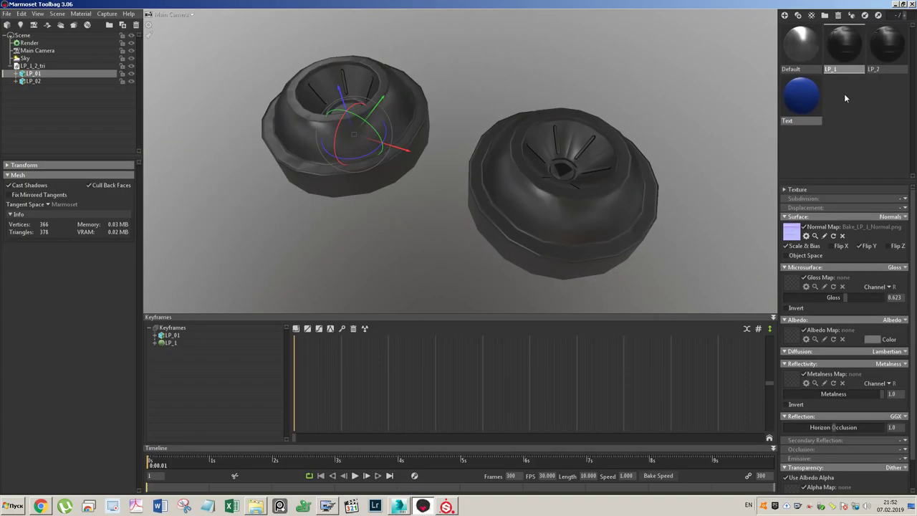
{"action": "left_click", "coordinate": [798, 236]}
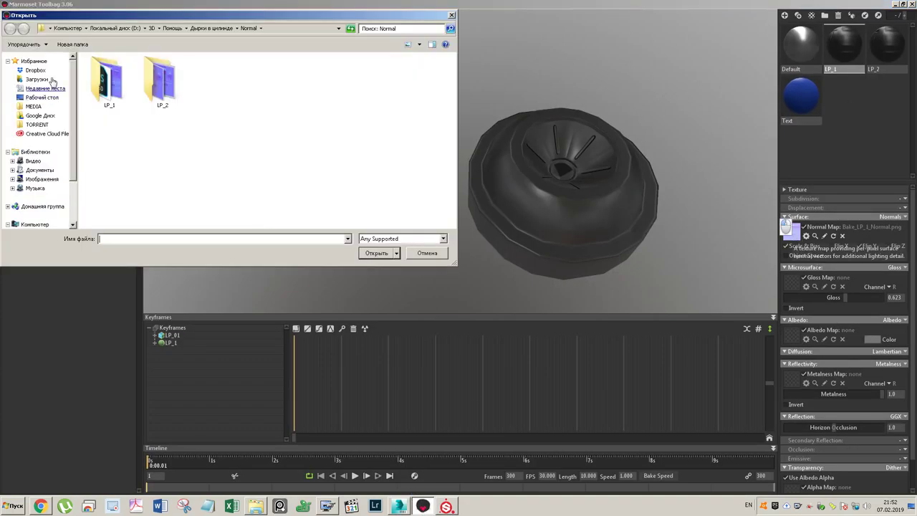
{"action": "left_click", "coordinate": [100, 80]}
{"action": "double_click", "coordinate": [100, 80]}
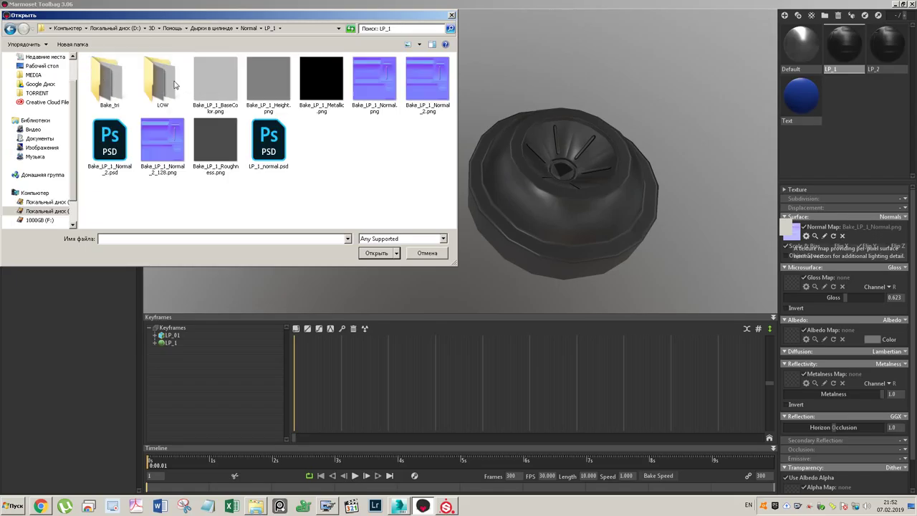
{"action": "double_click", "coordinate": [166, 78]}
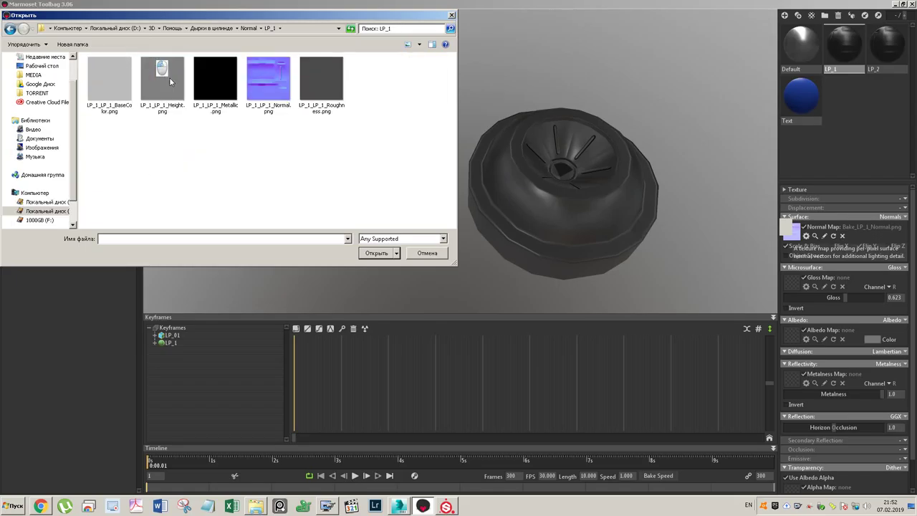
{"action": "left_click", "coordinate": [277, 82]}
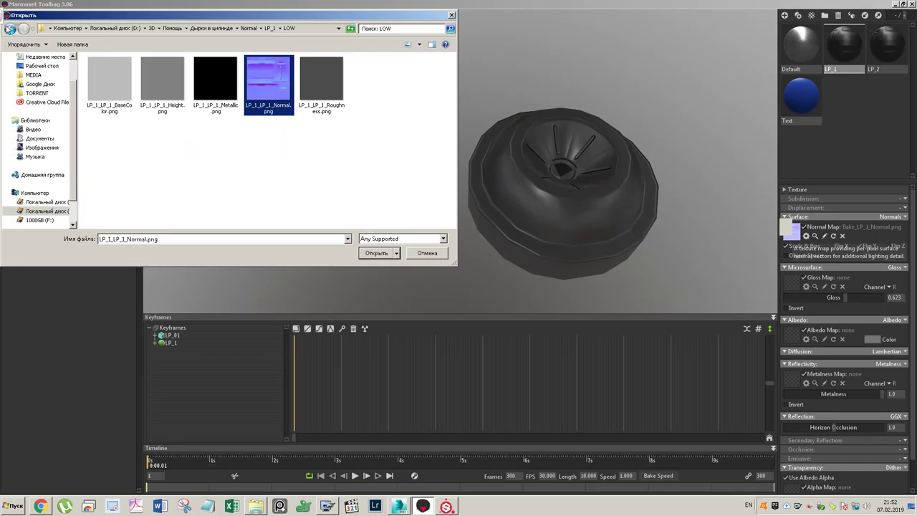
{"action": "left_click", "coordinate": [10, 29]}
{"action": "double_click", "coordinate": [114, 83]}
{"action": "left_click", "coordinate": [283, 91]}
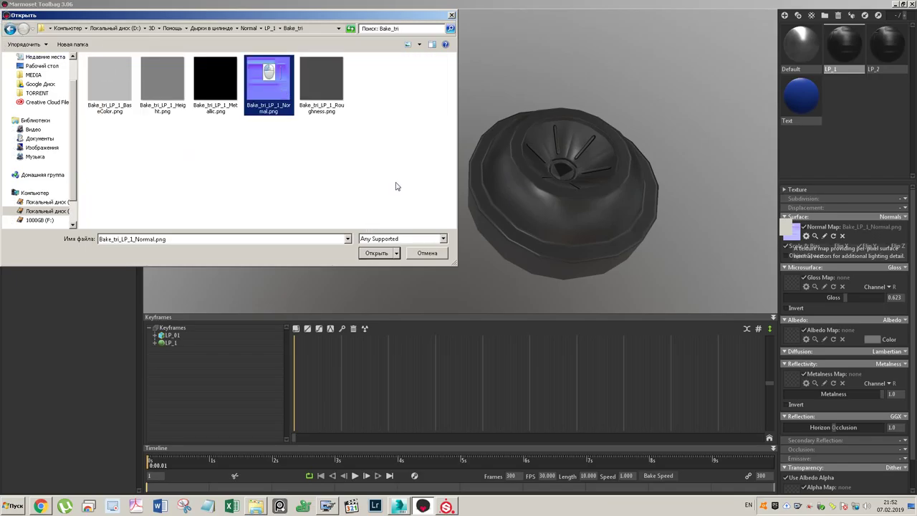
{"action": "left_click", "coordinate": [377, 253]}
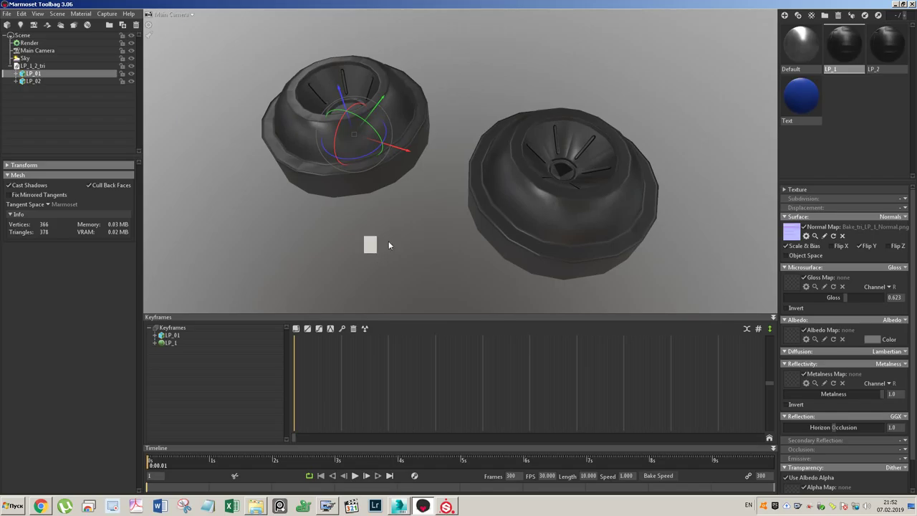
{"action": "left_click_drag", "start_coordinate": [363, 185], "coordinate": [387, 188], "text": "alt"}
- Load Bake_tri_LP_2_Normal.png from LP_2\Bake_tri as the normal map of the LP_2 material
{"action": "left_click", "coordinate": [887, 44]}
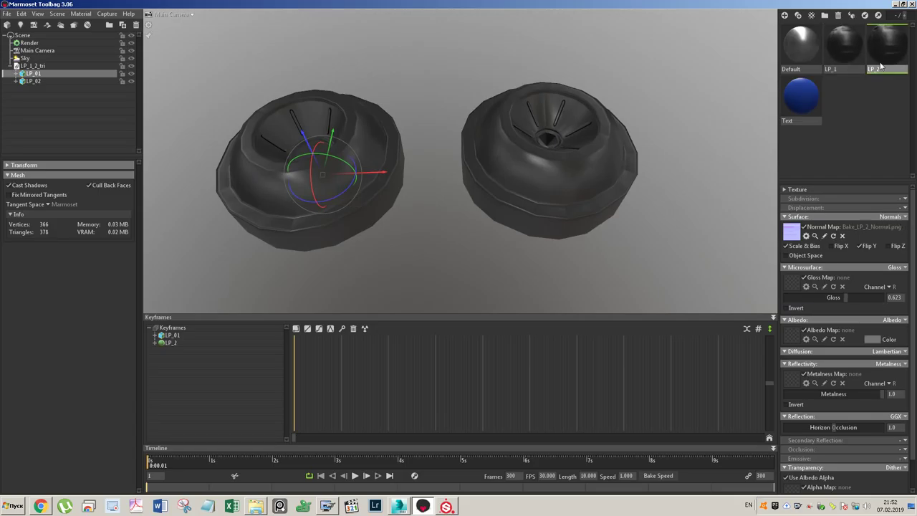
{"action": "left_click", "coordinate": [790, 231]}
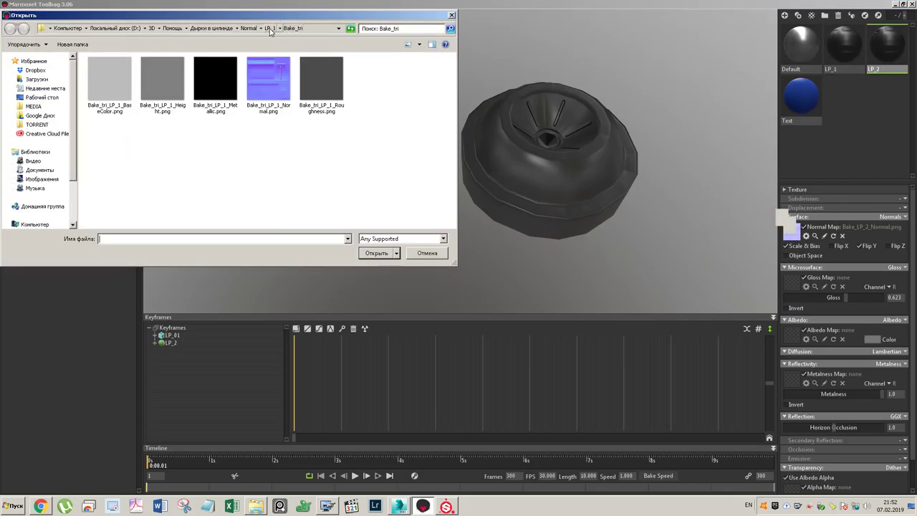
{"action": "left_click", "coordinate": [248, 28]}
{"action": "double_click", "coordinate": [179, 81]}
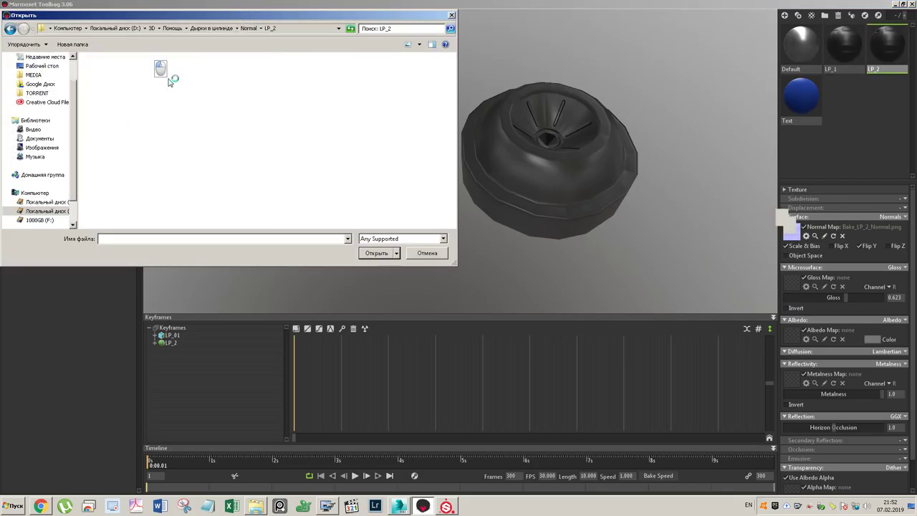
{"action": "double_click", "coordinate": [114, 83]}
{"action": "left_click", "coordinate": [258, 80]}
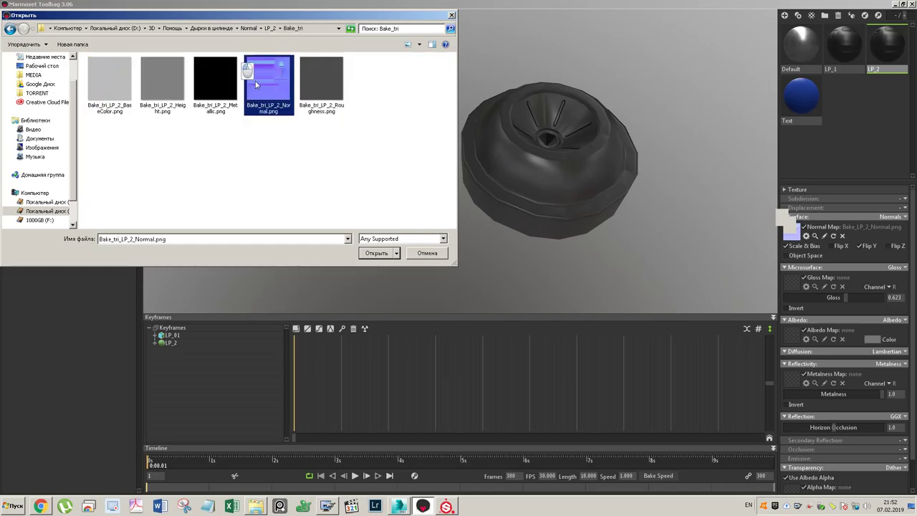
{"action": "left_click", "coordinate": [376, 253]}
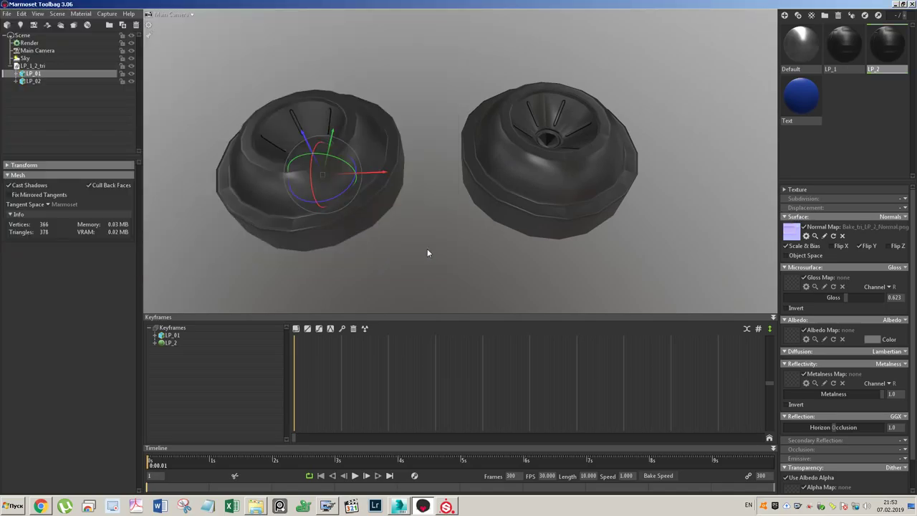
- Switch to 3ds Max and clone the selected LP_01_bake and LP_02_bake objects
{"action": "mouse_move", "coordinate": [449, 205]}
{"action": "left_mouse_down", "text": "alt"}
{"action": "mouse_move", "coordinate": [437, 242]}
{"action": "mouse_move", "coordinate": [441, 207]}
{"action": "left_mouse_up", "text": "alt"}
{"action": "left_click", "coordinate": [399, 505]}
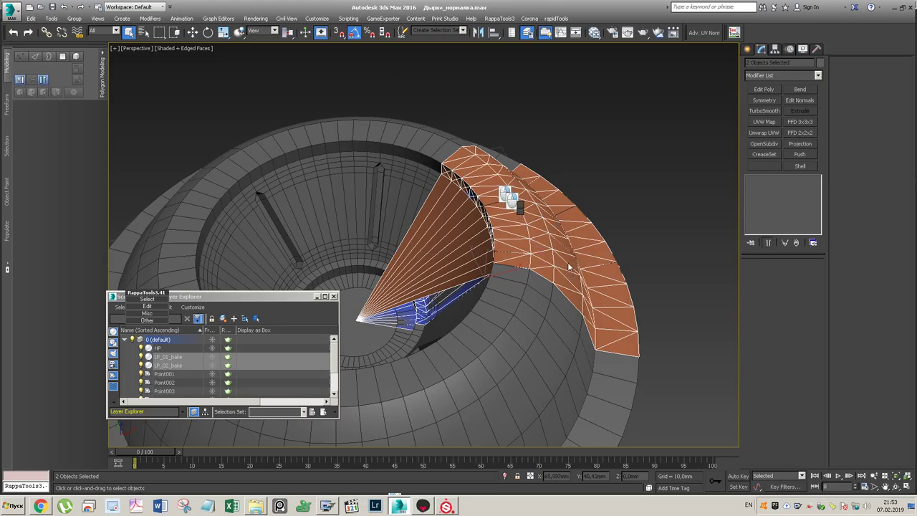
{"action": "key", "text": "ctrl+v"}
{"action": "left_click", "coordinate": [433, 237]}
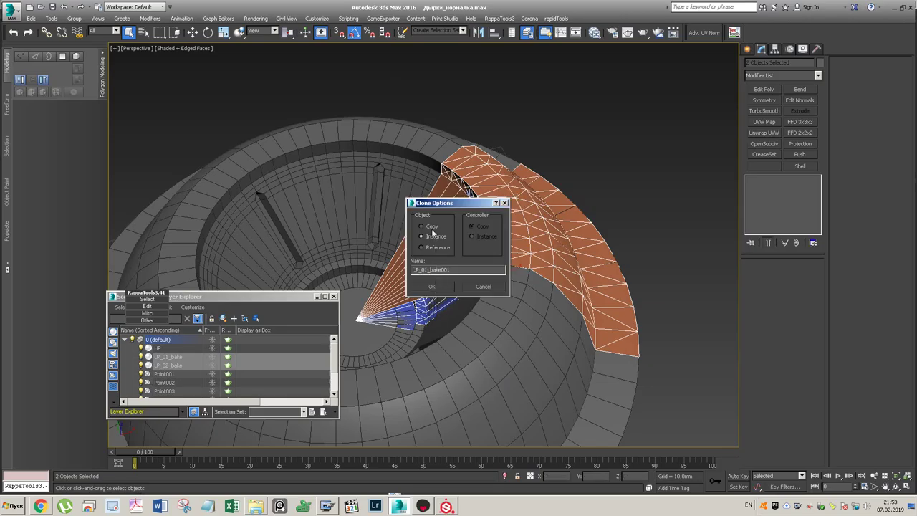
{"action": "left_click", "coordinate": [431, 285]}
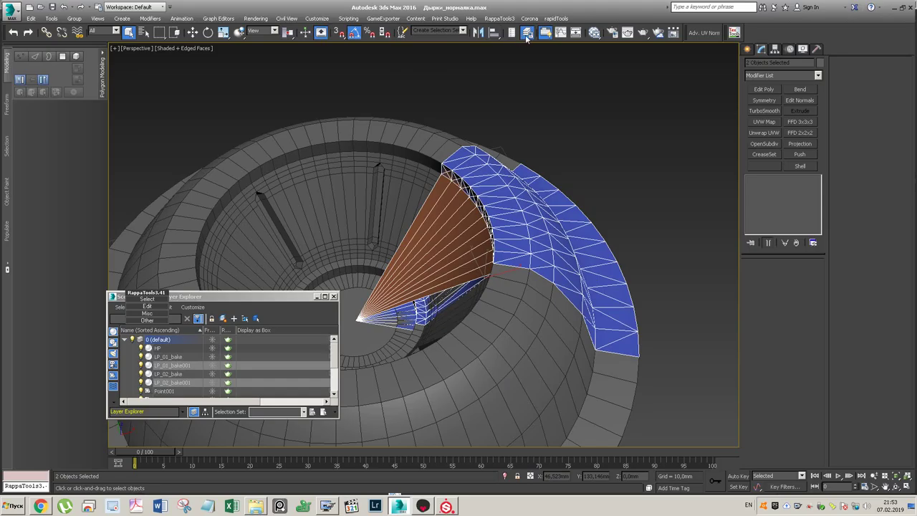
- Put the two cloned objects on a new layer named Tri and hide the default layer
{"action": "left_click", "coordinate": [222, 318]}
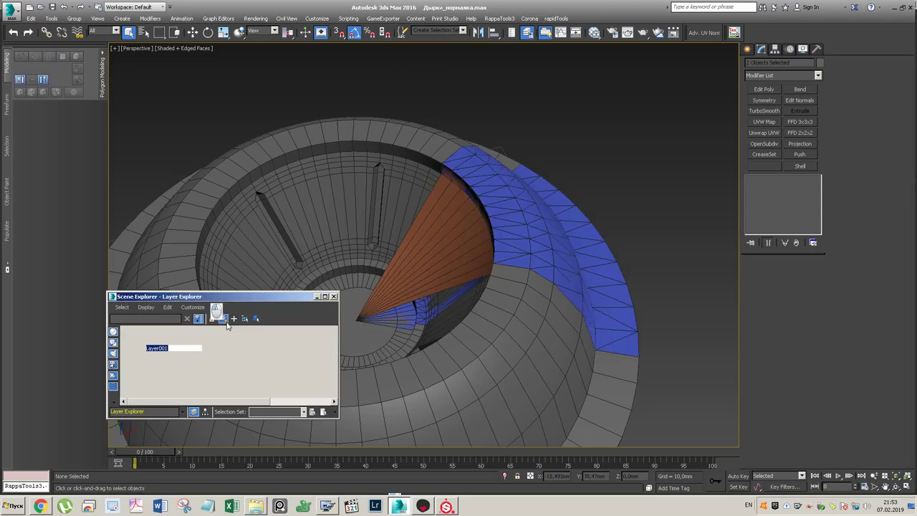
{"action": "key", "text": "BackSpace"}
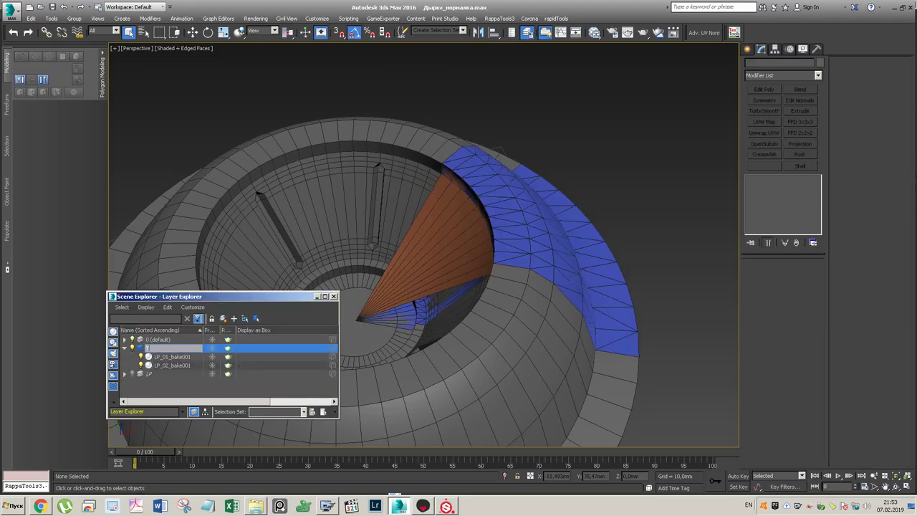
{"action": "type", "text": "TH"}
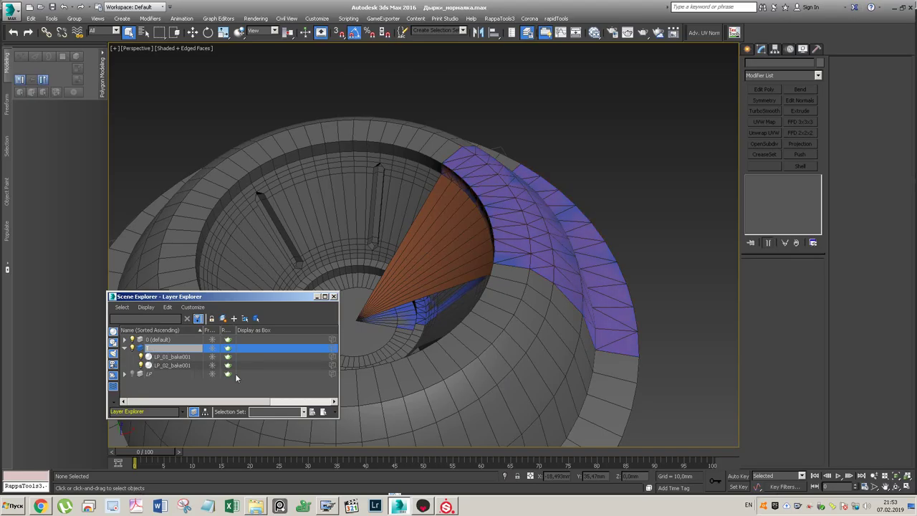
{"action": "key", "text": "Return"}
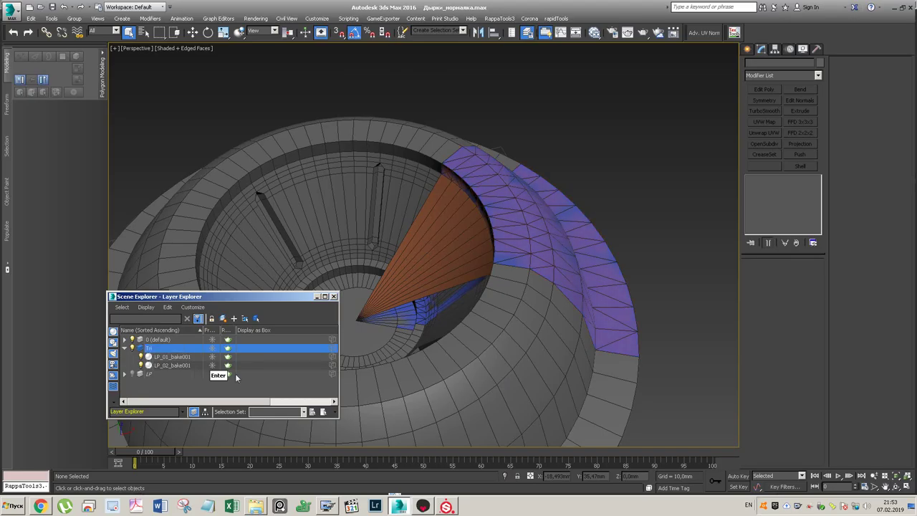
{"action": "left_click", "coordinate": [132, 340]}
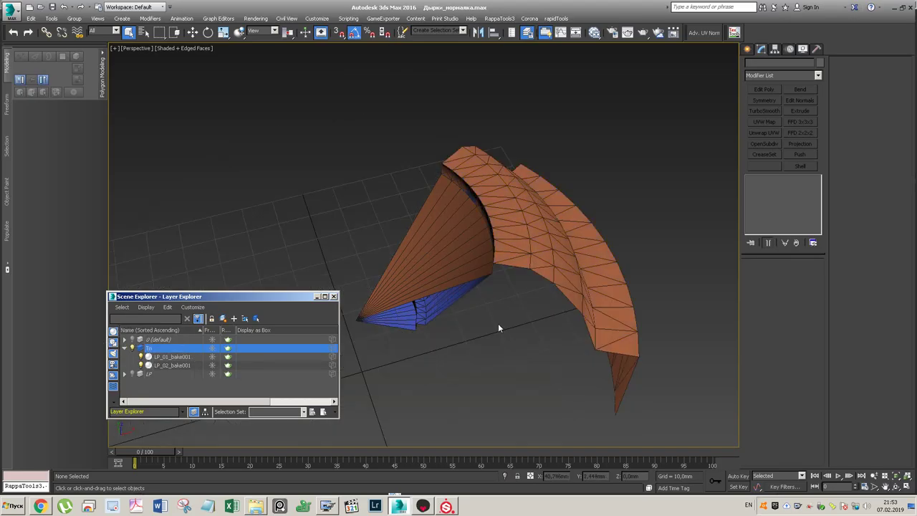
- Select LP_02_bake001, close the Layer Explorer and isolate the object at edge level
{"action": "left_click", "coordinate": [409, 238]}
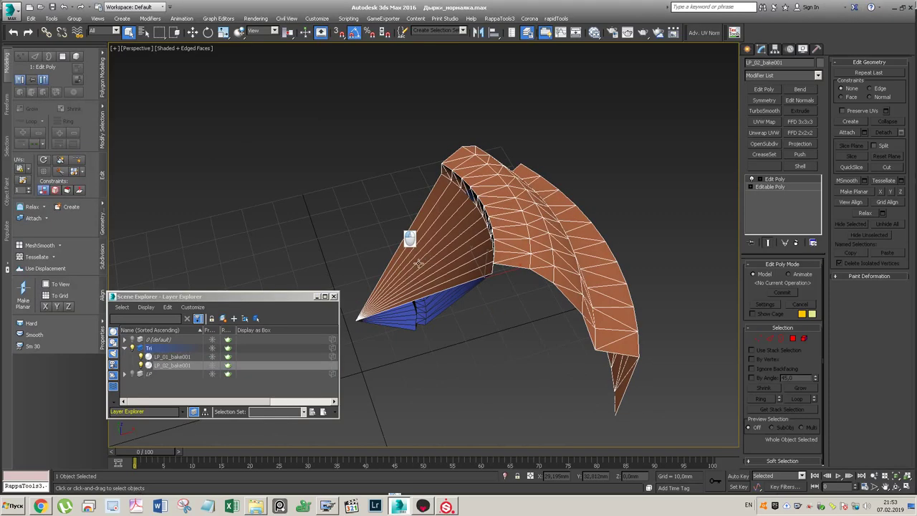
{"action": "left_click", "coordinate": [334, 296]}
{"action": "middle_click_drag", "start_coordinate": [481, 282], "coordinate": [538, 272], "text": "alt"}
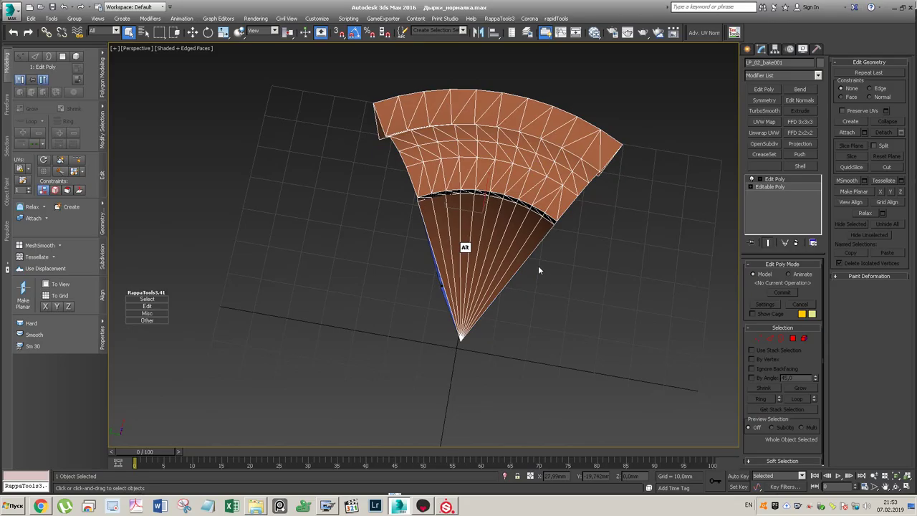
{"action": "key", "text": "2"}
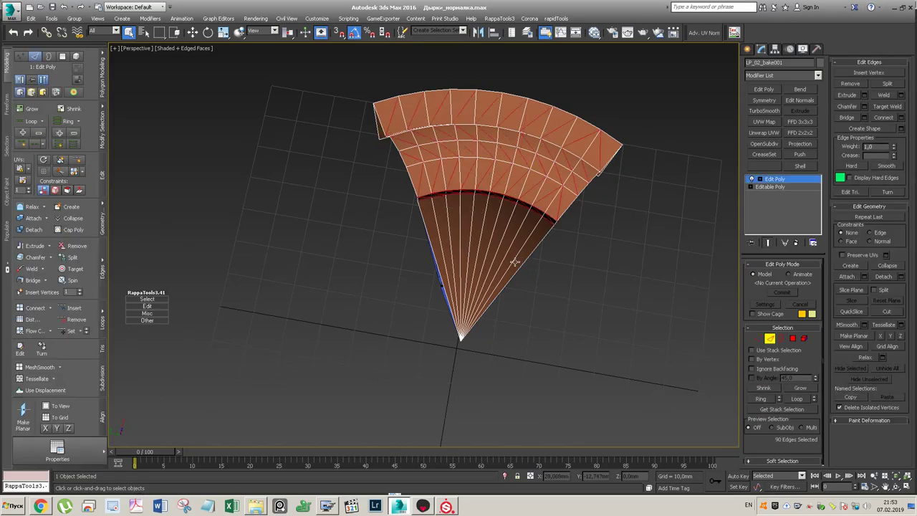
{"action": "key", "text": "alt+q"}
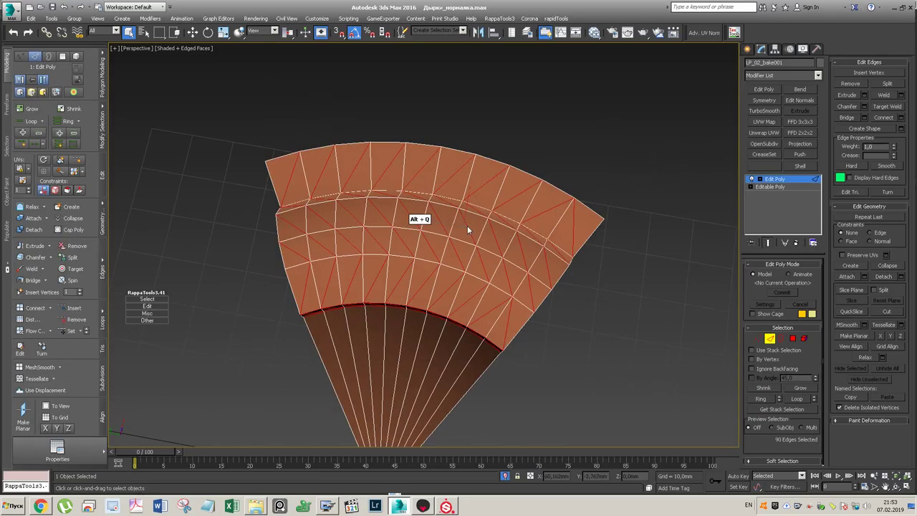
- Delete the Edit Poly modifier from LP_02_bake001, keeping only the base Editable Poly
{"action": "double_click", "coordinate": [326, 327]}
{"action": "middle_click_drag", "start_coordinate": [344, 321], "coordinate": [337, 270], "text": "alt"}
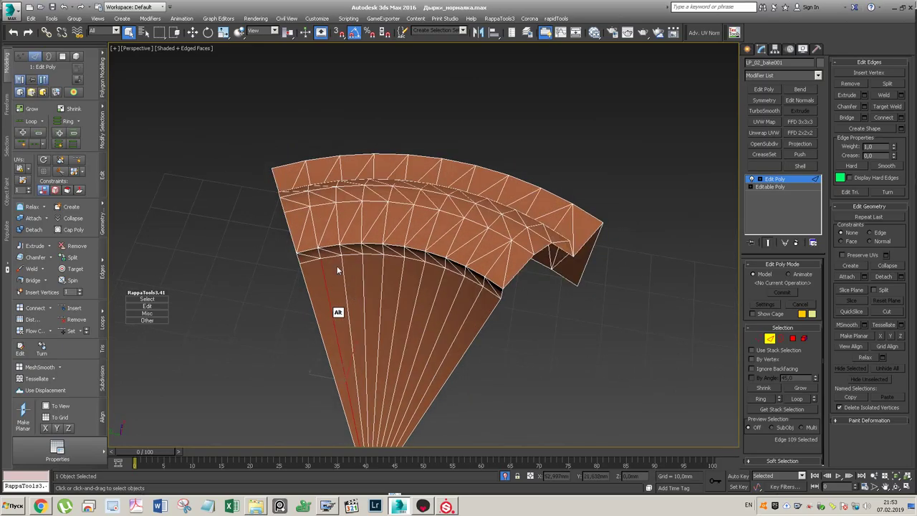
{"action": "left_click", "coordinate": [315, 233], "text": "ctrl"}
{"action": "middle_click_drag", "start_coordinate": [647, 258], "coordinate": [476, 222], "text": "alt"}
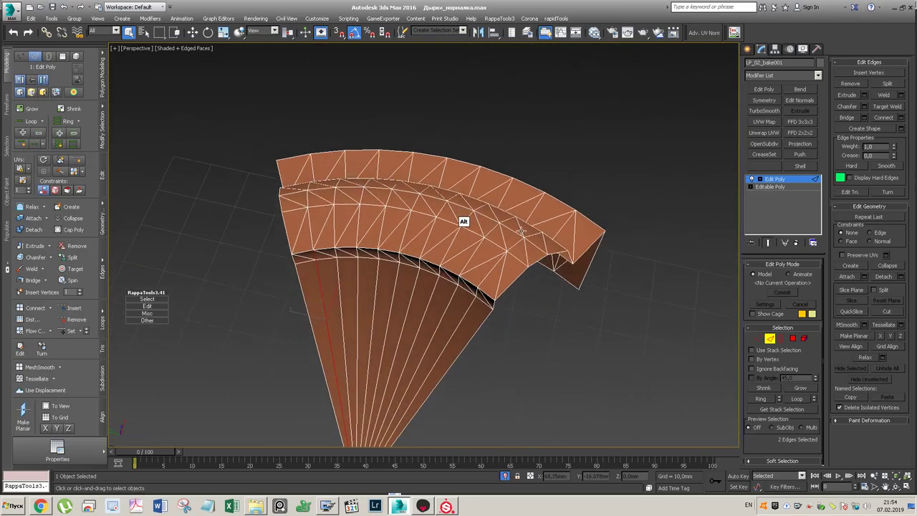
{"action": "left_click", "coordinate": [795, 242]}
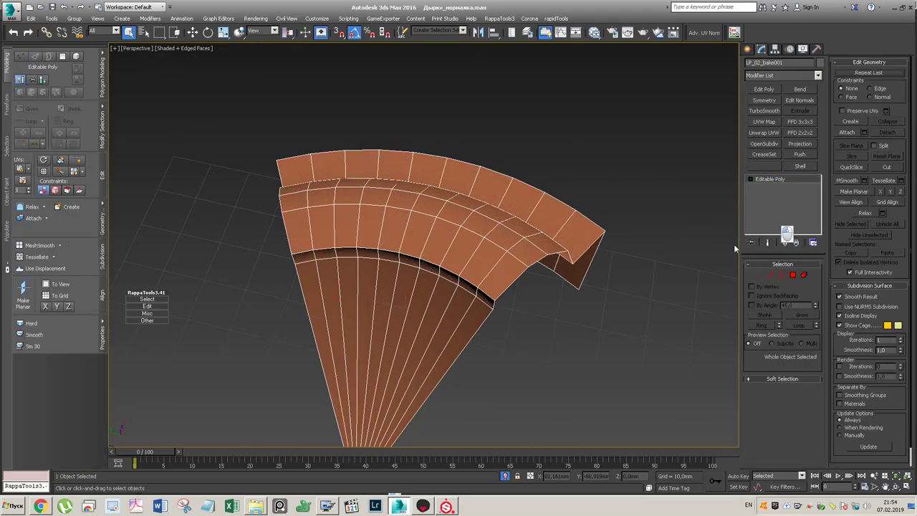
- Select every other radial edge loop across the LP_02_bake001 segment and remove the loops together with their vertices
{"action": "key", "text": "2"}
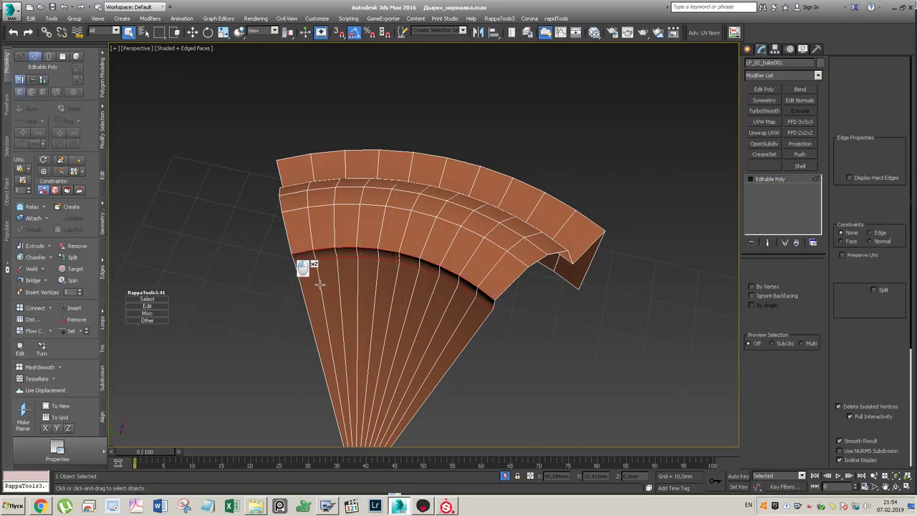
{"action": "double_click", "coordinate": [317, 284]}
{"action": "double_click", "coordinate": [356, 280], "text": "ctrl"}
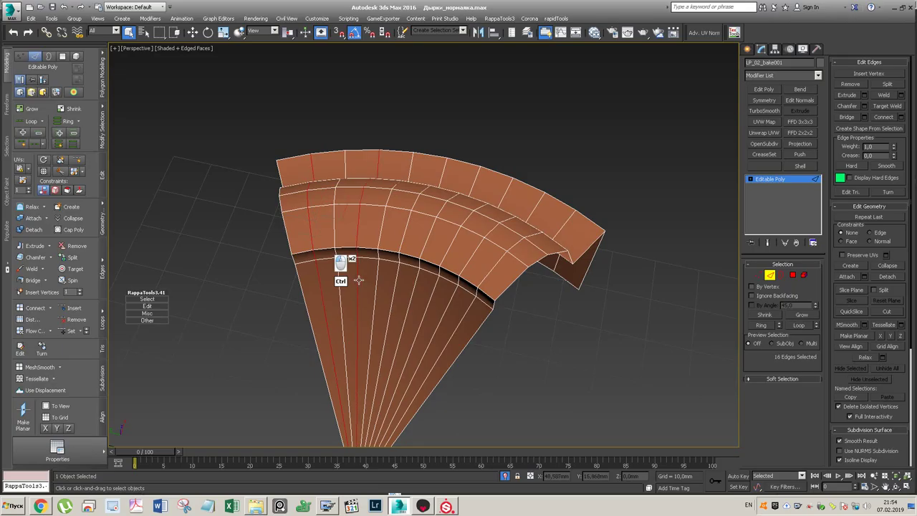
{"action": "double_click", "coordinate": [394, 287], "text": "ctrl"}
{"action": "double_click", "coordinate": [429, 298], "text": "ctrl"}
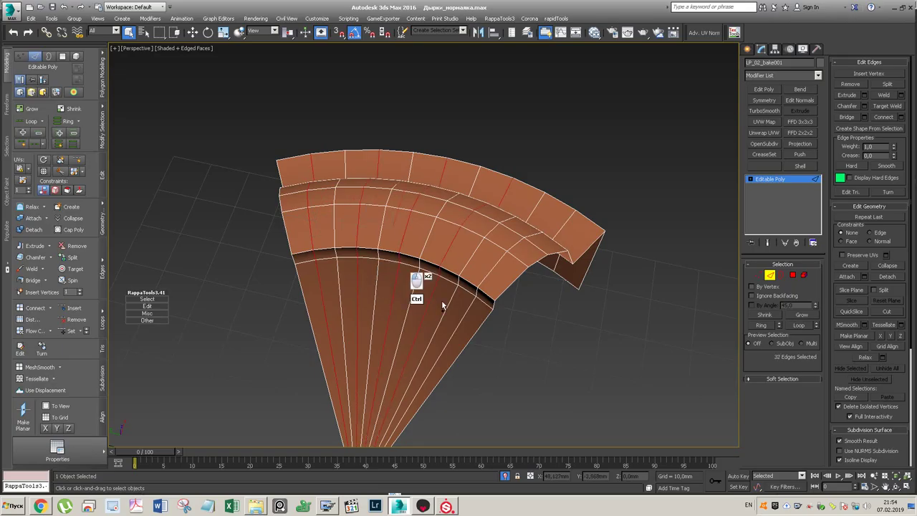
{"action": "double_click", "coordinate": [464, 308], "text": "ctrl"}
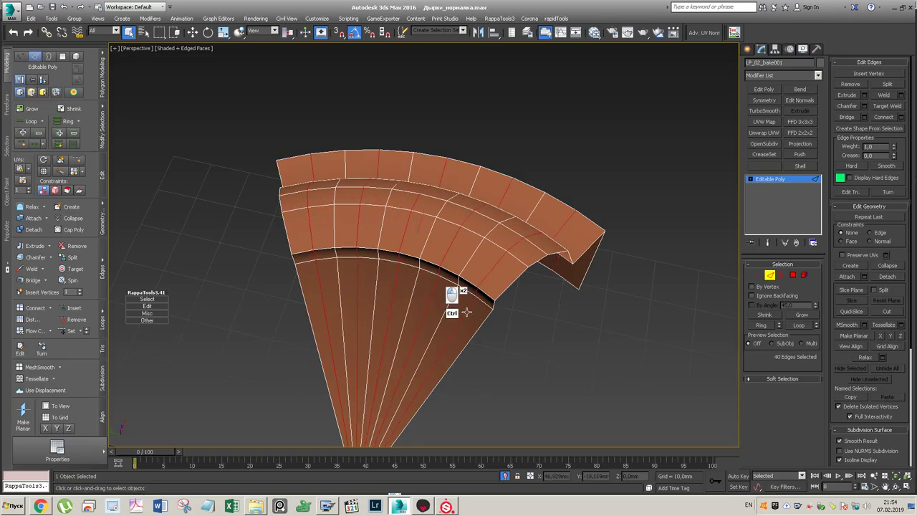
{"action": "key", "text": "ctrl+BackSpace"}
- Select all vertices of the segment, connect them to triangulate its faces, and return to object level
{"action": "middle_click_drag", "start_coordinate": [464, 309], "coordinate": [464, 228], "text": "alt"}
{"action": "key", "text": "1"}
{"action": "key", "text": "ctrl+a"}
{"action": "left_click", "coordinate": [868, 105]}
{"action": "scroll", "coordinate": [416, 210], "scroll_direction": "down", "scroll_amount": 3}
{"action": "middle_click_drag", "start_coordinate": [427, 202], "coordinate": [451, 195], "text": "alt"}
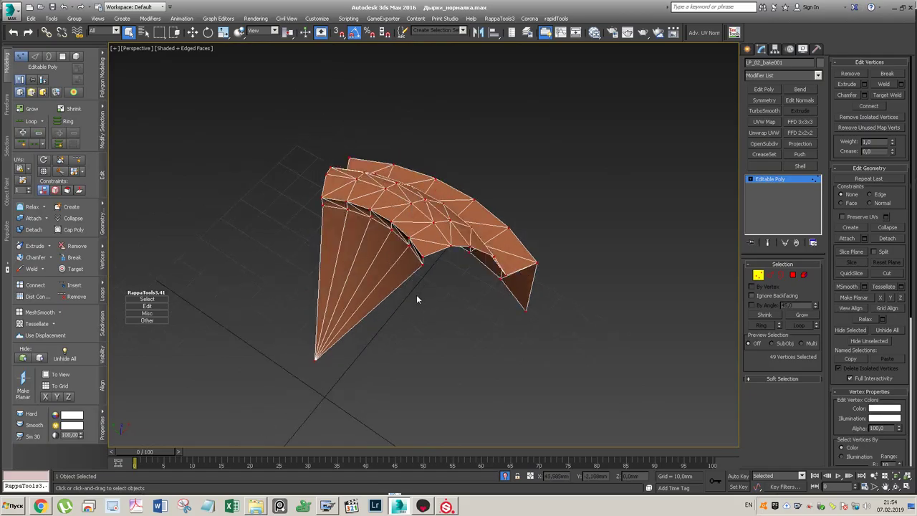
{"action": "left_click", "coordinate": [786, 179]}
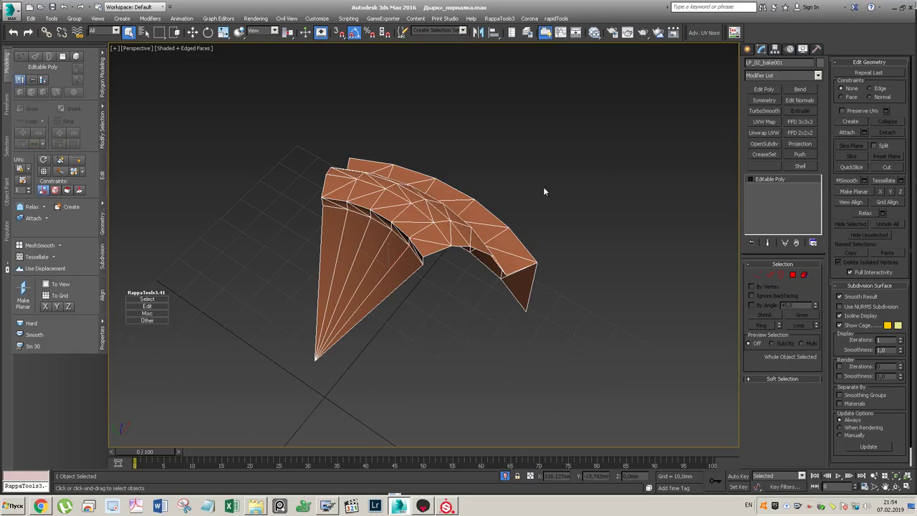
- Rotate-clone the segment by 60 degrees as five copies to complete the full circle
{"action": "key", "text": "e"}
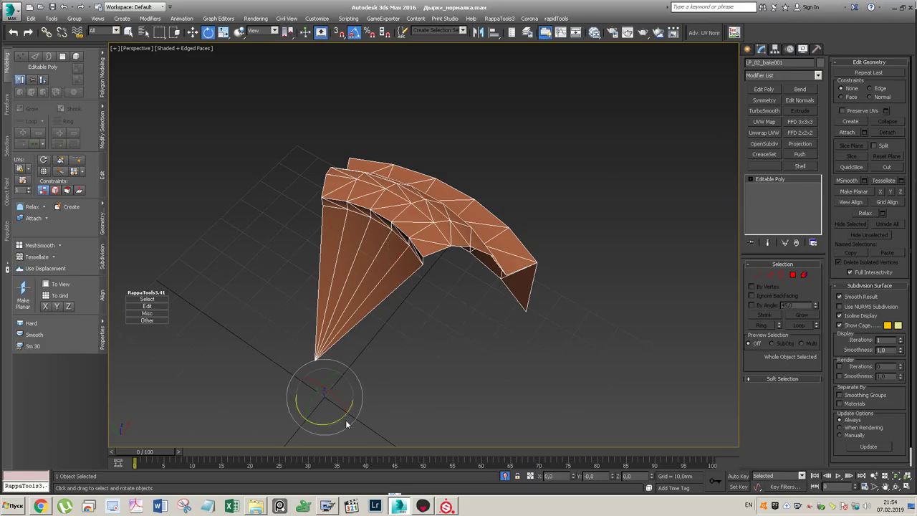
{"action": "left_click_drag", "start_coordinate": [332, 418], "coordinate": [364, 418], "text": "shift"}
{"action": "left_click", "coordinate": [482, 255]}
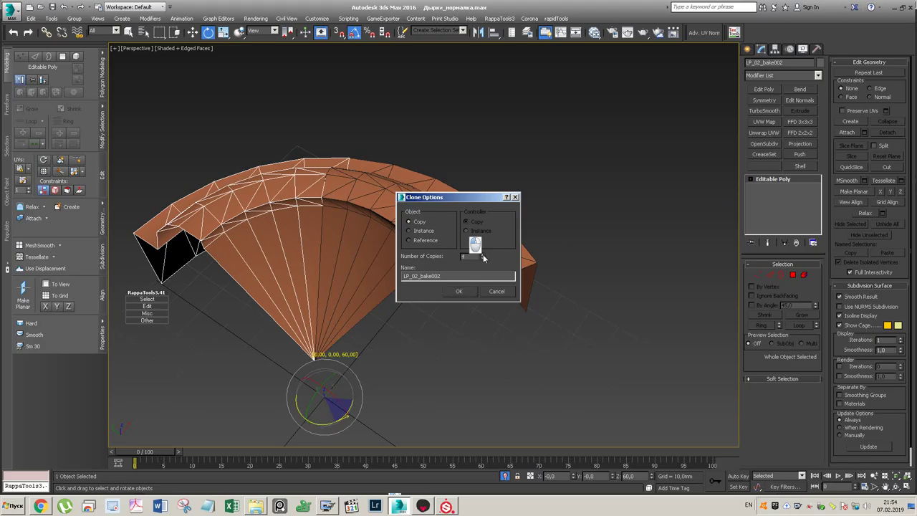
{"action": "left_click", "coordinate": [461, 291]}
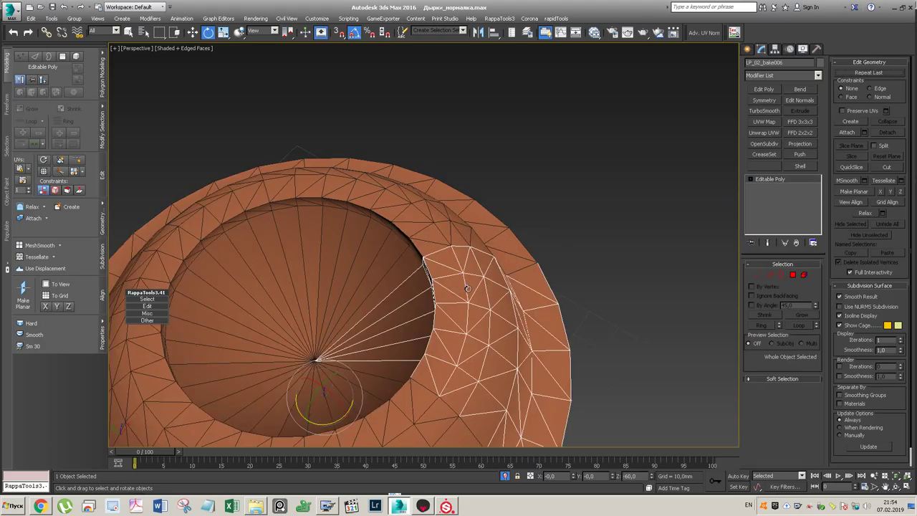
- Select the five rotated copies without the original segment and apply an Unwrap UVW modifier to them
{"action": "scroll", "coordinate": [512, 230], "scroll_direction": "down", "scroll_amount": 5}
{"action": "middle_click_drag", "start_coordinate": [396, 250], "coordinate": [348, 349], "text": "alt"}
{"action": "left_click", "coordinate": [350, 345], "text": "ctrl"}
{"action": "left_click", "coordinate": [294, 303], "text": "ctrl"}
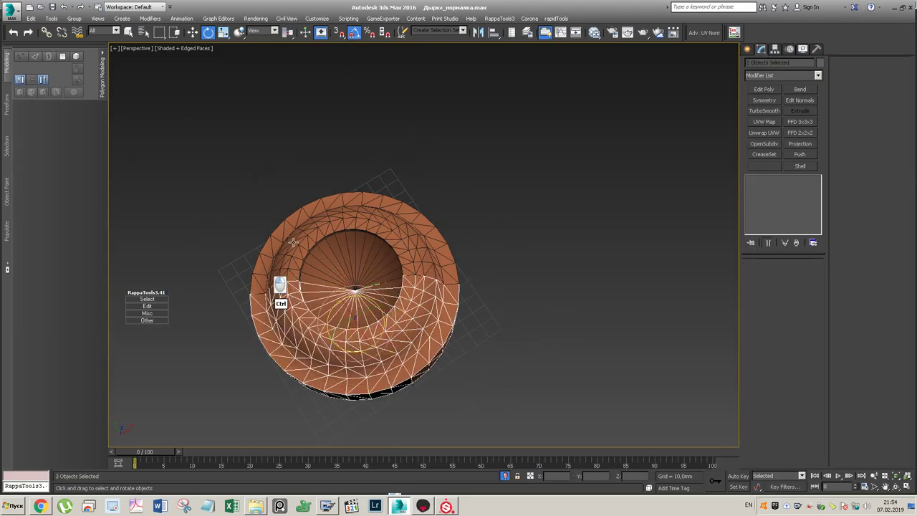
{"action": "left_click", "coordinate": [293, 242], "text": "ctrl"}
{"action": "left_click", "coordinate": [367, 221], "text": "ctrl"}
{"action": "key", "text": "w"}
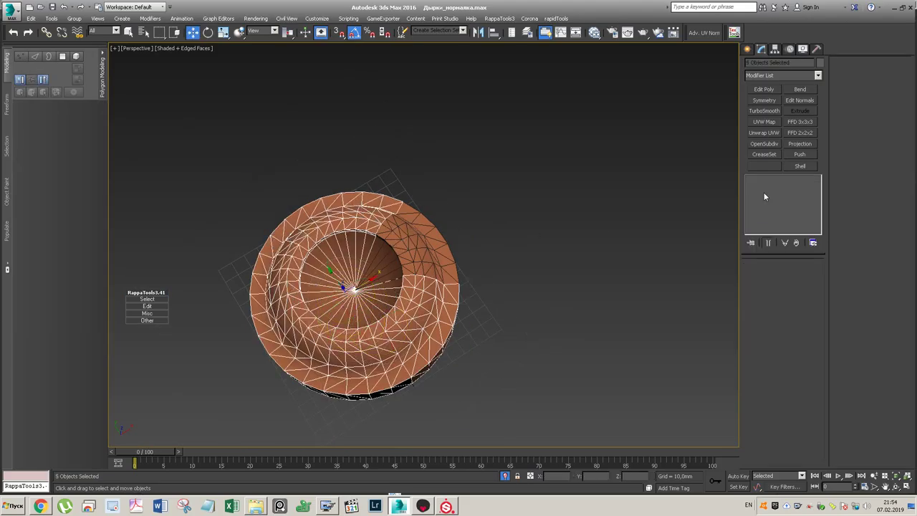
{"action": "left_click", "coordinate": [765, 133]}
- Open the UV editor, select all the copies' UV shells, shift them one tile in U, and close the editor
{"action": "left_click", "coordinate": [784, 375]}
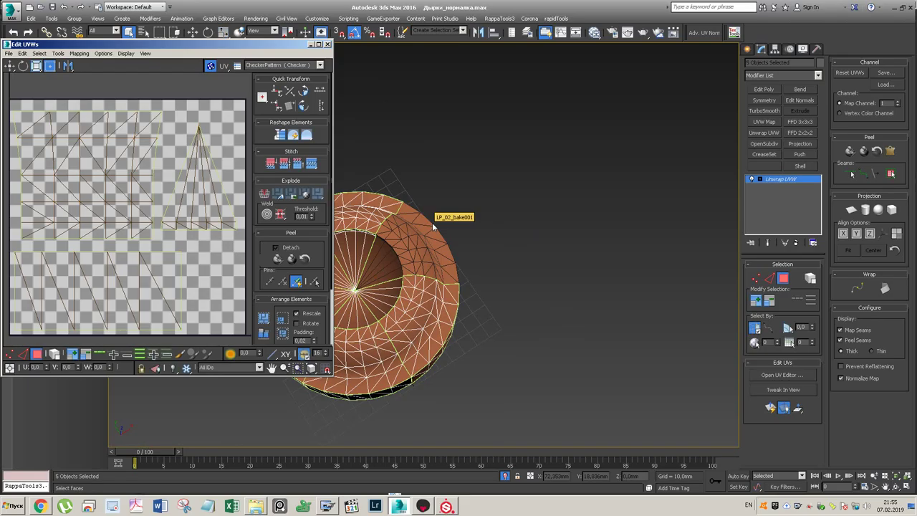
{"action": "key", "text": "ctrl+a"}
{"action": "left_click", "coordinate": [8, 368]}
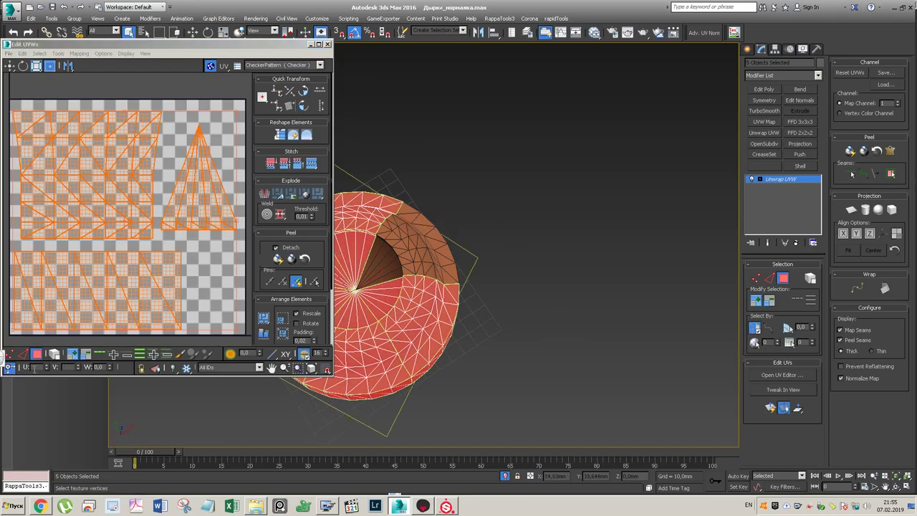
{"action": "key", "text": "Return"}
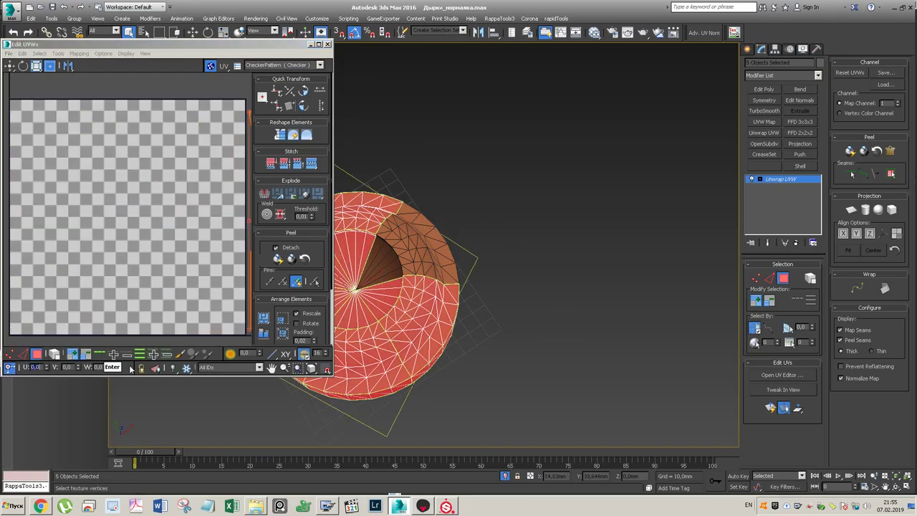
{"action": "left_click", "coordinate": [327, 45]}
- Collapse the Unwrap UVW modifier on the five copies into their meshes
{"action": "left_click", "coordinate": [634, 210]}
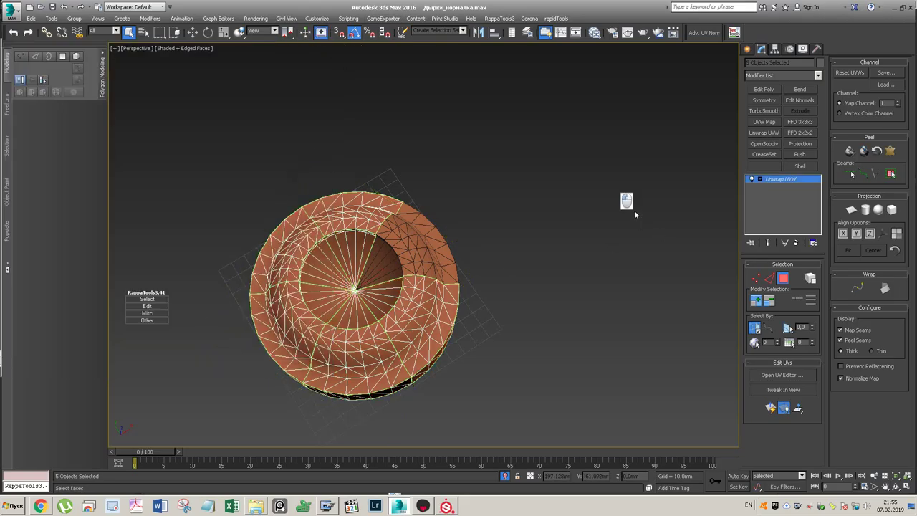
{"action": "left_click", "coordinate": [415, 308]}
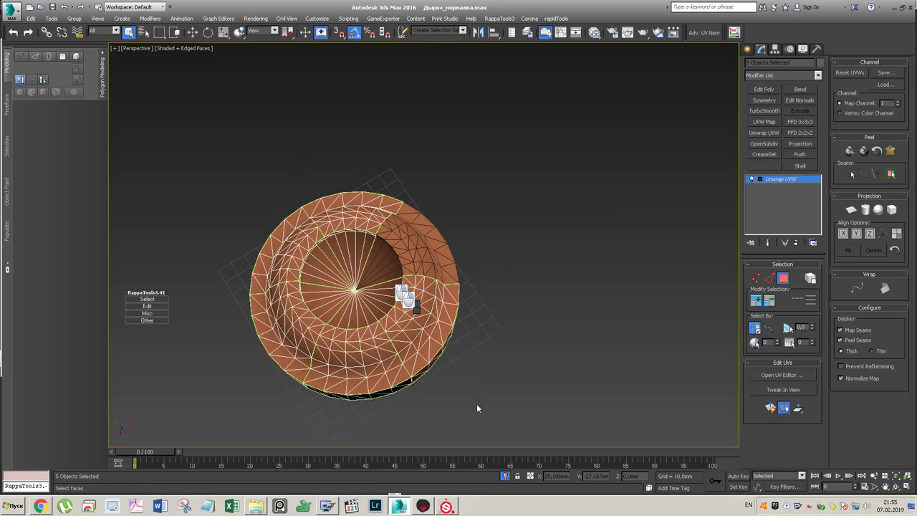
{"action": "left_click", "coordinate": [497, 390]}
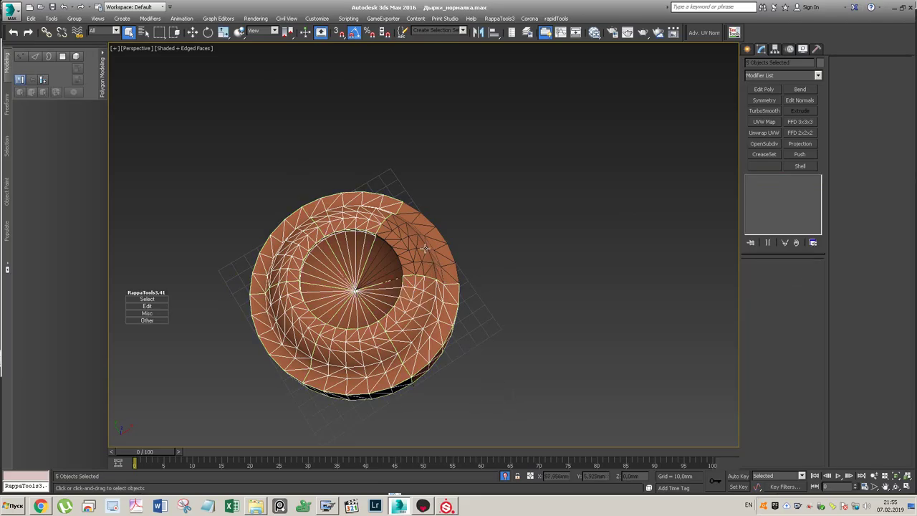
- Select the original segment LP_02_bake001 and attach the five rotated copies to it
{"action": "left_click", "coordinate": [409, 231]}
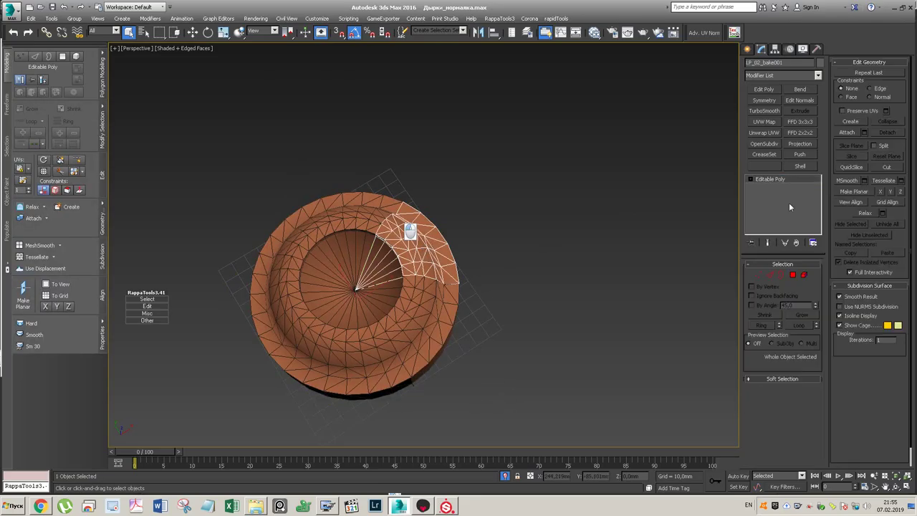
{"action": "left_click", "coordinate": [848, 133]}
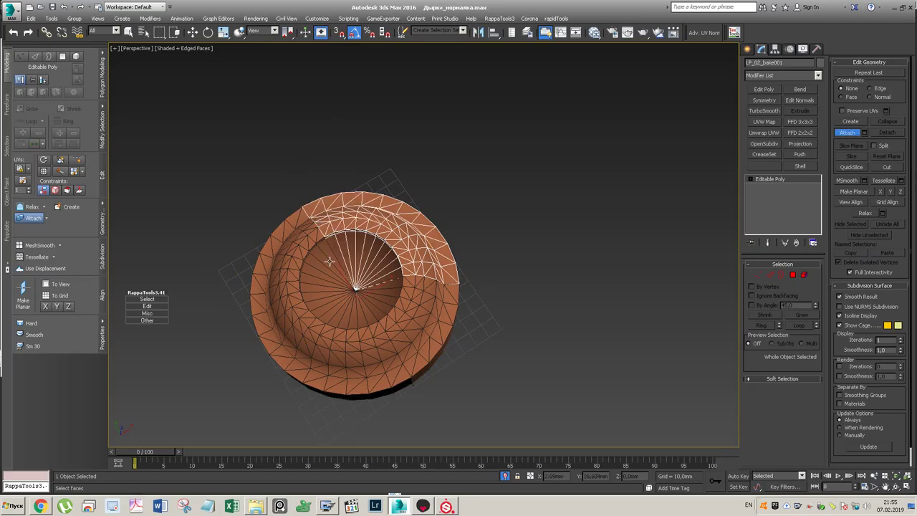
{"action": "left_click", "coordinate": [405, 292]}
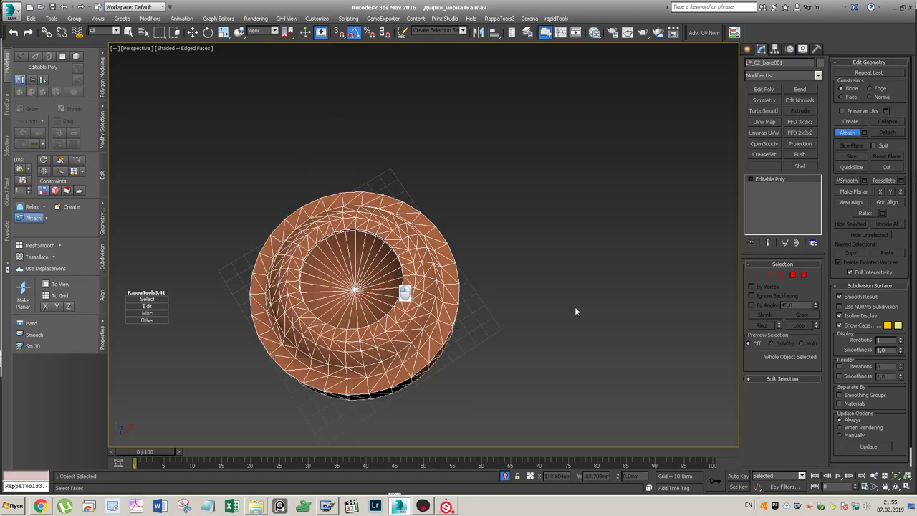
- Weld all vertices of the attached LP_02_bake001 model and clear the selection
{"action": "key", "text": "1"}
{"action": "key", "text": "ctrl+a"}
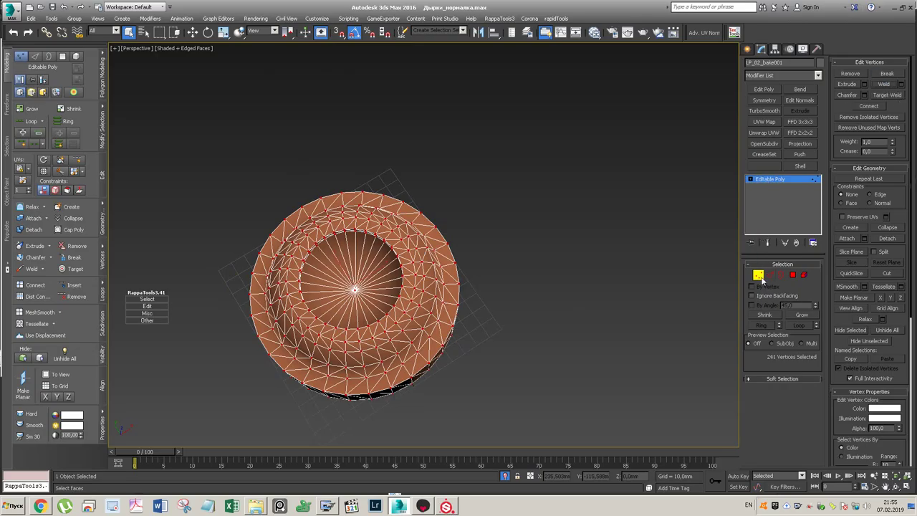
{"action": "key", "text": "1"}
{"action": "left_click", "coordinate": [518, 247]}
{"action": "middle_click_drag", "start_coordinate": [395, 192], "coordinate": [383, 271], "text": "alt"}
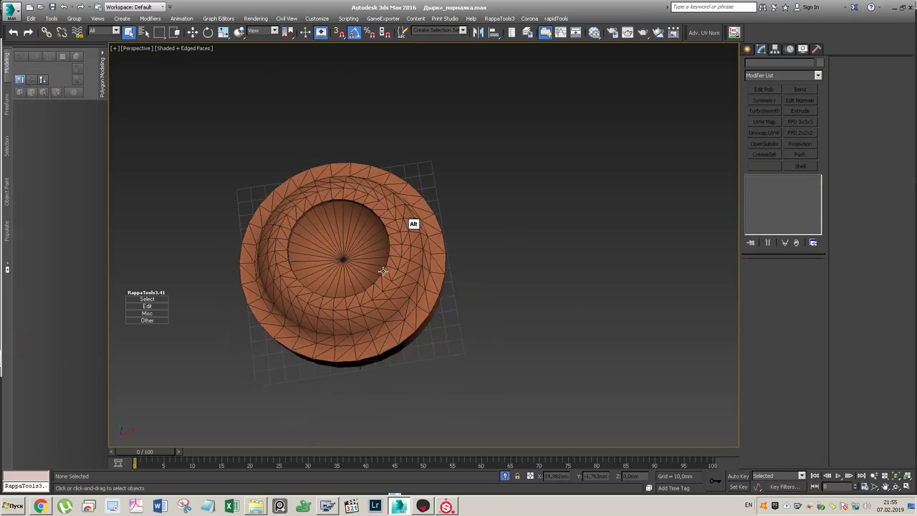
- Exit isolation, isolate the blue segment LP_01_bake001 and delete its Edit Poly modifier
{"action": "left_click", "coordinate": [505, 476]}
{"action": "left_click", "coordinate": [571, 127]}
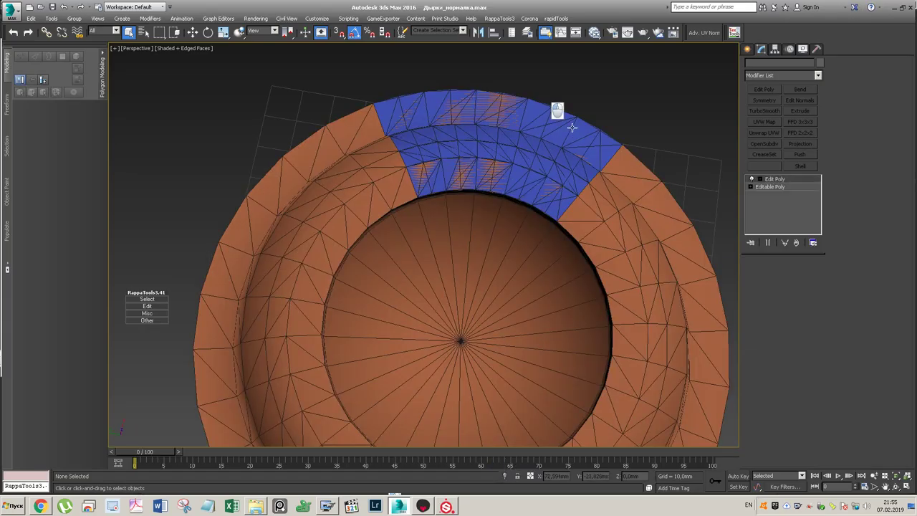
{"action": "key", "text": "alt+q"}
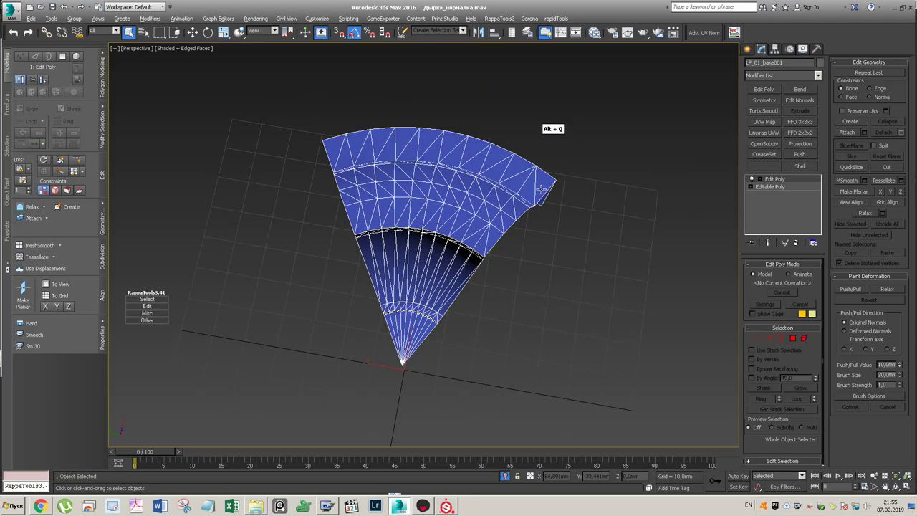
{"action": "left_click", "coordinate": [795, 242]}
- Select every second radial edge loop on the blue segment and remove these loops together with their vertices
{"action": "key", "text": "2"}
{"action": "double_click", "coordinate": [370, 249]}
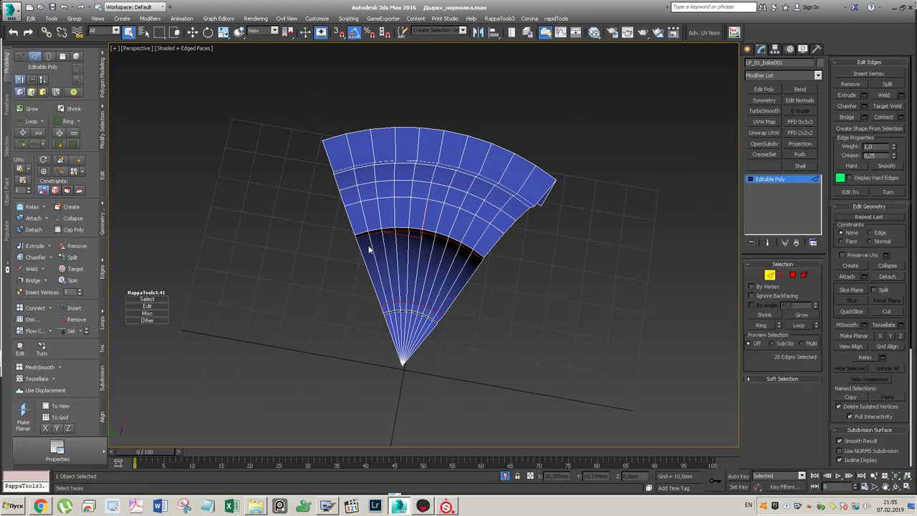
{"action": "double_click", "coordinate": [370, 245], "text": "ctrl"}
{"action": "double_click", "coordinate": [395, 244], "text": "ctrl"}
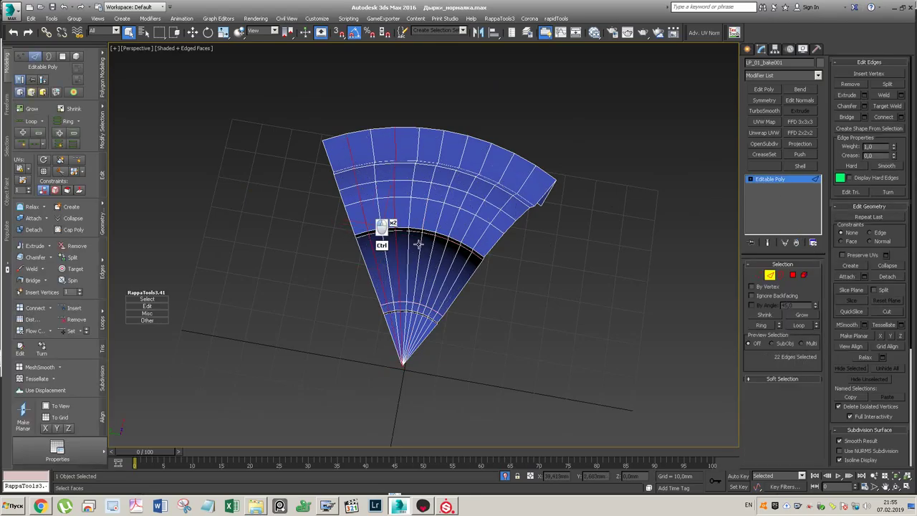
{"action": "double_click", "coordinate": [418, 243], "text": "ctrl"}
{"action": "double_click", "coordinate": [442, 250], "text": "ctrl"}
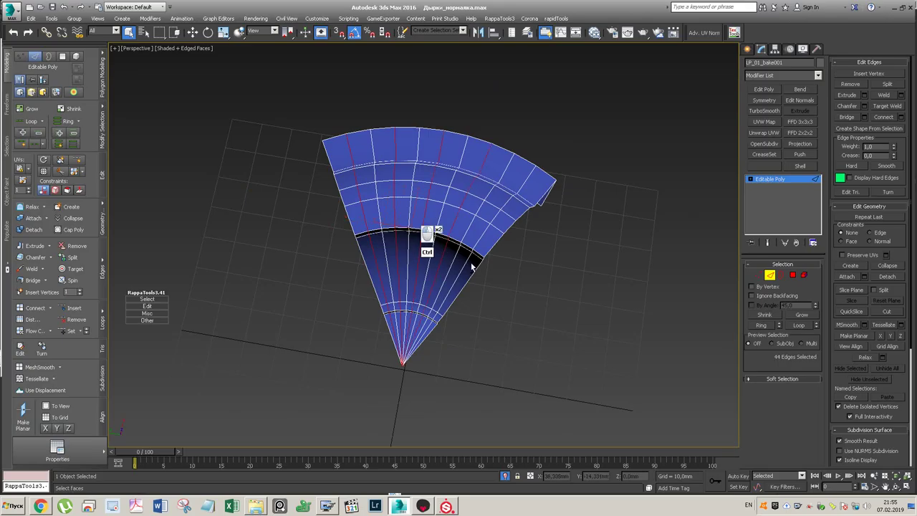
{"action": "double_click", "coordinate": [465, 262], "text": "ctrl"}
{"action": "double_click", "coordinate": [465, 258], "text": "ctrl"}
{"action": "middle_click_drag", "start_coordinate": [563, 194], "coordinate": [485, 164], "text": "alt"}
{"action": "key", "text": "ctrl+BackSpace"}
- Triangulate the blue segment by selecting all its vertices and connecting them
{"action": "middle_click_drag", "start_coordinate": [490, 204], "coordinate": [475, 189], "text": "alt"}
{"action": "key", "text": "1"}
{"action": "key", "text": "ctrl+a"}
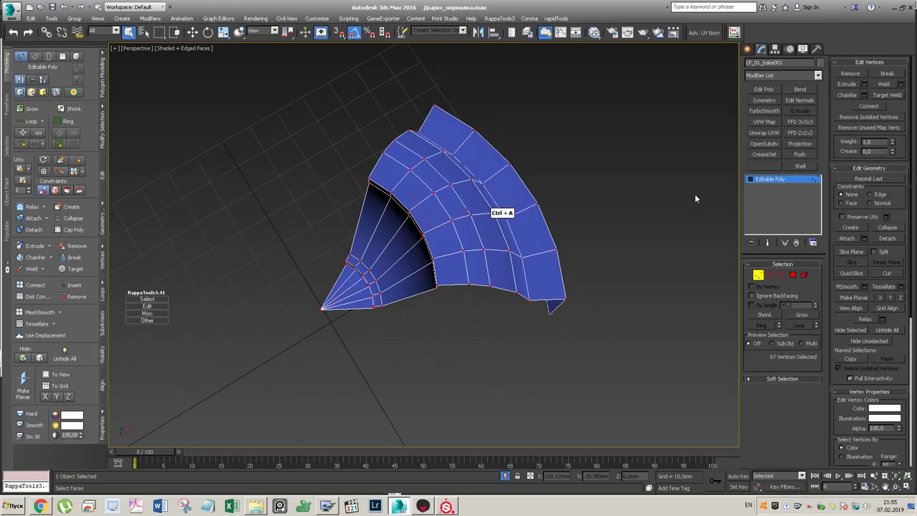
{"action": "left_click", "coordinate": [866, 107]}
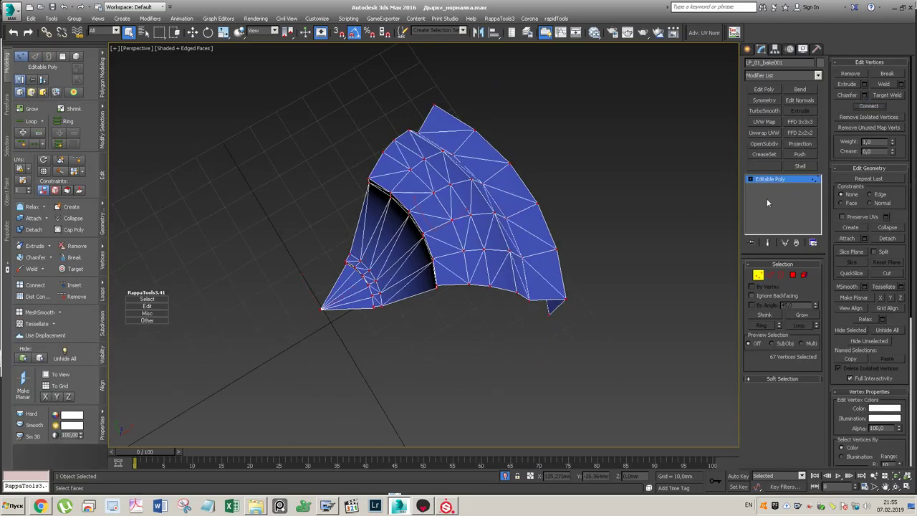
- Rotate-clone the triangulated segment by 60 degrees about Z, making five copies that complete the circle
{"action": "left_click", "coordinate": [774, 179]}
{"action": "key", "text": "e"}
{"action": "left_click_drag", "start_coordinate": [337, 351], "coordinate": [351, 324], "text": "shift"}
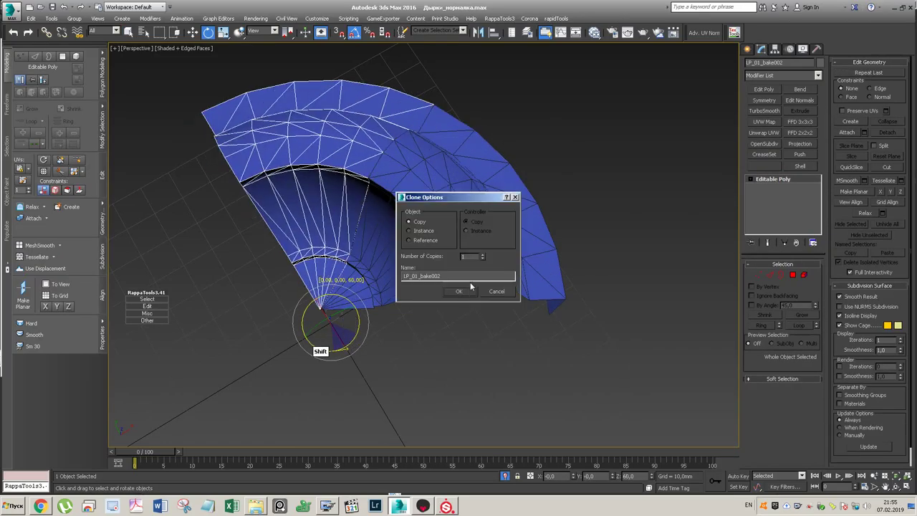
{"action": "left_click", "coordinate": [482, 255]}
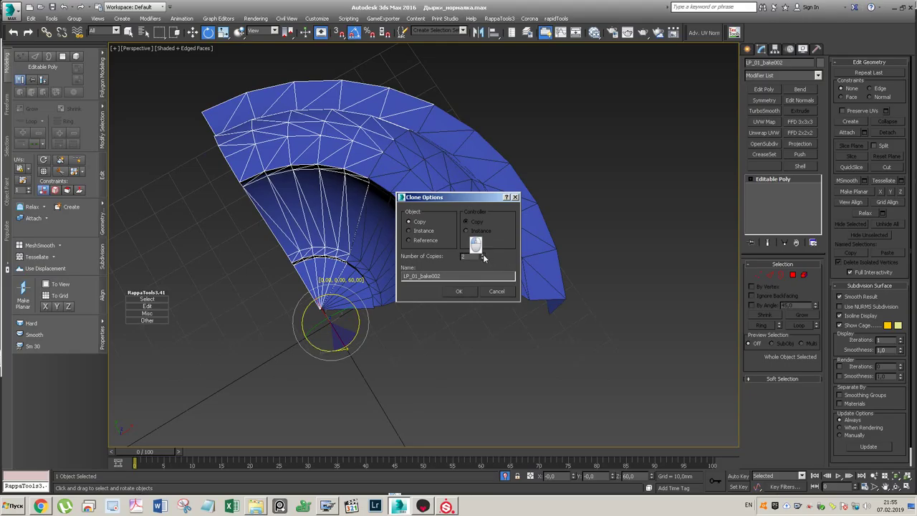
{"action": "left_click", "coordinate": [459, 291]}
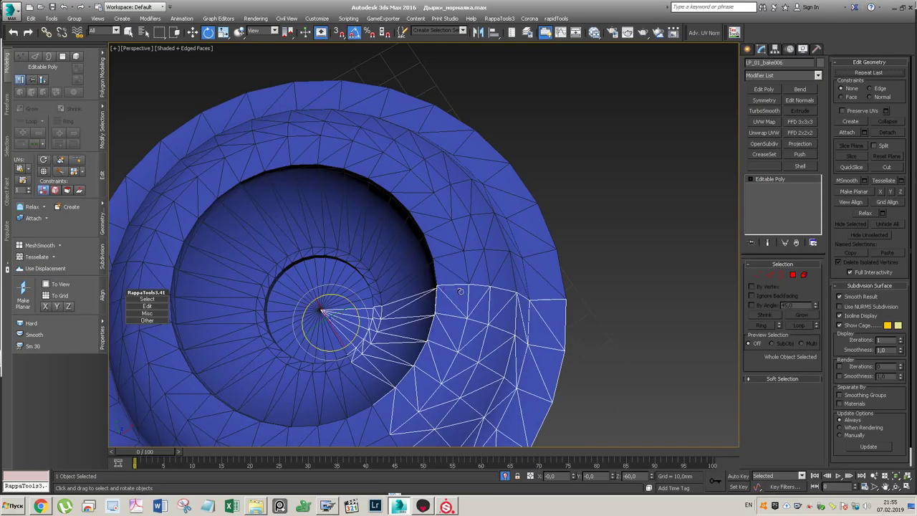
- Select the five blue copies without the original segment and apply an Unwrap UVW modifier to them
{"action": "left_click", "coordinate": [329, 373], "text": "ctrl"}
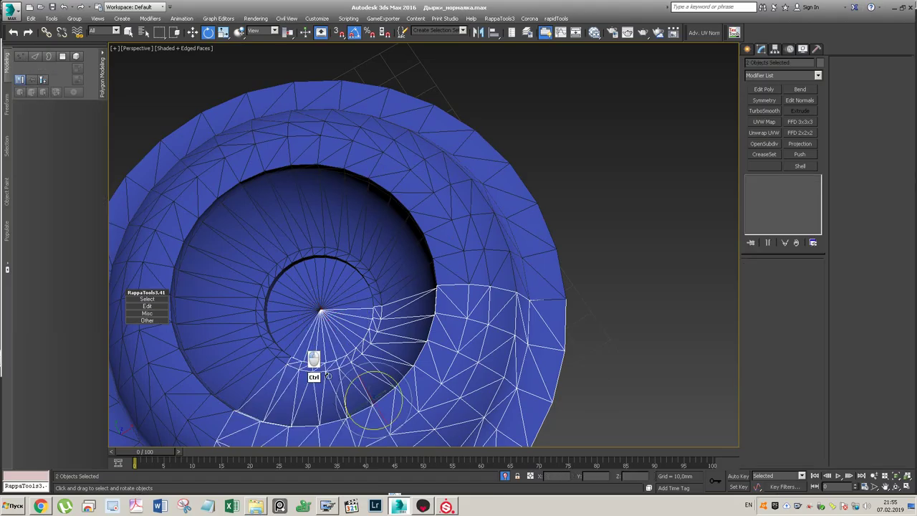
{"action": "key", "text": "w"}
{"action": "left_click", "coordinate": [212, 322], "text": "ctrl"}
{"action": "left_click", "coordinate": [215, 242], "text": "ctrl"}
{"action": "left_click", "coordinate": [300, 177], "text": "ctrl"}
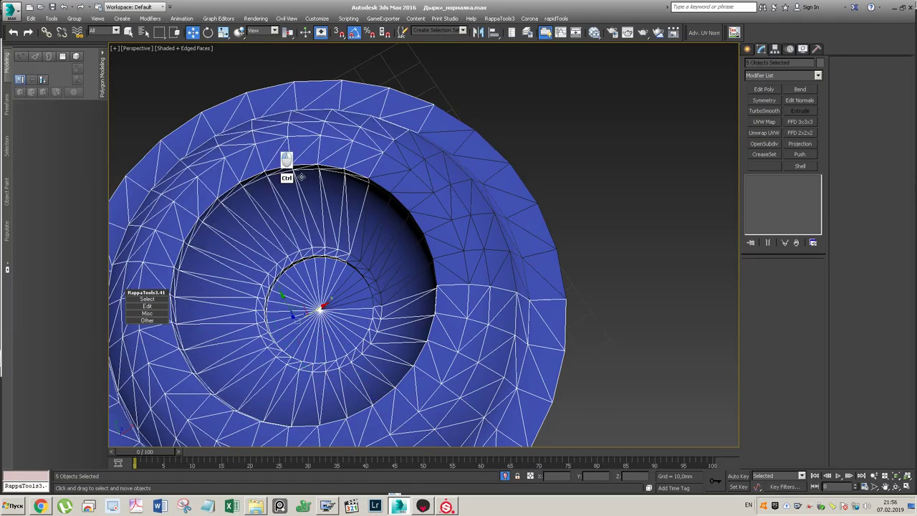
{"action": "left_click", "coordinate": [764, 132]}
- Select all UV polygons of the blue copies, shift them one tile in U, and close the UV editor
{"action": "left_click", "coordinate": [782, 374]}
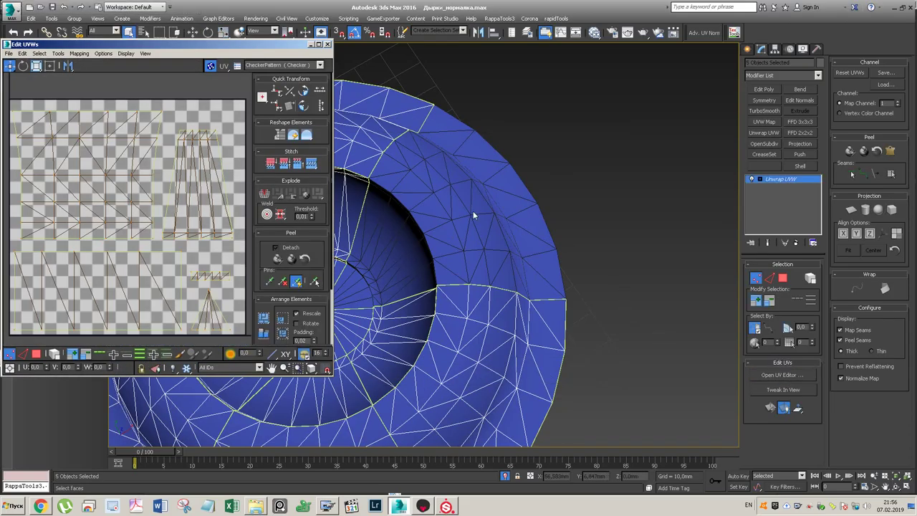
{"action": "key", "text": "3"}
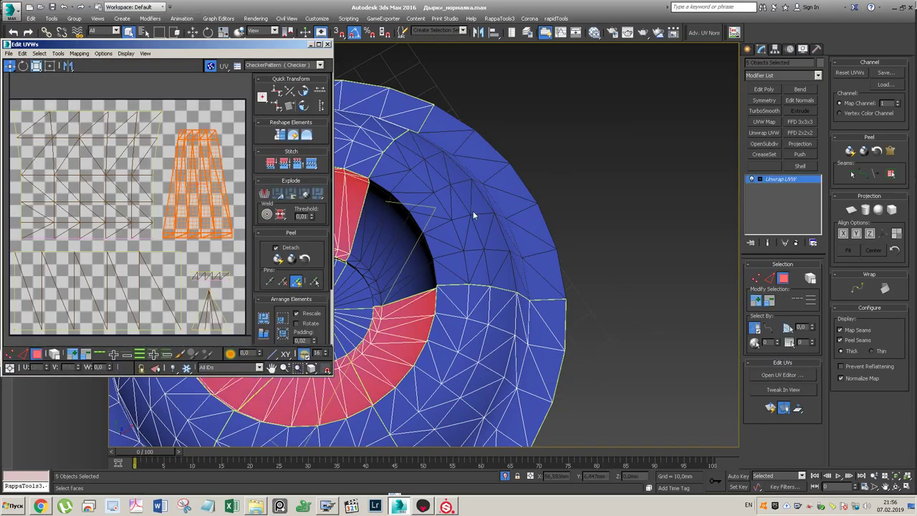
{"action": "key", "text": "ctrl+a"}
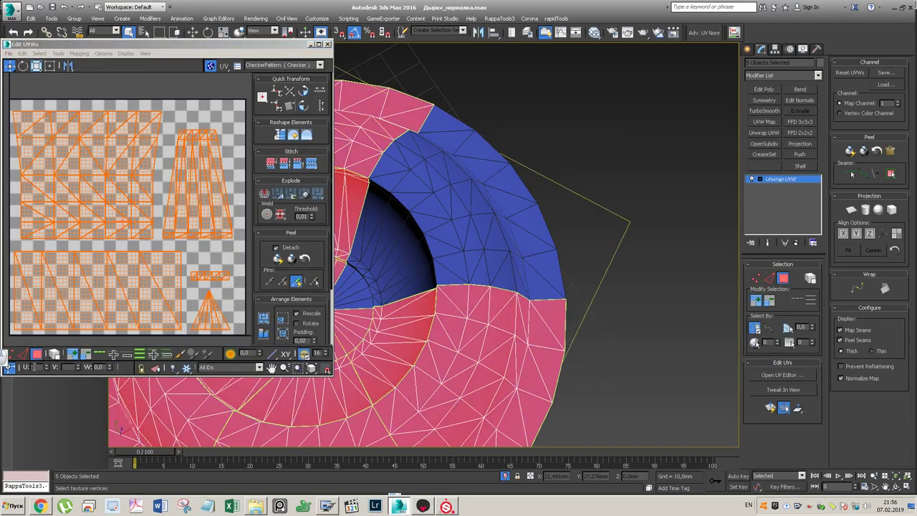
{"action": "left_click", "coordinate": [8, 367]}
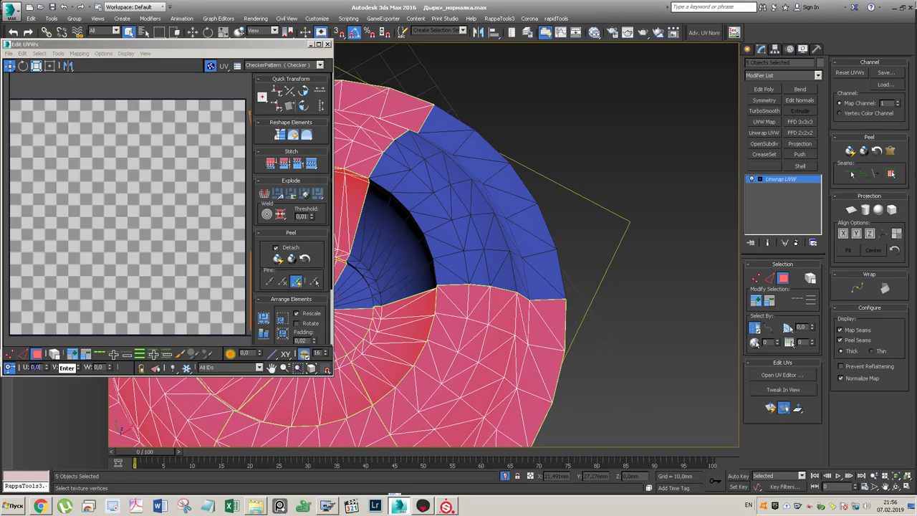
{"action": "left_click", "coordinate": [327, 45]}
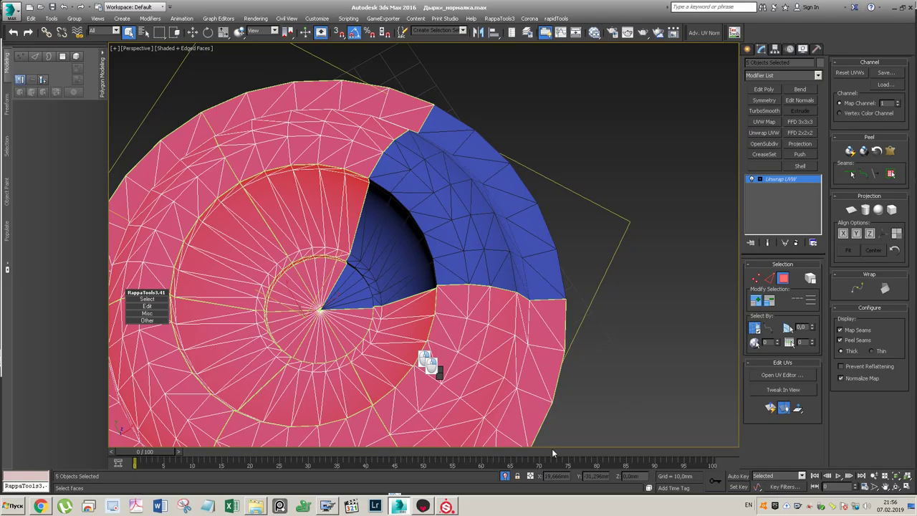
- Select the original blue segment LP_01_bake001 and attach the five rotated copies to it
{"action": "key", "text": "ctrl+z"}
{"action": "key", "text": "ctrl+z"}
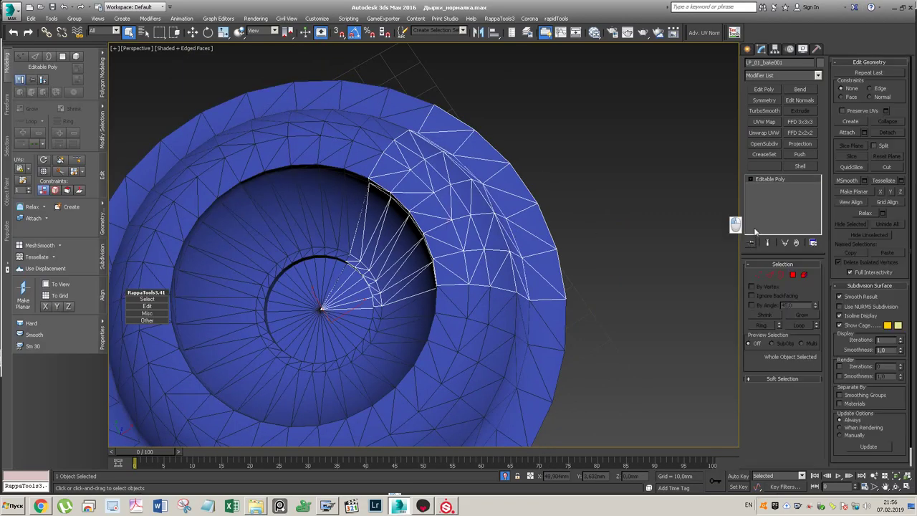
{"action": "left_click", "coordinate": [847, 132]}
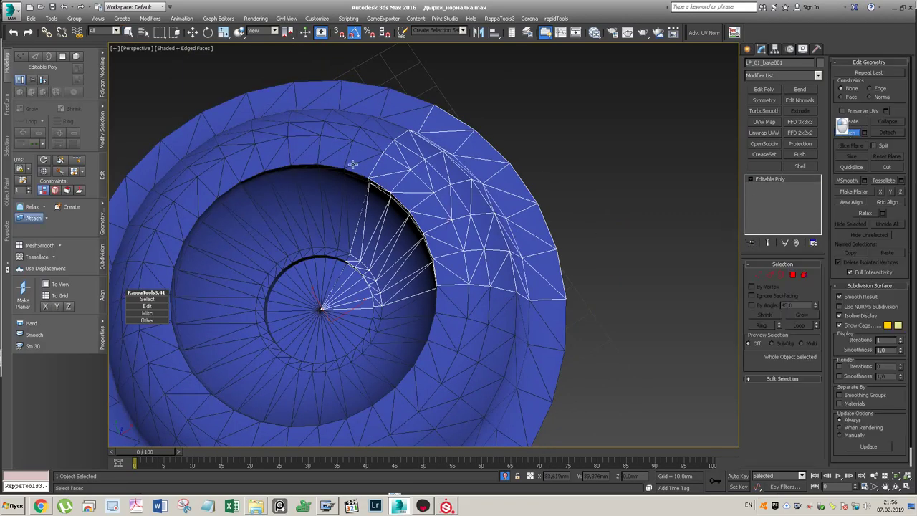
{"action": "left_click", "coordinate": [330, 154]}
{"action": "left_click", "coordinate": [222, 226]}
{"action": "left_click", "coordinate": [190, 359]}
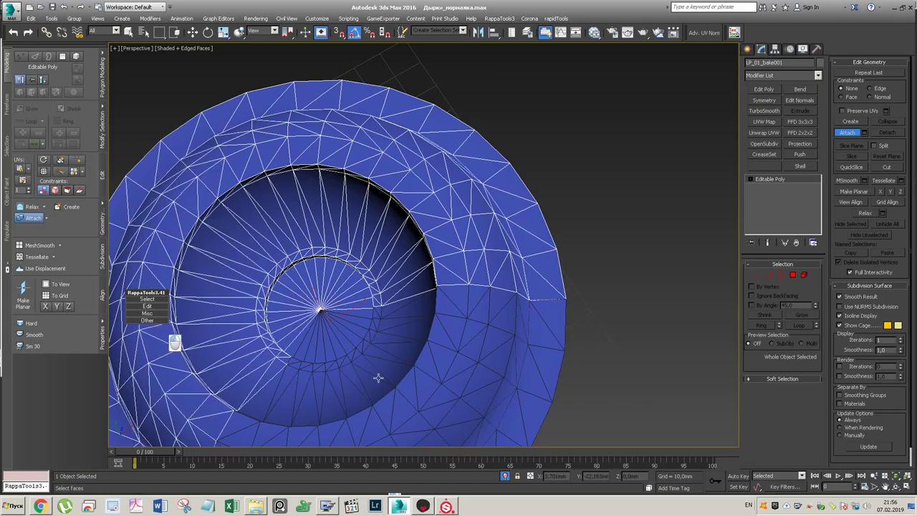
{"action": "left_click", "coordinate": [328, 385]}
{"action": "left_click", "coordinate": [503, 337]}
{"action": "right_click", "coordinate": [600, 242]}
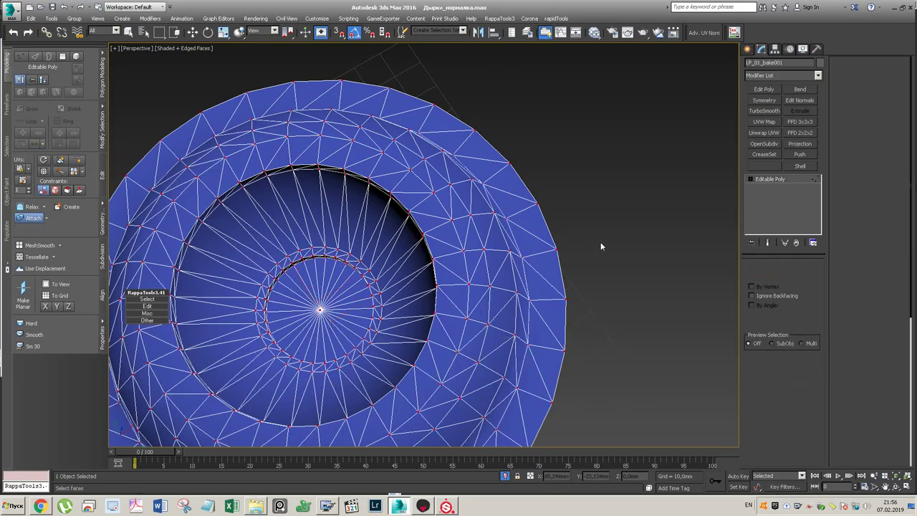
- Weld all vertices of the combined blue model and exit isolation
{"action": "key", "text": "1"}
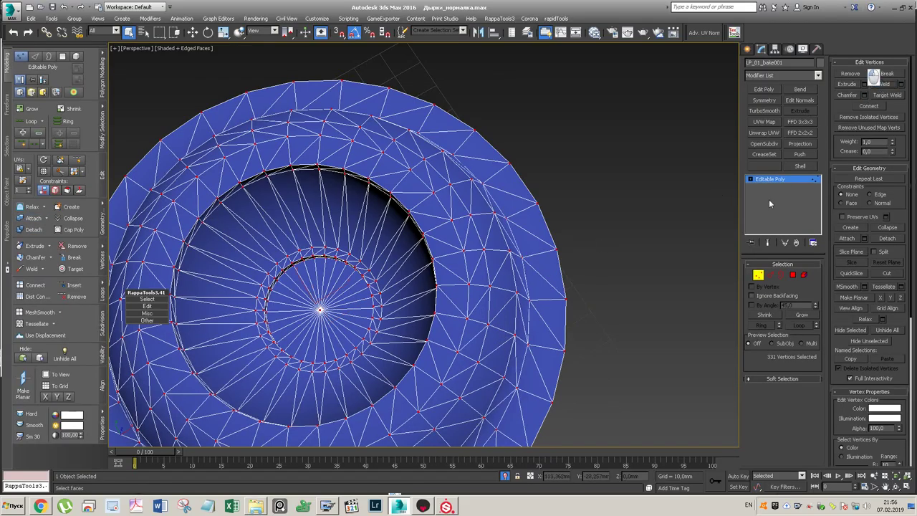
{"action": "left_click", "coordinate": [770, 179]}
{"action": "key", "text": "z"}
{"action": "scroll", "coordinate": [531, 434], "scroll_direction": "down", "scroll_amount": 3}
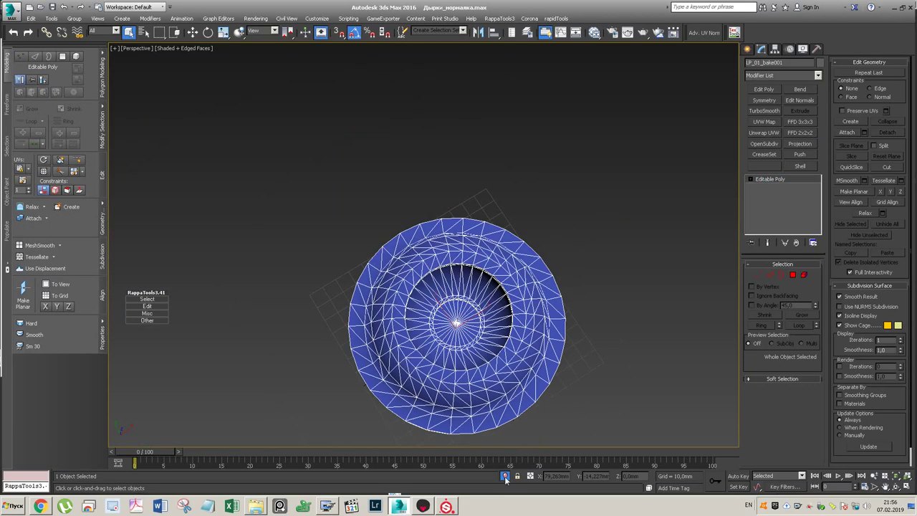
{"action": "scroll", "coordinate": [538, 417], "scroll_direction": "up", "scroll_amount": 6}
{"action": "scroll", "coordinate": [548, 272], "scroll_direction": "down", "scroll_amount": 5}
{"action": "mouse_move", "coordinate": [548, 272]}
{"action": "middle_mouse_down", "text": "alt"}
{"action": "mouse_move", "coordinate": [560, 261]}
{"action": "mouse_move", "coordinate": [555, 272]}
{"action": "middle_mouse_up", "text": "alt"}
- Select both low-poly models and export them over the existing LP_1_2_tri.FBX in the Normal folder
{"action": "left_click_drag", "start_coordinate": [624, 193], "coordinate": [373, 353]}
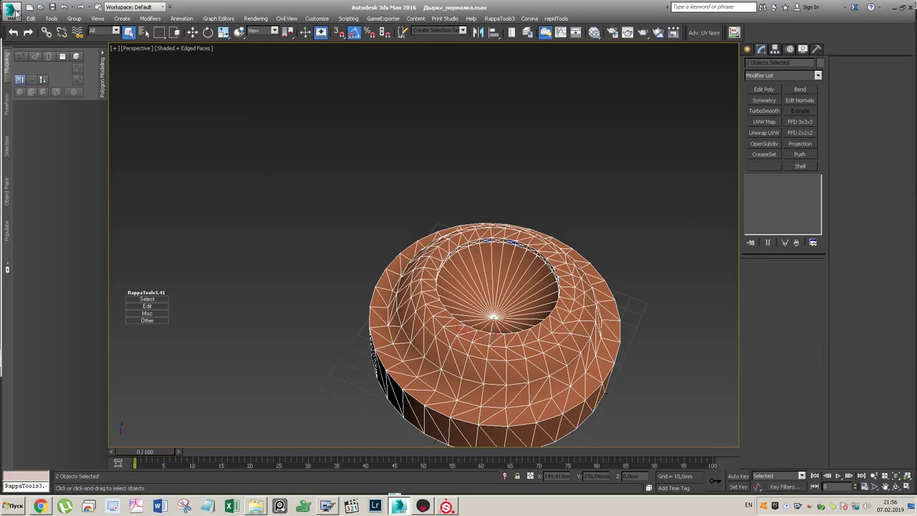
{"action": "left_click", "coordinate": [15, 12]}
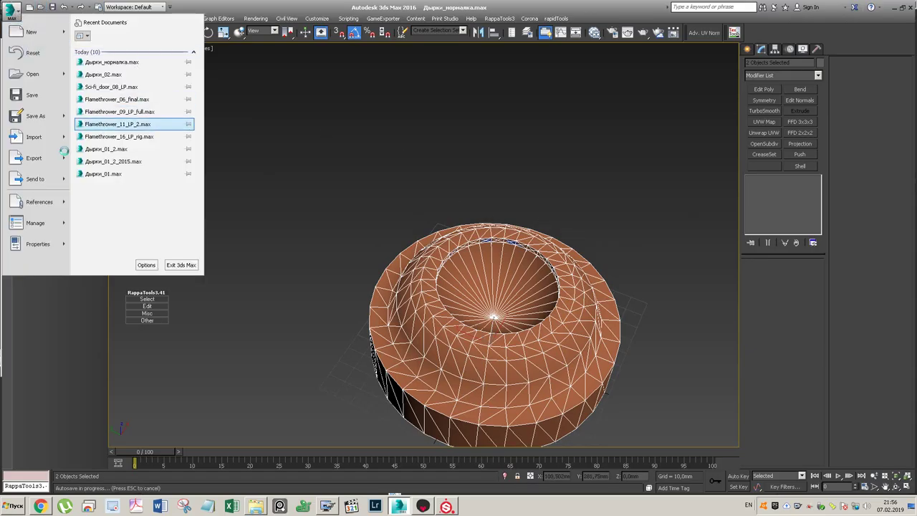
{"action": "mouse_move", "coordinate": [65, 157]}
{"action": "left_click", "coordinate": [108, 80]}
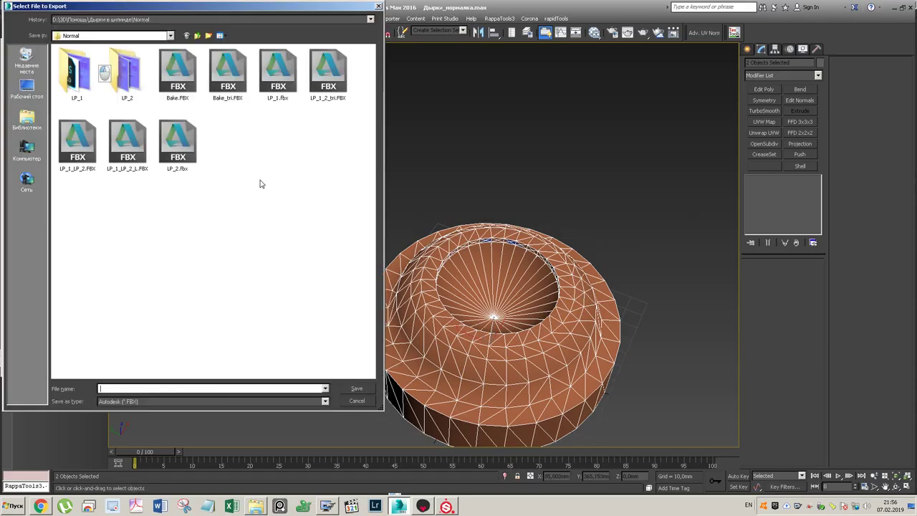
{"action": "left_click", "coordinate": [230, 76]}
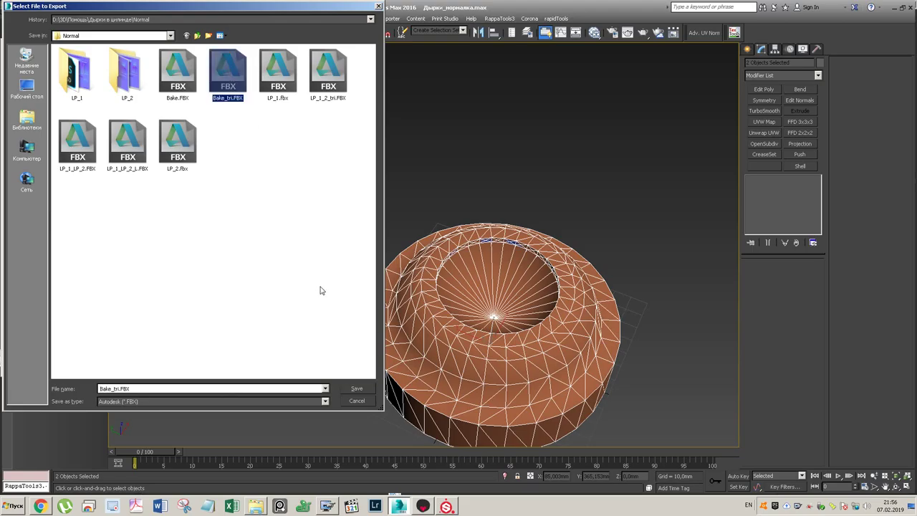
{"action": "left_click", "coordinate": [244, 181]}
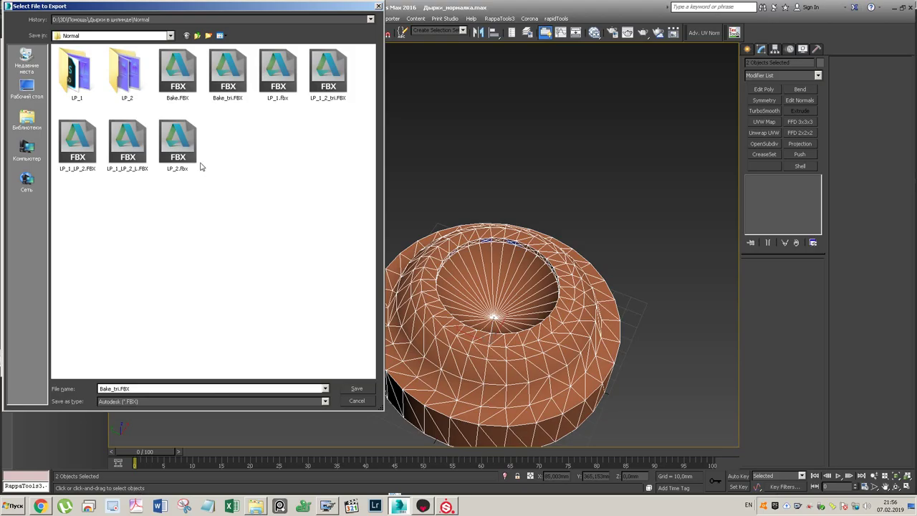
{"action": "left_click", "coordinate": [337, 81]}
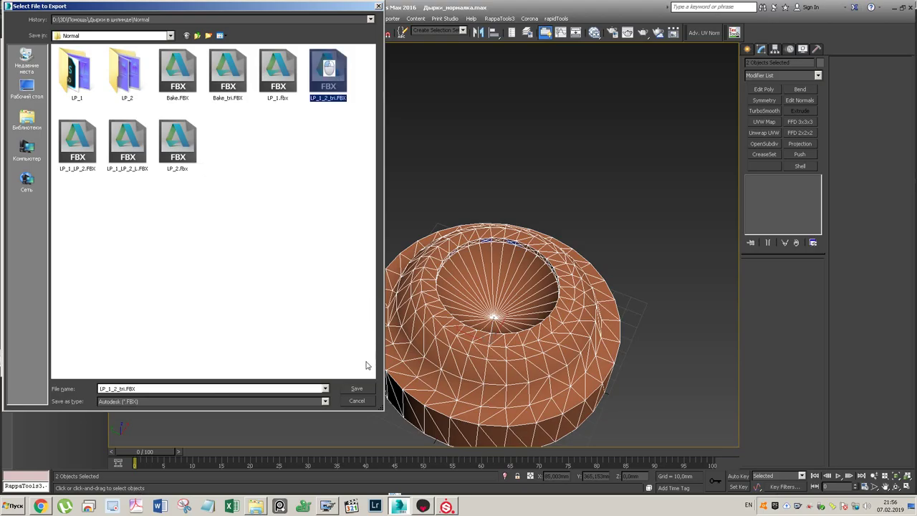
{"action": "left_click", "coordinate": [356, 387]}
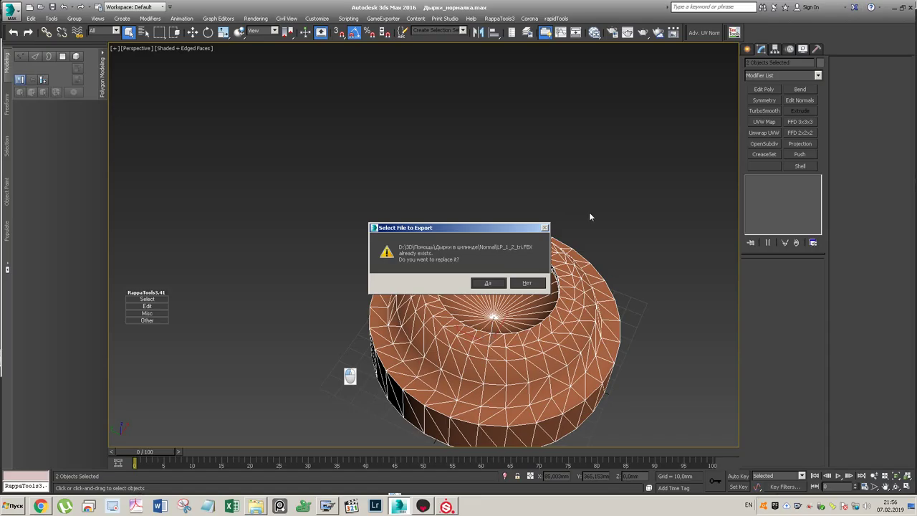
{"action": "left_click", "coordinate": [497, 285]}
{"action": "left_click", "coordinate": [535, 385]}
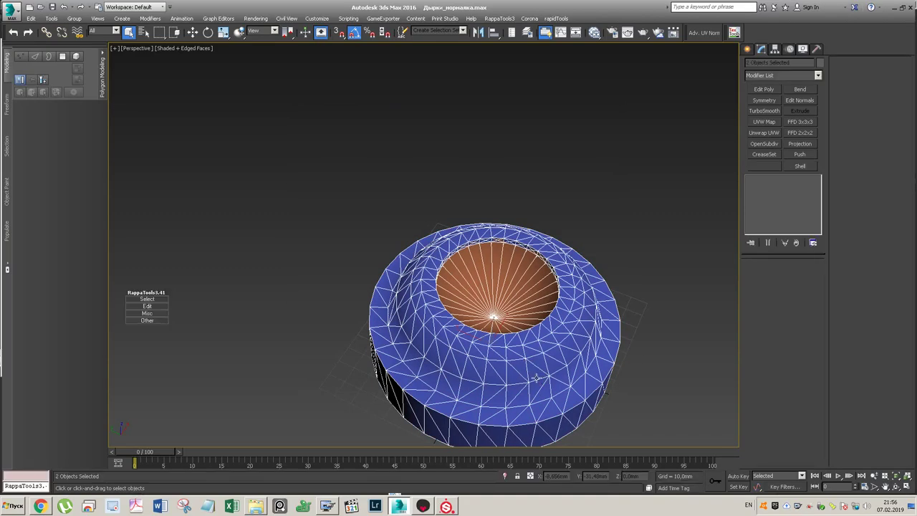
- Switch to Marmoset Toolbag and move LP_01_bake001 sideways along the red axis, clear of the other model
{"action": "left_click", "coordinate": [423, 506]}
{"action": "left_click", "coordinate": [579, 185]}
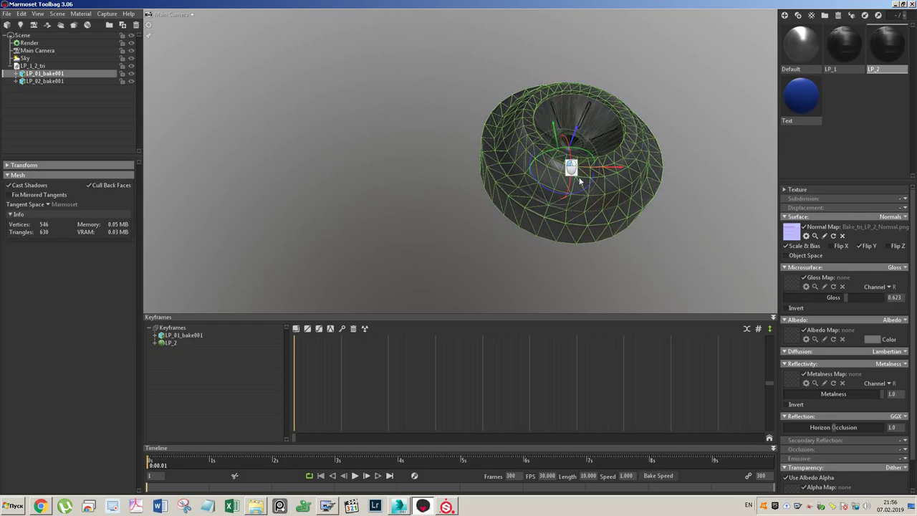
{"action": "left_click_drag", "start_coordinate": [608, 173], "coordinate": [386, 168]}
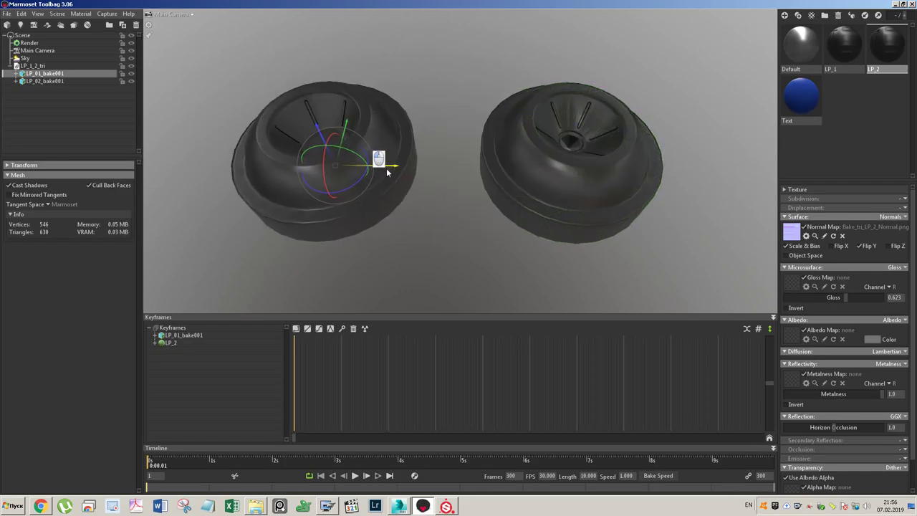
- Examine the normal-map shading of LP_02_bake001's slots, central recess and outer rim, and of LP_01_bake001's rim, from several angles
{"action": "left_click_drag", "start_coordinate": [616, 241], "coordinate": [561, 253], "text": "alt"}
{"action": "left_click_drag", "start_coordinate": [578, 152], "coordinate": [583, 180], "text": "alt"}
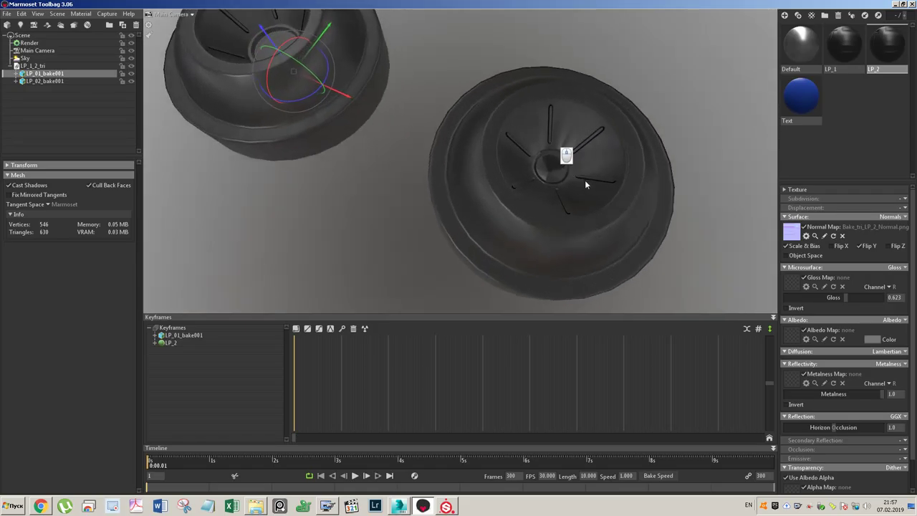
{"action": "right_click_drag", "start_coordinate": [583, 180], "coordinate": [621, 184], "text": "alt"}
{"action": "middle_click_drag", "start_coordinate": [601, 183], "coordinate": [453, 189], "text": "alt"}
{"action": "left_click_drag", "start_coordinate": [413, 179], "coordinate": [480, 212], "text": "alt"}
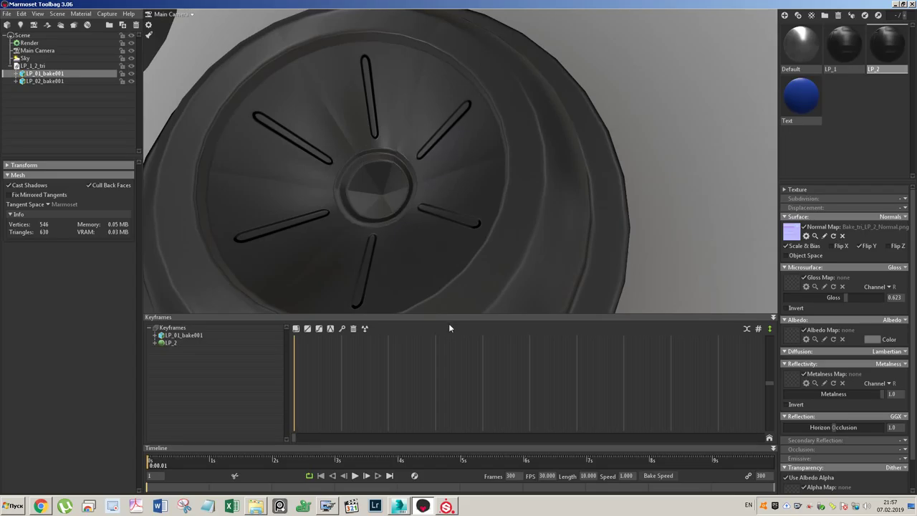
{"action": "left_click_drag", "start_coordinate": [300, 192], "coordinate": [489, 179], "text": "alt"}
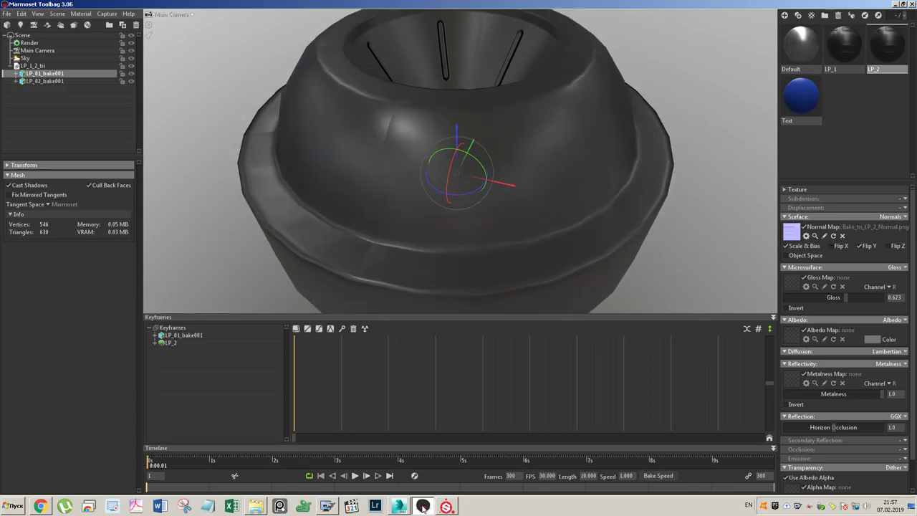
- Switch to 3ds Max and isolate the blue model LP_01_bake001
{"action": "left_click", "coordinate": [399, 506]}
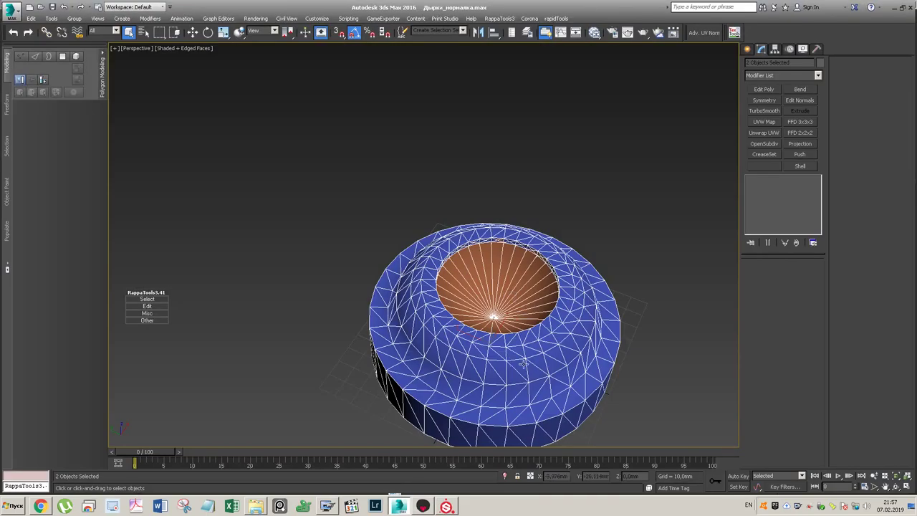
{"action": "left_click", "coordinate": [498, 264]}
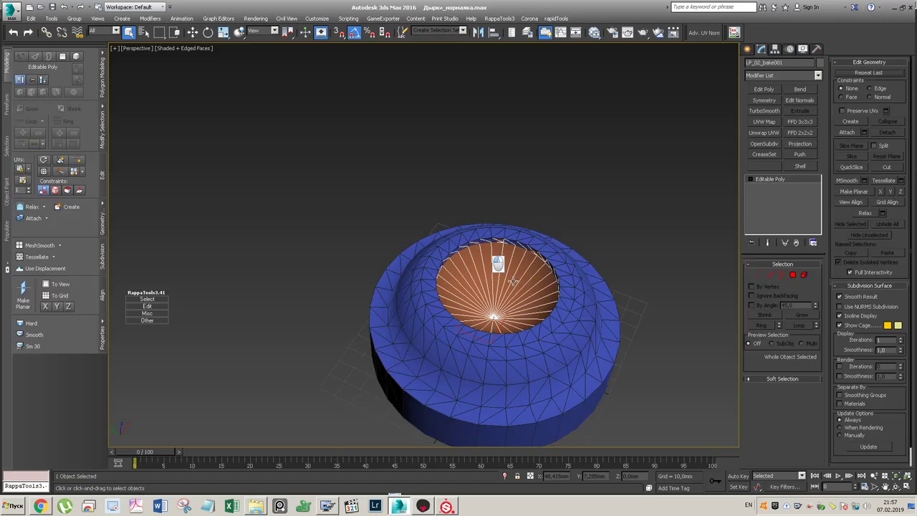
{"action": "left_click", "coordinate": [593, 321], "text": "ctrl"}
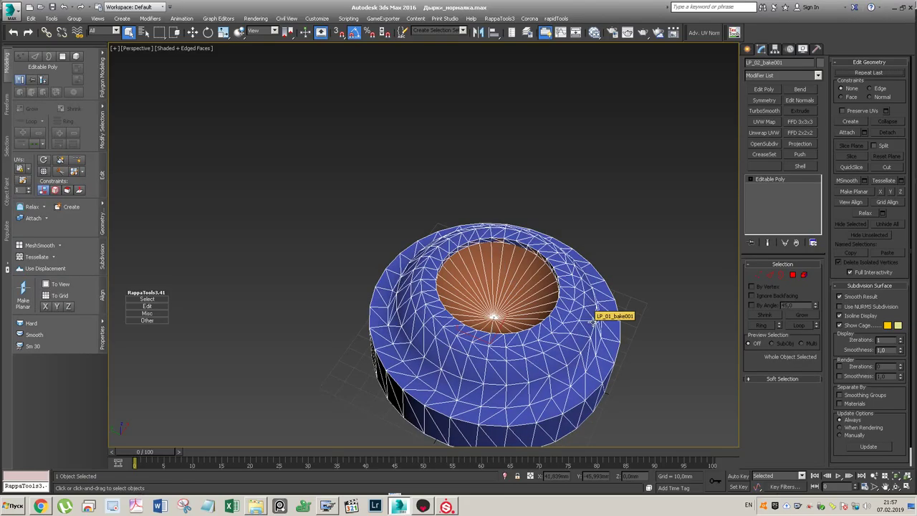
{"action": "left_click", "coordinate": [556, 346]}
{"action": "key", "text": "alt+q"}
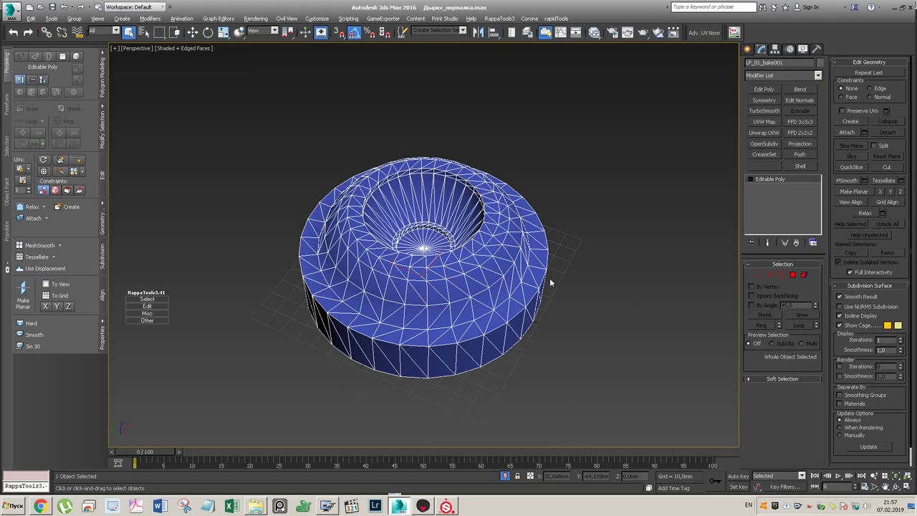
- Go to edge level on LP_01_bake001 and select the diagonal edge of the front quad on the flat outer rim
{"action": "key", "text": "t"}
{"action": "middle_click_drag", "start_coordinate": [493, 320], "coordinate": [417, 304], "text": "alt"}
{"action": "scroll", "coordinate": [417, 304], "scroll_direction": "up", "scroll_amount": 3}
{"action": "scroll", "coordinate": [417, 304], "scroll_direction": "up", "scroll_amount": 4}
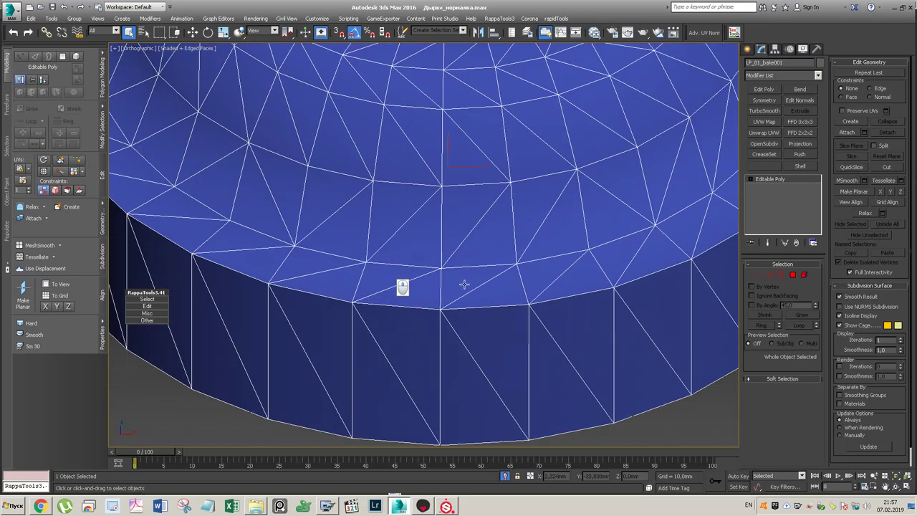
{"action": "scroll", "coordinate": [464, 285], "scroll_direction": "down", "scroll_amount": 2}
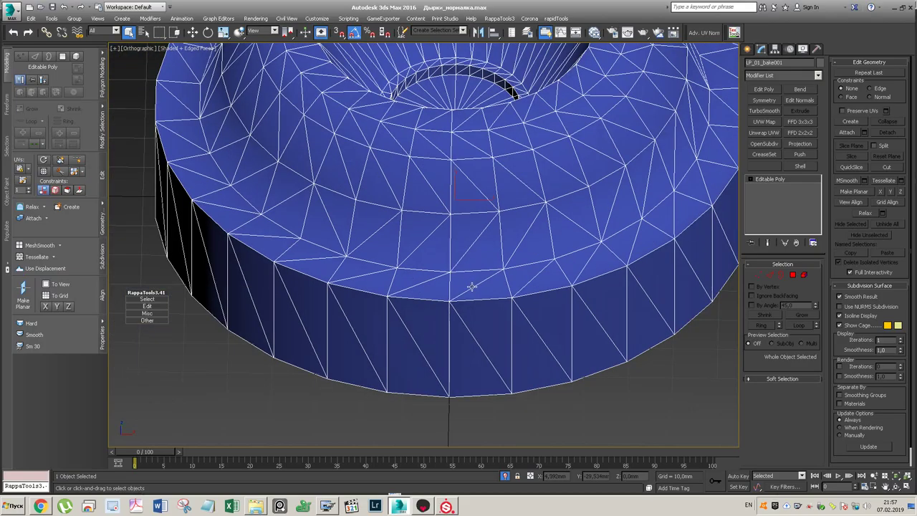
{"action": "key", "text": "2"}
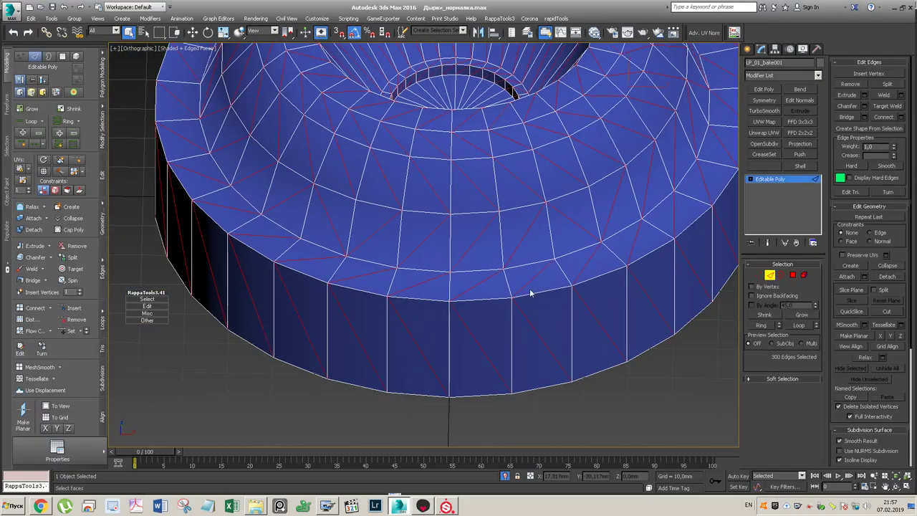
{"action": "left_click", "coordinate": [478, 281]}
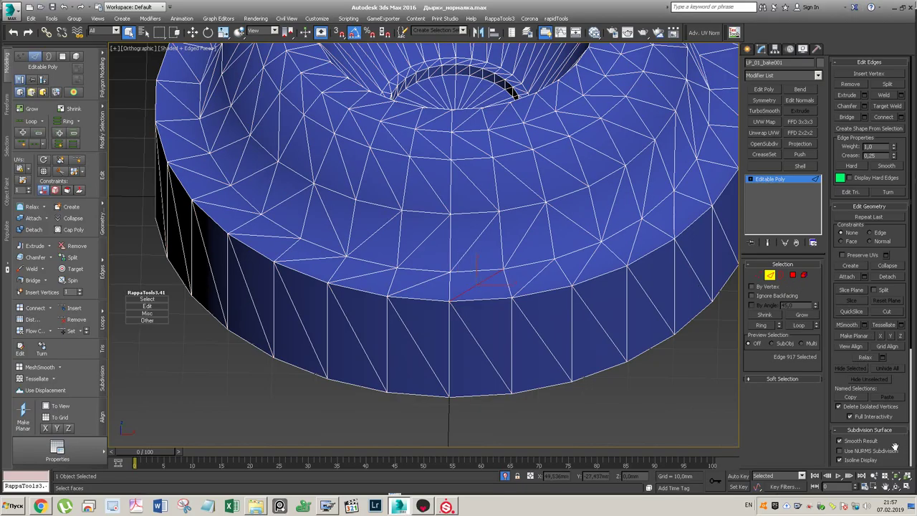
{"action": "left_click", "coordinate": [888, 192]}
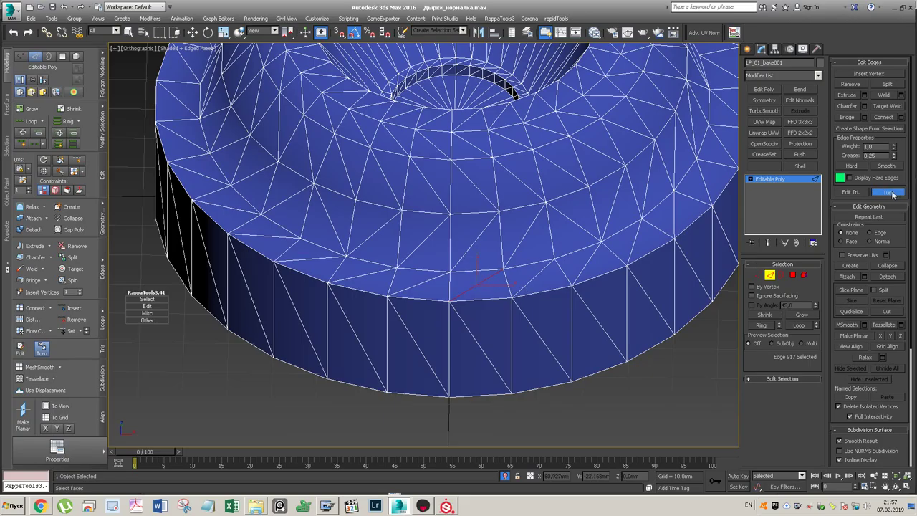
{"action": "left_click", "coordinate": [850, 192]}
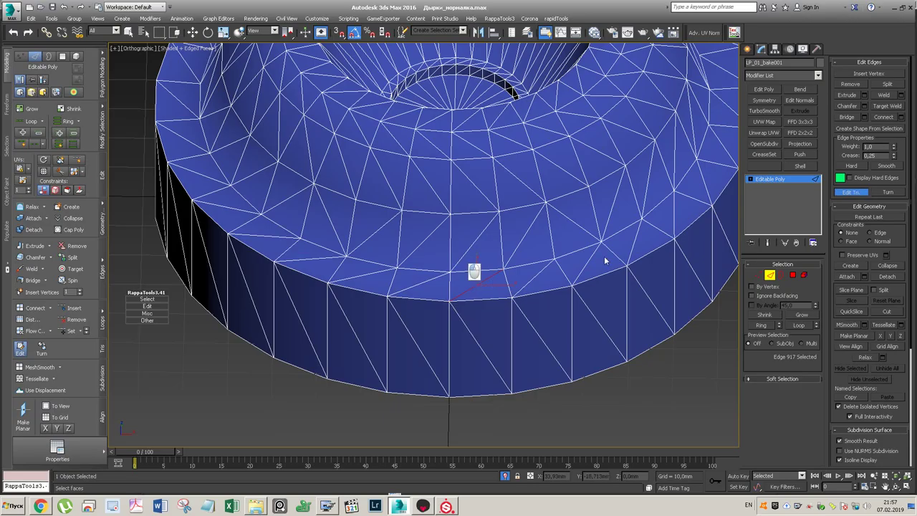
{"action": "left_click", "coordinate": [850, 192]}
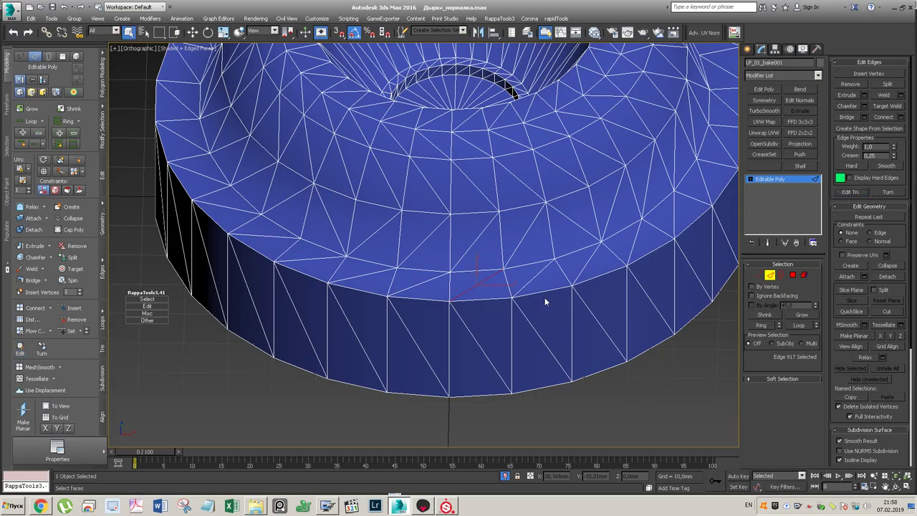
- Cut the opposite diagonal across the front rim quad and remove the original diagonal edge
{"action": "key", "text": "alt+c"}
{"action": "left_click", "coordinate": [511, 296]}
{"action": "left_click", "coordinate": [450, 273]}
{"action": "double_click", "coordinate": [492, 293]}
{"action": "right_click", "coordinate": [479, 298]}
{"action": "key", "text": "ctrl+BackSpace"}
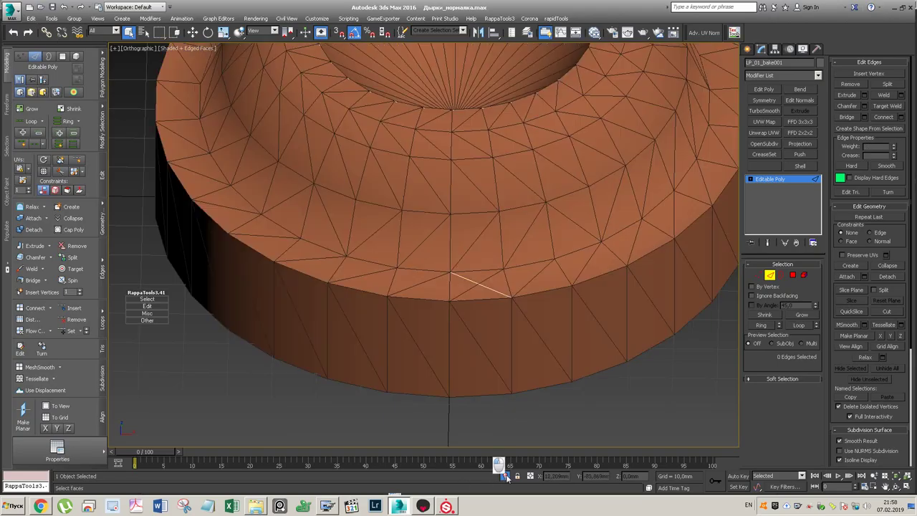
- Export the selected blue model alone over the existing LP_1_2_tri.FBX in the Normal folder
{"action": "left_click_drag", "start_coordinate": [649, 420], "coordinate": [377, 234]}
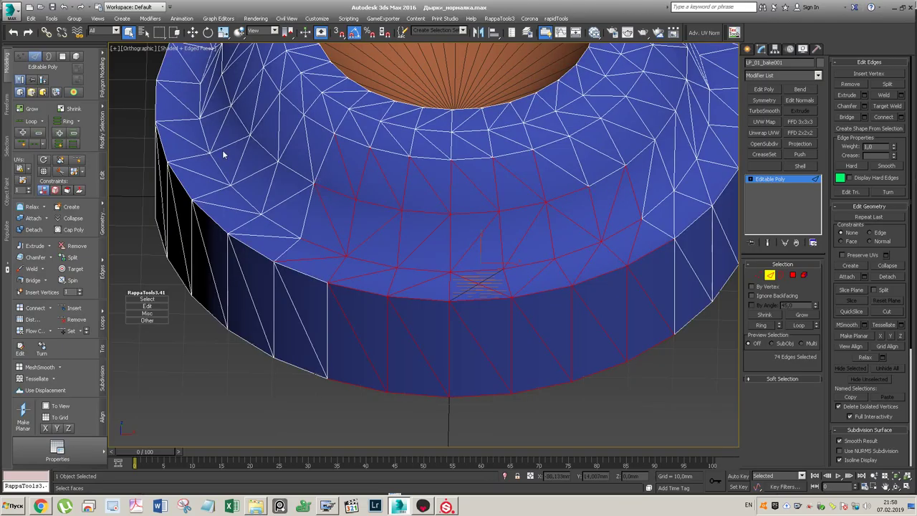
{"action": "left_click", "coordinate": [12, 10]}
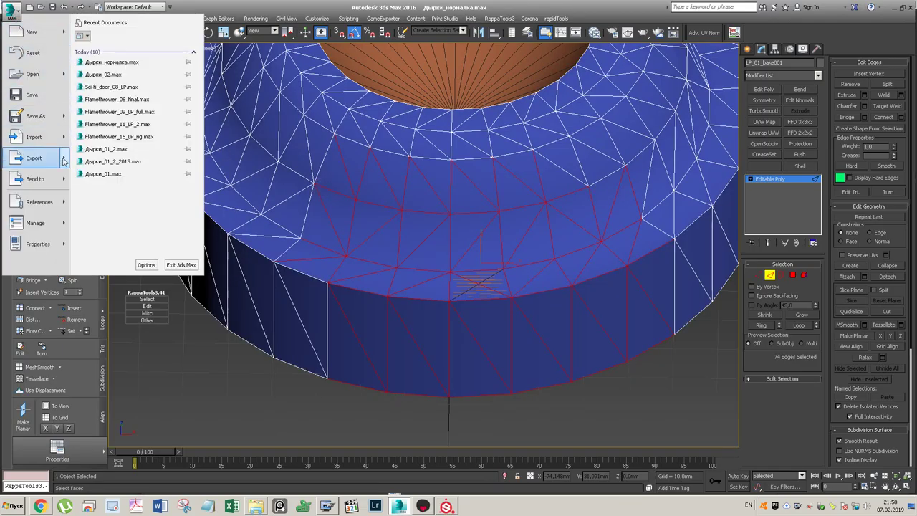
{"action": "mouse_move", "coordinate": [62, 160]}
{"action": "left_click", "coordinate": [123, 78]}
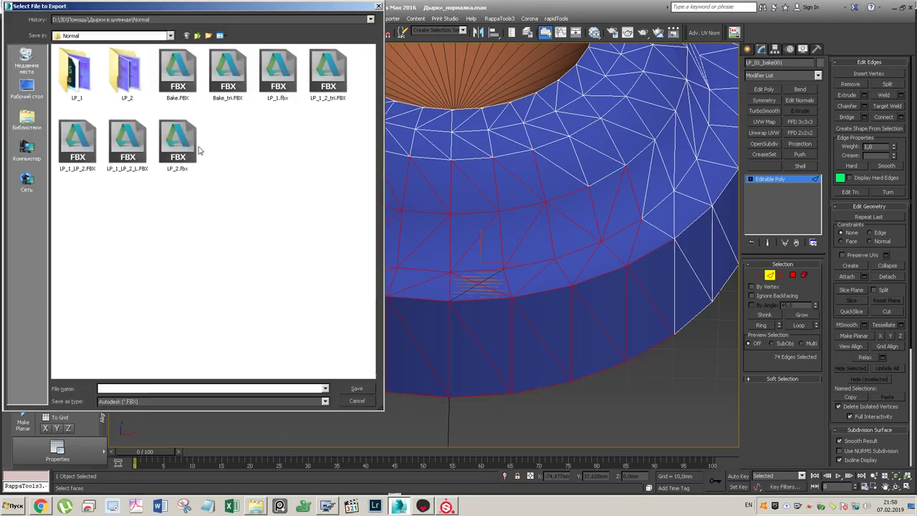
{"action": "left_click", "coordinate": [328, 73]}
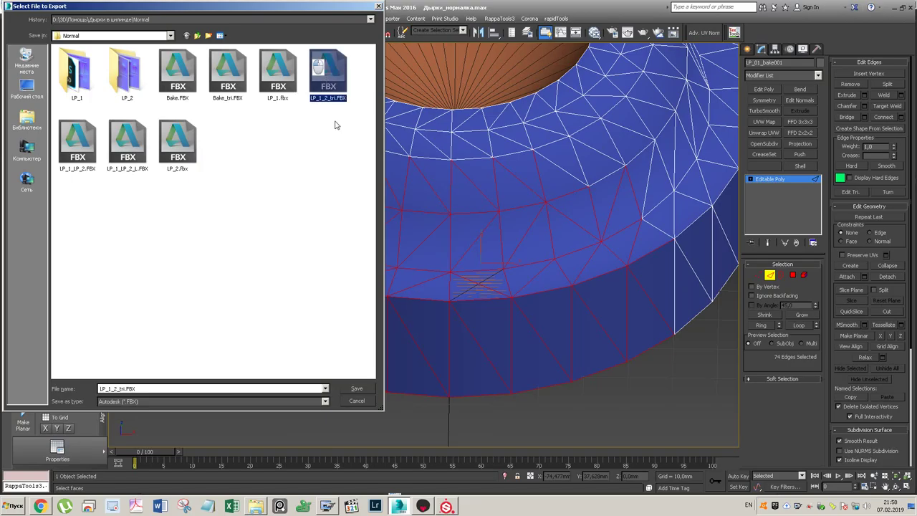
{"action": "left_click", "coordinate": [356, 388]}
{"action": "left_click", "coordinate": [477, 284]}
{"action": "left_click", "coordinate": [530, 376]}
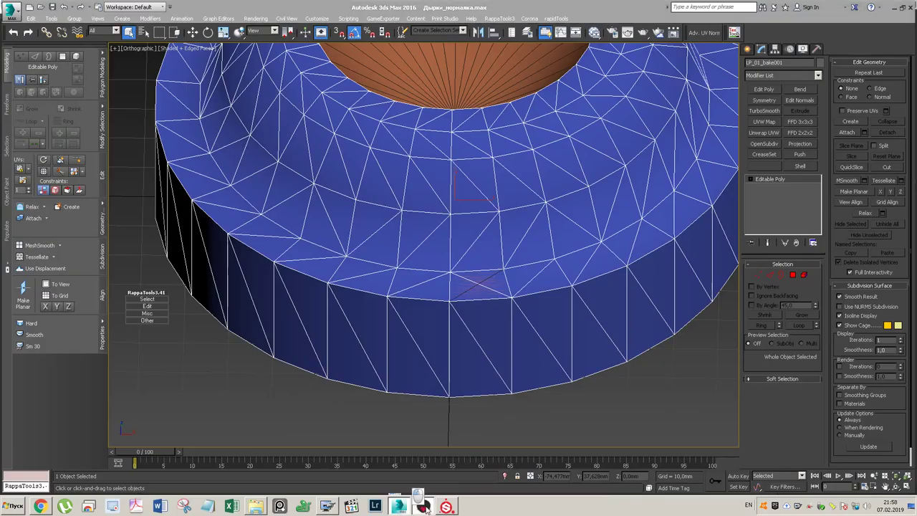
- Switch to Marmoset Toolbag and inspect the front rim shading and scene contents of the reloaded LP_1_2_tri
{"action": "left_click", "coordinate": [424, 506]}
{"action": "left_click_drag", "start_coordinate": [560, 234], "coordinate": [517, 229], "text": "alt"}
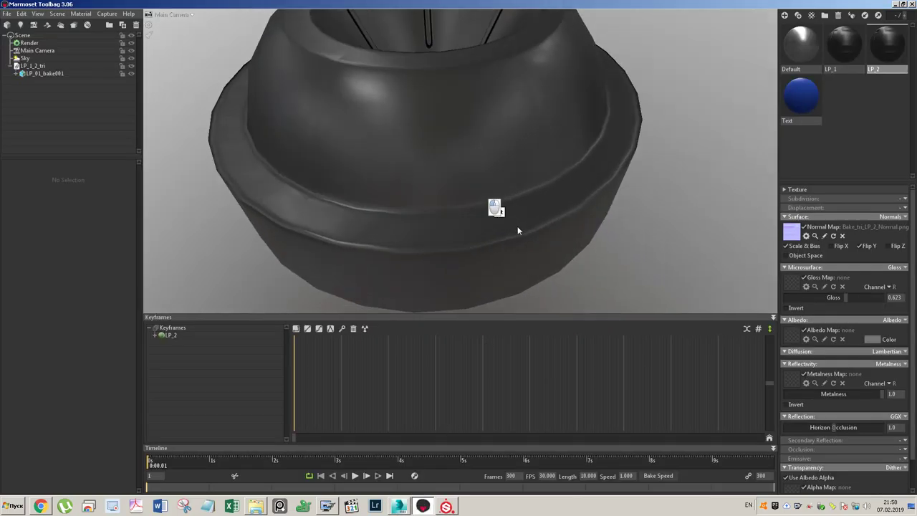
{"action": "scroll", "coordinate": [519, 225], "scroll_direction": "down", "scroll_amount": 5}
{"action": "scroll", "coordinate": [526, 221], "scroll_direction": "down", "scroll_amount": 6}
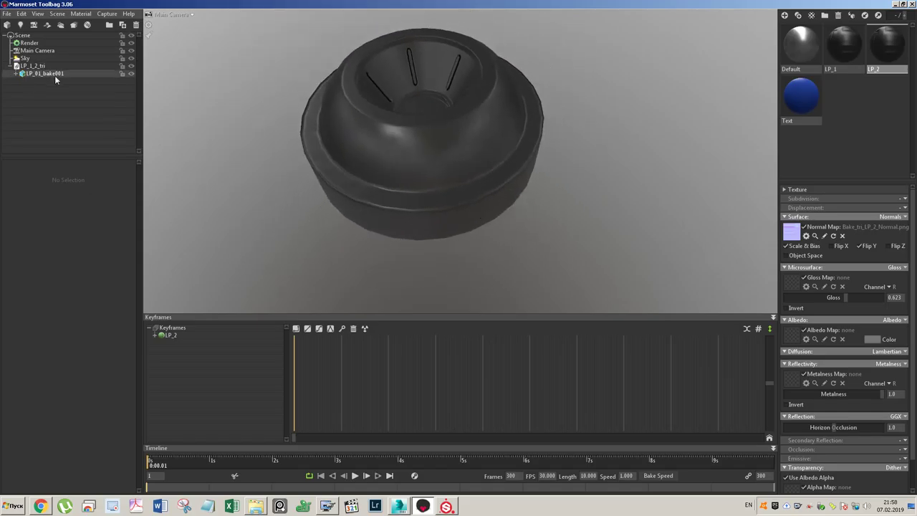
- Switch to 3ds Max, select both low-poly models and export them over the existing LP_1_2_tri.FBX
{"action": "left_click", "coordinate": [399, 506]}
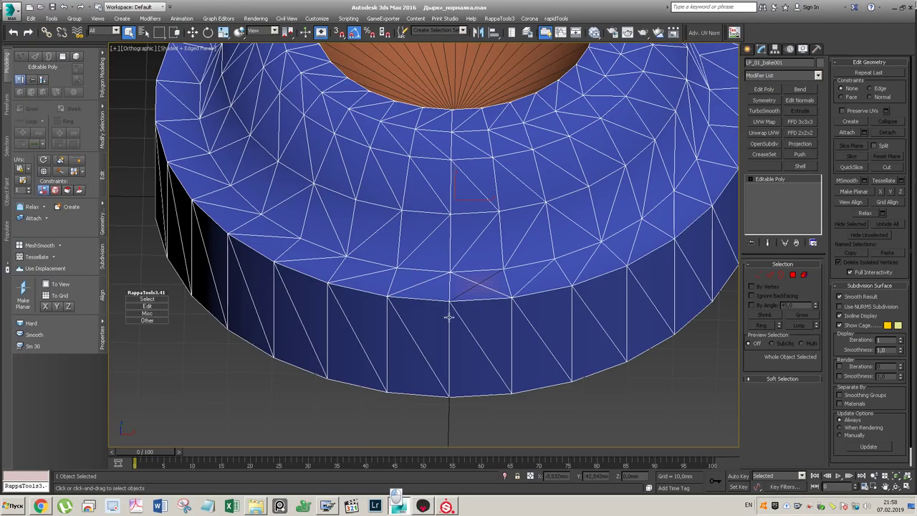
{"action": "scroll", "coordinate": [469, 283], "scroll_direction": "down", "scroll_amount": 5}
{"action": "left_click_drag", "start_coordinate": [643, 100], "coordinate": [591, 138]}
{"action": "left_click", "coordinate": [12, 9]}
{"action": "mouse_move", "coordinate": [33, 158]}
{"action": "left_click", "coordinate": [100, 71]}
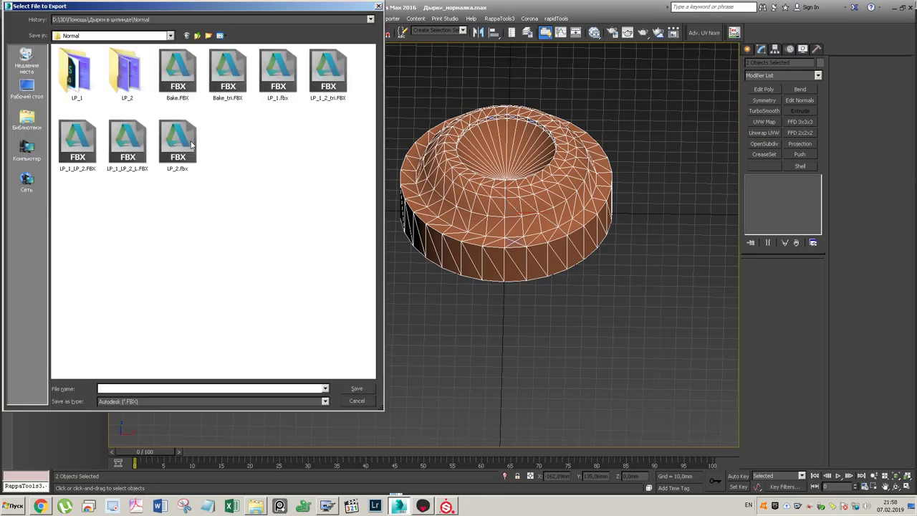
{"action": "left_click", "coordinate": [333, 80]}
{"action": "left_click", "coordinate": [353, 388]}
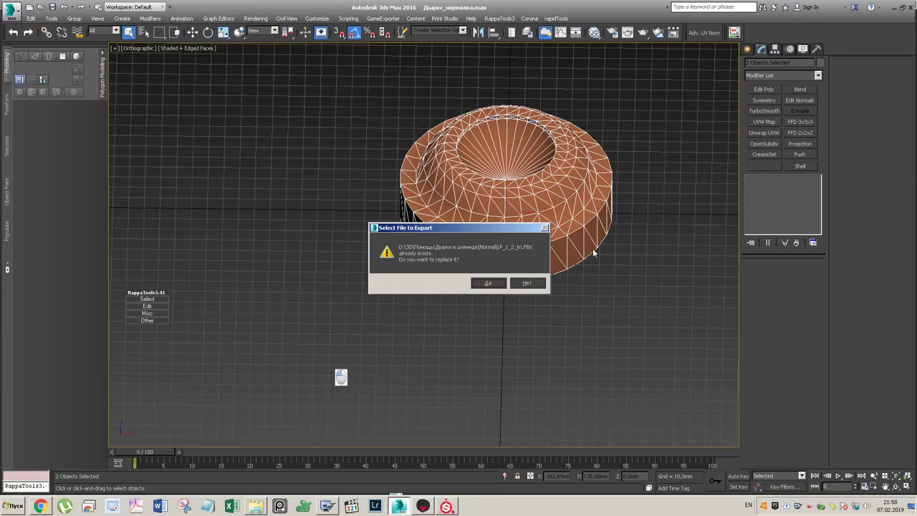
{"action": "left_click", "coordinate": [489, 283]}
{"action": "left_click", "coordinate": [527, 373]}
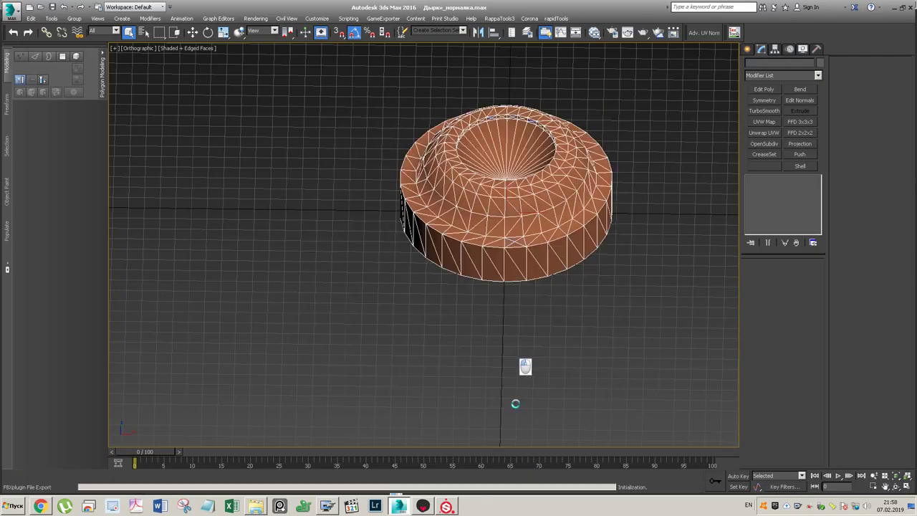
- Switch to Marmoset Toolbag and inspect the rim shading around the turned diagonal in the updated models
{"action": "left_click", "coordinate": [424, 506]}
{"action": "left_click_drag", "start_coordinate": [408, 167], "coordinate": [460, 219]}
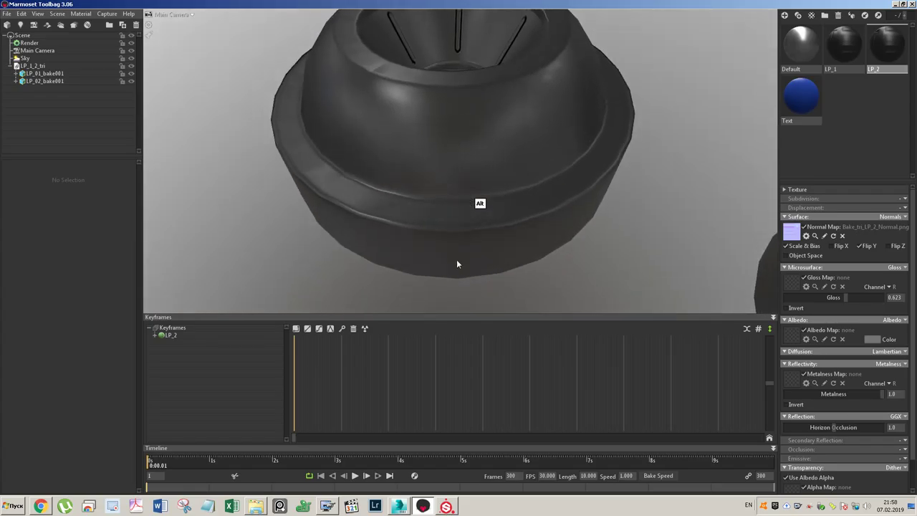
- Return to 3ds Max and isolate LP_01_bake001 again for editing its rim
{"action": "left_click", "coordinate": [399, 506]}
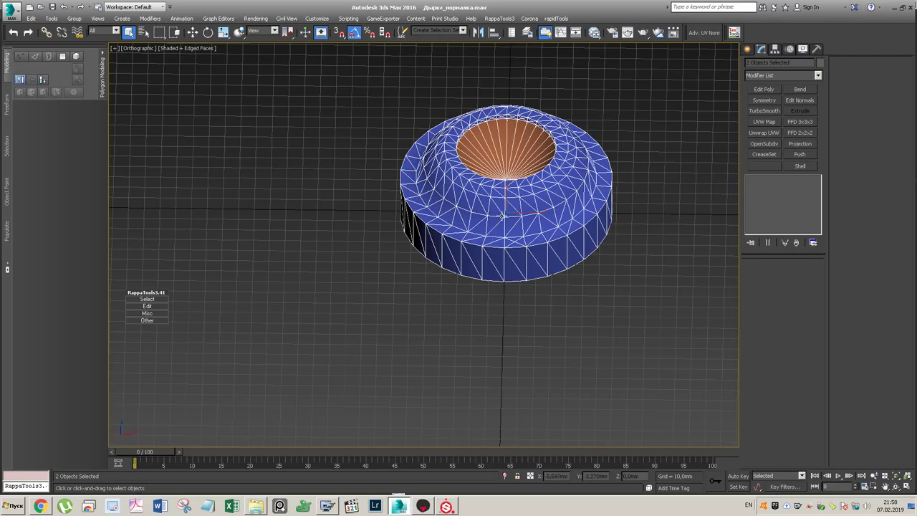
{"action": "scroll", "coordinate": [505, 231], "scroll_direction": "up", "scroll_amount": 8}
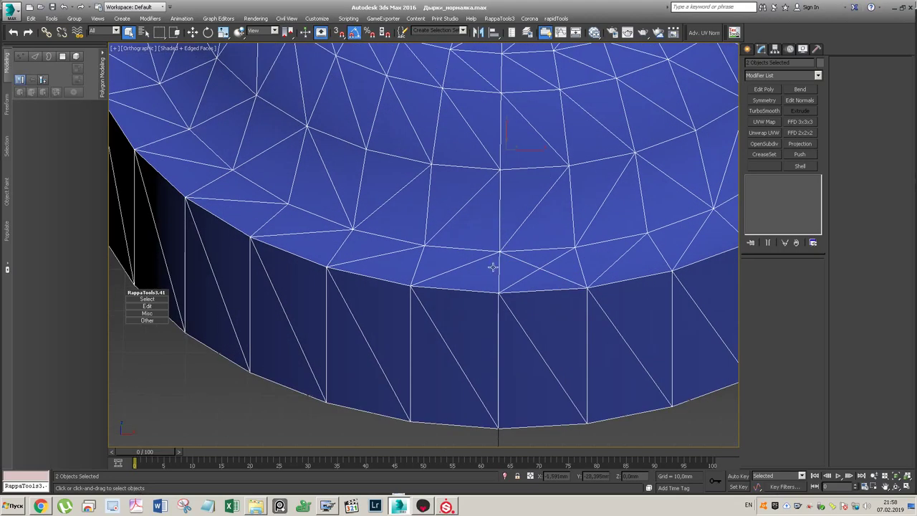
{"action": "left_click", "coordinate": [492, 266]}
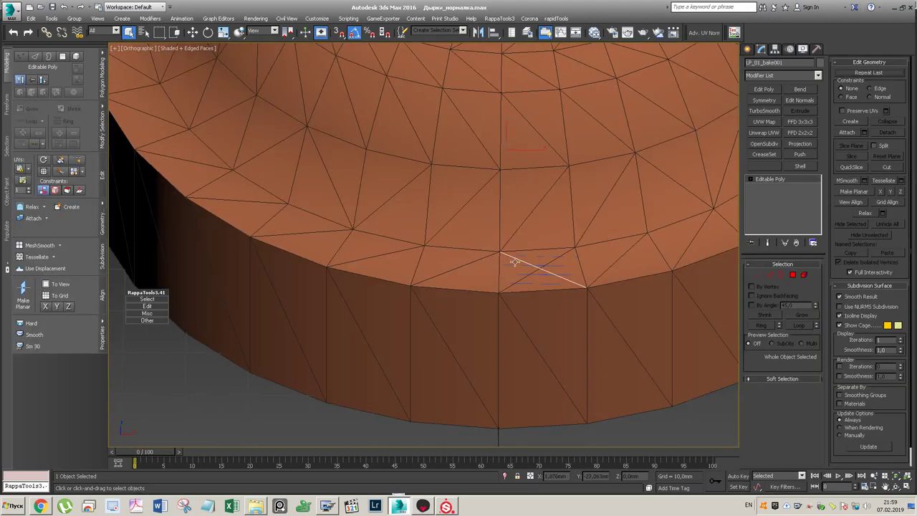
{"action": "key", "text": "alt+q"}
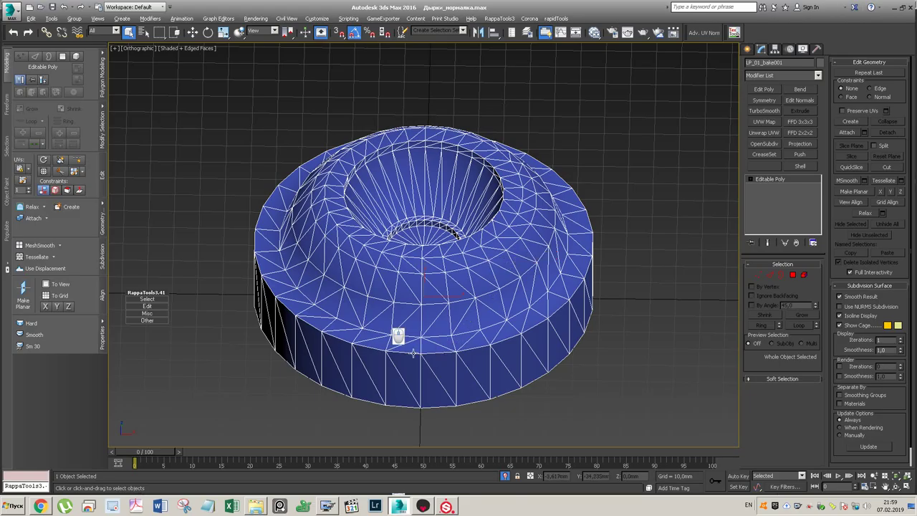
- Cut the opposite diagonal across the rim quad adjacent to the one already turned
{"action": "scroll", "coordinate": [401, 331], "scroll_direction": "up", "scroll_amount": 6}
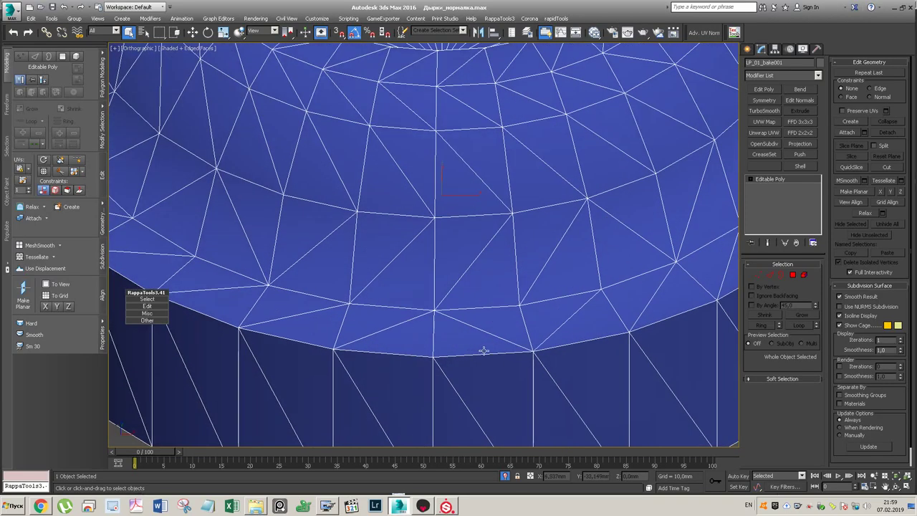
{"action": "key", "text": "alt+c"}
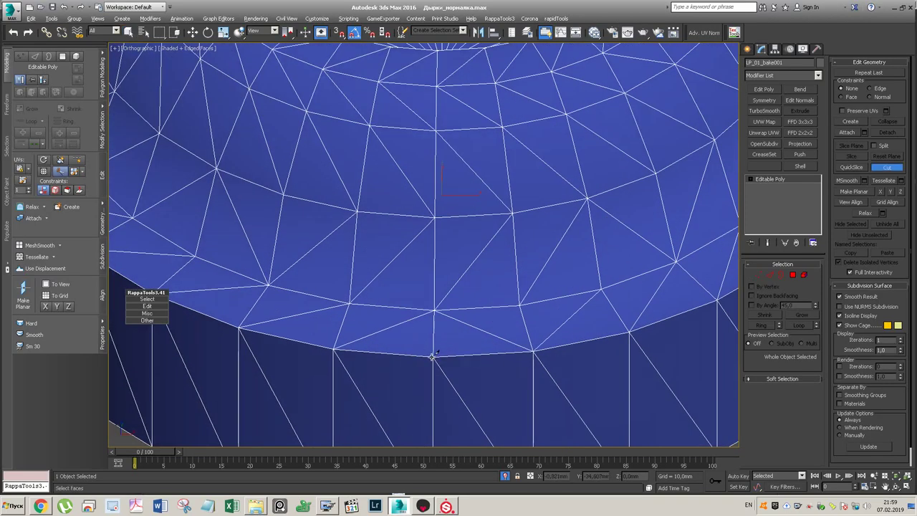
{"action": "left_click", "coordinate": [432, 356]}
{"action": "left_click", "coordinate": [350, 304]}
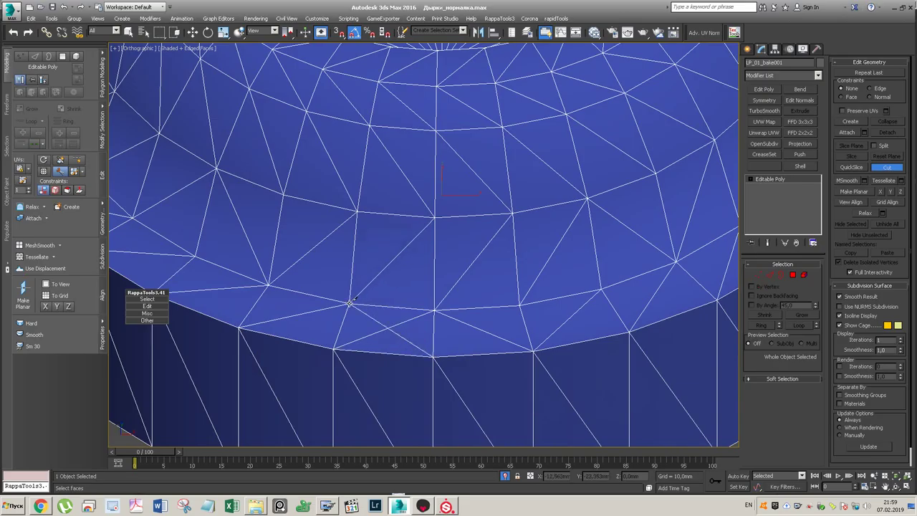
{"action": "right_click", "coordinate": [385, 307]}
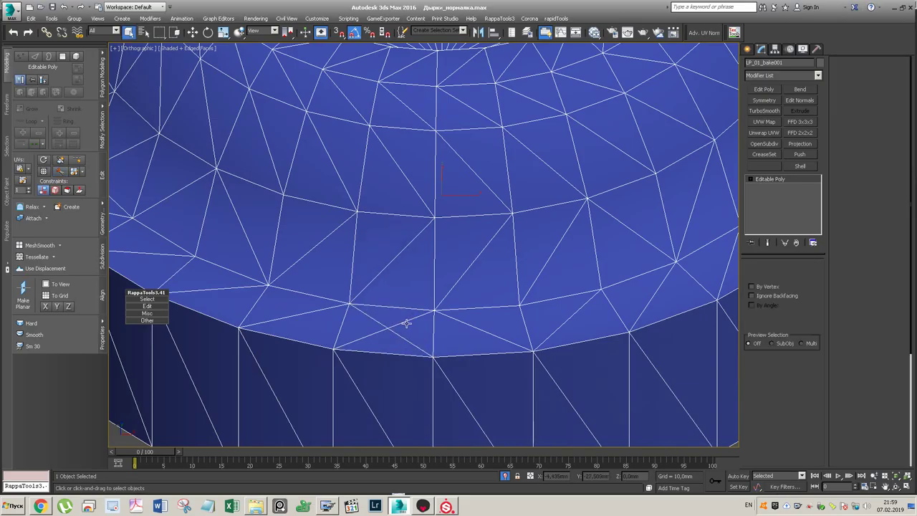
- Remove both segments of the old diagonal that crosses the new cut in the front rim quad
{"action": "key", "text": "2"}
{"action": "left_click", "coordinate": [396, 321]}
{"action": "left_click", "coordinate": [363, 338], "text": "ctrl"}
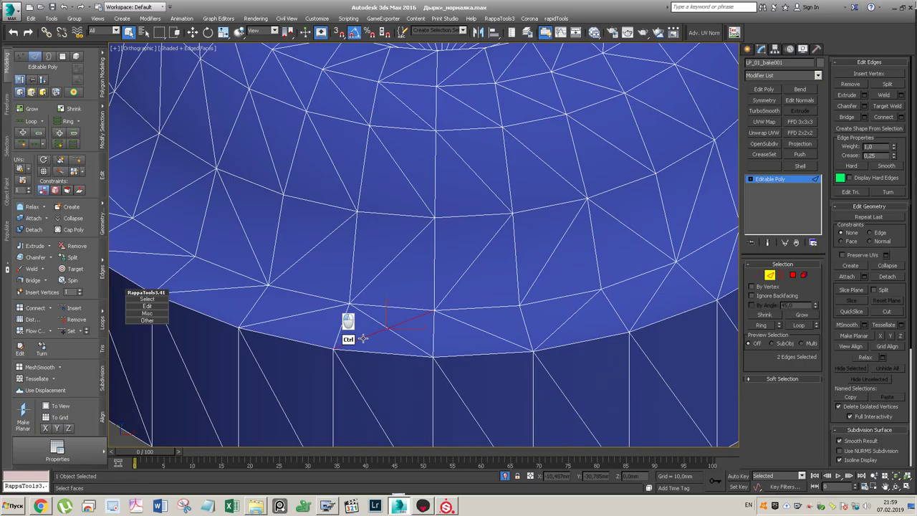
{"action": "left_click", "coordinate": [486, 356]}
{"action": "scroll", "coordinate": [496, 333], "scroll_direction": "down", "scroll_amount": 5}
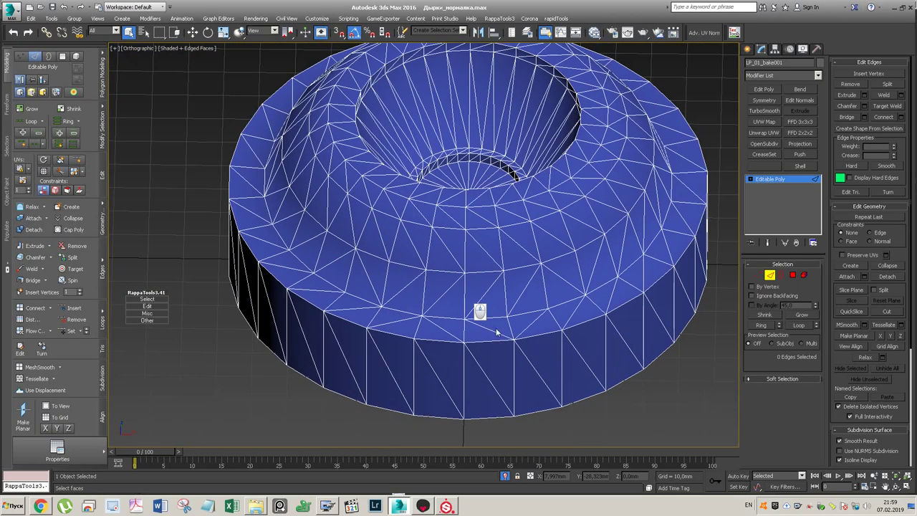
- End isolation, select both low-poly models and export them over the existing LP_1_2_tri.FBX
{"action": "scroll", "coordinate": [496, 332], "scroll_direction": "down", "scroll_amount": 4}
{"action": "left_click", "coordinate": [505, 475]}
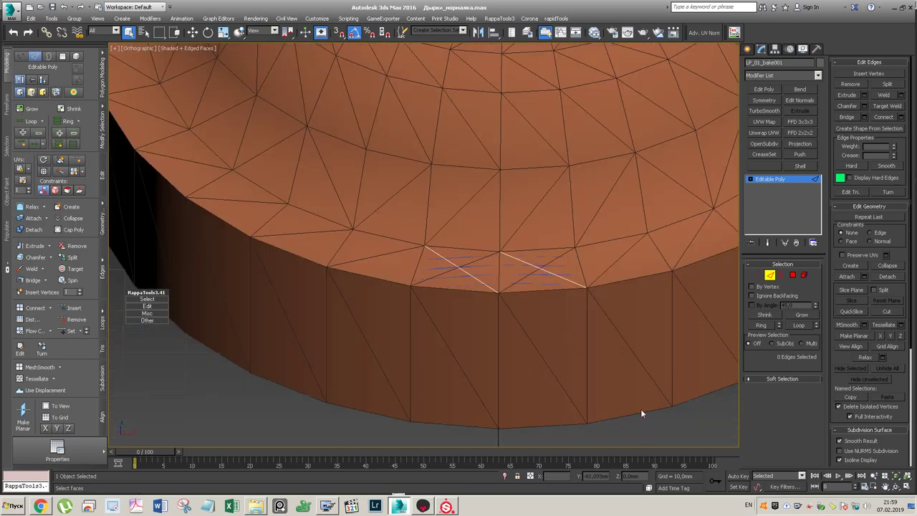
{"action": "key", "text": "2"}
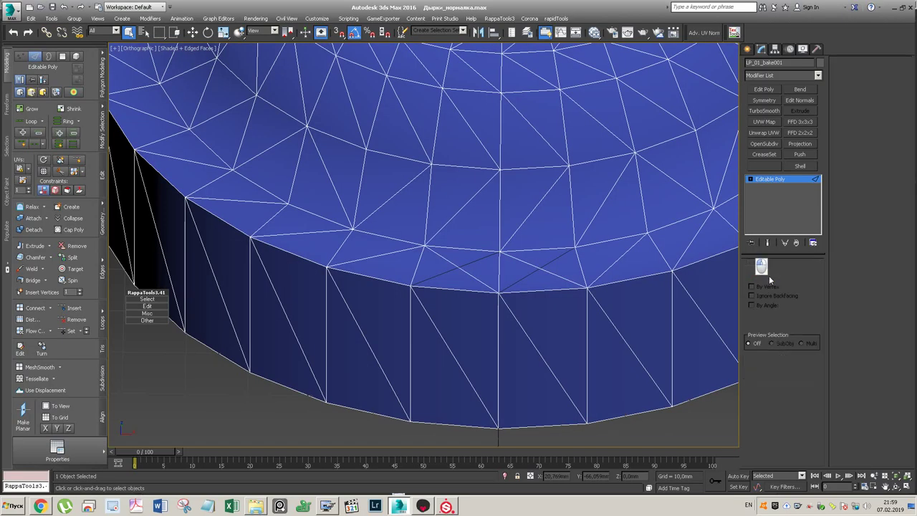
{"action": "key", "text": "ctrl+a"}
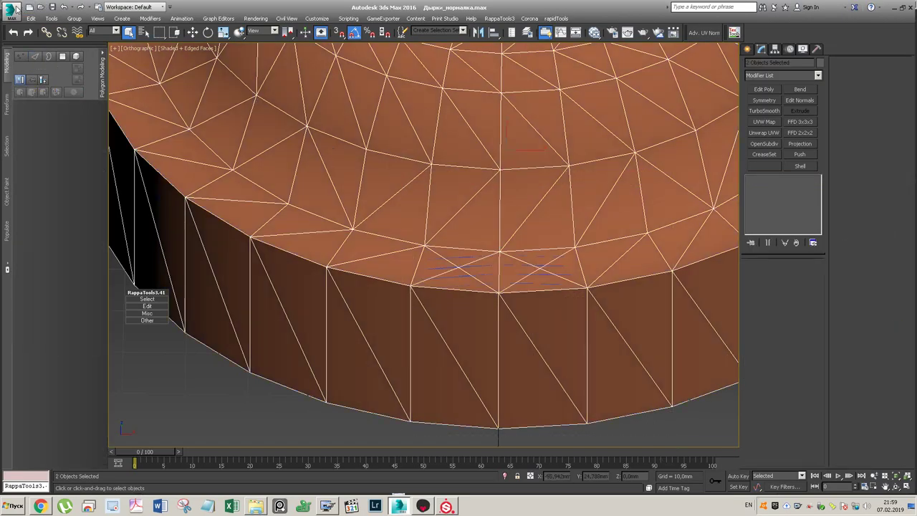
{"action": "left_click", "coordinate": [12, 10]}
{"action": "mouse_move", "coordinate": [63, 153]}
{"action": "left_click", "coordinate": [121, 90]}
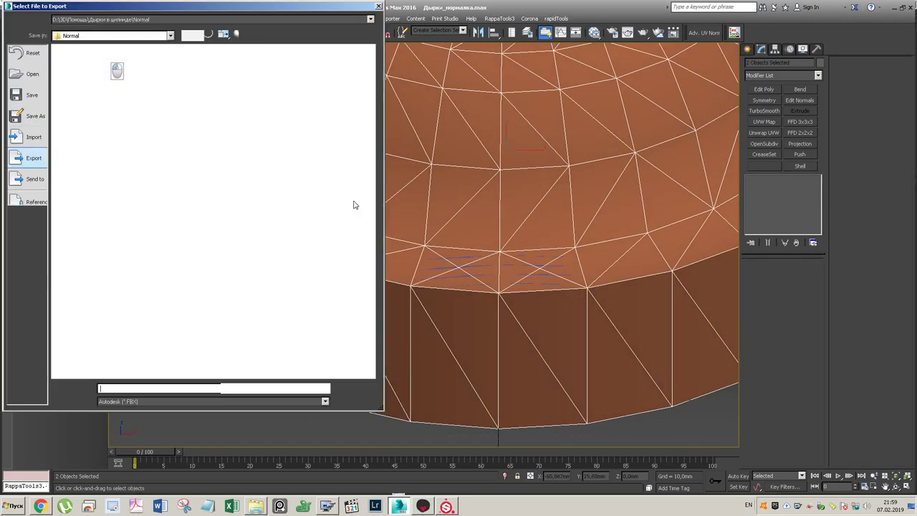
{"action": "left_click", "coordinate": [324, 80]}
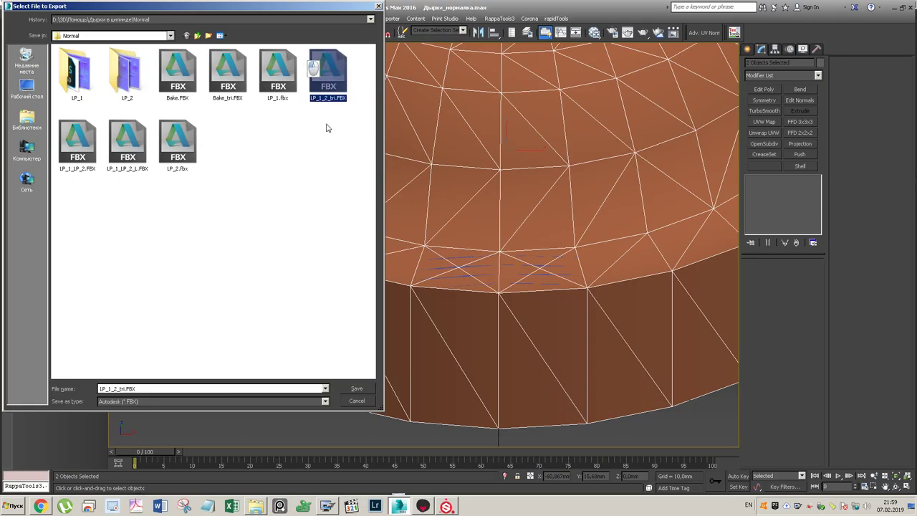
{"action": "left_click", "coordinate": [356, 388]}
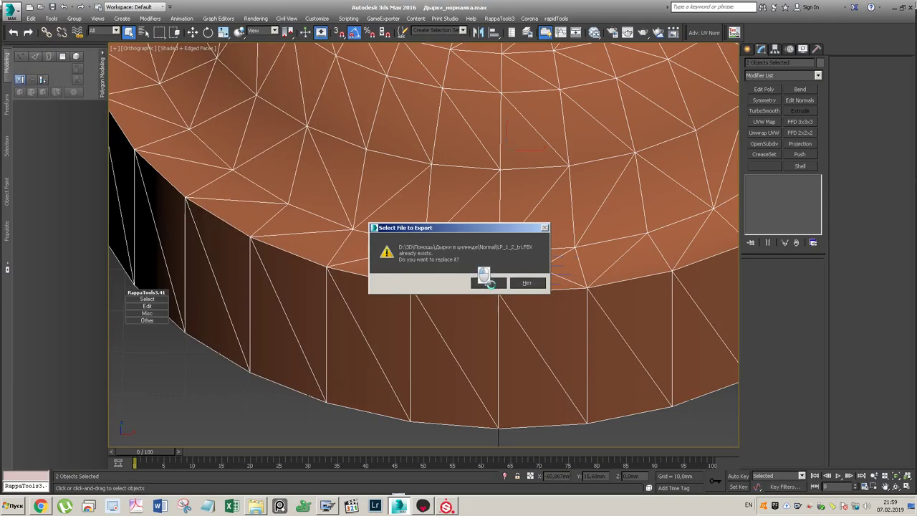
{"action": "left_click", "coordinate": [487, 282]}
{"action": "left_click", "coordinate": [516, 381]}
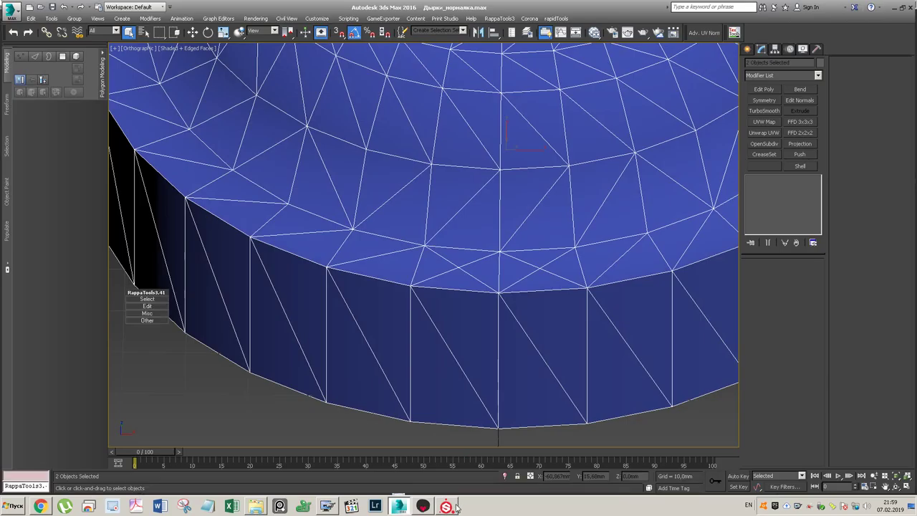
- Switch to Marmoset Toolbag and examine the rim shading around the two turned diagonals
{"action": "left_click", "coordinate": [423, 506]}
{"action": "left_click_drag", "start_coordinate": [507, 219], "coordinate": [532, 232], "text": "alt"}
{"action": "scroll", "coordinate": [329, 204], "scroll_direction": "up", "scroll_amount": 6}
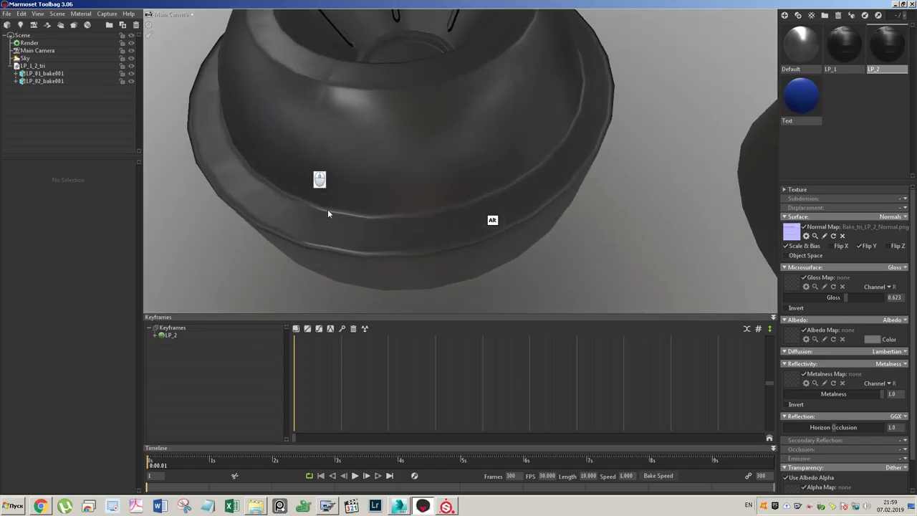
{"action": "left_click_drag", "start_coordinate": [307, 209], "coordinate": [403, 187], "text": "alt"}
- Return to 3ds Max, select LP_01_bake001 beneath the overlapping model and isolate it
{"action": "left_click", "coordinate": [399, 506]}
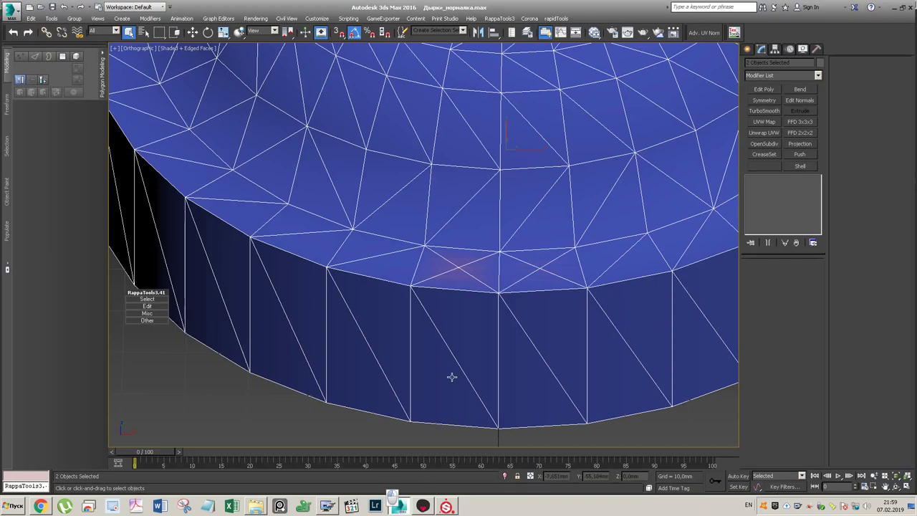
{"action": "scroll", "coordinate": [471, 254], "scroll_direction": "down", "scroll_amount": 2}
{"action": "scroll", "coordinate": [470, 254], "scroll_direction": "down", "scroll_amount": 3}
{"action": "left_click", "coordinate": [485, 289]}
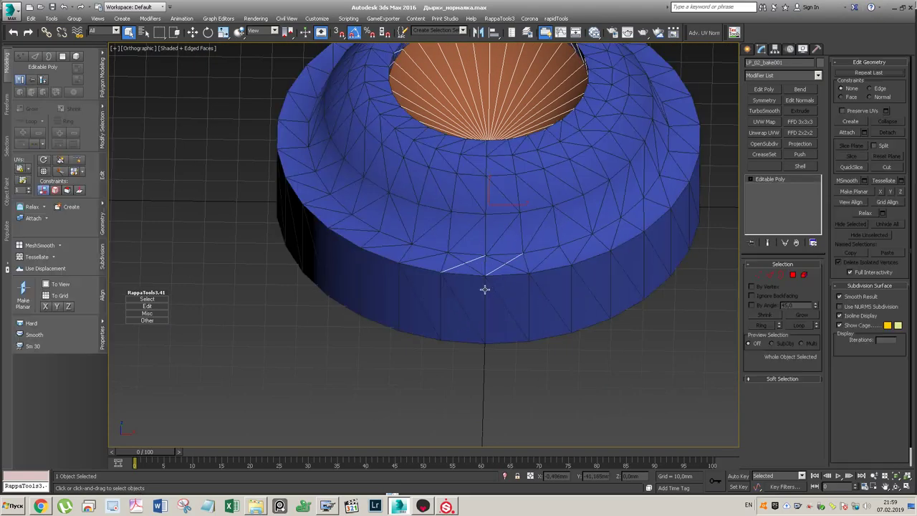
{"action": "key", "text": "alt+q"}
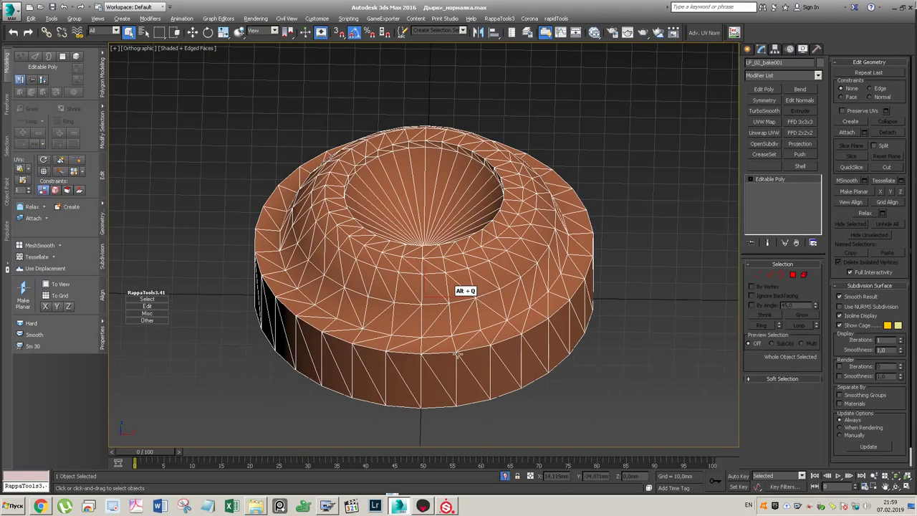
{"action": "left_click", "coordinate": [506, 475]}
{"action": "left_click", "coordinate": [456, 124]}
{"action": "key", "text": "alt+q"}
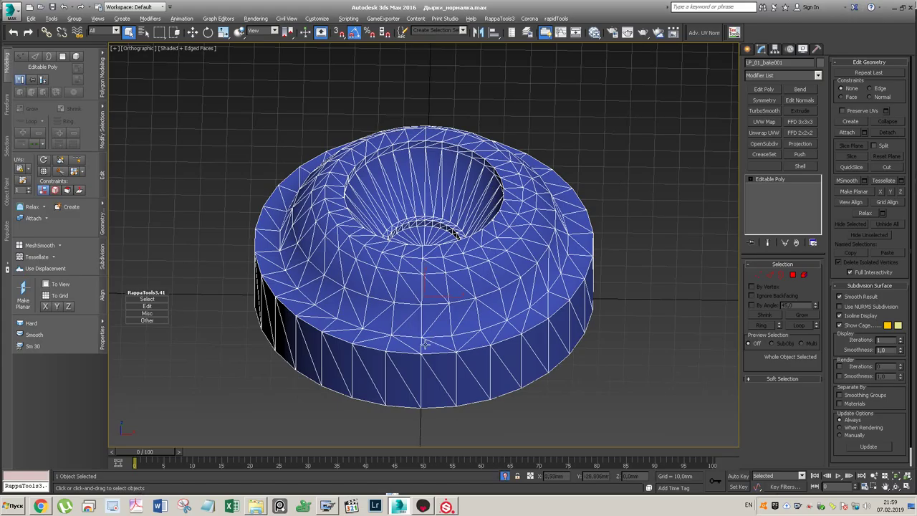
- Cut the opposite diagonal across the front rim quad just right of the centre edge
{"action": "scroll", "coordinate": [428, 341], "scroll_direction": "up", "scroll_amount": 4}
{"action": "key", "text": "alt+c"}
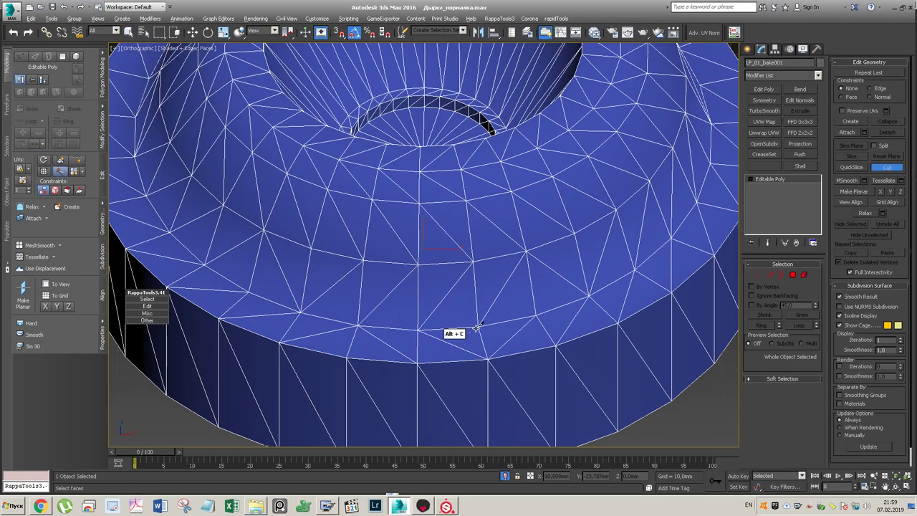
{"action": "left_click", "coordinate": [416, 362]}
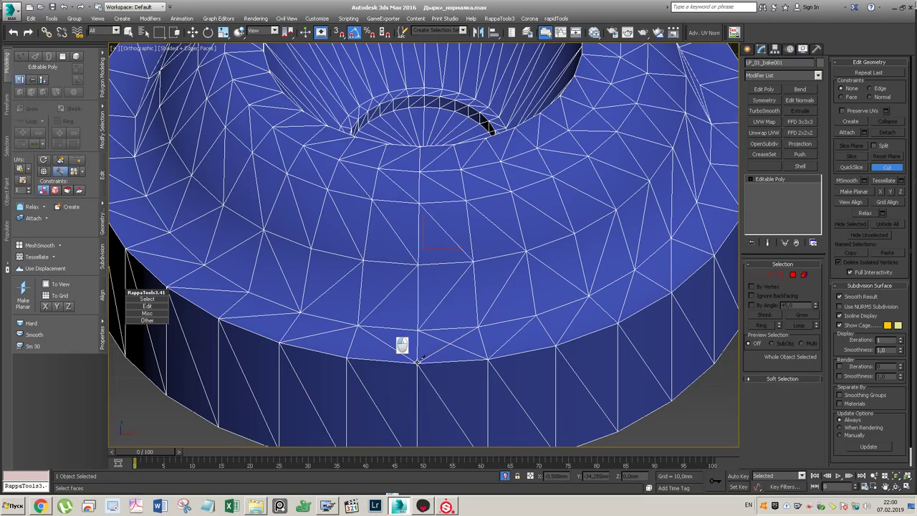
{"action": "left_click", "coordinate": [514, 347]}
{"action": "right_click", "coordinate": [467, 341]}
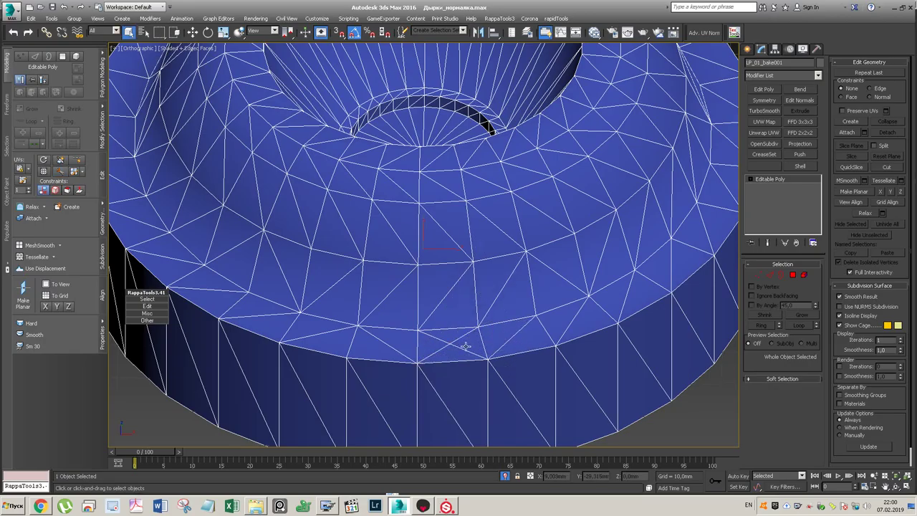
- Remove both segments of the previous diagonal from that rim quad and leave edge editing
{"action": "key", "text": "2"}
{"action": "left_click", "coordinate": [461, 348]}
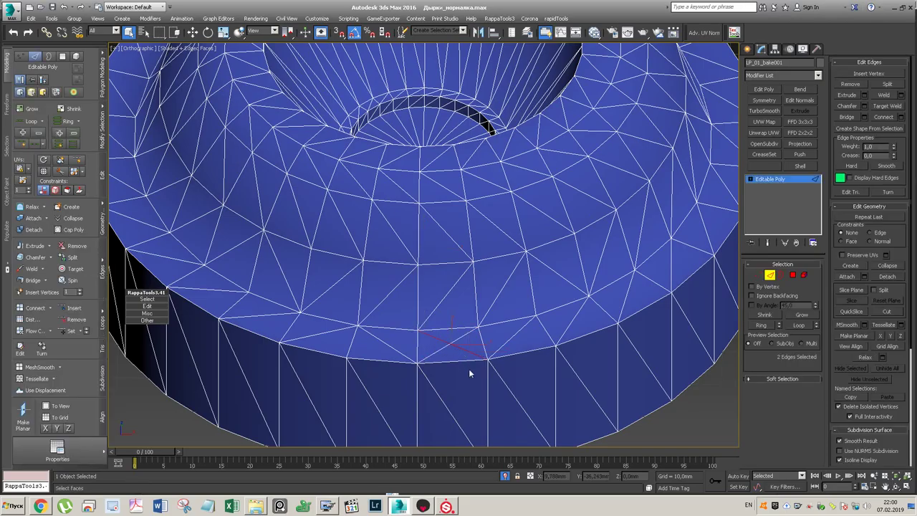
{"action": "key", "text": "ctrl+BackSpace"}
{"action": "scroll", "coordinate": [486, 283], "scroll_direction": "down", "scroll_amount": 5}
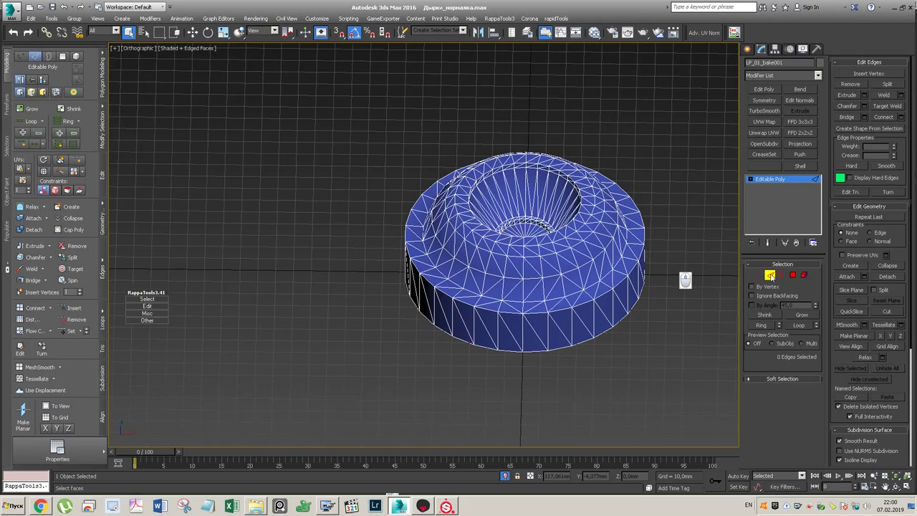
{"action": "left_click", "coordinate": [770, 275]}
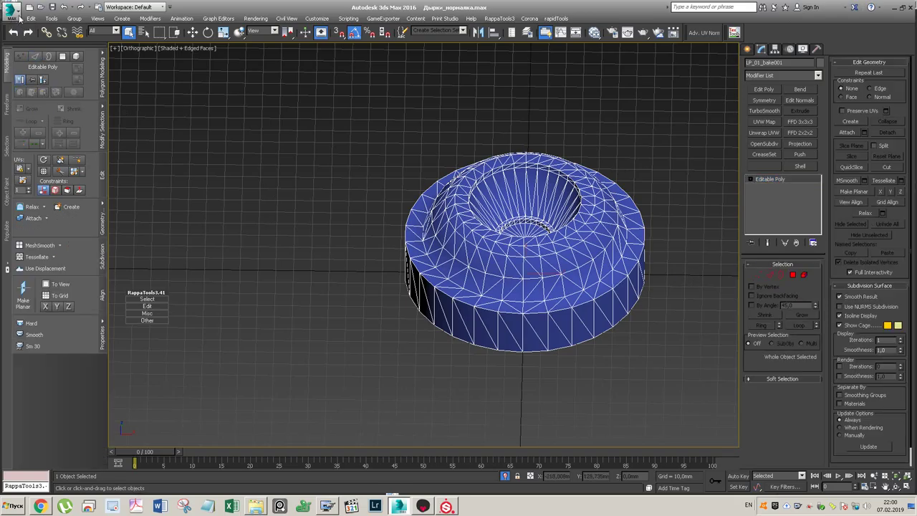
- Export only the isolated LP_01_bake001 over LP_1_2_tri.FBX, keeping the current FBX options
{"action": "left_click", "coordinate": [10, 11]}
{"action": "left_click", "coordinate": [121, 91]}
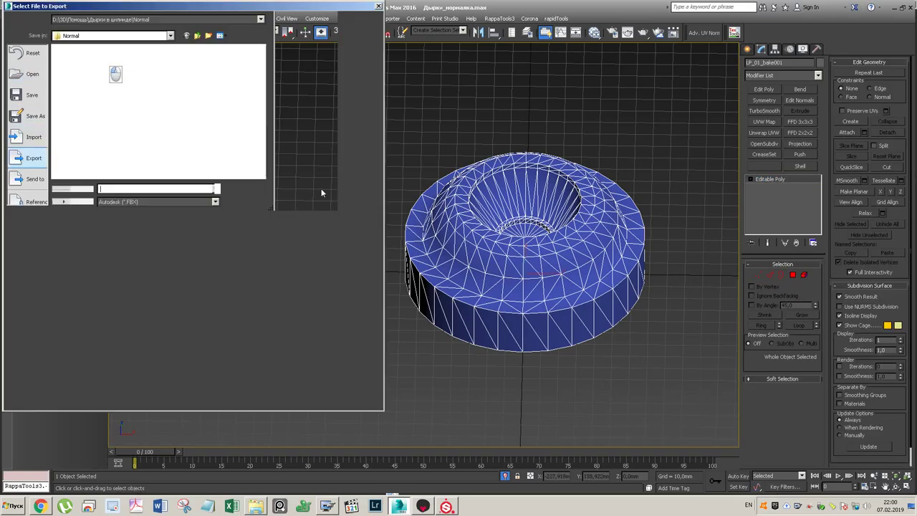
{"action": "left_click", "coordinate": [327, 83]}
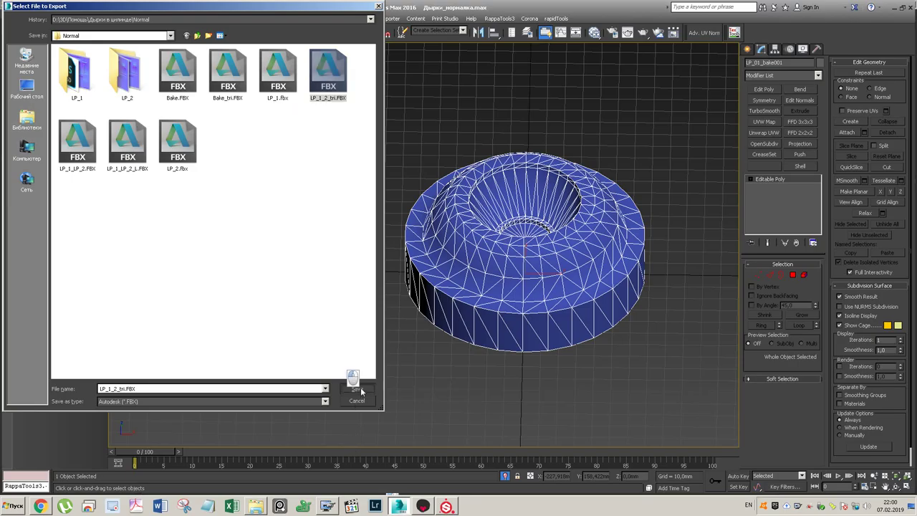
{"action": "left_click", "coordinate": [357, 388]}
{"action": "left_click", "coordinate": [485, 284]}
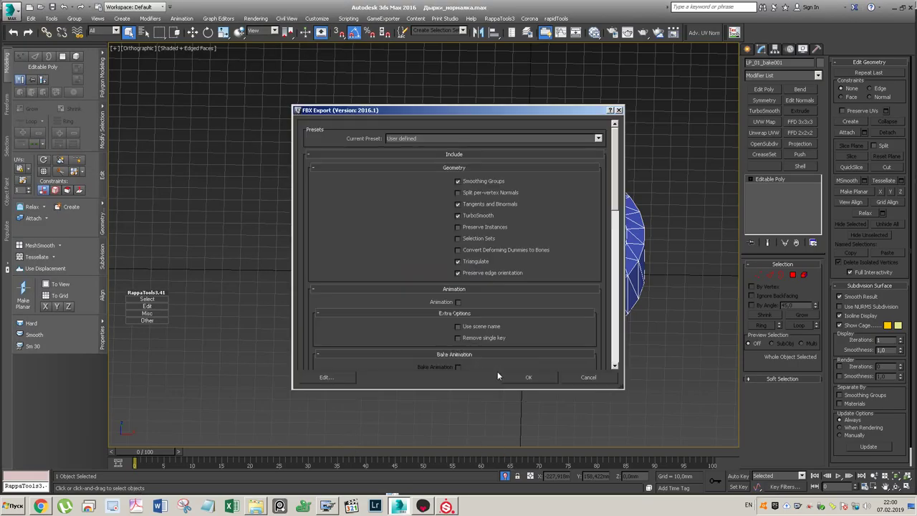
{"action": "left_click", "coordinate": [528, 319]}
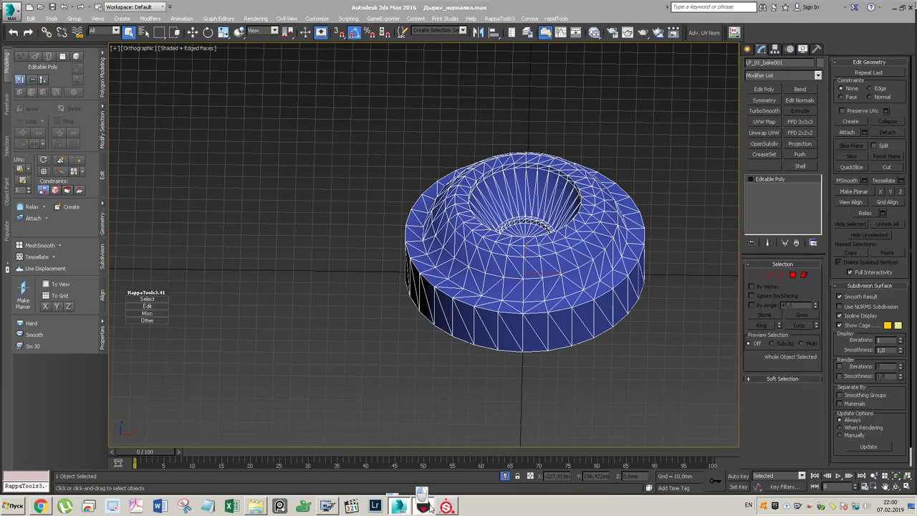
- Check the rim shading of the re-exported single model in Marmoset Toolbag and go back to 3ds Max
{"action": "left_click", "coordinate": [423, 506]}
{"action": "left_click_drag", "start_coordinate": [494, 240], "coordinate": [462, 173], "text": "alt"}
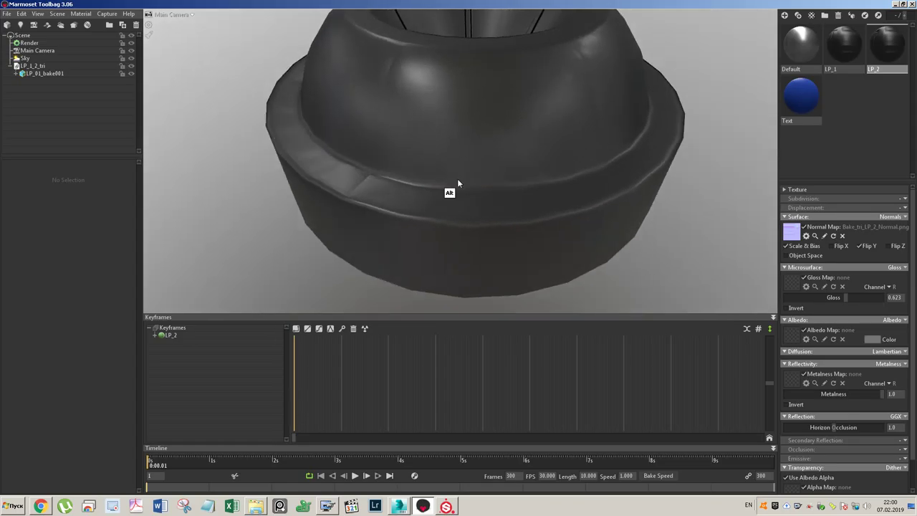
{"action": "left_click", "coordinate": [402, 507]}
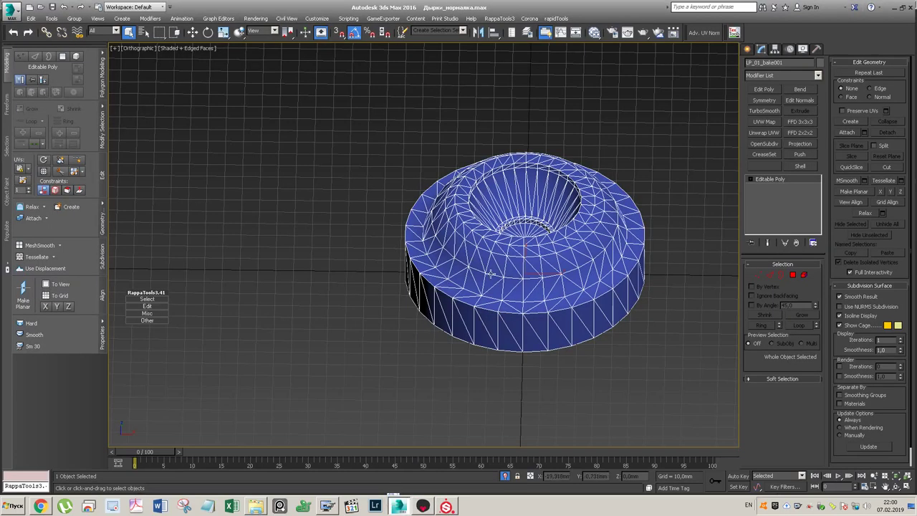
- Cut a diagonal across the rim quad right of centre, from its inner centre vertex to the outer right vertex
{"action": "scroll", "coordinate": [534, 312], "scroll_direction": "up", "scroll_amount": 5}
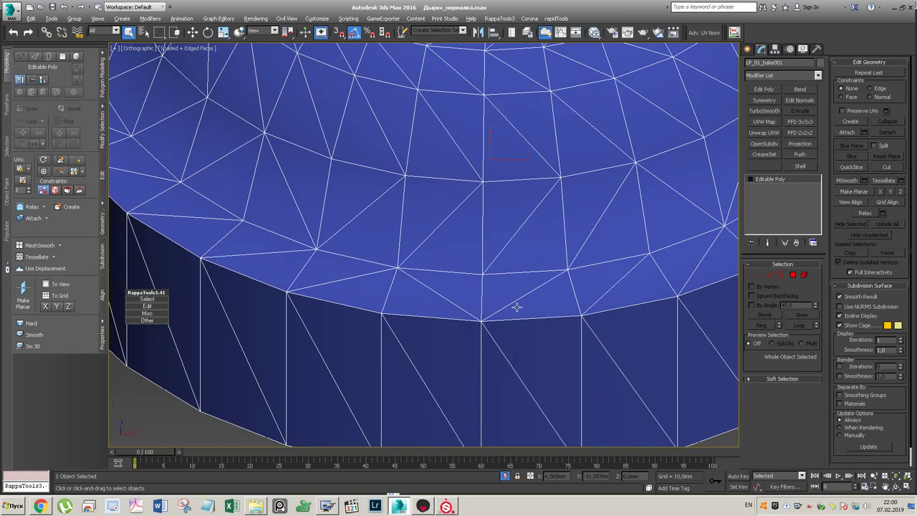
{"action": "key", "text": "alt+c"}
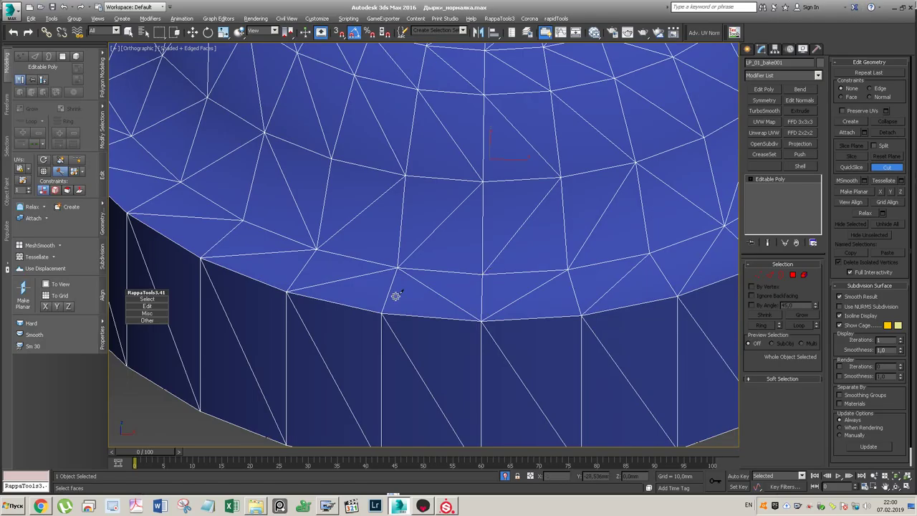
{"action": "left_click", "coordinate": [383, 313]}
{"action": "right_click", "coordinate": [453, 310]}
{"action": "left_click", "coordinate": [484, 273]}
{"action": "right_click", "coordinate": [580, 312]}
{"action": "right_click", "coordinate": [598, 280]}
{"action": "left_click", "coordinate": [568, 294]}
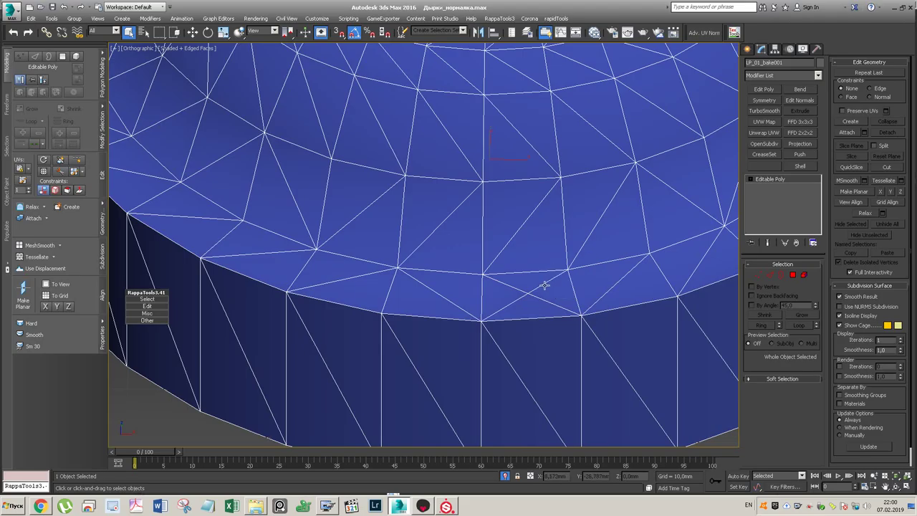
- Remove both segments of the diagonal that the new cut crosses in the right-of-centre rim quad
{"action": "key", "text": "2"}
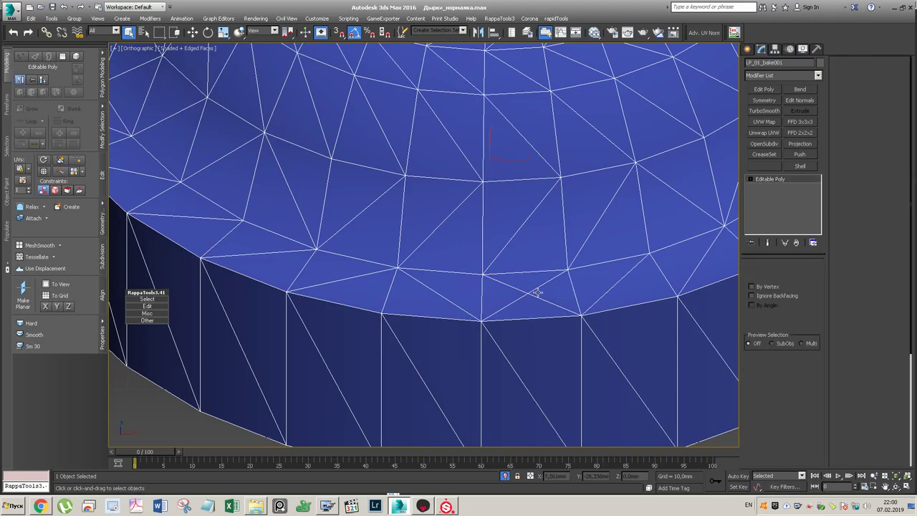
{"action": "left_click", "coordinate": [537, 286]}
{"action": "left_click", "coordinate": [506, 304], "text": "ctrl"}
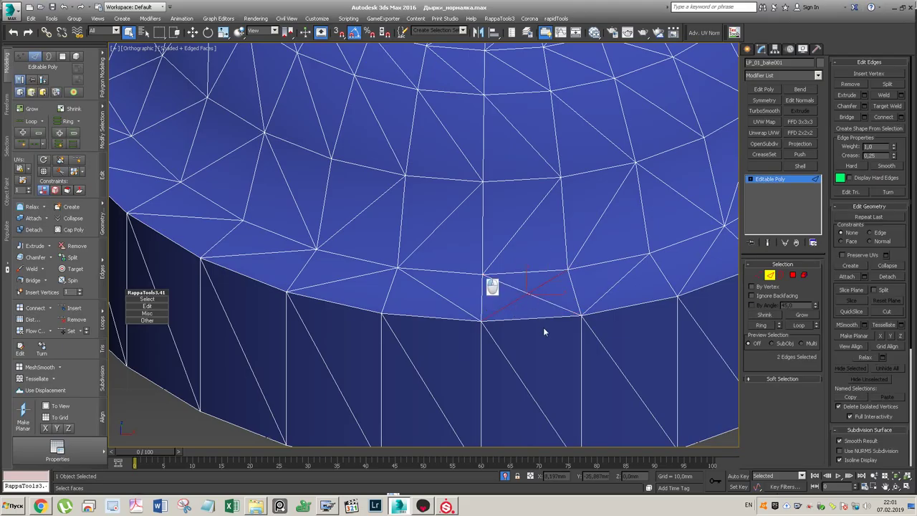
{"action": "key", "text": "ctrl+BackSpace"}
- Turn the diagonal of the quad directly above by cutting the opposite one and removing the old segments
{"action": "key", "text": "alt+c"}
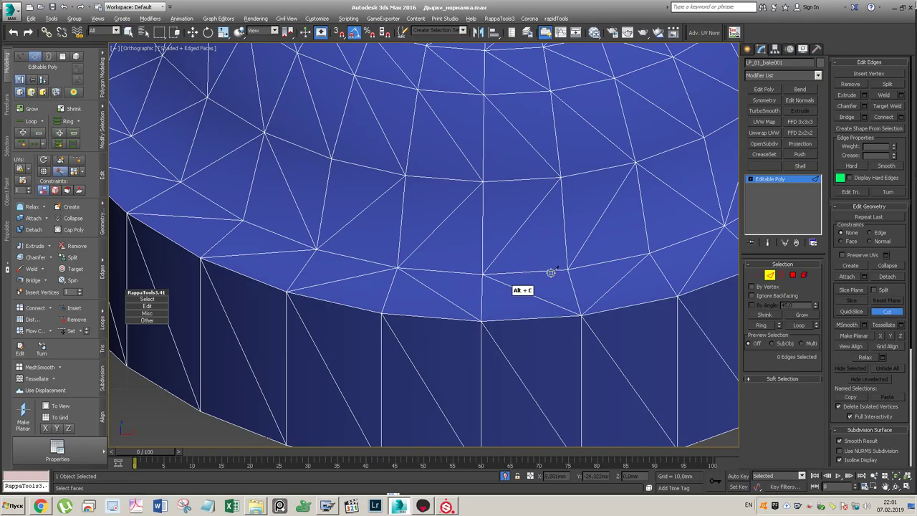
{"action": "left_click", "coordinate": [567, 269]}
{"action": "left_click", "coordinate": [483, 180]}
{"action": "left_click", "coordinate": [548, 202]}
{"action": "right_click", "coordinate": [546, 217]}
{"action": "left_click", "coordinate": [528, 189]}
{"action": "left_click", "coordinate": [508, 242]}
{"action": "key", "text": "ctrl+BackSpace"}
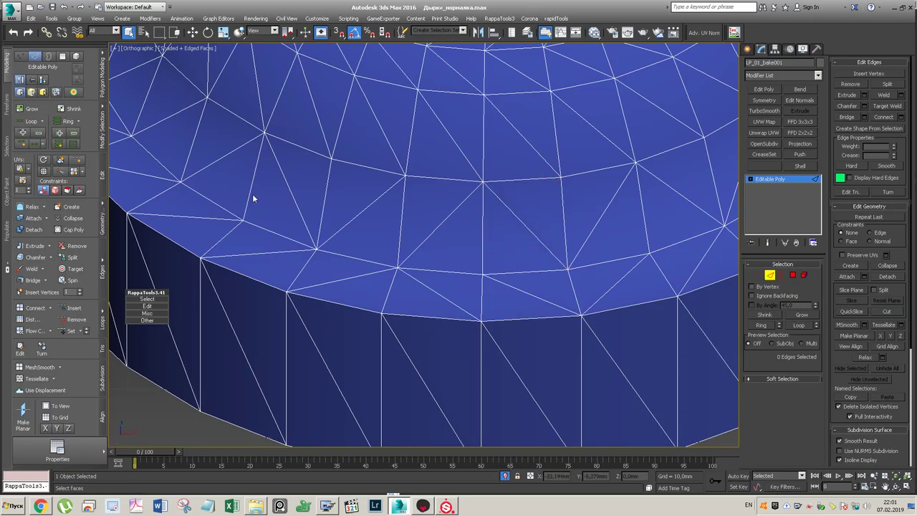
- Export the low-poly with the turned rim diagonals to FBX, overwriting LP_1_2_tri.FBX
{"action": "left_click", "coordinate": [10, 14]}
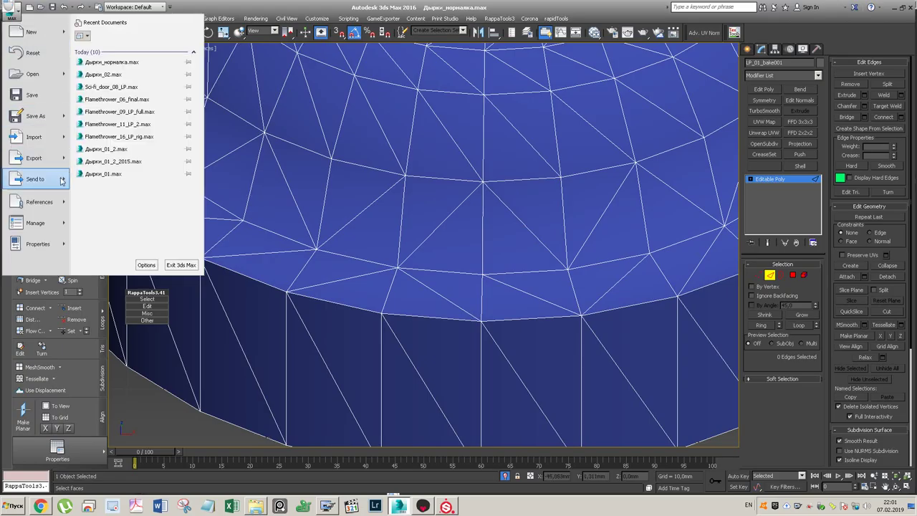
{"action": "left_click", "coordinate": [34, 158]}
{"action": "left_click", "coordinate": [328, 74]}
{"action": "left_click", "coordinate": [357, 389]}
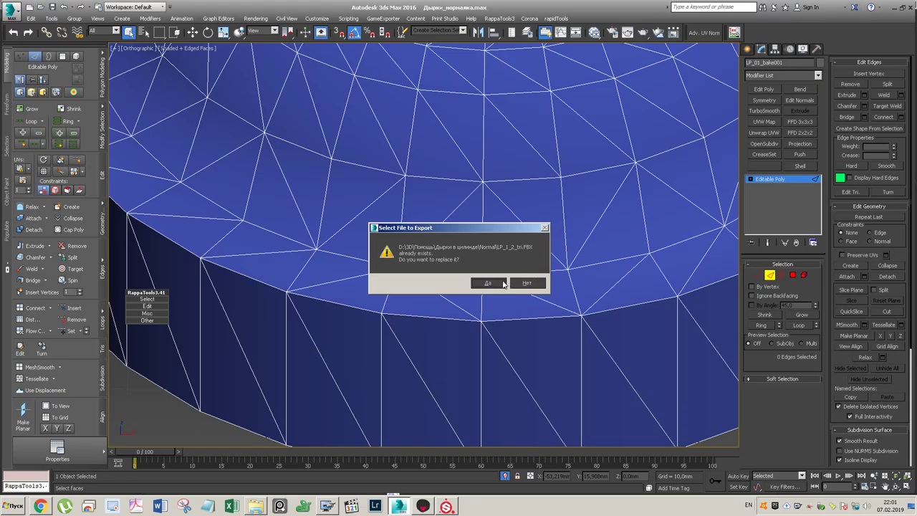
{"action": "left_click", "coordinate": [490, 282]}
{"action": "left_click", "coordinate": [529, 378]}
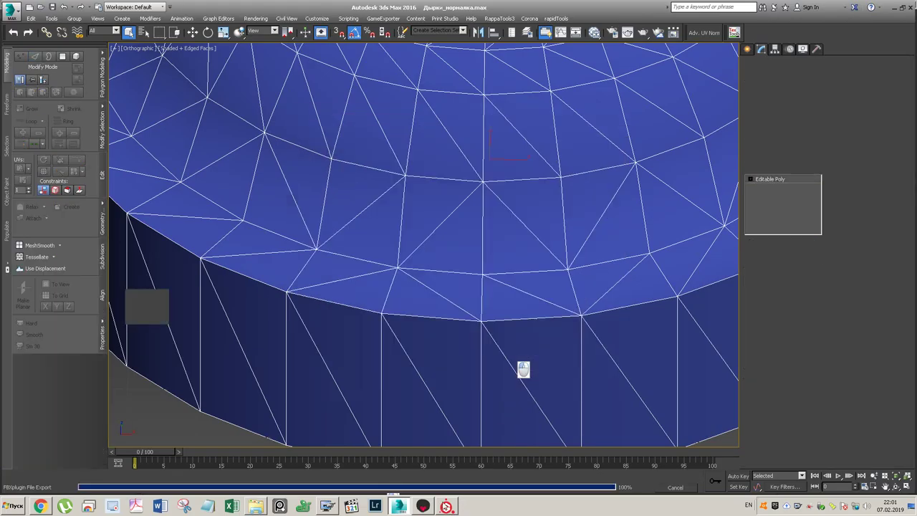
- Switch to Marmoset Toolbag, reload the LP_1_2_tri model reference and check the shading on the rim
{"action": "left_click", "coordinate": [422, 506]}
{"action": "left_click_drag", "start_coordinate": [459, 173], "coordinate": [385, 164], "text": "alt"}
{"action": "left_click", "coordinate": [61, 67]}
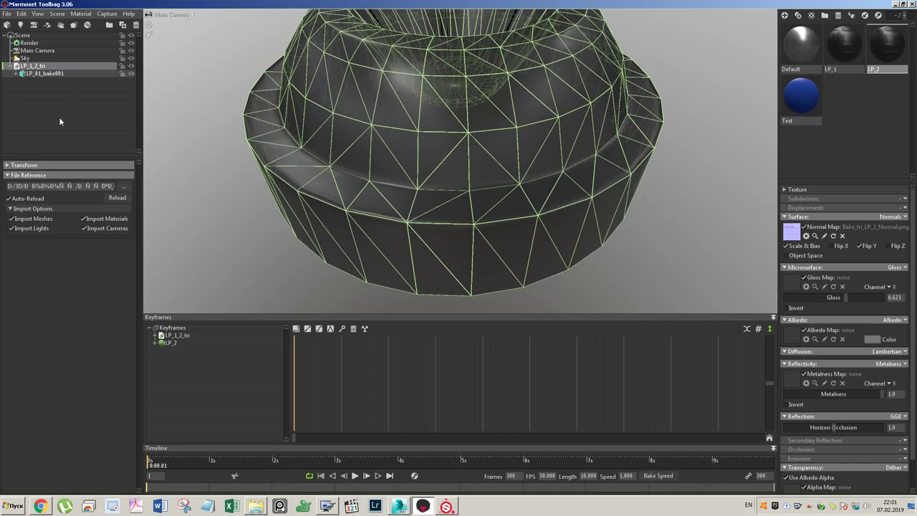
{"action": "left_click", "coordinate": [118, 199]}
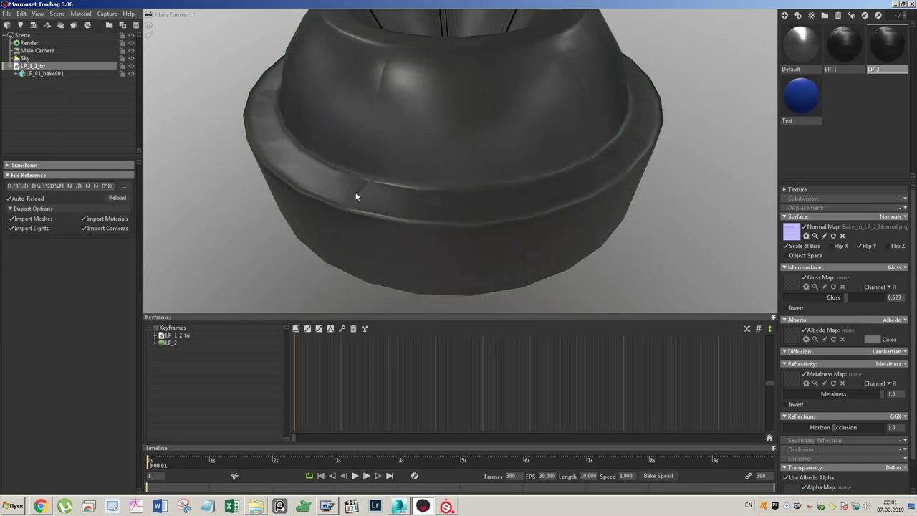
{"action": "mouse_move", "coordinate": [398, 182]}
{"action": "left_mouse_down", "text": "alt"}
{"action": "mouse_move", "coordinate": [378, 178]}
{"action": "mouse_move", "coordinate": [446, 164]}
{"action": "mouse_move", "coordinate": [419, 213]}
{"action": "mouse_move", "coordinate": [410, 178]}
{"action": "mouse_move", "coordinate": [430, 167]}
{"action": "mouse_move", "coordinate": [416, 148]}
{"action": "mouse_move", "coordinate": [390, 188]}
{"action": "left_mouse_up", "text": "alt"}
- Back in 3ds Max, turn the diagonal of the quad above the rim, left of centre, by cutting the opposite one and removing the old segments
{"action": "left_click", "coordinate": [399, 506]}
{"action": "key", "text": "alt+c"}
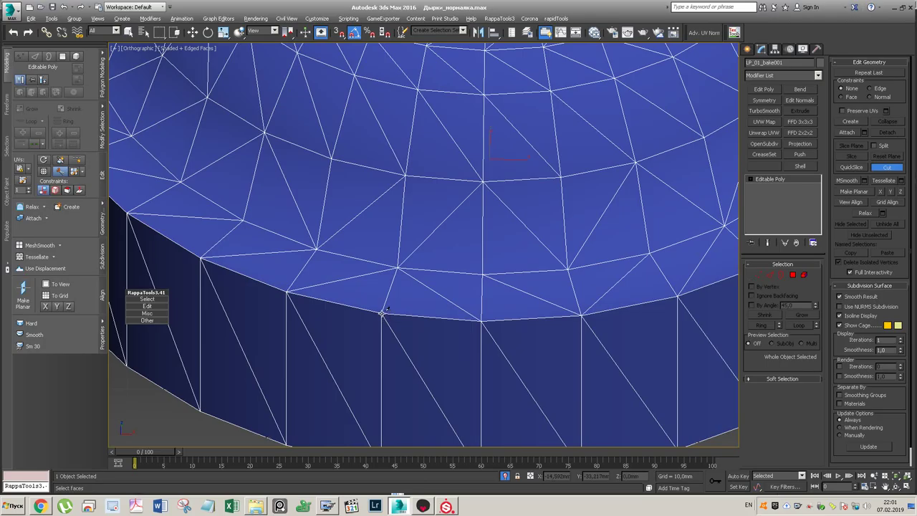
{"action": "left_click", "coordinate": [482, 273]}
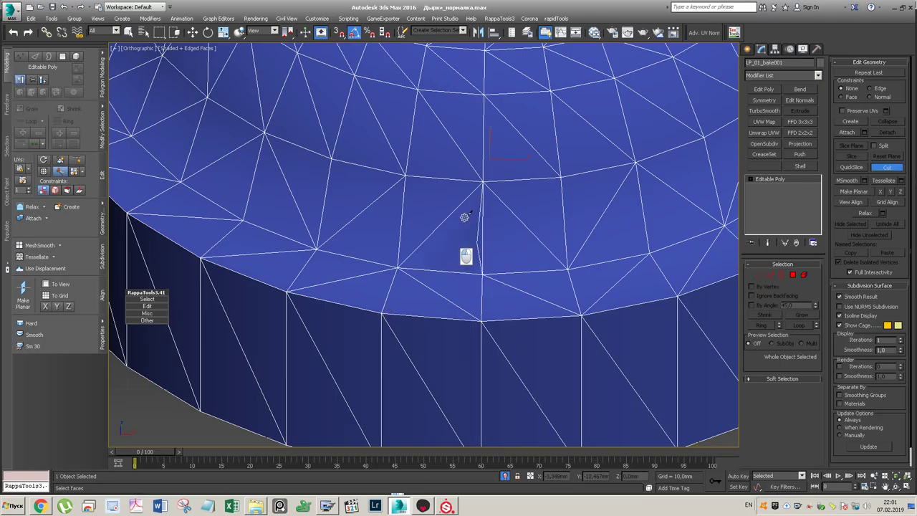
{"action": "left_click", "coordinate": [406, 176]}
{"action": "right_click", "coordinate": [458, 217]}
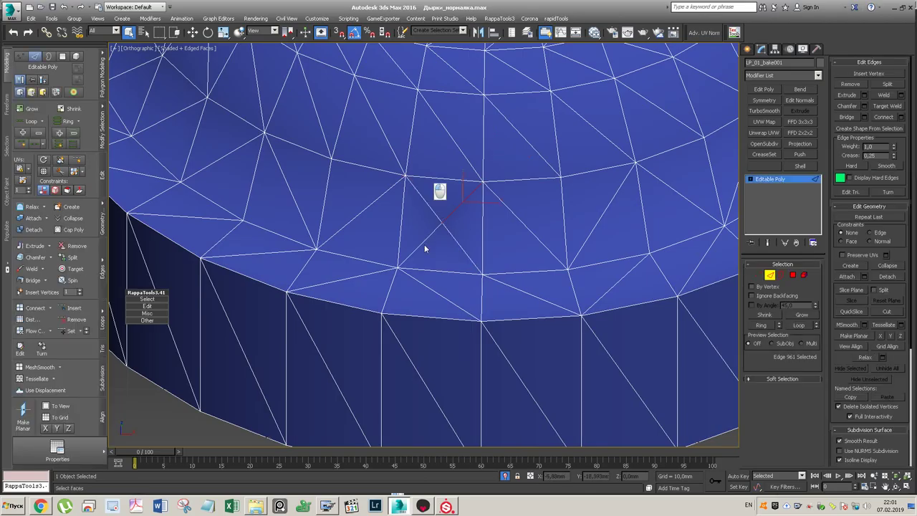
{"action": "left_click", "coordinate": [423, 245], "text": "ctrl"}
{"action": "left_click", "coordinate": [443, 268]}
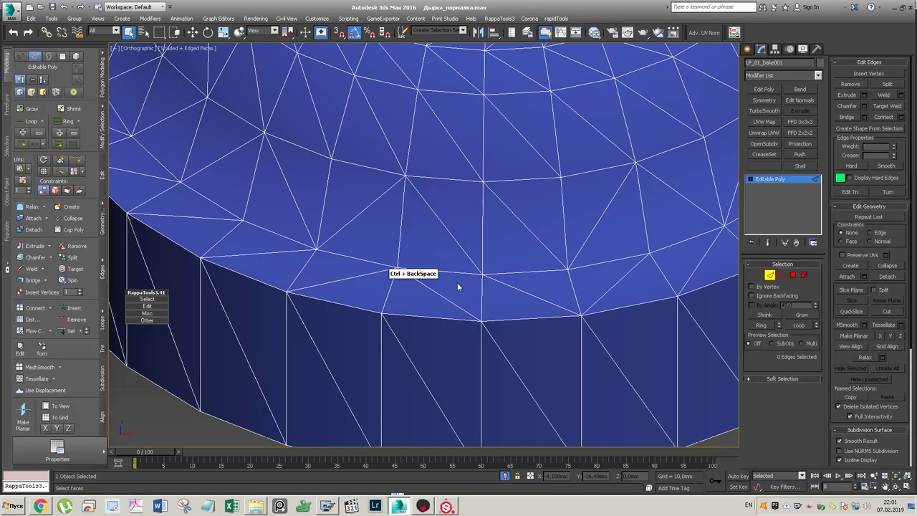
- Turn the right-of-centre rim quad's diagonal by cutting from the outer centre vertex to the inner right vertex and removing the old segments
{"action": "scroll", "coordinate": [473, 282], "scroll_direction": "down", "scroll_amount": 5}
{"action": "key", "text": "alt+c"}
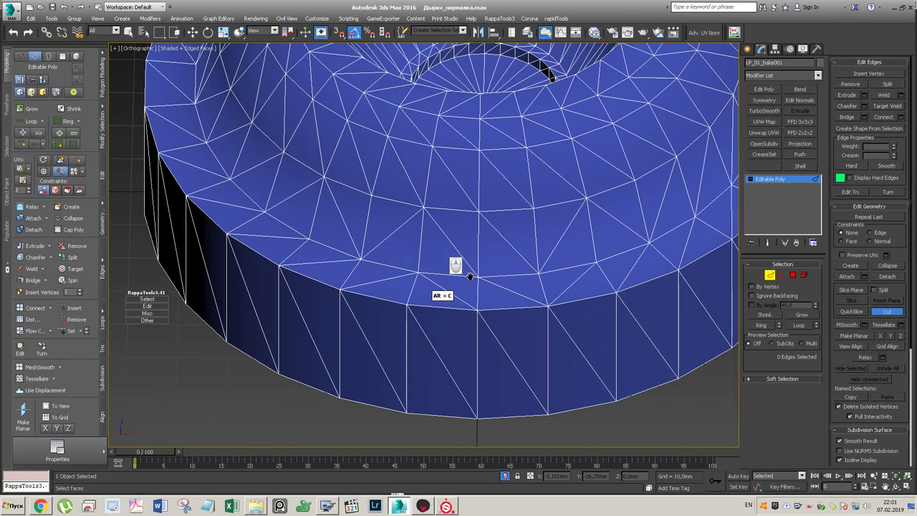
{"action": "scroll", "coordinate": [484, 280], "scroll_direction": "up", "scroll_amount": 5}
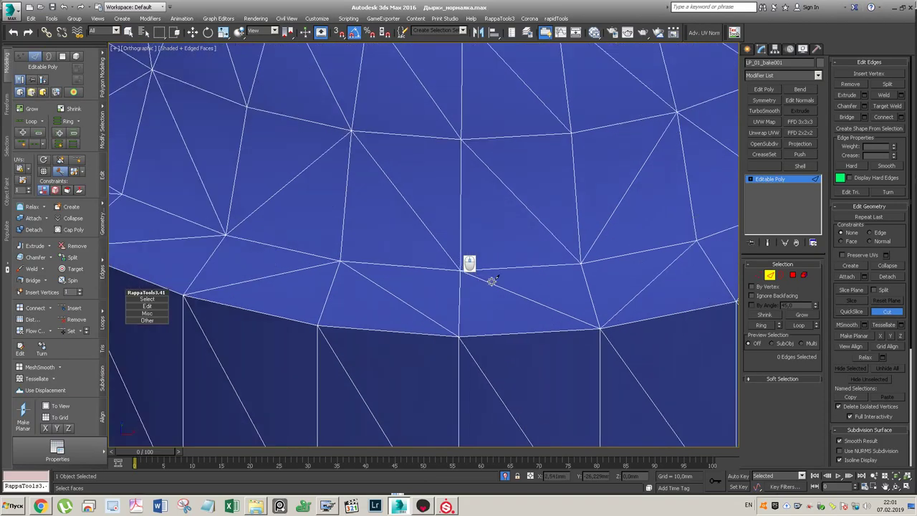
{"action": "left_click", "coordinate": [458, 334]}
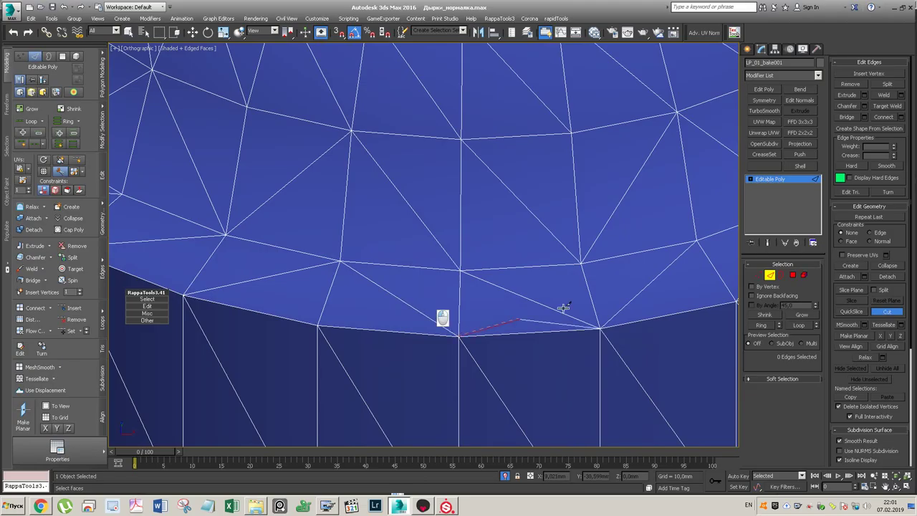
{"action": "left_click", "coordinate": [581, 264]}
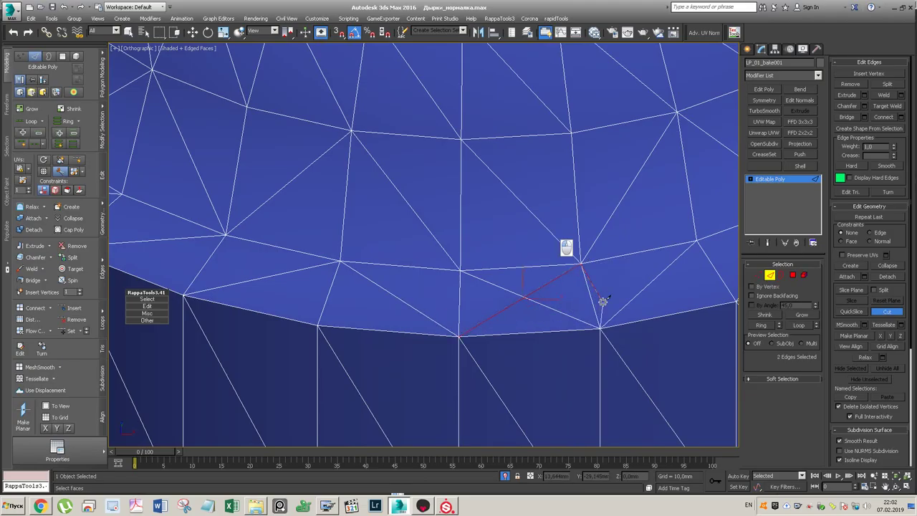
{"action": "right_click", "coordinate": [537, 308]}
{"action": "key", "text": "ctrl+z"}
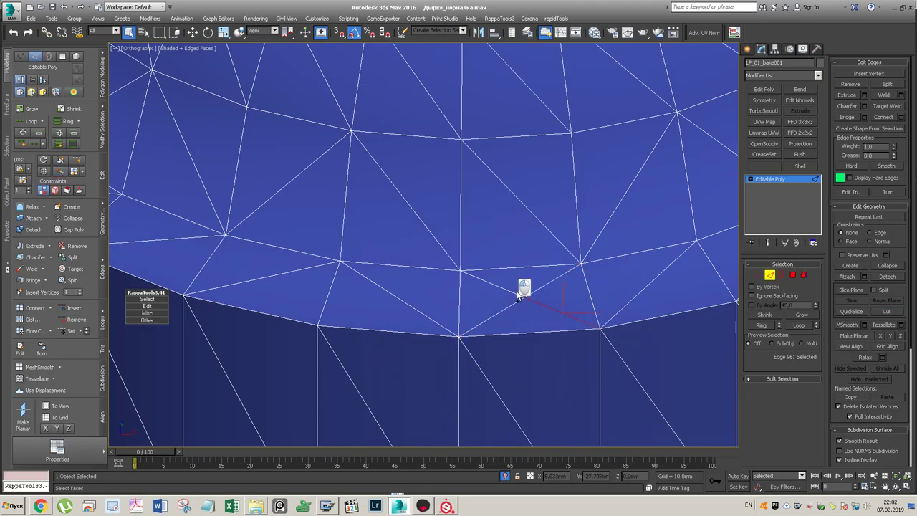
{"action": "key", "text": "Escape"}
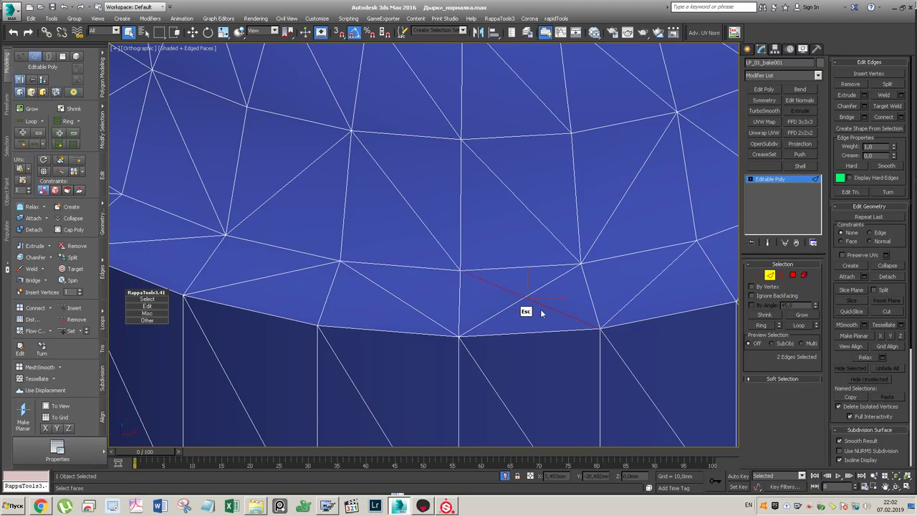
{"action": "left_click", "coordinate": [512, 294], "text": "ctrl"}
{"action": "key", "text": "BackSpace"}
- Leave edge editing and re-export the low-poly to FBX, replacing the existing LP_1_2_tri.FBX
{"action": "left_click", "coordinate": [770, 275]}
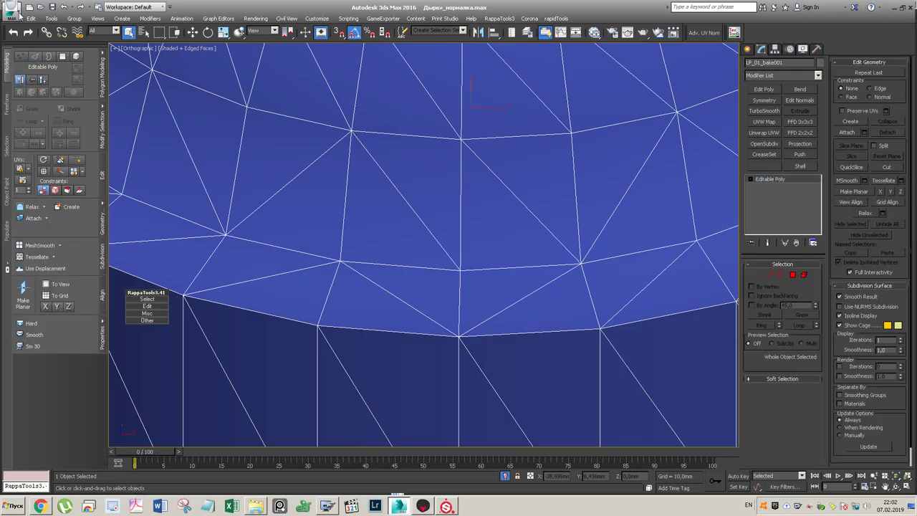
{"action": "left_click", "coordinate": [15, 10]}
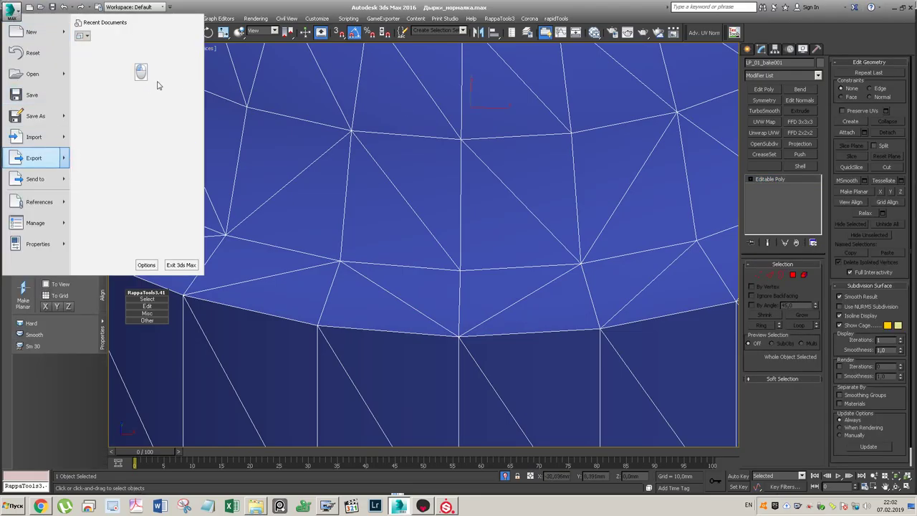
{"action": "left_click", "coordinate": [158, 85]}
{"action": "left_click", "coordinate": [328, 72]}
{"action": "left_click", "coordinate": [351, 380]}
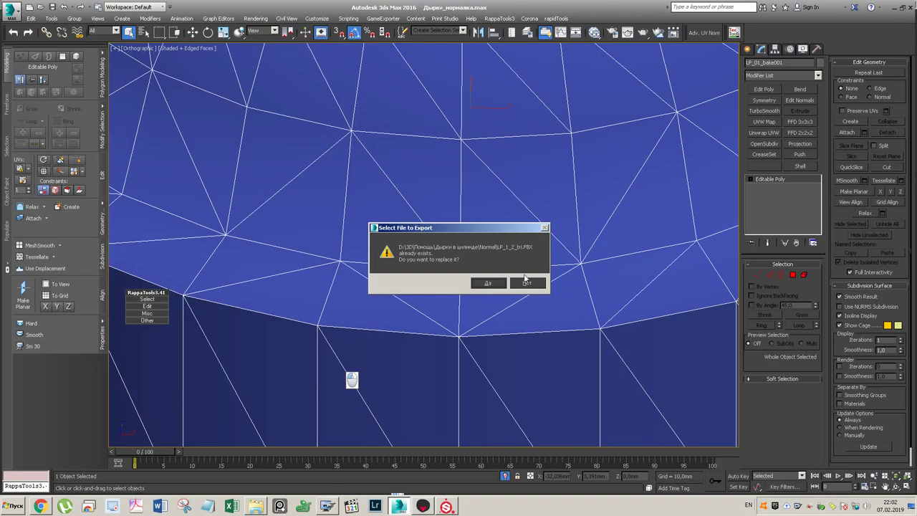
{"action": "left_click", "coordinate": [487, 283]}
{"action": "left_click", "coordinate": [528, 372]}
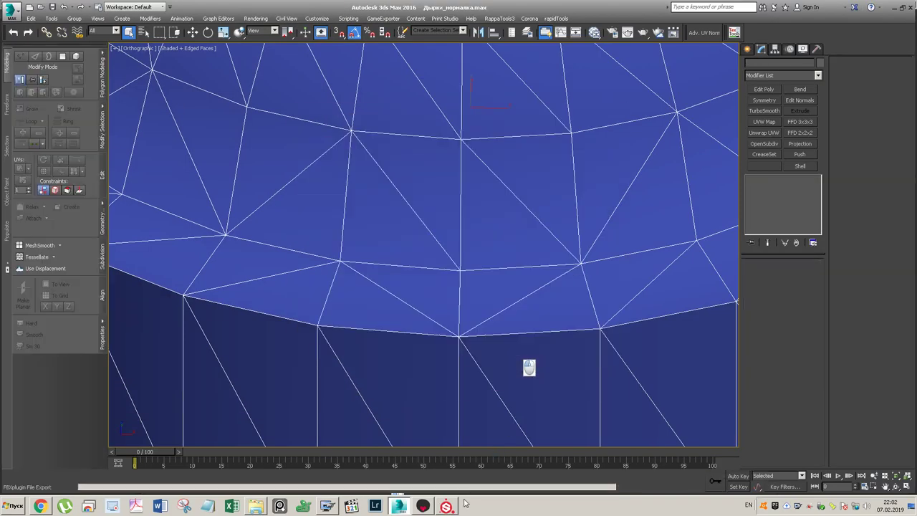
- Reload the re-exported model in Marmoset Toolbag and inspect the rim shading from several angles
{"action": "left_click", "coordinate": [422, 507]}
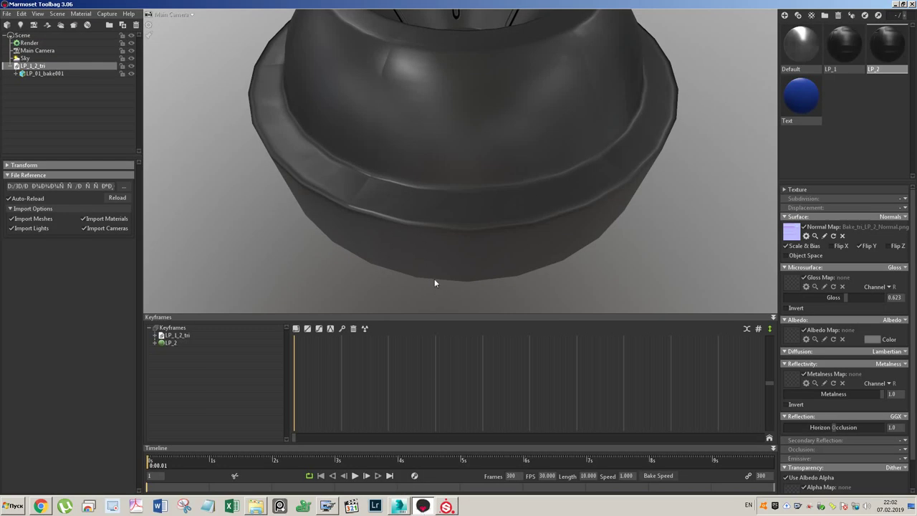
{"action": "left_click_drag", "start_coordinate": [434, 164], "coordinate": [247, 170]}
{"action": "key", "text": "alt"}
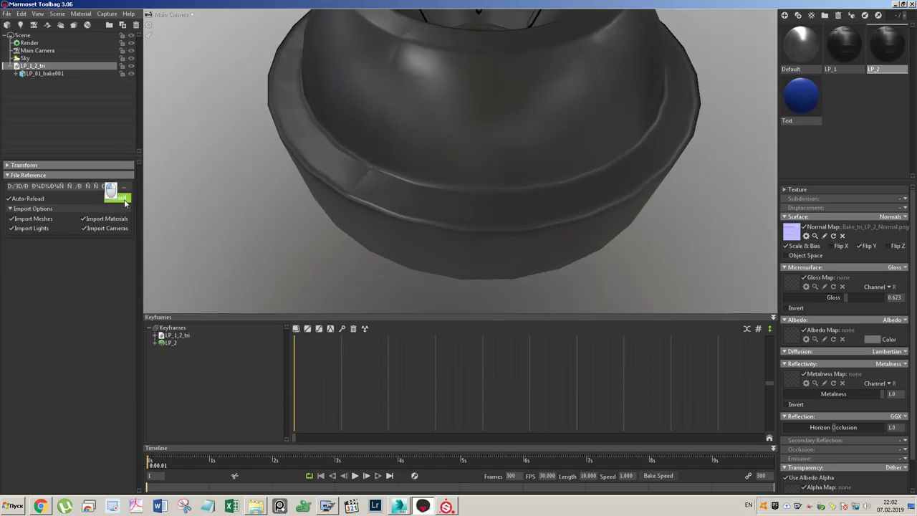
{"action": "scroll", "coordinate": [439, 133], "scroll_direction": "down", "scroll_amount": 2}
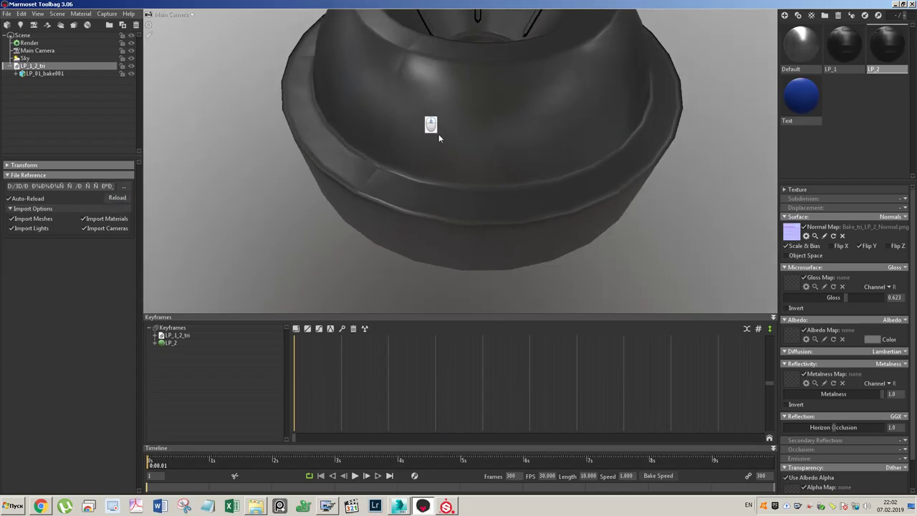
{"action": "scroll", "coordinate": [438, 134], "scroll_direction": "down", "scroll_amount": 1}
{"action": "scroll", "coordinate": [438, 134], "scroll_direction": "down", "scroll_amount": 1}
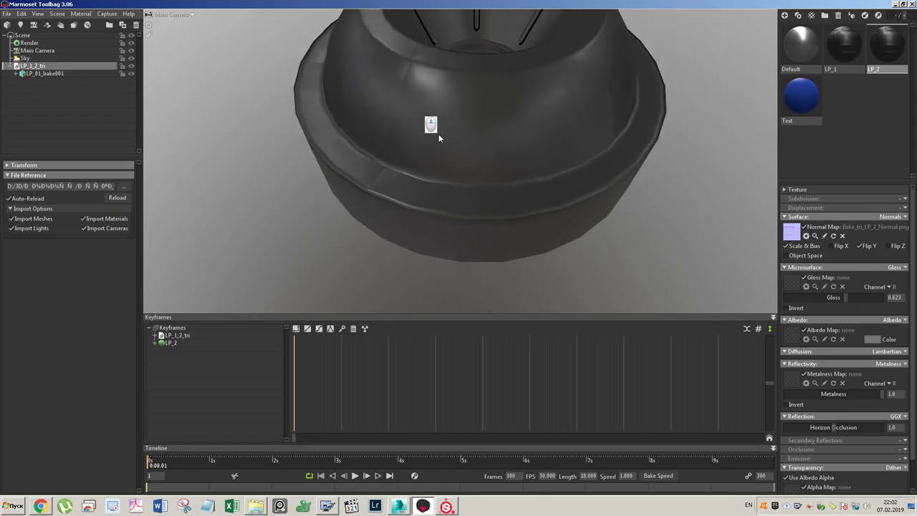
{"action": "left_click", "coordinate": [500, 151]}
{"action": "left_click_drag", "start_coordinate": [393, 190], "coordinate": [407, 242]}
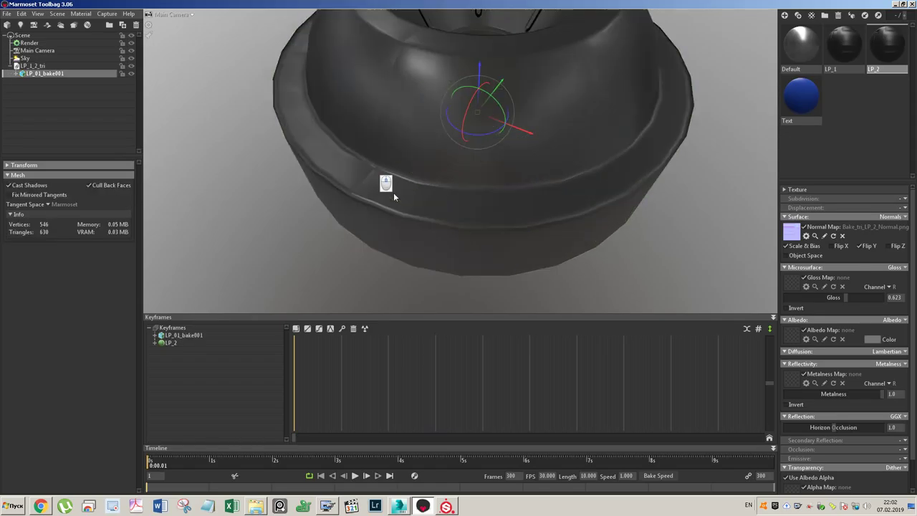
- In 3ds Max, cut the left-of-centre rim quad from its outer left vertex to the inner centre vertex and remove the old diagonal
{"action": "left_click", "coordinate": [401, 506]}
{"action": "key", "text": "alt+c"}
{"action": "left_click", "coordinate": [319, 325]}
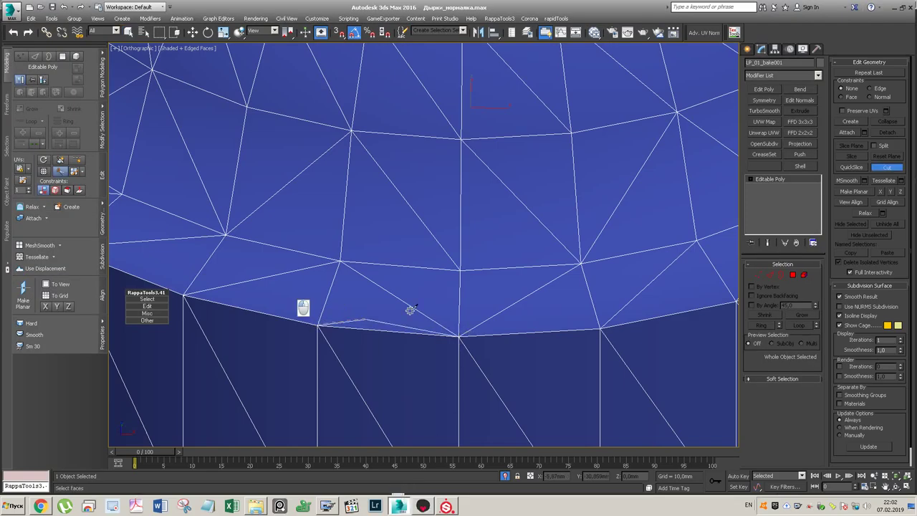
{"action": "left_click", "coordinate": [460, 271]}
{"action": "right_click", "coordinate": [481, 306]}
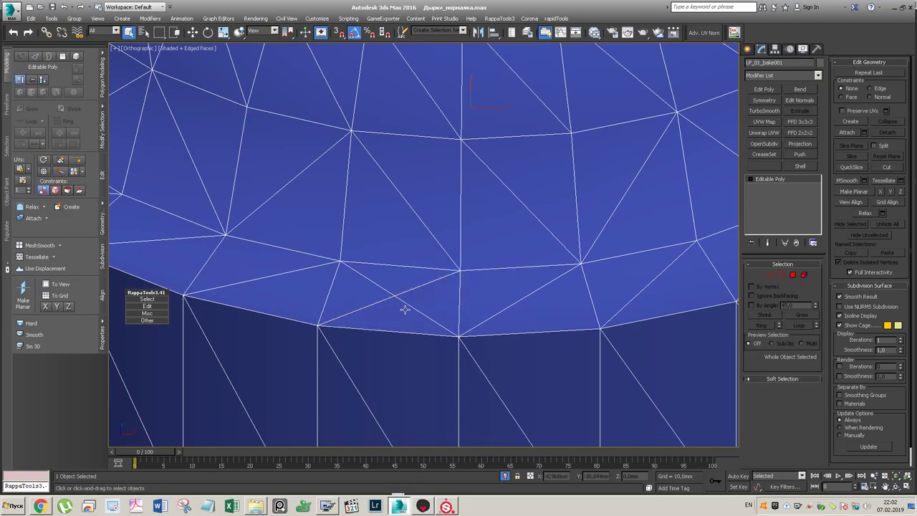
{"action": "key", "text": "2"}
{"action": "left_click", "coordinate": [411, 307]}
{"action": "left_click", "coordinate": [382, 288]}
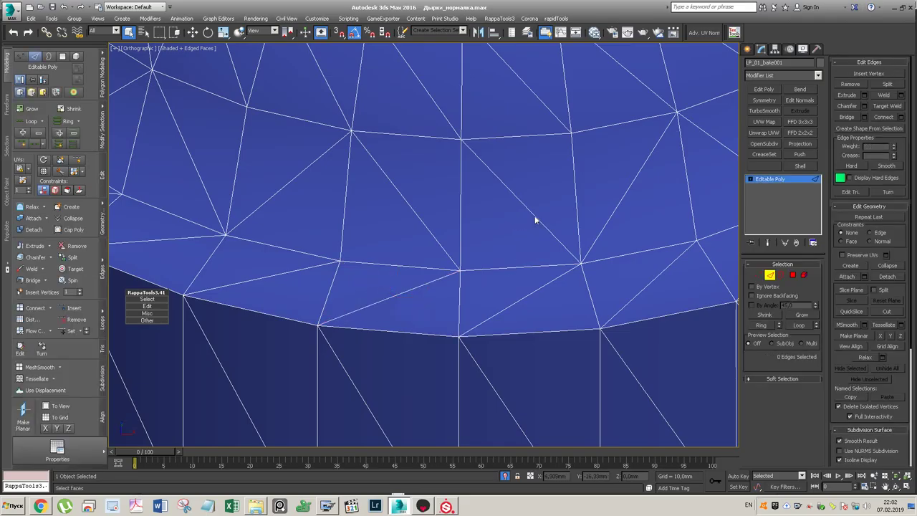
- Turn the diagonal of the quad above the rim, right of centre, so it runs from the inner centre rim vertex to the upper right vertex
{"action": "key", "text": "alt+c"}
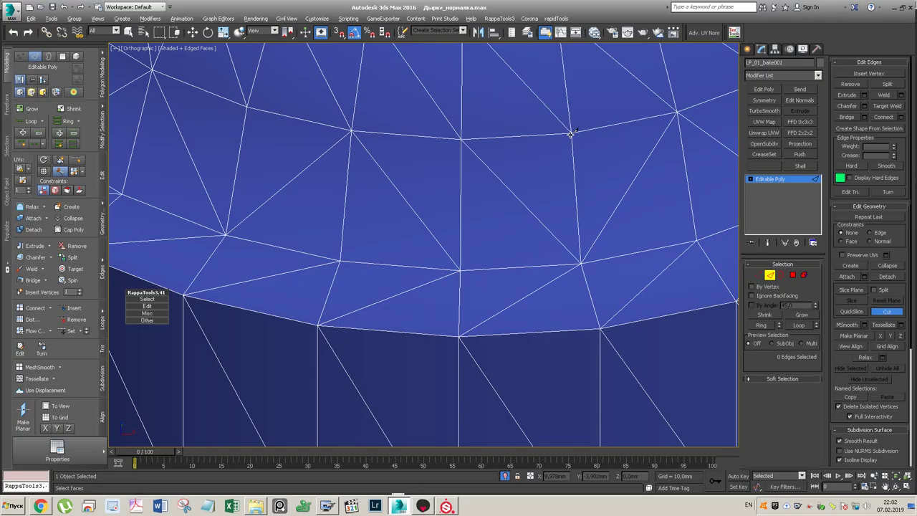
{"action": "left_click", "coordinate": [571, 133]}
{"action": "left_click", "coordinate": [462, 269]}
{"action": "right_click", "coordinate": [540, 228]}
{"action": "double_click", "coordinate": [539, 224]}
{"action": "key", "text": "ctrl+BackSpace"}
- Cut the quad above the rim, left of centre, from its upper centre vertex to its lower left vertex and remove the crossed diagonal
{"action": "scroll", "coordinate": [531, 280], "scroll_direction": "down", "scroll_amount": 5}
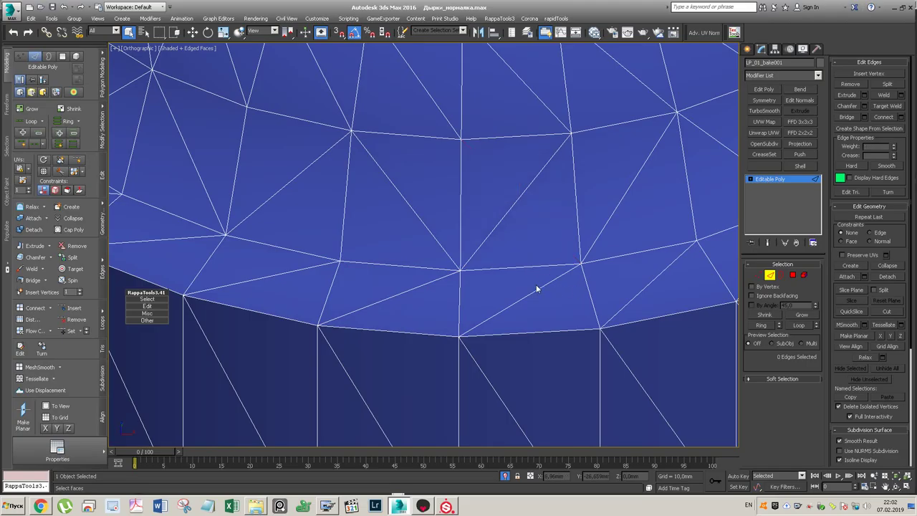
{"action": "scroll", "coordinate": [499, 261], "scroll_direction": "up", "scroll_amount": 4}
{"action": "key", "text": "alt+c"}
{"action": "left_click", "coordinate": [494, 187]}
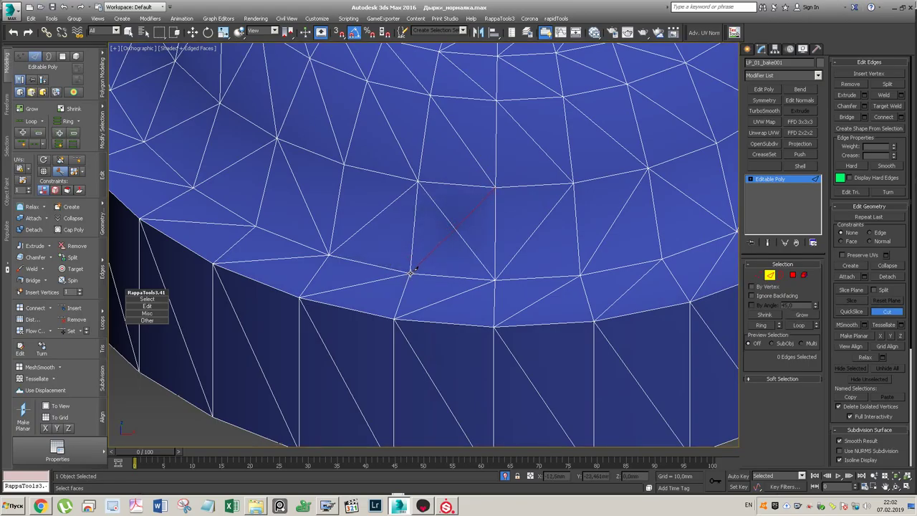
{"action": "left_click", "coordinate": [411, 273]}
{"action": "right_click", "coordinate": [468, 260]}
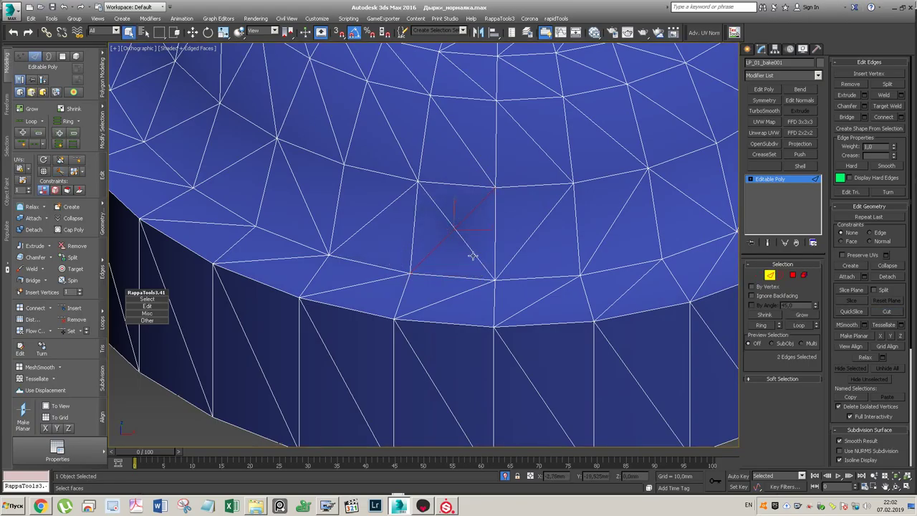
{"action": "left_click", "coordinate": [441, 224]}
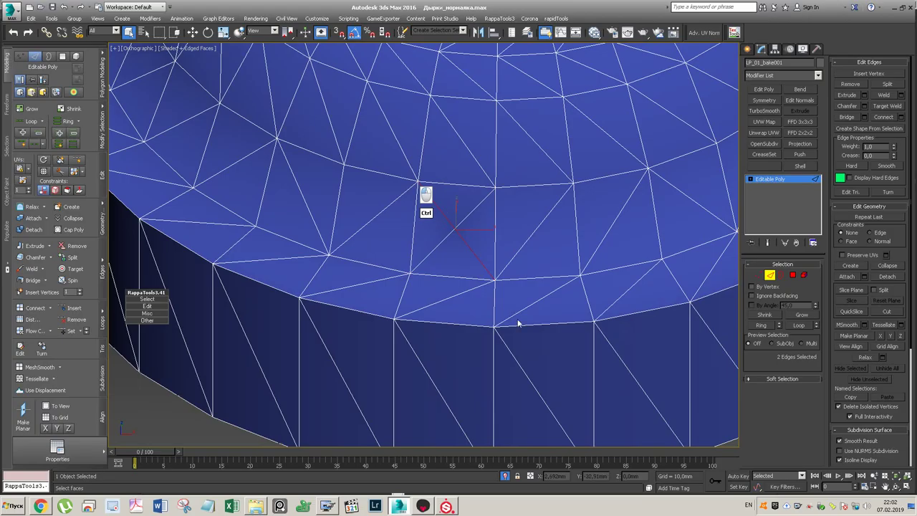
{"action": "key", "text": "ctrl+BackSpace"}
- Leave edge editing and export the model as FBX over LP_1_2_tri.FBX with the current export options
{"action": "left_click", "coordinate": [769, 275]}
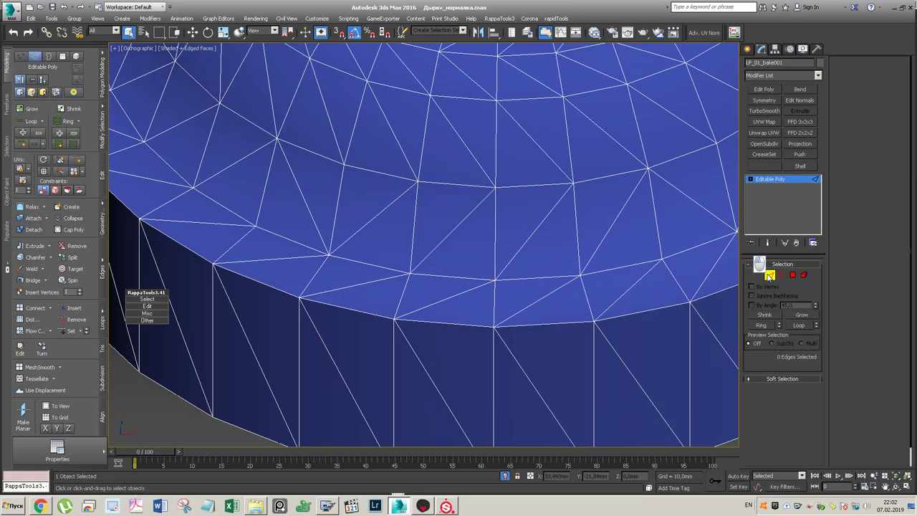
{"action": "left_click", "coordinate": [12, 9]}
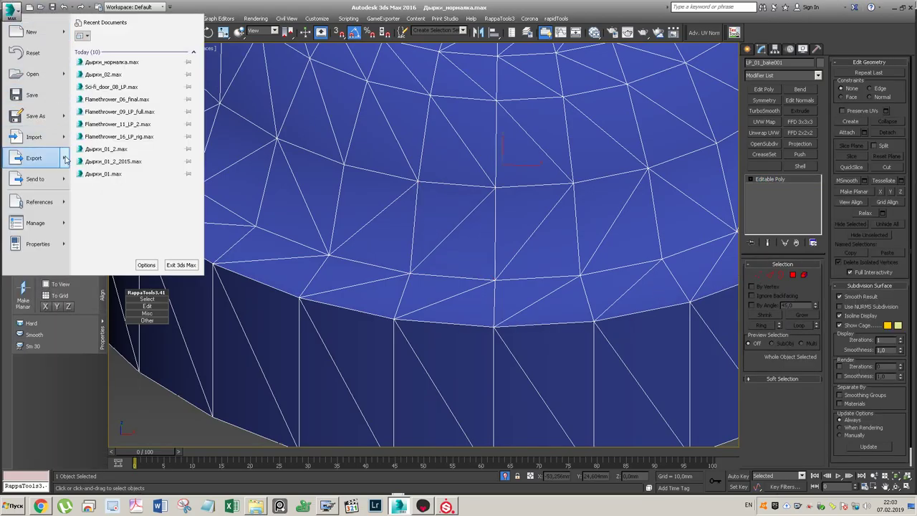
{"action": "mouse_move", "coordinate": [51, 157]}
{"action": "left_click", "coordinate": [122, 76]}
{"action": "left_click", "coordinate": [328, 71]}
{"action": "left_click", "coordinate": [356, 388]}
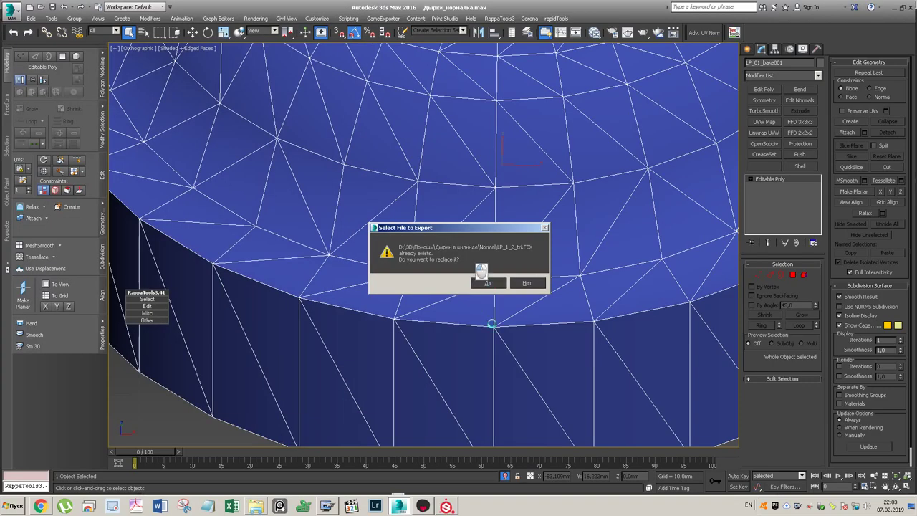
{"action": "left_click", "coordinate": [486, 282]}
{"action": "left_click", "coordinate": [518, 368]}
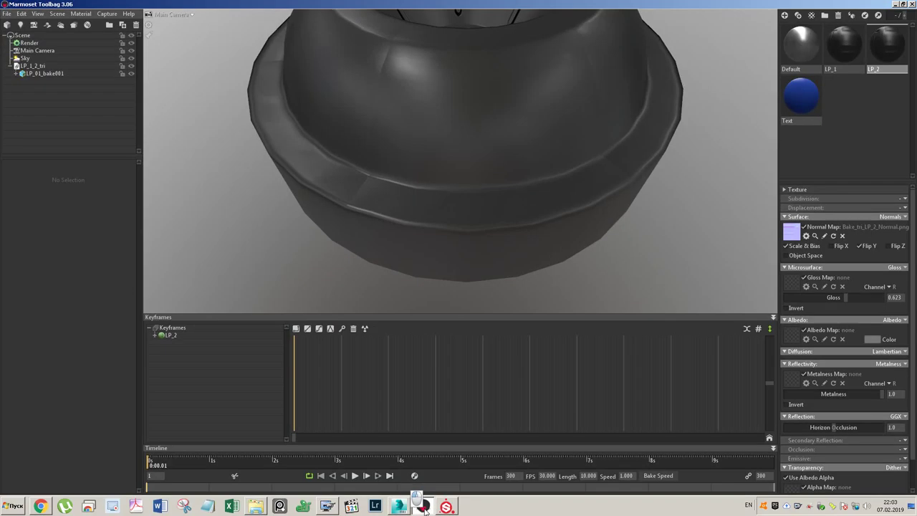
- Switch to Marmoset Toolbag and examine the rim's shading on the re-exported model from several angles and distances
{"action": "key", "text": "alt+Tab"}
{"action": "left_click_drag", "start_coordinate": [496, 249], "coordinate": [663, 179]}
{"action": "scroll", "coordinate": [516, 193], "scroll_direction": "down", "scroll_amount": 3}
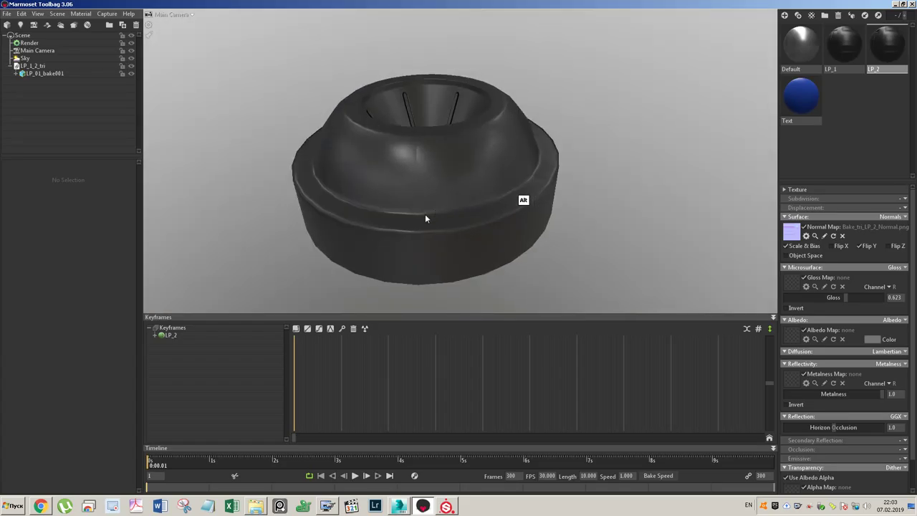
{"action": "scroll", "coordinate": [421, 216], "scroll_direction": "up", "scroll_amount": 5}
{"action": "middle_click_drag", "start_coordinate": [423, 251], "coordinate": [512, 186]}
{"action": "left_click_drag", "start_coordinate": [577, 189], "coordinate": [525, 196], "text": "alt"}
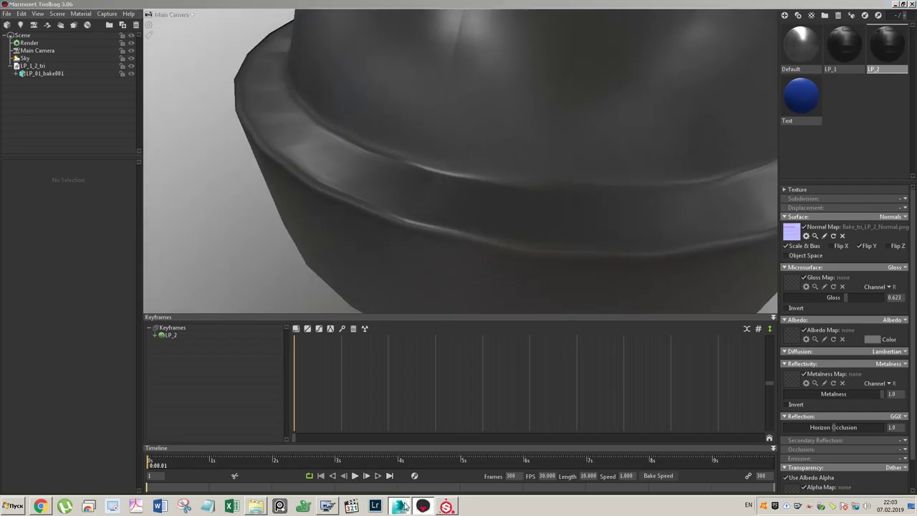
- In 3ds Max, move the front centre vertex of the outer rim about 9 mm along X toward its right neighbour
{"action": "left_click", "coordinate": [399, 505]}
{"action": "scroll", "coordinate": [487, 312], "scroll_direction": "down", "scroll_amount": 2}
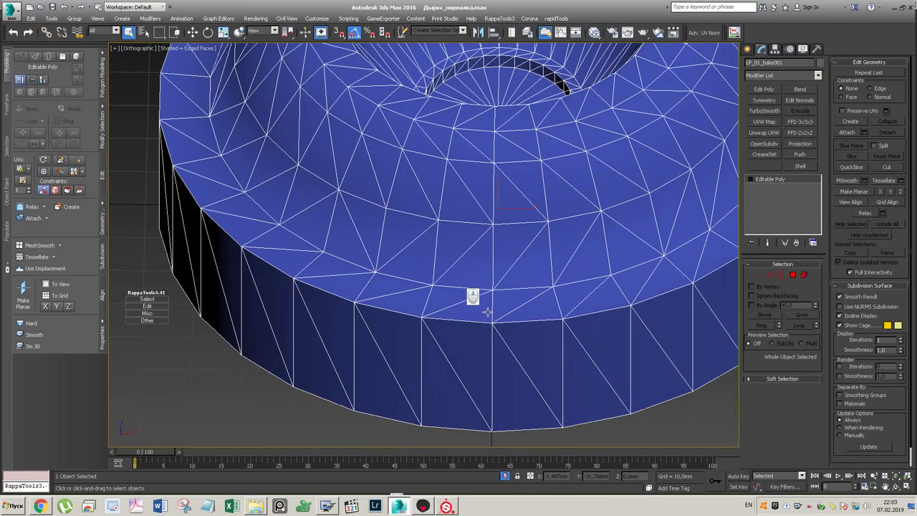
{"action": "key", "text": "2"}
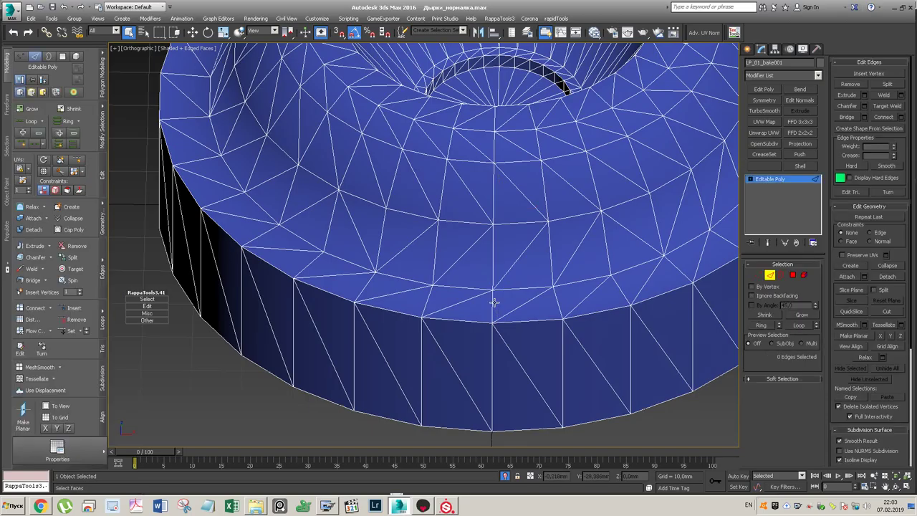
{"action": "key", "text": "1"}
{"action": "left_click", "coordinate": [493, 324]}
{"action": "key", "text": "w"}
{"action": "left_click_drag", "start_coordinate": [499, 323], "coordinate": [555, 326]}
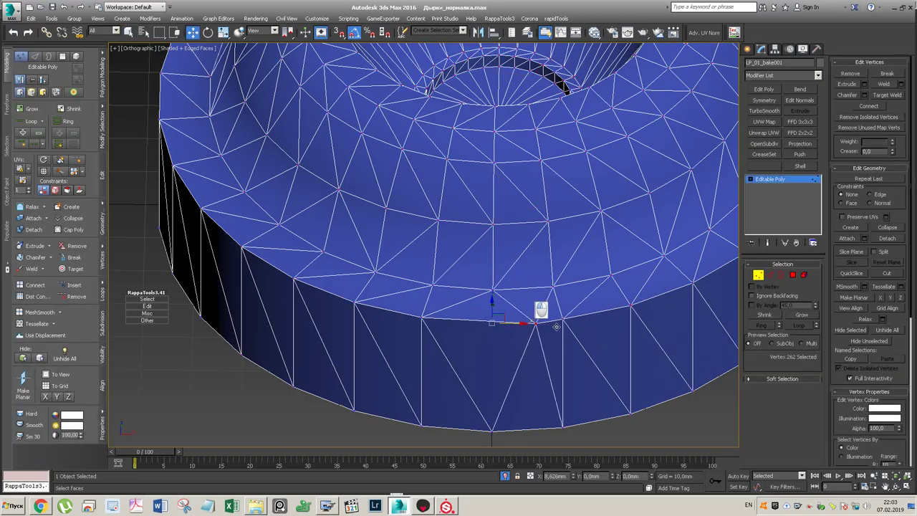
{"action": "left_click", "coordinate": [758, 274]}
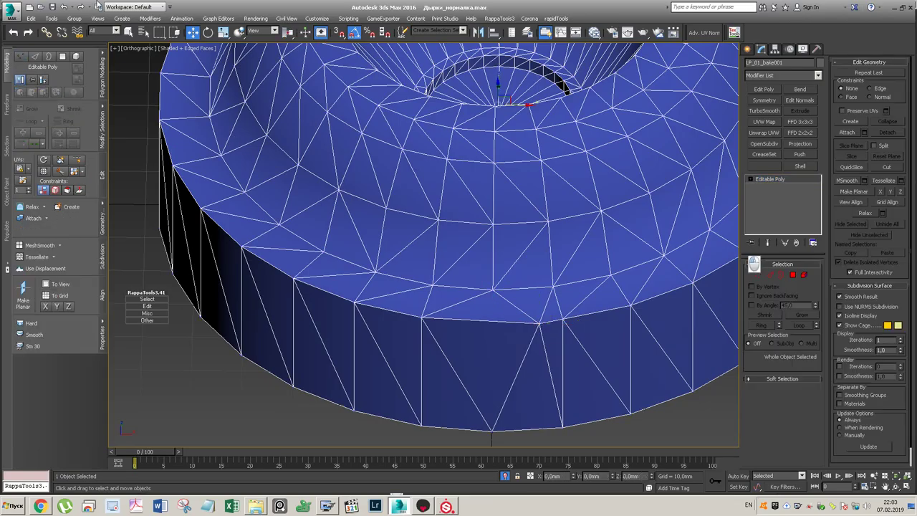
- Export the deformed model over LP_1_2_tri.FBX and inspect the rim's shading in Marmoset Toolbag
{"action": "left_click", "coordinate": [11, 16]}
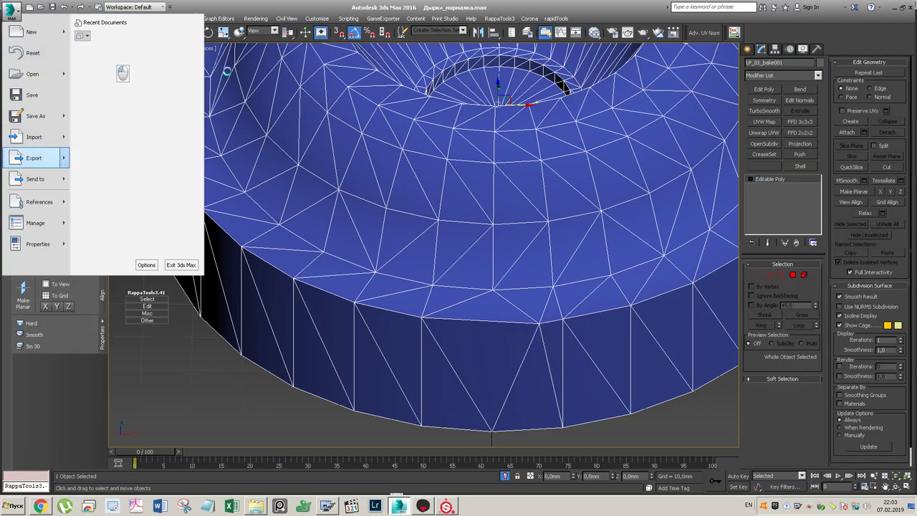
{"action": "left_click", "coordinate": [143, 85]}
{"action": "left_click", "coordinate": [328, 72]}
{"action": "double_click", "coordinate": [328, 72]}
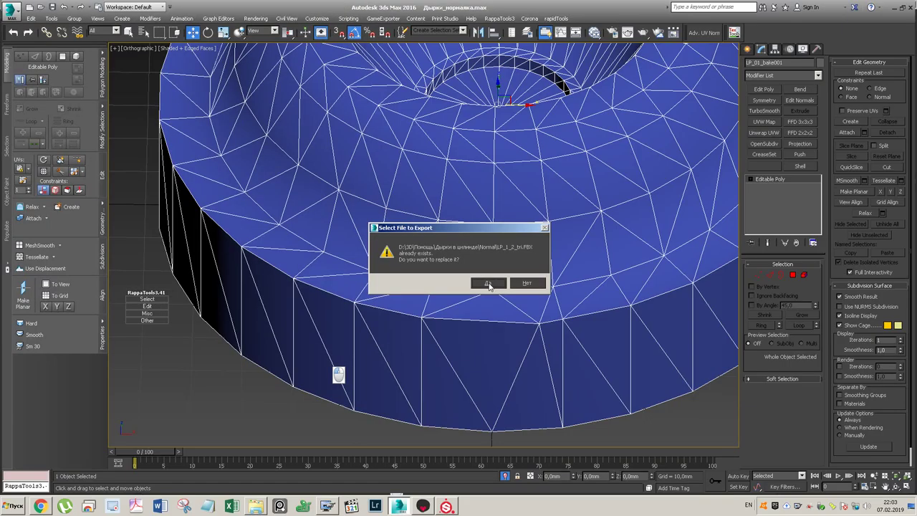
{"action": "left_click", "coordinate": [487, 283]}
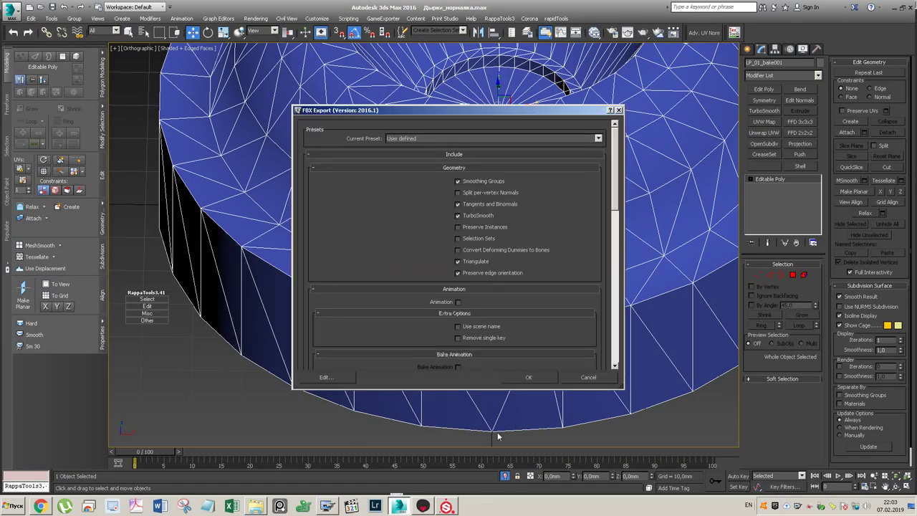
{"action": "left_click", "coordinate": [530, 378]}
{"action": "left_click", "coordinate": [423, 506]}
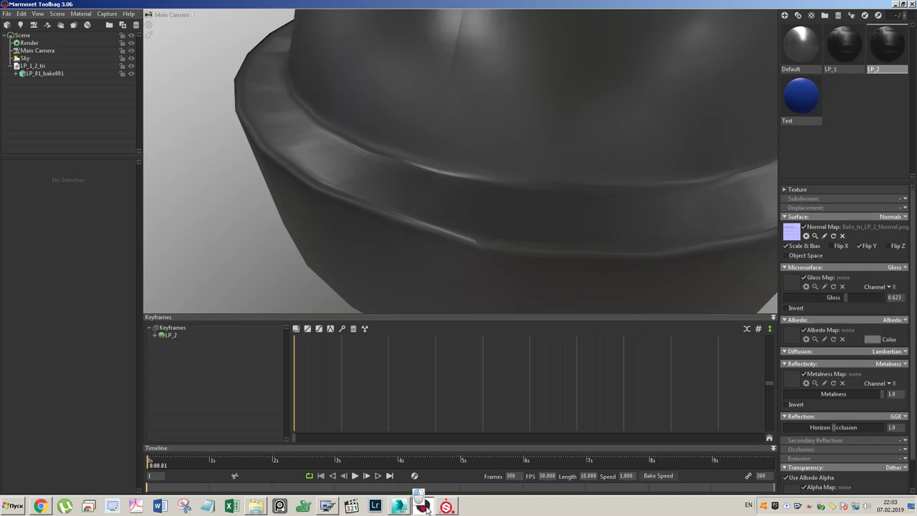
{"action": "left_click_drag", "start_coordinate": [549, 217], "coordinate": [511, 201], "text": "alt"}
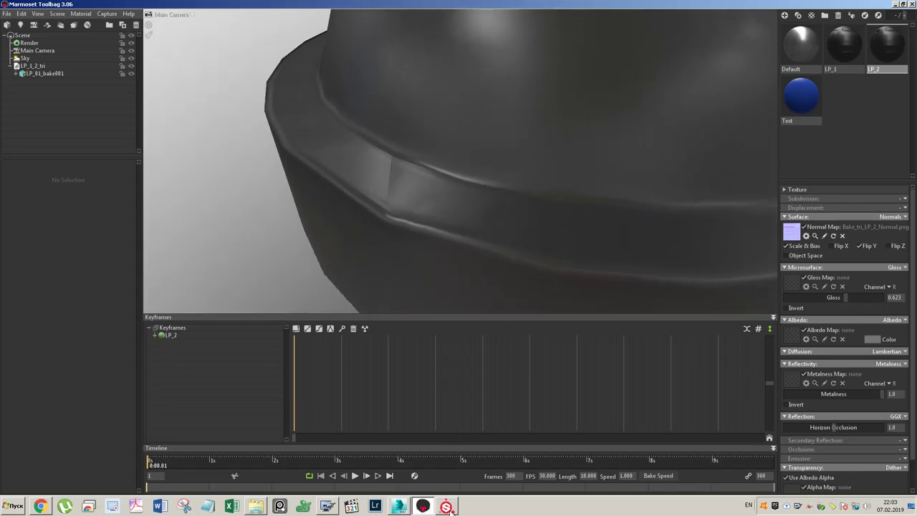
- In 3ds Max, undo the rim vertex move, end the isolation and select both low-poly objects
{"action": "left_click", "coordinate": [401, 508]}
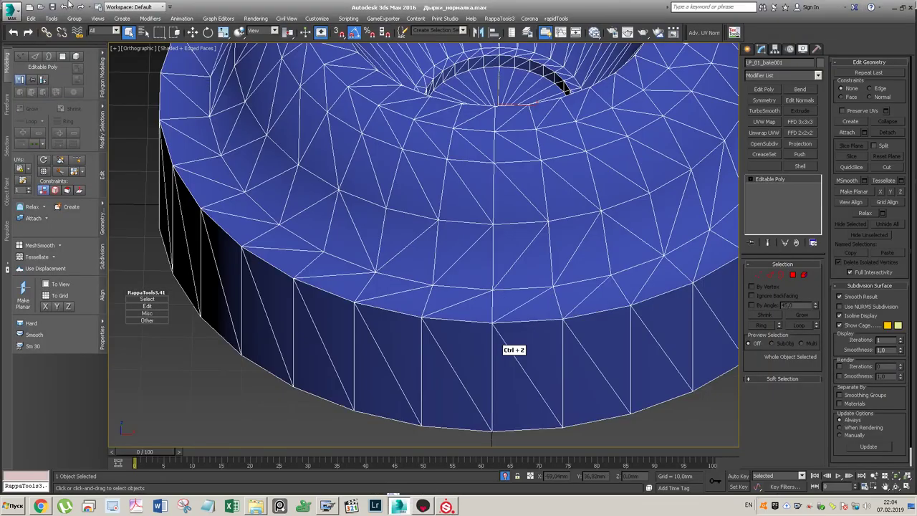
{"action": "left_click", "coordinate": [14, 12]}
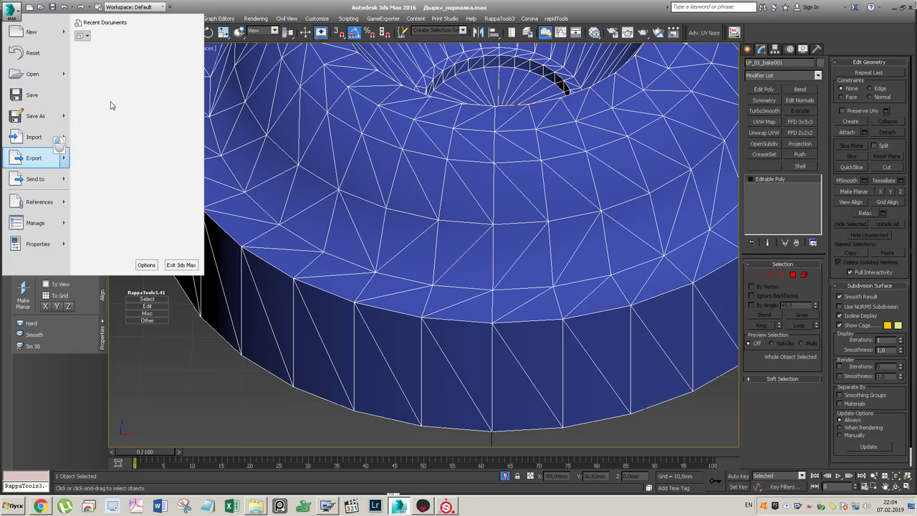
{"action": "left_click", "coordinate": [509, 480]}
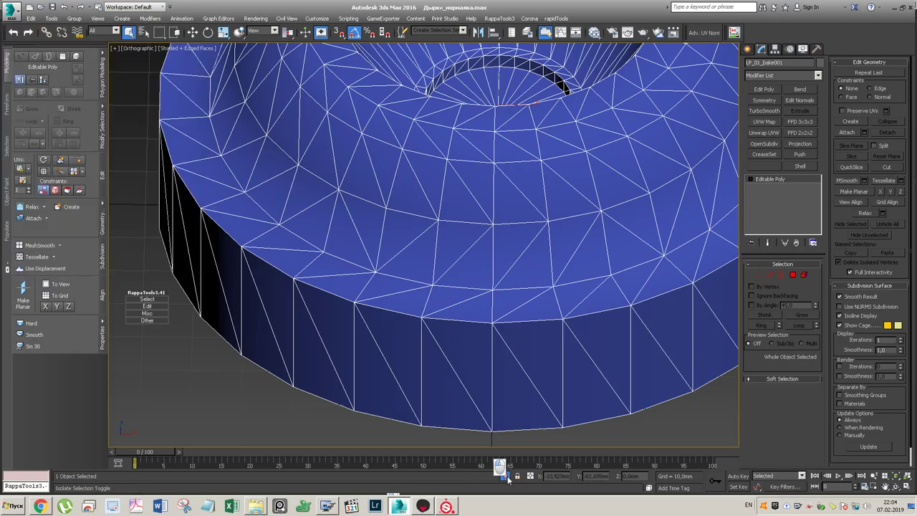
{"action": "scroll", "coordinate": [489, 205], "scroll_direction": "down", "scroll_amount": 5}
{"action": "scroll", "coordinate": [668, 109], "scroll_direction": "up", "scroll_amount": 2}
{"action": "left_click_drag", "start_coordinate": [642, 142], "coordinate": [348, 185]}
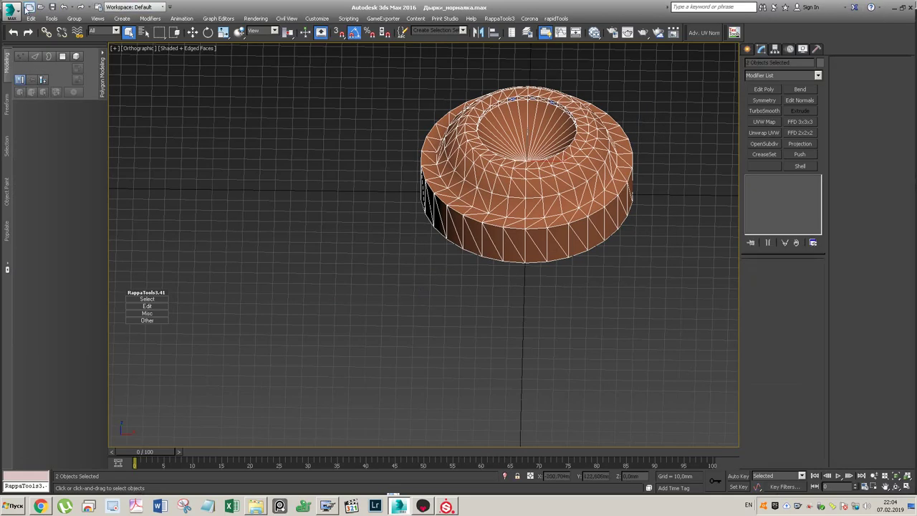
- Export both selected objects as FBX, replacing LP_1_2_tri.FBX and keeping Triangulate and Preserve edge orientation enabled
{"action": "left_click", "coordinate": [15, 12]}
{"action": "mouse_move", "coordinate": [58, 157]}
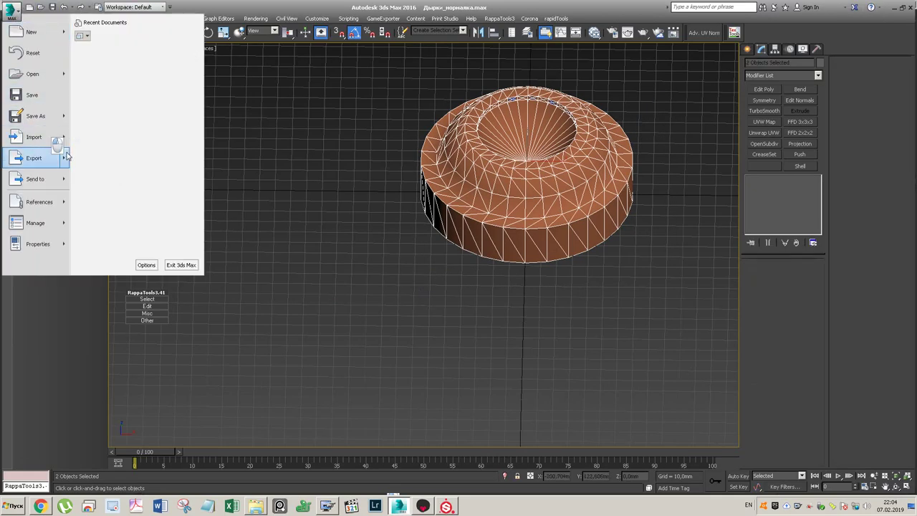
{"action": "left_click", "coordinate": [108, 81]}
{"action": "left_click", "coordinate": [328, 71]}
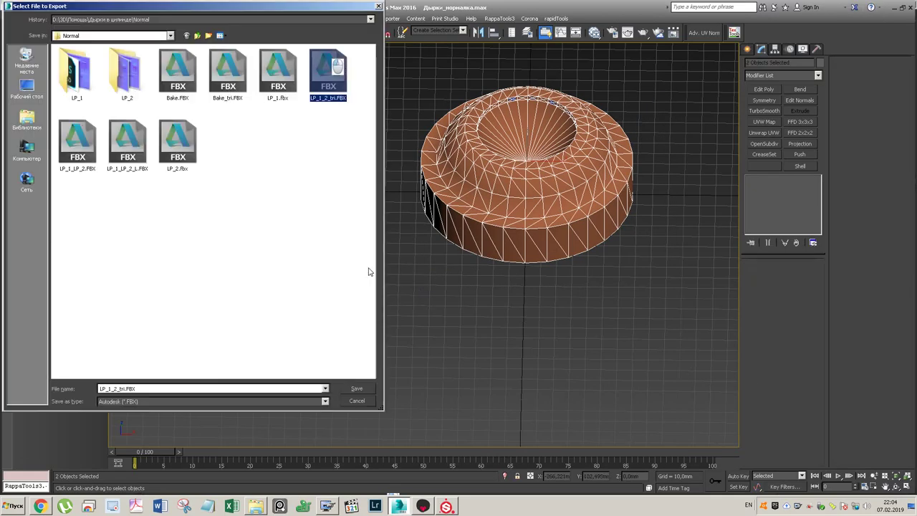
{"action": "left_click", "coordinate": [357, 387]}
{"action": "left_click", "coordinate": [489, 284]}
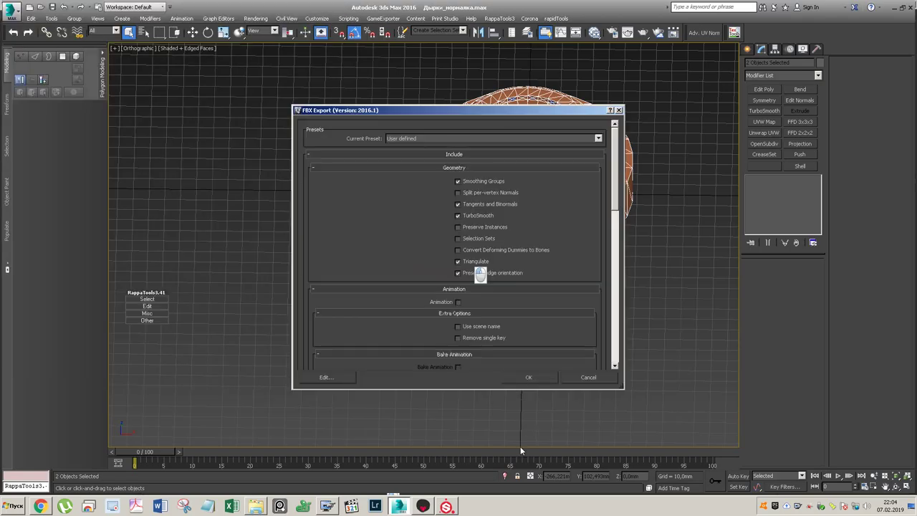
{"action": "left_click", "coordinate": [528, 377]}
- In Substance Painter, start a new project, discarding the old project's changes, and choose LP_1_2_tri.FBX as the mesh
{"action": "left_click", "coordinate": [446, 505]}
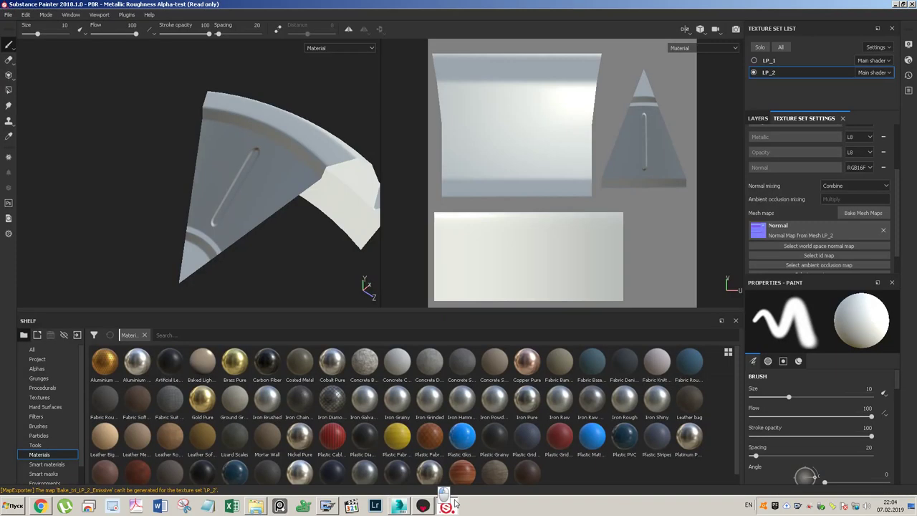
{"action": "left_click", "coordinate": [8, 14]}
{"action": "left_click", "coordinate": [28, 27]}
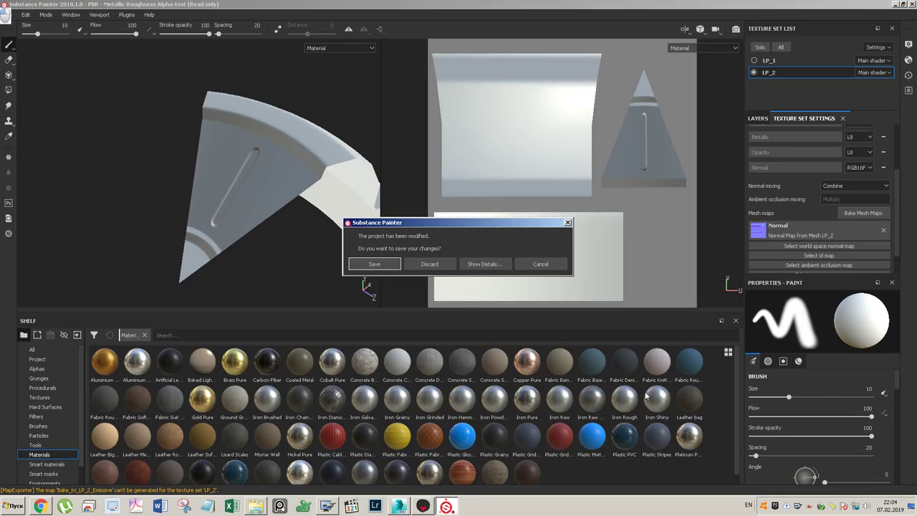
{"action": "left_click", "coordinate": [430, 263]}
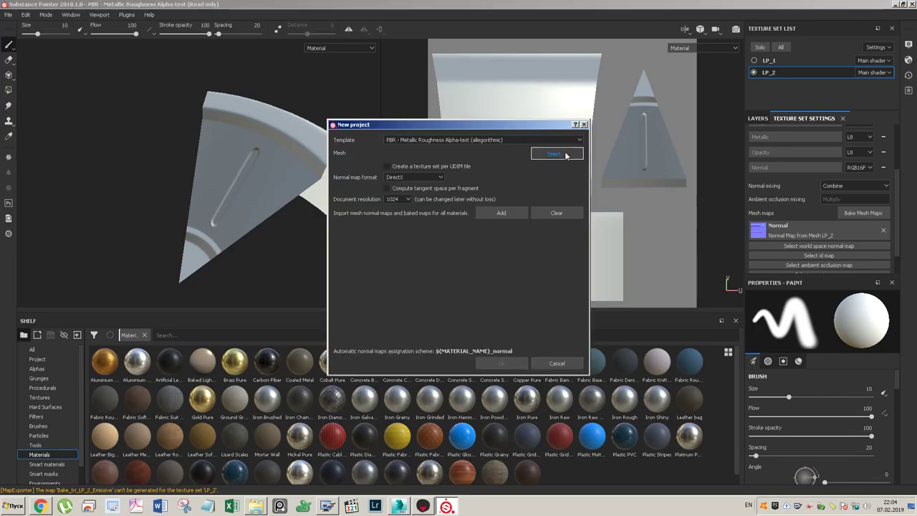
{"action": "left_click", "coordinate": [565, 155]}
{"action": "left_click", "coordinate": [757, 204]}
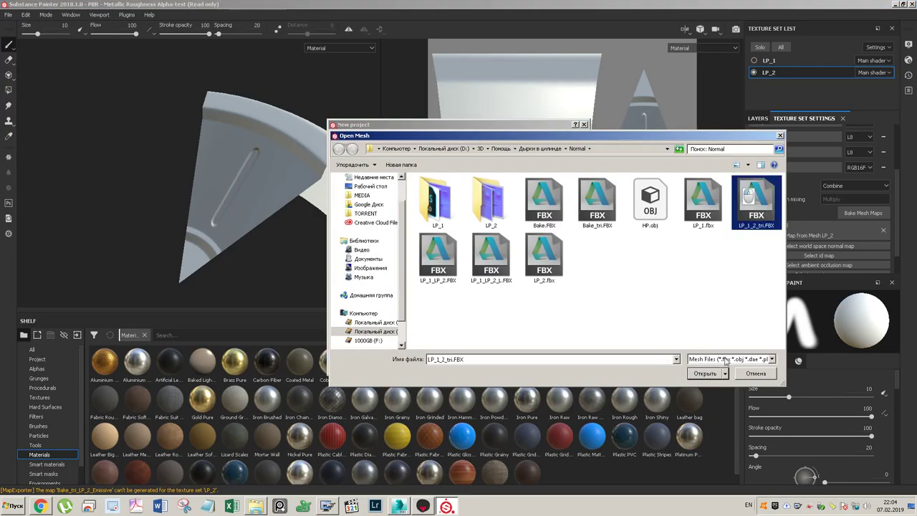
{"action": "left_click", "coordinate": [705, 376]}
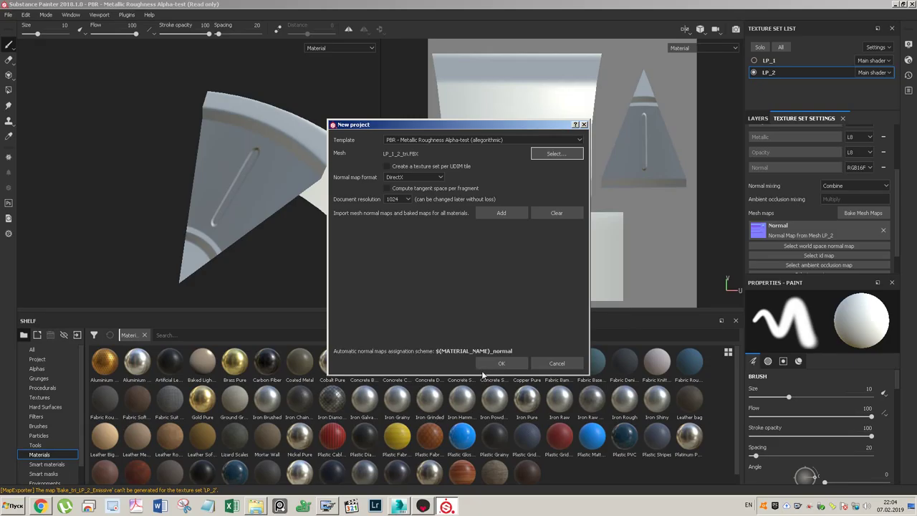
- Add Bake_tri_LP_1_Normal.png from the LP_1\Bake_tri folder to the new project's imported maps
{"action": "left_click", "coordinate": [501, 213]}
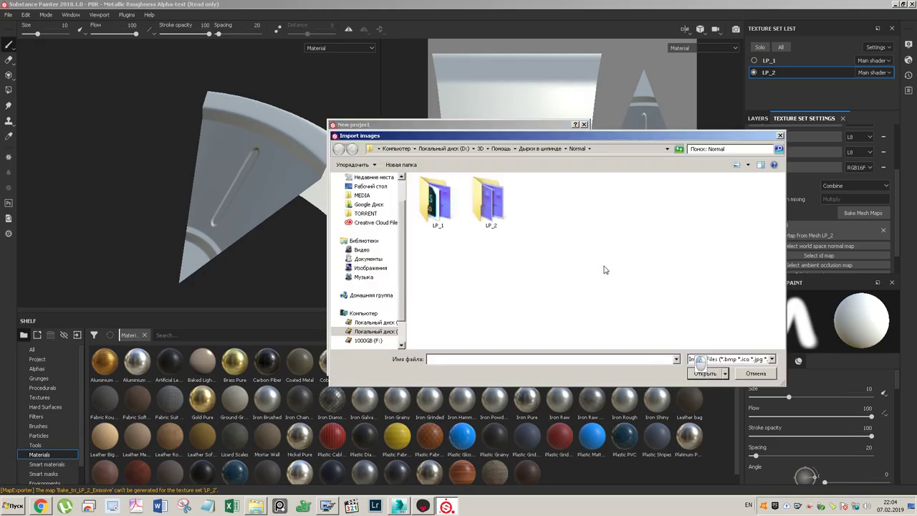
{"action": "double_click", "coordinate": [447, 208]}
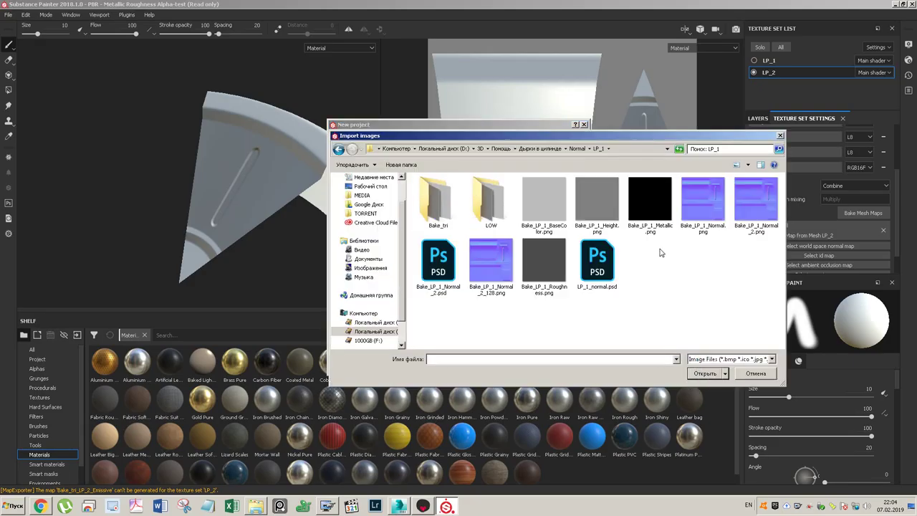
{"action": "double_click", "coordinate": [437, 203]}
{"action": "left_click", "coordinate": [601, 215]}
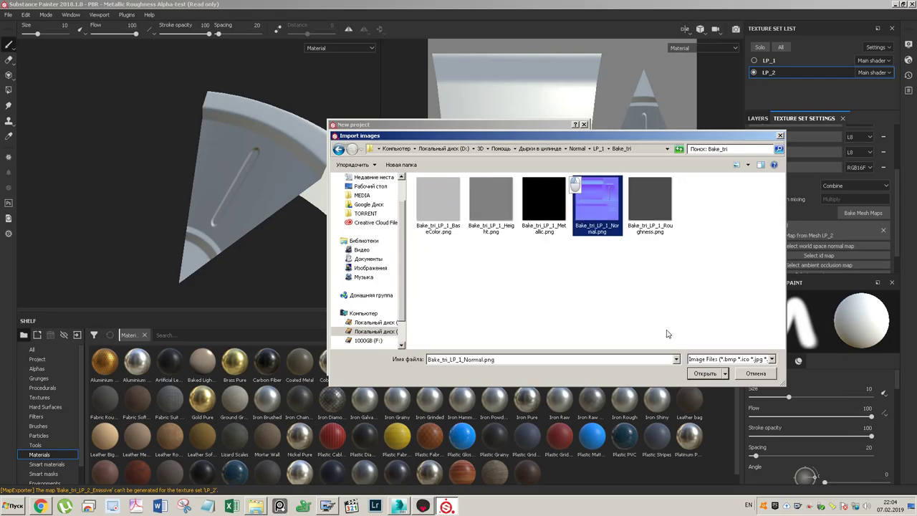
{"action": "left_click", "coordinate": [706, 373]}
- Add Bake_tri_LP_2_Normal.png from the LP_2\Bake_tri folder to the imported maps and create the project
{"action": "left_click", "coordinate": [502, 213]}
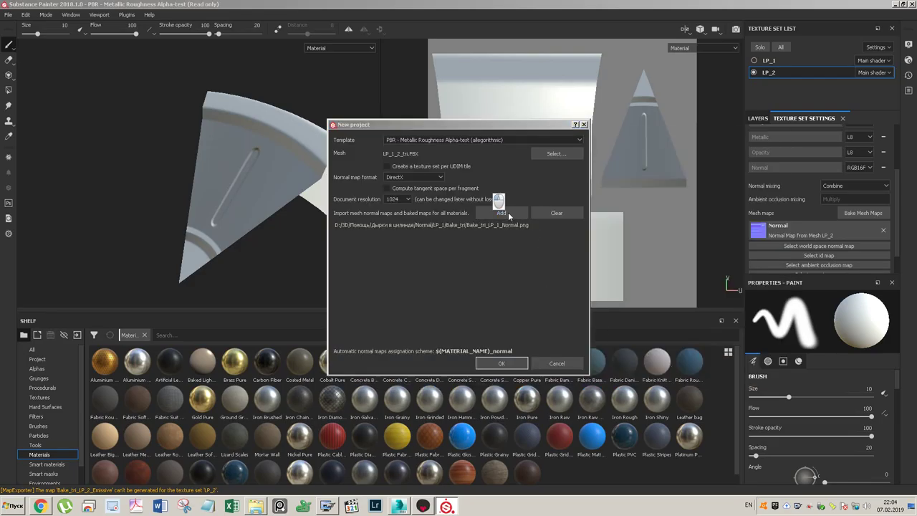
{"action": "left_click", "coordinate": [600, 148]}
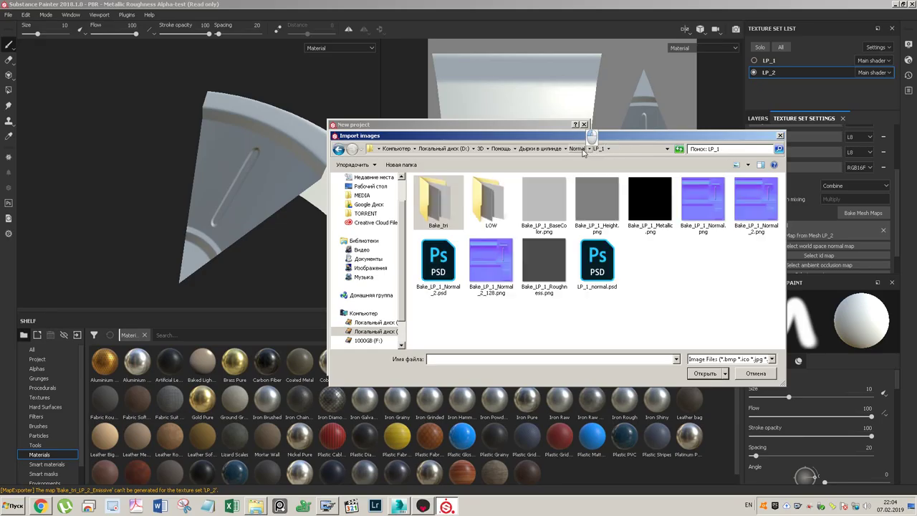
{"action": "left_click", "coordinate": [577, 149]}
{"action": "double_click", "coordinate": [491, 203]}
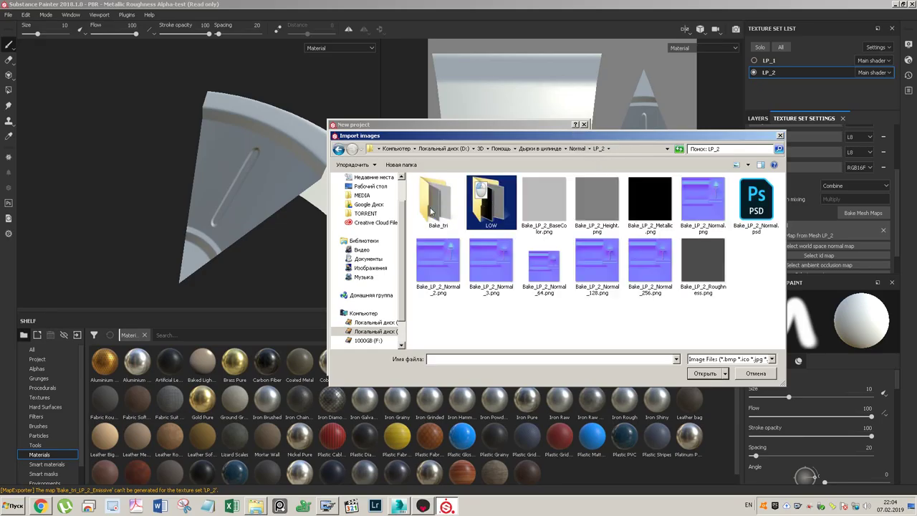
{"action": "double_click", "coordinate": [438, 203]}
{"action": "left_click", "coordinate": [596, 200]}
{"action": "left_click", "coordinate": [707, 373]}
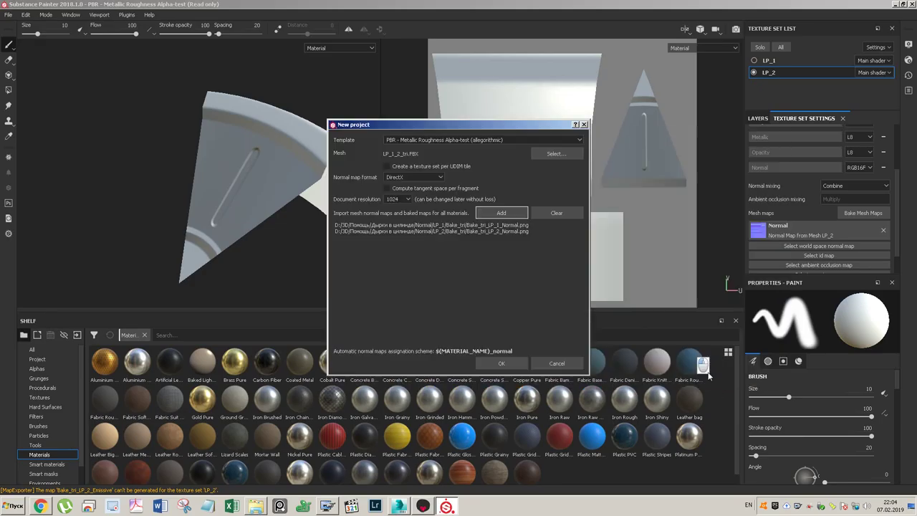
{"action": "left_click", "coordinate": [501, 363]}
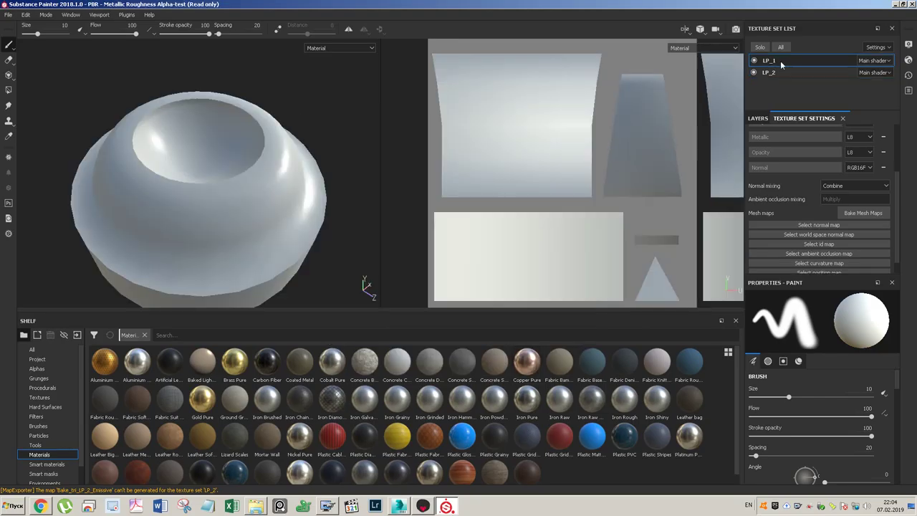
- Assign Bake_tri_LP_1_Normal as the normal map of texture set LP_1 and Bake_tri_LP_2_Normal as that of LP_2
{"action": "left_click", "coordinate": [822, 225]}
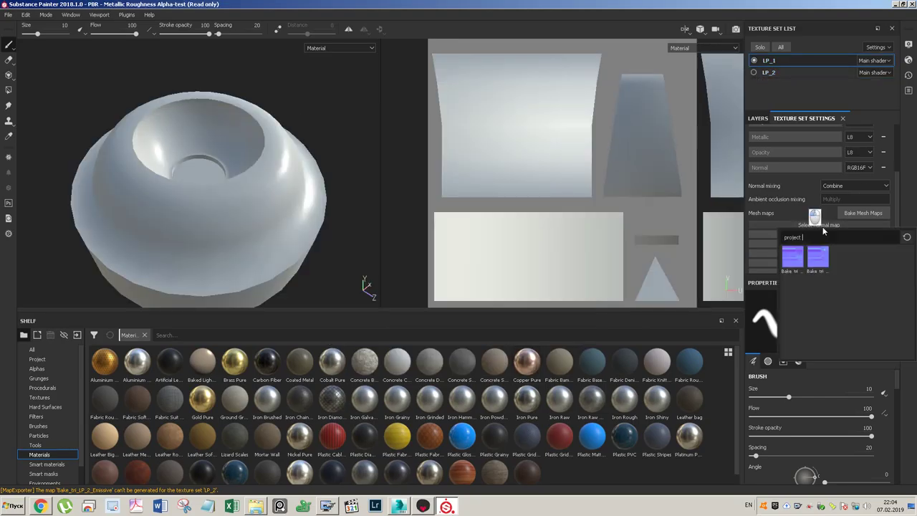
{"action": "left_click", "coordinate": [793, 256]}
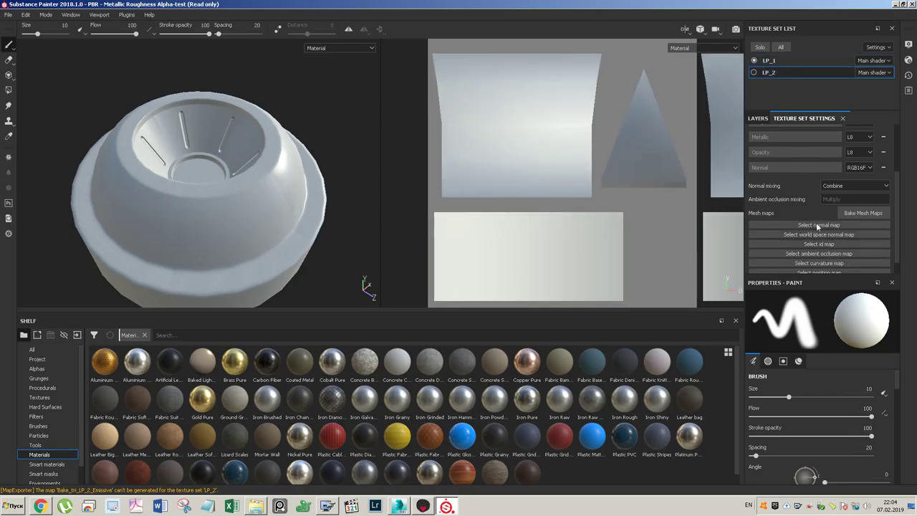
{"action": "left_click", "coordinate": [815, 224]}
{"action": "left_click", "coordinate": [817, 252]}
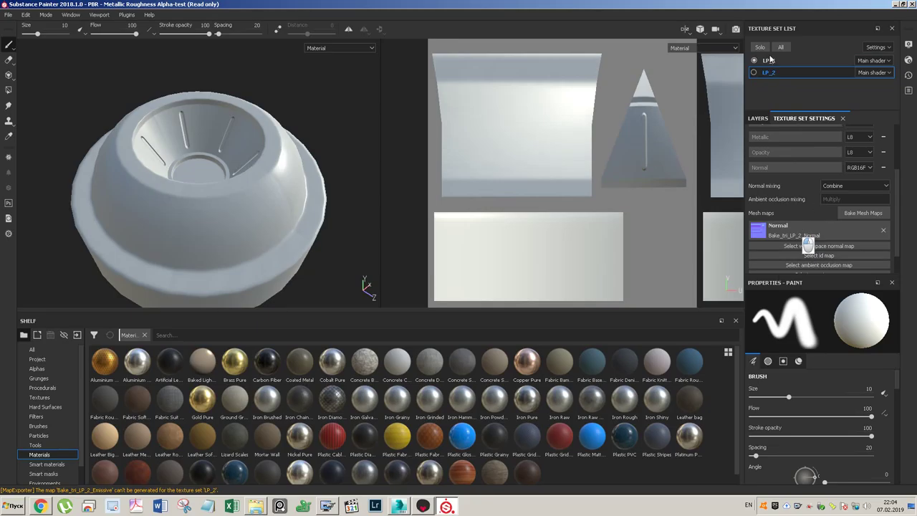
- Hide texture set LP_1, show LP_2, and inspect its normal-map shading inside the bowl
{"action": "left_click", "coordinate": [753, 61]}
{"action": "left_click", "coordinate": [754, 72]}
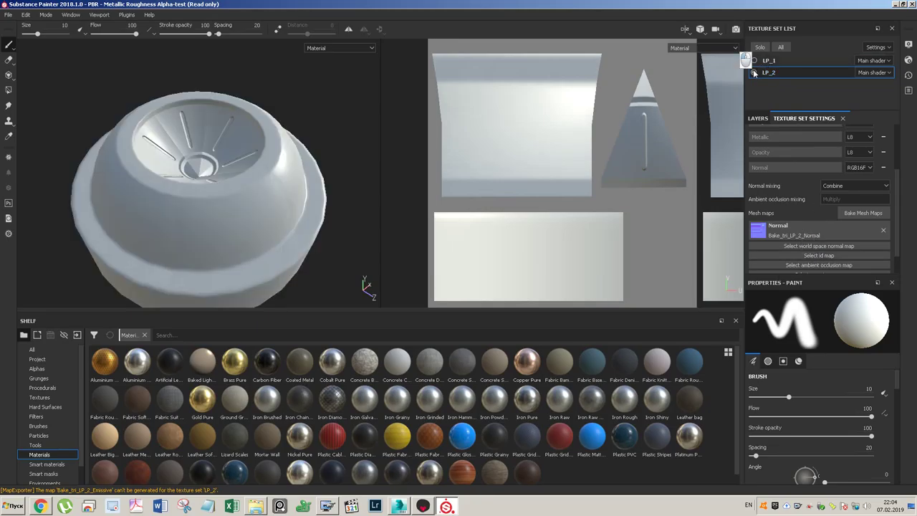
{"action": "left_click_drag", "start_coordinate": [326, 130], "coordinate": [309, 126], "text": "alt"}
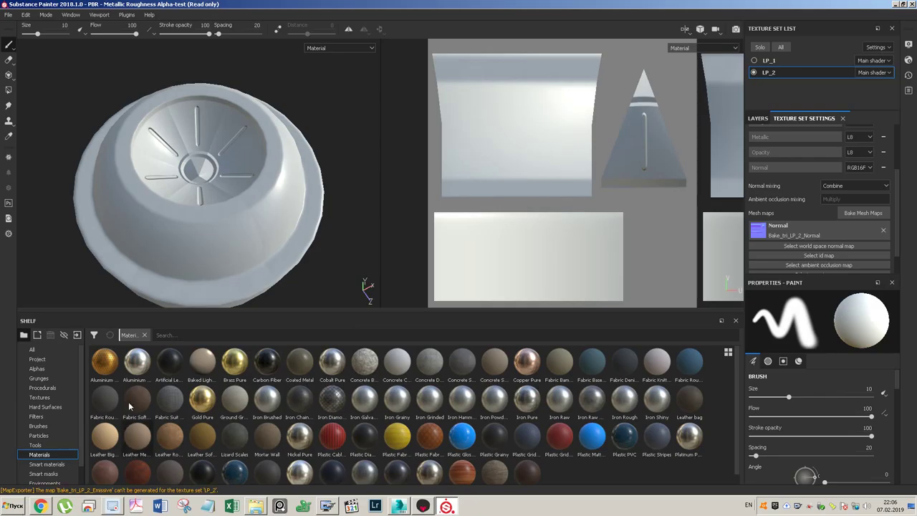
- Switch to 3ds Max, hide and collapse the Tri layer, and make the 0 (default) layer visible
{"action": "left_click", "coordinate": [399, 506]}
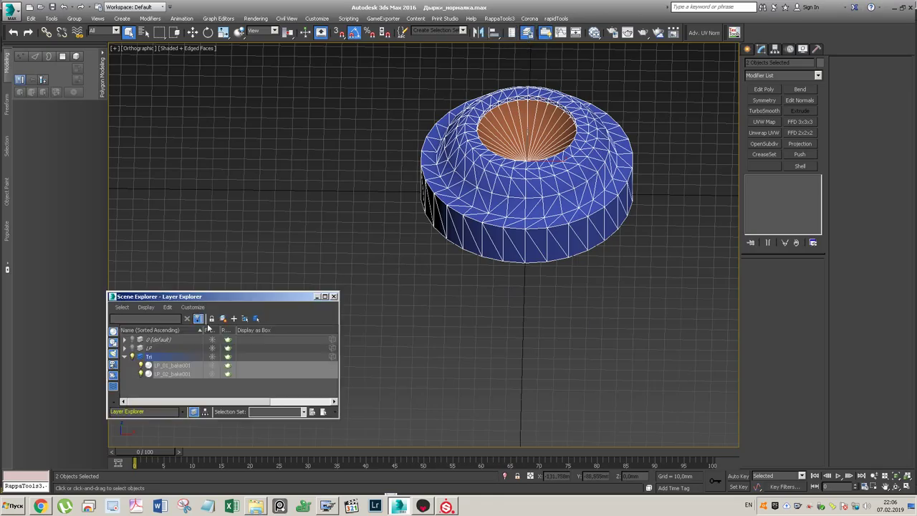
{"action": "left_click", "coordinate": [130, 355]}
{"action": "left_click", "coordinate": [131, 355]}
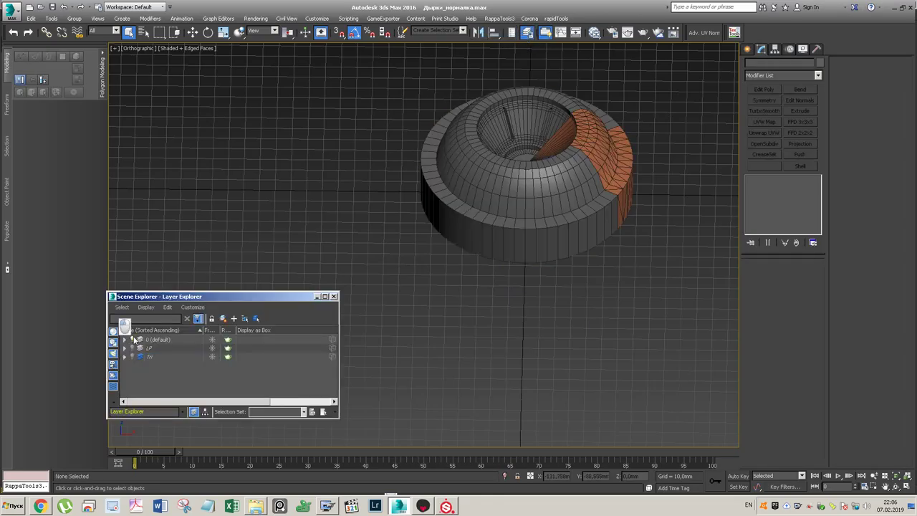
{"action": "left_click", "coordinate": [159, 342]}
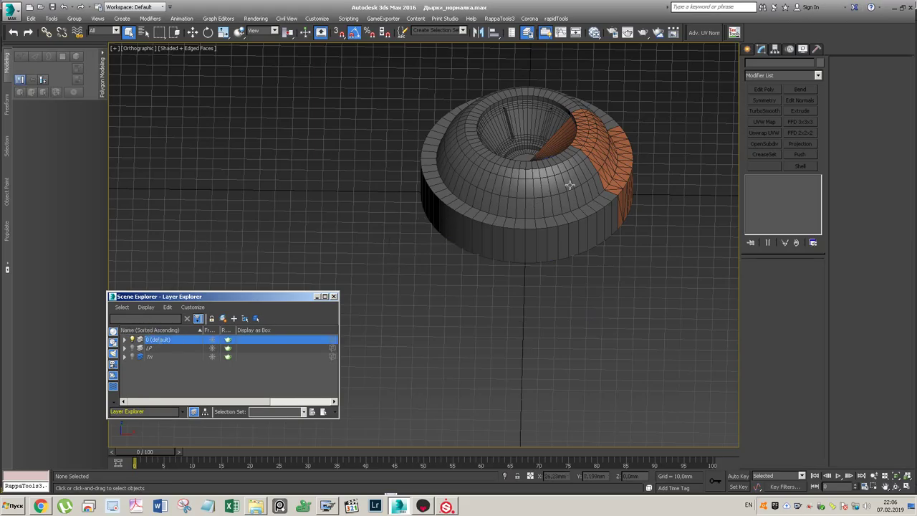
- Select the low-poly segments LP_01_bake and LP_02_bake together and clone them in place
{"action": "left_click", "coordinate": [589, 135]}
{"action": "middle_click_drag", "start_coordinate": [640, 174], "coordinate": [653, 194], "text": "alt"}
{"action": "scroll", "coordinate": [618, 172], "scroll_direction": "up", "scroll_amount": 8}
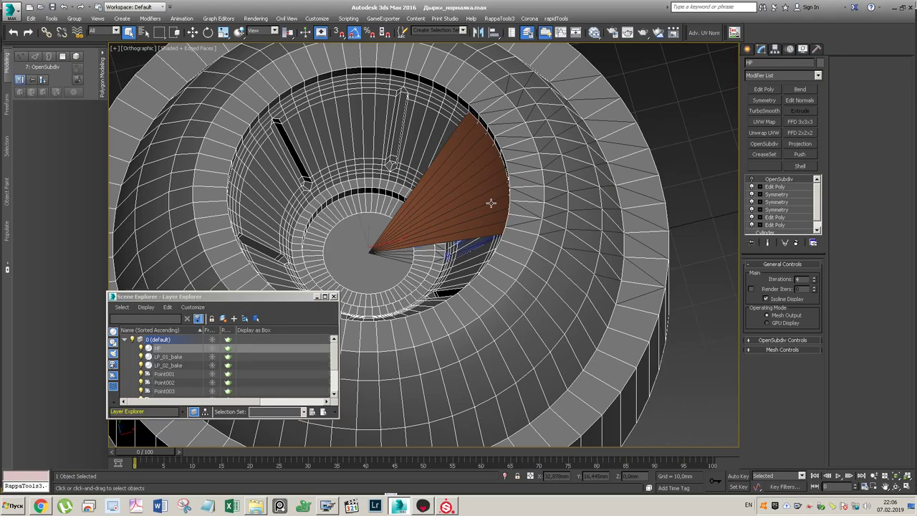
{"action": "left_click", "coordinate": [462, 233], "text": "ctrl"}
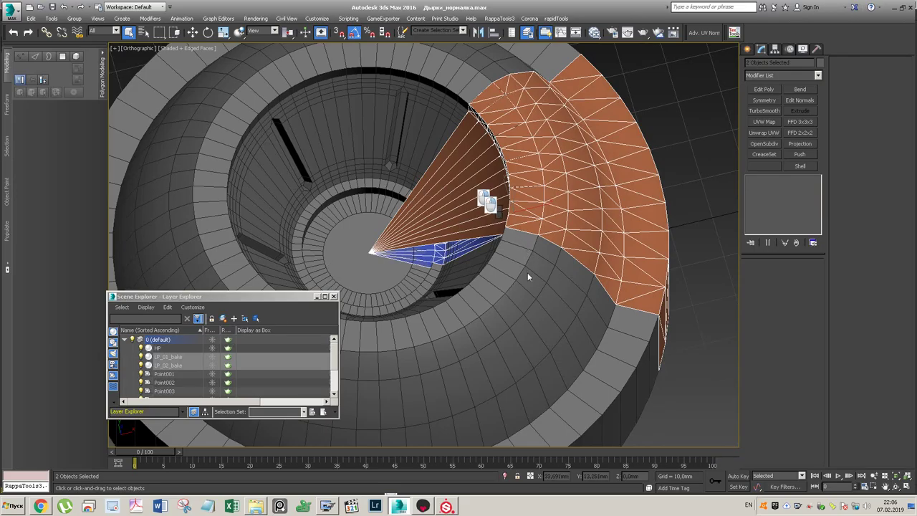
{"action": "key", "text": "ctrl+v"}
{"action": "left_click", "coordinate": [433, 284]}
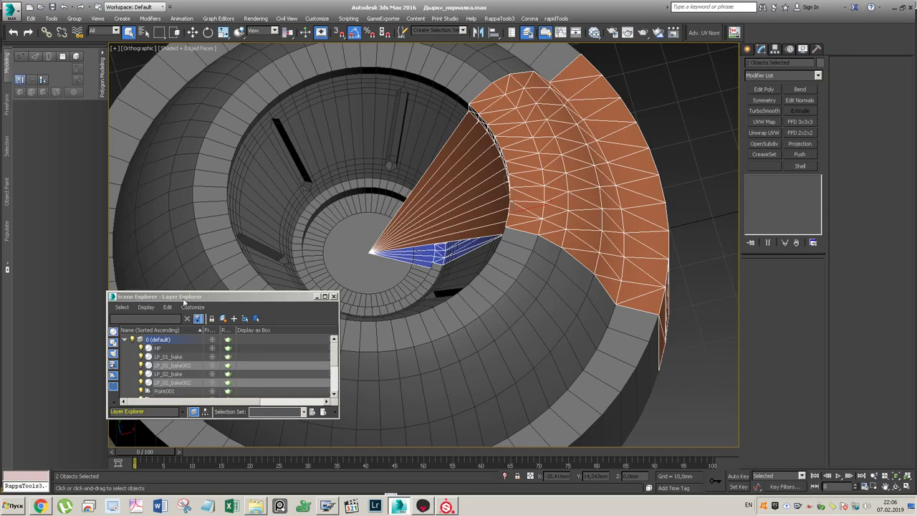
- Put the two cloned low-poly segments into a new layer and hide the 0 (default) layer
{"action": "left_click", "coordinate": [222, 318]}
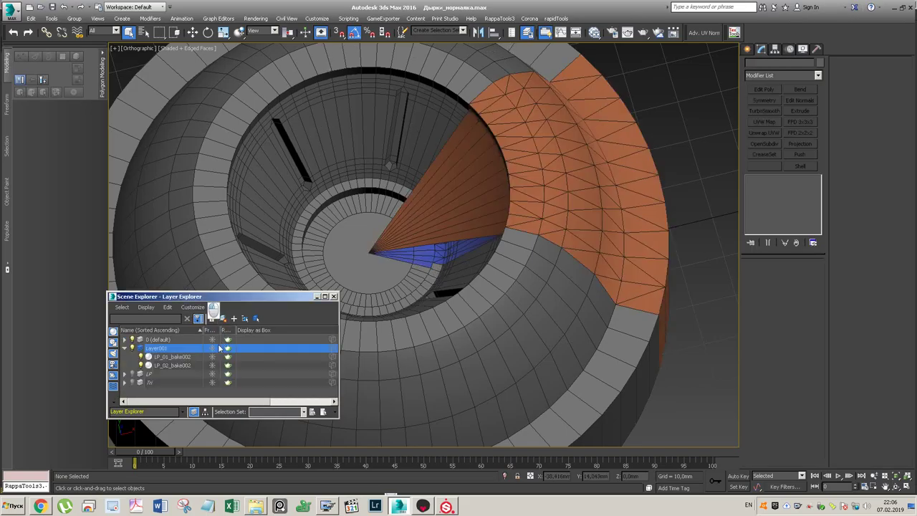
{"action": "double_click", "coordinate": [172, 349]}
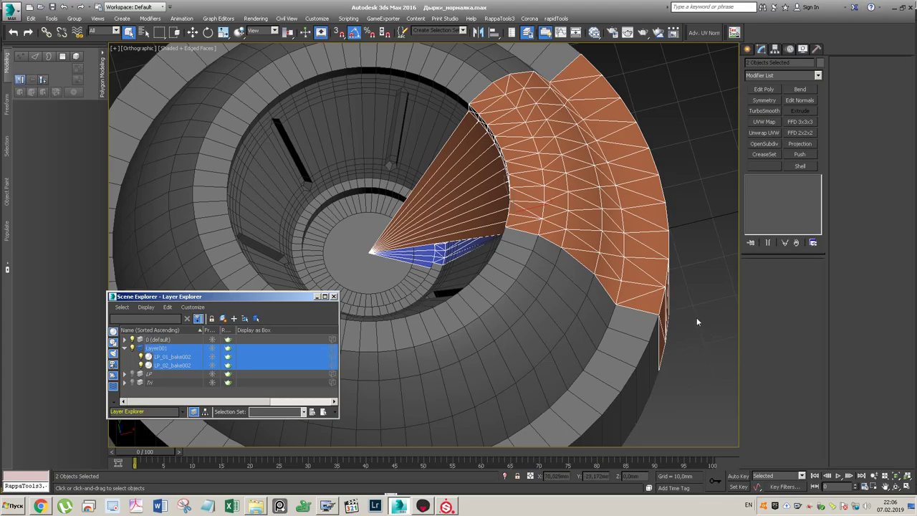
{"action": "key", "text": "alt+q"}
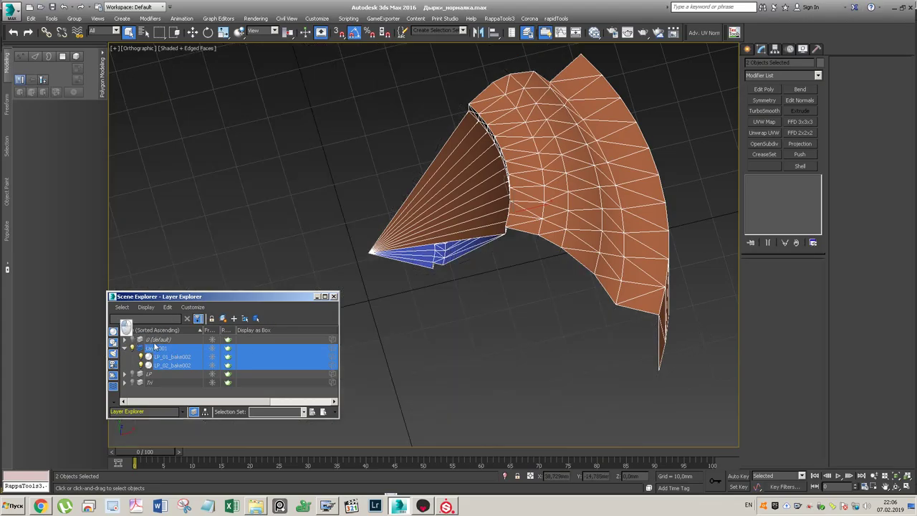
{"action": "left_click", "coordinate": [495, 355]}
- Rename the new layer holding the two clones as LastHope
{"action": "left_click", "coordinate": [169, 350]}
{"action": "left_click", "coordinate": [168, 350]}
{"action": "key", "text": "BackSpace"}
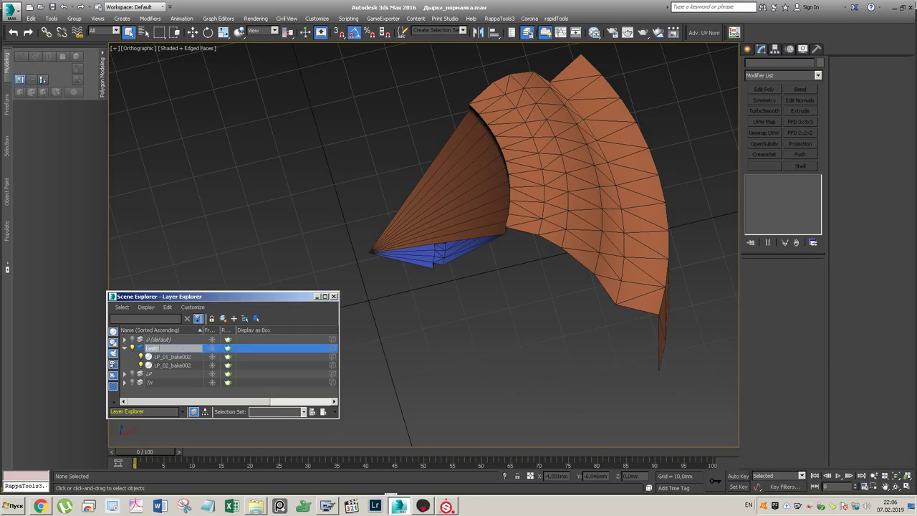
{"action": "key", "text": "Return"}
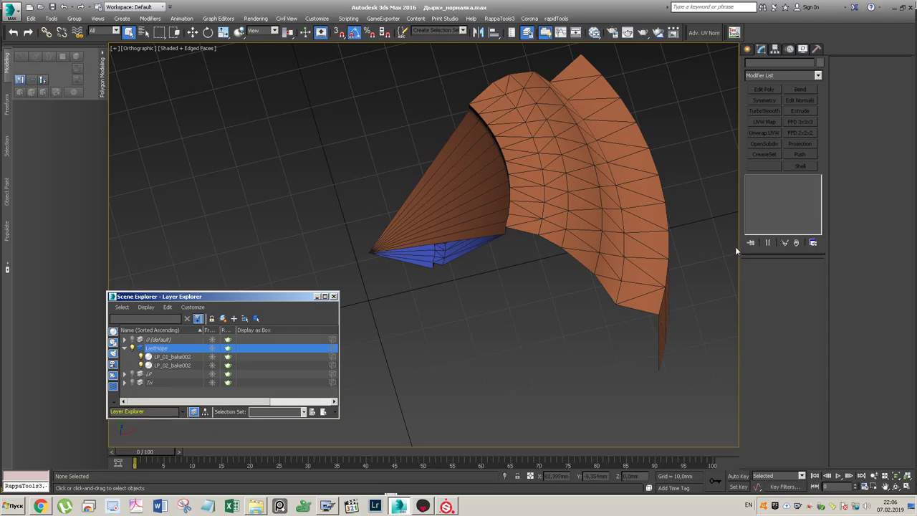
- Remove the Edit Poly modifier from both LP_02_bake002 and LP_01_bake002, leaving only their Editable Poly base
{"action": "left_click", "coordinate": [449, 206]}
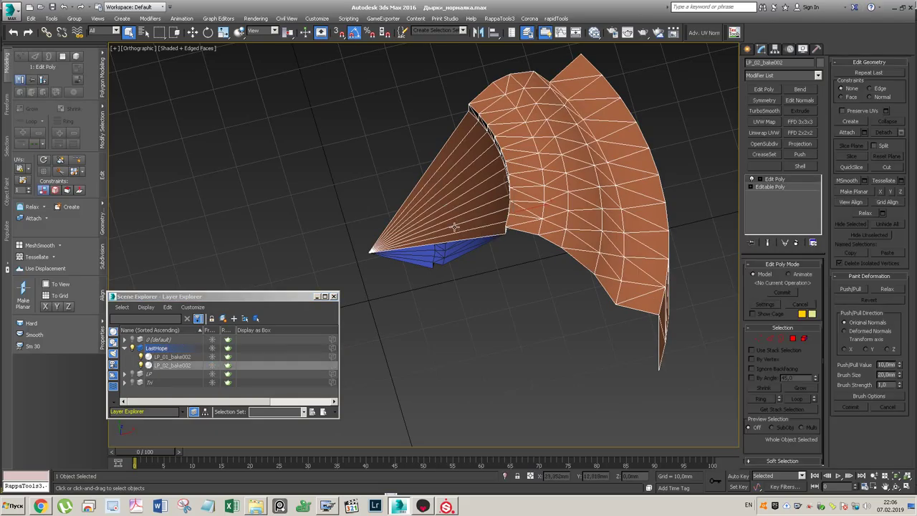
{"action": "scroll", "coordinate": [454, 226], "scroll_direction": "down", "scroll_amount": 3}
{"action": "left_click", "coordinate": [795, 242]}
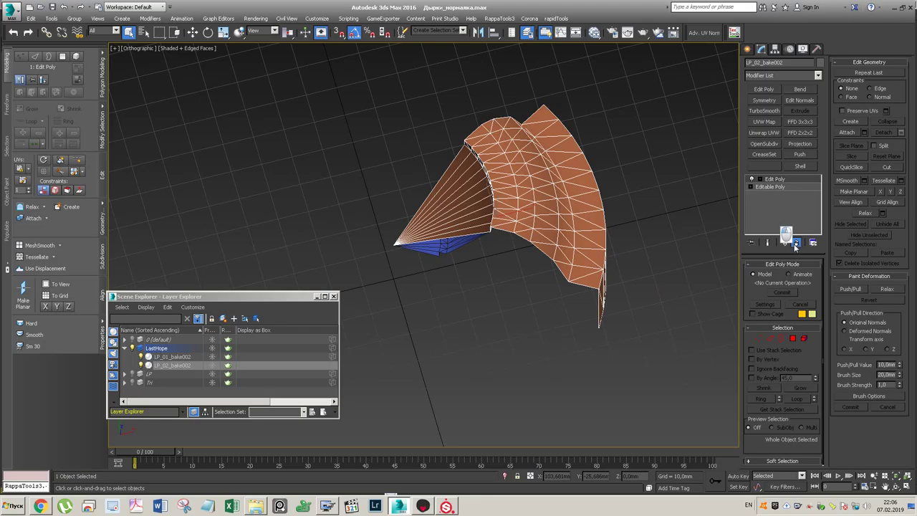
{"action": "left_click", "coordinate": [436, 223]}
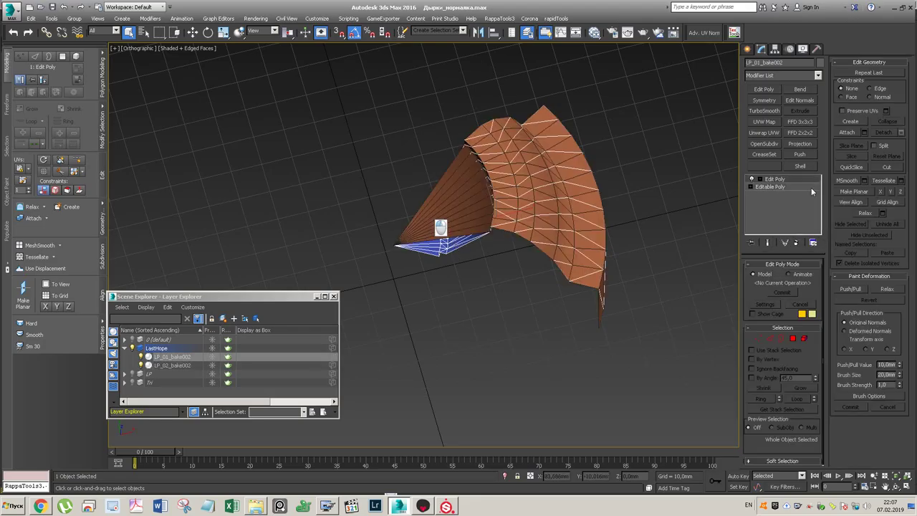
{"action": "left_click", "coordinate": [795, 242]}
{"action": "left_click", "coordinate": [464, 198]}
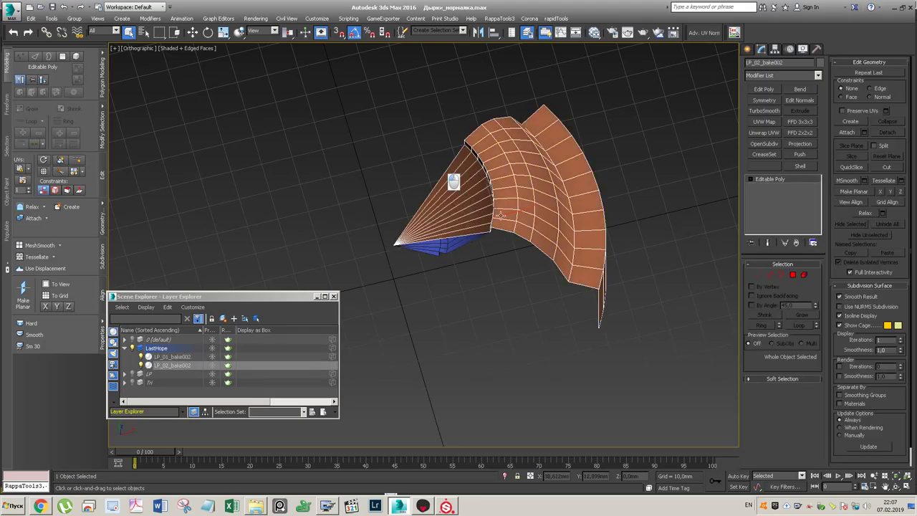
{"action": "left_click", "coordinate": [763, 133]}
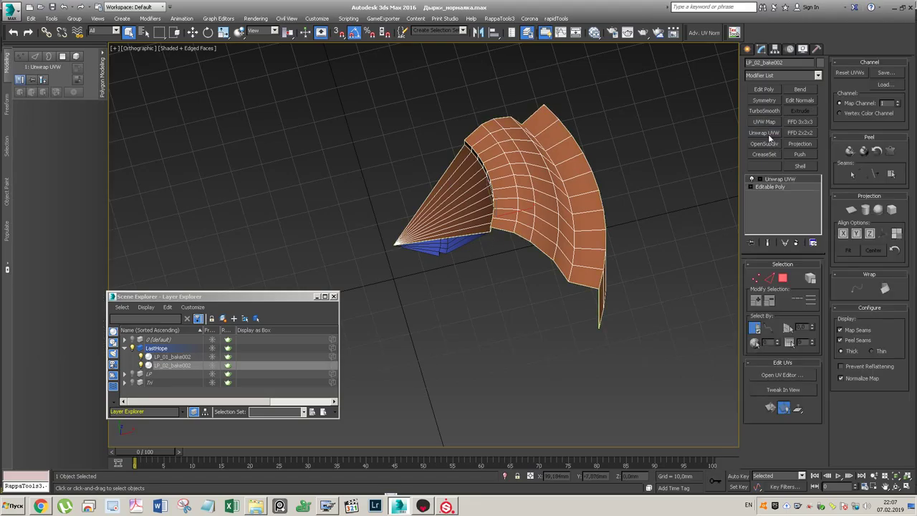
{"action": "left_click", "coordinate": [777, 375]}
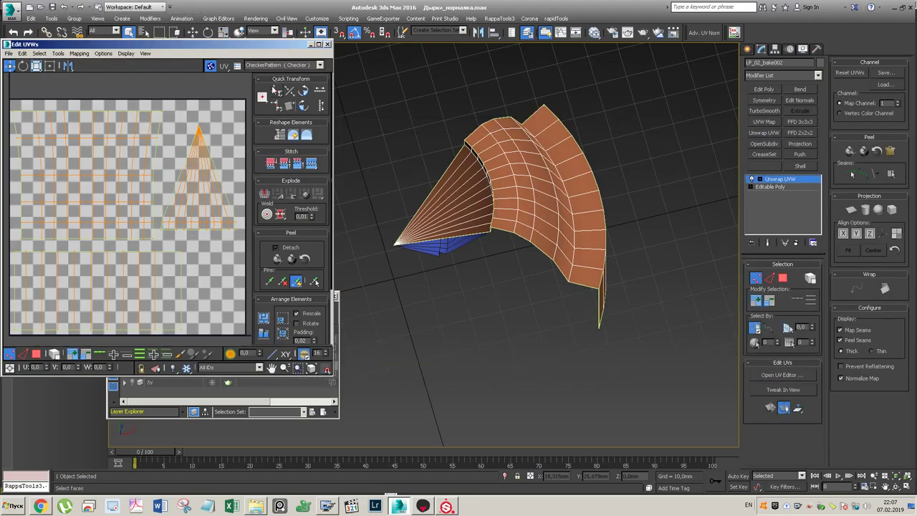
{"action": "left_click", "coordinate": [326, 45]}
{"action": "left_click", "coordinate": [769, 179]}
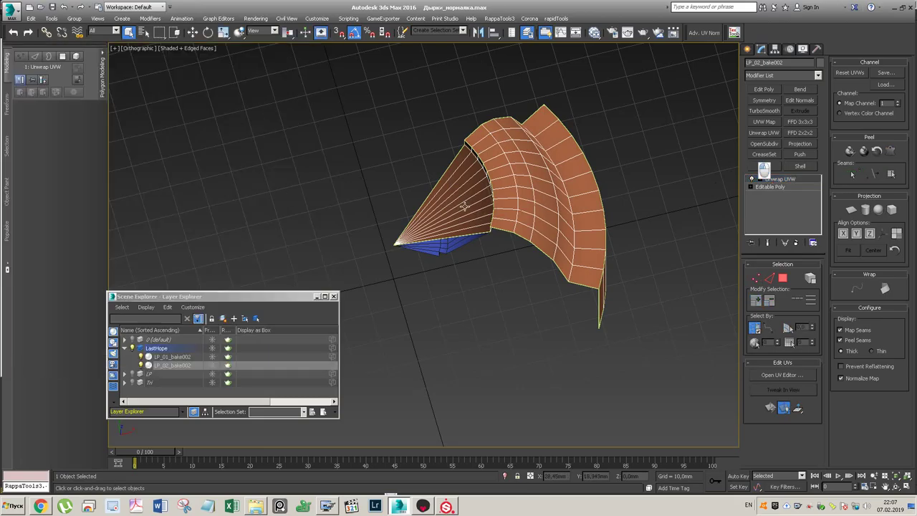
{"action": "left_click", "coordinate": [794, 243]}
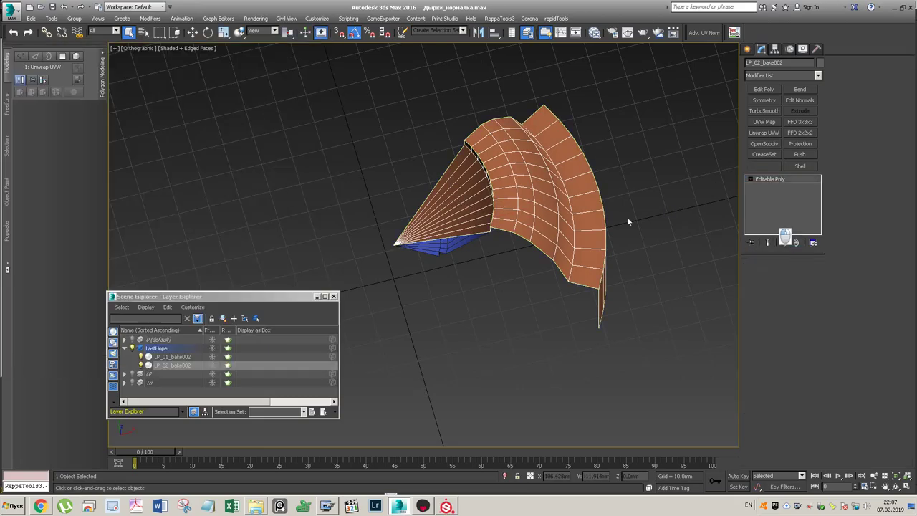
- Clone the orange LP_02_bake002 segment by rotating it 60° about Z, making five copies that complete the ring
{"action": "key", "text": "e"}
{"action": "left_click_drag", "start_coordinate": [406, 300], "coordinate": [437, 294], "text": "shift"}
{"action": "left_click", "coordinate": [483, 255]}
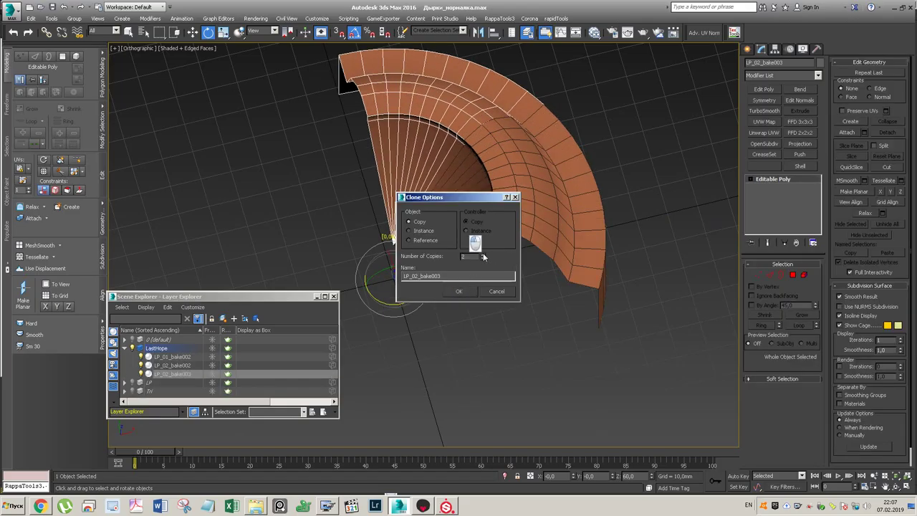
{"action": "left_click", "coordinate": [458, 291]}
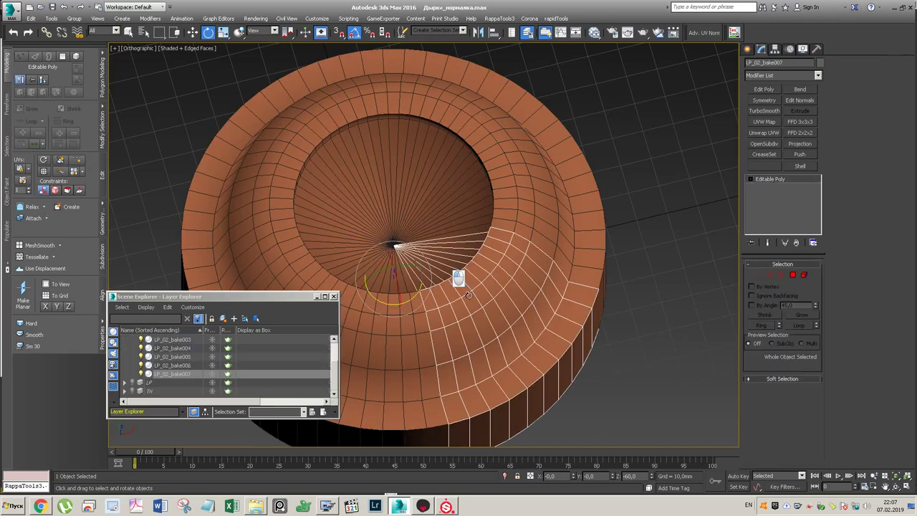
- Select the five cloned orange segments, leaving out the original, and apply one shared Unwrap UVW modifier
{"action": "left_click", "coordinate": [370, 316], "text": "ctrl"}
{"action": "key", "text": "w"}
{"action": "left_click", "coordinate": [301, 240], "text": "ctrl"}
{"action": "left_click", "coordinate": [417, 97], "text": "ctrl"}
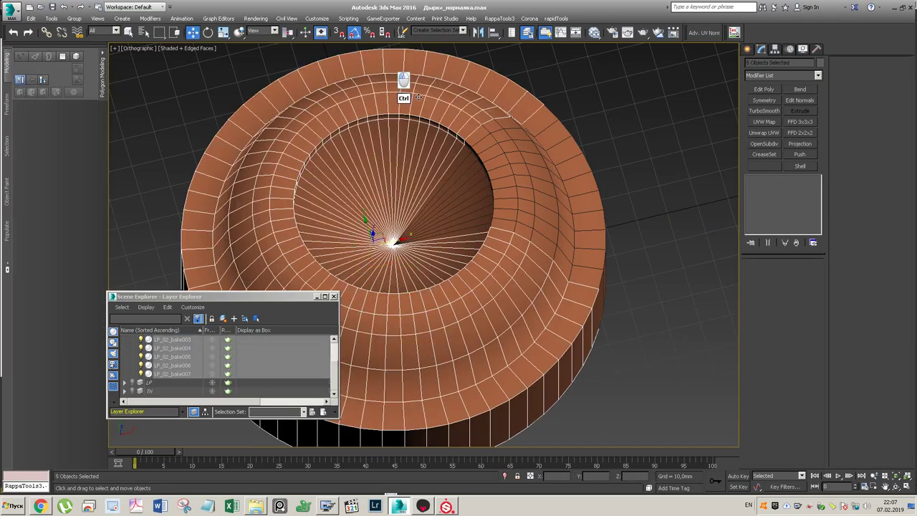
{"action": "left_click", "coordinate": [765, 134]}
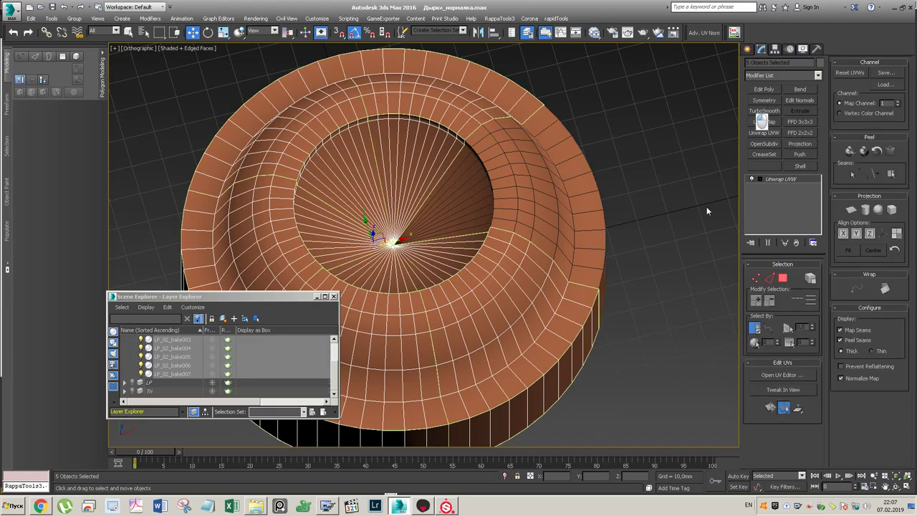
- Offset all UVs of the five orange copies by 1 in U, and convert the copies back to Editable Poly
{"action": "left_click", "coordinate": [782, 376]}
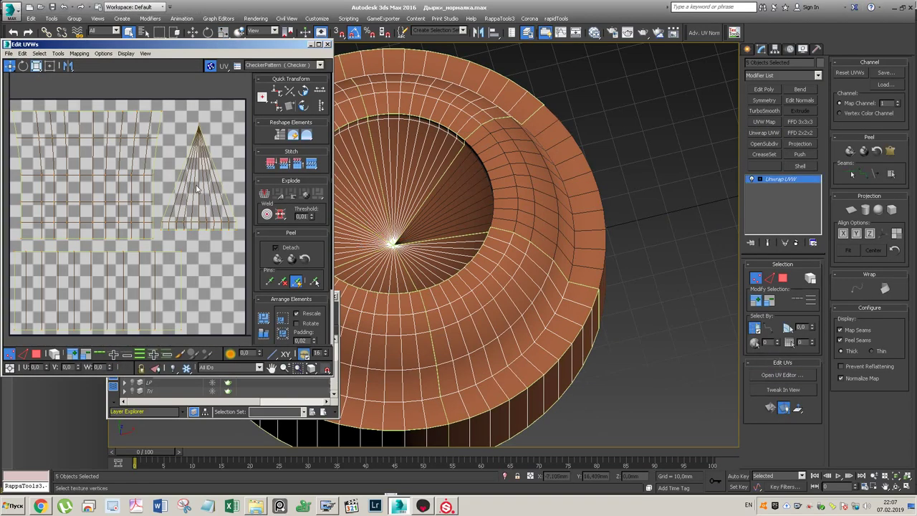
{"action": "key", "text": "ctrl+a"}
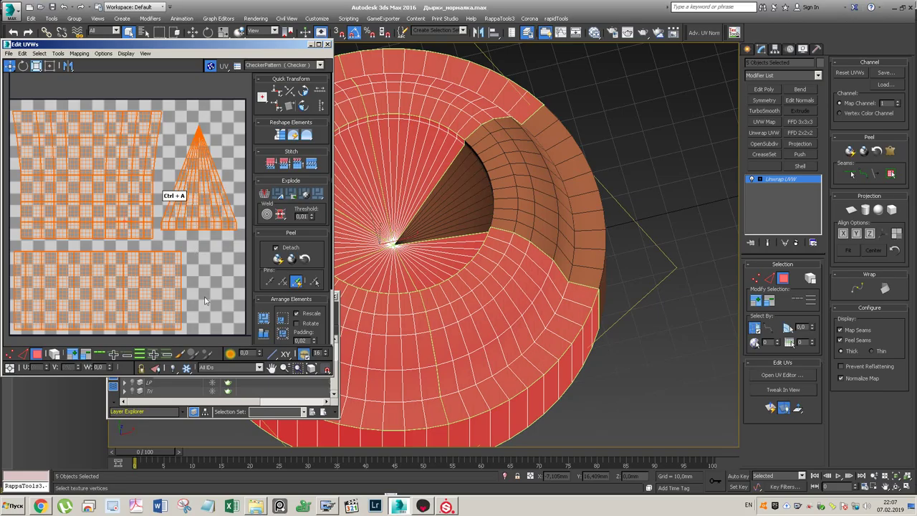
{"action": "left_click", "coordinate": [11, 368]}
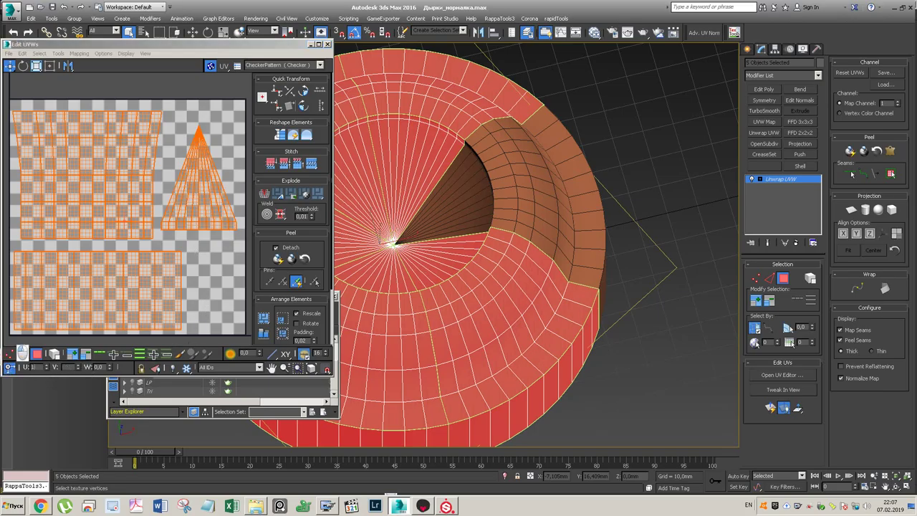
{"action": "left_click", "coordinate": [328, 45]}
{"action": "middle_click", "coordinate": [469, 286]}
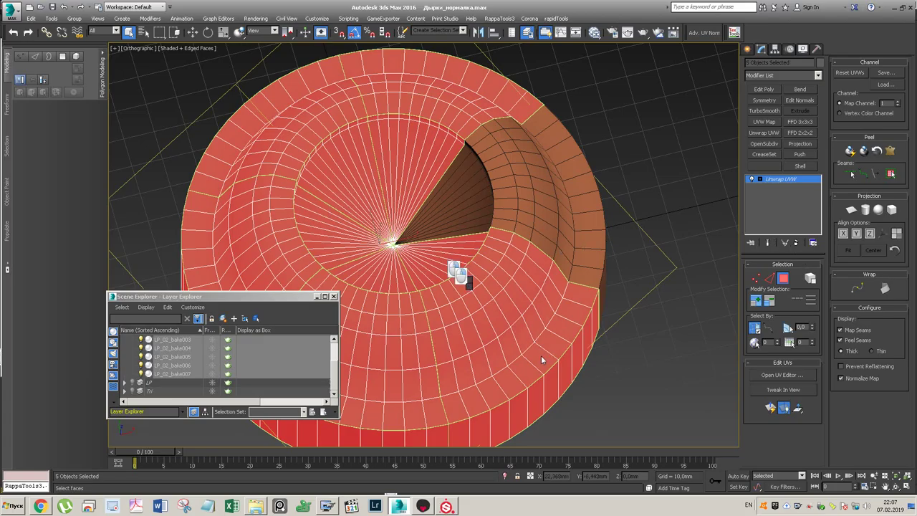
{"action": "left_click", "coordinate": [571, 383]}
- Attach the five orange copies to the original LP_02_bake002 segment
{"action": "left_click", "coordinate": [512, 167]}
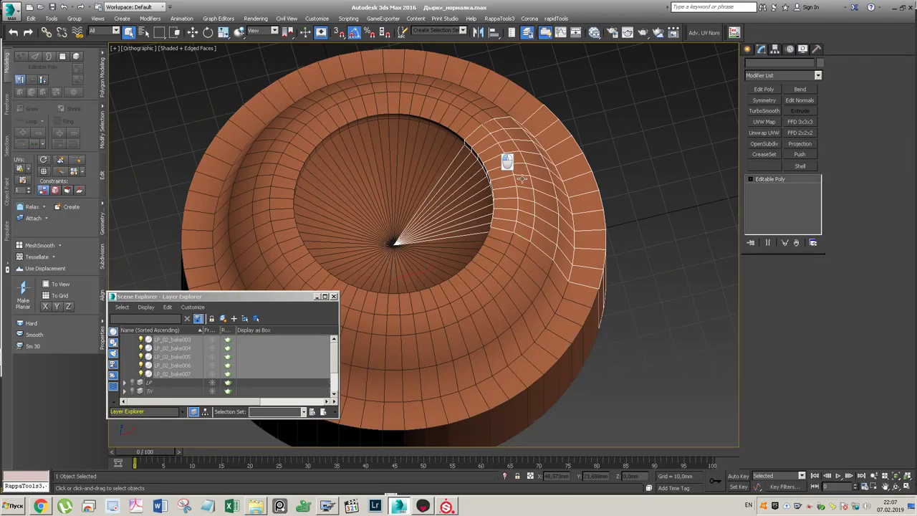
{"action": "left_click", "coordinate": [858, 132]}
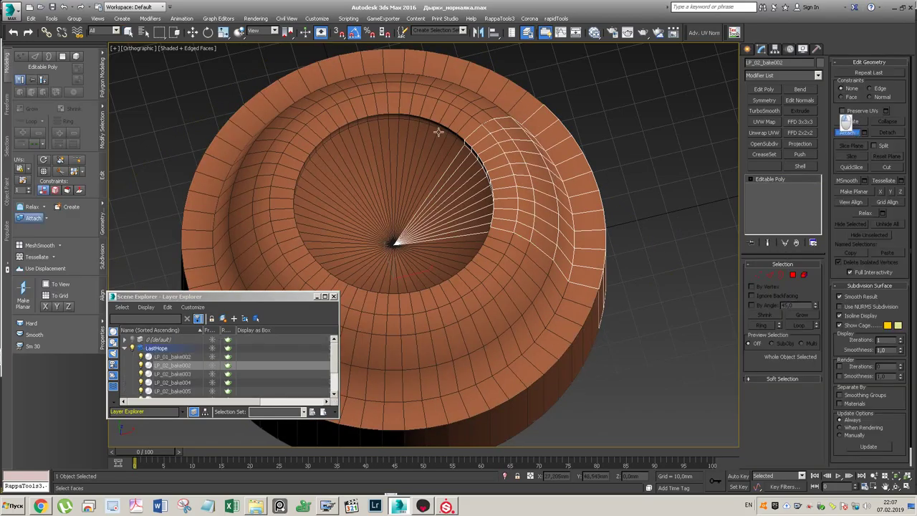
{"action": "left_click", "coordinate": [423, 112]}
{"action": "left_click", "coordinate": [332, 137]}
{"action": "left_click", "coordinate": [275, 204]}
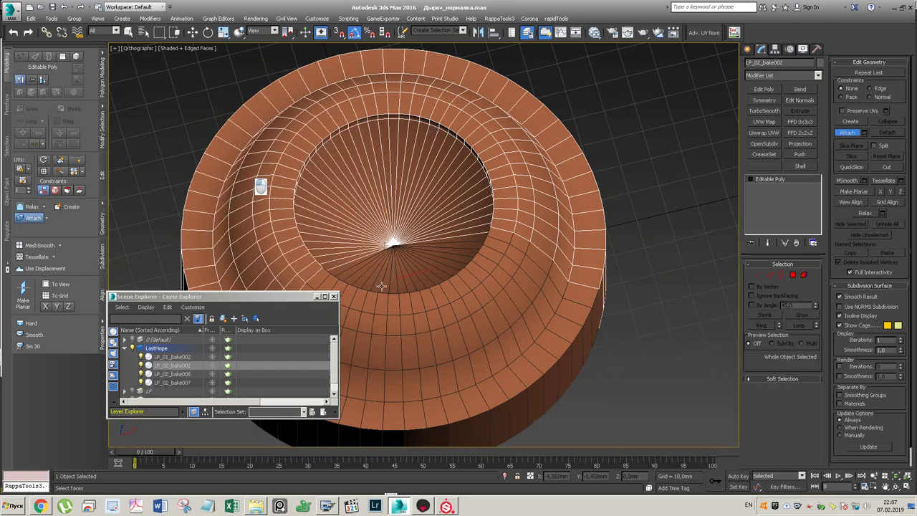
{"action": "left_click", "coordinate": [368, 267]}
{"action": "left_click", "coordinate": [472, 277]}
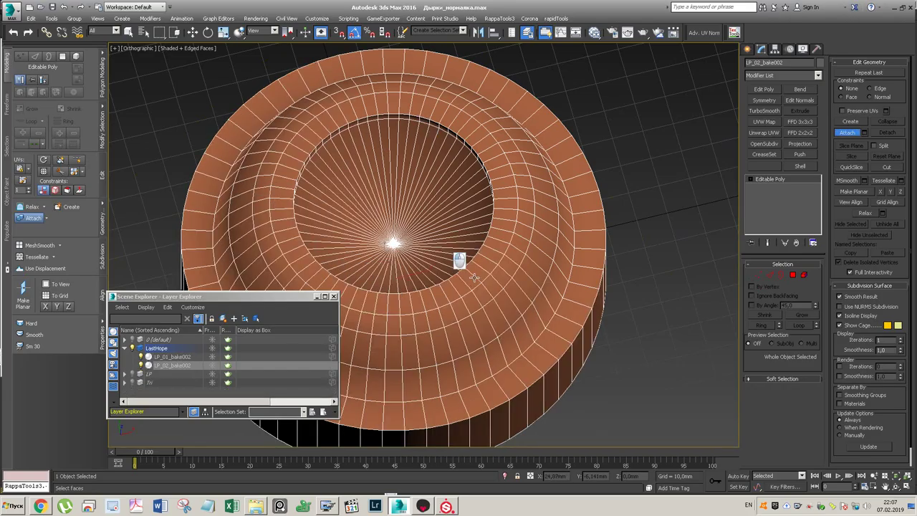
{"action": "left_click", "coordinate": [849, 134]}
- Weld all vertices of the combined LP_02_bake002 mesh and leave vertex sub-object mode
{"action": "key", "text": "1"}
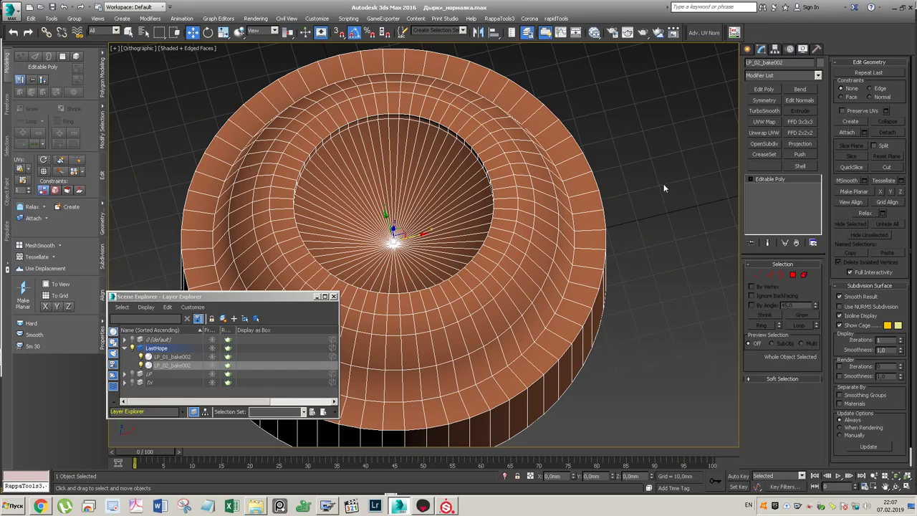
{"action": "key", "text": "ctrl+a"}
{"action": "left_click", "coordinate": [885, 84]}
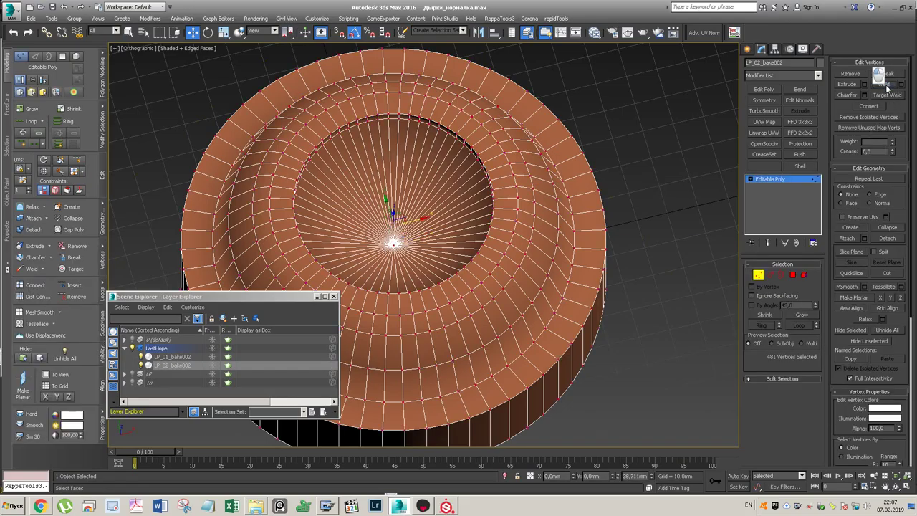
{"action": "left_click", "coordinate": [778, 179]}
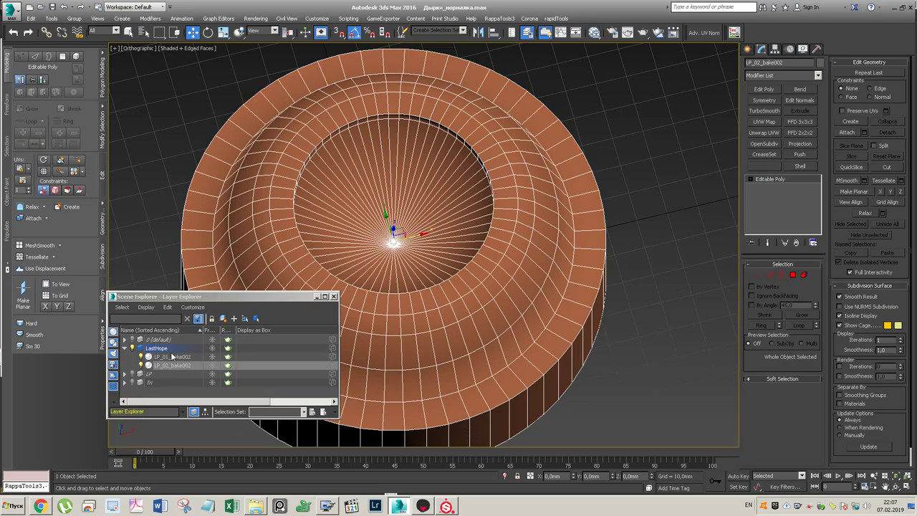
- Isolate LP_01_bake002 and clone it by rotating 60° about Z, making five copies that complete the ring
{"action": "left_click", "coordinate": [178, 356]}
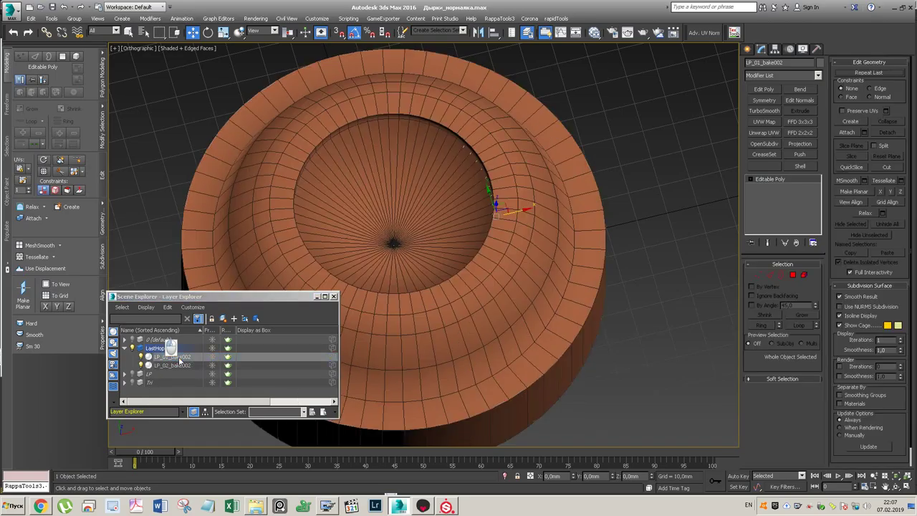
{"action": "key", "text": "alt+q"}
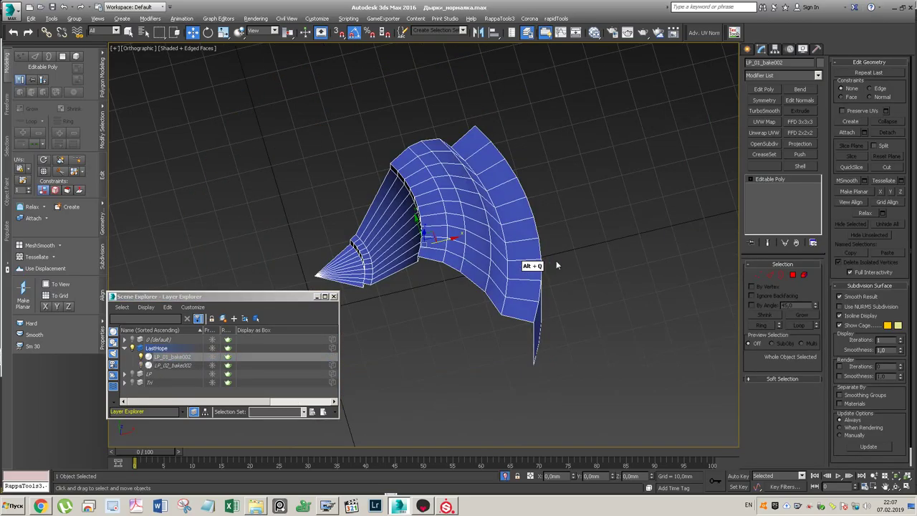
{"action": "key", "text": "e"}
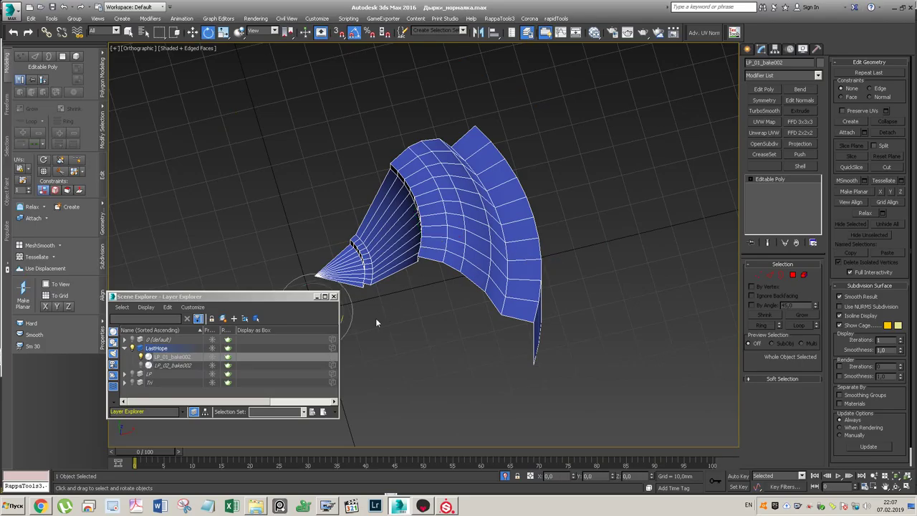
{"action": "left_click", "coordinate": [316, 297]}
{"action": "mouse_move", "coordinate": [307, 315]}
{"action": "left_mouse_down", "text": "shift"}
{"action": "mouse_move", "coordinate": [308, 329]}
{"action": "mouse_move", "coordinate": [376, 317]}
{"action": "left_mouse_up", "text": "shift"}
{"action": "left_click", "coordinate": [459, 291]}
{"action": "left_click", "coordinate": [480, 255]}
{"action": "left_click", "coordinate": [480, 255]}
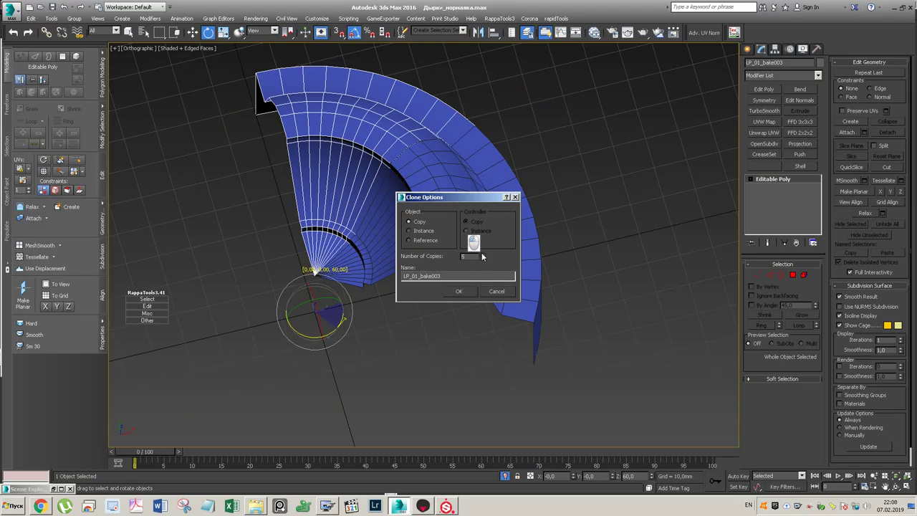
{"action": "left_click", "coordinate": [462, 292]}
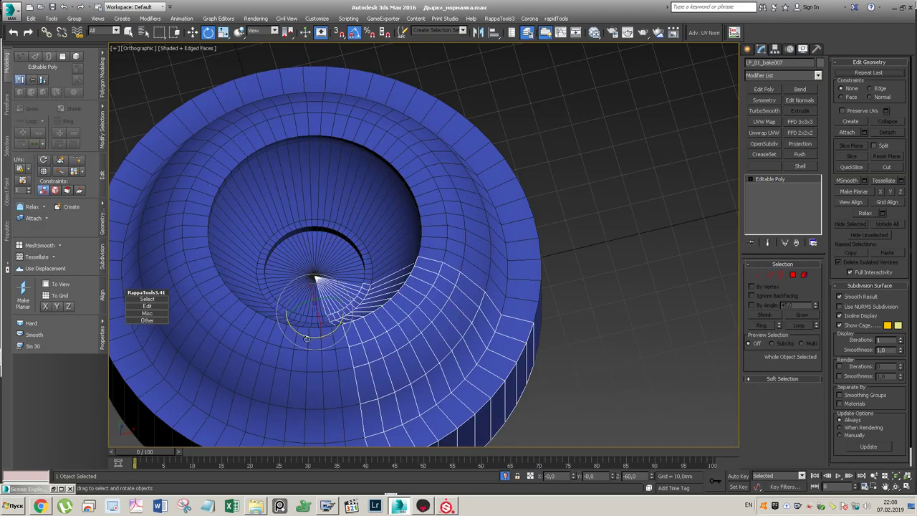
- Select the five cloned blue segments without the original and apply one shared Unwrap UVW modifier
{"action": "key", "text": "w"}
{"action": "left_click", "coordinate": [277, 361], "text": "ctrl"}
{"action": "left_click", "coordinate": [203, 248], "text": "ctrl"}
{"action": "left_click", "coordinate": [219, 189], "text": "ctrl"}
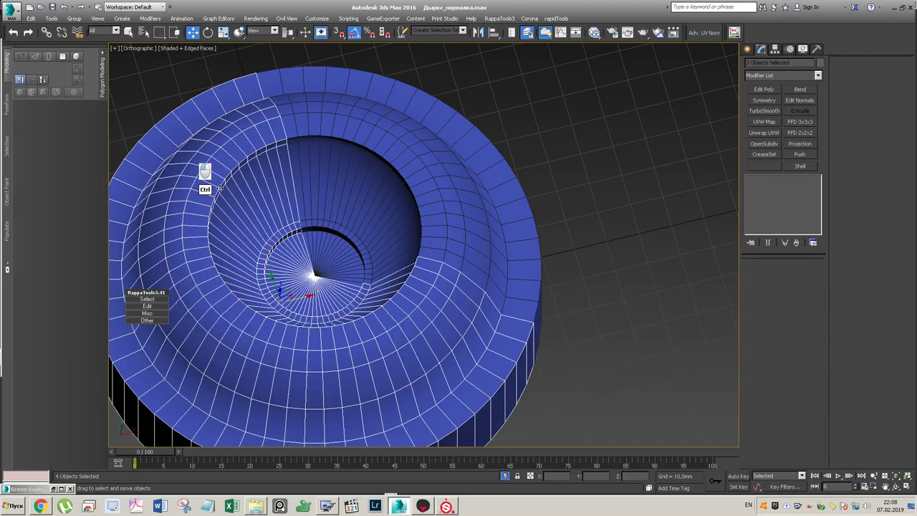
{"action": "left_click", "coordinate": [337, 140], "text": "ctrl"}
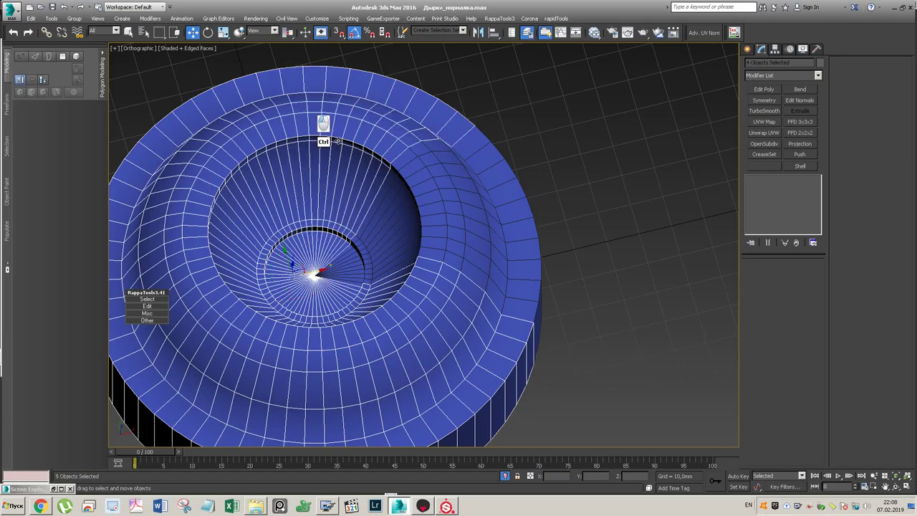
{"action": "left_click", "coordinate": [764, 132]}
- Move all UVs of the five blue copies one tile along U, and convert the copies back to Editable Poly
{"action": "left_click", "coordinate": [783, 278]}
{"action": "left_click", "coordinate": [783, 376]}
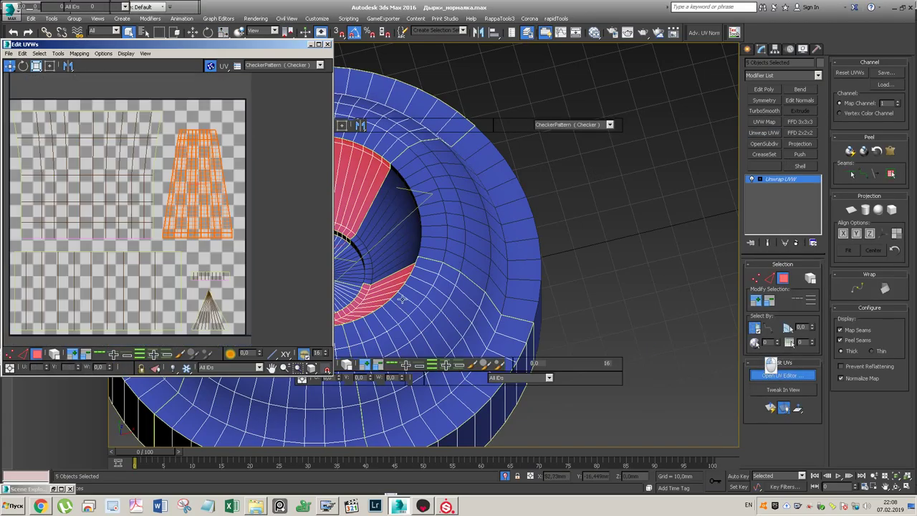
{"action": "key", "text": "ctrl+a"}
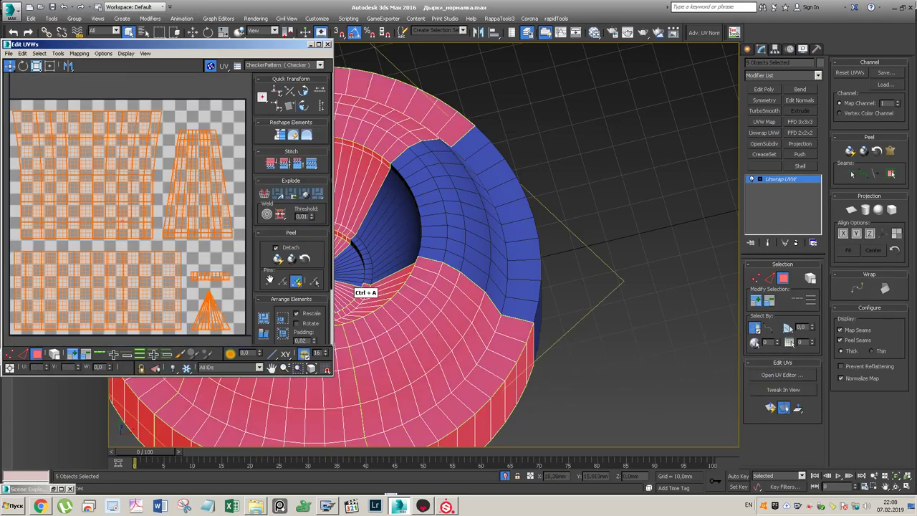
{"action": "left_click", "coordinate": [13, 357]}
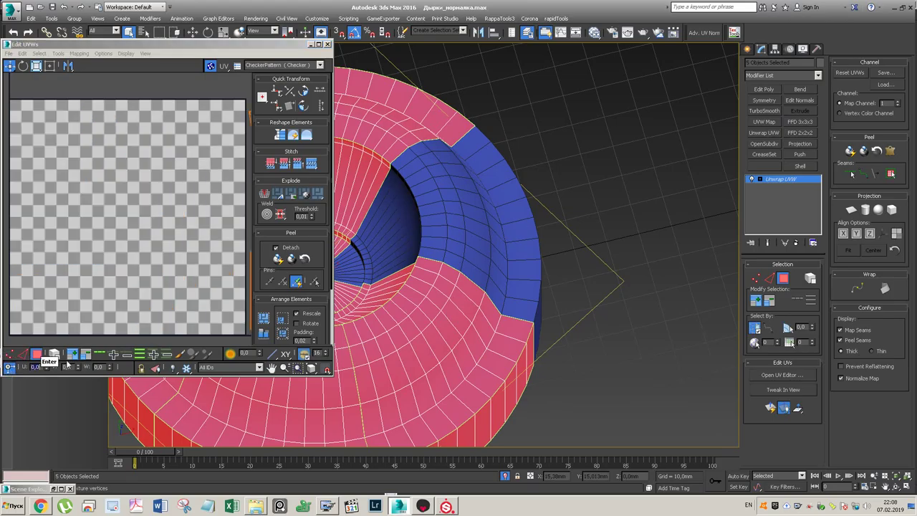
{"action": "scroll", "coordinate": [137, 191], "scroll_direction": "down", "scroll_amount": 4}
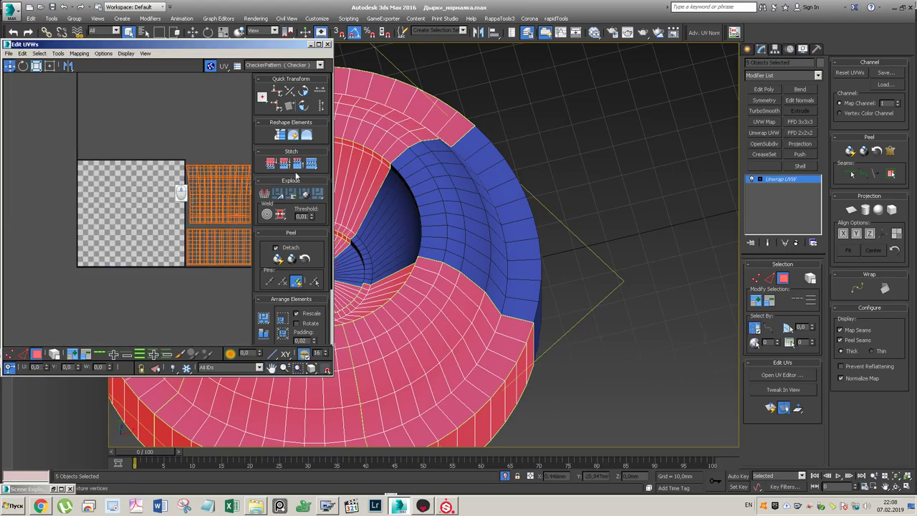
{"action": "left_click", "coordinate": [328, 44]}
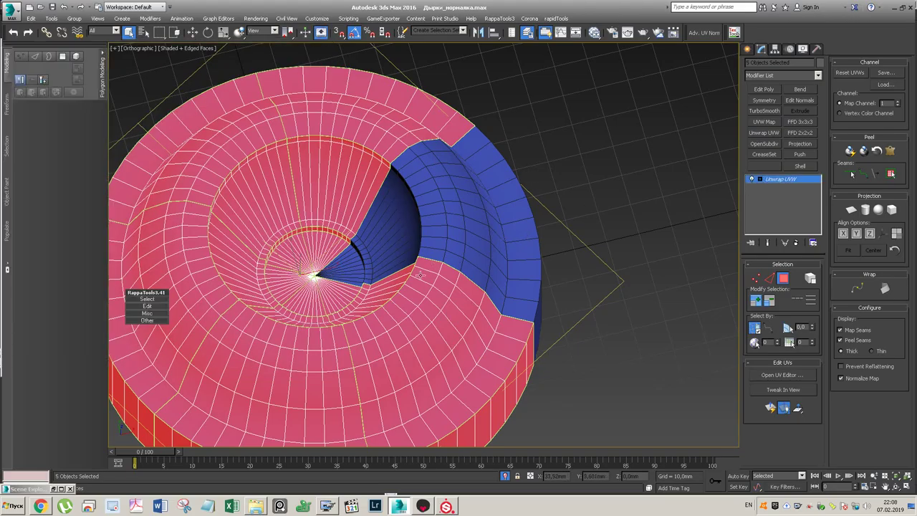
{"action": "left_click", "coordinate": [515, 439]}
- Attach the five blue copies to the original LP_01_bake002 segment
{"action": "left_click", "coordinate": [433, 203]}
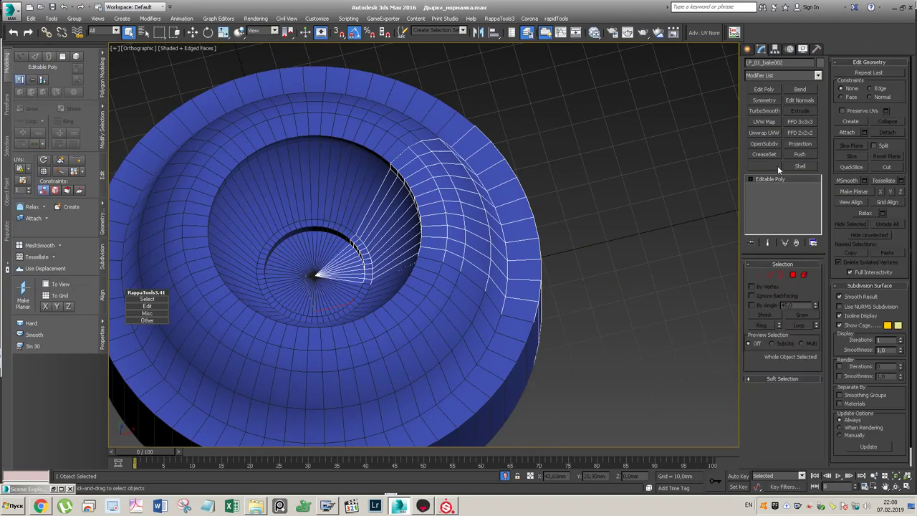
{"action": "left_click", "coordinate": [856, 133]}
{"action": "left_click", "coordinate": [335, 142]}
{"action": "left_click", "coordinate": [221, 149]}
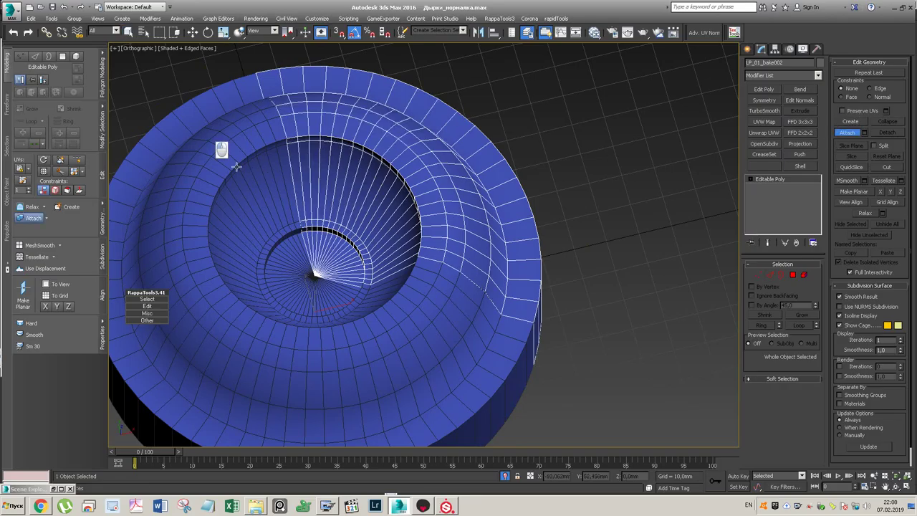
{"action": "left_click", "coordinate": [203, 266]}
{"action": "left_click", "coordinate": [268, 327]}
{"action": "left_click", "coordinate": [395, 326]}
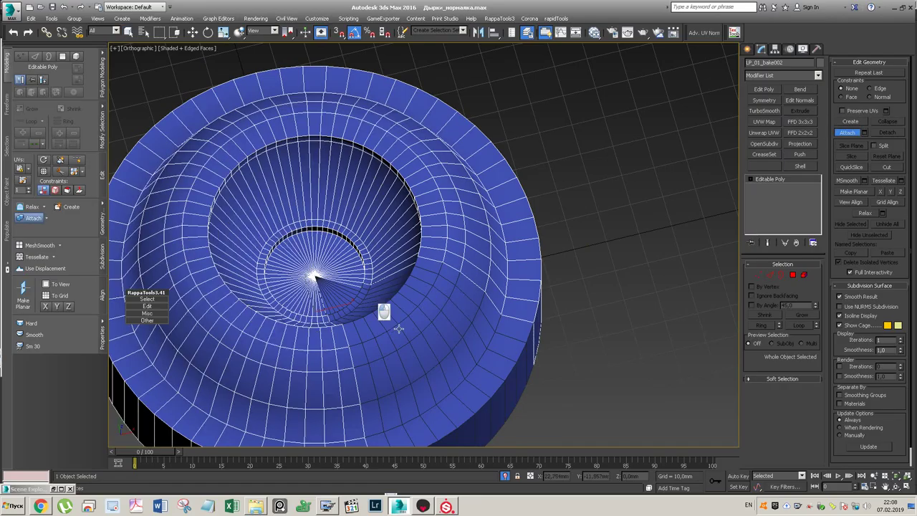
- Weld all vertices of the combined LP_01_bake002 mesh and leave vertex sub-object mode
{"action": "left_click", "coordinate": [758, 275]}
{"action": "key", "text": "ctrl+a"}
{"action": "left_click", "coordinate": [885, 84]}
{"action": "left_click", "coordinate": [769, 179]}
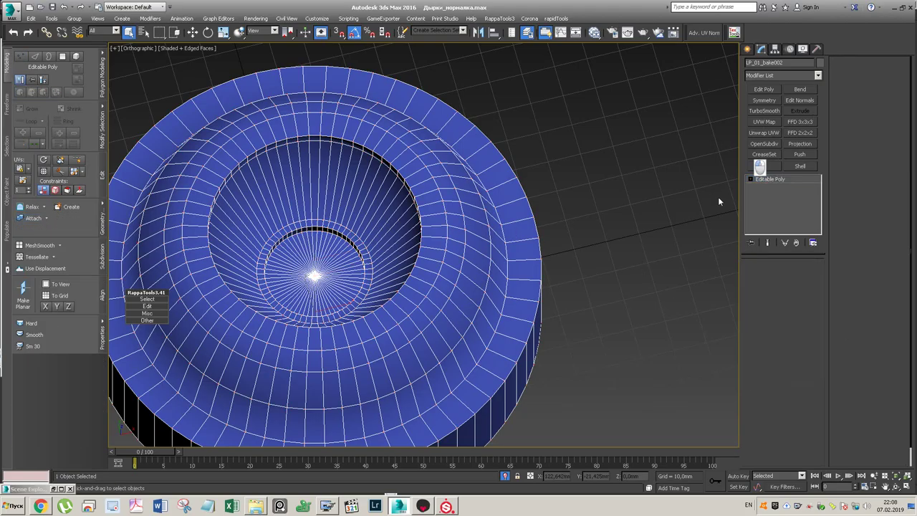
- Exit isolation mode and select both complete round bake meshes
{"action": "left_click", "coordinate": [504, 476]}
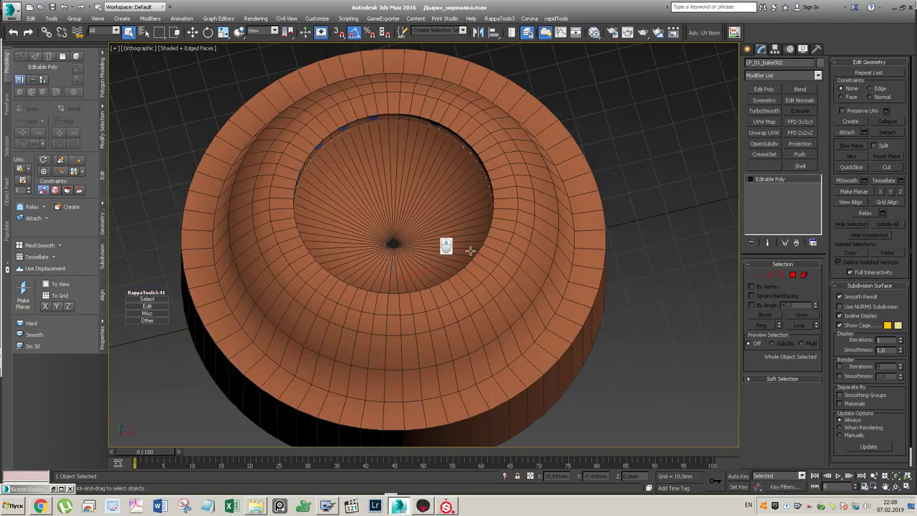
{"action": "scroll", "coordinate": [434, 268], "scroll_direction": "down", "scroll_amount": 2}
{"action": "left_click_drag", "start_coordinate": [602, 128], "coordinate": [316, 258]}
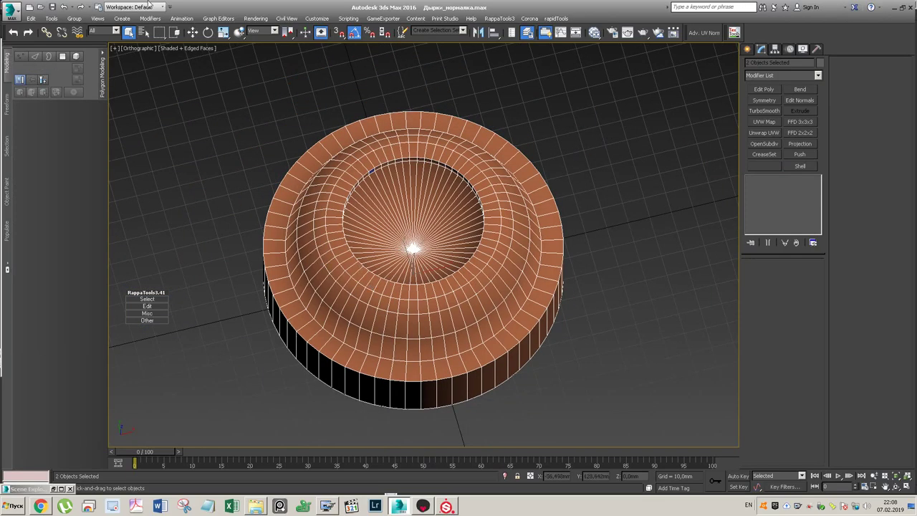
- Export the two selected meshes as Bake_3.FBX in the Normal folder, keeping the current FBX options
{"action": "left_click", "coordinate": [12, 11]}
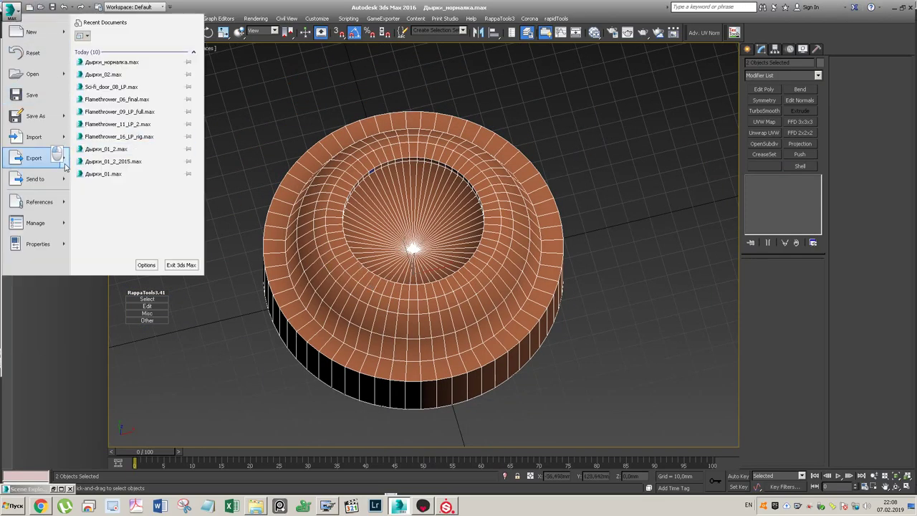
{"action": "mouse_move", "coordinate": [63, 159]}
{"action": "left_click", "coordinate": [109, 87]}
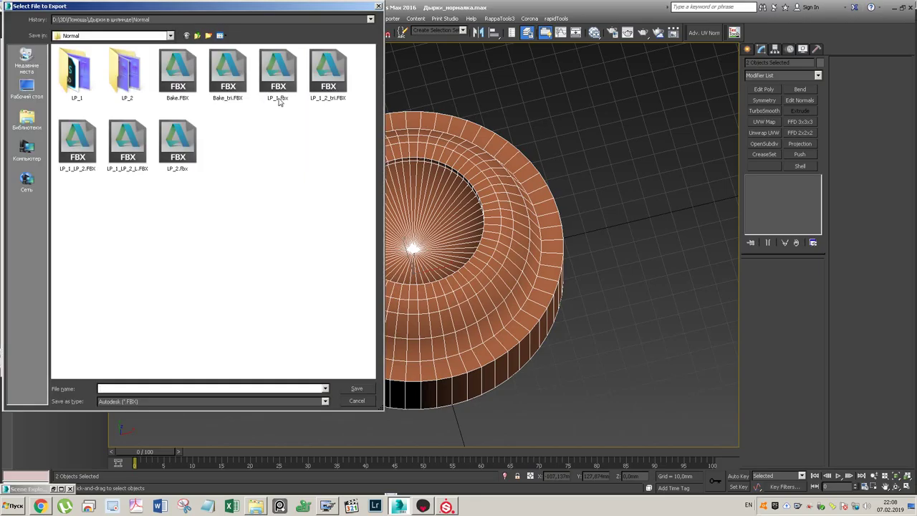
{"action": "left_click", "coordinate": [154, 388]}
{"action": "left_click", "coordinate": [179, 84]}
{"action": "left_click", "coordinate": [105, 388]}
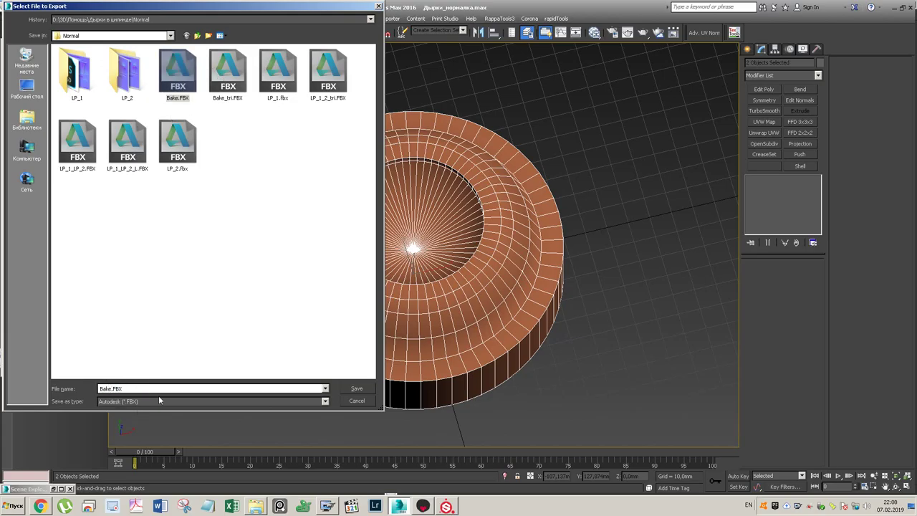
{"action": "type", "text": "_3"}
{"action": "key", "text": "Return"}
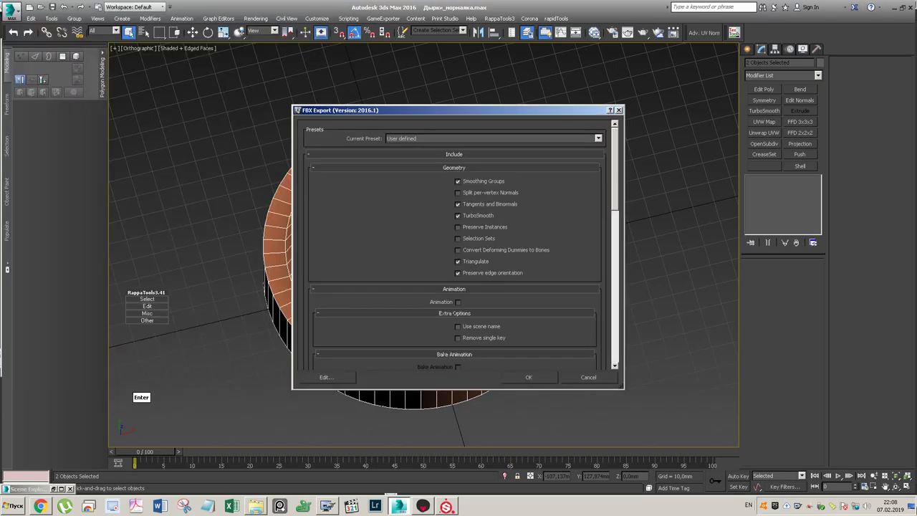
{"action": "left_click", "coordinate": [529, 378]}
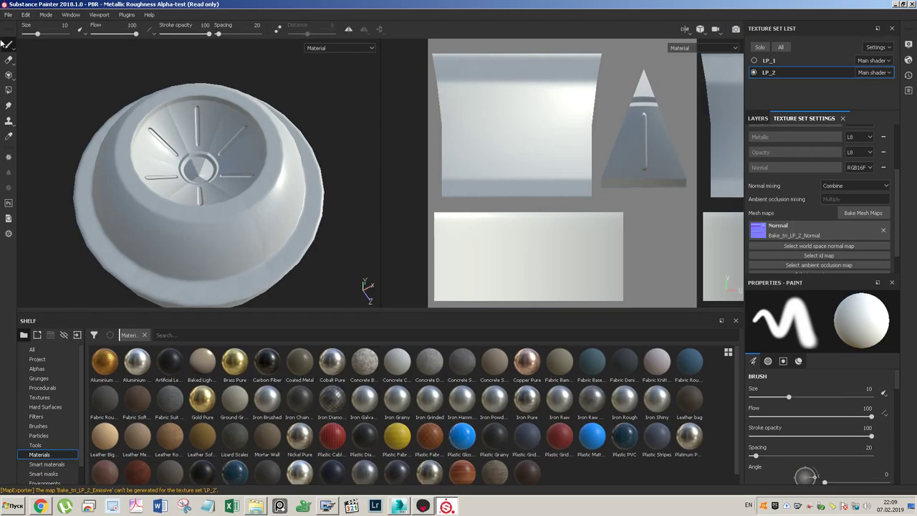
- Switch to Substance Painter and create a new project from Bake_3.FBX, discarding the changes in the open project
{"action": "left_click", "coordinate": [9, 15]}
{"action": "left_click", "coordinate": [29, 63]}
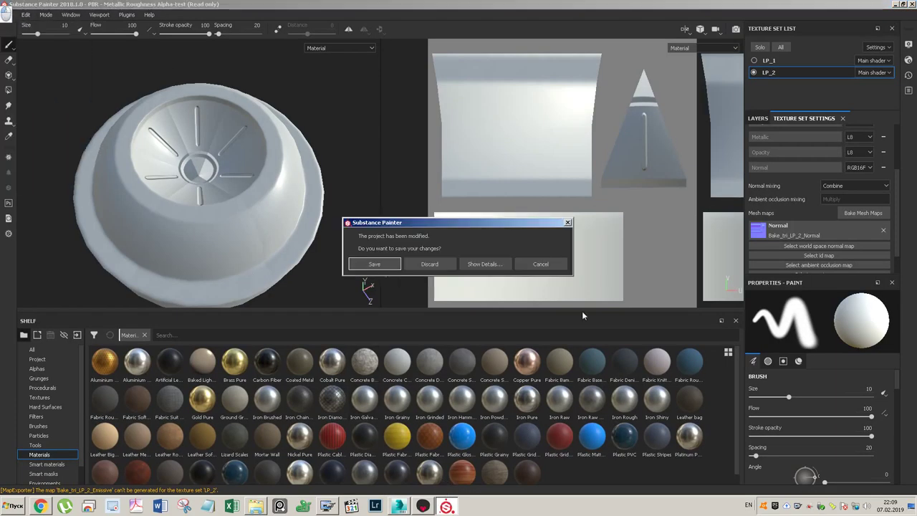
{"action": "left_click", "coordinate": [430, 264]}
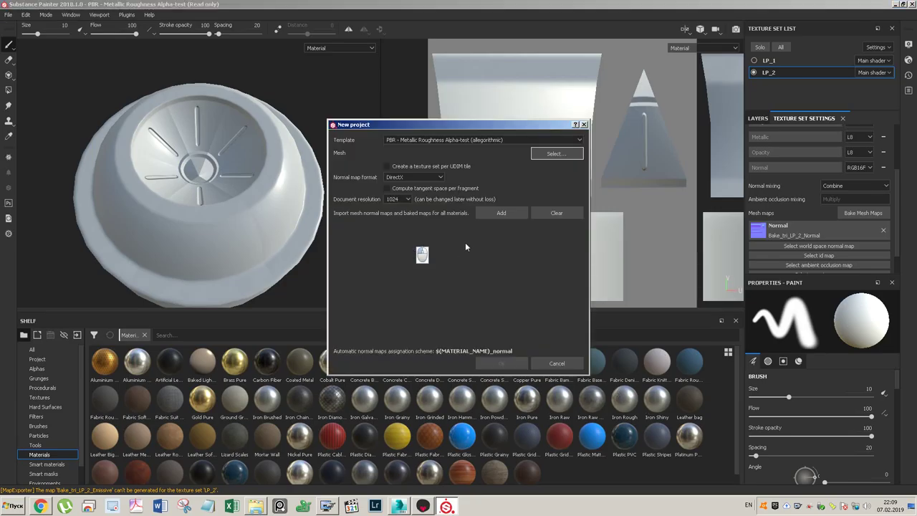
{"action": "left_click", "coordinate": [543, 156]}
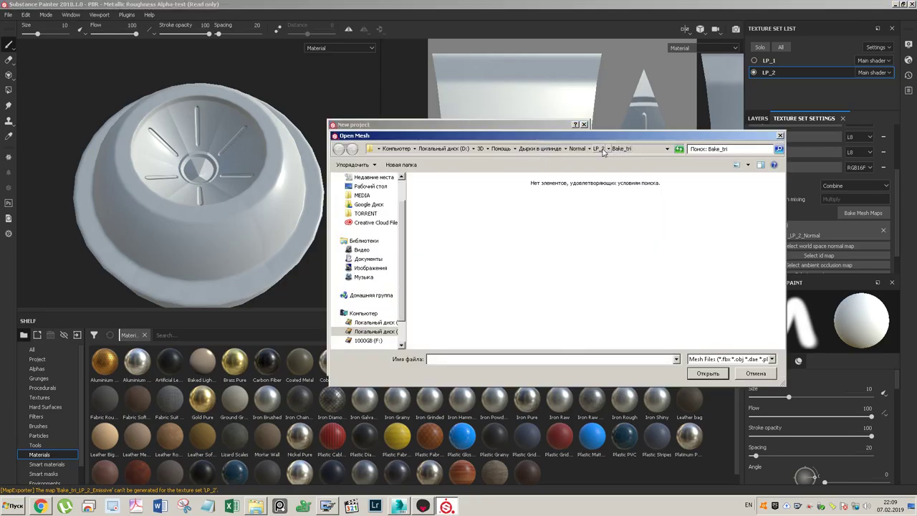
{"action": "left_click", "coordinate": [577, 149]}
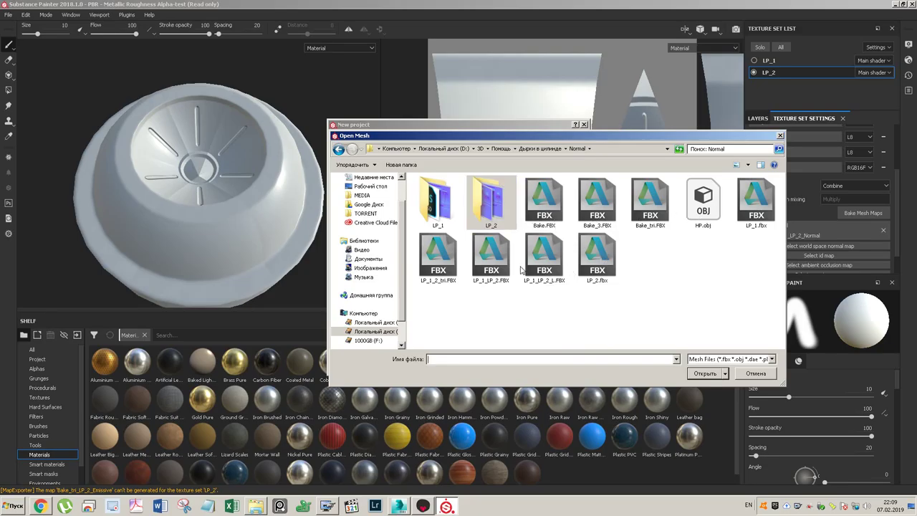
{"action": "left_click", "coordinate": [582, 215]}
{"action": "left_click", "coordinate": [691, 373]}
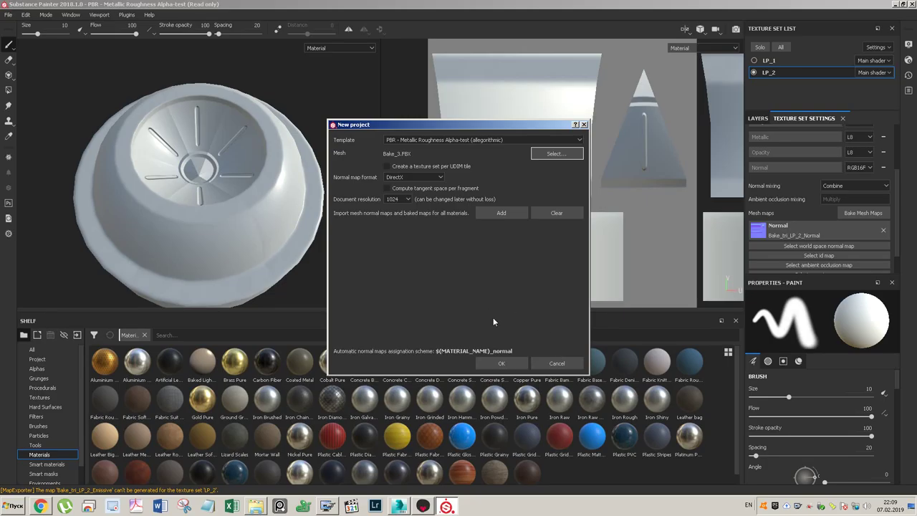
{"action": "left_click", "coordinate": [500, 362]}
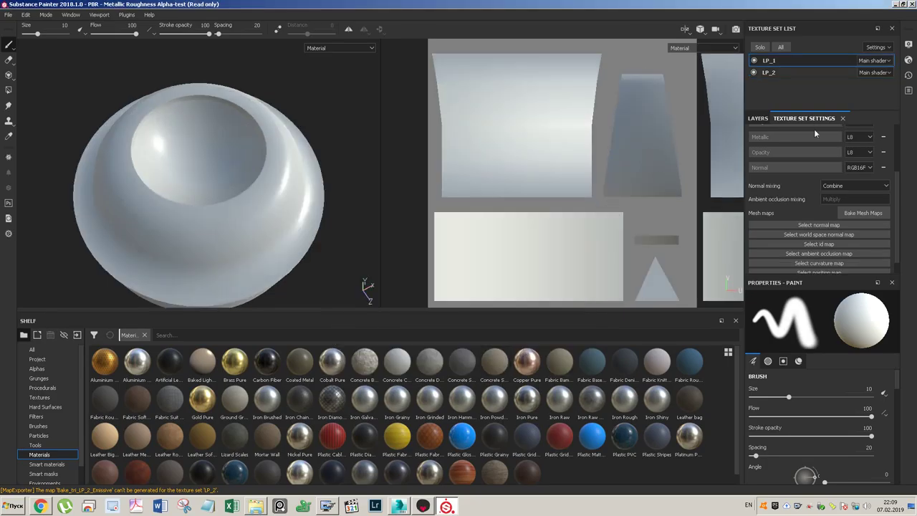
- Open the mesh map baking settings for LP_1 and load the high-poly mesh file as the high definition mesh
{"action": "left_click", "coordinate": [871, 214]}
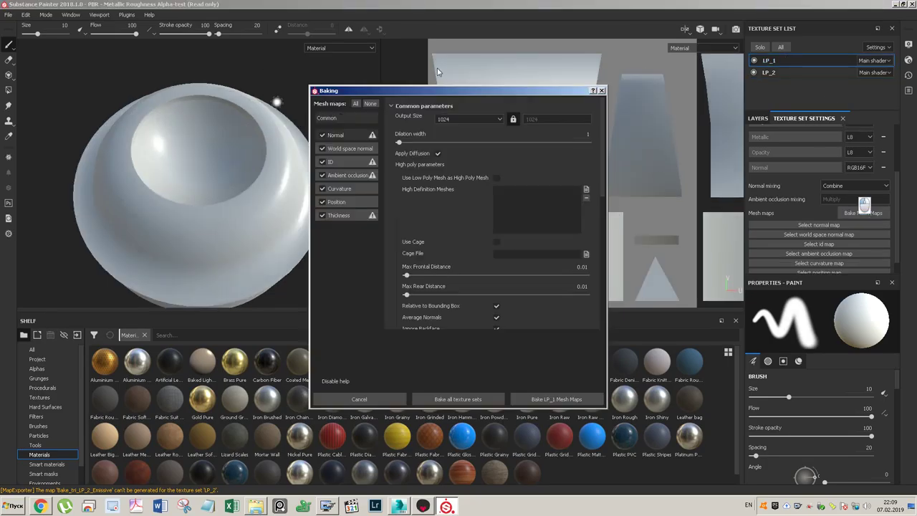
{"action": "left_click", "coordinate": [581, 182]}
{"action": "left_click", "coordinate": [685, 168]}
{"action": "left_click", "coordinate": [688, 339]}
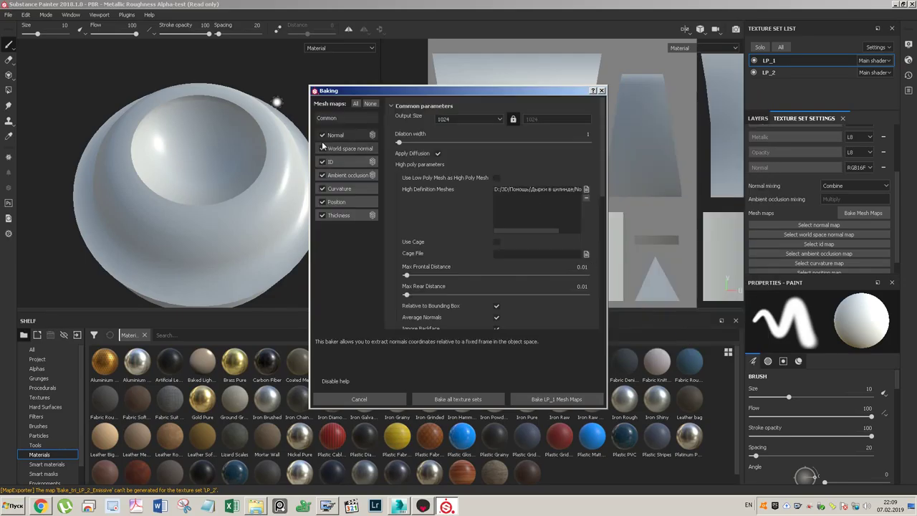
- Exclude every mesh map except Normal from the bake
{"action": "left_click", "coordinate": [322, 175]}
{"action": "left_click", "coordinate": [323, 188]}
{"action": "left_click", "coordinate": [323, 202]}
{"action": "left_click", "coordinate": [323, 215]}
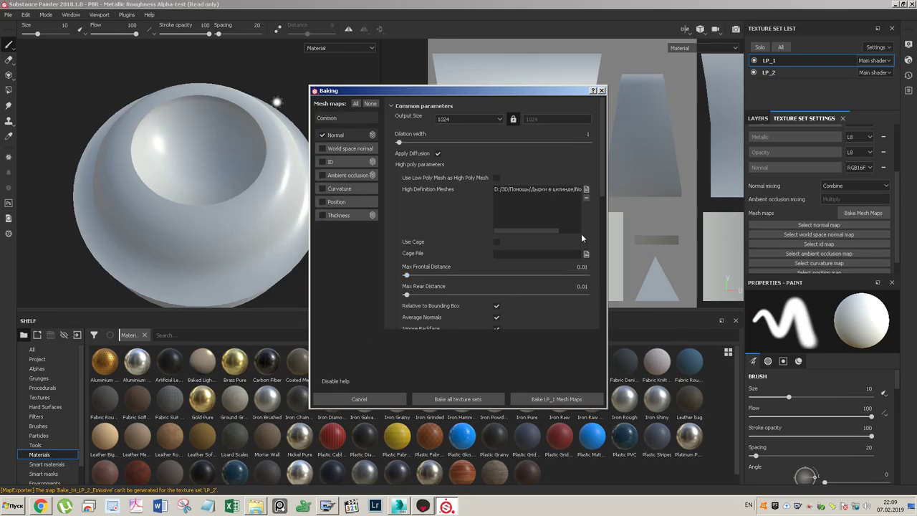
- Set both Max Frontal Distance and Max Rear Distance to 0.04 for the bake
{"action": "scroll", "coordinate": [602, 215], "scroll_direction": "down", "scroll_amount": 3}
{"action": "left_click", "coordinate": [588, 209]}
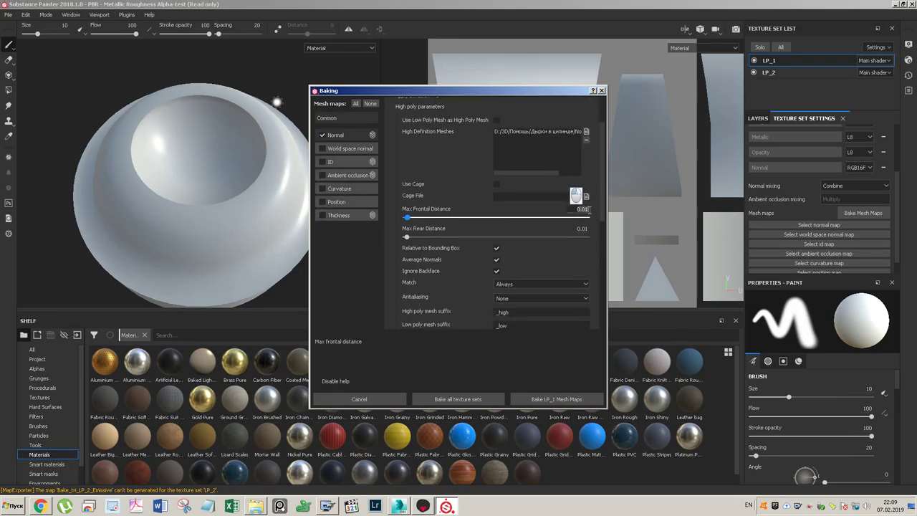
{"action": "key", "text": "ctrl+a"}
{"action": "type", "text": "0.04"}
{"action": "left_click", "coordinate": [588, 229]}
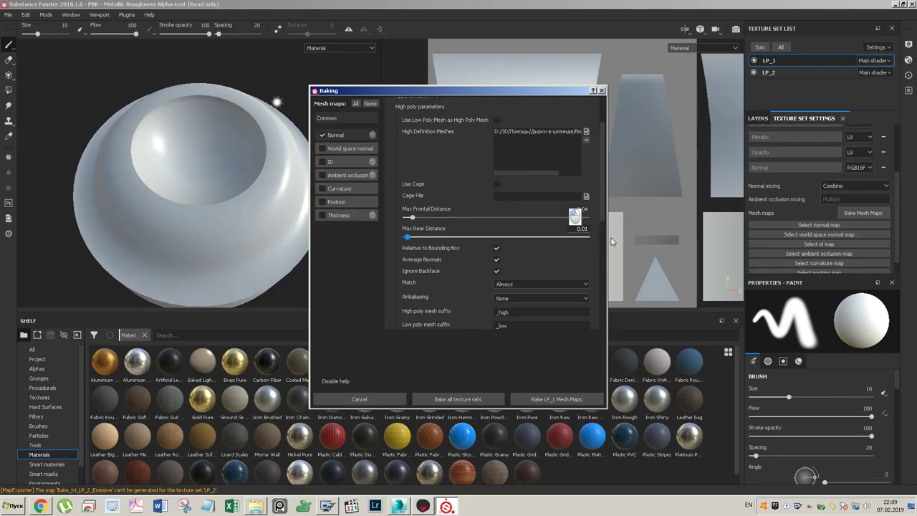
{"action": "key", "text": "ctrl+a"}
{"action": "type", "text": "0.04"}
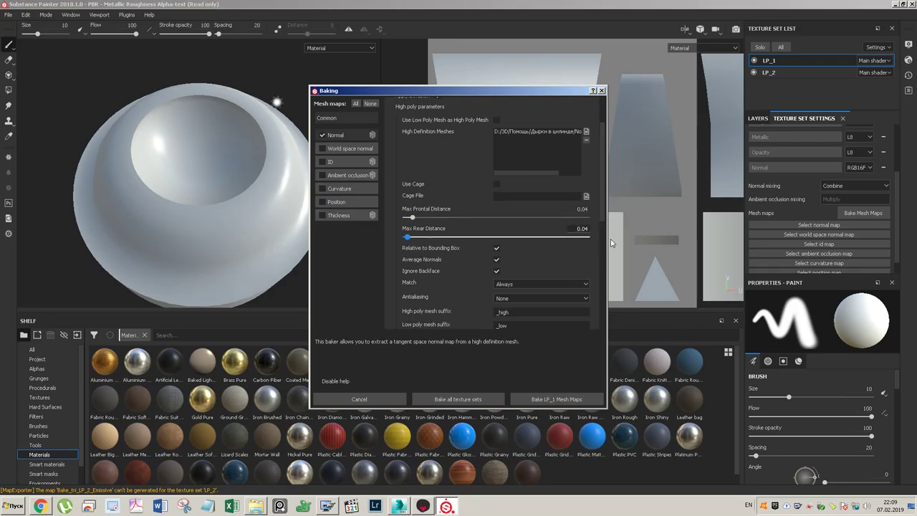
- Set the antialiasing to Subsampling 8x8 and bake the LP_1 mesh maps
{"action": "left_click", "coordinate": [537, 301]}
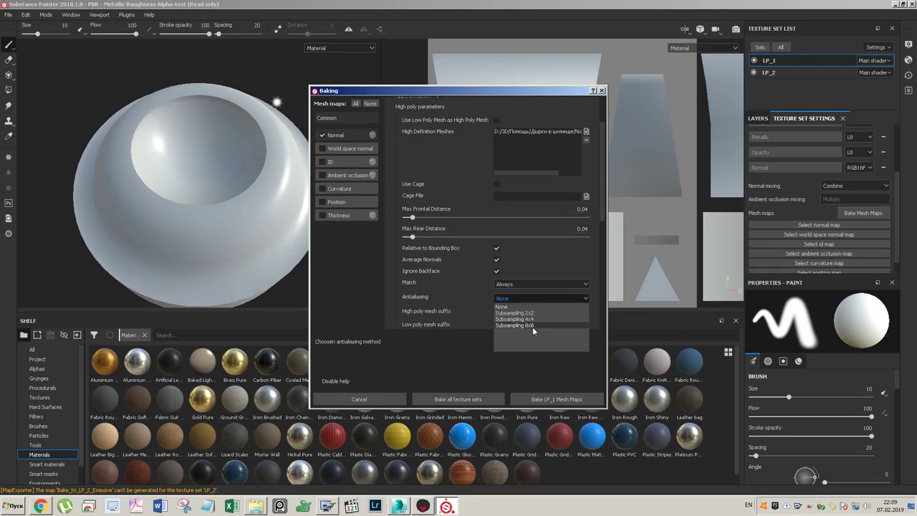
{"action": "left_click", "coordinate": [532, 326]}
{"action": "left_click", "coordinate": [557, 399]}
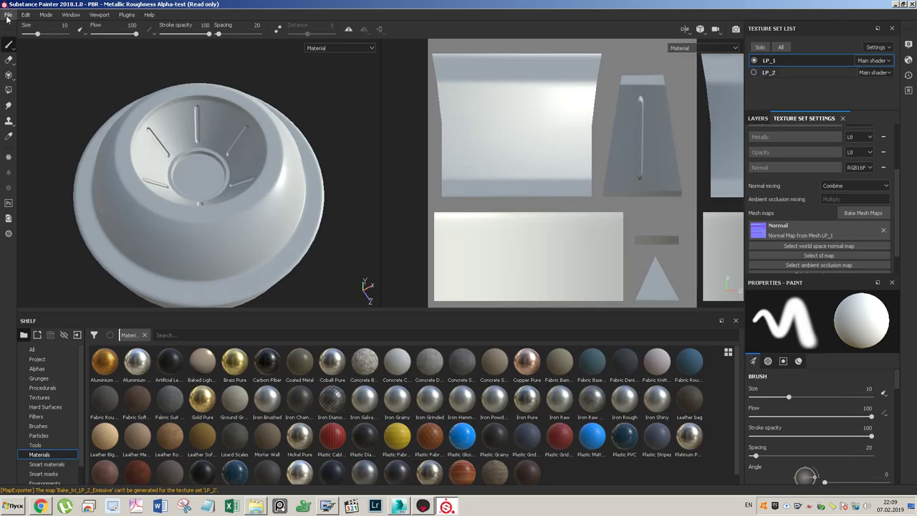
- Open the texture export settings and exclude the LP_2 texture set
{"action": "left_click", "coordinate": [8, 15]}
{"action": "left_click", "coordinate": [47, 174]}
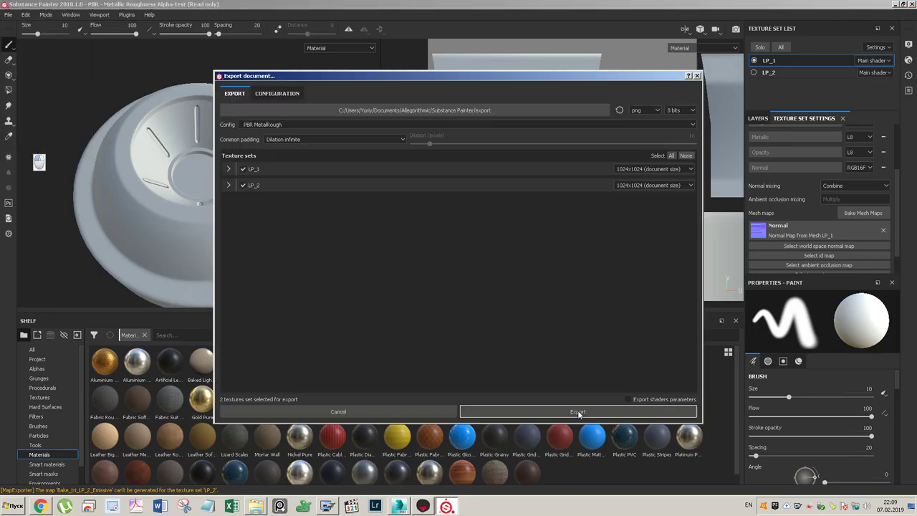
{"action": "left_click", "coordinate": [243, 186]}
- Browse for the export destination to the LP_1 folder inside D:\3D\Помощь\Дырки в цилинде\Normal
{"action": "left_click", "coordinate": [458, 110]}
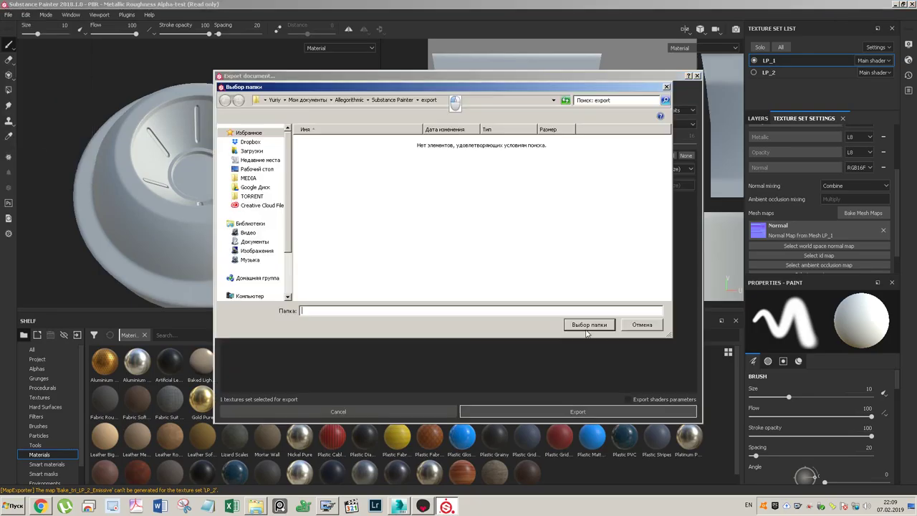
{"action": "scroll", "coordinate": [287, 250], "scroll_direction": "down", "scroll_amount": 3}
{"action": "left_click", "coordinate": [260, 255]}
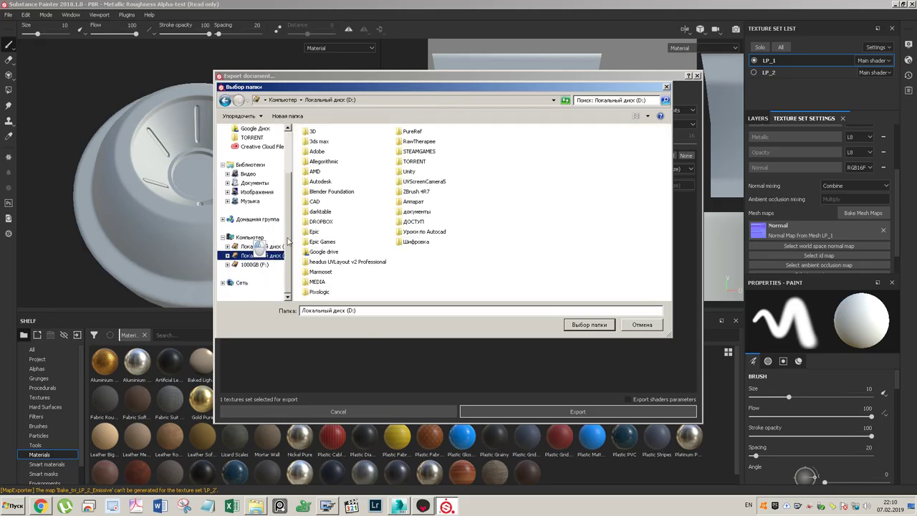
{"action": "double_click", "coordinate": [312, 133]}
{"action": "left_click", "coordinate": [341, 227]}
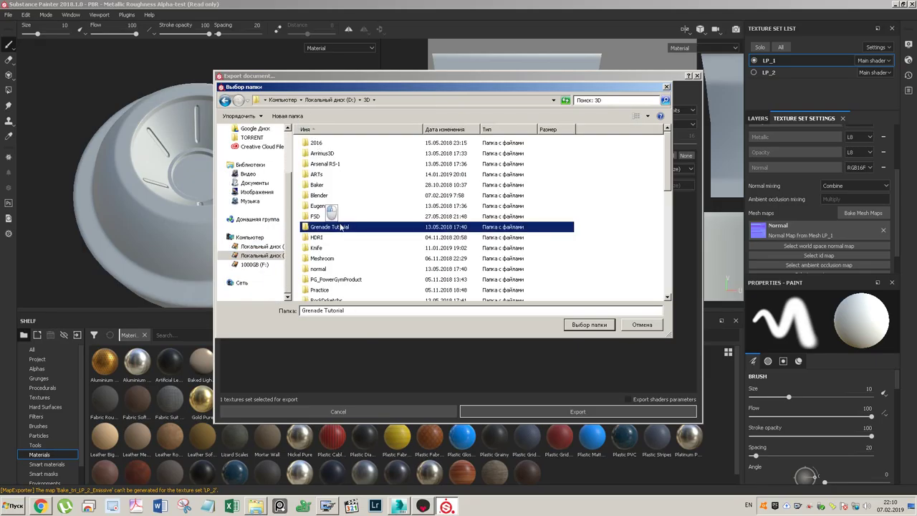
{"action": "scroll", "coordinate": [341, 251], "scroll_direction": "down", "scroll_amount": 5}
{"action": "double_click", "coordinate": [320, 232]}
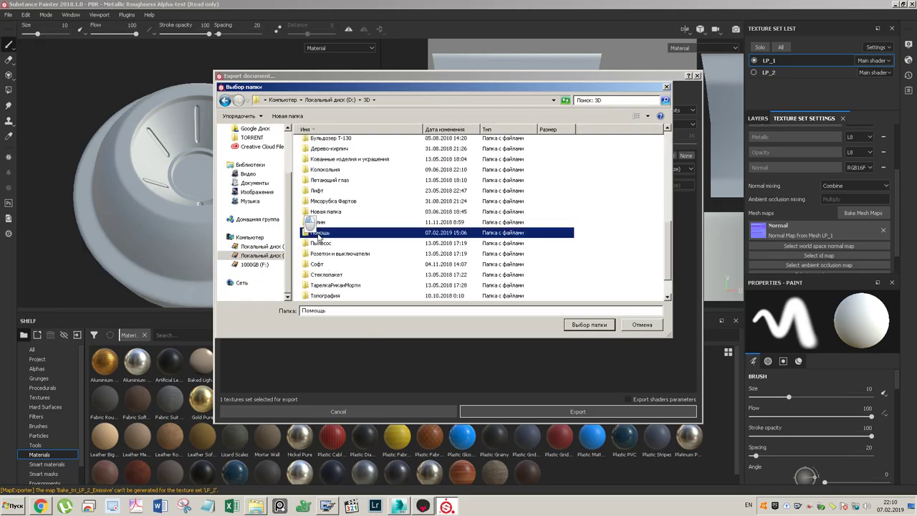
{"action": "double_click", "coordinate": [322, 143]}
{"action": "double_click", "coordinate": [317, 142]}
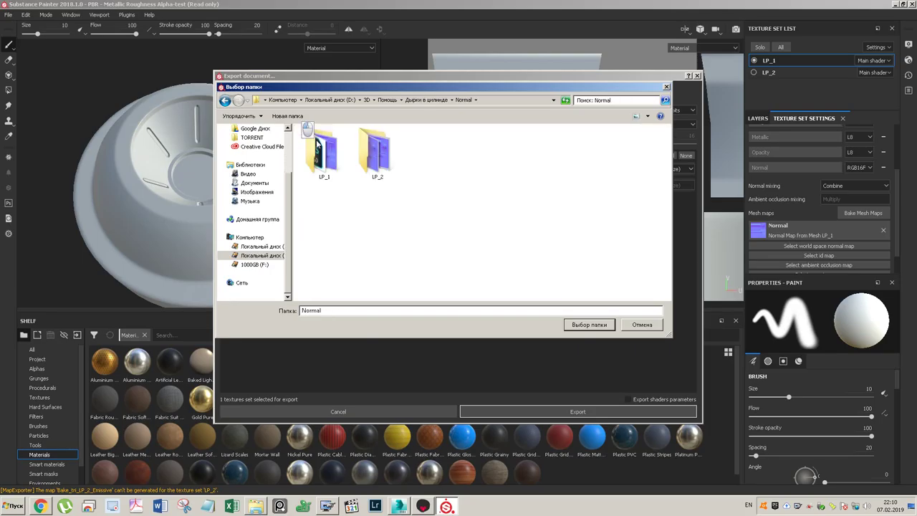
{"action": "double_click", "coordinate": [319, 147]}
- Create a folder named 3 inside LP_1 and export the LP_1 textures into it as PNG
{"action": "left_click", "coordinate": [290, 117]}
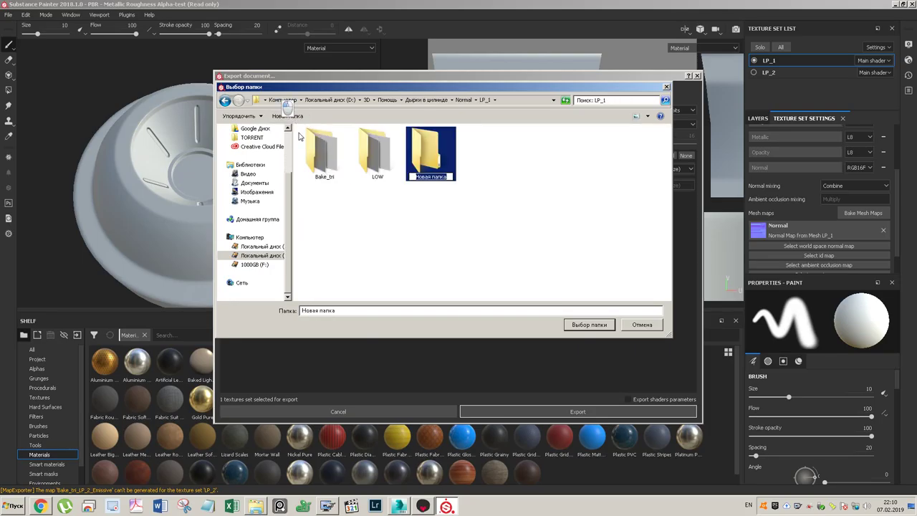
{"action": "type", "text": "3"}
{"action": "key", "text": "Return"}
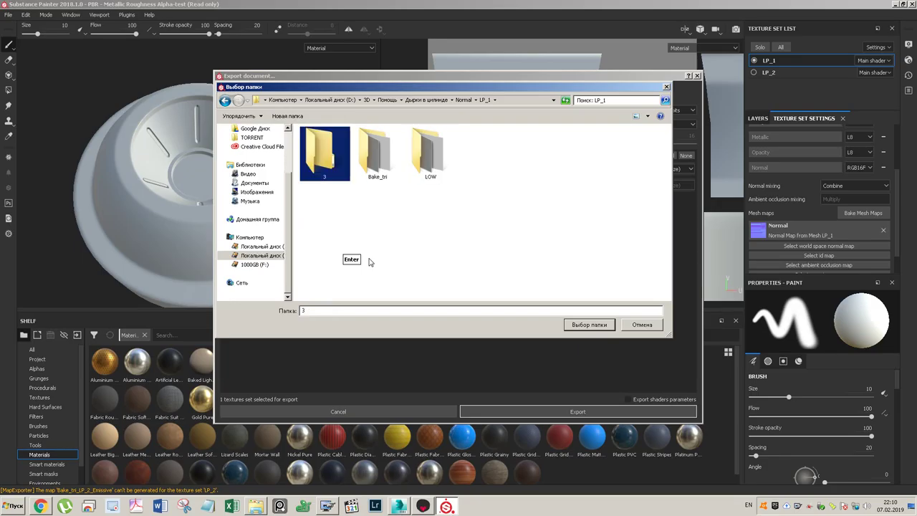
{"action": "key", "text": "Return"}
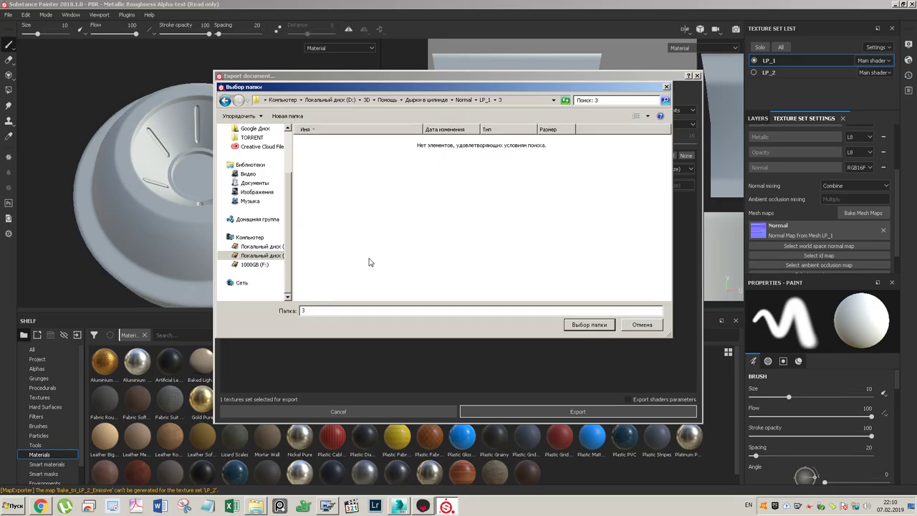
{"action": "left_click", "coordinate": [588, 325]}
{"action": "left_click", "coordinate": [570, 411]}
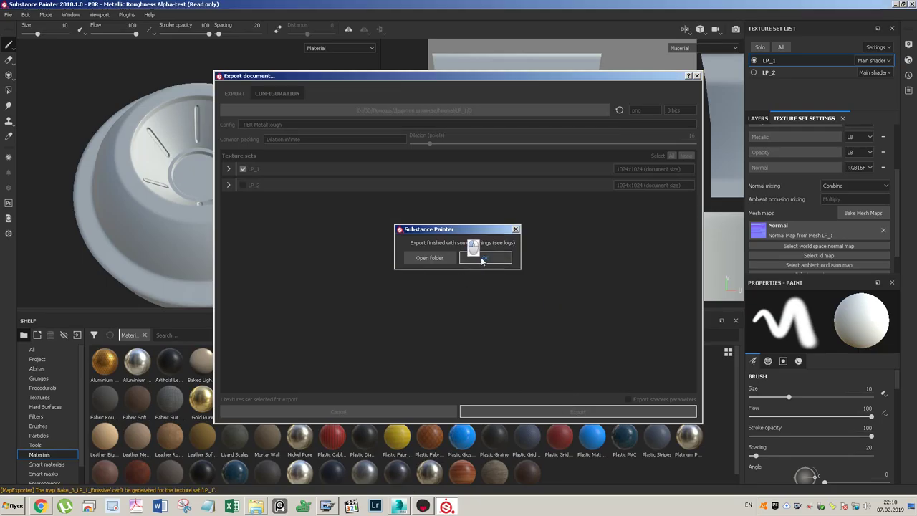
{"action": "left_click", "coordinate": [482, 260]}
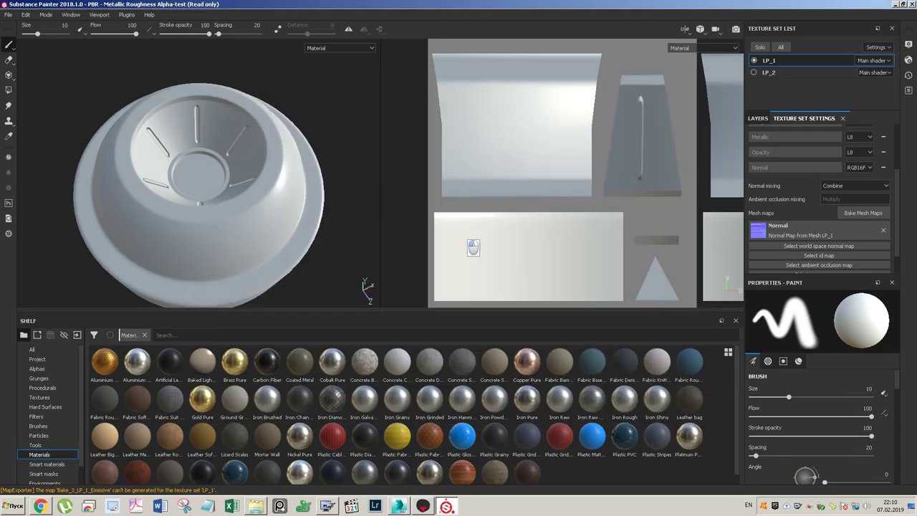
- Bake the normal map of the LP_2 texture set with Max Rear Distance set to 0.08
{"action": "left_click", "coordinate": [754, 72]}
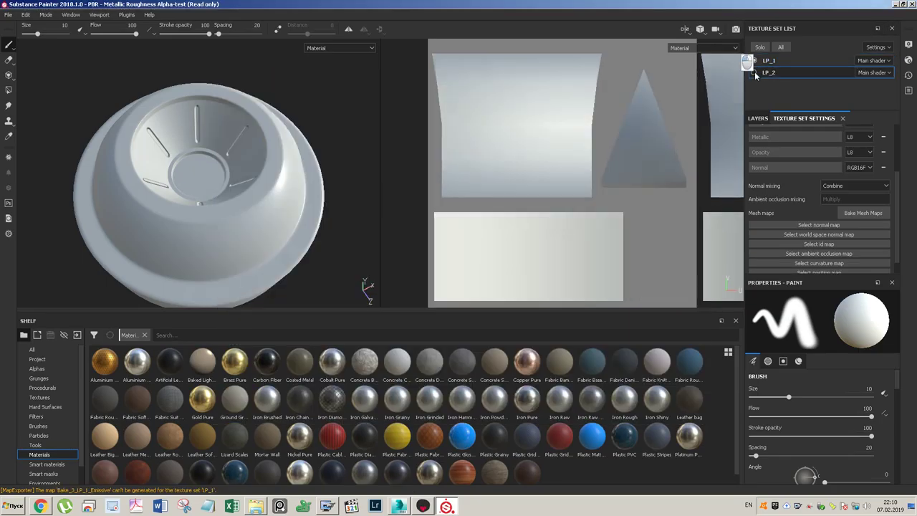
{"action": "left_click", "coordinate": [863, 214]}
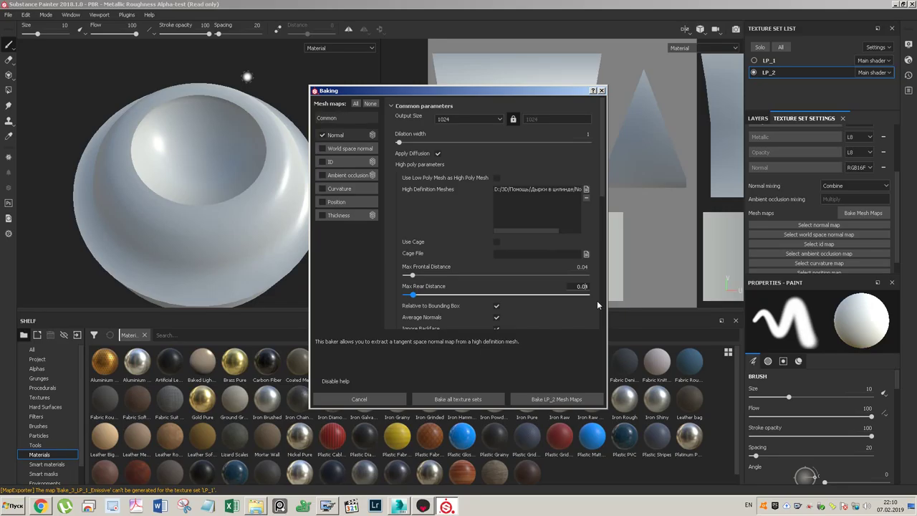
{"action": "left_click", "coordinate": [581, 394]}
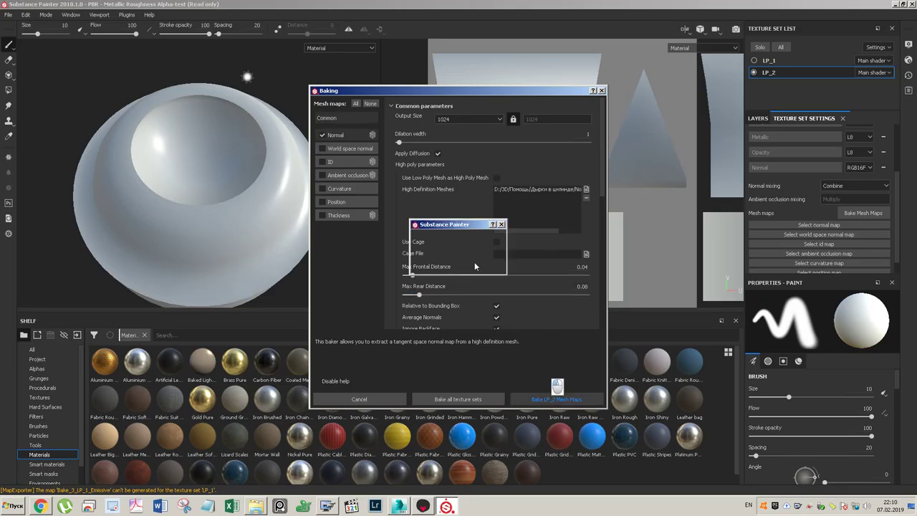
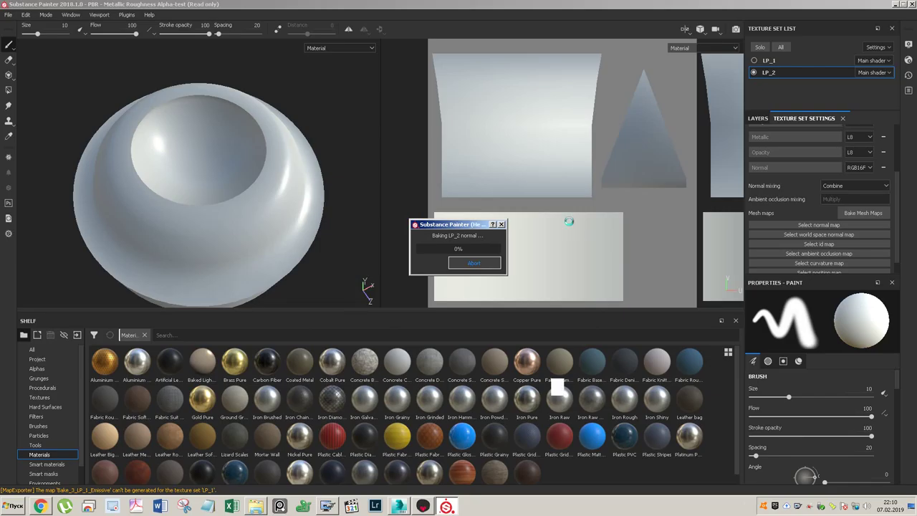
- Dismiss the finished bake and set the texture export to include LP_2 instead of LP_1
{"action": "key", "text": "Return"}
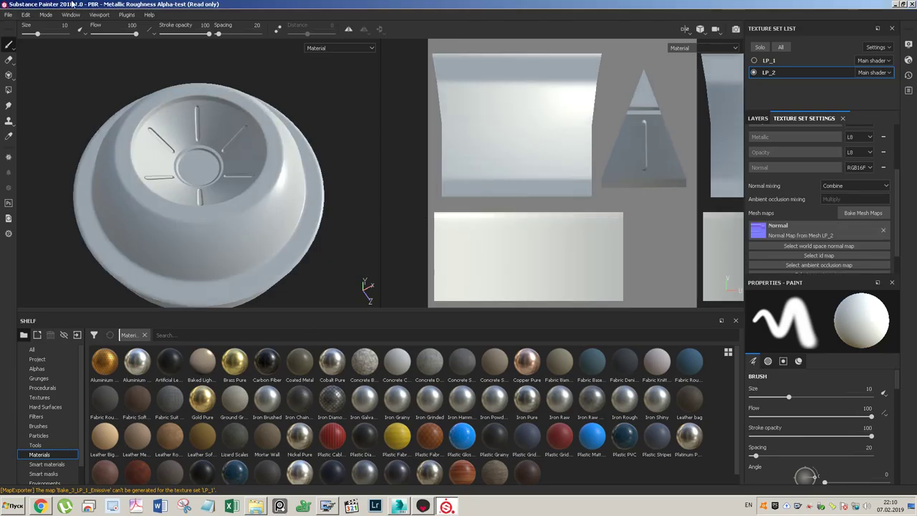
{"action": "left_click", "coordinate": [8, 15]}
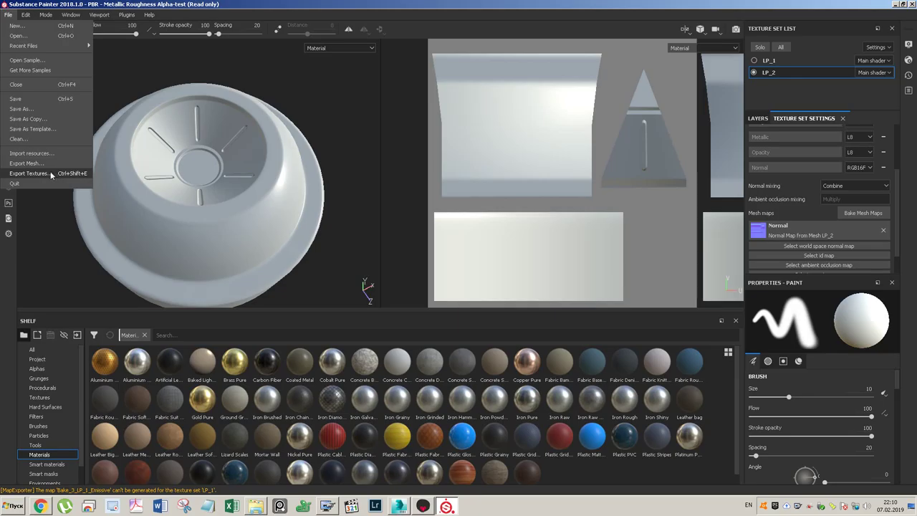
{"action": "left_click", "coordinate": [53, 174]}
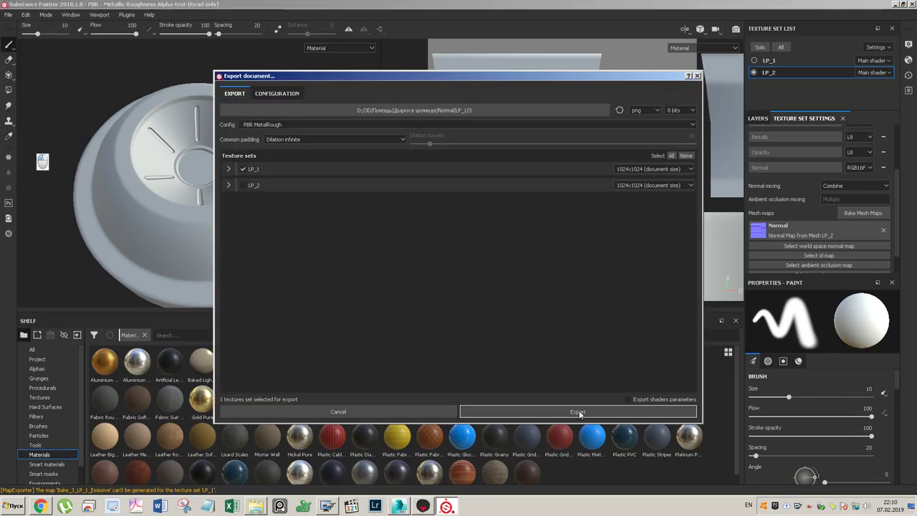
{"action": "left_click", "coordinate": [242, 171]}
- Browse for the export destination to the LP_2 folder inside Normal
{"action": "left_click", "coordinate": [433, 110]}
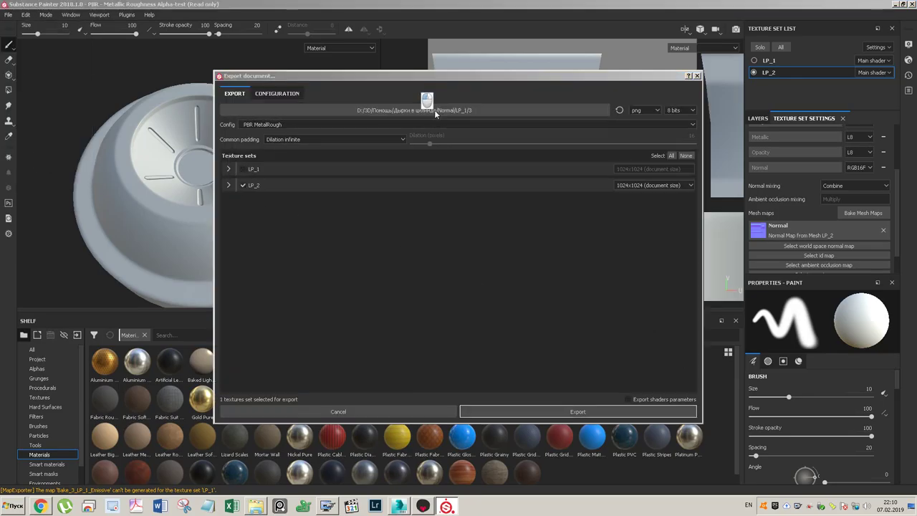
{"action": "left_click", "coordinate": [427, 99]}
{"action": "left_click", "coordinate": [321, 143]}
{"action": "double_click", "coordinate": [321, 143]}
{"action": "double_click", "coordinate": [378, 159]}
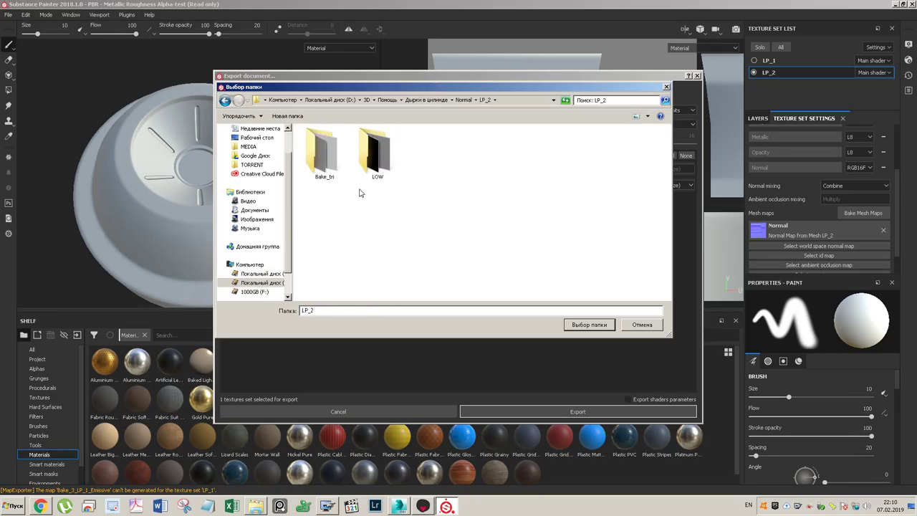
- Create a folder named 3 inside LP_2 and export the LP_2 textures into it as PNG
{"action": "left_click", "coordinate": [287, 116]}
{"action": "type", "text": "3"}
{"action": "key", "text": "Return"}
{"action": "left_click", "coordinate": [322, 157]}
{"action": "double_click", "coordinate": [322, 158]}
{"action": "left_click", "coordinate": [589, 324]}
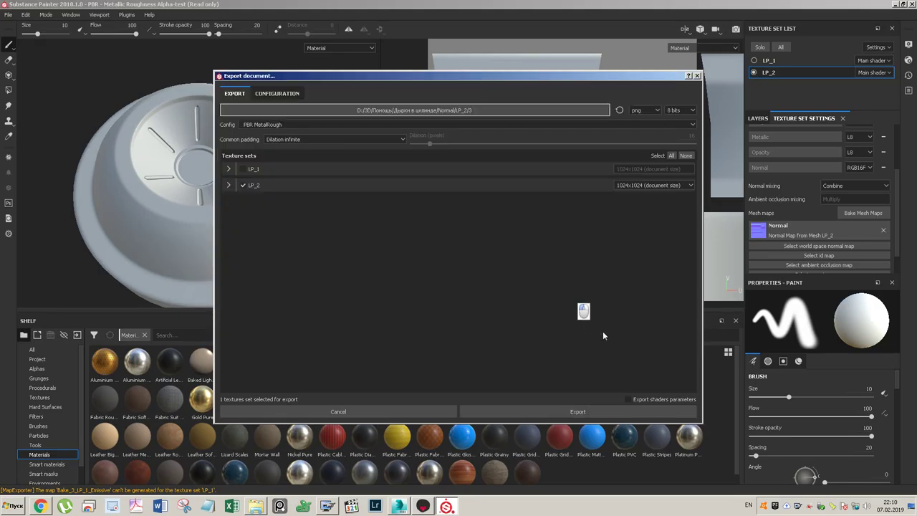
{"action": "left_click", "coordinate": [542, 414]}
{"action": "left_click", "coordinate": [482, 259]}
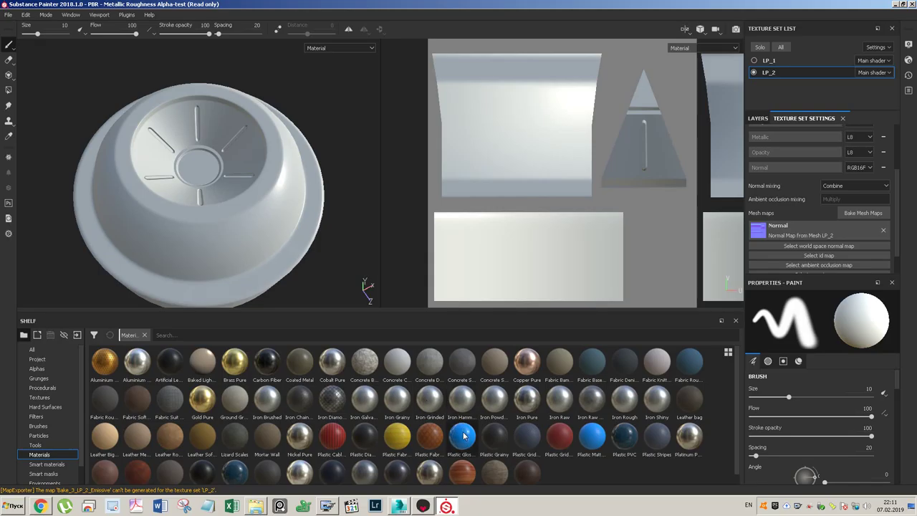
- Switch to 3ds Max and isolate the LP_01_bake002 mesh in the Top view
{"action": "left_click", "coordinate": [399, 506]}
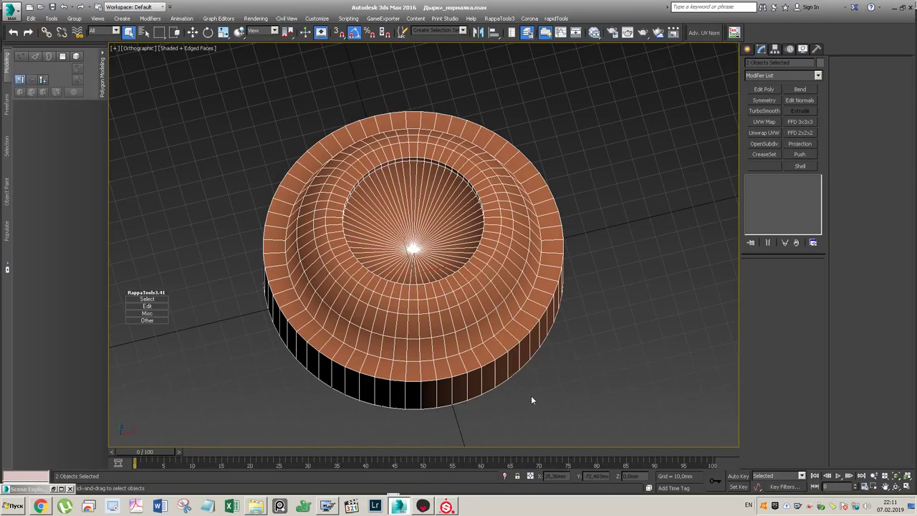
{"action": "key", "text": "t"}
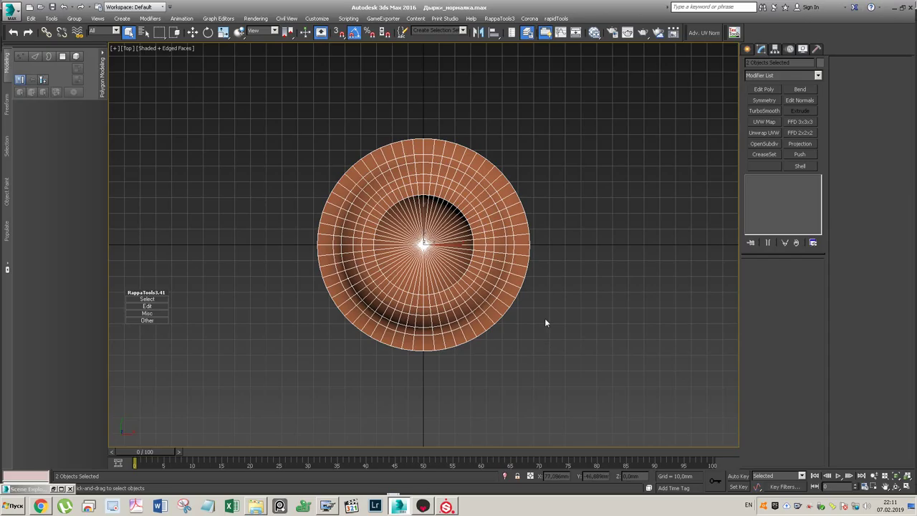
{"action": "key", "text": "z"}
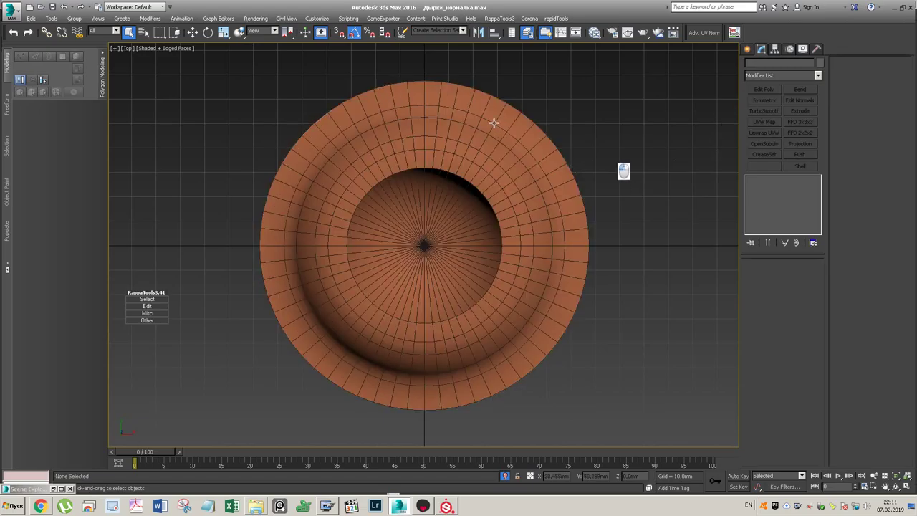
{"action": "left_click", "coordinate": [475, 108]}
{"action": "key", "text": "alt+q"}
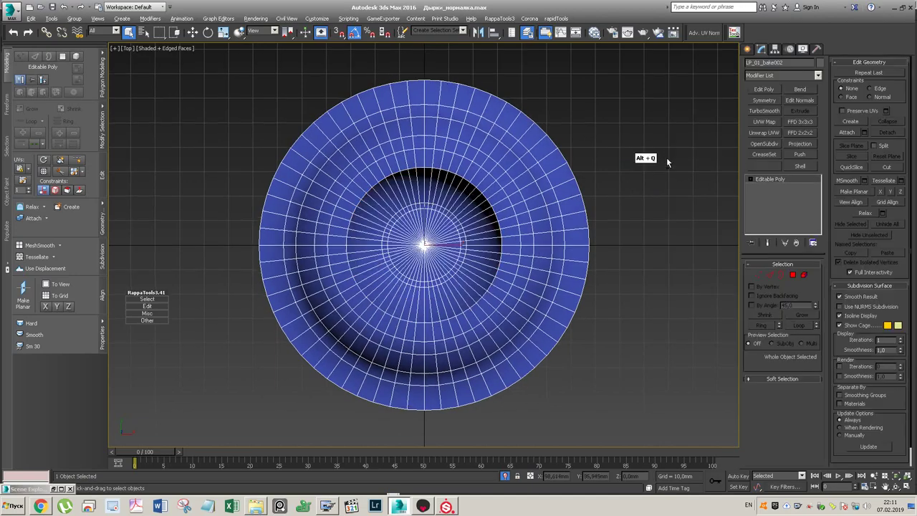
- Select every second radial edge loop around the LP_01_bake002 mesh
{"action": "key", "text": "2"}
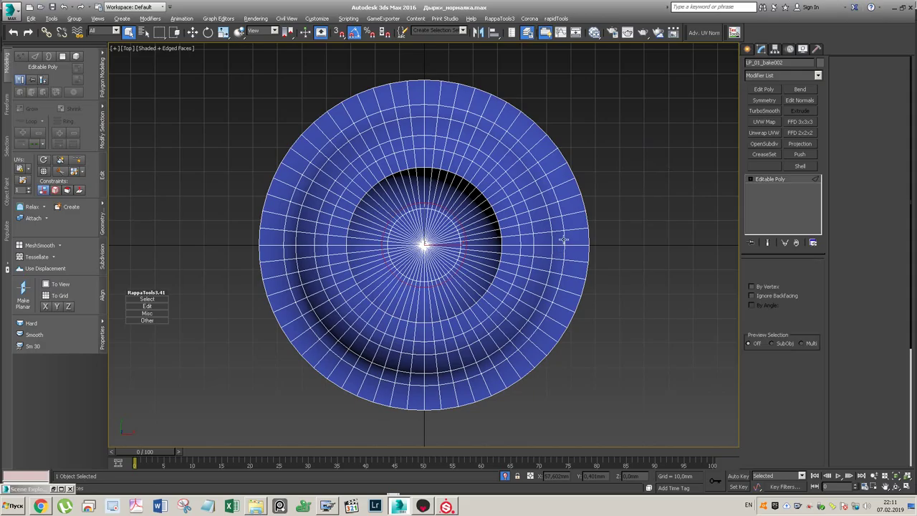
{"action": "double_click", "coordinate": [556, 231]}
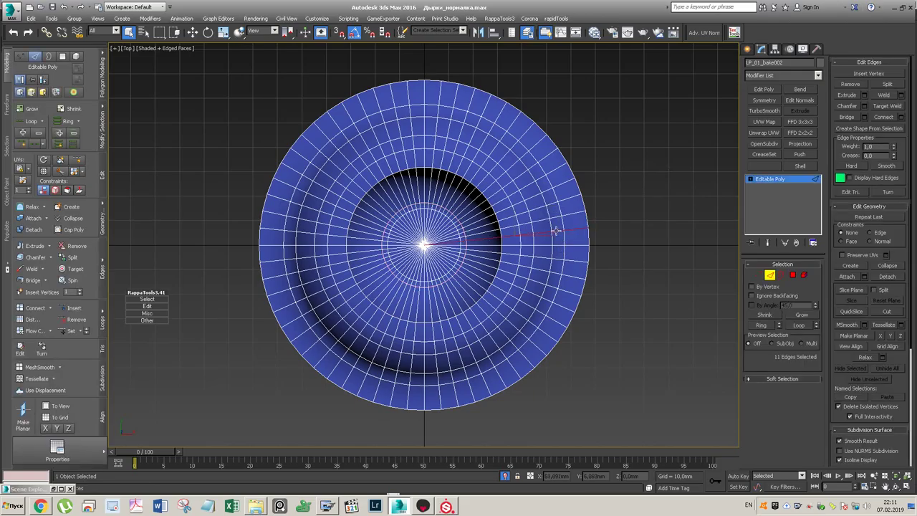
{"action": "left_click", "coordinate": [72, 145]}
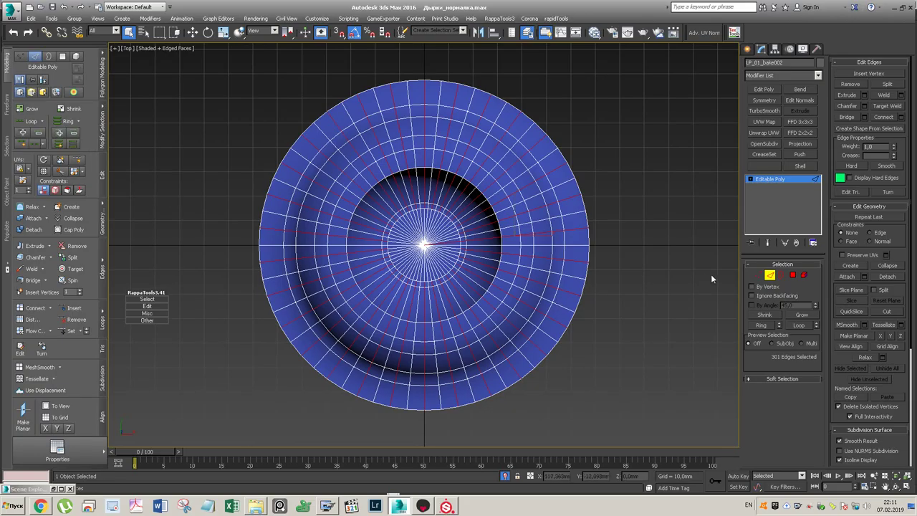
- Try to remove the selected radial edges together with their vertices, and undo the removal
{"action": "key", "text": "ctrl+BackSpace"}
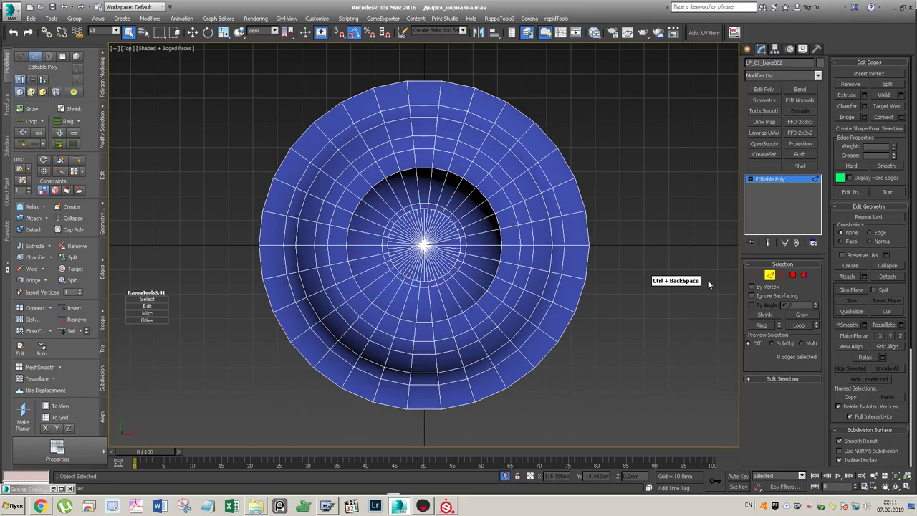
{"action": "key", "text": "ctrl+z"}
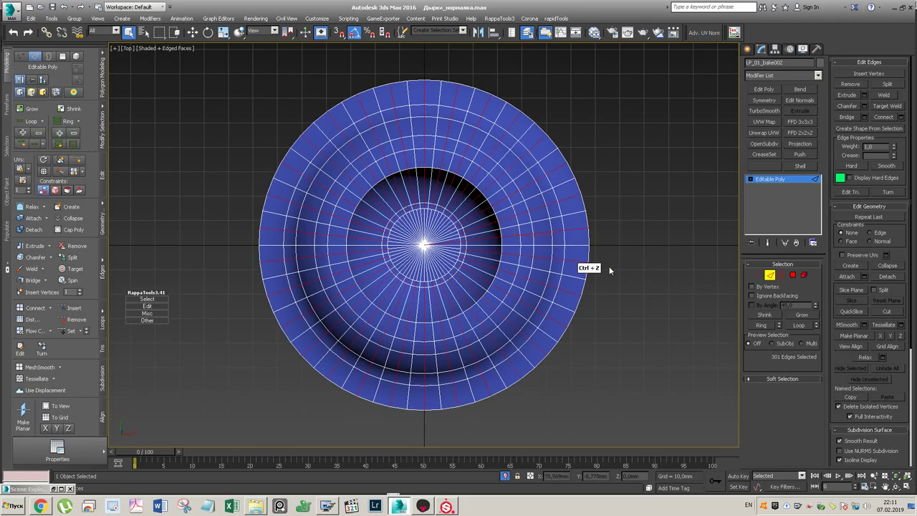
- Add six alternate spoke edges across the far side of the central cap to the radial edge selection
{"action": "middle_click_drag", "start_coordinate": [464, 223], "coordinate": [464, 207], "text": "alt"}
{"action": "scroll", "coordinate": [465, 207], "scroll_direction": "up", "scroll_amount": 4}
{"action": "scroll", "coordinate": [463, 210], "scroll_direction": "up", "scroll_amount": 4}
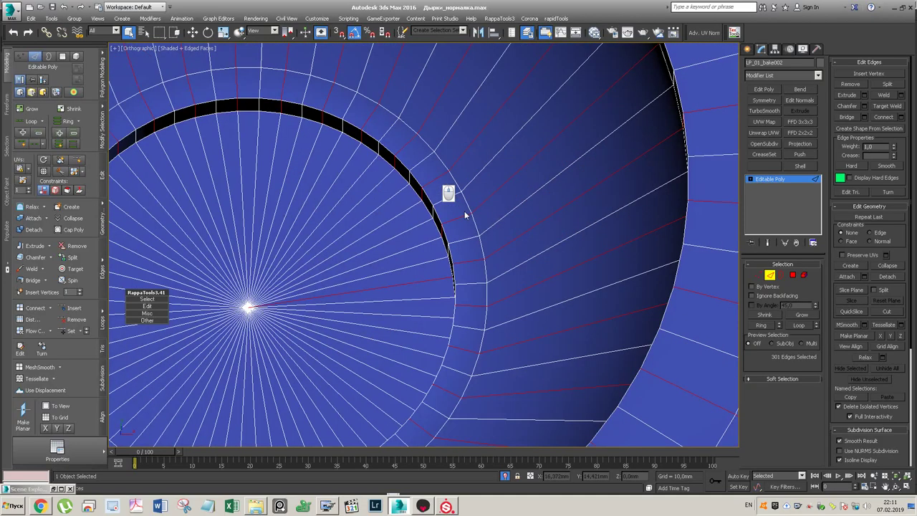
{"action": "middle_click_drag", "start_coordinate": [485, 231], "coordinate": [510, 222]}
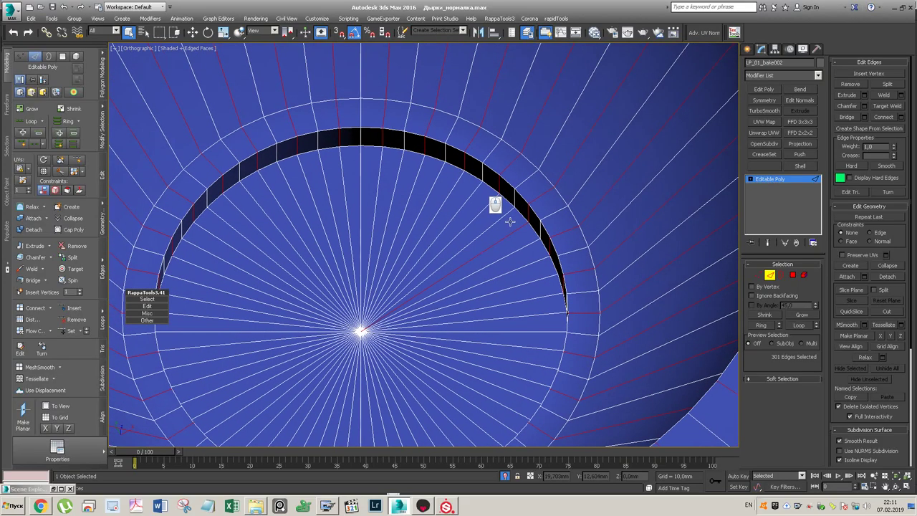
{"action": "scroll", "coordinate": [510, 222], "scroll_direction": "down", "scroll_amount": 5}
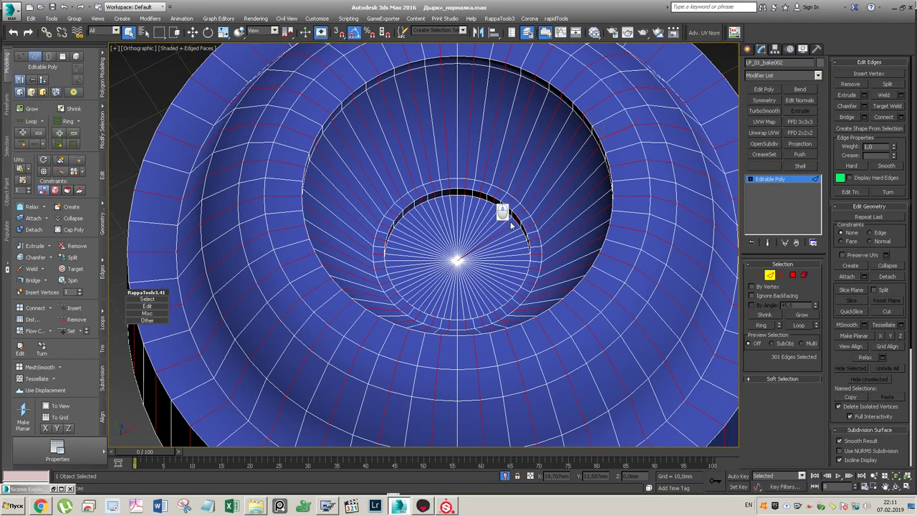
{"action": "scroll", "coordinate": [501, 218], "scroll_direction": "up", "scroll_amount": 4}
{"action": "left_click", "coordinate": [490, 210], "text": "ctrl"}
{"action": "left_click", "coordinate": [466, 194], "text": "ctrl"}
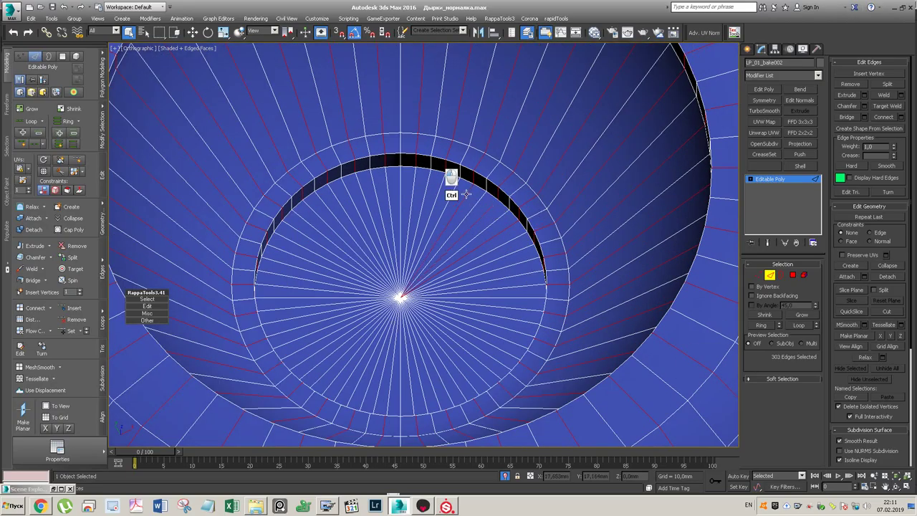
{"action": "left_click", "coordinate": [428, 188], "text": "ctrl"}
{"action": "left_click", "coordinate": [411, 184], "text": "ctrl"}
{"action": "left_click", "coordinate": [386, 188], "text": "ctrl"}
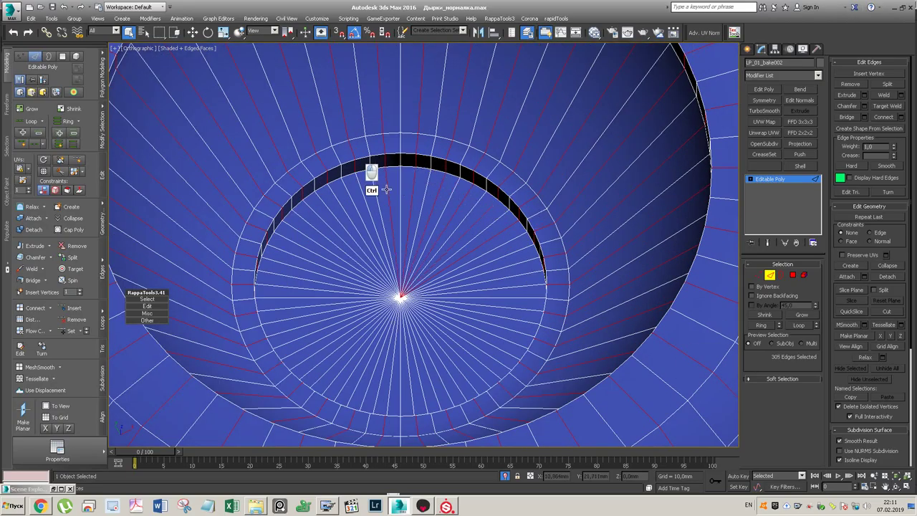
{"action": "left_click", "coordinate": [363, 195], "text": "ctrl"}
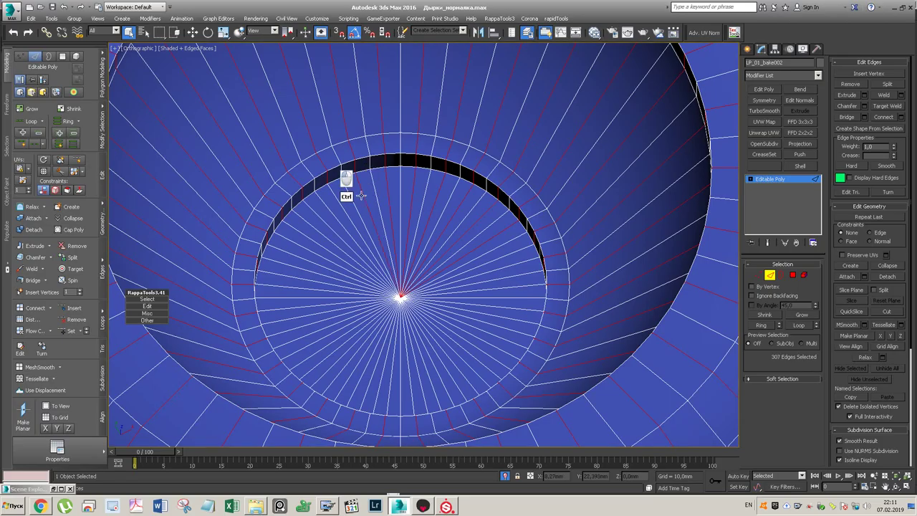
{"action": "left_click", "coordinate": [318, 215], "text": "ctrl"}
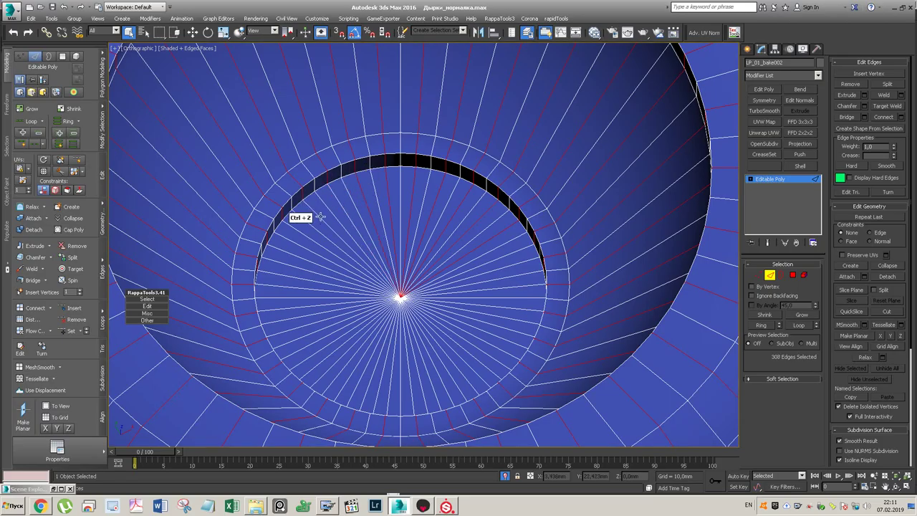
{"action": "left_click", "coordinate": [331, 229], "text": "ctrl"}
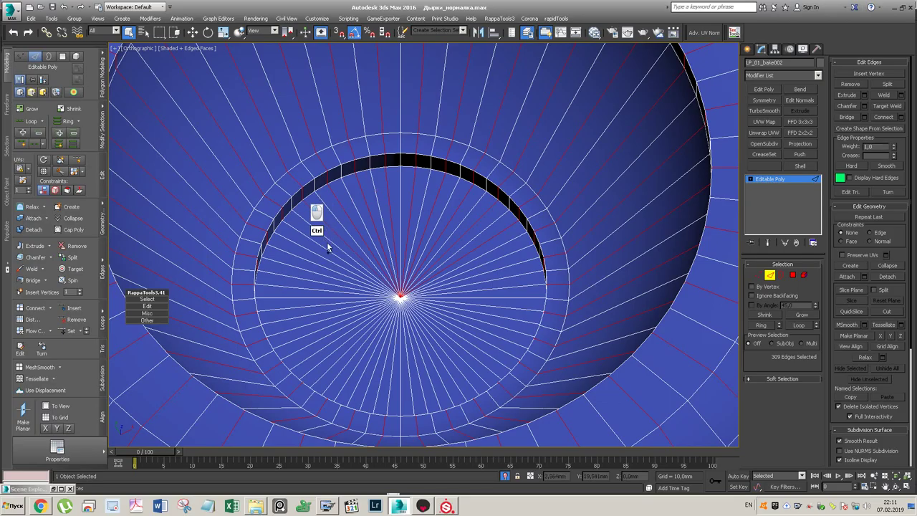
{"action": "left_click", "coordinate": [315, 243], "text": "ctrl"}
{"action": "left_click", "coordinate": [308, 258], "text": "ctrl"}
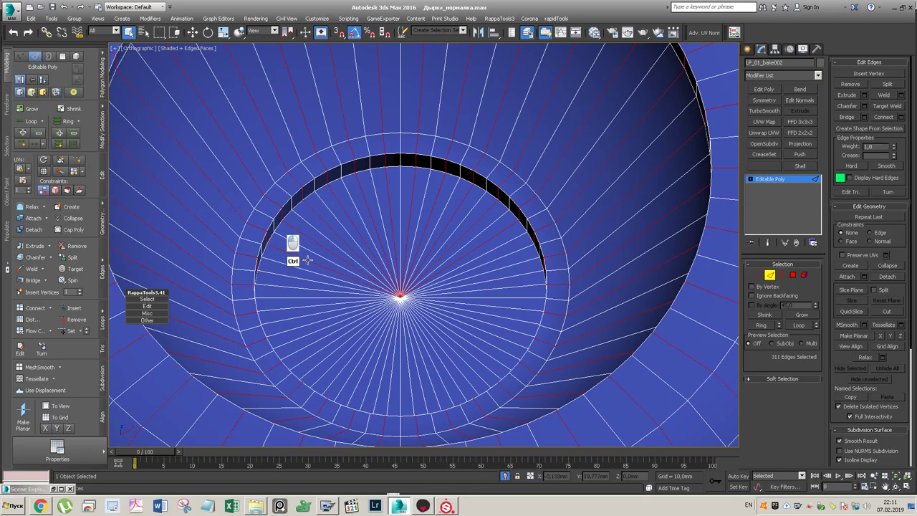
{"action": "left_click", "coordinate": [299, 280], "text": "ctrl"}
{"action": "left_click", "coordinate": [291, 297], "text": "ctrl"}
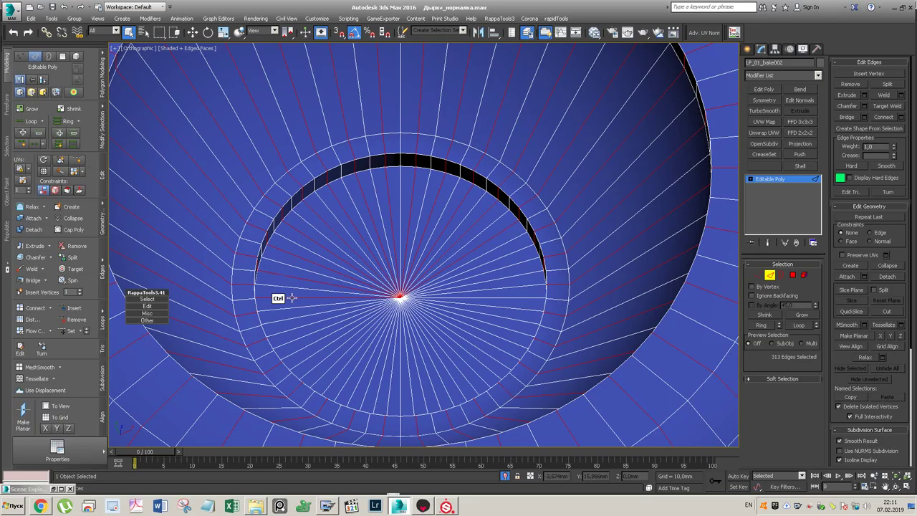
{"action": "key", "text": "ctrl+z"}
{"action": "key", "text": "ctrl+z"}
{"action": "key", "text": "ctrl+z"}
{"action": "key", "text": "ctrl+z"}
{"action": "key", "text": "ctrl+z"}
{"action": "key", "text": "ctrl+z"}
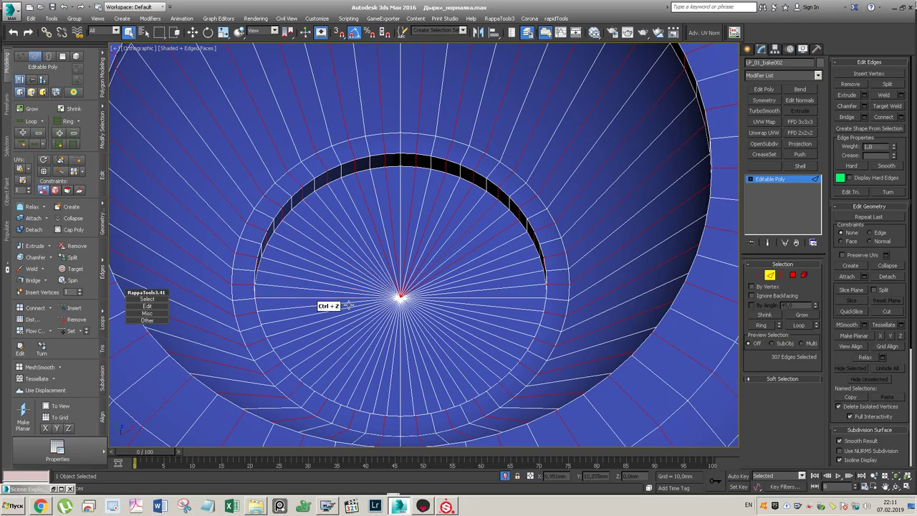
- Extend the edge selection with the next six alternate spokes along the left side of the central cap
{"action": "left_click", "coordinate": [313, 207], "text": "ctrl"}
{"action": "left_click", "coordinate": [309, 216], "text": "ctrl"}
{"action": "left_click", "coordinate": [294, 238], "text": "ctrl"}
{"action": "left_click", "coordinate": [265, 247], "text": "ctrl"}
{"action": "left_click", "coordinate": [267, 269], "text": "ctrl"}
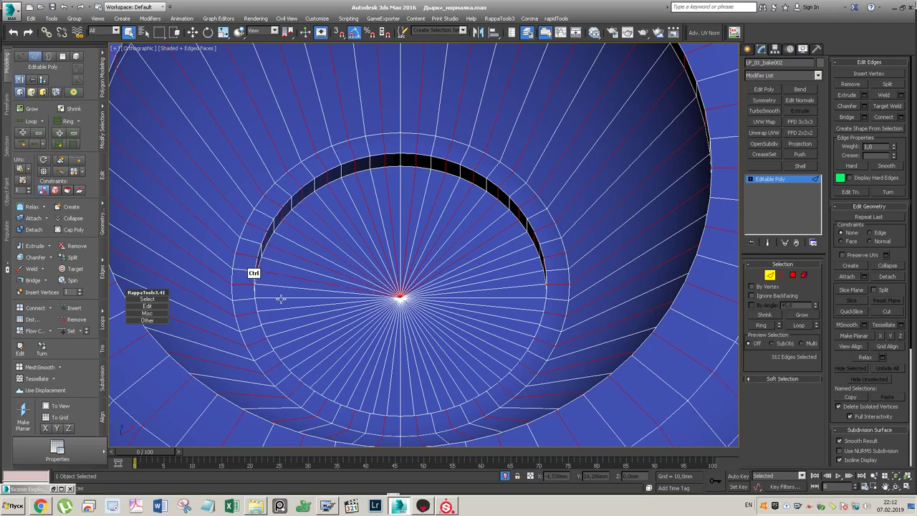
{"action": "left_click", "coordinate": [280, 299], "text": "ctrl"}
- Add the remaining alternate spoke edges around the near half of the central cap, completing the every-second-spoke selection
{"action": "middle_click_drag", "start_coordinate": [344, 278], "coordinate": [314, 275], "text": "alt"}
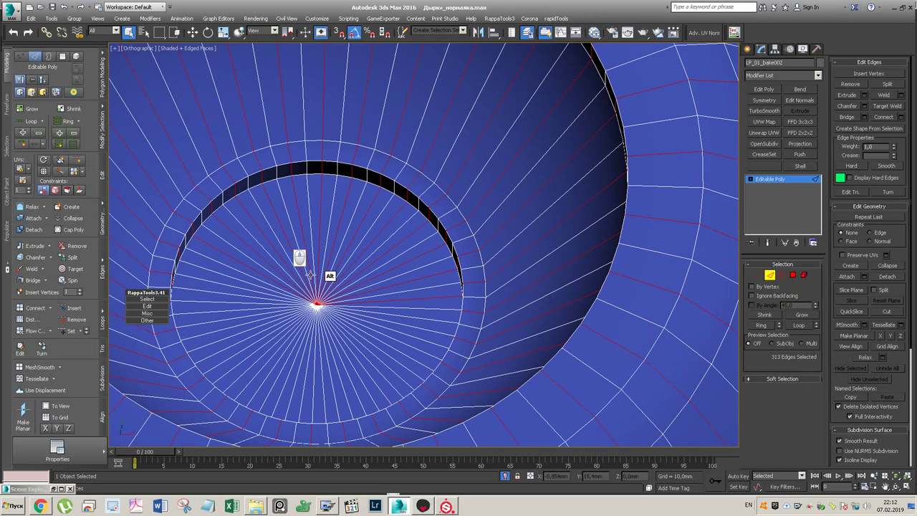
{"action": "left_click", "coordinate": [200, 269], "text": "ctrl"}
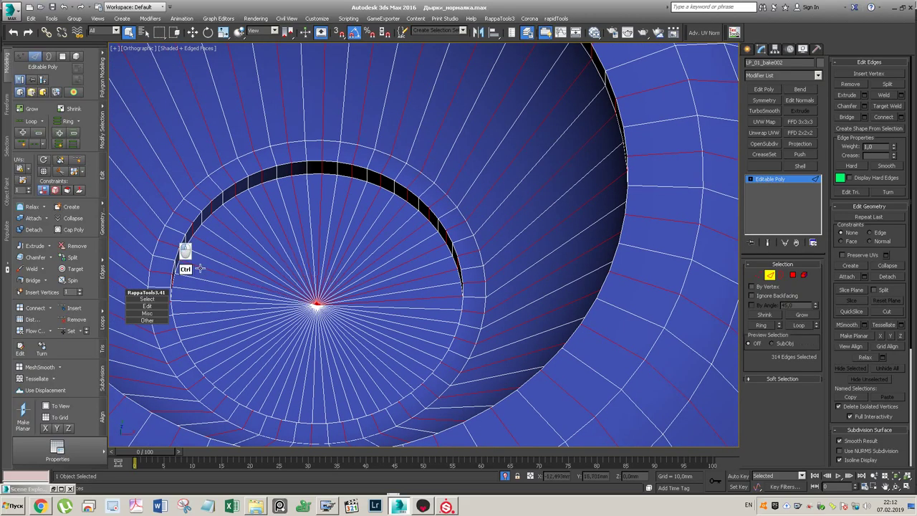
{"action": "left_click", "coordinate": [192, 292], "text": "ctrl"}
{"action": "left_click", "coordinate": [192, 313], "text": "ctrl"}
{"action": "left_click", "coordinate": [204, 334], "text": "ctrl"}
{"action": "left_click", "coordinate": [222, 358], "text": "ctrl"}
{"action": "left_click", "coordinate": [232, 368], "text": "ctrl"}
{"action": "left_click", "coordinate": [256, 380], "text": "ctrl"}
{"action": "left_click", "coordinate": [273, 388], "text": "ctrl"}
{"action": "left_click", "coordinate": [295, 393], "text": "ctrl"}
{"action": "left_click", "coordinate": [313, 391], "text": "ctrl"}
{"action": "left_click", "coordinate": [334, 392], "text": "ctrl"}
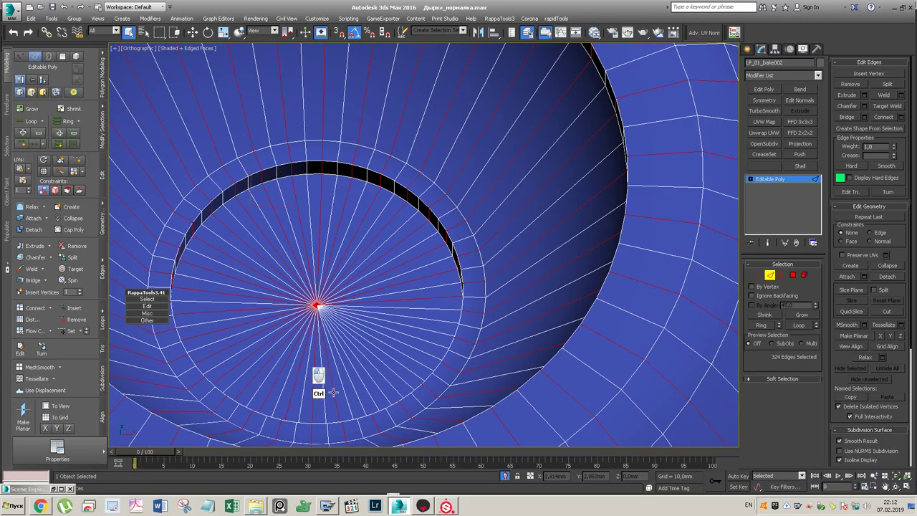
{"action": "left_click", "coordinate": [354, 391], "text": "ctrl"}
{"action": "left_click", "coordinate": [375, 384], "text": "ctrl"}
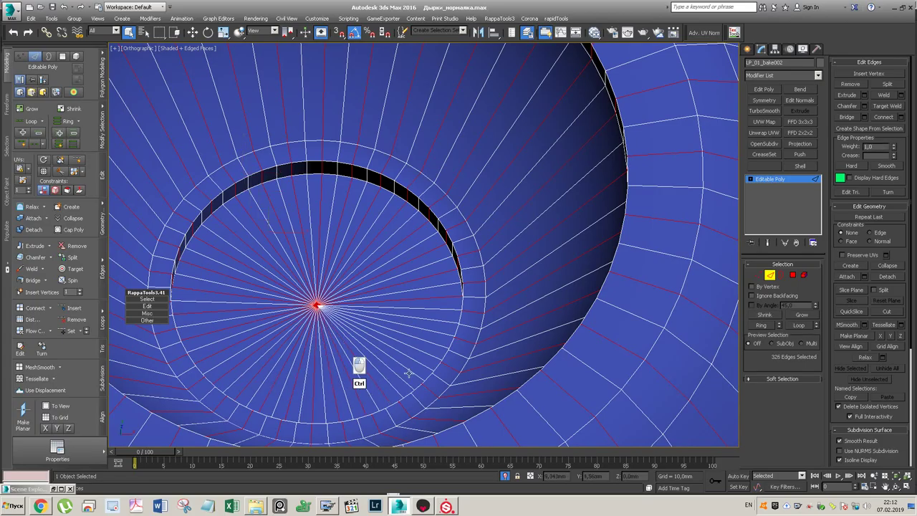
{"action": "left_click", "coordinate": [401, 377], "text": "ctrl"}
{"action": "left_click", "coordinate": [421, 363], "text": "ctrl"}
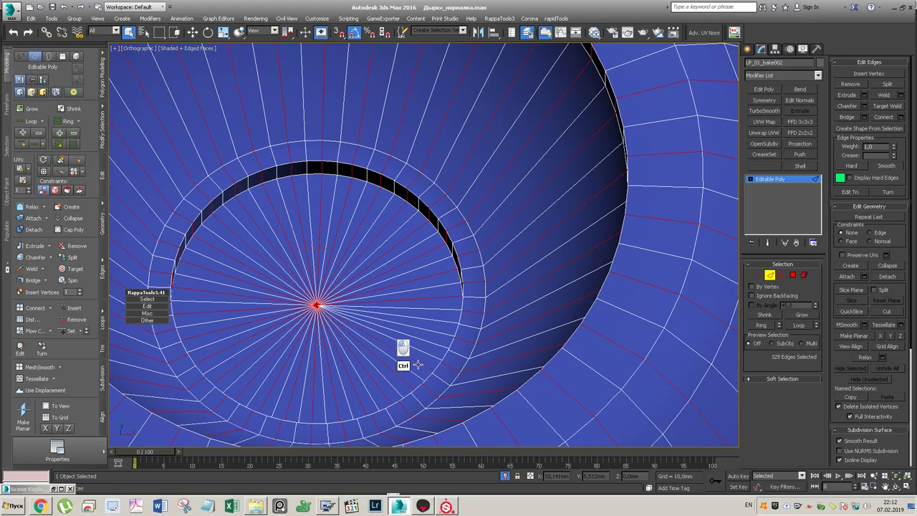
{"action": "left_click", "coordinate": [432, 342], "text": "ctrl"}
{"action": "left_click", "coordinate": [437, 320], "text": "ctrl"}
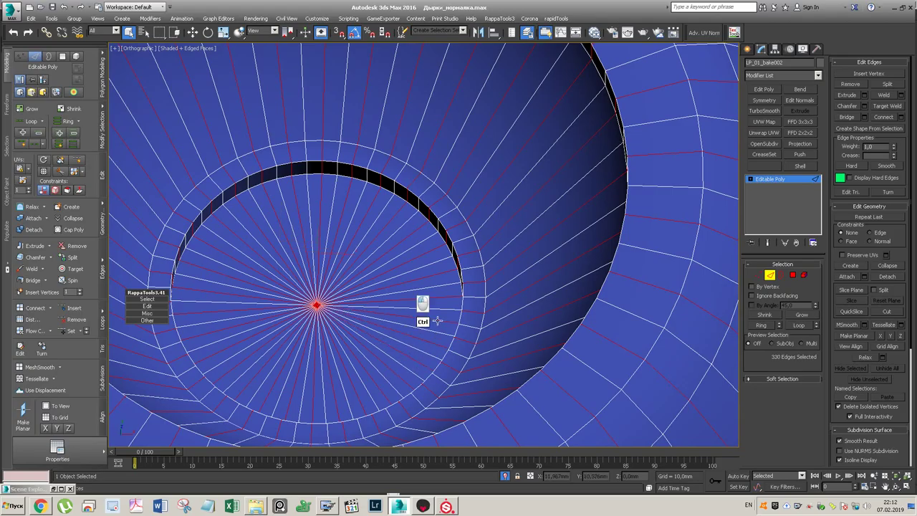
- Remove the selected alternate radial edges together with their vertices from LP_01_bake002
{"action": "middle_click_drag", "start_coordinate": [504, 308], "coordinate": [507, 305]}
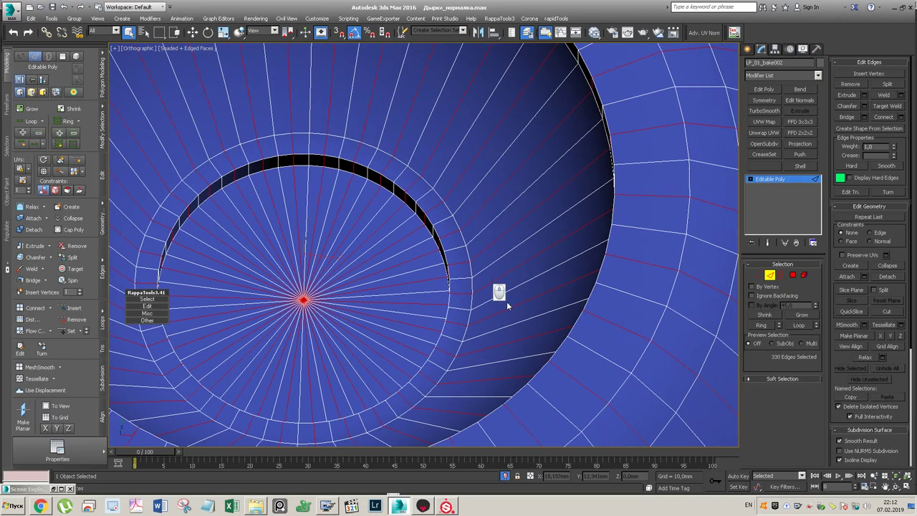
{"action": "key", "text": "ctrl+BackSpace"}
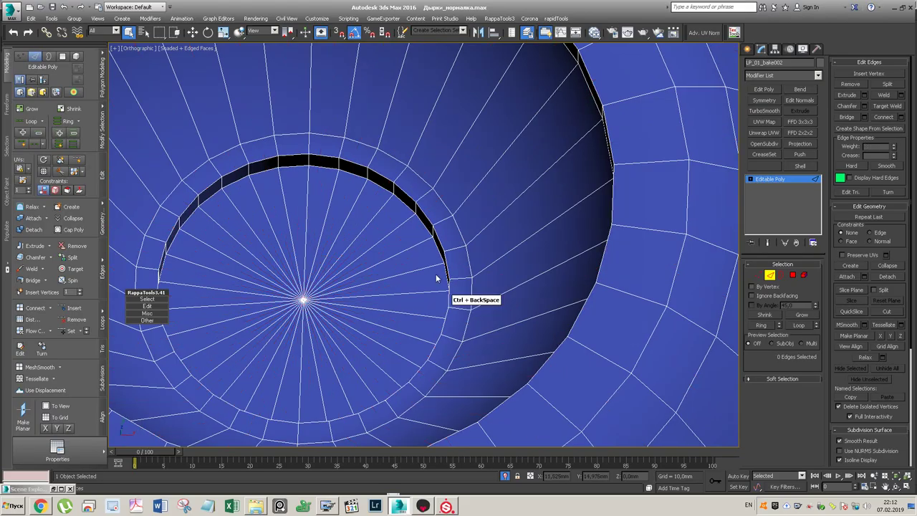
{"action": "scroll", "coordinate": [435, 274], "scroll_direction": "down", "scroll_amount": 2}
{"action": "scroll", "coordinate": [435, 274], "scroll_direction": "down", "scroll_amount": 5}
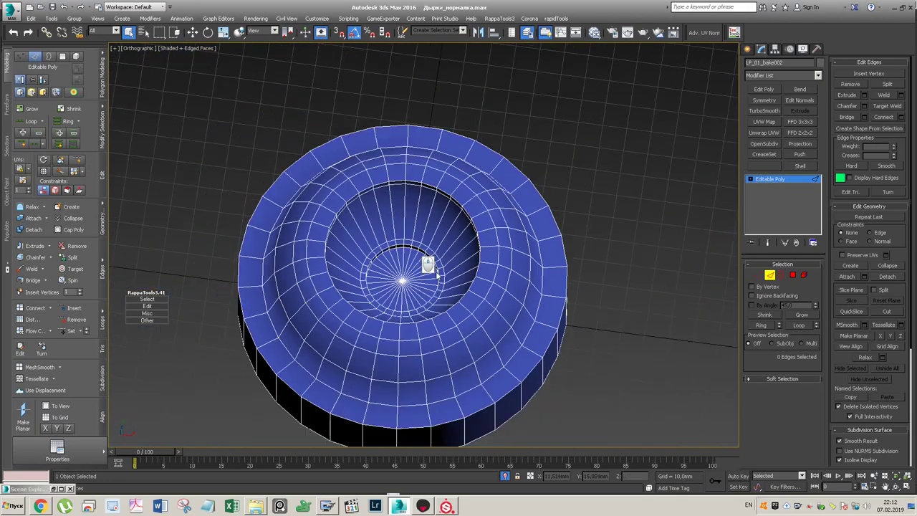
{"action": "scroll", "coordinate": [563, 247], "scroll_direction": "down", "scroll_amount": 2}
{"action": "mouse_move", "coordinate": [563, 247]}
{"action": "middle_mouse_down", "text": "alt"}
{"action": "mouse_move", "coordinate": [555, 231]}
{"action": "mouse_move", "coordinate": [560, 247]}
{"action": "middle_mouse_up", "text": "alt"}
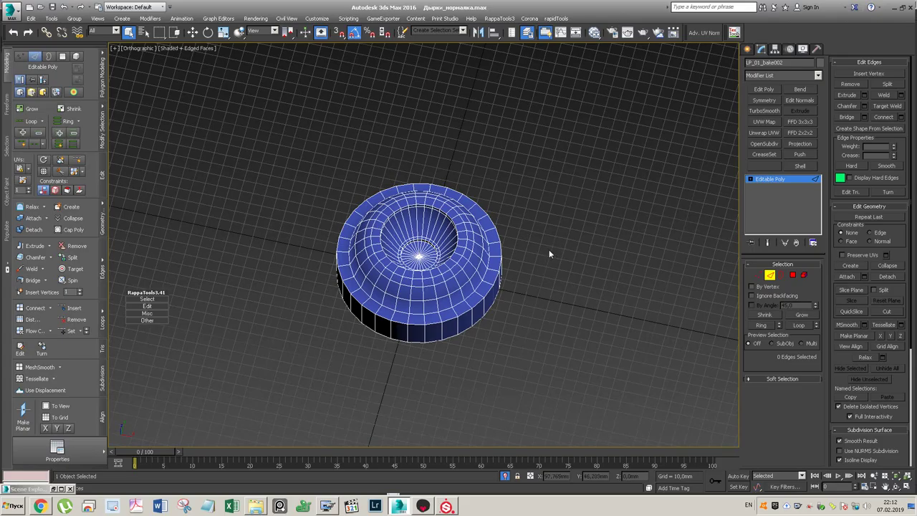
{"action": "double_click", "coordinate": [458, 273]}
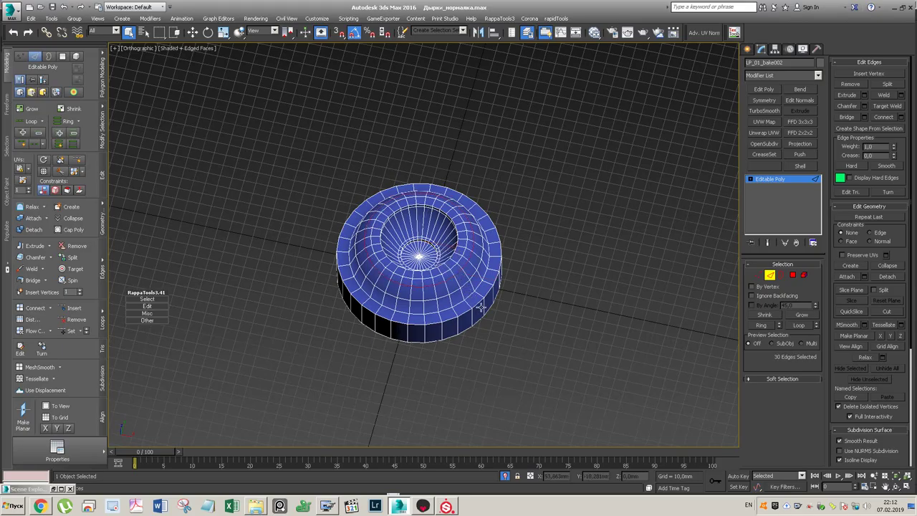
{"action": "left_click", "coordinate": [533, 304]}
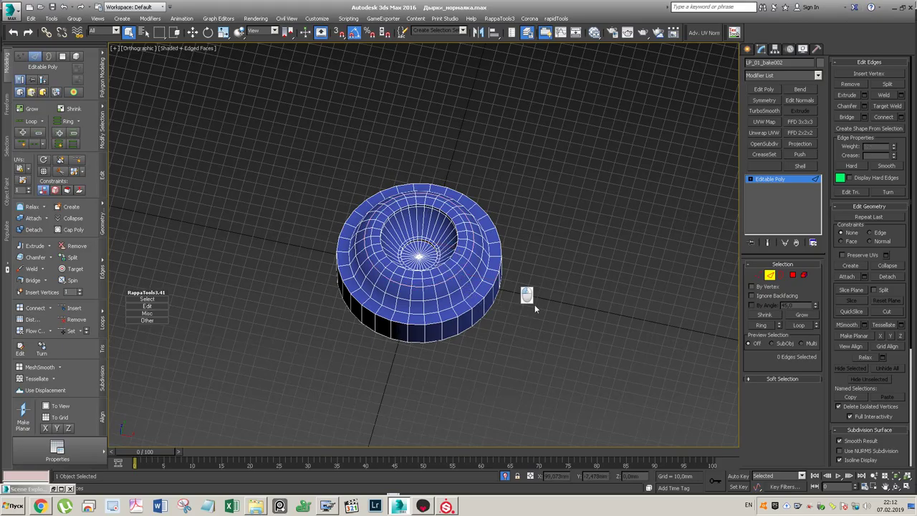
- End the isolation and edge editing of LP_01_bake002, and isolate LP_02_bake002 in the top view
{"action": "key", "text": "F3"}
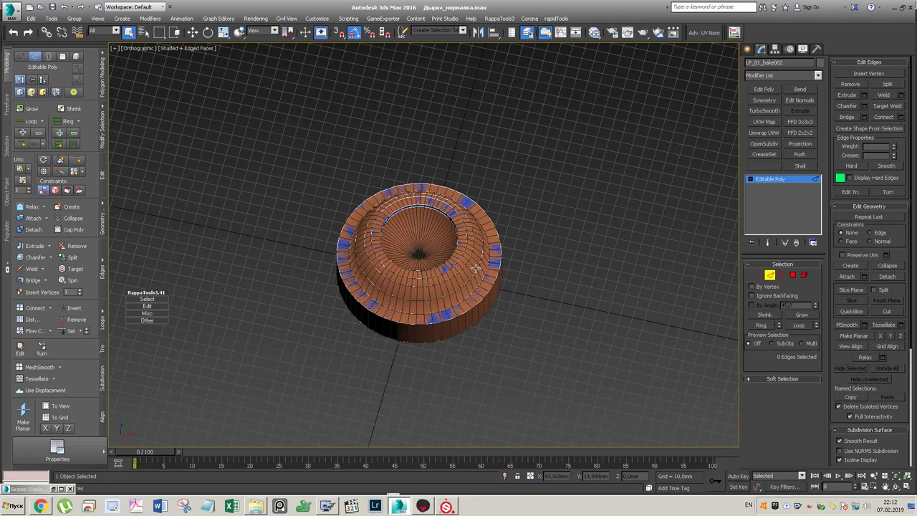
{"action": "left_click", "coordinate": [459, 251]}
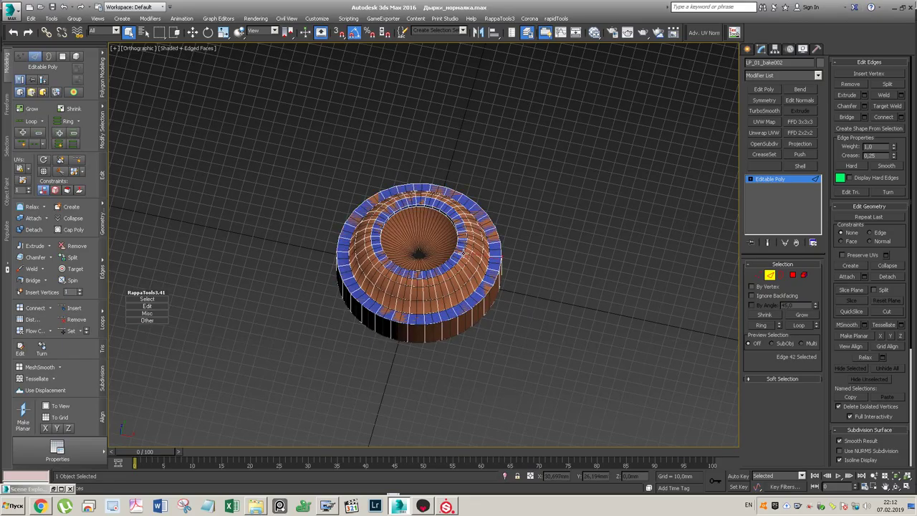
{"action": "left_click", "coordinate": [778, 187]}
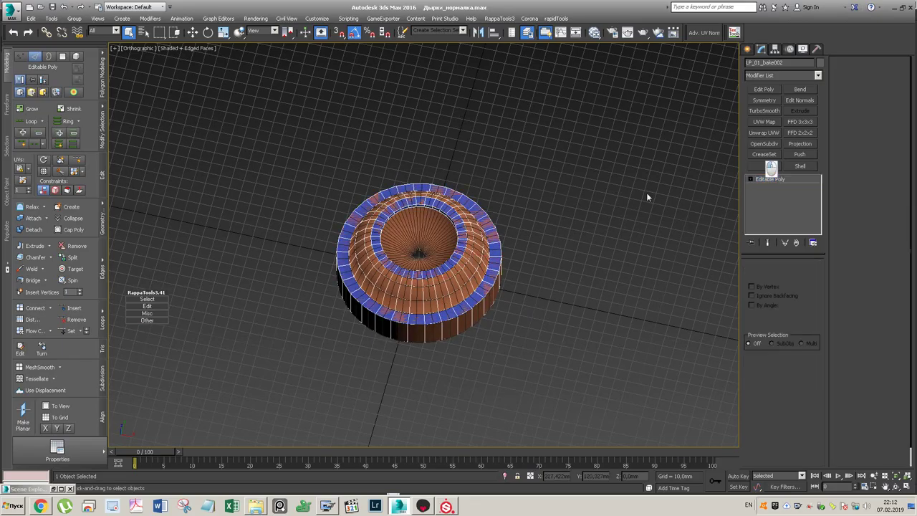
{"action": "left_click", "coordinate": [635, 180]}
{"action": "left_click", "coordinate": [427, 206]}
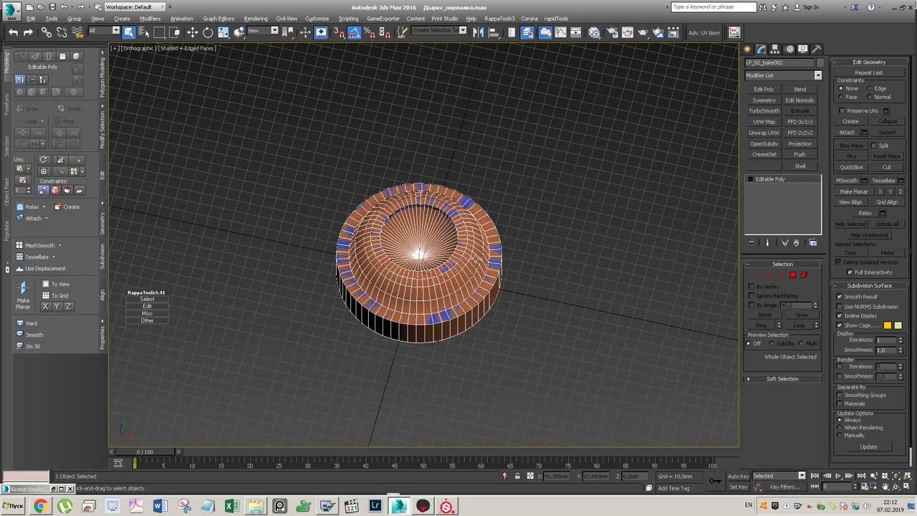
{"action": "key", "text": "alt+q"}
{"action": "key", "text": "t"}
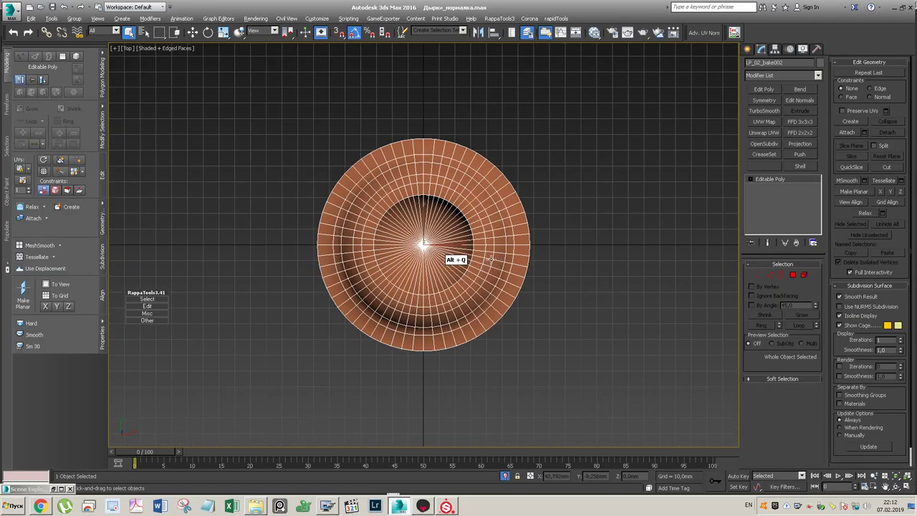
{"action": "scroll", "coordinate": [493, 253], "scroll_direction": "up", "scroll_amount": 5}
{"action": "scroll", "coordinate": [537, 187], "scroll_direction": "down", "scroll_amount": 2}
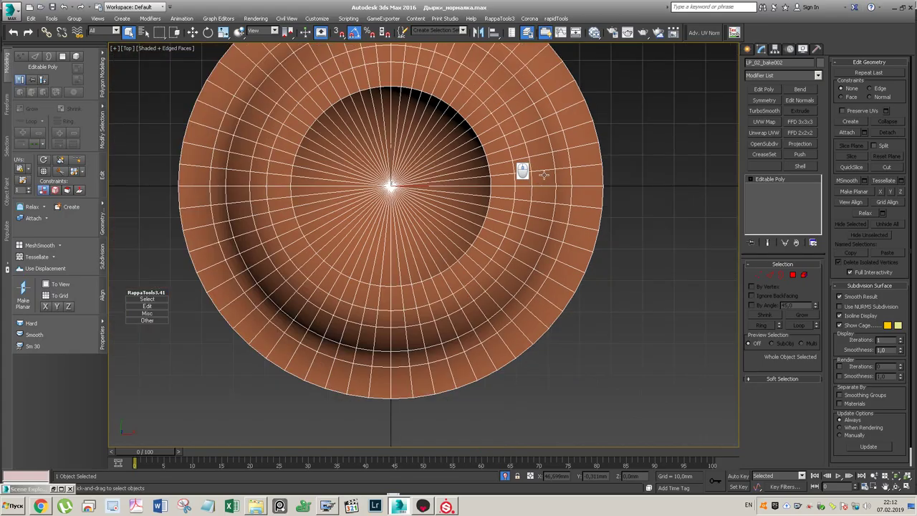
- Select one radial edge loop on LP_02_bake002 and extend the selection to every second radial edge around the ring
{"action": "key", "text": "2"}
{"action": "double_click", "coordinate": [545, 170]}
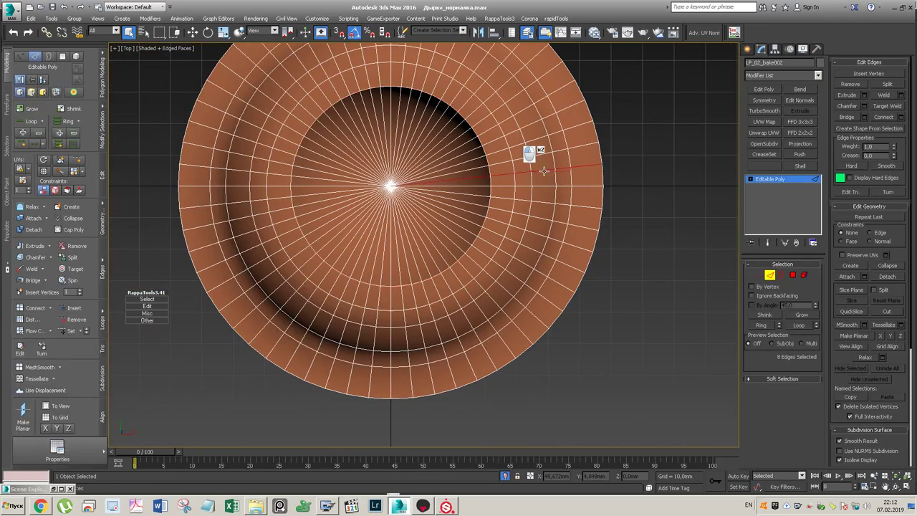
{"action": "left_click", "coordinate": [73, 144]}
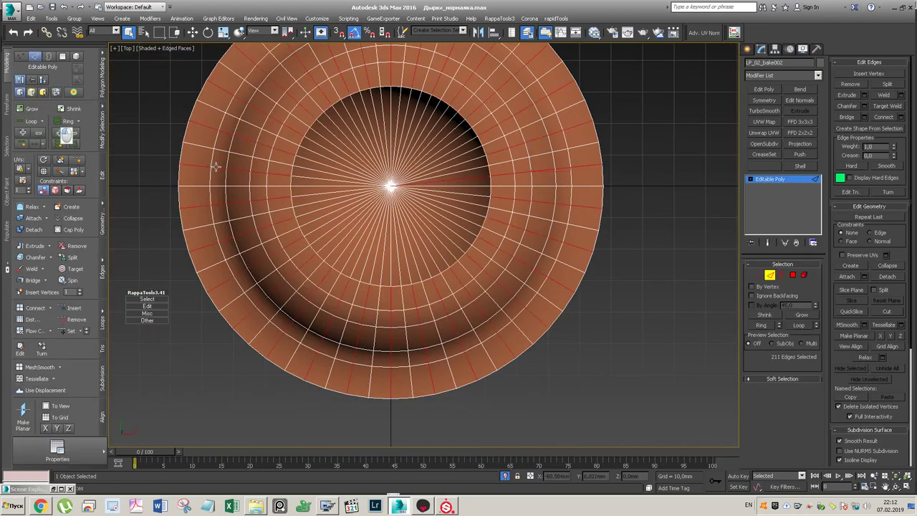
- Add eight alternate spoke edges inside the central cone, from its right side around to just past the upper middle
{"action": "double_click", "coordinate": [468, 159], "text": "ctrl"}
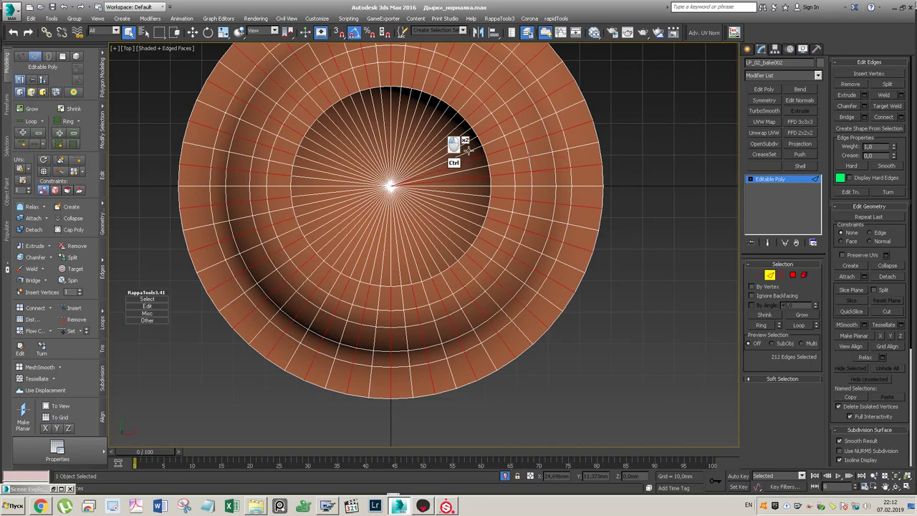
{"action": "double_click", "coordinate": [469, 141], "text": "ctrl"}
{"action": "left_click", "coordinate": [443, 137], "text": "ctrl"}
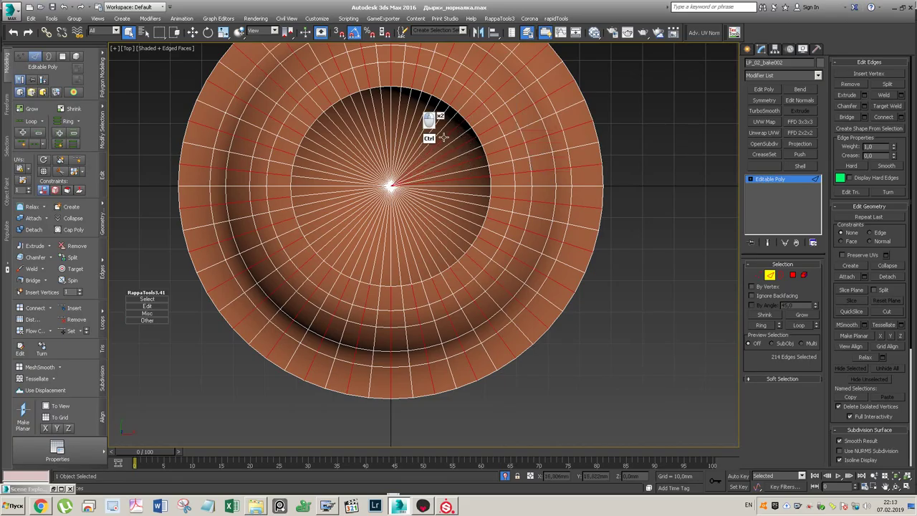
{"action": "left_click", "coordinate": [445, 111], "text": "ctrl"}
{"action": "left_click", "coordinate": [425, 111], "text": "ctrl"}
{"action": "left_click", "coordinate": [407, 106], "text": "ctrl"}
{"action": "left_click", "coordinate": [393, 101], "text": "ctrl"}
{"action": "left_click", "coordinate": [366, 100], "text": "ctrl"}
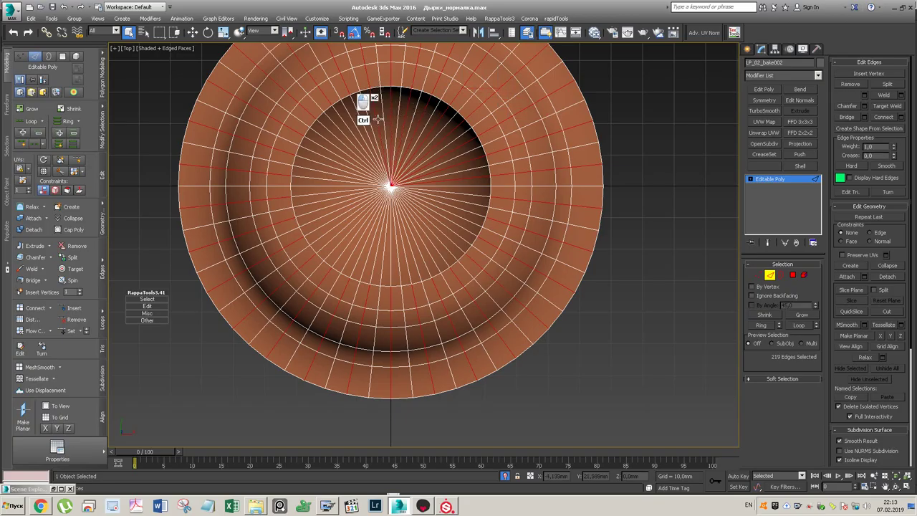
- Extend the edge selection with the alternate spokes in the upper-left part of the central cone
{"action": "left_click", "coordinate": [355, 111], "text": "ctrl"}
{"action": "left_click", "coordinate": [349, 124], "text": "ctrl"}
{"action": "left_click", "coordinate": [329, 149], "text": "ctrl"}
{"action": "left_click", "coordinate": [327, 151], "text": "ctrl"}
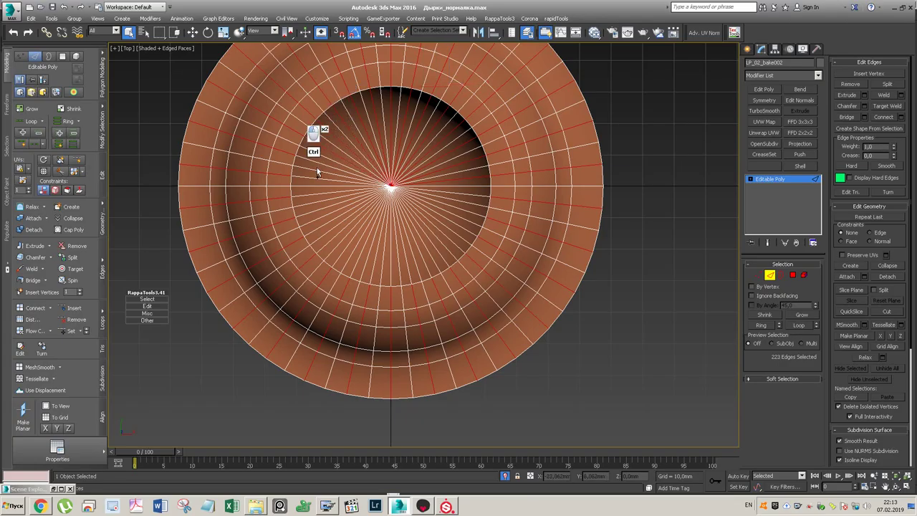
{"action": "left_click", "coordinate": [316, 165], "text": "ctrl"}
{"action": "left_click", "coordinate": [314, 179], "text": "ctrl"}
- Add the alternate spoke edges in the lower-left part of the central cone to the selection
{"action": "left_click", "coordinate": [313, 195], "text": "ctrl"}
{"action": "left_click", "coordinate": [315, 213], "text": "ctrl"}
{"action": "left_click", "coordinate": [320, 226], "text": "ctrl"}
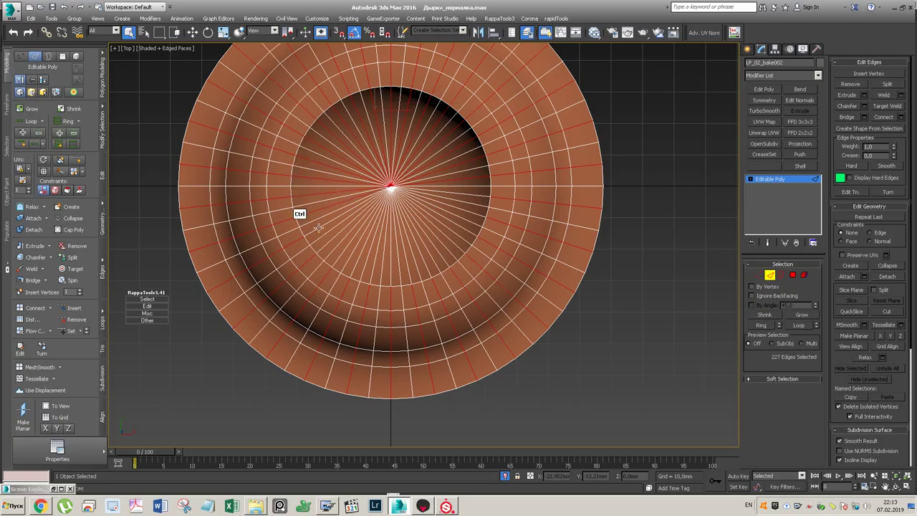
{"action": "left_click", "coordinate": [320, 228], "text": "ctrl"}
{"action": "left_click", "coordinate": [328, 244], "text": "ctrl"}
{"action": "left_click", "coordinate": [347, 260], "text": "ctrl"}
{"action": "left_click", "coordinate": [358, 262], "text": "ctrl"}
{"action": "left_click", "coordinate": [373, 270], "text": "ctrl"}
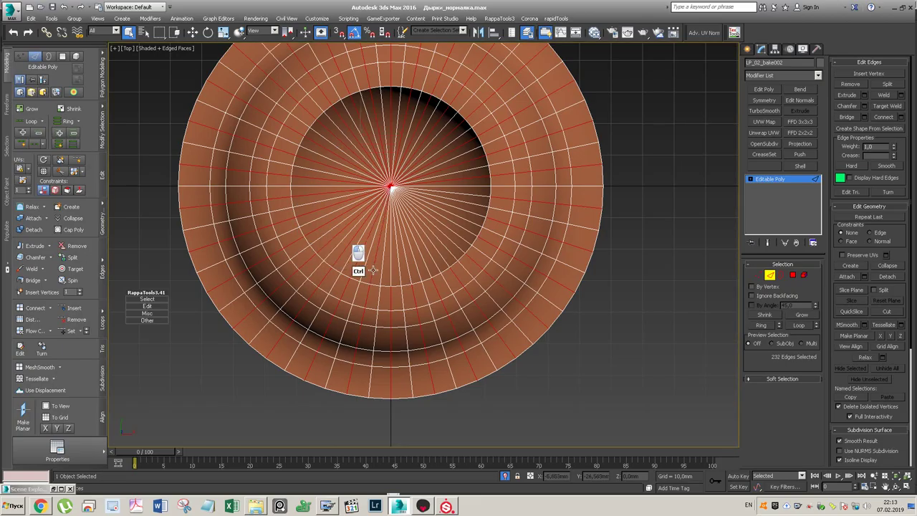
- Add the remaining alternate spokes from the lower middle around the lower-right part, completing the cone's every-second-spoke selection
{"action": "left_click", "coordinate": [391, 270], "text": "ctrl"}
{"action": "left_click", "coordinate": [408, 269], "text": "ctrl"}
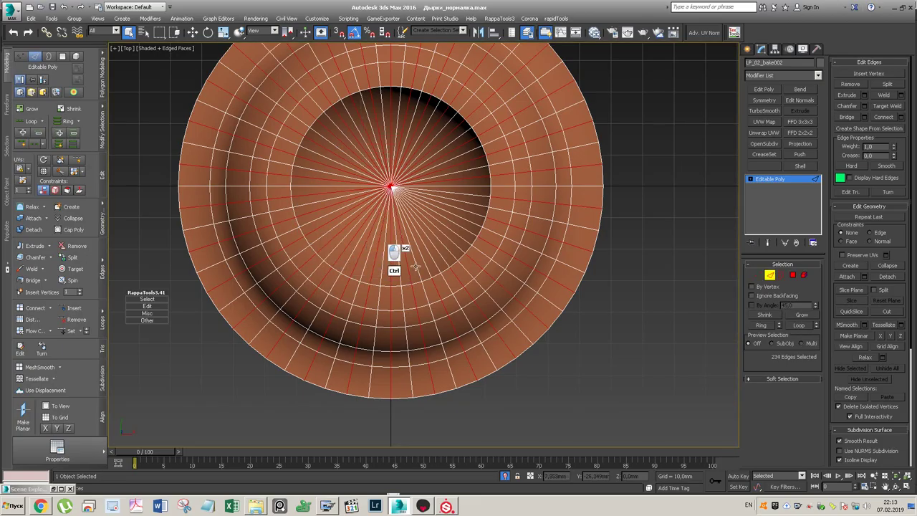
{"action": "left_click", "coordinate": [423, 262], "text": "ctrl"}
{"action": "left_click", "coordinate": [435, 254], "text": "ctrl"}
{"action": "left_click", "coordinate": [454, 243], "text": "ctrl"}
{"action": "left_click", "coordinate": [462, 226], "text": "ctrl"}
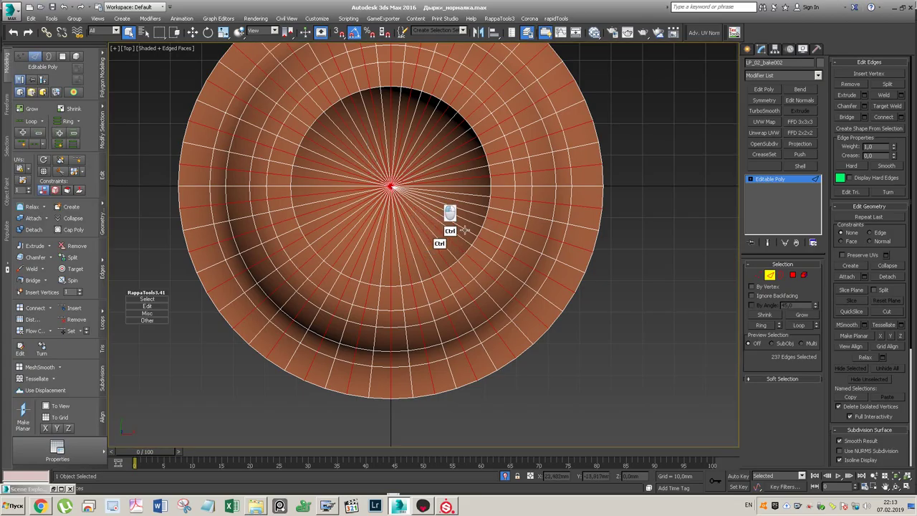
{"action": "left_click", "coordinate": [474, 214], "text": "ctrl"}
{"action": "double_click", "coordinate": [483, 196], "text": "ctrl"}
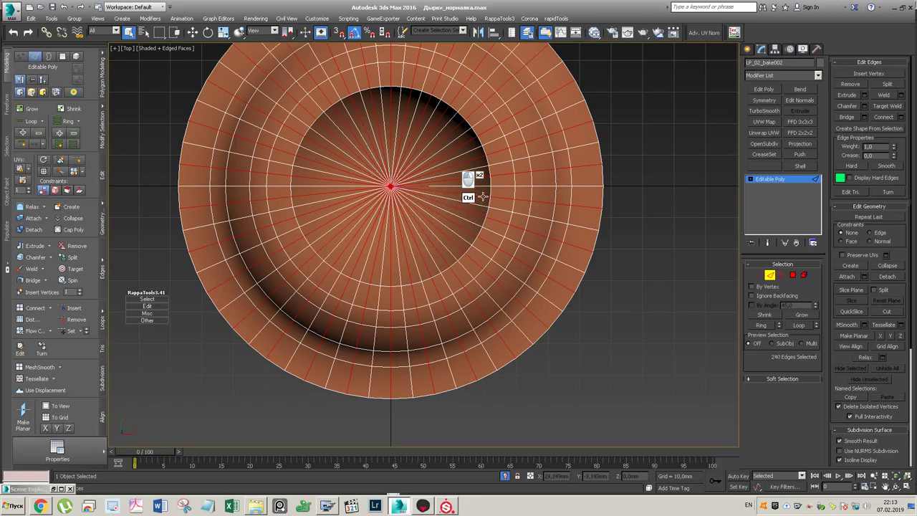
- Remove the selected radial edges together with their vertices from LP_02_bake002 and leave edge editing
{"action": "key", "text": "ctrl+d"}
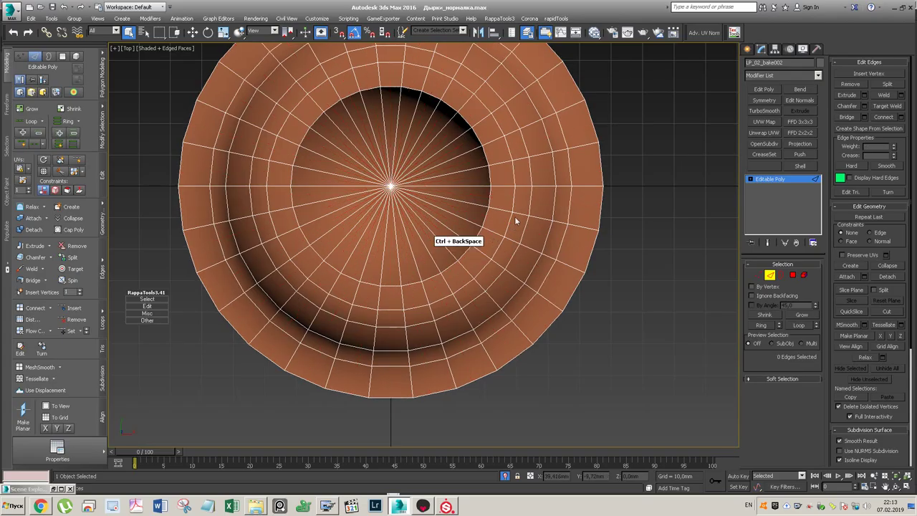
{"action": "scroll", "coordinate": [494, 238], "scroll_direction": "down", "scroll_amount": 3}
{"action": "middle_click_drag", "start_coordinate": [494, 237], "coordinate": [507, 209]}
{"action": "scroll", "coordinate": [507, 209], "scroll_direction": "down", "scroll_amount": 2}
{"action": "key", "text": "2"}
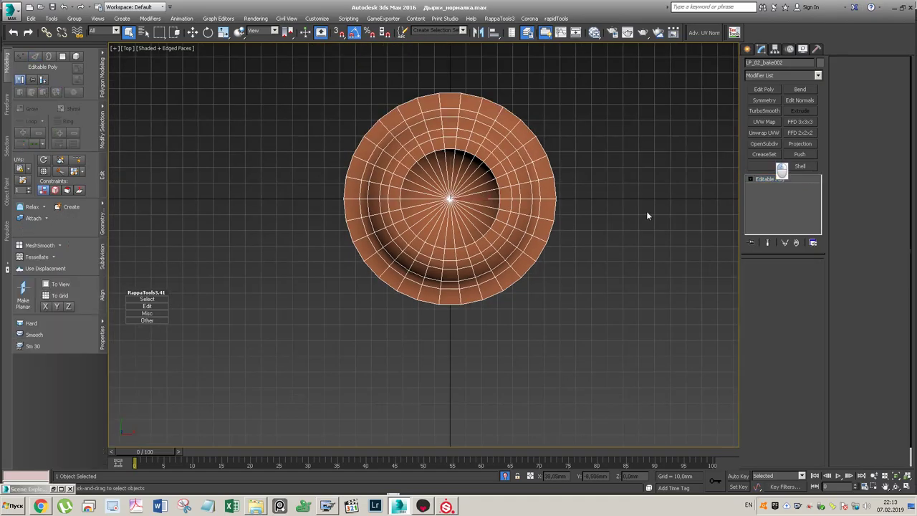
{"action": "middle_click_drag", "start_coordinate": [558, 241], "coordinate": [565, 174], "text": "alt"}
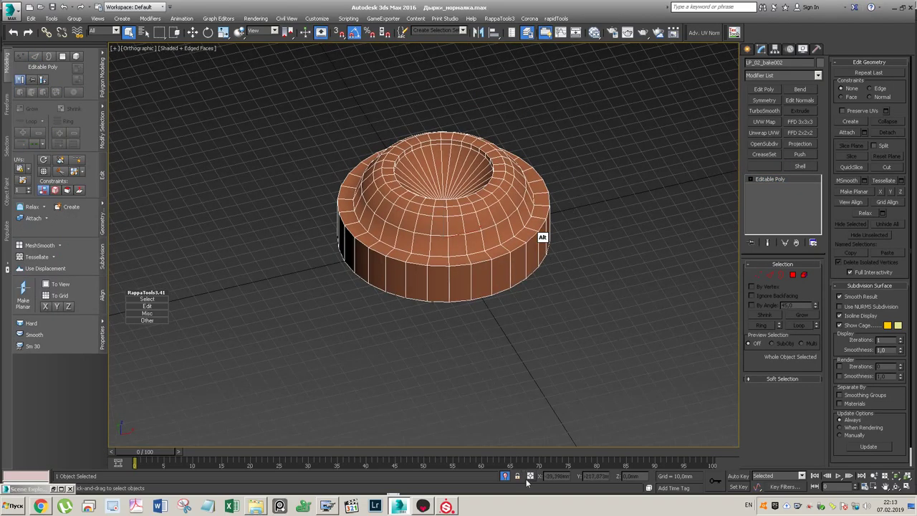
- End the isolation and export both reduced low-poly meshes as LP_1_2_03.FBX into the Normal folder
{"action": "left_click", "coordinate": [506, 476]}
{"action": "left_click_drag", "start_coordinate": [541, 178], "coordinate": [323, 334]}
{"action": "left_click", "coordinate": [11, 11]}
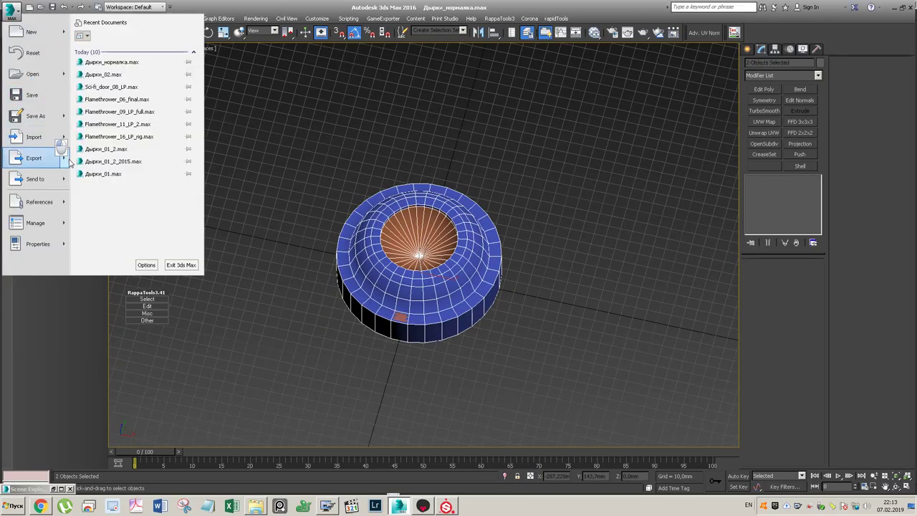
{"action": "left_click", "coordinate": [34, 158]}
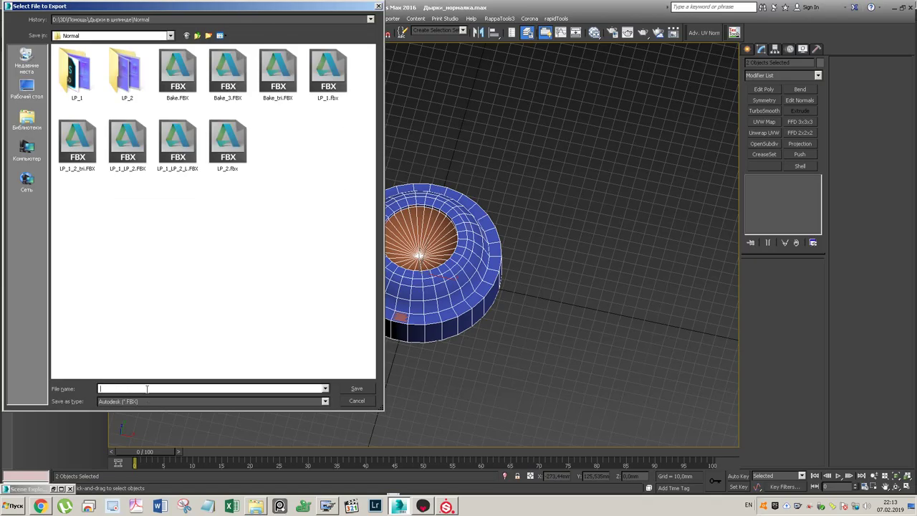
{"action": "type", "text": "LP_1_"}
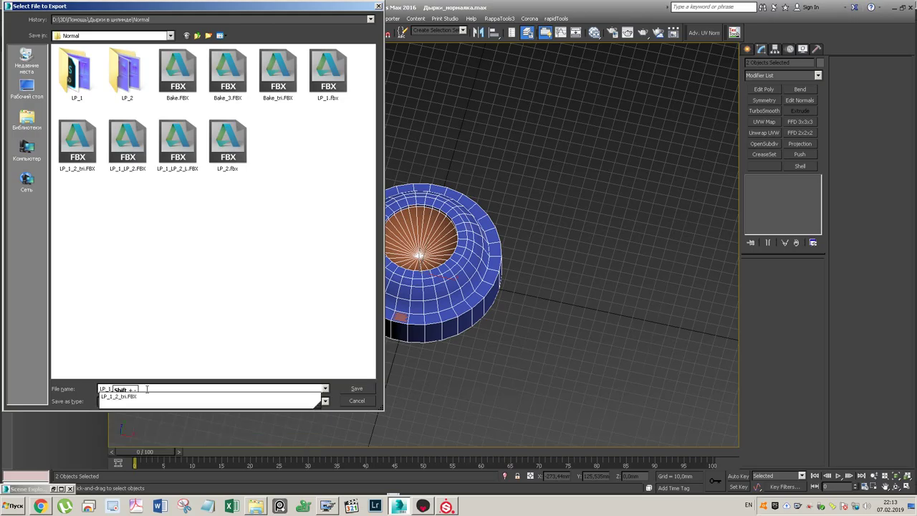
{"action": "key", "text": "Return"}
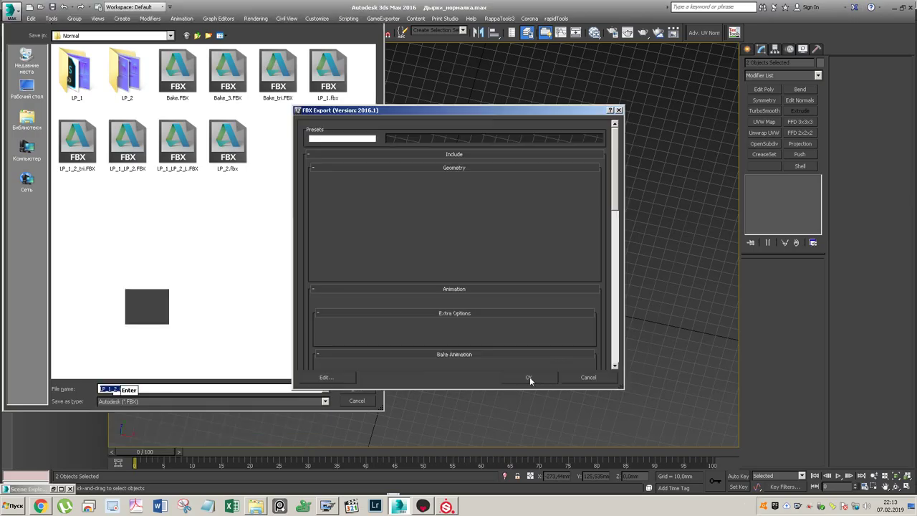
{"action": "left_click", "coordinate": [530, 376]}
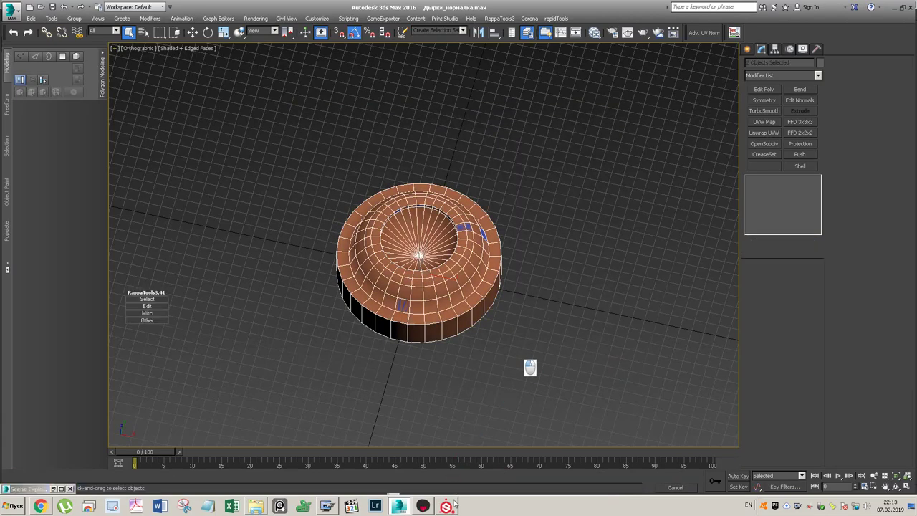
- Switch to Marmoset Toolbag and replace the LP_1_2_tri model with LP_1_2_03.FBX from the Normal folder
{"action": "left_click", "coordinate": [423, 505]}
{"action": "left_click", "coordinate": [32, 66]}
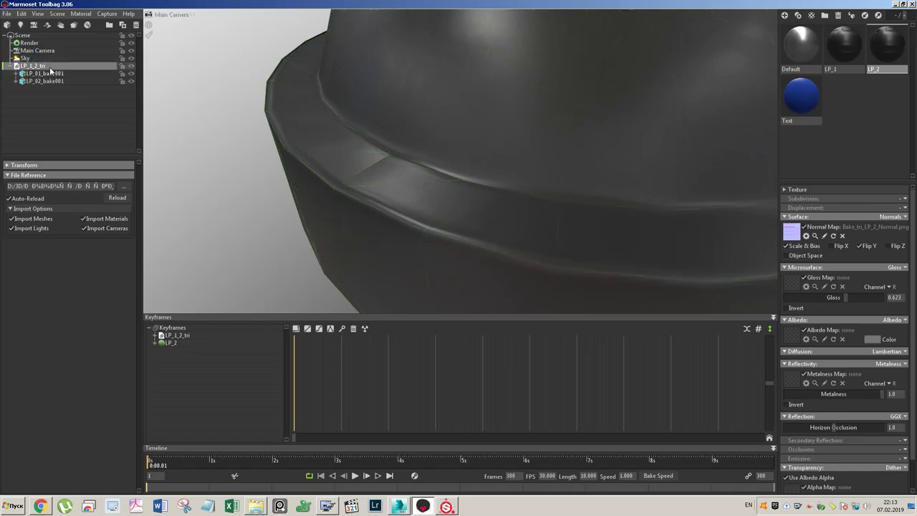
{"action": "key", "text": "Delete"}
{"action": "left_click", "coordinate": [19, 26]}
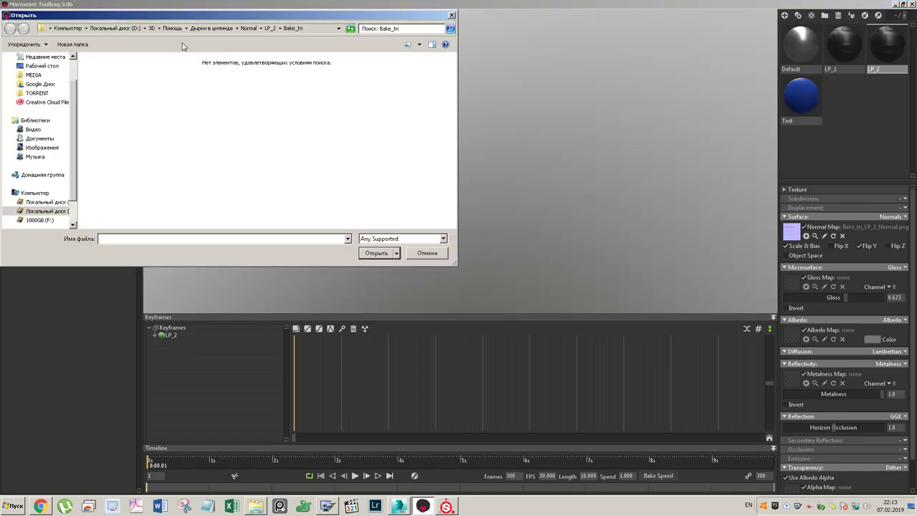
{"action": "left_click", "coordinate": [245, 28]}
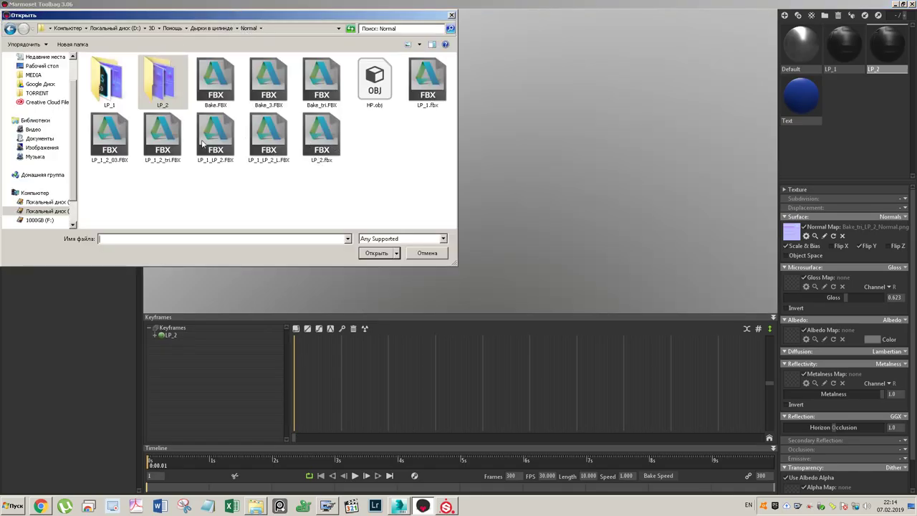
{"action": "left_click", "coordinate": [119, 140]}
{"action": "left_click", "coordinate": [385, 253]}
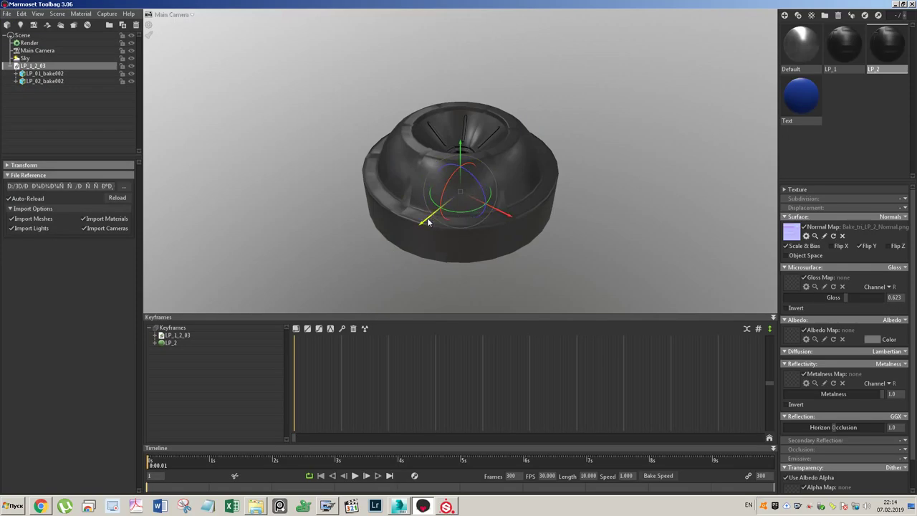
- Move LP_01_bake002 away from LP_02_bake002 so the two meshes stand apart
{"action": "left_click_drag", "start_coordinate": [424, 220], "coordinate": [379, 215]}
{"action": "left_click", "coordinate": [45, 75]}
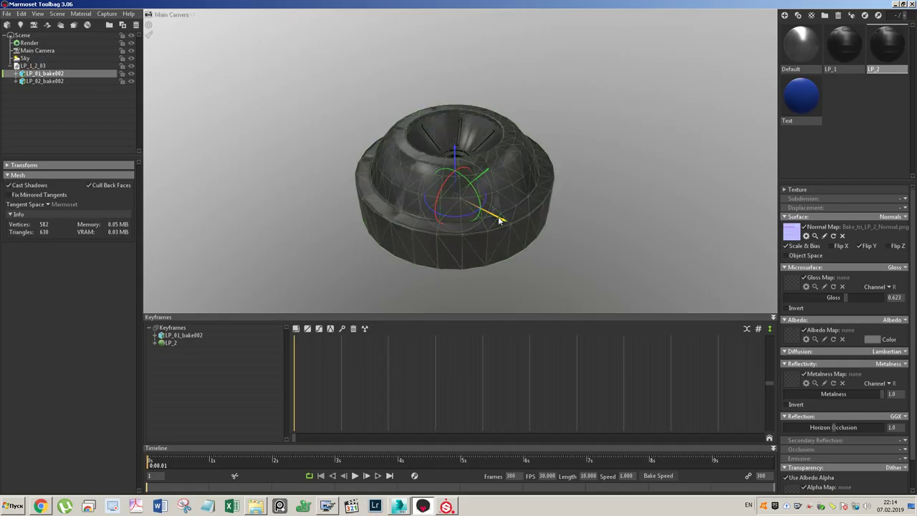
{"action": "left_click_drag", "start_coordinate": [501, 221], "coordinate": [323, 137]}
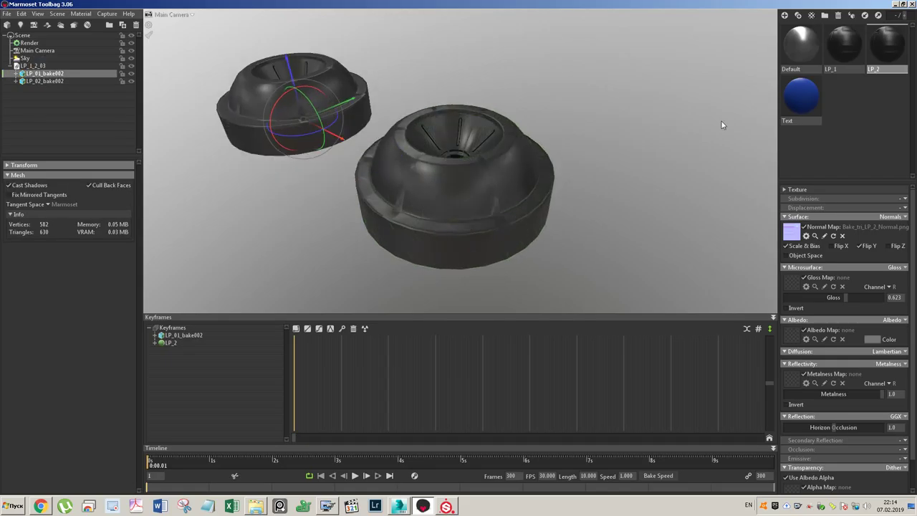
- Replace the LP_1 material's normal map with Bake_3_LP_1_Normal.png from folder 3 inside LP_1
{"action": "left_click", "coordinate": [844, 45]}
{"action": "left_click", "coordinate": [824, 236]}
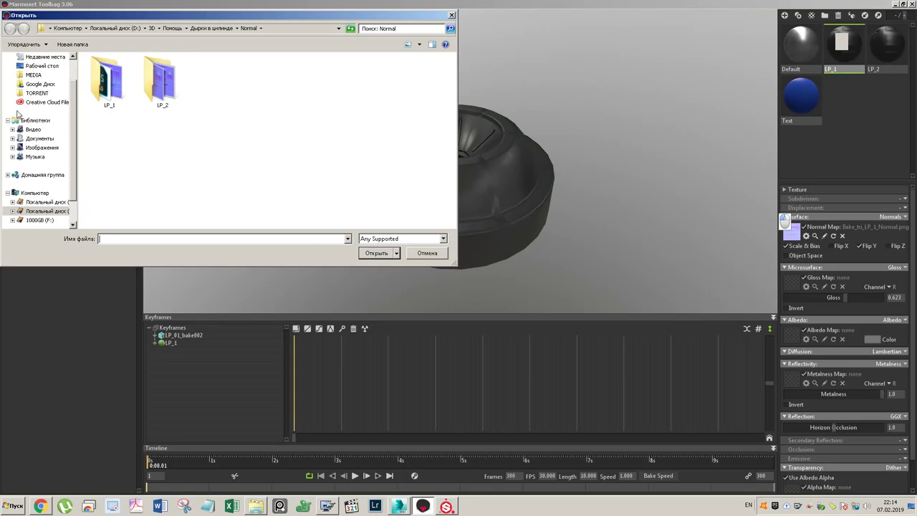
{"action": "left_click", "coordinate": [115, 84]}
{"action": "double_click", "coordinate": [115, 84]}
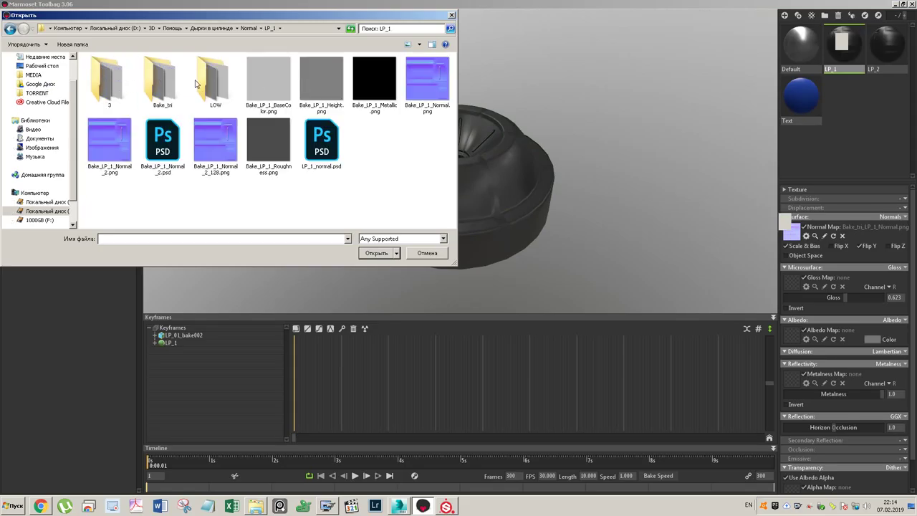
{"action": "double_click", "coordinate": [108, 80]}
{"action": "left_click", "coordinate": [261, 86]}
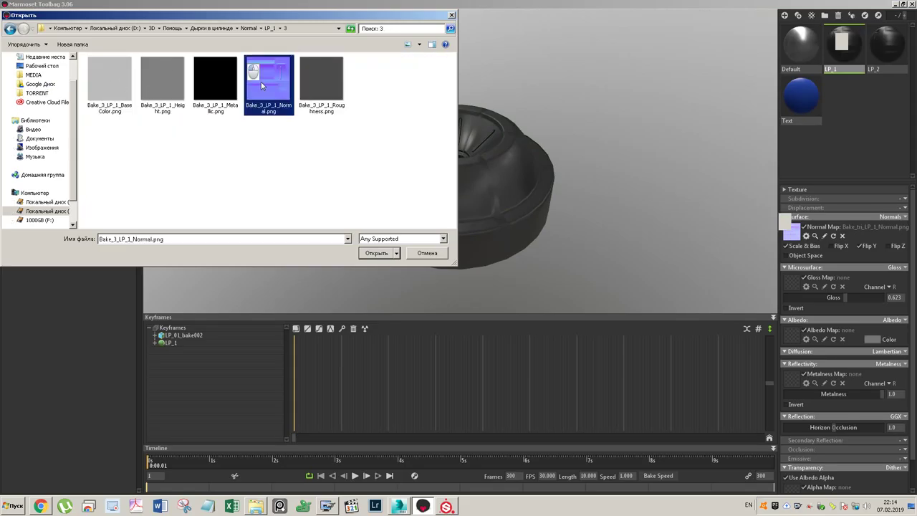
{"action": "left_click", "coordinate": [382, 257]}
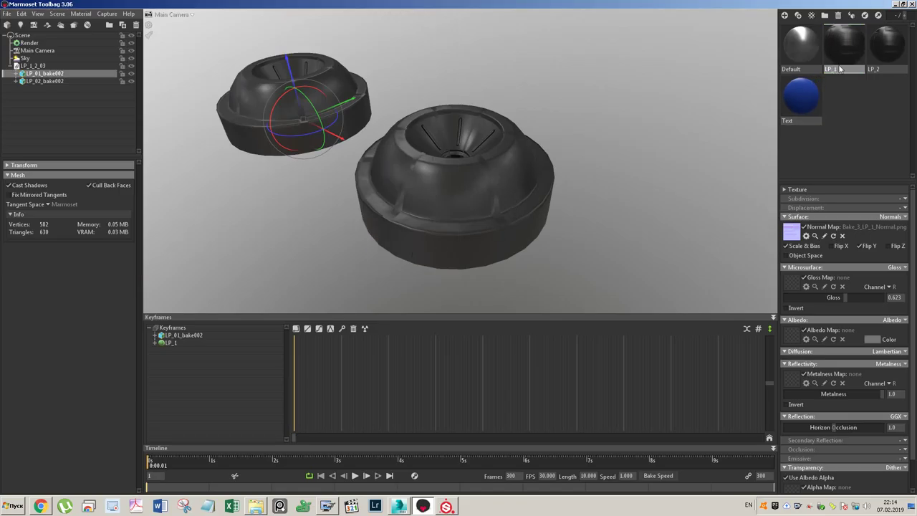
- Replace the LP_2 material's normal map with Bake_3_LP_2_Normal.png from folder 3 inside LP_2
{"action": "left_click", "coordinate": [906, 57]}
{"action": "left_click", "coordinate": [790, 230]}
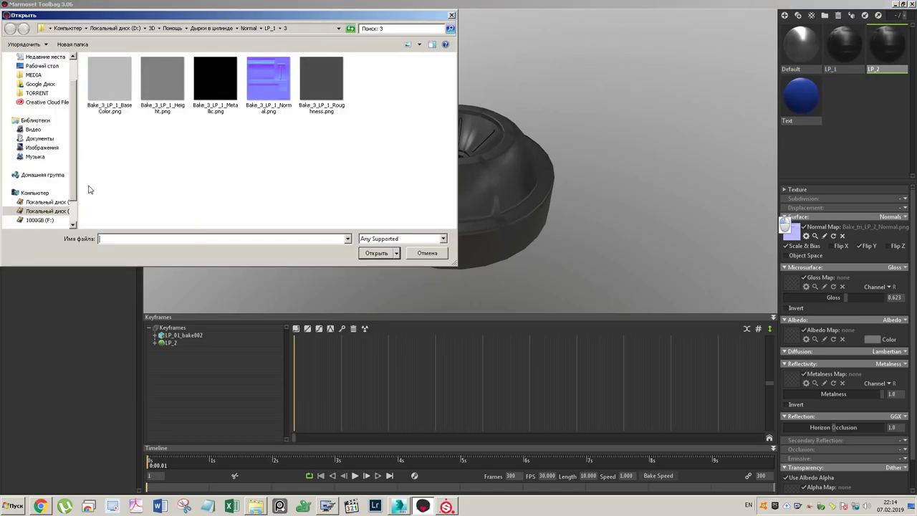
{"action": "left_click", "coordinate": [249, 27]}
{"action": "double_click", "coordinate": [161, 77]}
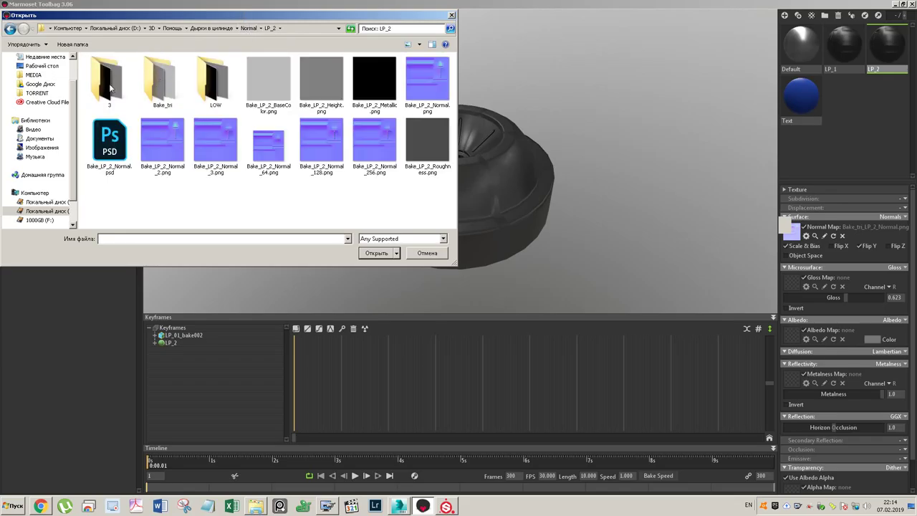
{"action": "double_click", "coordinate": [162, 74]}
{"action": "left_click", "coordinate": [265, 81]}
{"action": "left_click", "coordinate": [375, 252]}
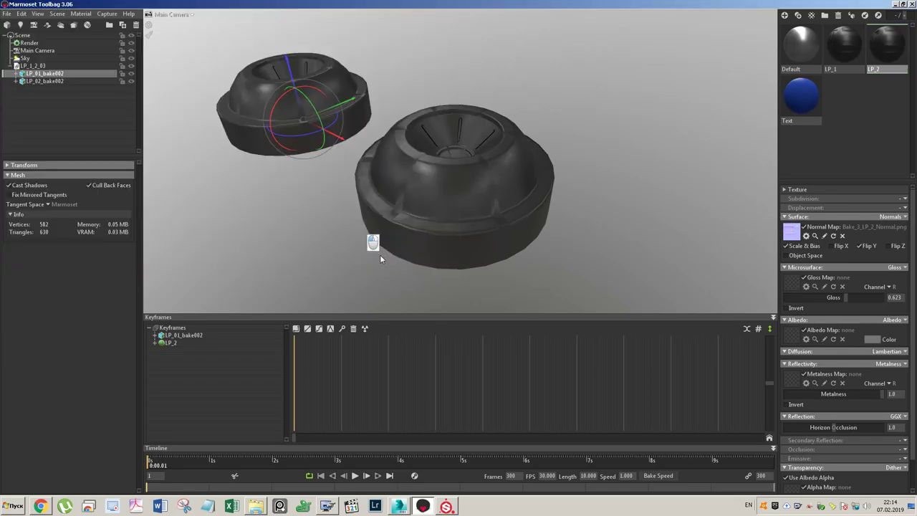
- Inspect the new bakes on both models, switch to 3ds Max and undo the radial edge removal on LP_02_bake002
{"action": "left_click_drag", "start_coordinate": [406, 207], "coordinate": [523, 231], "text": "alt"}
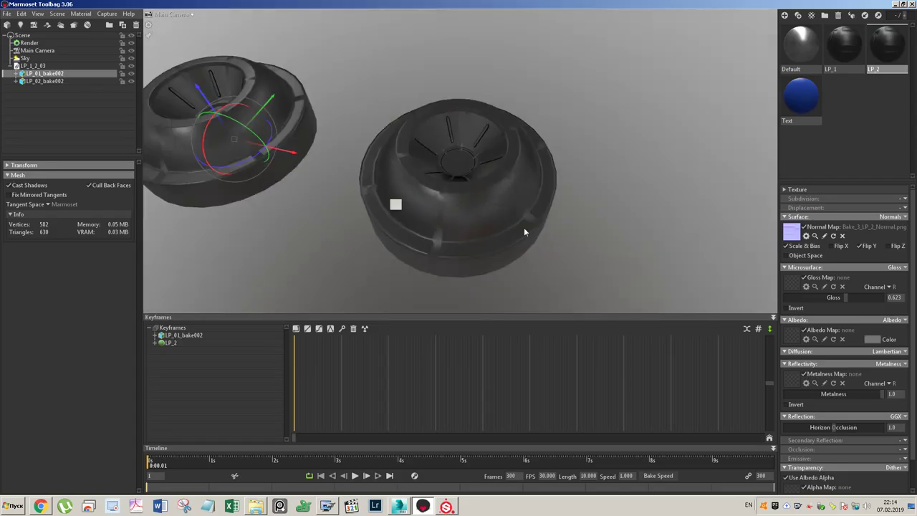
{"action": "left_click", "coordinate": [399, 507]}
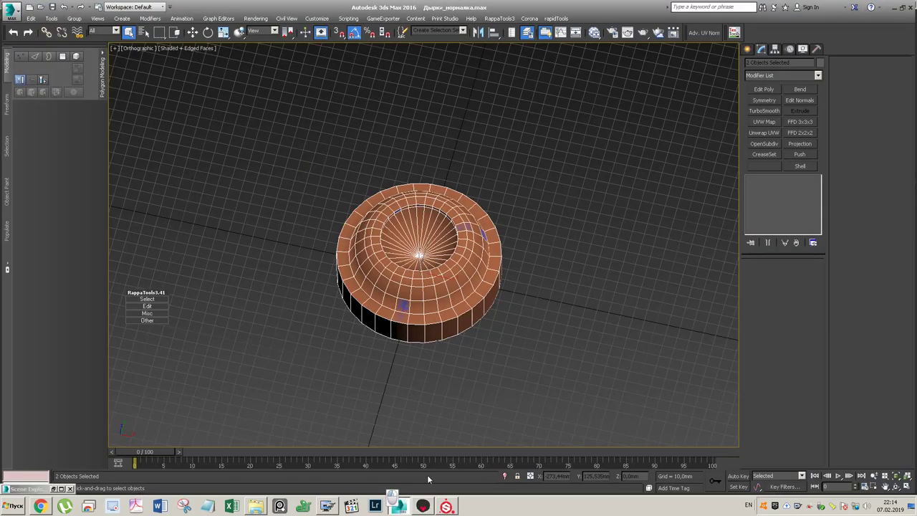
{"action": "key", "text": "t"}
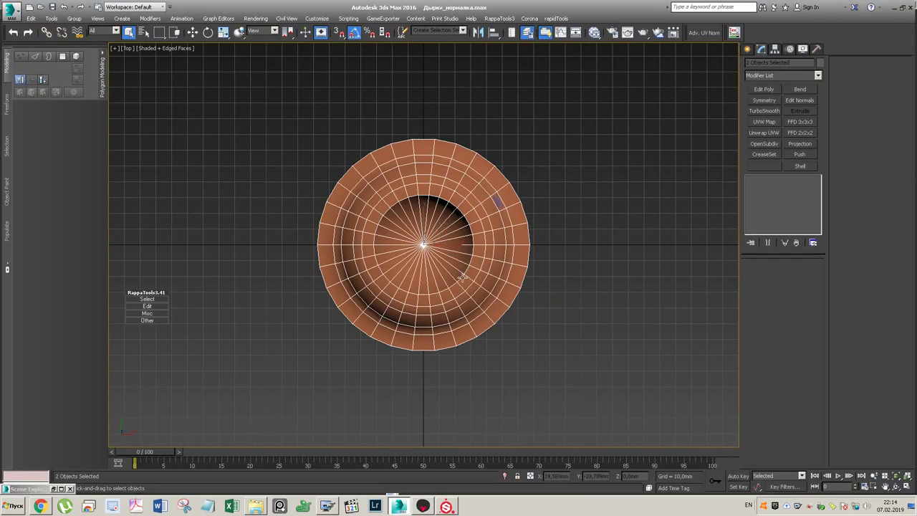
{"action": "key", "text": "ctrl+z"}
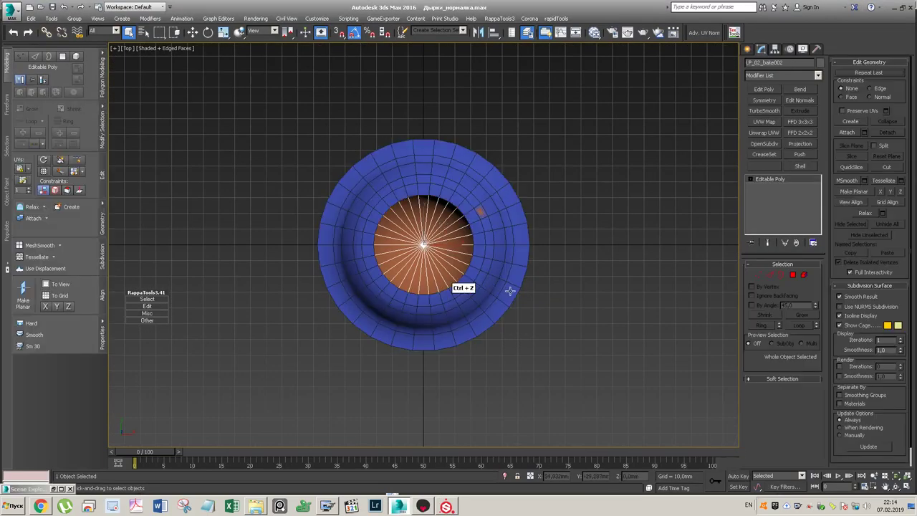
{"action": "key", "text": "ctrl+z"}
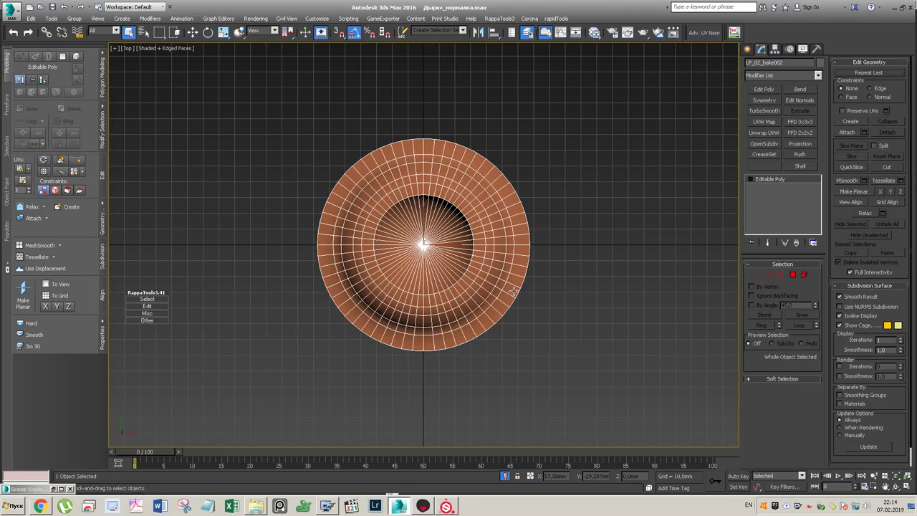
{"action": "key", "text": "ctrl+z"}
{"action": "key", "text": "ctrl+z"}
{"action": "key", "text": "ctrl+z"}
{"action": "middle_click_drag", "start_coordinate": [568, 287], "coordinate": [538, 226], "text": "alt"}
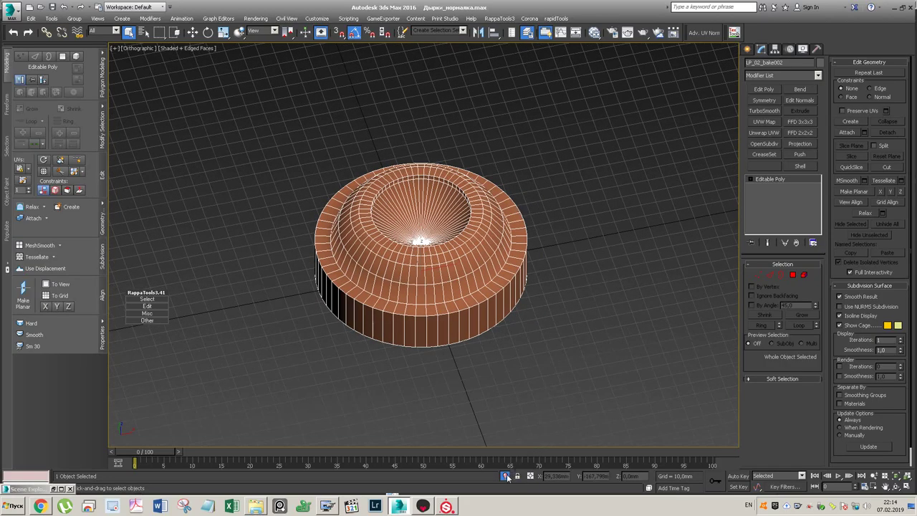
- End the isolation and compare the edge layouts of LP_01_bake002 and LP_02_bake002
{"action": "key", "text": "ctrl+y"}
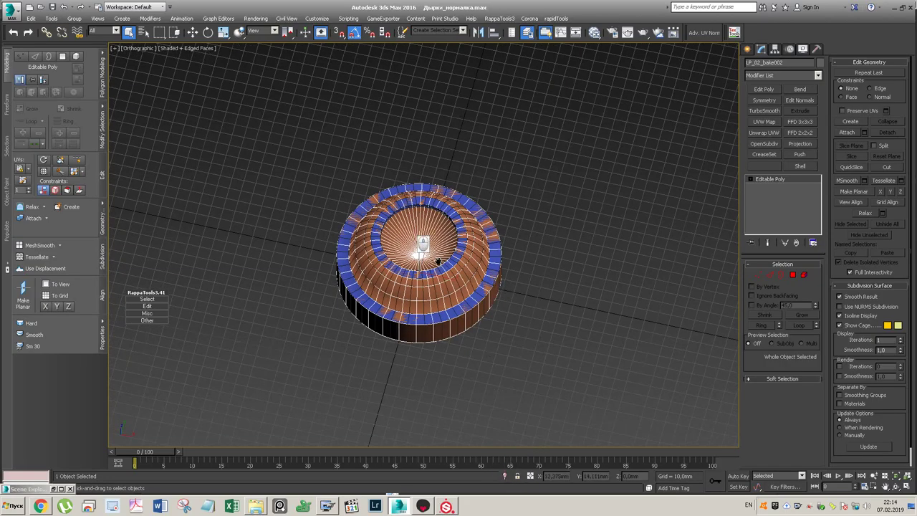
{"action": "scroll", "coordinate": [438, 261], "scroll_direction": "up", "scroll_amount": 6}
{"action": "scroll", "coordinate": [438, 261], "scroll_direction": "down", "scroll_amount": 5}
{"action": "middle_click_drag", "start_coordinate": [448, 273], "coordinate": [469, 272], "text": "alt"}
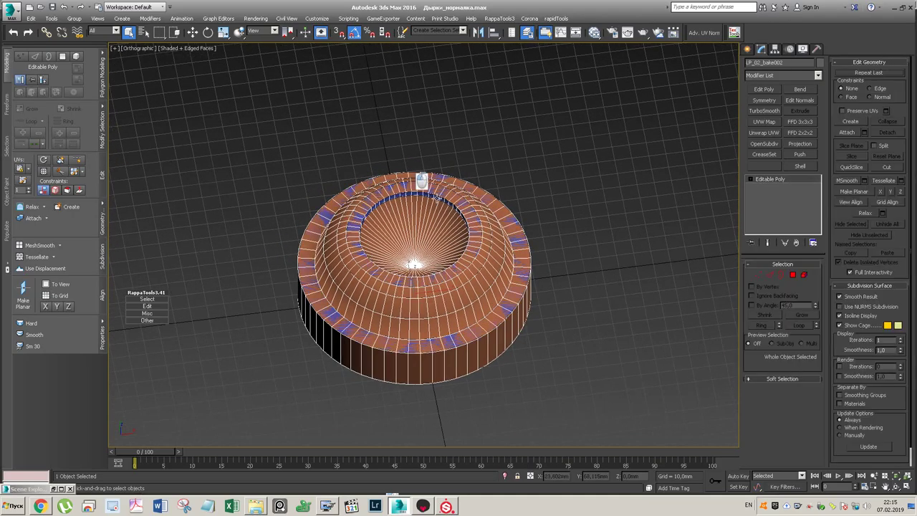
{"action": "left_click", "coordinate": [328, 317]}
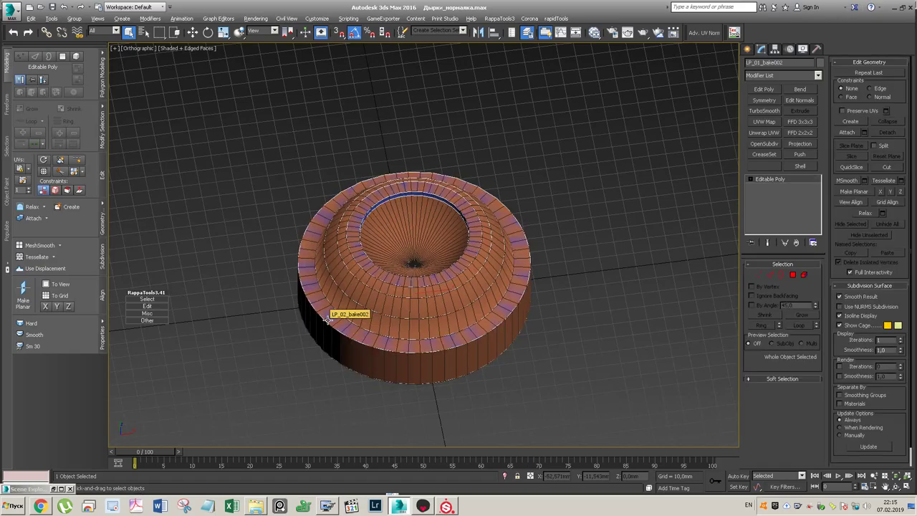
{"action": "key", "text": "alt+q"}
- Undo further back to restore the radial edges removed from LP_01_bake002
{"action": "key", "text": "ctrl+z"}
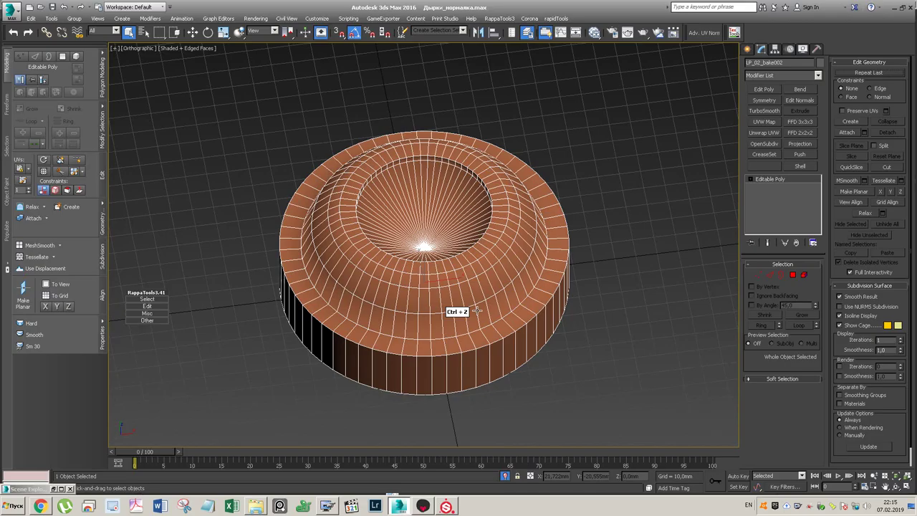
{"action": "key", "text": "ctrl+z"}
{"action": "key", "text": "ctrl+z"}
{"action": "key", "text": "ctrl+z"}
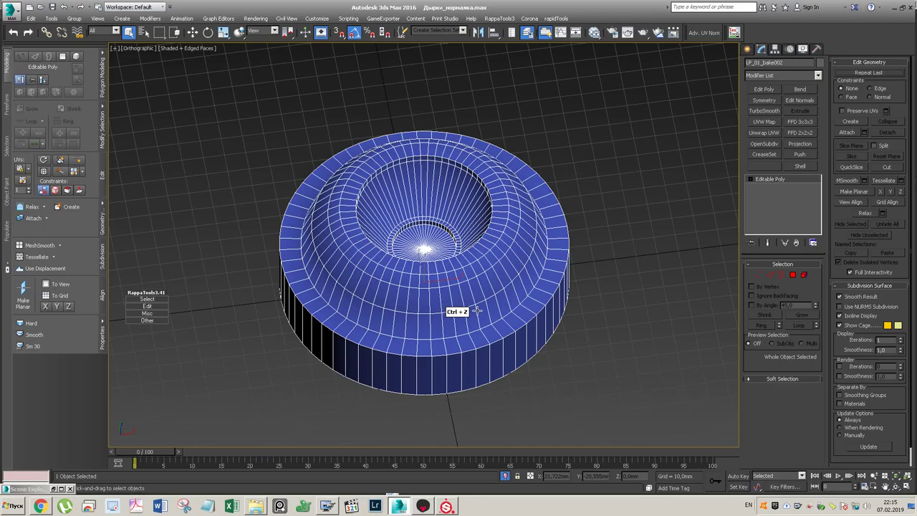
- View LP_01_bake002 from above, enter edge editing and clear the existing edge selection
{"action": "middle_click_drag", "start_coordinate": [476, 310], "coordinate": [461, 296], "text": "alt"}
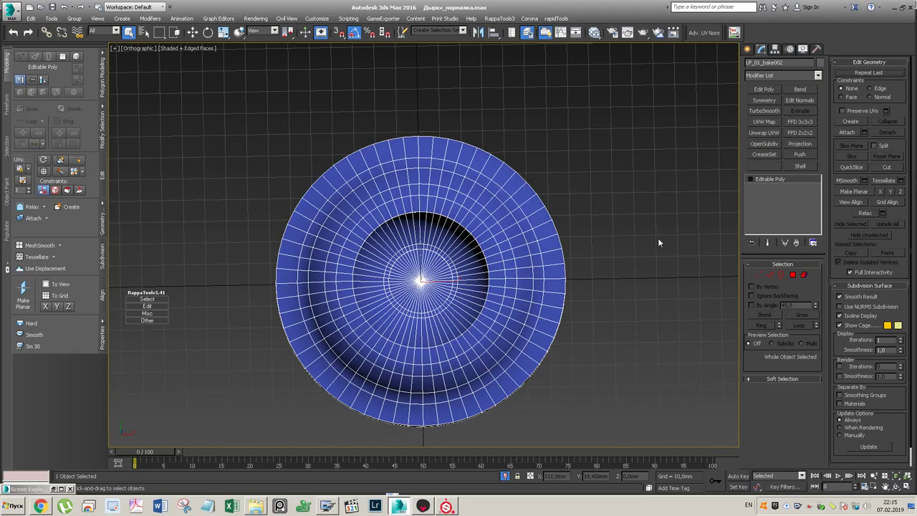
{"action": "key", "text": "2"}
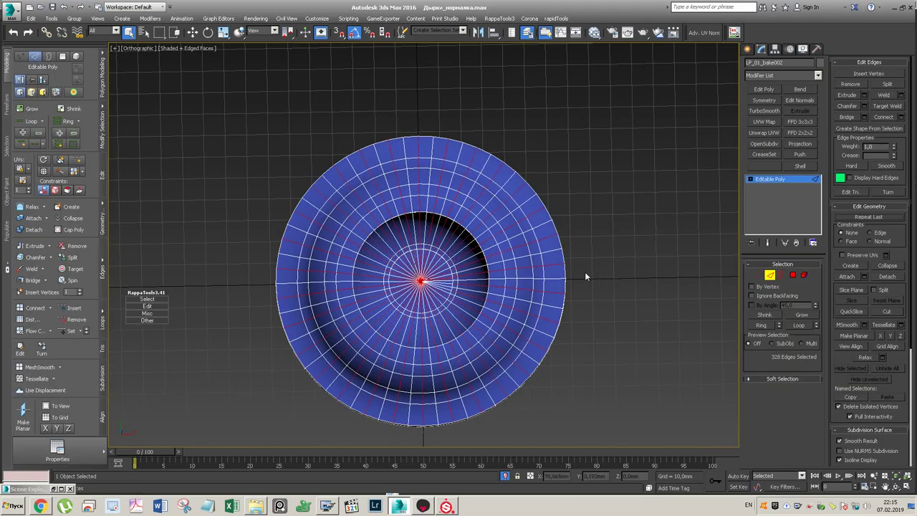
{"action": "left_click", "coordinate": [586, 261]}
- Try selecting alternate radial edge loops by hand, picking four on the right side of LP_01_bake002
{"action": "double_click", "coordinate": [558, 293]}
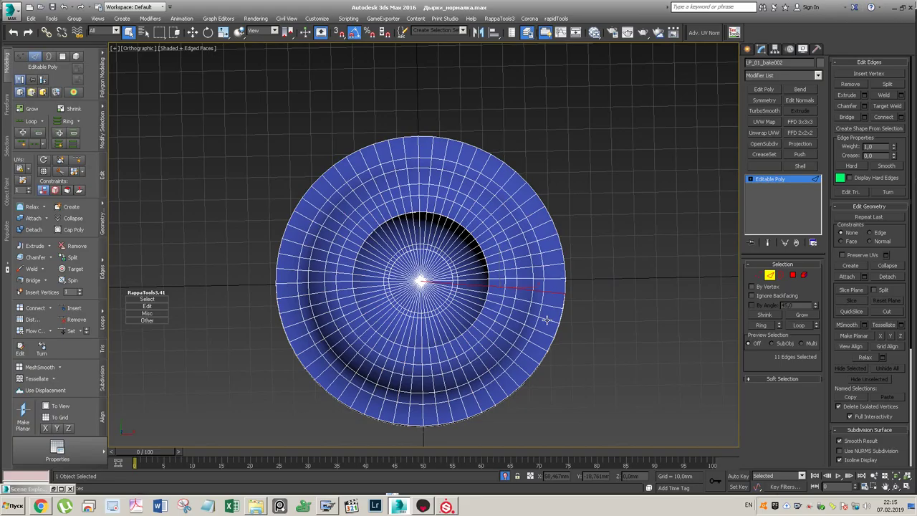
{"action": "double_click", "coordinate": [555, 316], "text": "ctrl"}
{"action": "double_click", "coordinate": [555, 265], "text": "ctrl"}
{"action": "double_click", "coordinate": [550, 236], "text": "ctrl"}
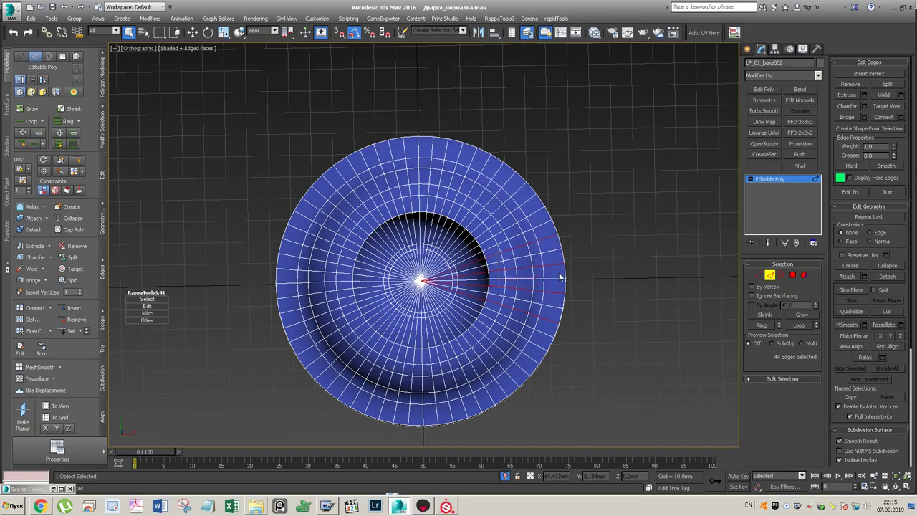
- Select a single radial edge loop and extend it to every second radial edge around the mesh with Dot Ring
{"action": "double_click", "coordinate": [543, 225]}
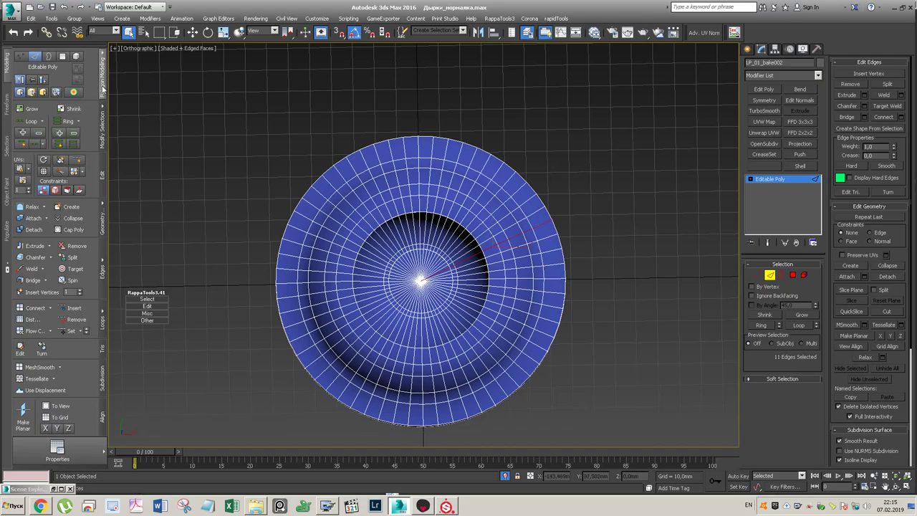
{"action": "left_click", "coordinate": [74, 146]}
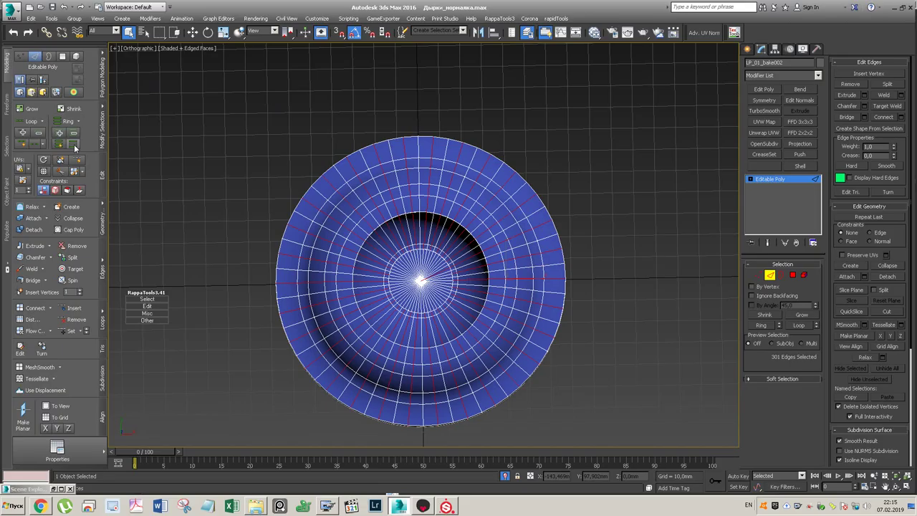
- Add every second spoke of the central floor disc to the selection, from its right side round to the lower right
{"action": "scroll", "coordinate": [415, 262], "scroll_direction": "up", "scroll_amount": 5}
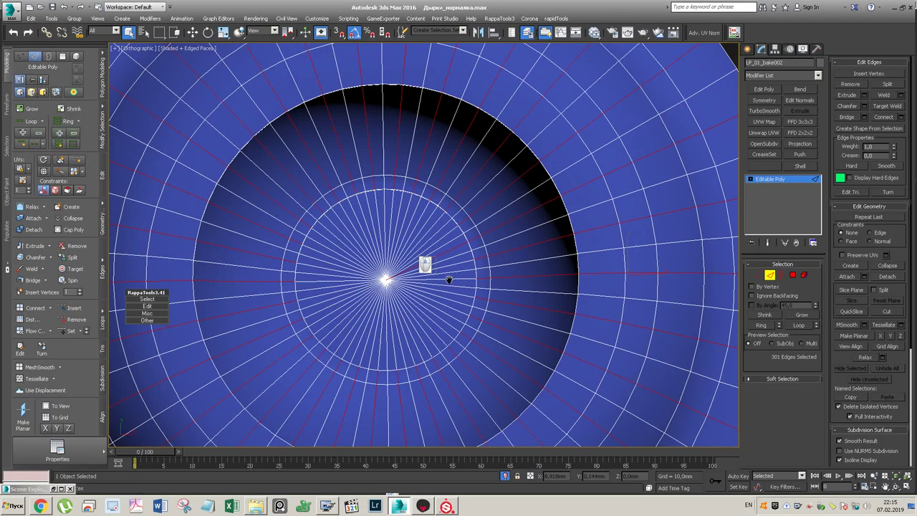
{"action": "scroll", "coordinate": [462, 265], "scroll_direction": "up", "scroll_amount": 2}
{"action": "scroll", "coordinate": [467, 260], "scroll_direction": "up", "scroll_amount": 2}
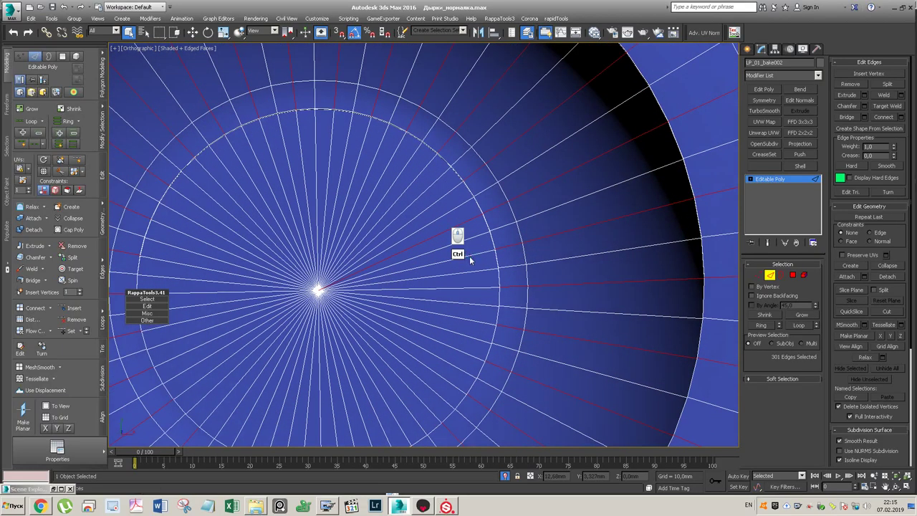
{"action": "left_click", "coordinate": [476, 287], "text": "ctrl"}
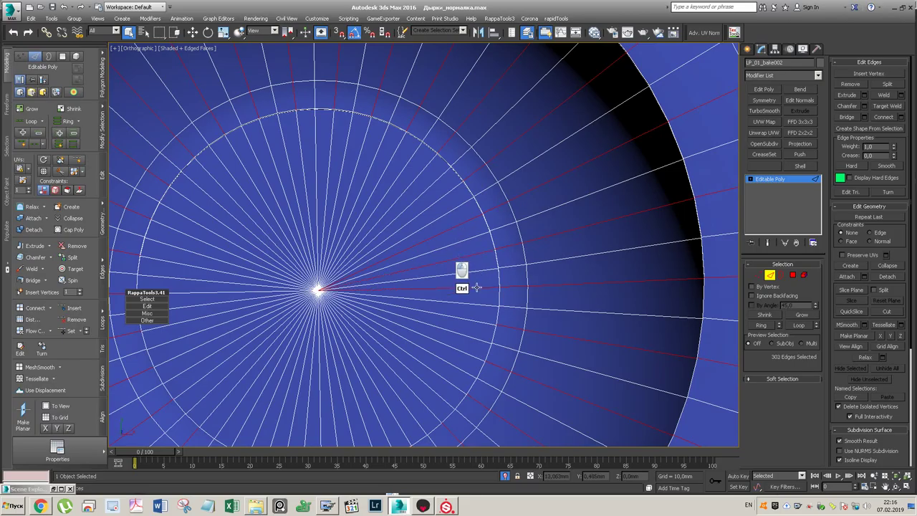
{"action": "left_click", "coordinate": [480, 324], "text": "ctrl"}
{"action": "left_click", "coordinate": [471, 357], "text": "ctrl"}
{"action": "left_click", "coordinate": [444, 378], "text": "ctrl"}
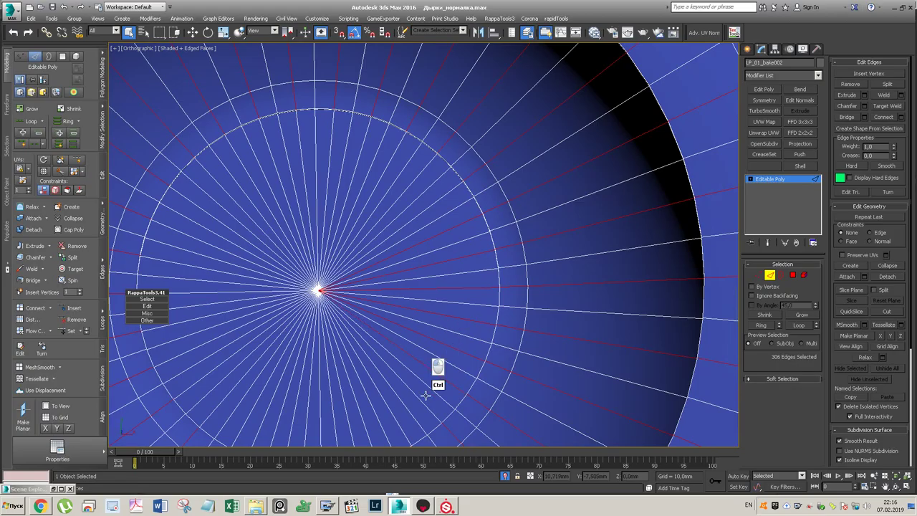
{"action": "left_click", "coordinate": [419, 401], "text": "ctrl"}
{"action": "left_click", "coordinate": [406, 414], "text": "ctrl"}
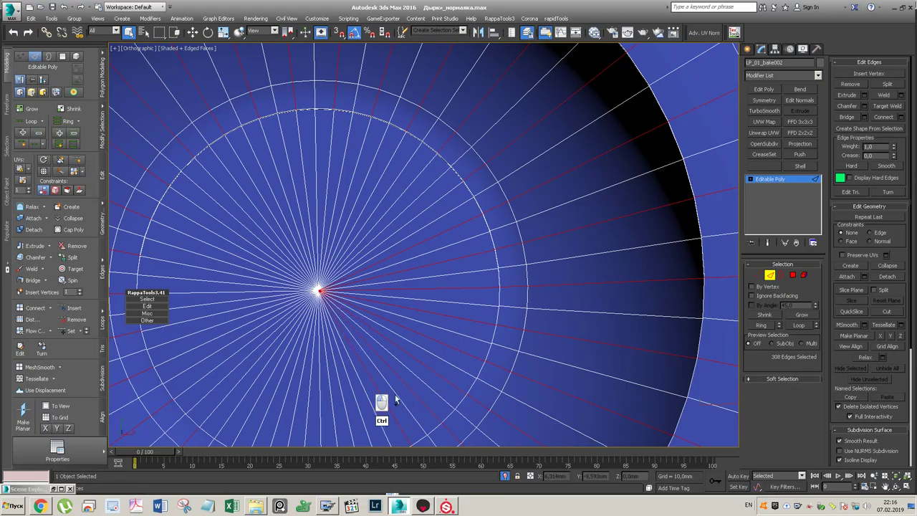
- Add the alternate spokes of the central disc from its lower middle round to the lower left
{"action": "scroll", "coordinate": [411, 361], "scroll_direction": "down", "scroll_amount": 2}
{"action": "scroll", "coordinate": [411, 361], "scroll_direction": "down", "scroll_amount": 2}
{"action": "left_click", "coordinate": [367, 408], "text": "ctrl"}
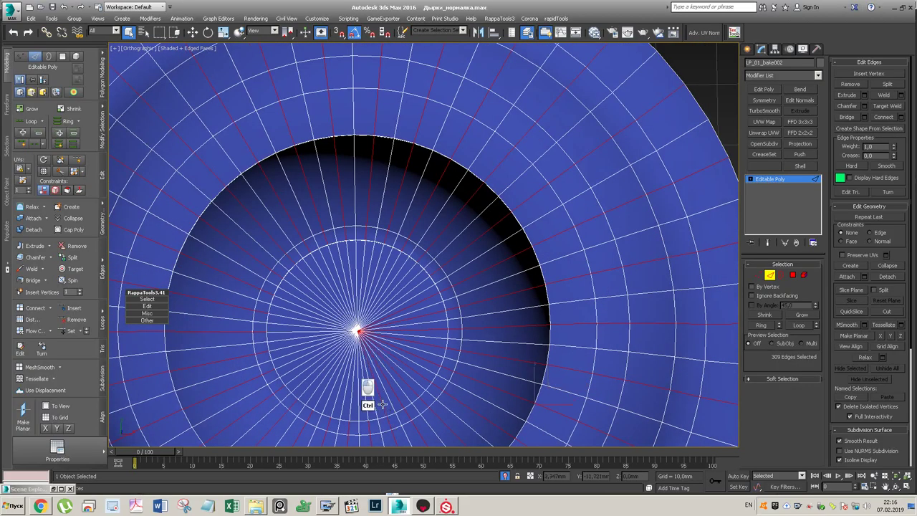
{"action": "left_click", "coordinate": [360, 408], "text": "ctrl"}
{"action": "left_click", "coordinate": [351, 409], "text": "ctrl"}
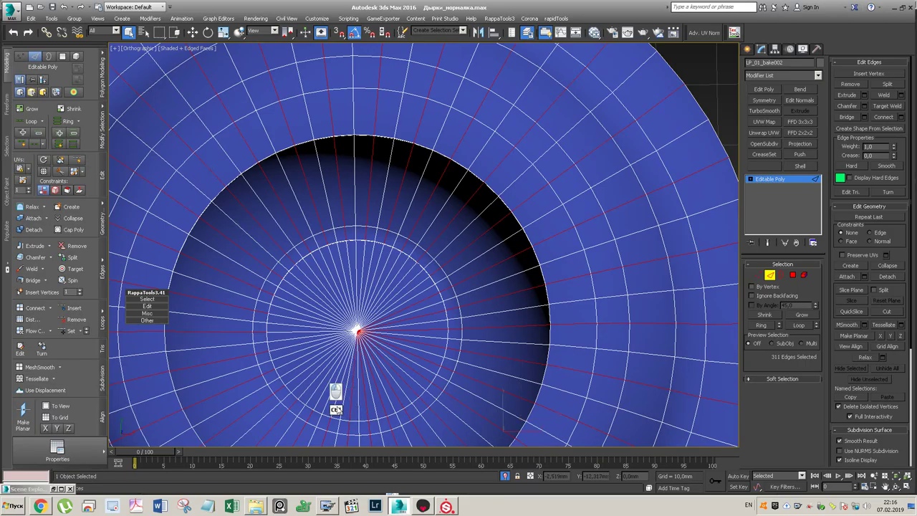
{"action": "left_click", "coordinate": [322, 396], "text": "ctrl"}
{"action": "left_click", "coordinate": [317, 395], "text": "ctrl"}
{"action": "left_click", "coordinate": [307, 387], "text": "ctrl"}
- Add the alternate spokes of the central disc to the edge selection, from its left side round to the upper left
{"action": "left_click", "coordinate": [279, 366], "text": "ctrl"}
{"action": "left_click", "coordinate": [285, 352], "text": "ctrl"}
{"action": "left_click", "coordinate": [279, 335], "text": "ctrl"}
{"action": "left_click", "coordinate": [284, 319], "text": "ctrl"}
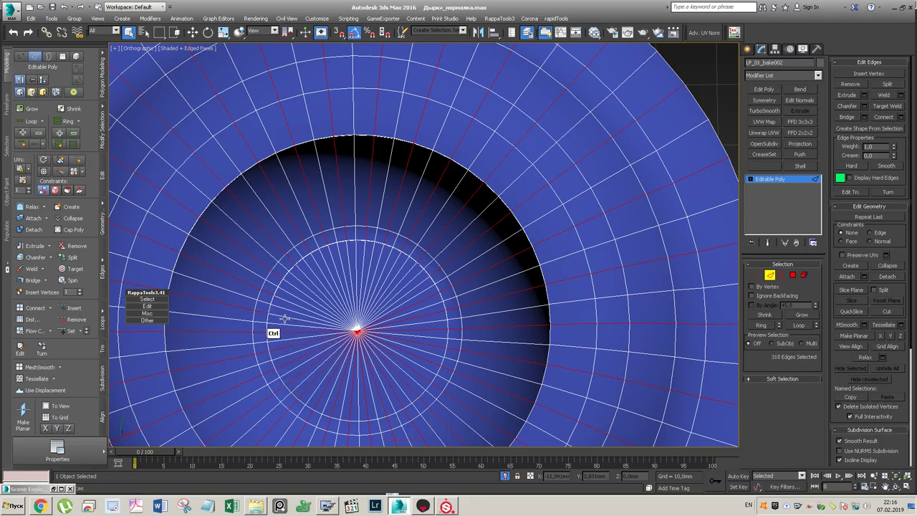
{"action": "left_click", "coordinate": [287, 304], "text": "ctrl"}
{"action": "left_click", "coordinate": [299, 278], "text": "ctrl"}
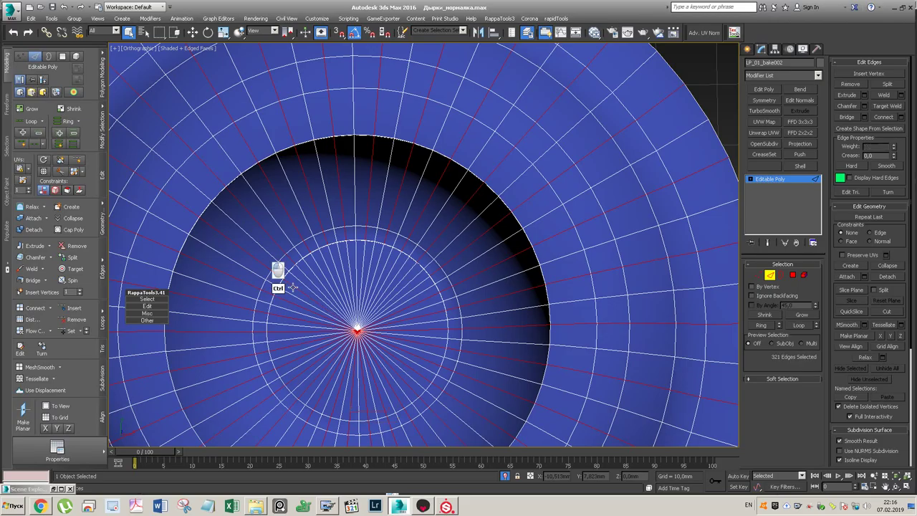
{"action": "left_click", "coordinate": [307, 256], "text": "ctrl"}
{"action": "left_click", "coordinate": [308, 252], "text": "ctrl"}
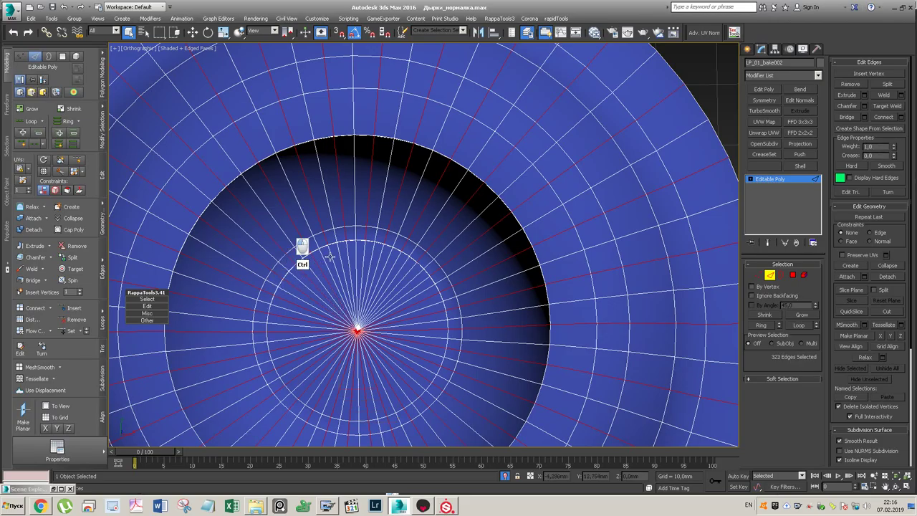
- Add the alternate spokes from the central disc's top round to its upper right, and clear the whole edge selection
{"action": "left_click", "coordinate": [336, 247], "text": "ctrl"}
{"action": "left_click", "coordinate": [353, 249], "text": "ctrl"}
{"action": "left_click", "coordinate": [368, 249], "text": "ctrl"}
{"action": "left_click", "coordinate": [382, 256], "text": "ctrl"}
{"action": "left_click", "coordinate": [399, 263], "text": "ctrl"}
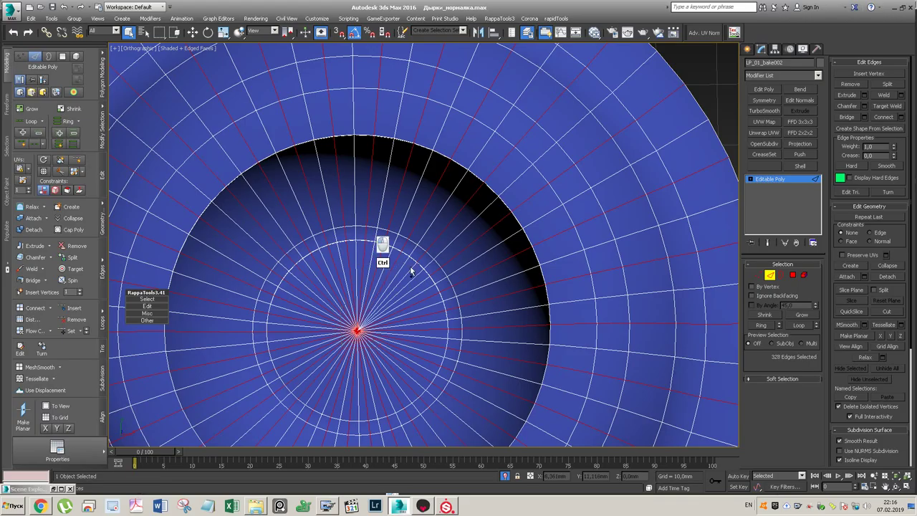
{"action": "left_click", "coordinate": [411, 268], "text": "ctrl"}
{"action": "left_click", "coordinate": [424, 281], "text": "ctrl"}
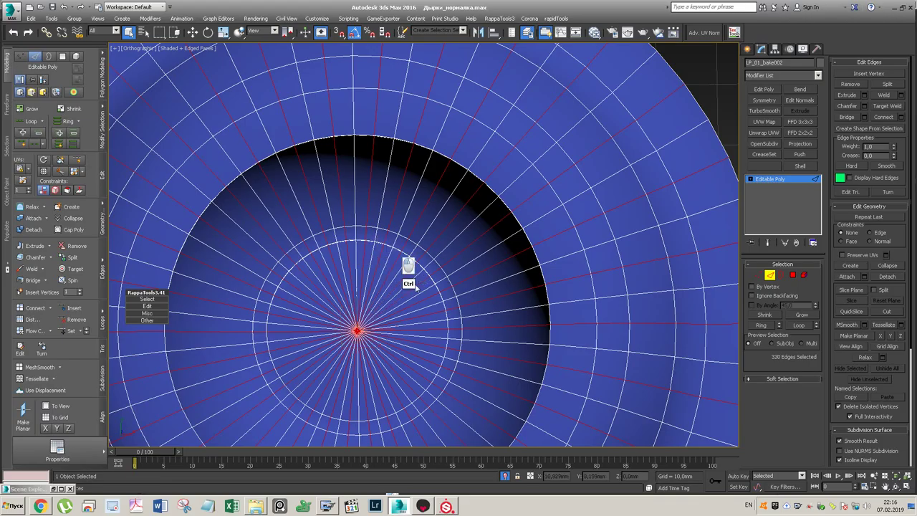
{"action": "scroll", "coordinate": [411, 290], "scroll_direction": "down", "scroll_amount": 5}
{"action": "scroll", "coordinate": [412, 290], "scroll_direction": "down", "scroll_amount": 6}
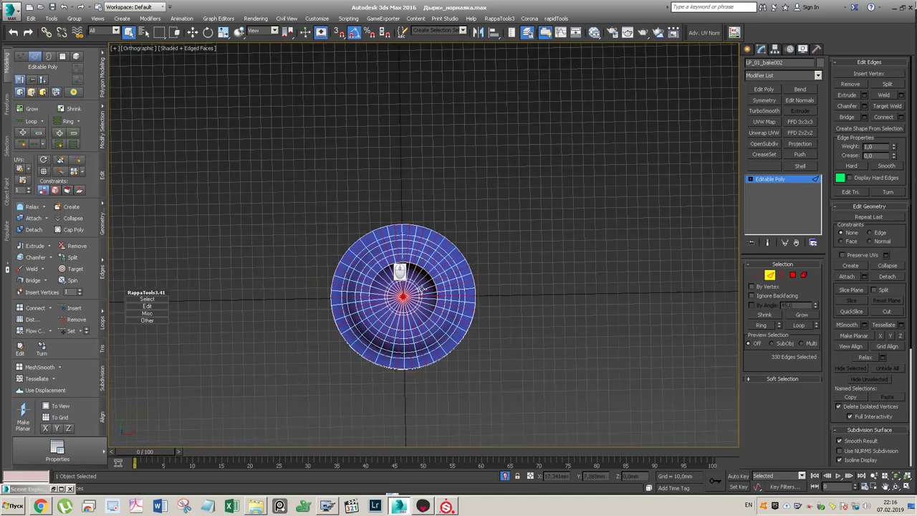
{"action": "scroll", "coordinate": [421, 295], "scroll_direction": "up", "scroll_amount": 2}
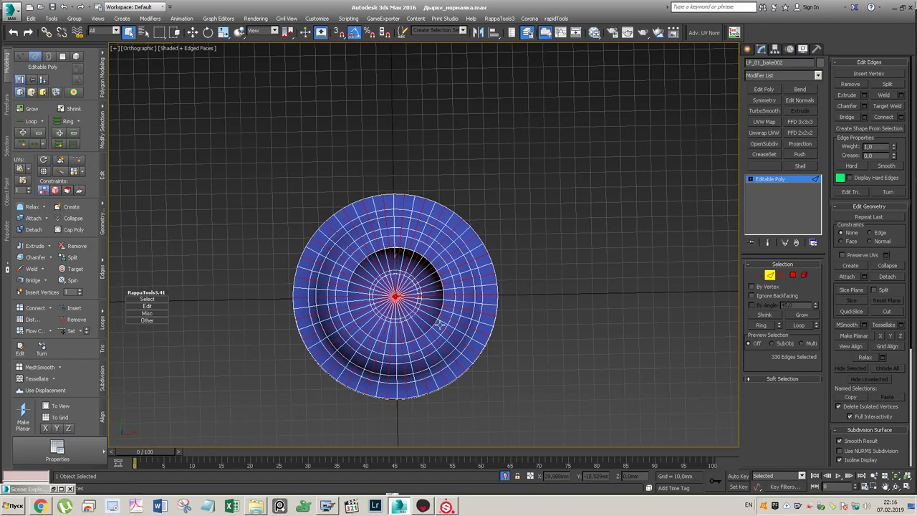
{"action": "left_click", "coordinate": [530, 276]}
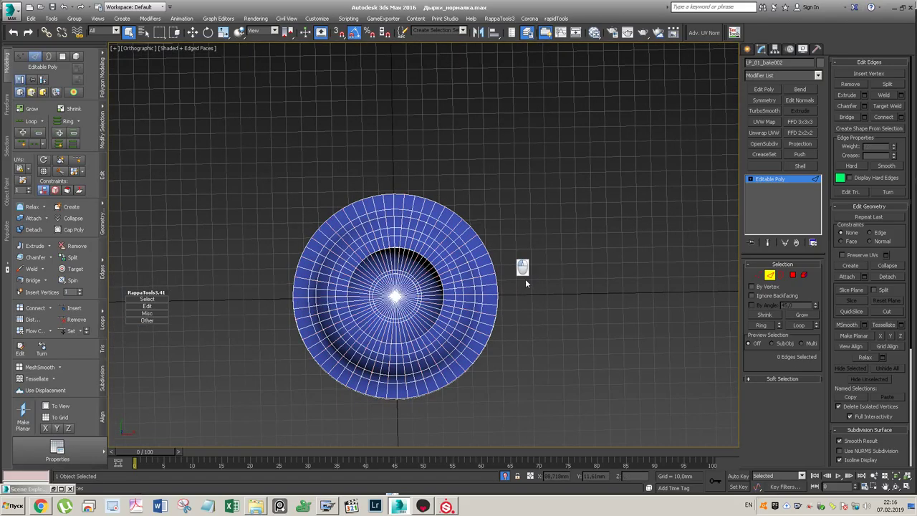
- Select five alternate radial edge loops on the right side of the mesh and remove them together with their vertices
{"action": "scroll", "coordinate": [530, 277], "scroll_direction": "up", "scroll_amount": 5}
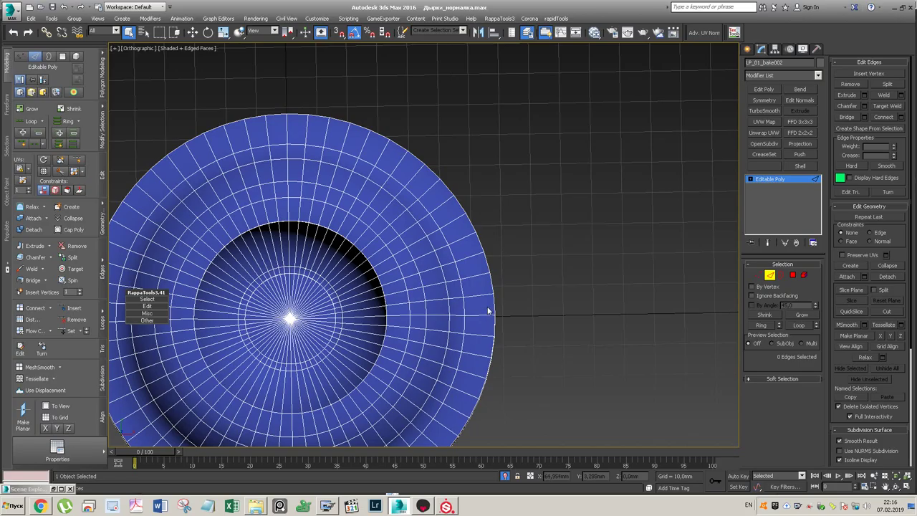
{"action": "double_click", "coordinate": [460, 239]}
{"action": "double_click", "coordinate": [474, 277], "text": "ctrl"}
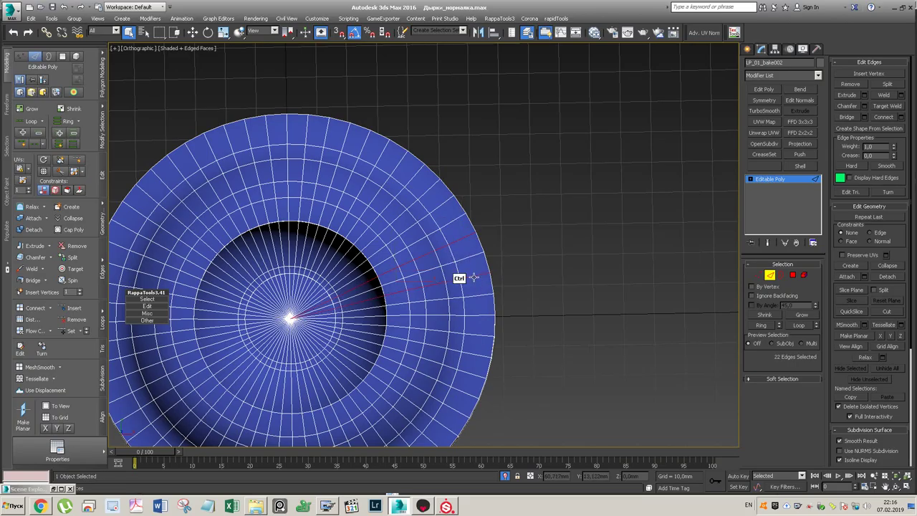
{"action": "double_click", "coordinate": [483, 317], "text": "ctrl"}
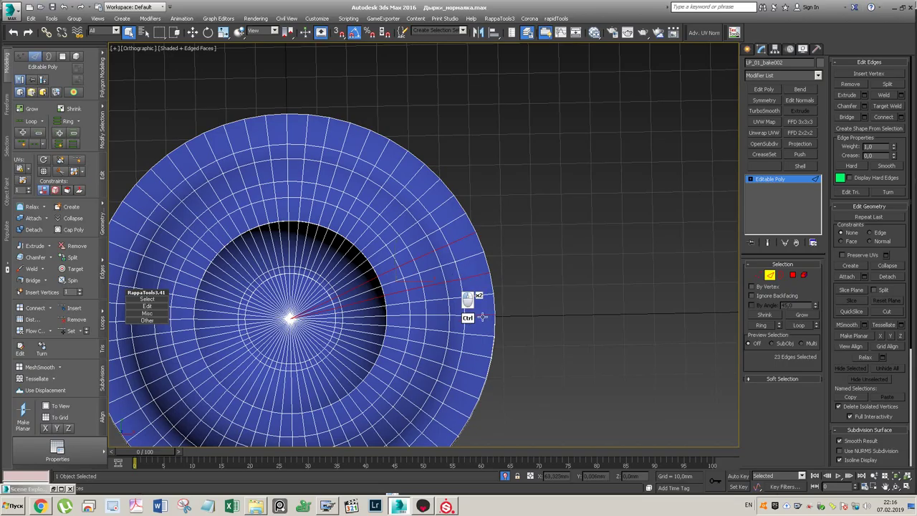
{"action": "double_click", "coordinate": [481, 351], "text": "ctrl"}
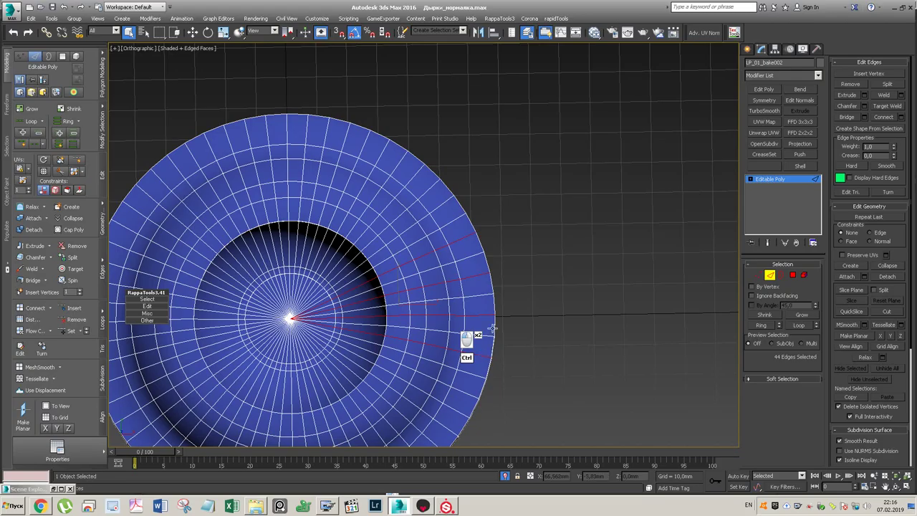
{"action": "double_click", "coordinate": [461, 392], "text": "ctrl"}
{"action": "key", "text": "ctrl+BackSpace"}
- In the Top view, select five alternate radial edge loops on the left side of the mesh and remove them with their vertices
{"action": "mouse_move", "coordinate": [359, 310]}
{"action": "middle_mouse_down", "text": "alt"}
{"action": "mouse_move", "coordinate": [392, 292]}
{"action": "mouse_move", "coordinate": [377, 315]}
{"action": "middle_mouse_up", "text": "alt"}
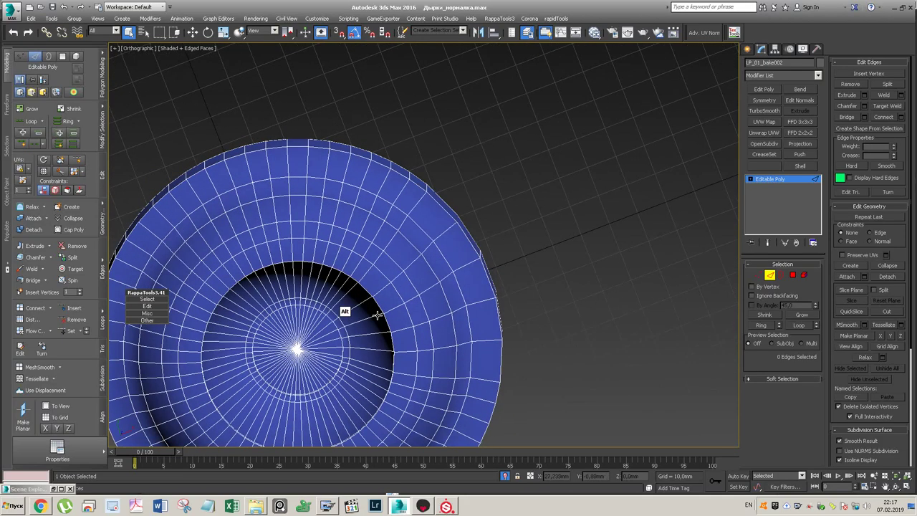
{"action": "key", "text": "t"}
{"action": "scroll", "coordinate": [431, 256], "scroll_direction": "up", "scroll_amount": 4}
{"action": "middle_click_drag", "start_coordinate": [439, 260], "coordinate": [533, 283]}
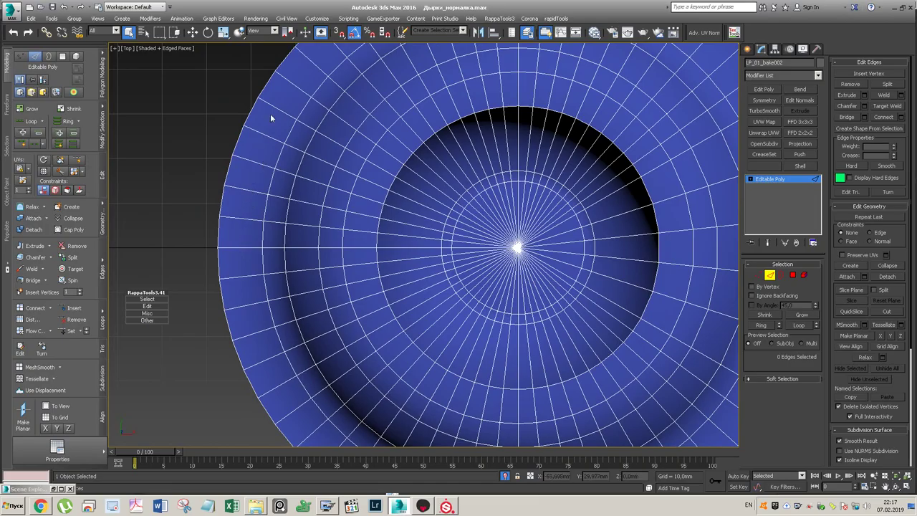
{"action": "double_click", "coordinate": [261, 134]}
{"action": "double_click", "coordinate": [249, 191], "text": "ctrl"}
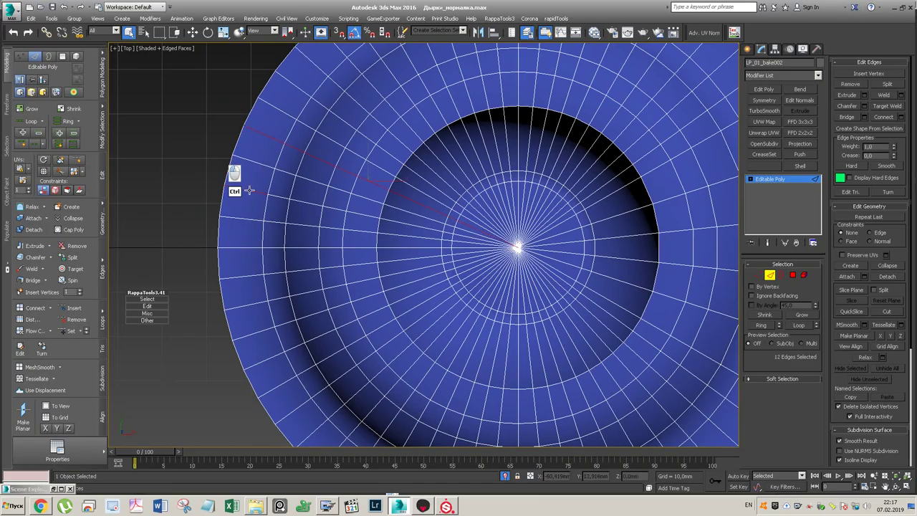
{"action": "double_click", "coordinate": [239, 247], "text": "ctrl"}
{"action": "double_click", "coordinate": [244, 301], "text": "ctrl"}
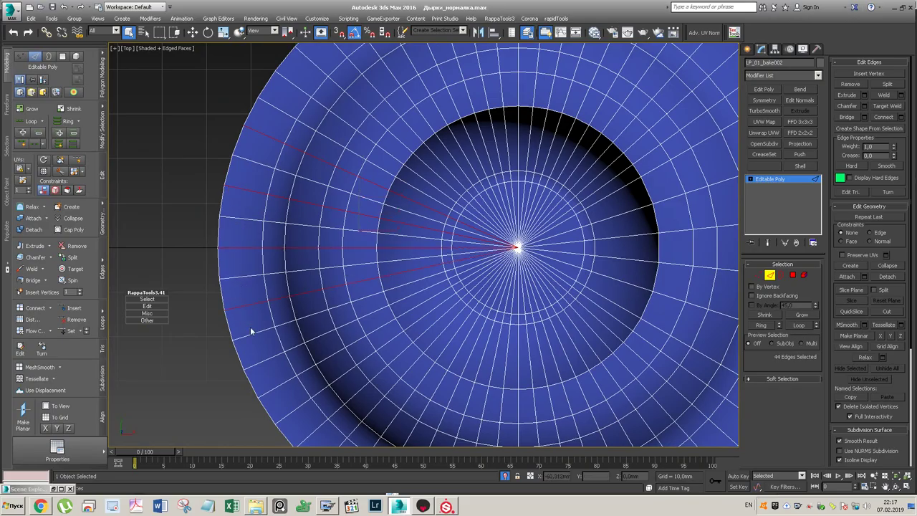
{"action": "double_click", "coordinate": [264, 358], "text": "ctrl"}
{"action": "key", "text": "ctrl+BackSpace"}
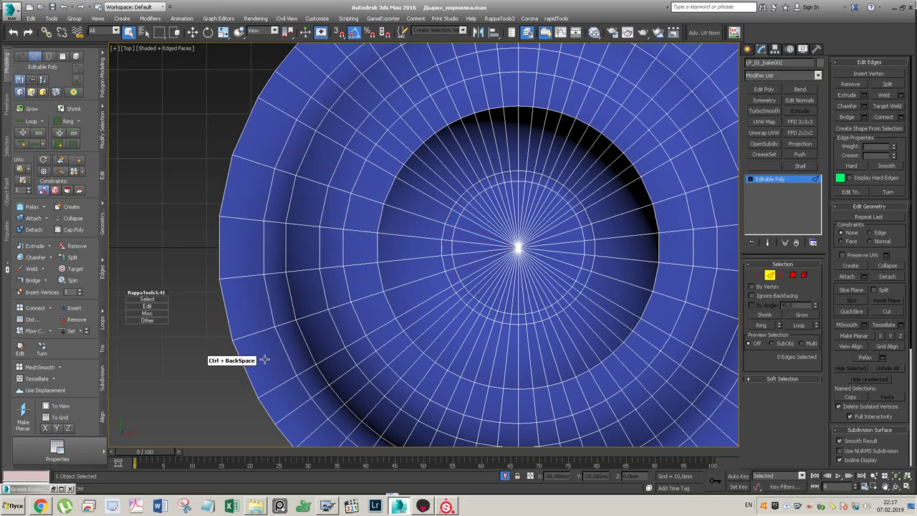
{"action": "middle_click_drag", "start_coordinate": [590, 151], "coordinate": [509, 302]}
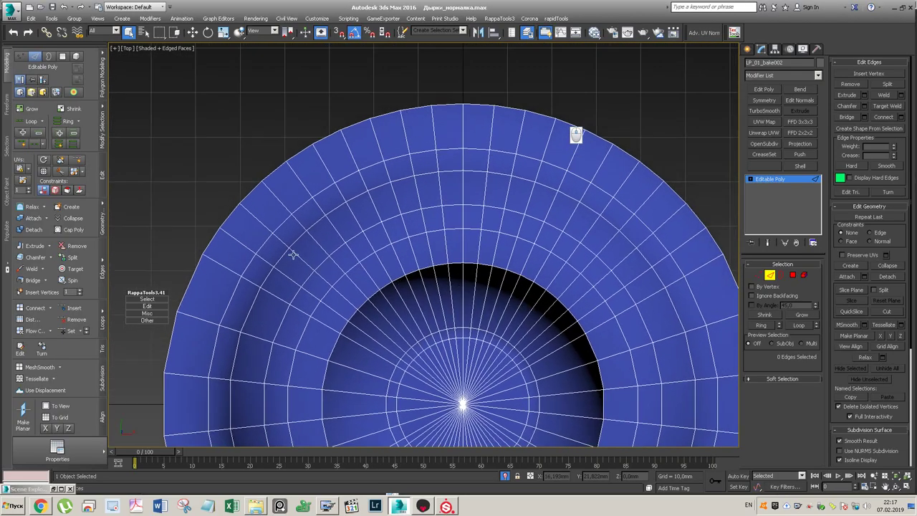
{"action": "double_click", "coordinate": [239, 243]}
{"action": "double_click", "coordinate": [275, 198], "text": "ctrl"}
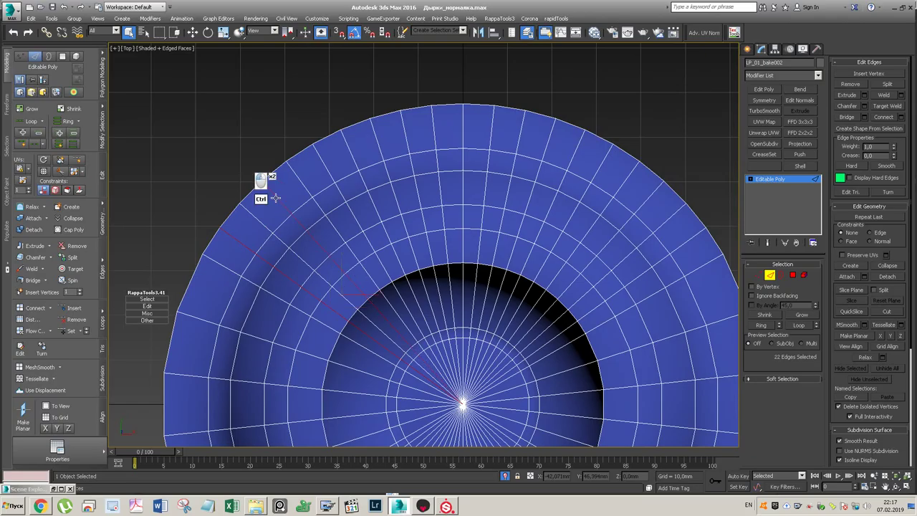
{"action": "double_click", "coordinate": [323, 164], "text": "ctrl"}
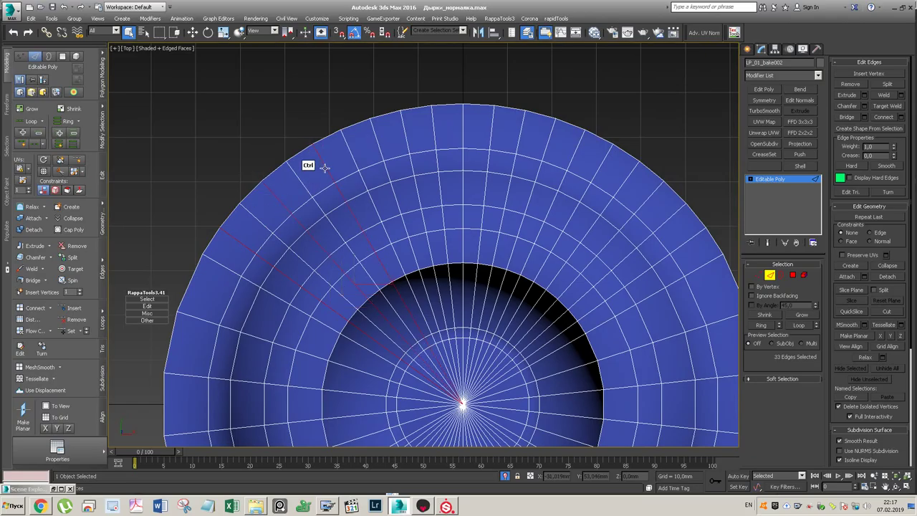
{"action": "scroll", "coordinate": [326, 169], "scroll_direction": "down", "scroll_amount": 2}
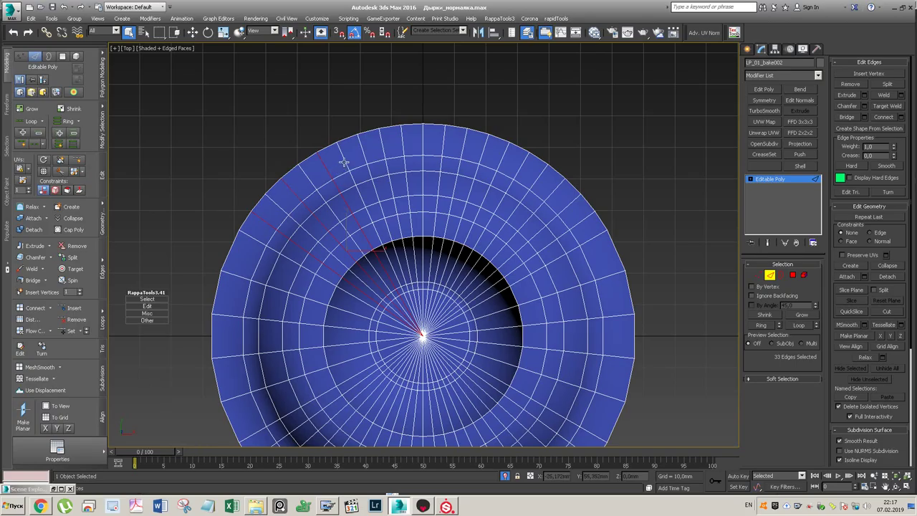
{"action": "double_click", "coordinate": [361, 150], "text": "ctrl"}
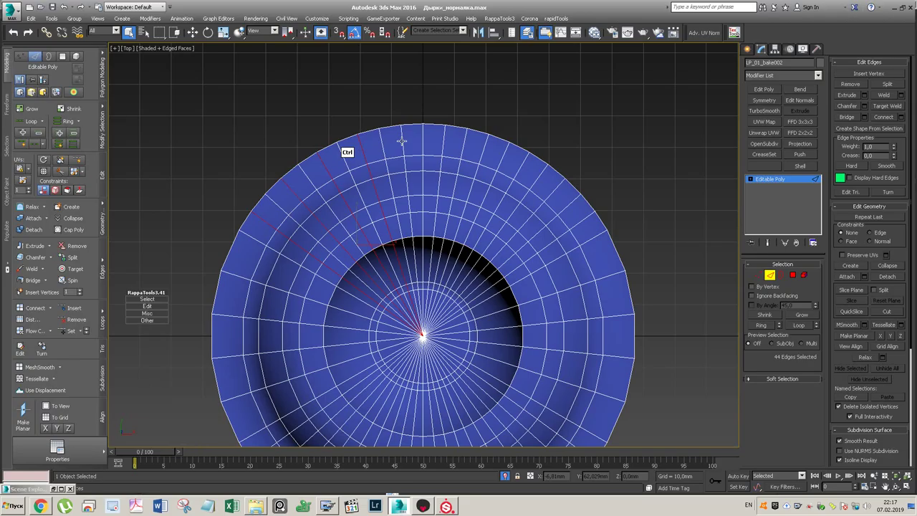
{"action": "left_click", "coordinate": [402, 138], "text": "ctrl"}
{"action": "double_click", "coordinate": [402, 138], "text": "ctrl"}
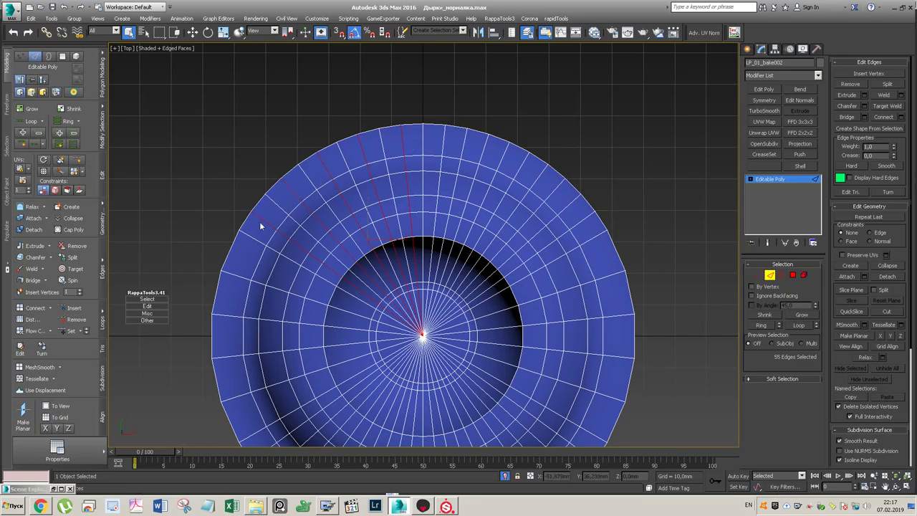
{"action": "scroll", "coordinate": [261, 226], "scroll_direction": "down", "scroll_amount": 2}
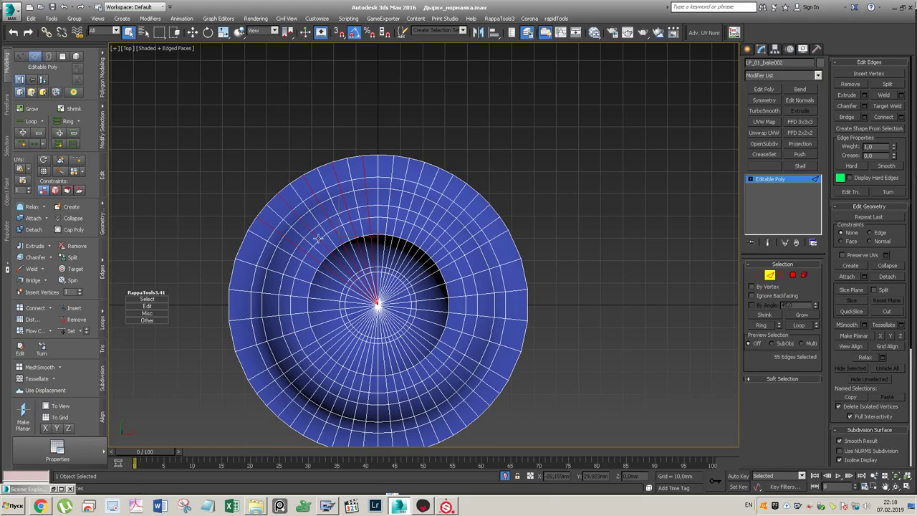
{"action": "left_click", "coordinate": [217, 275]}
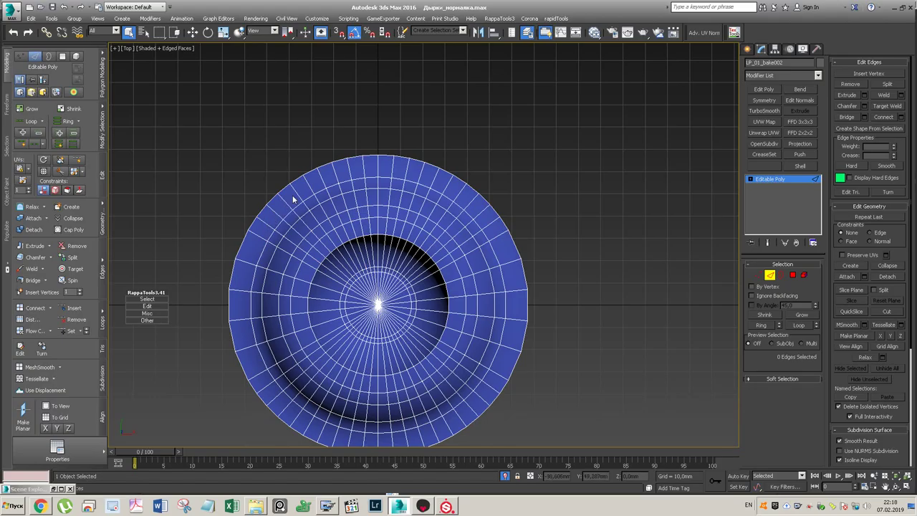
- Select five alternate radial edge loops in the upper-left sector of the mesh and remove them with their vertices
{"action": "double_click", "coordinate": [366, 162]}
{"action": "double_click", "coordinate": [332, 176], "text": "ctrl"}
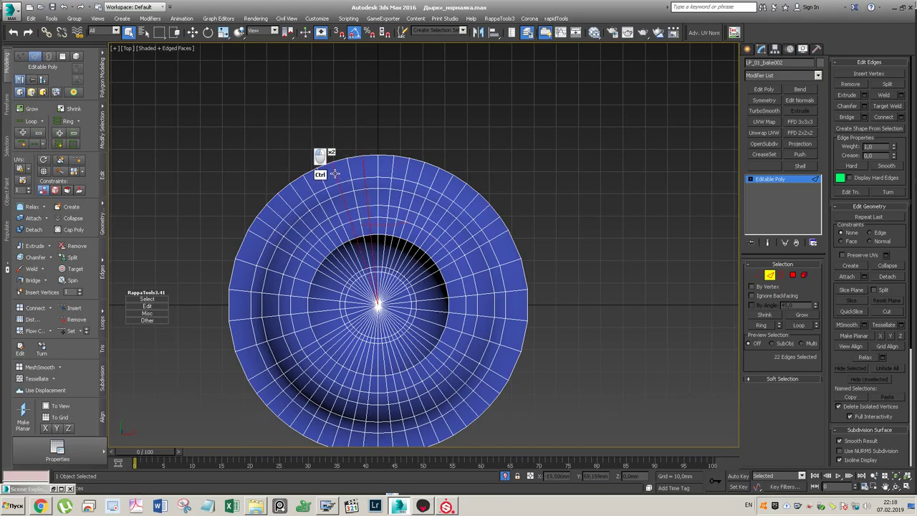
{"action": "double_click", "coordinate": [306, 200], "text": "ctrl"}
{"action": "double_click", "coordinate": [287, 204], "text": "ctrl"}
{"action": "double_click", "coordinate": [267, 224], "text": "ctrl"}
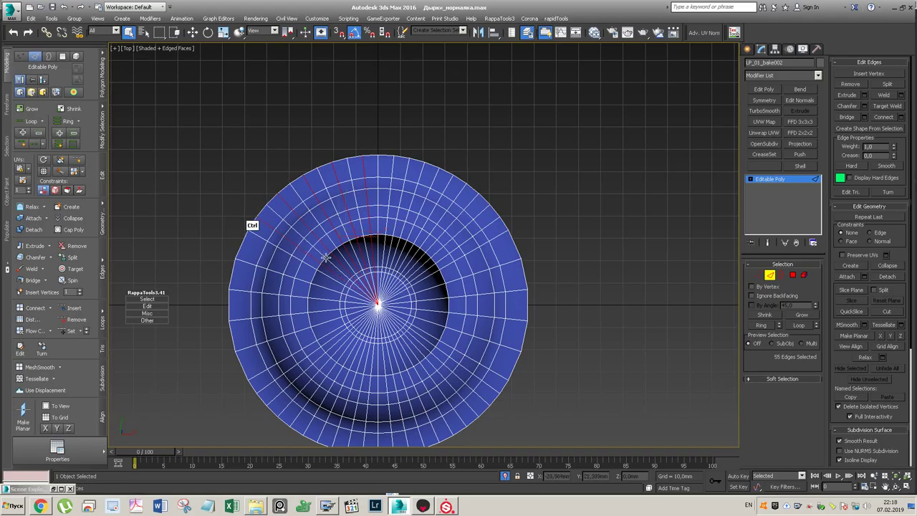
{"action": "key", "text": "ctrl+BackSpace"}
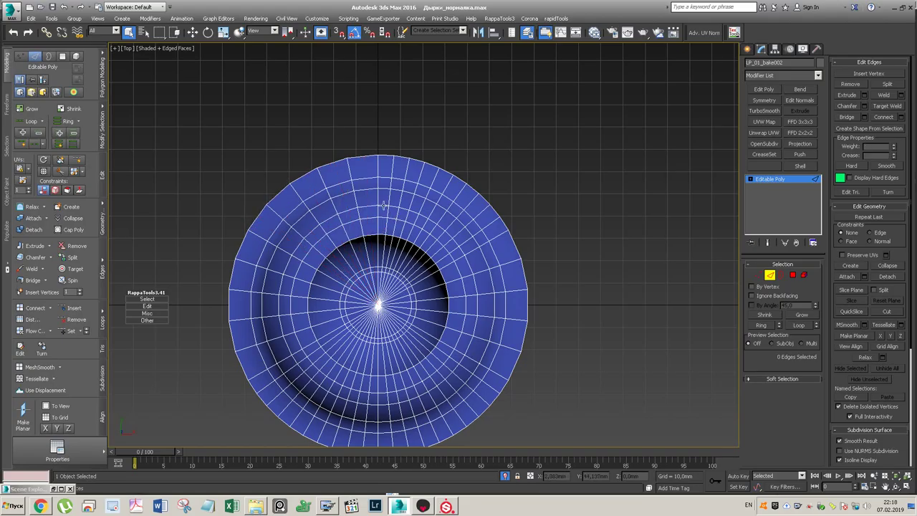
- Select five alternate radial edge loops in the upper-right sector of the mesh and remove them with their vertices
{"action": "double_click", "coordinate": [390, 162]}
{"action": "double_click", "coordinate": [420, 169], "text": "ctrl"}
{"action": "double_click", "coordinate": [445, 185], "text": "ctrl"}
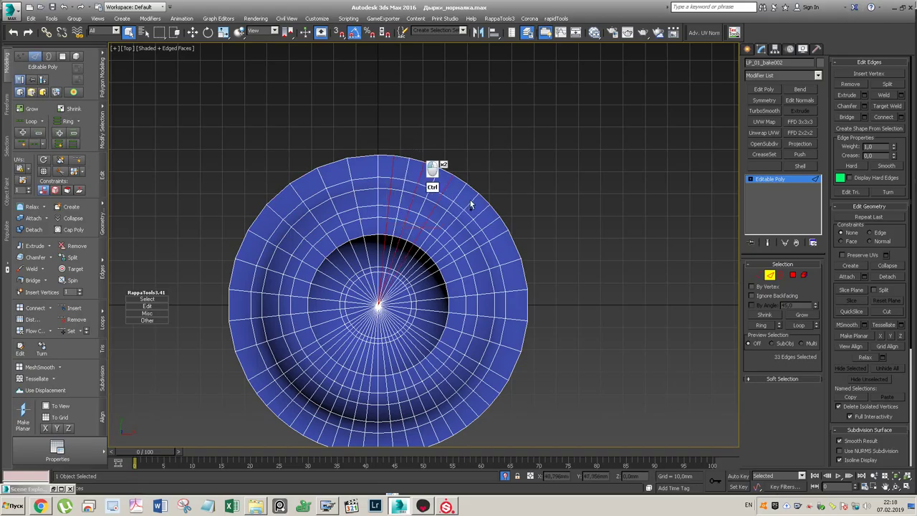
{"action": "double_click", "coordinate": [471, 201], "text": "ctrl"}
{"action": "double_click", "coordinate": [490, 223], "text": "ctrl"}
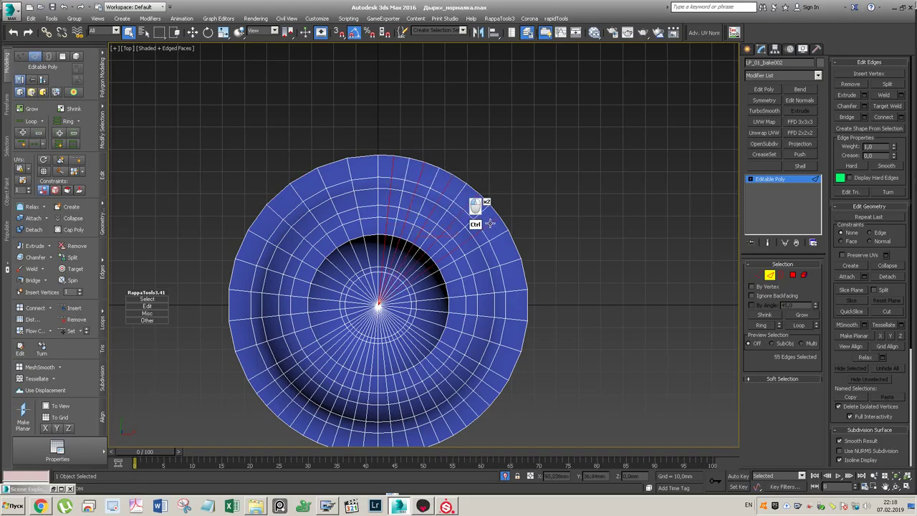
{"action": "key", "text": "ctrl+BackSpace"}
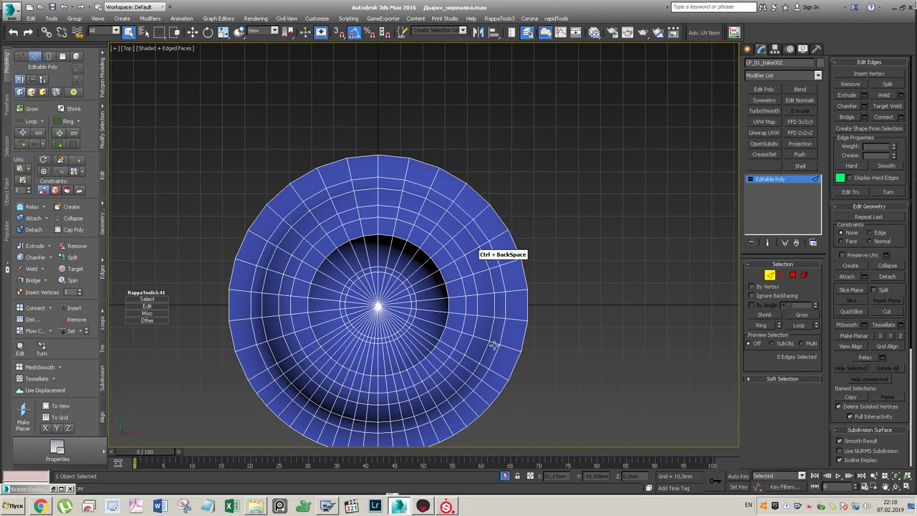
{"action": "double_click", "coordinate": [490, 379], "text": "ctrl"}
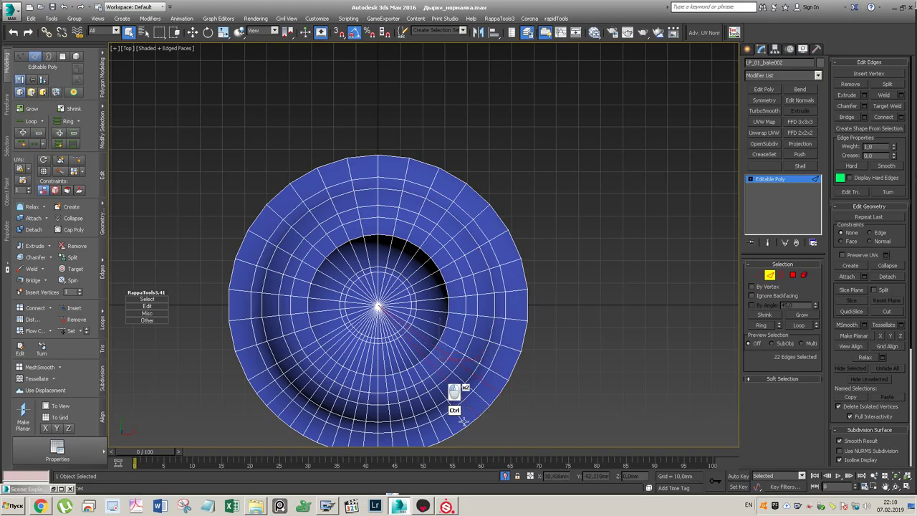
{"action": "double_click", "coordinate": [431, 438], "text": "ctrl"}
{"action": "middle_click_drag", "start_coordinate": [503, 378], "coordinate": [511, 384], "text": "alt"}
{"action": "key", "text": "t"}
{"action": "scroll", "coordinate": [524, 374], "scroll_direction": "down", "scroll_amount": 2}
{"action": "scroll", "coordinate": [515, 293], "scroll_direction": "up", "scroll_amount": 2}
{"action": "scroll", "coordinate": [515, 292], "scroll_direction": "up", "scroll_amount": 3}
{"action": "scroll", "coordinate": [515, 287], "scroll_direction": "down", "scroll_amount": 3}
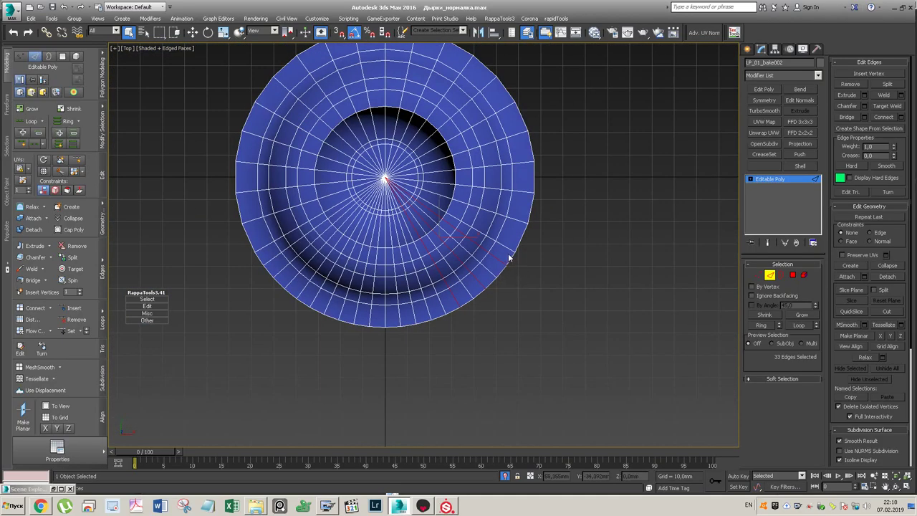
- Select five alternate radial edge loops in the lower-right sector of the mesh and remove them with their vertices
{"action": "double_click", "coordinate": [398, 313]}
{"action": "double_click", "coordinate": [426, 306], "text": "ctrl"}
{"action": "double_click", "coordinate": [449, 295], "text": "ctrl"}
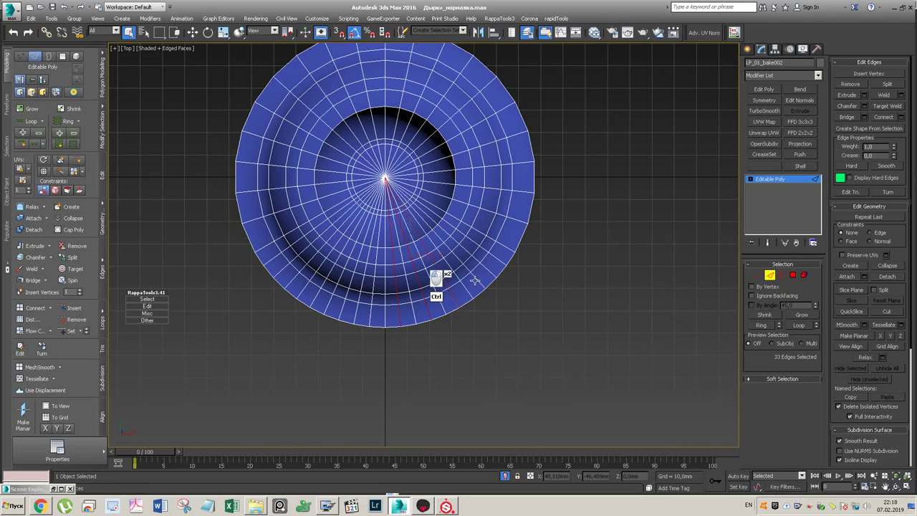
{"action": "double_click", "coordinate": [474, 279], "text": "ctrl"}
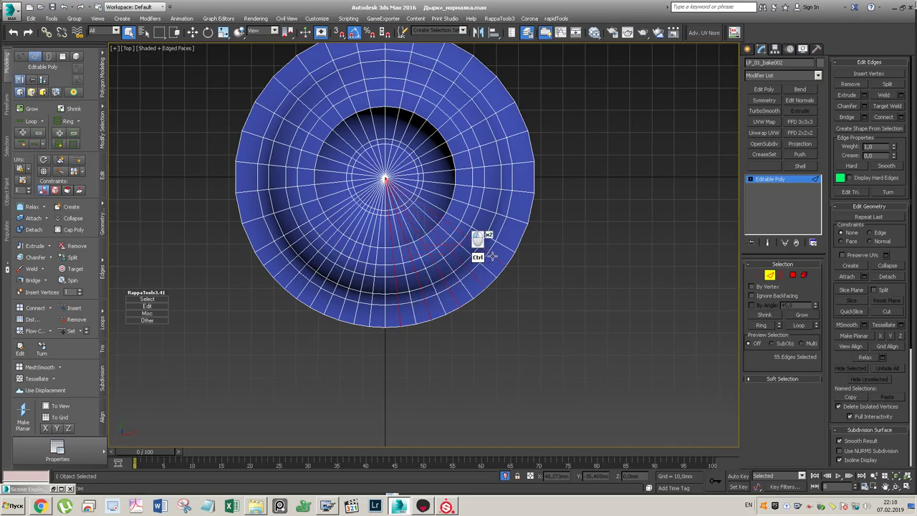
{"action": "key", "text": "ctrl+BackSpace"}
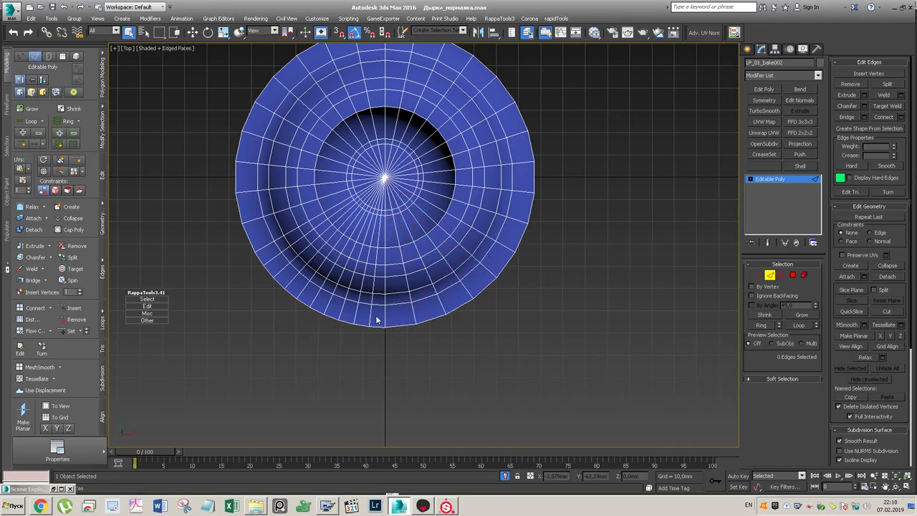
- Select five alternate radial edge loops in the lower-left sector of the mesh and remove them with their vertices
{"action": "double_click", "coordinate": [370, 315]}
{"action": "double_click", "coordinate": [328, 301], "text": "ctrl"}
{"action": "double_click", "coordinate": [312, 302], "text": "ctrl"}
{"action": "double_click", "coordinate": [286, 283], "text": "ctrl"}
{"action": "double_click", "coordinate": [272, 261], "text": "ctrl"}
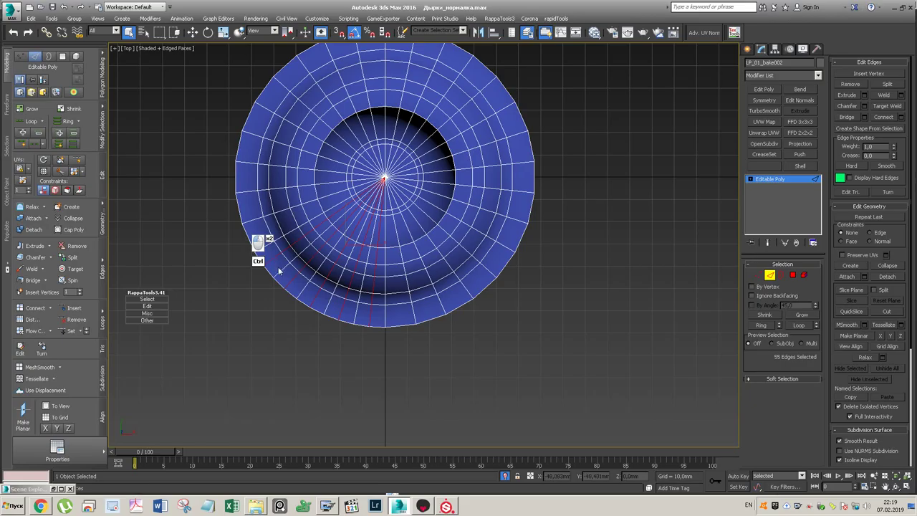
{"action": "key", "text": "ctrl+BackSpace"}
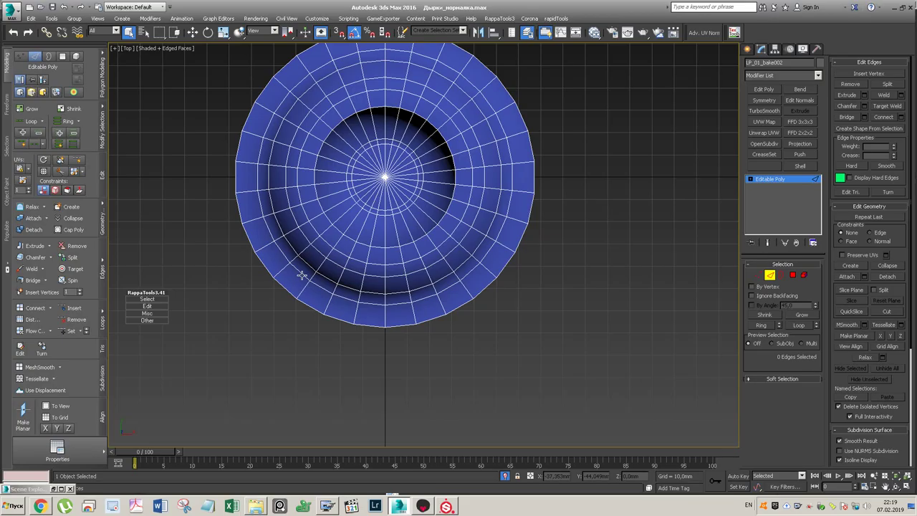
- Finish the isolated edit of LP_01_bake002, then isolate LP_02_bake002 for edge-level editing in the Top view
{"action": "left_click", "coordinate": [505, 476]}
{"action": "left_click", "coordinate": [770, 277]}
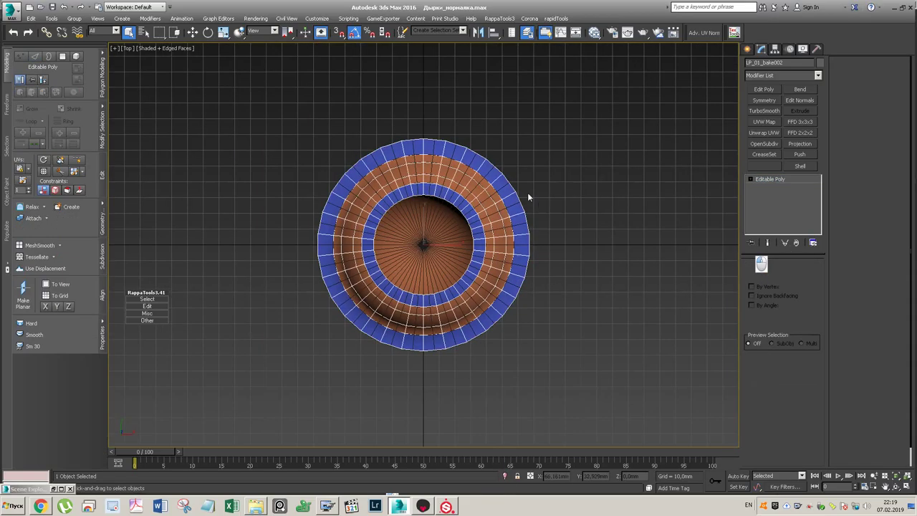
{"action": "left_click", "coordinate": [444, 179]}
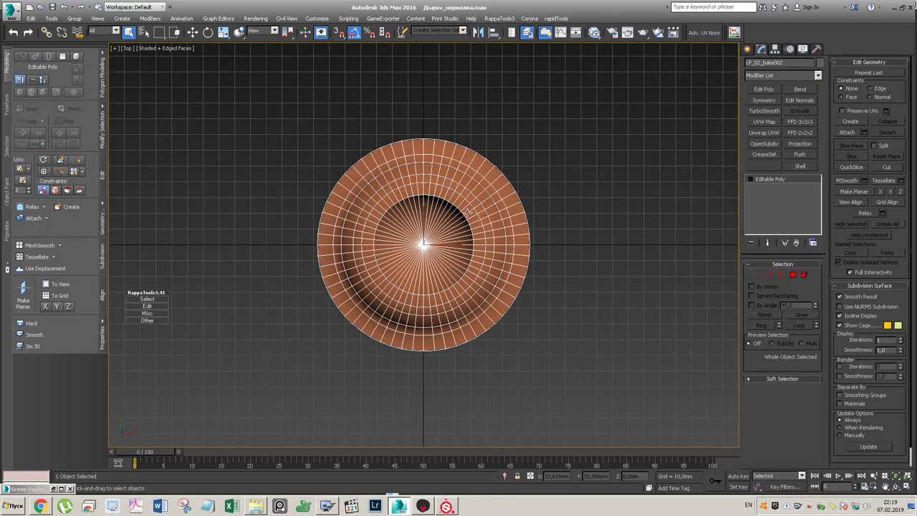
{"action": "scroll", "coordinate": [464, 212], "scroll_direction": "up", "scroll_amount": 3}
{"action": "scroll", "coordinate": [464, 213], "scroll_direction": "up", "scroll_amount": 2}
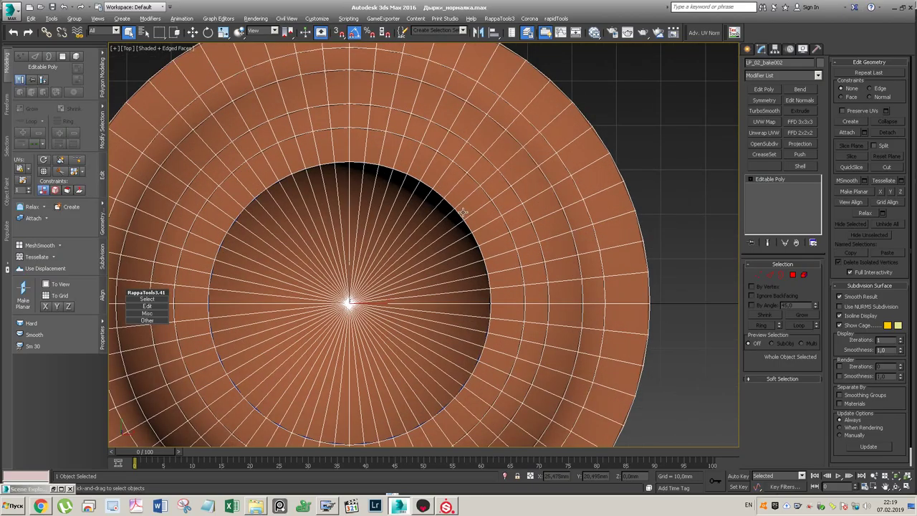
{"action": "key", "text": "alt+q"}
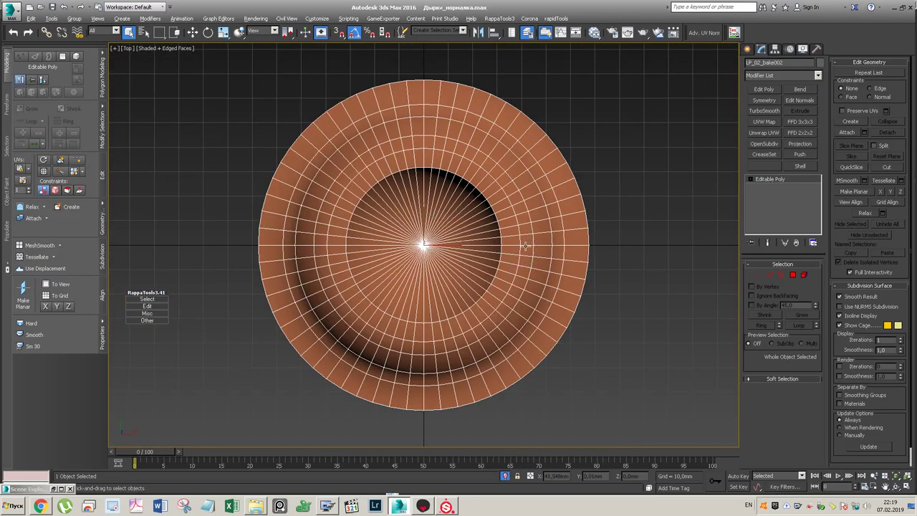
{"action": "key", "text": "2"}
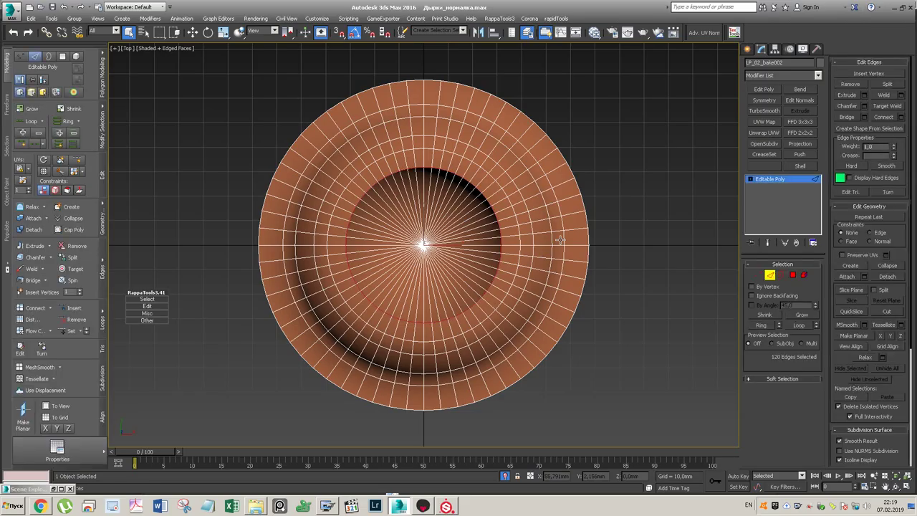
- Select five alternate radial edge loops on the right side of LP_02_bake002 and remove them with their vertices
{"action": "double_click", "coordinate": [568, 231]}
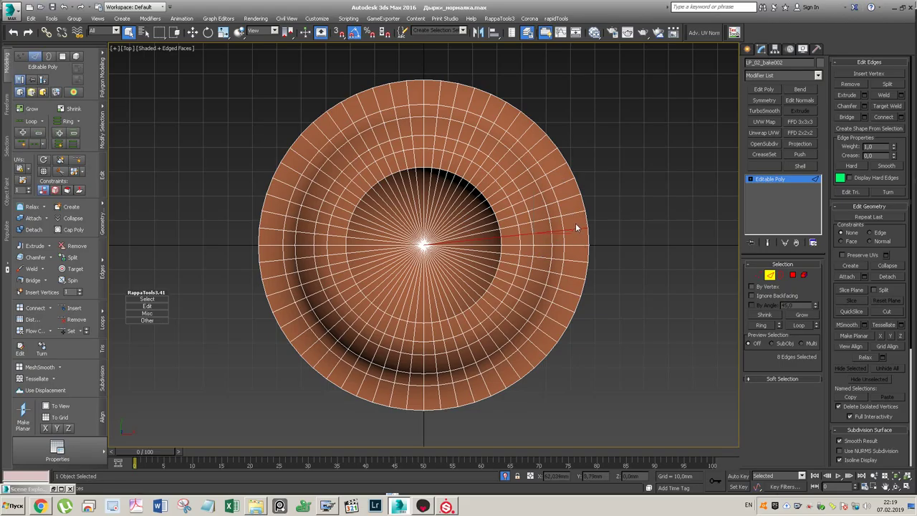
{"action": "double_click", "coordinate": [563, 183]}
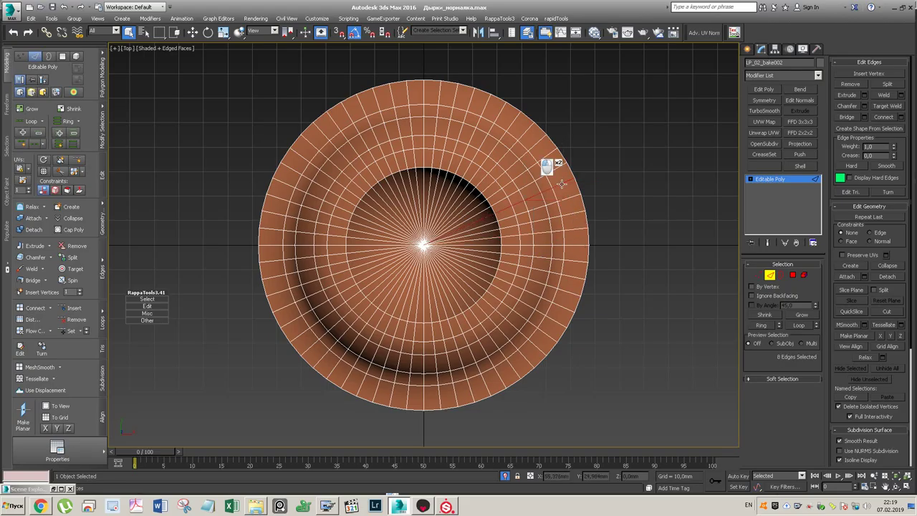
{"action": "double_click", "coordinate": [571, 214], "text": "ctrl"}
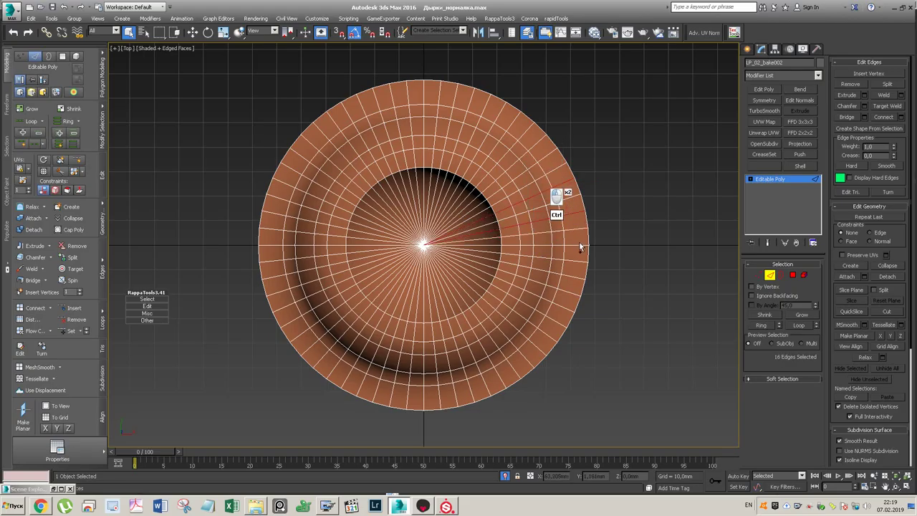
{"action": "double_click", "coordinate": [577, 245], "text": "ctrl"}
{"action": "double_click", "coordinate": [577, 261], "text": "ctrl"}
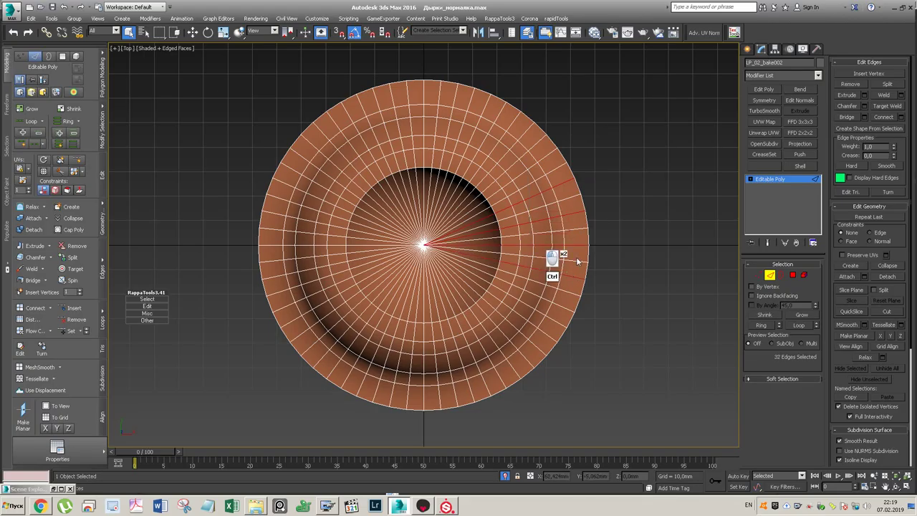
{"action": "double_click", "coordinate": [561, 307], "text": "ctrl"}
{"action": "key", "text": "ctrl+BackSpace"}
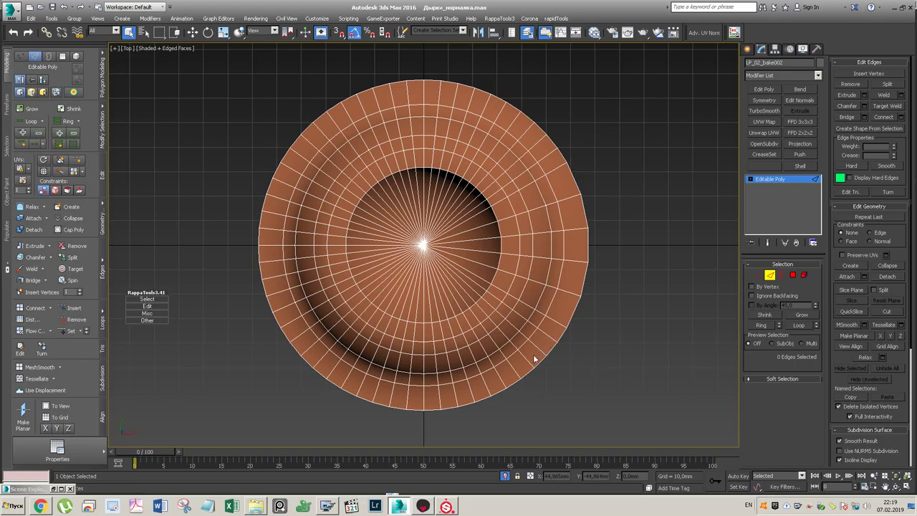
- Select five alternate radial edge loops in the lower-right sector of LP_02_bake002 and remove them with their vertices
{"action": "double_click", "coordinate": [438, 397], "text": "ctrl"}
{"action": "double_click", "coordinate": [468, 389], "text": "ctrl"}
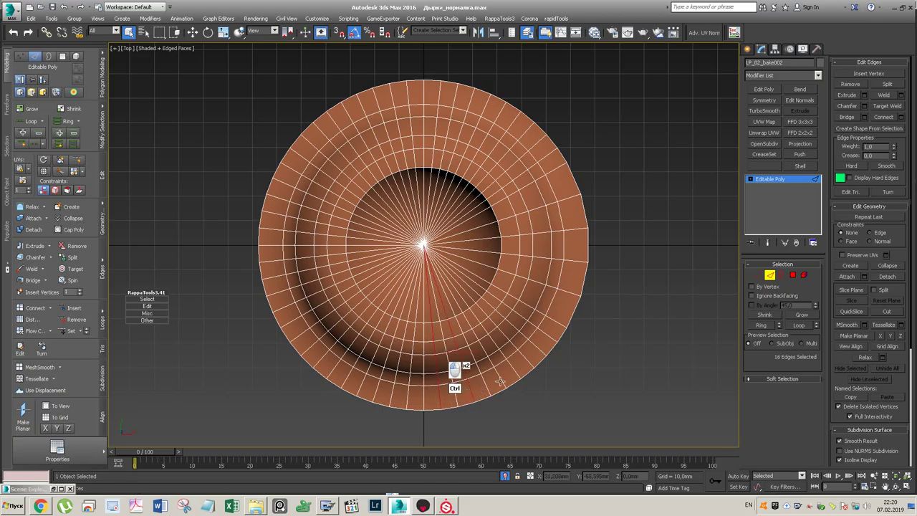
{"action": "double_click", "coordinate": [496, 376], "text": "ctrl"}
{"action": "double_click", "coordinate": [524, 358], "text": "ctrl"}
{"action": "double_click", "coordinate": [544, 333], "text": "ctrl"}
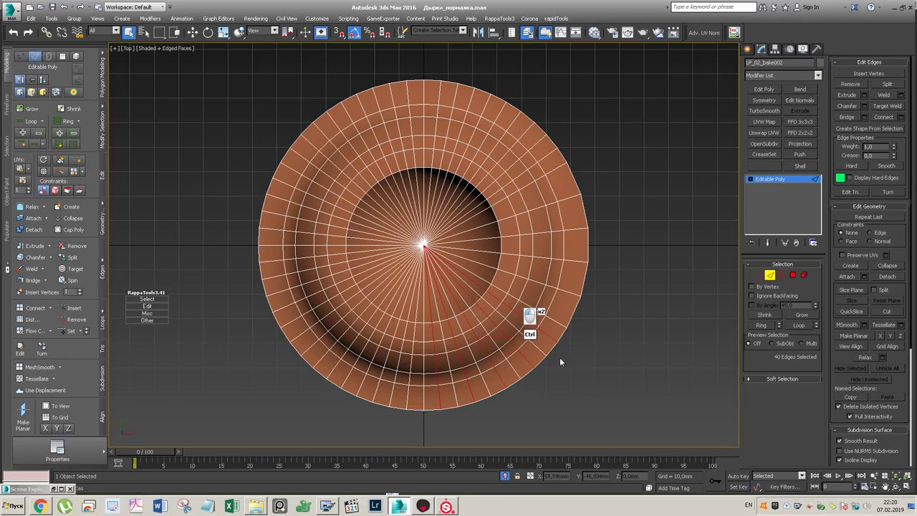
{"action": "key", "text": "ctrl+BackSpace"}
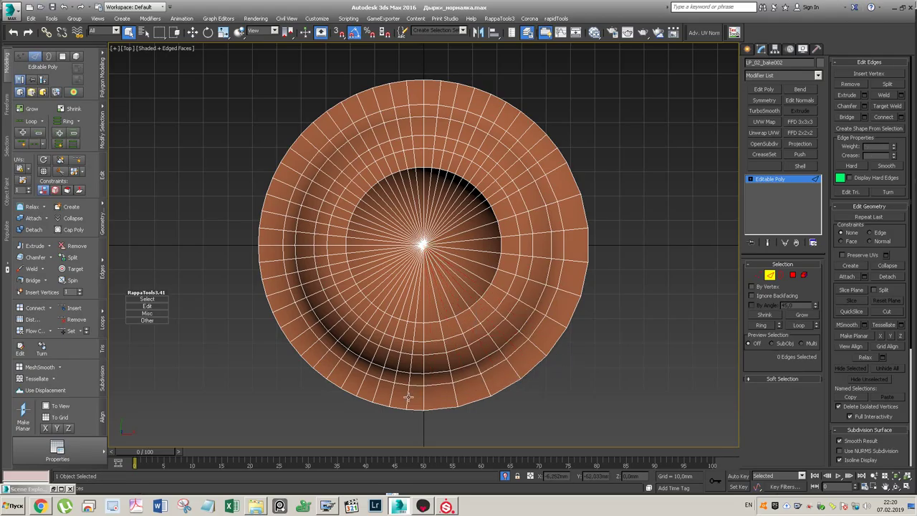
- Select five alternate radial edge loops in the lower-left sector of LP_02_bake002 and remove them with their vertices
{"action": "double_click", "coordinate": [299, 334], "text": "ctrl"}
{"action": "double_click", "coordinate": [328, 351], "text": "ctrl"}
{"action": "left_click", "coordinate": [349, 375], "text": "ctrl"}
{"action": "double_click", "coordinate": [373, 390], "text": "ctrl"}
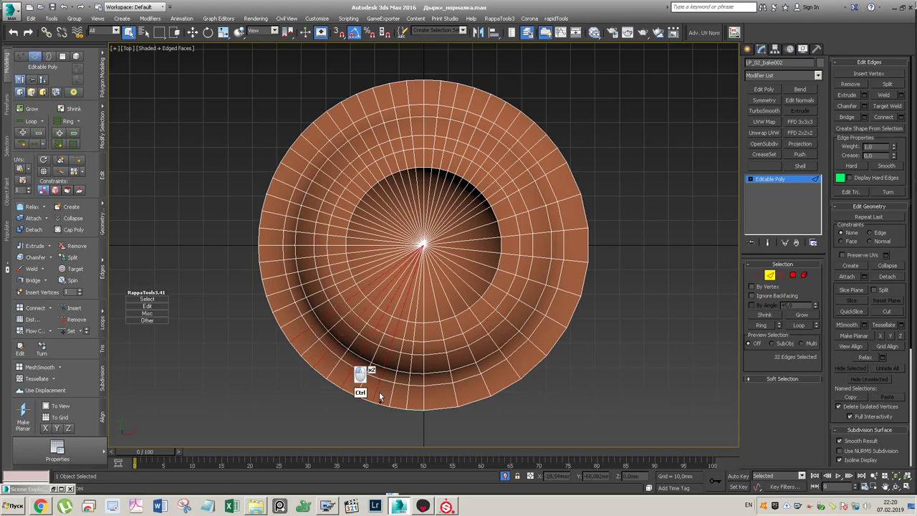
{"action": "double_click", "coordinate": [406, 395], "text": "ctrl"}
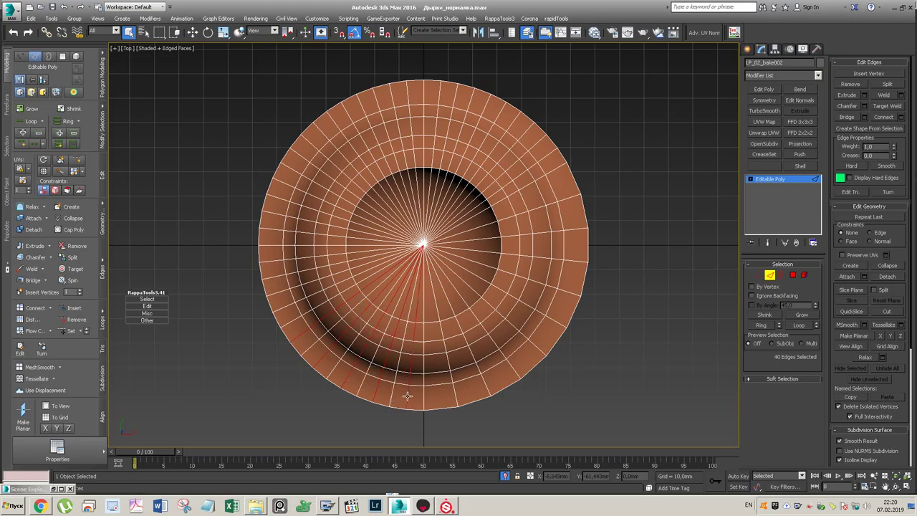
{"action": "key", "text": "ctrl+BackSpace"}
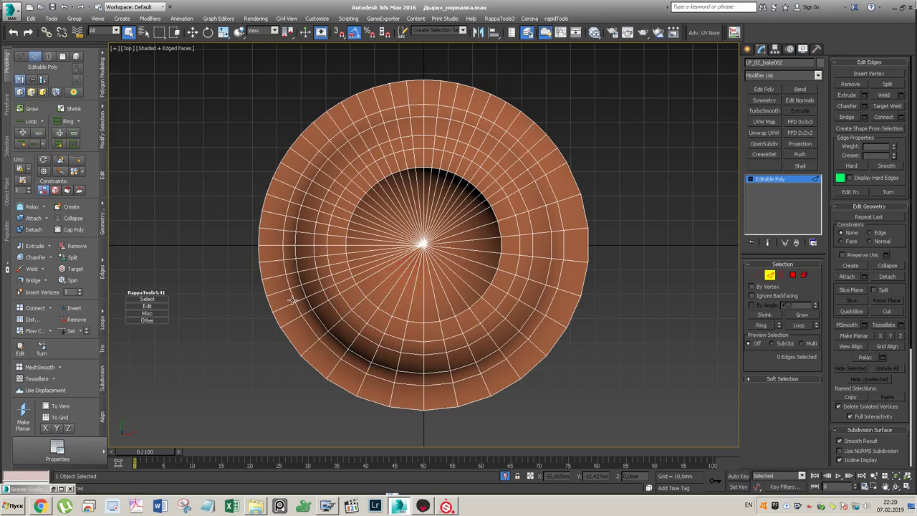
- Select five alternate radial edge loops on the left side of LP_02_bake002 and remove them with their vertices
{"action": "double_click", "coordinate": [285, 184], "text": "ctrl"}
{"action": "double_click", "coordinate": [274, 214], "text": "ctrl"}
{"action": "double_click", "coordinate": [272, 244], "text": "ctrl"}
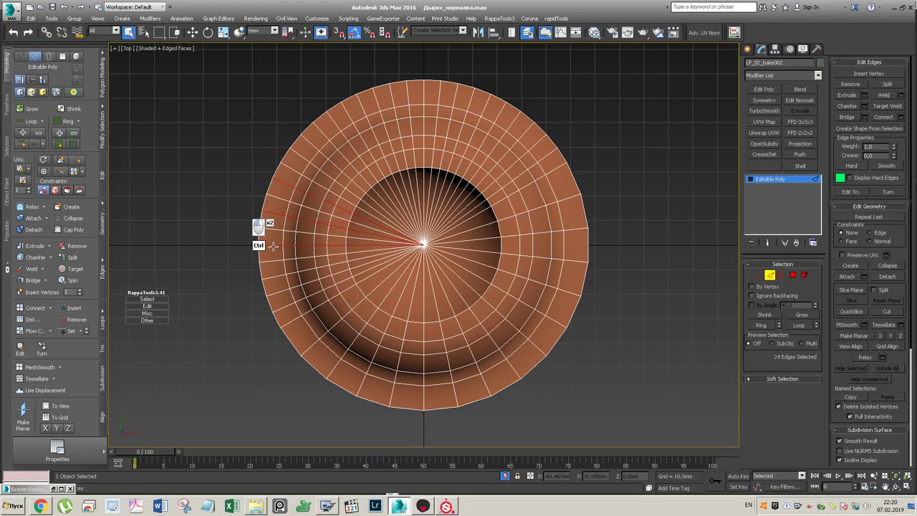
{"action": "double_click", "coordinate": [275, 273], "text": "ctrl"}
{"action": "double_click", "coordinate": [283, 303], "text": "ctrl"}
{"action": "left_click", "coordinate": [328, 201]}
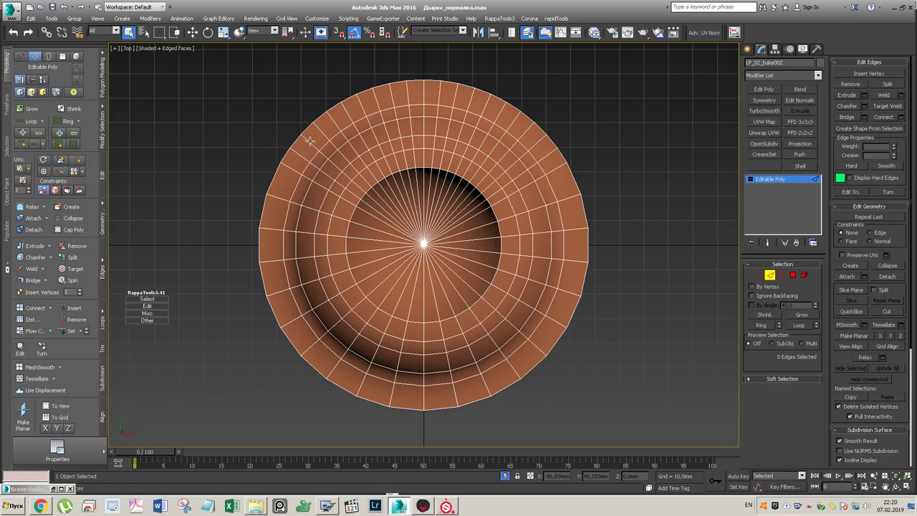
- Select the alternate radial edge loops in the upper-left sector of LP_02_bake002 and remove them with their vertices
{"action": "double_click", "coordinate": [407, 91], "text": "ctrl"}
{"action": "double_click", "coordinate": [375, 101], "text": "ctrl"}
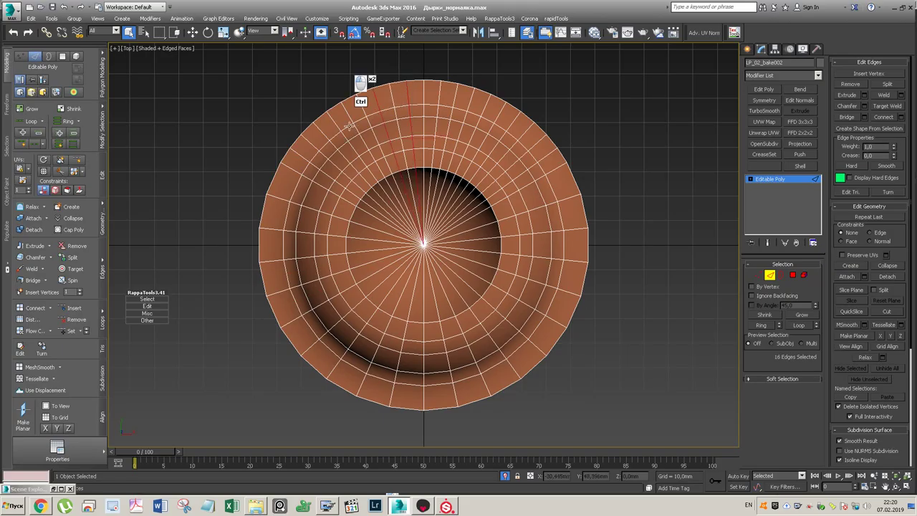
{"action": "double_click", "coordinate": [333, 144], "text": "ctrl"}
{"action": "double_click", "coordinate": [309, 159], "text": "ctrl"}
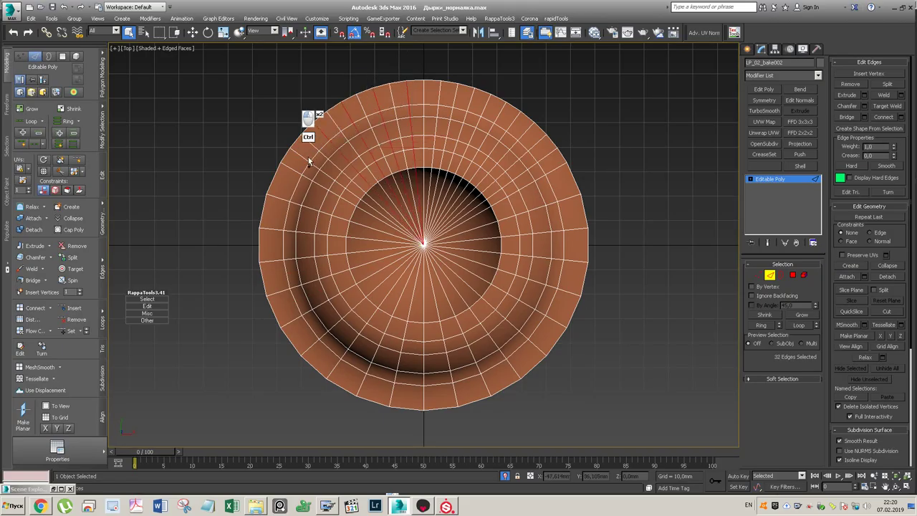
{"action": "key", "text": "ctrl+BackSpace"}
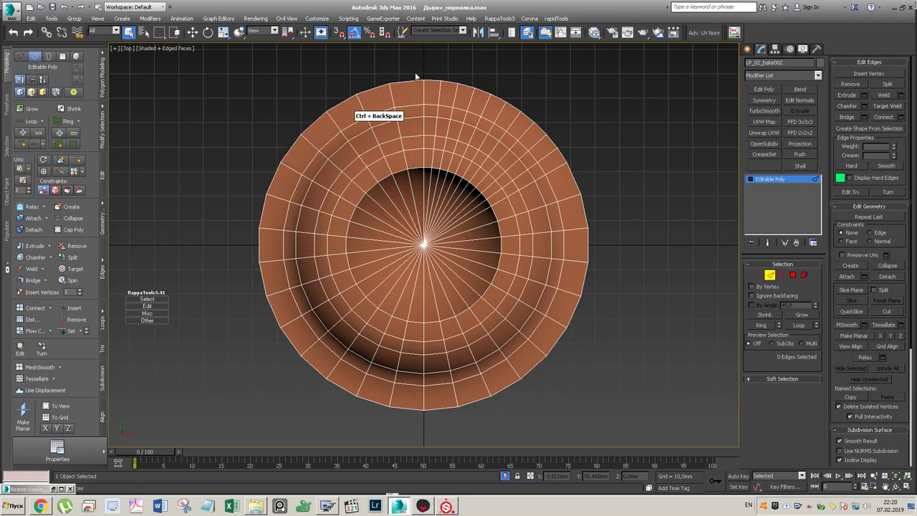
- Remove the remaining alternate radial edge loops in the upper-right sector of LP_02_bake002 with their vertices and leave edge editing
{"action": "double_click", "coordinate": [434, 86]}
{"action": "double_click", "coordinate": [464, 100], "text": "ctrl"}
{"action": "double_click", "coordinate": [493, 113], "text": "ctrl"}
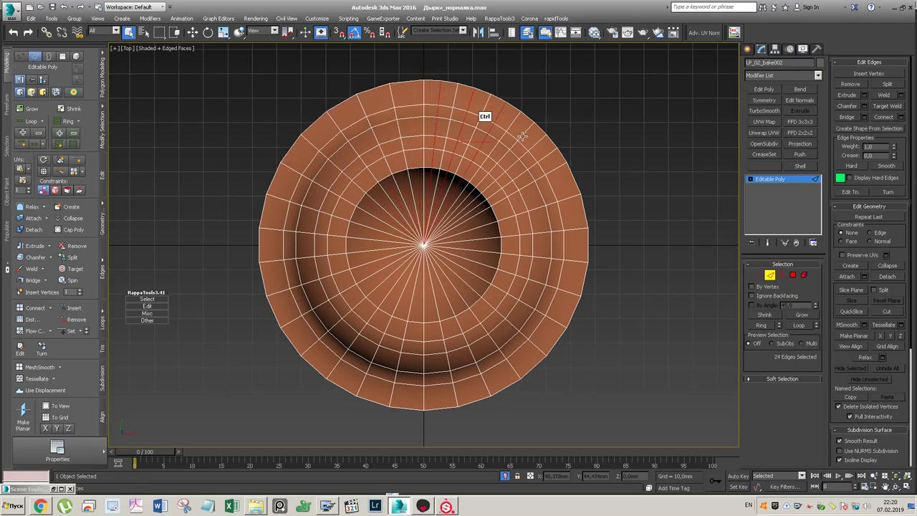
{"action": "double_click", "coordinate": [522, 136], "text": "ctrl"}
{"action": "key", "text": "ctrl+BackSpace"}
{"action": "left_click", "coordinate": [770, 275]}
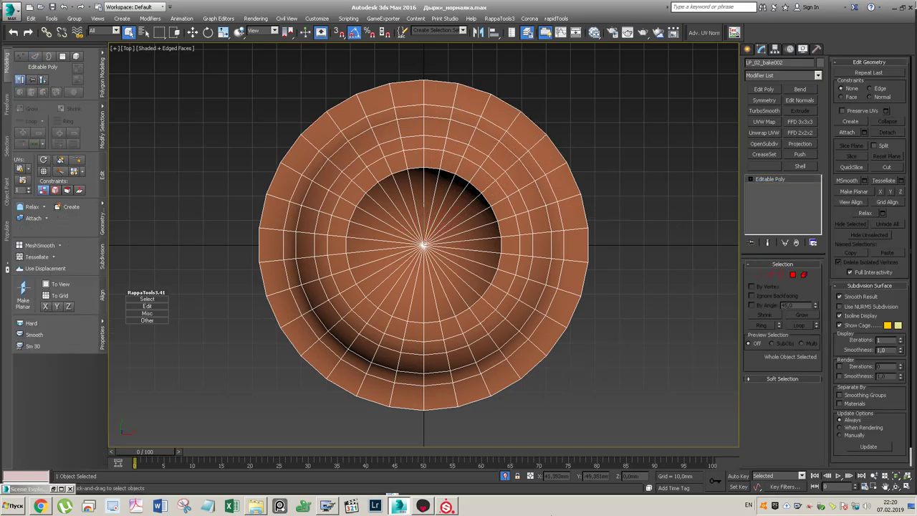
- Select both reduced low-poly meshes and export them as FBX, replacing the existing LP_1_2_03.FBX in the Normal folder
{"action": "scroll", "coordinate": [514, 405], "scroll_direction": "up", "scroll_amount": 3}
{"action": "scroll", "coordinate": [444, 286], "scroll_direction": "down", "scroll_amount": 3}
{"action": "middle_click_drag", "start_coordinate": [452, 239], "coordinate": [500, 206], "text": "alt"}
{"action": "scroll", "coordinate": [501, 205], "scroll_direction": "down", "scroll_amount": 2}
{"action": "left_click_drag", "start_coordinate": [595, 117], "coordinate": [369, 264]}
{"action": "left_click", "coordinate": [19, 11]}
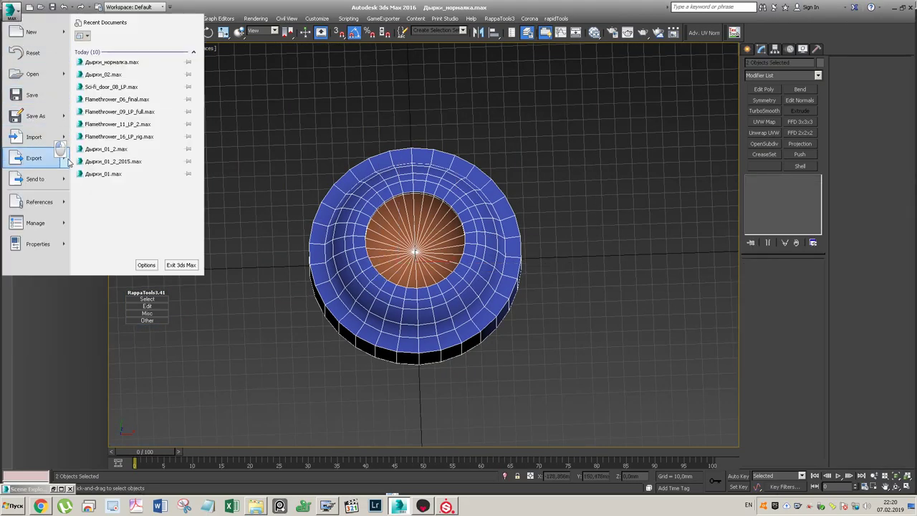
{"action": "left_click", "coordinate": [113, 74]}
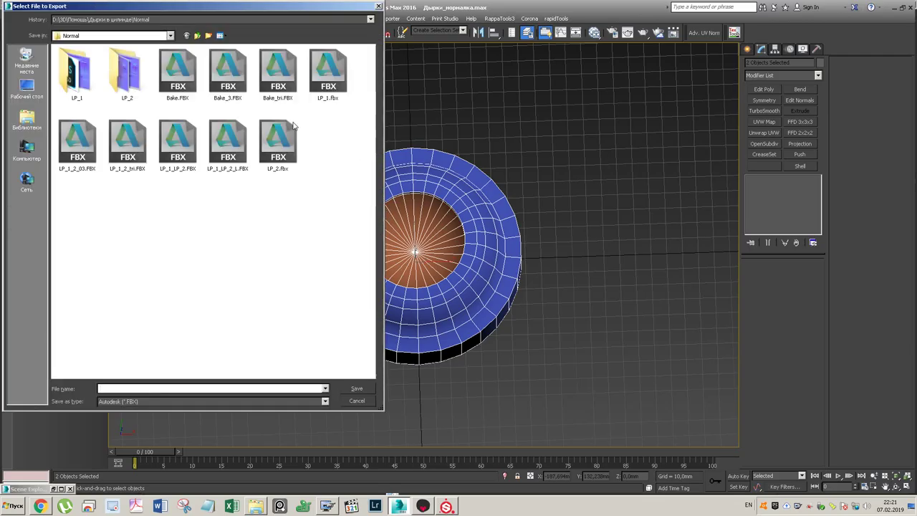
{"action": "left_click", "coordinate": [80, 147]}
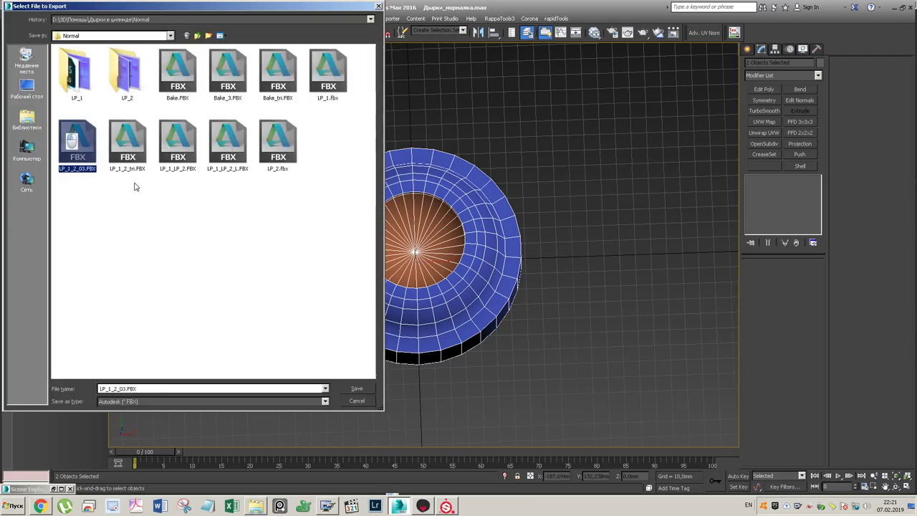
{"action": "left_click", "coordinate": [356, 389]}
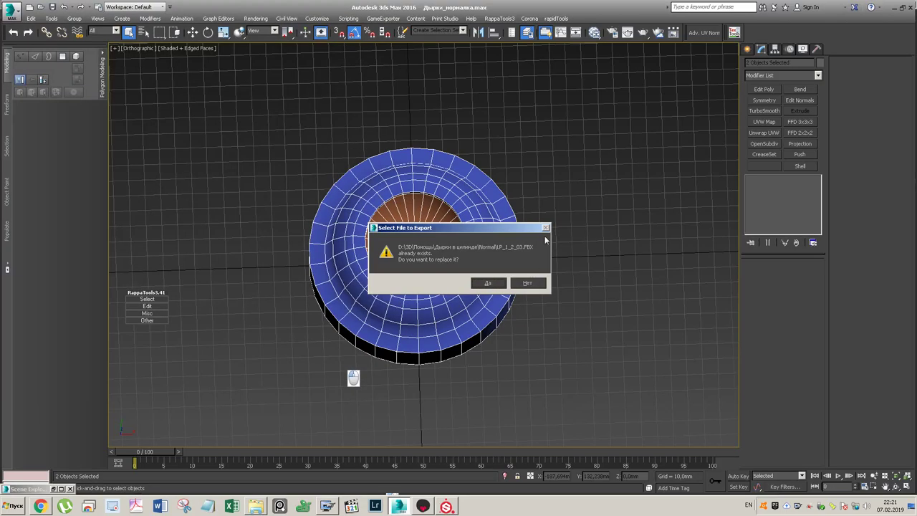
{"action": "left_click", "coordinate": [493, 282]}
{"action": "left_click", "coordinate": [530, 376]}
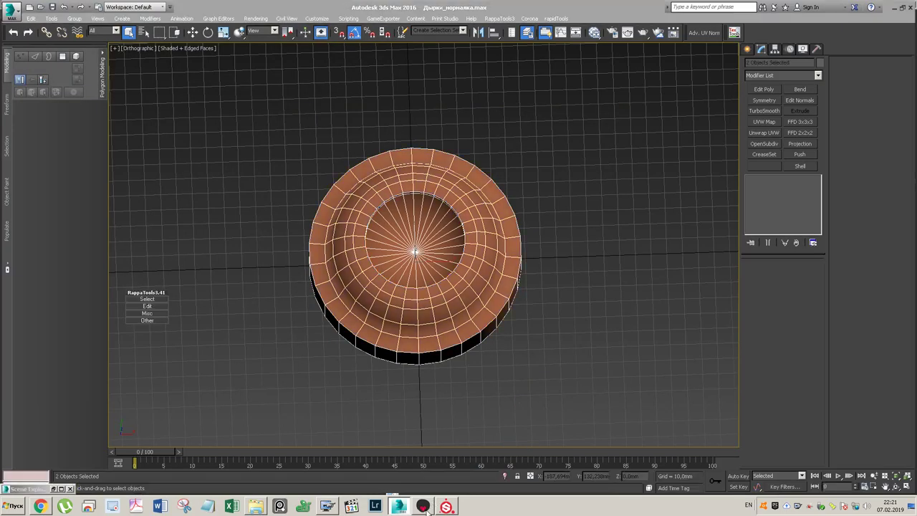
- Switch to Marmoset Toolbag and examine the baked normals on both reduced meshes from several angles
{"action": "left_click", "coordinate": [423, 507]}
{"action": "left_click_drag", "start_coordinate": [341, 155], "coordinate": [334, 179], "text": "alt"}
{"action": "middle_click_drag", "start_coordinate": [334, 184], "coordinate": [500, 231], "text": "alt"}
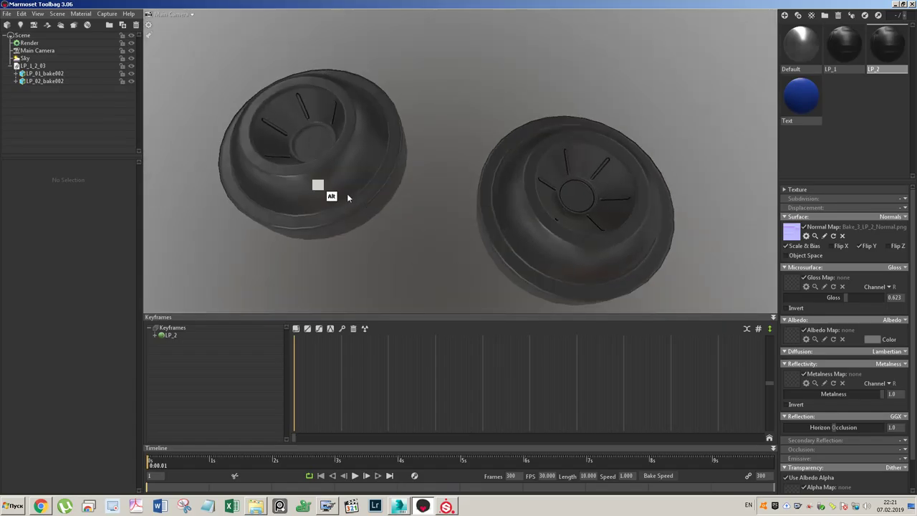
{"action": "left_click_drag", "start_coordinate": [347, 194], "coordinate": [369, 219], "text": "alt"}
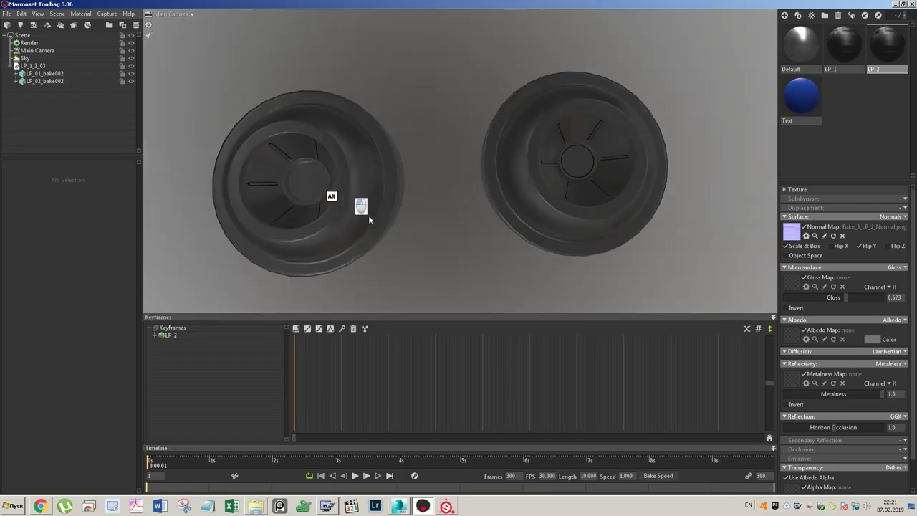
- Examine the wireframe and mesh info of LP_01_bake002 and LP_02_bake002, and inspect the rim shading of LP_01_bake002 up close
{"action": "left_click", "coordinate": [301, 158]}
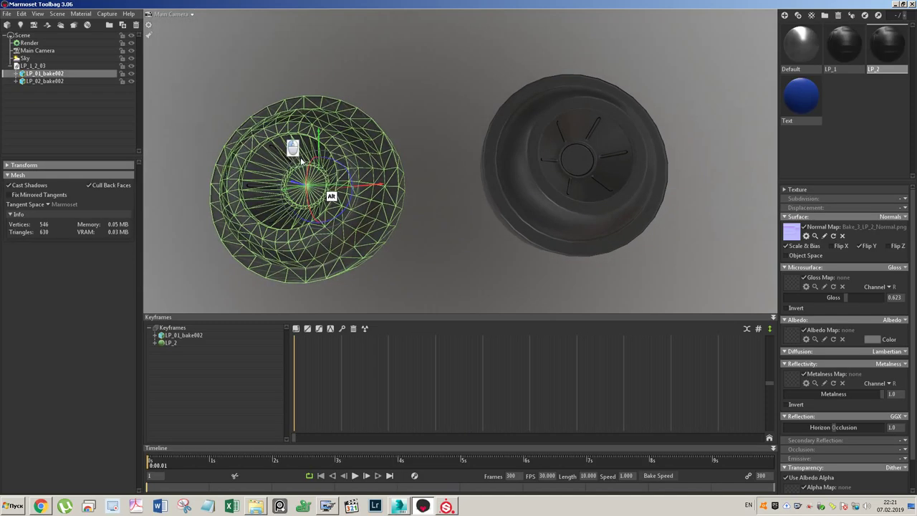
{"action": "left_click", "coordinate": [579, 111]}
{"action": "left_click_drag", "start_coordinate": [467, 190], "coordinate": [462, 162], "text": "alt"}
{"action": "left_click", "coordinate": [446, 506]}
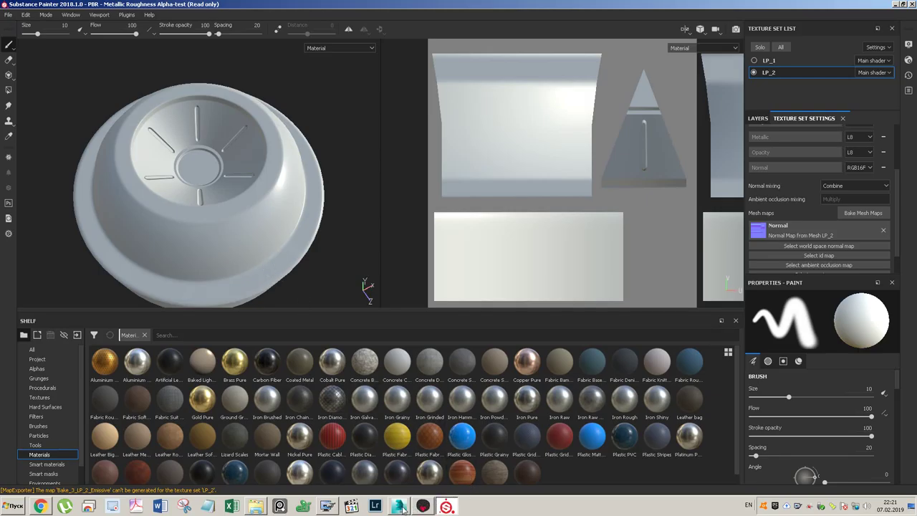
{"action": "left_click", "coordinate": [423, 506]}
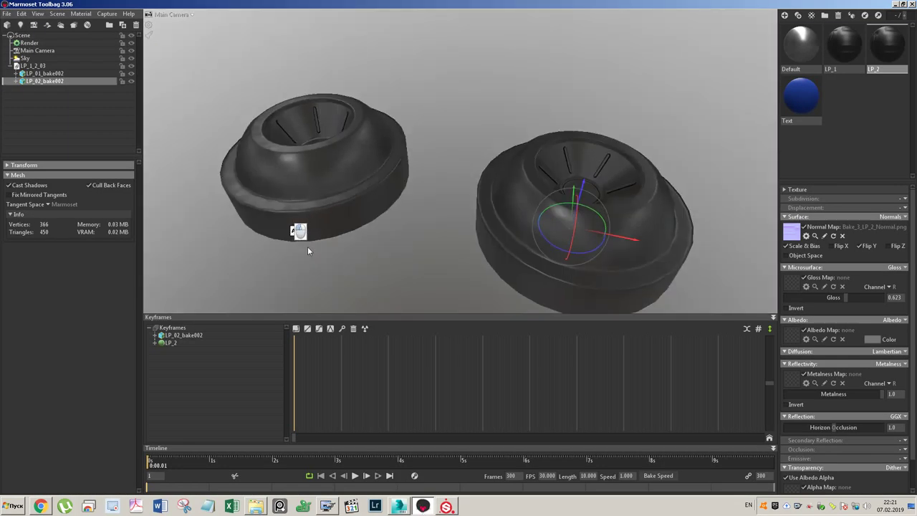
{"action": "left_click_drag", "start_coordinate": [306, 245], "coordinate": [367, 191], "text": "alt"}
{"action": "scroll", "coordinate": [260, 196], "scroll_direction": "up", "scroll_amount": 4}
{"action": "right_click_drag", "start_coordinate": [368, 190], "coordinate": [385, 203], "text": "alt"}
{"action": "left_click_drag", "start_coordinate": [385, 203], "coordinate": [385, 228], "text": "alt"}
{"action": "left_click", "coordinate": [385, 211]}
- Switch to 3ds Max, add an Edit Poly modifier to LP_02_bake002 and connect all its vertices to triangulate the mesh
{"action": "left_click", "coordinate": [399, 505]}
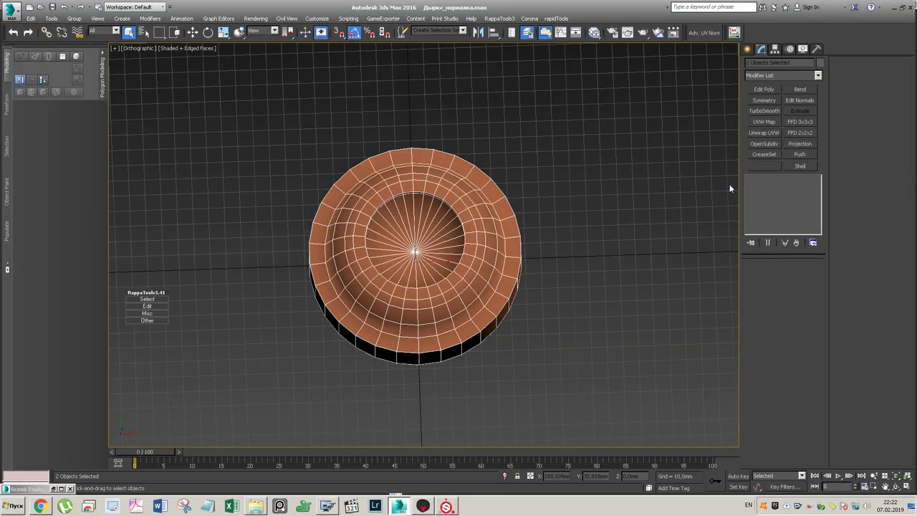
{"action": "left_click", "coordinate": [600, 222]}
{"action": "left_click", "coordinate": [448, 179]}
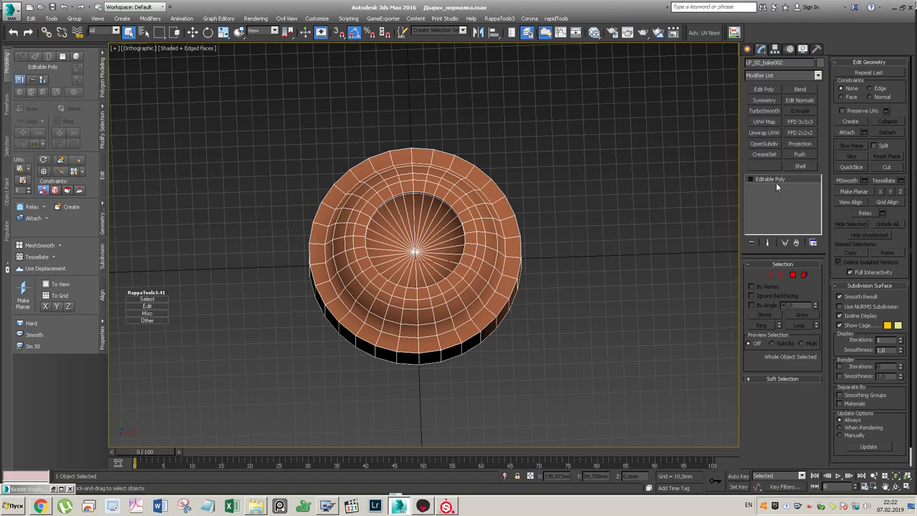
{"action": "left_click", "coordinate": [764, 90]}
{"action": "key", "text": "1"}
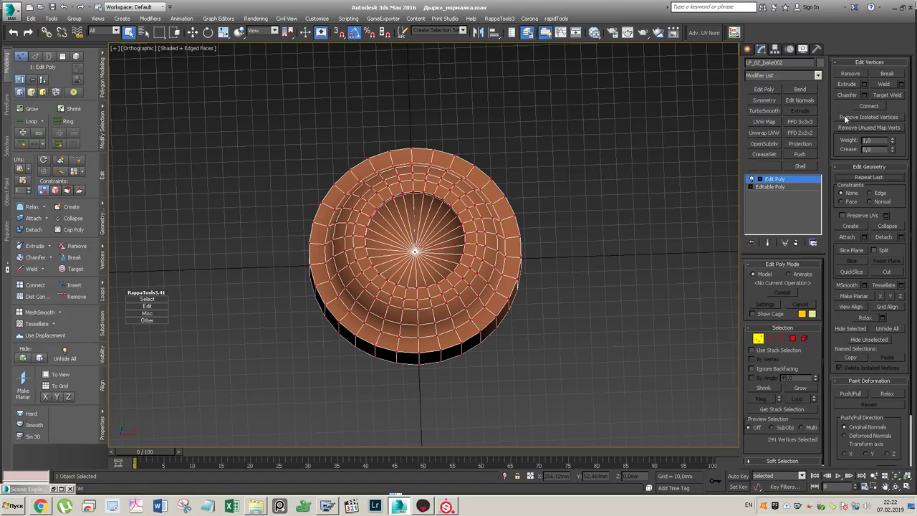
{"action": "left_click", "coordinate": [865, 107]}
{"action": "key", "text": "1"}
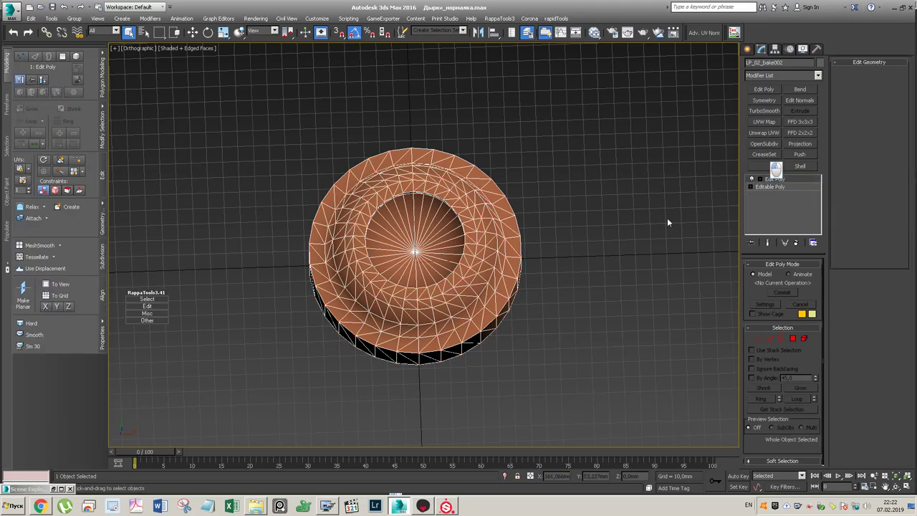
{"action": "left_click", "coordinate": [606, 233]}
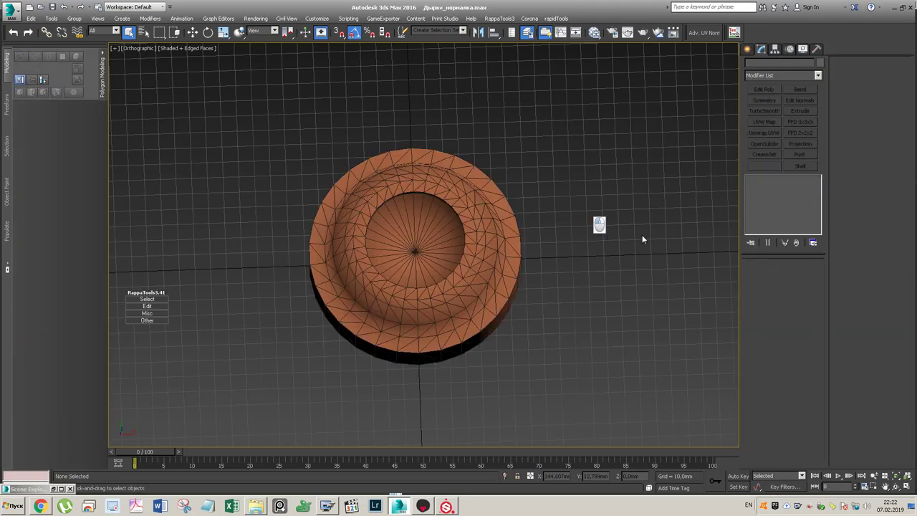
- Connect all vertices of LP_01_bake002 to triangulate it and leave vertex editing
{"action": "left_click", "coordinate": [444, 322]}
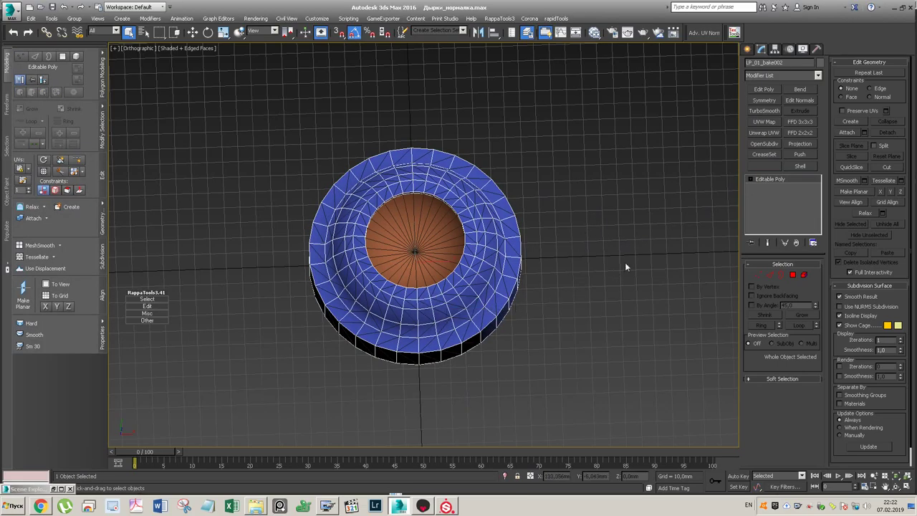
{"action": "key", "text": "1"}
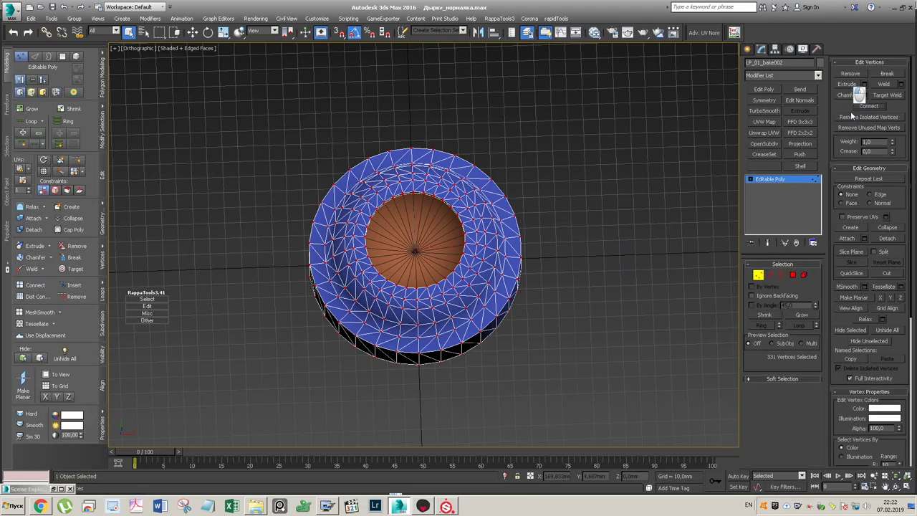
{"action": "left_click", "coordinate": [756, 179]}
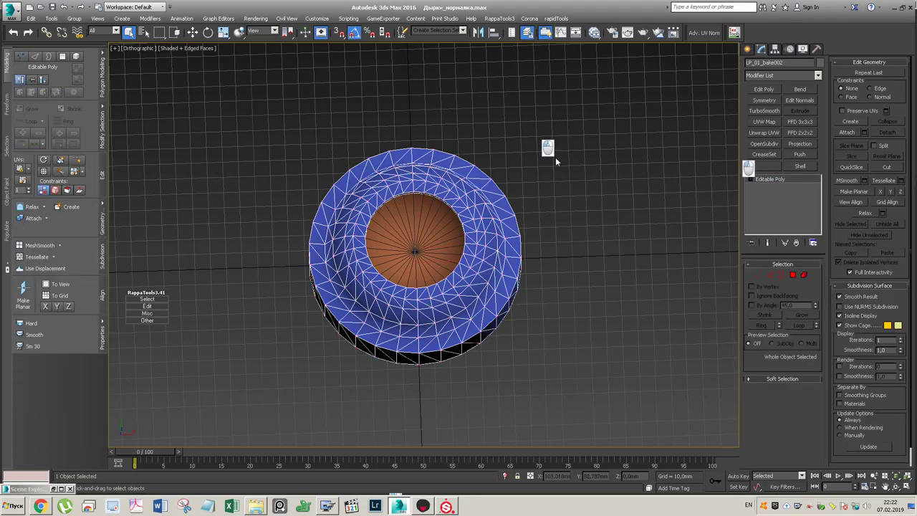
- Export both triangulated meshes as FBX, replacing LP_1_2_03.FBX in the Normal folder, and check the updated model in Marmoset Toolbag
{"action": "key", "text": "ctrl+a"}
{"action": "left_click", "coordinate": [11, 10]}
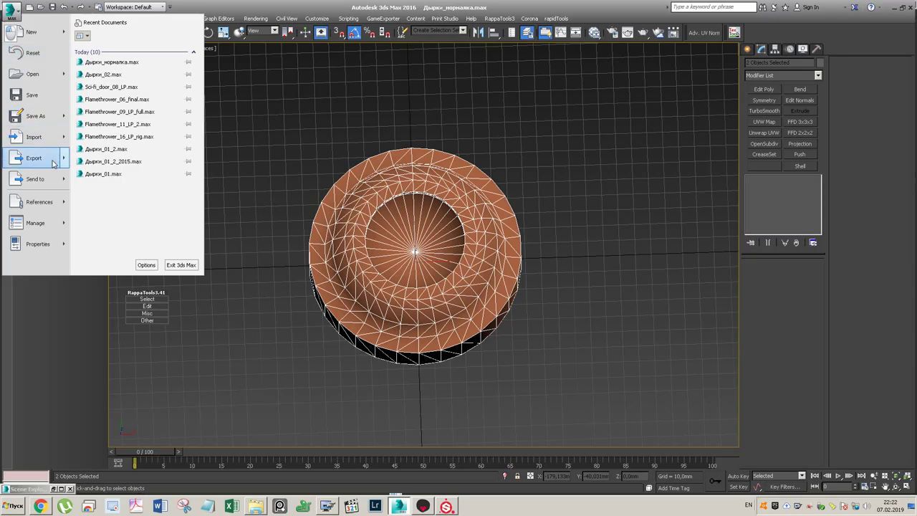
{"action": "mouse_move", "coordinate": [54, 159]}
{"action": "left_click", "coordinate": [106, 90]}
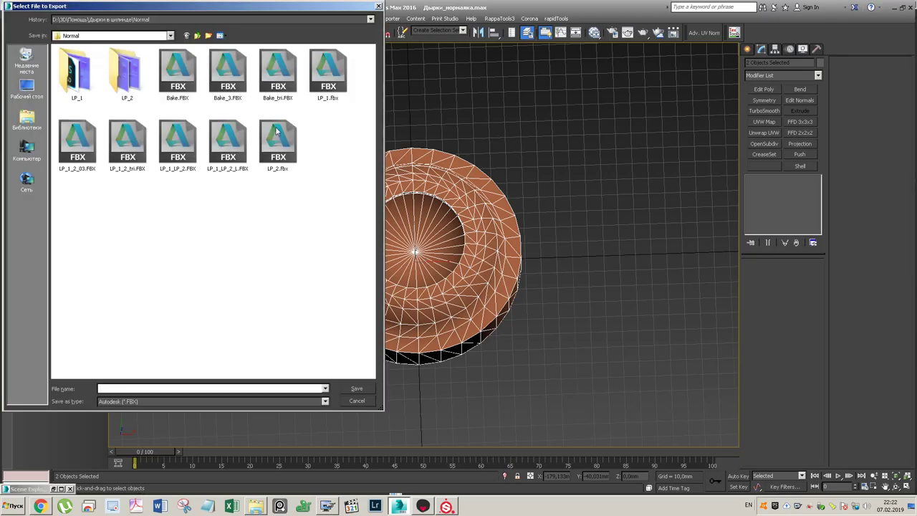
{"action": "left_click", "coordinate": [92, 147]}
{"action": "double_click", "coordinate": [75, 136]}
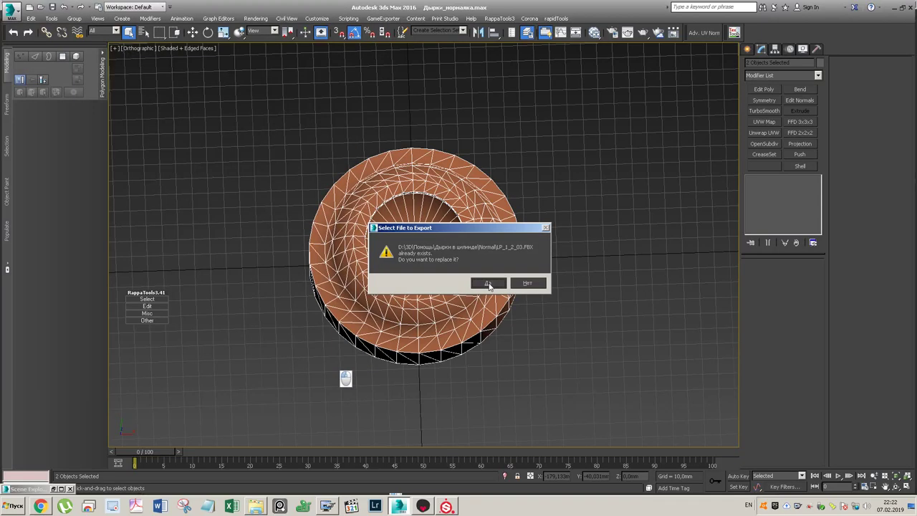
{"action": "left_click", "coordinate": [501, 283]}
{"action": "left_click", "coordinate": [535, 380]}
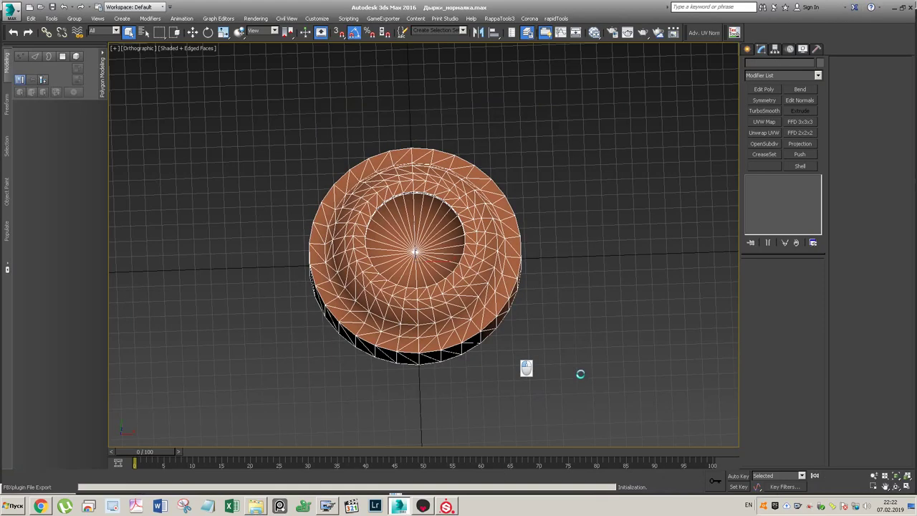
{"action": "key", "text": "alt+Tab"}
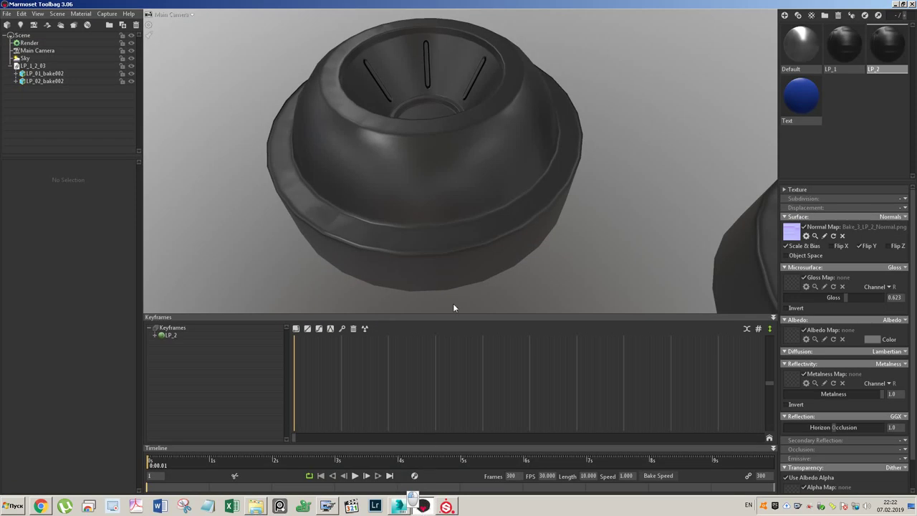
{"action": "mouse_move", "coordinate": [512, 254]}
{"action": "left_mouse_down", "text": "alt"}
{"action": "mouse_move", "coordinate": [510, 273]}
{"action": "mouse_move", "coordinate": [510, 252]}
{"action": "left_mouse_up", "text": "alt"}
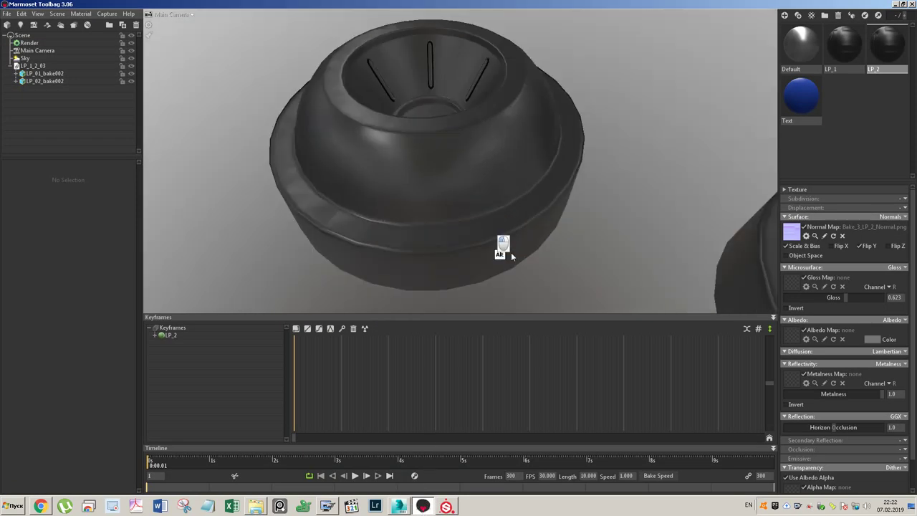
- Switch to Substance Painter and create a new project from LP_1_2_03.FBX, discarding the changes to the current project
{"action": "left_click", "coordinate": [446, 505]}
{"action": "left_click", "coordinate": [8, 14]}
{"action": "left_click", "coordinate": [21, 26]}
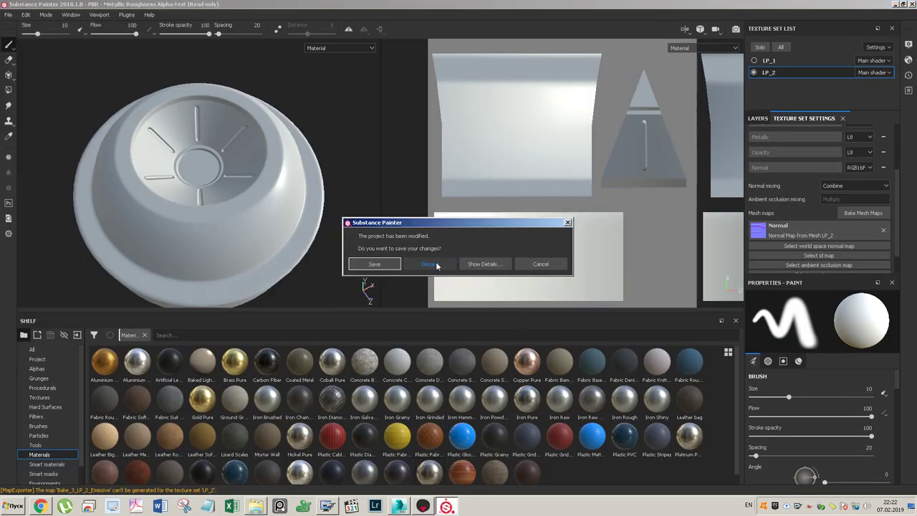
{"action": "left_click", "coordinate": [435, 264]}
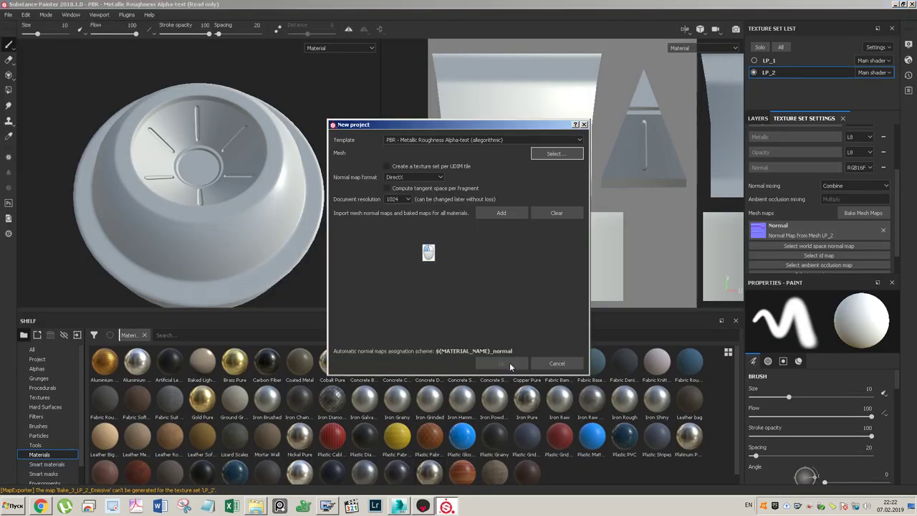
{"action": "left_click", "coordinate": [555, 156]}
{"action": "left_click", "coordinate": [442, 267]}
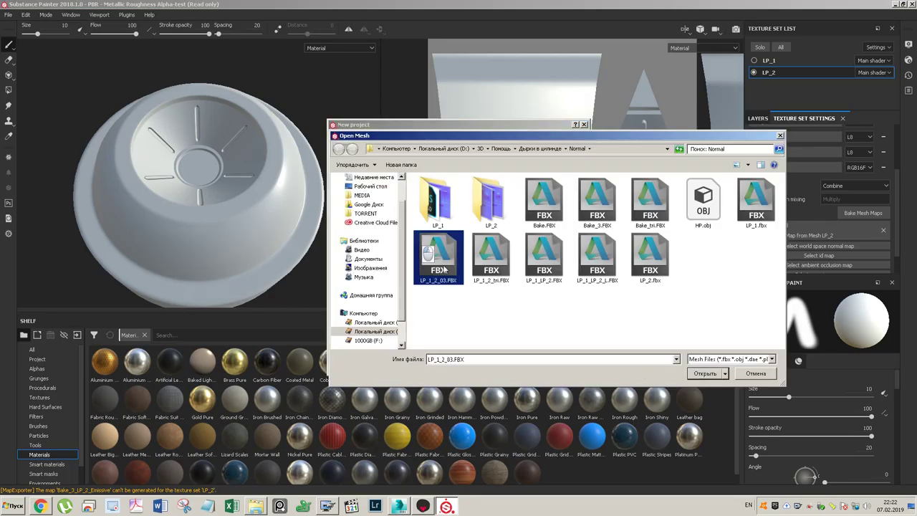
{"action": "left_click", "coordinate": [718, 375]}
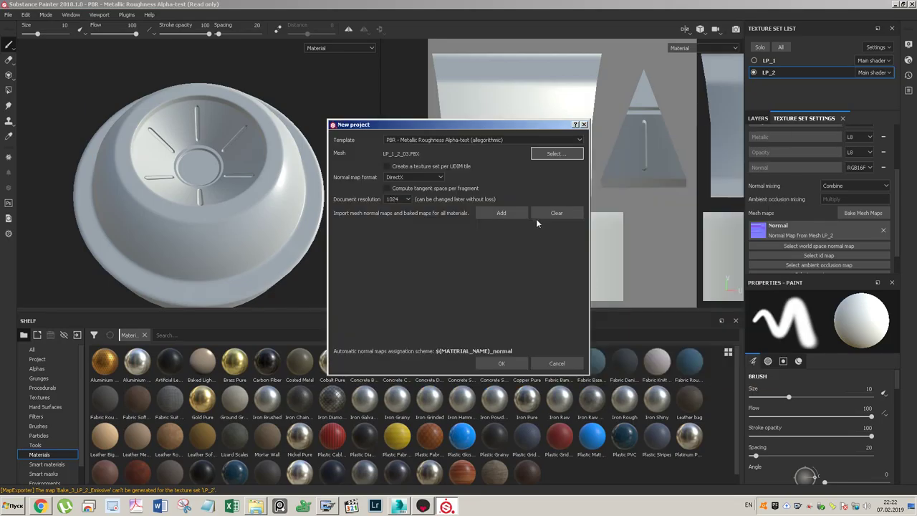
{"action": "left_click", "coordinate": [502, 363]}
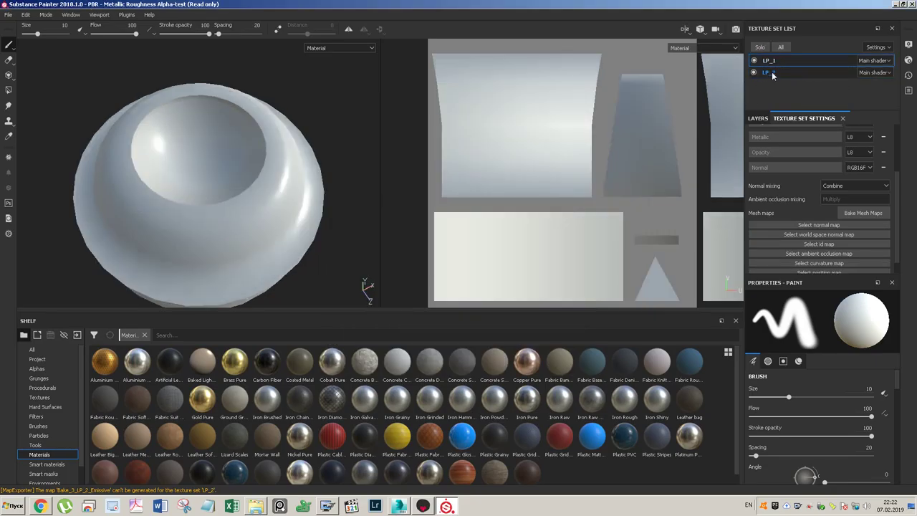
- Open the mesh map baking settings for LP_1 and load HP.obj as the high definition mesh
{"action": "left_click", "coordinate": [843, 210]}
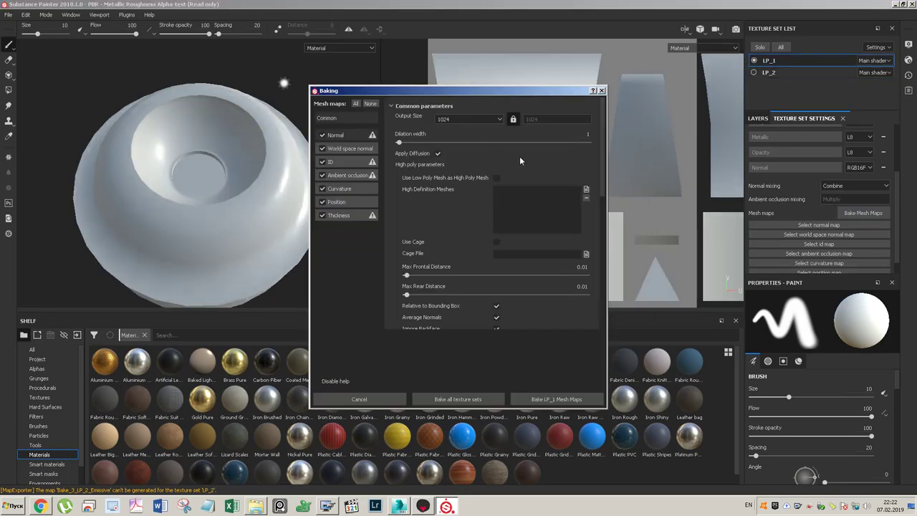
{"action": "left_click", "coordinate": [585, 189]}
{"action": "left_click", "coordinate": [680, 168]}
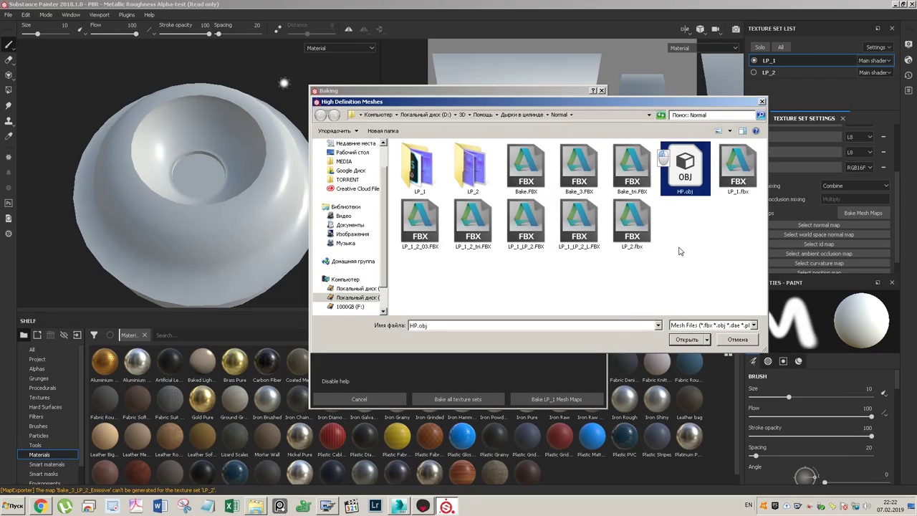
{"action": "left_click", "coordinate": [686, 340]}
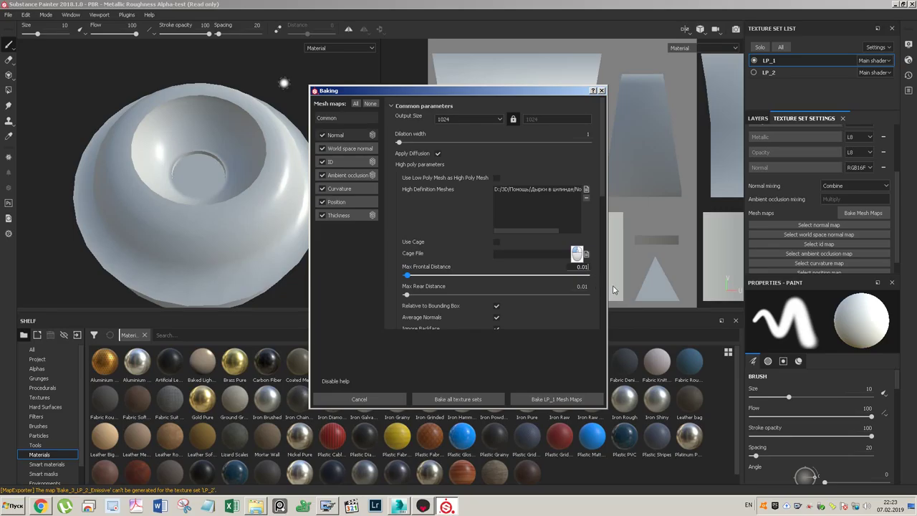
- Set the max frontal and max rear distances to 0.04 and the bake's antialiasing to Subsampling 8x8
{"action": "key", "text": "BackSpace"}
{"action": "type", "text": "4"}
{"action": "key", "text": "Tab"}
{"action": "key", "text": "Right"}
{"action": "key", "text": "BackSpace"}
{"action": "type", "text": "4"}
{"action": "scroll", "coordinate": [594, 207], "scroll_direction": "down", "scroll_amount": 3}
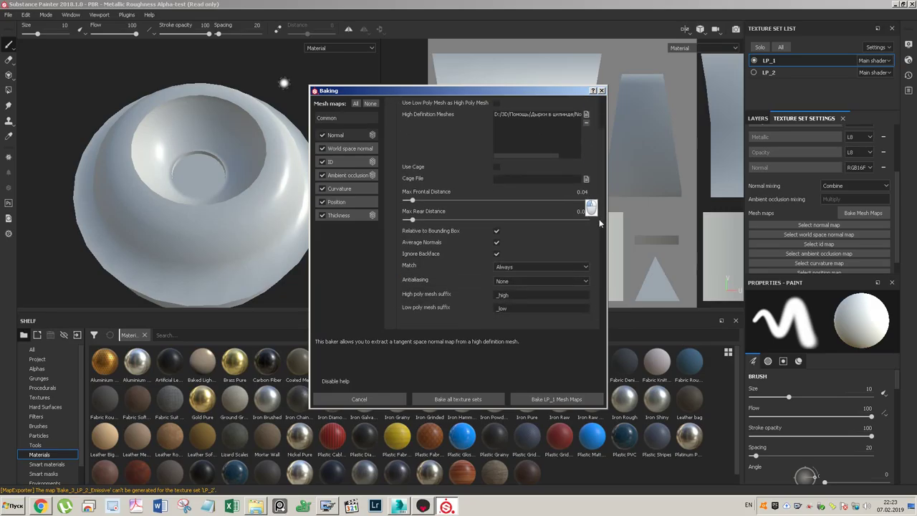
{"action": "left_click", "coordinate": [501, 276]}
{"action": "left_click", "coordinate": [515, 303]}
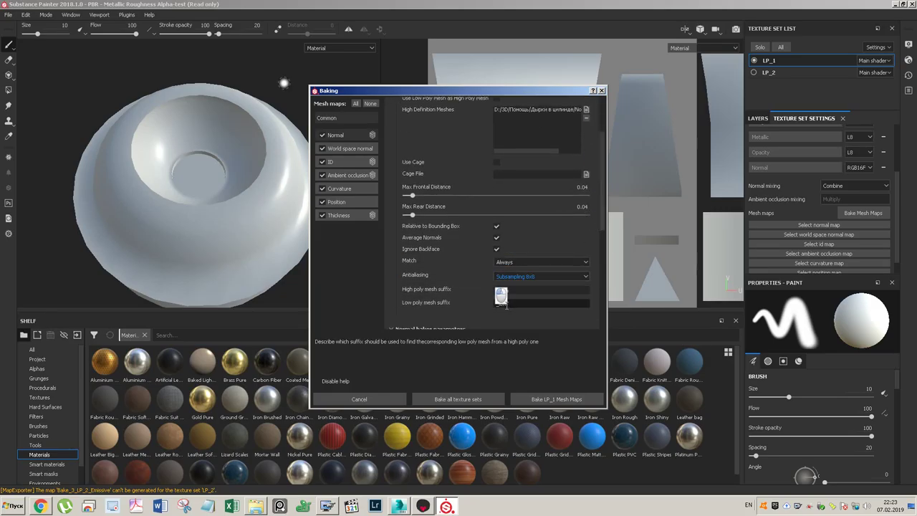
- Restrict the bake to the Normal map, bake the LP_1 mesh maps and inspect the result on the model
{"action": "left_click", "coordinate": [321, 149]}
{"action": "left_click", "coordinate": [322, 161]}
{"action": "left_click", "coordinate": [321, 175]}
{"action": "left_click", "coordinate": [321, 189]}
{"action": "left_click", "coordinate": [322, 201]}
{"action": "left_click", "coordinate": [323, 215]}
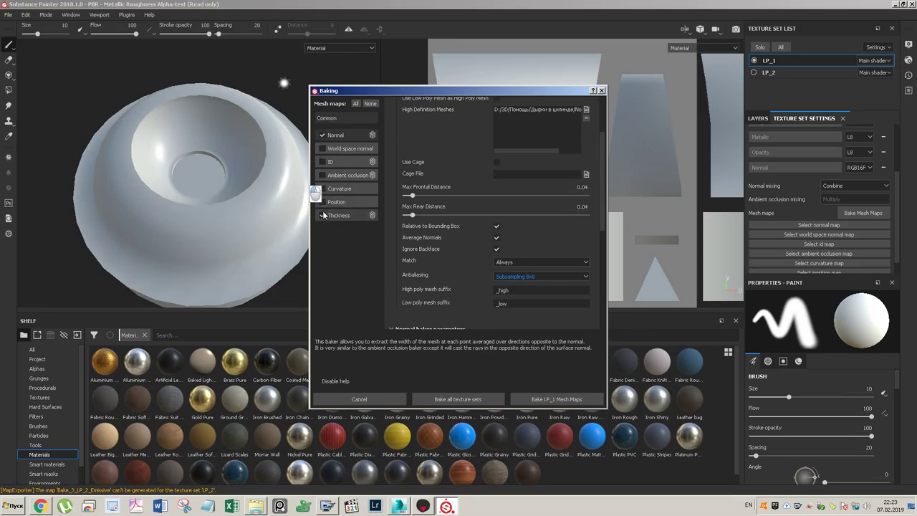
{"action": "left_click", "coordinate": [557, 399]}
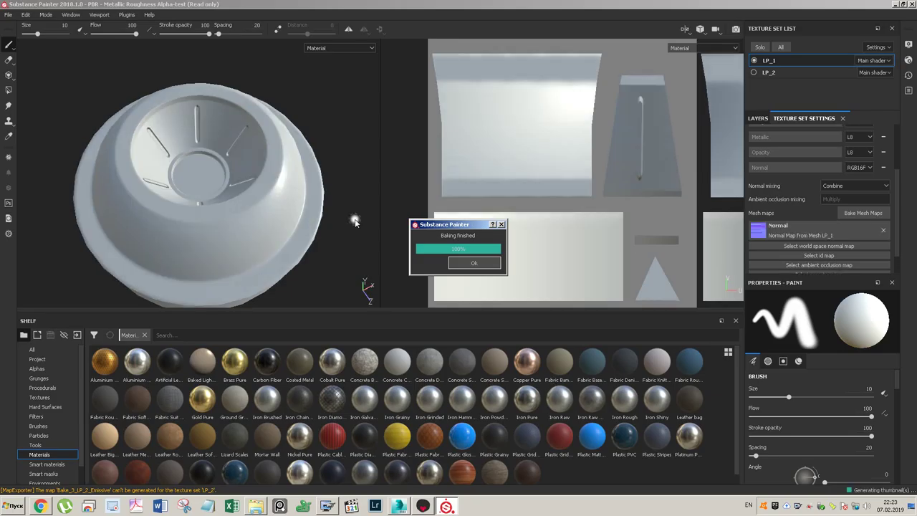
{"action": "key", "text": "Return"}
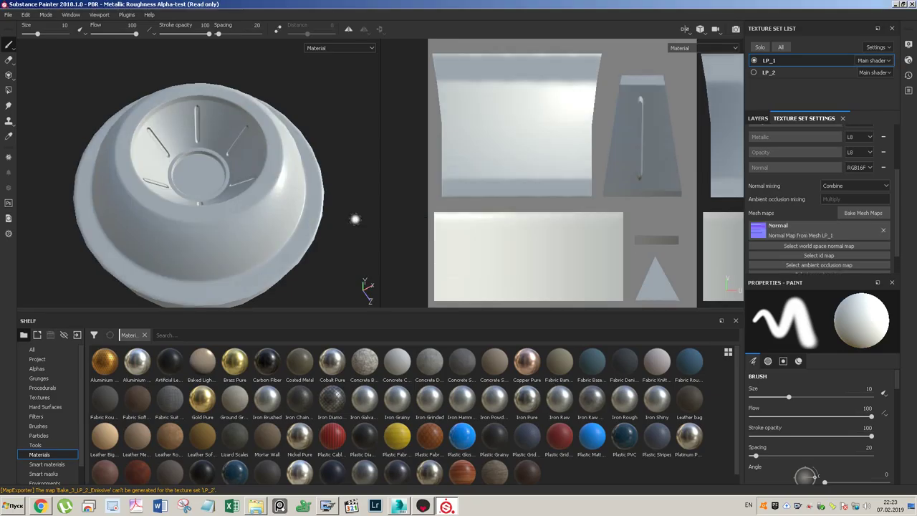
{"action": "mouse_move", "coordinate": [318, 224]}
{"action": "left_mouse_down", "text": "alt"}
{"action": "mouse_move", "coordinate": [315, 166]}
{"action": "mouse_move", "coordinate": [322, 212]}
{"action": "left_mouse_up", "text": "alt"}
- Start a texture export and exclude the LP_2 texture set so only LP_1 is exported
{"action": "left_click", "coordinate": [8, 14]}
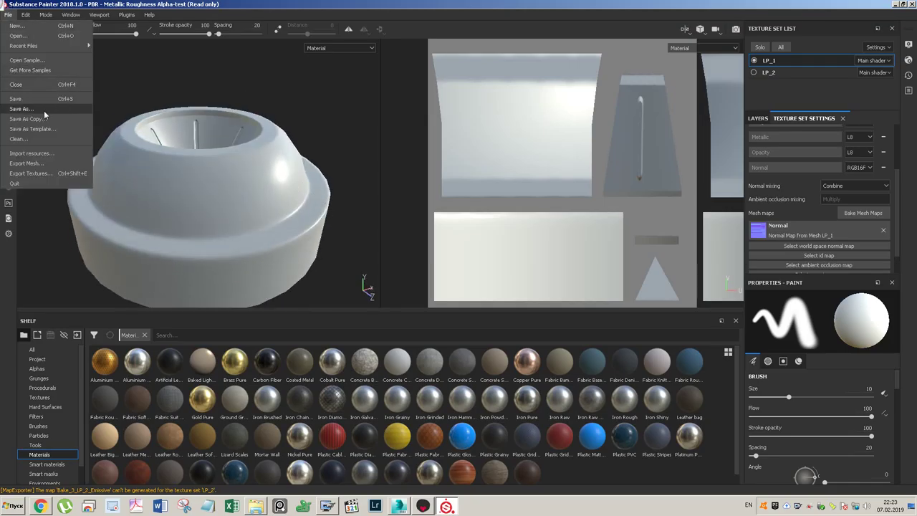
{"action": "left_click", "coordinate": [42, 173]}
{"action": "left_click", "coordinate": [255, 187]}
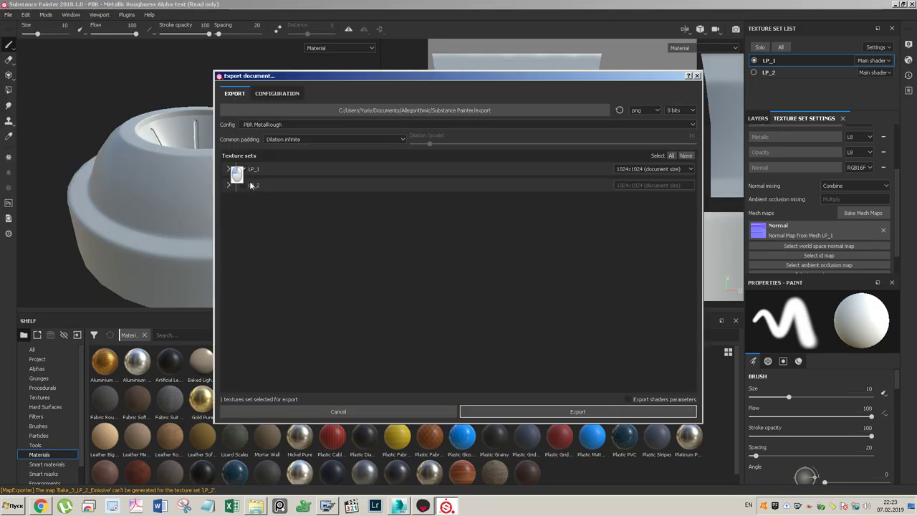
- Browse the export location to the LP_1 folder under D:/3D/Помощь/Дырки в цилинде/Normal
{"action": "left_click", "coordinate": [388, 111]}
{"action": "scroll", "coordinate": [294, 237], "scroll_direction": "down", "scroll_amount": 2}
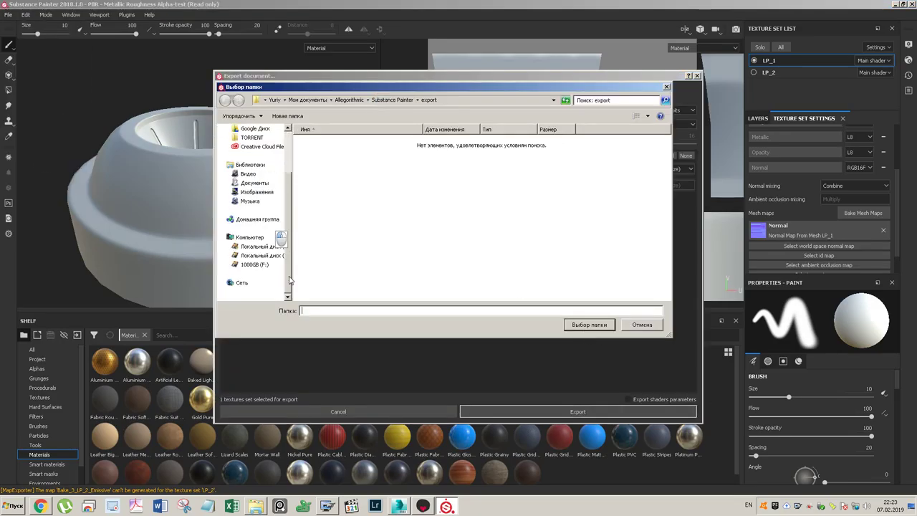
{"action": "left_click", "coordinate": [261, 254]}
{"action": "double_click", "coordinate": [328, 131]}
{"action": "left_click", "coordinate": [355, 252]}
{"action": "scroll", "coordinate": [344, 280], "scroll_direction": "down", "scroll_amount": 5}
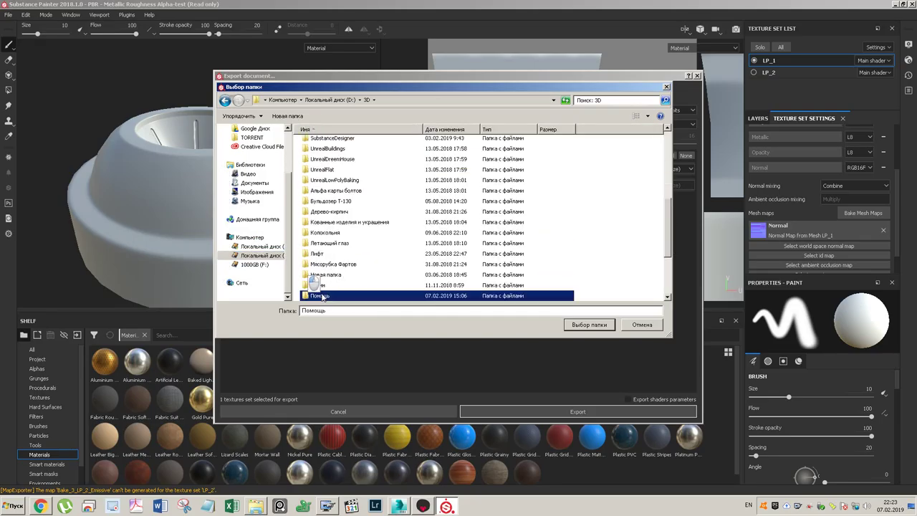
{"action": "double_click", "coordinate": [320, 295]}
{"action": "double_click", "coordinate": [315, 142]}
{"action": "double_click", "coordinate": [316, 143]}
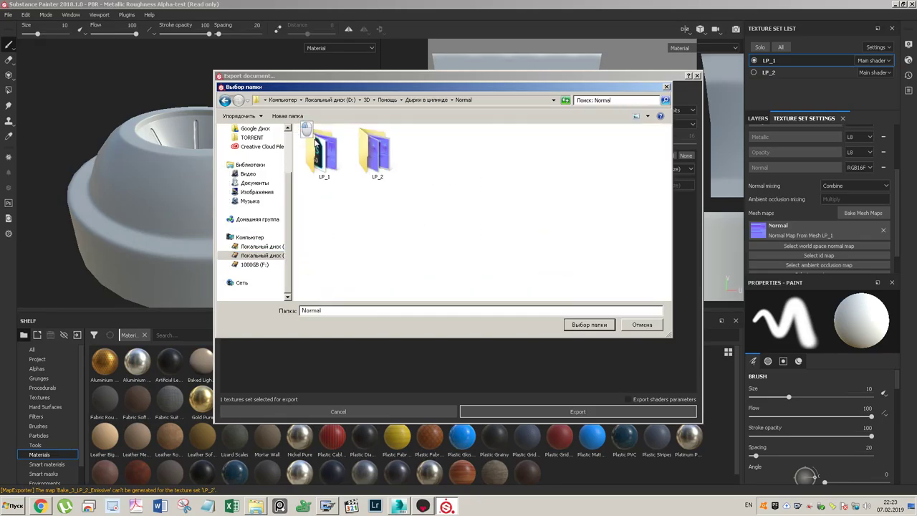
{"action": "double_click", "coordinate": [321, 149]}
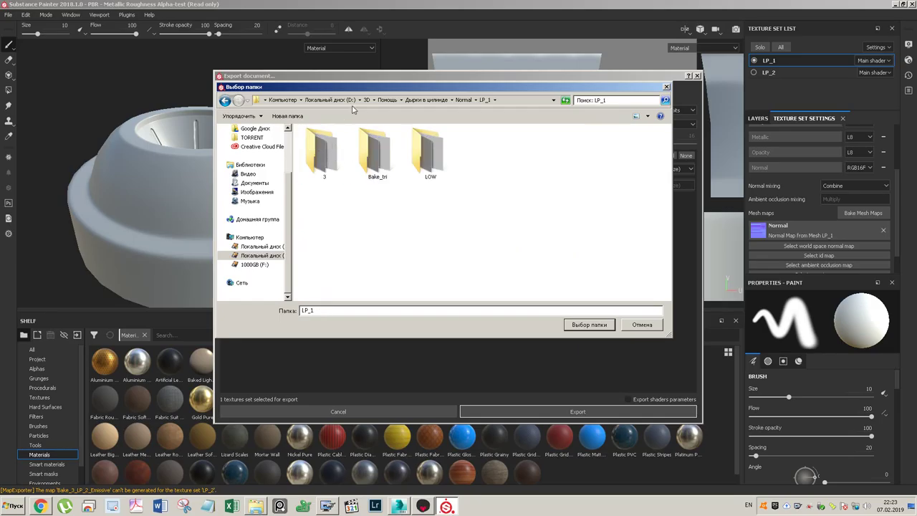
- Create a folder named 4 inside LP_1 and export the LP_1 textures into it
{"action": "left_click", "coordinate": [299, 116]}
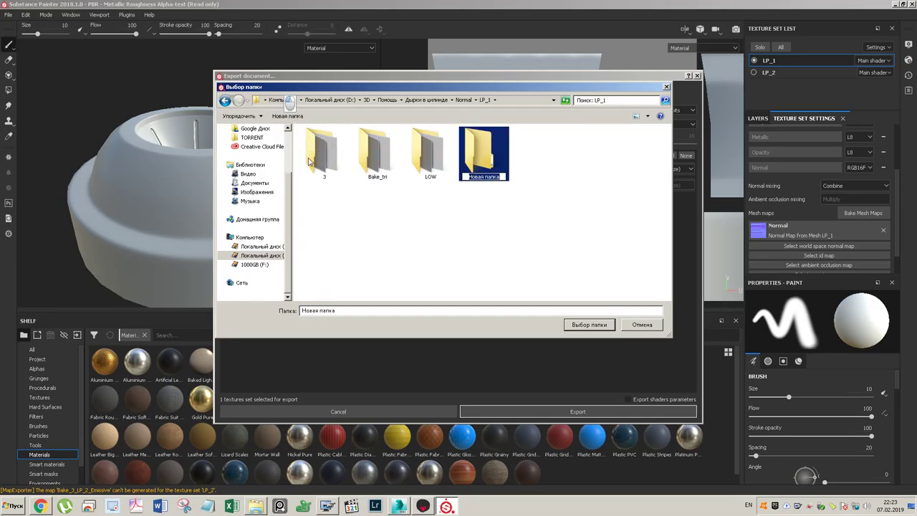
{"action": "type", "text": "4"}
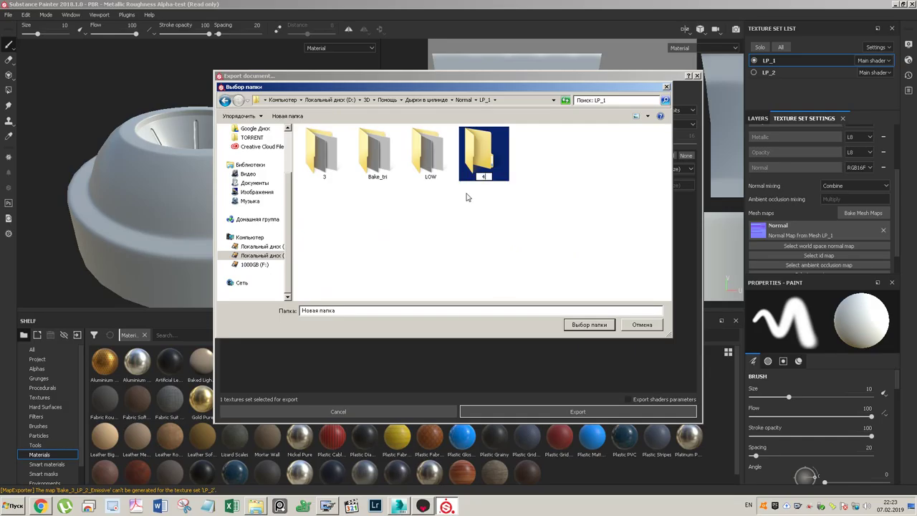
{"action": "key", "text": "Return"}
{"action": "double_click", "coordinate": [375, 154]}
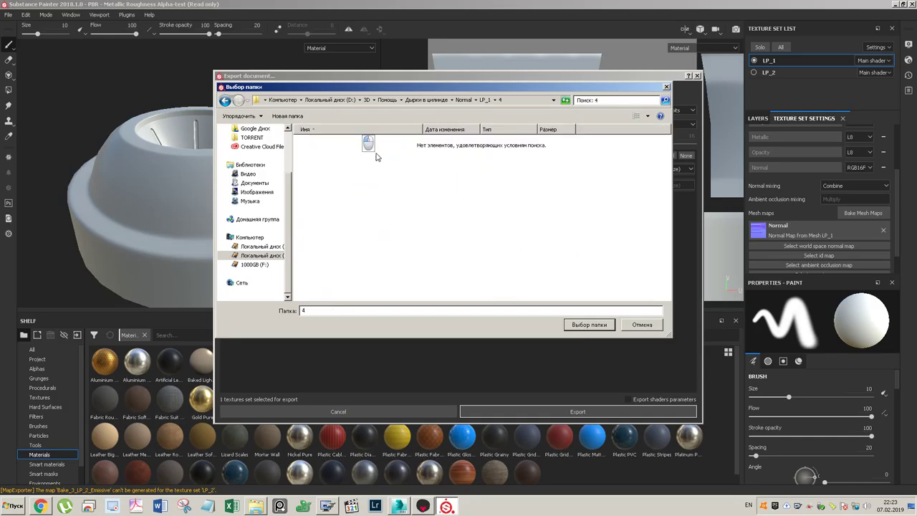
{"action": "left_click", "coordinate": [589, 324]}
{"action": "left_click", "coordinate": [538, 409]}
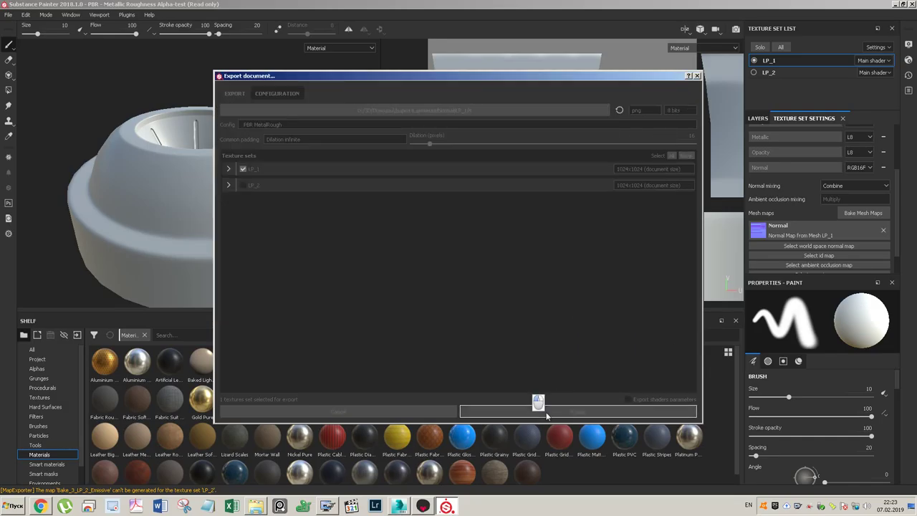
{"action": "left_click", "coordinate": [490, 257]}
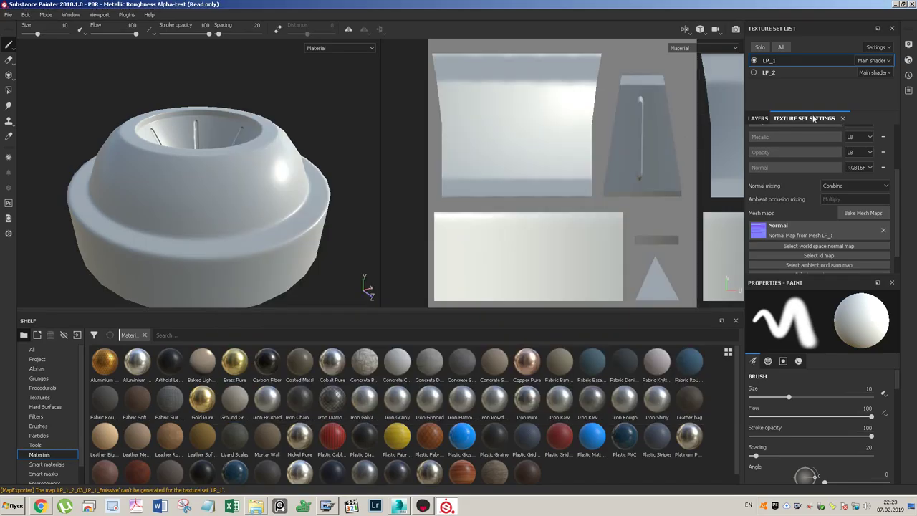
- Show and activate only the LP_2 texture set and open its mesh map baking settings
{"action": "left_click", "coordinate": [752, 72]}
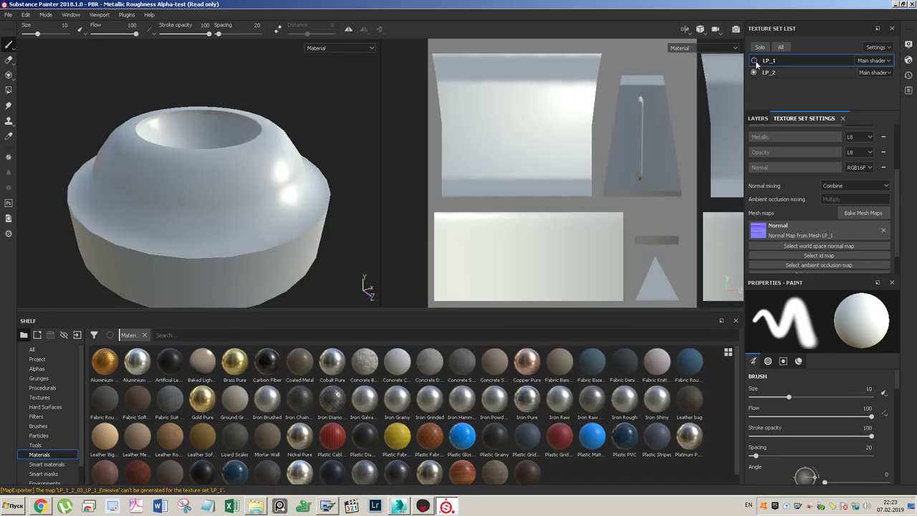
{"action": "left_click", "coordinate": [798, 72]}
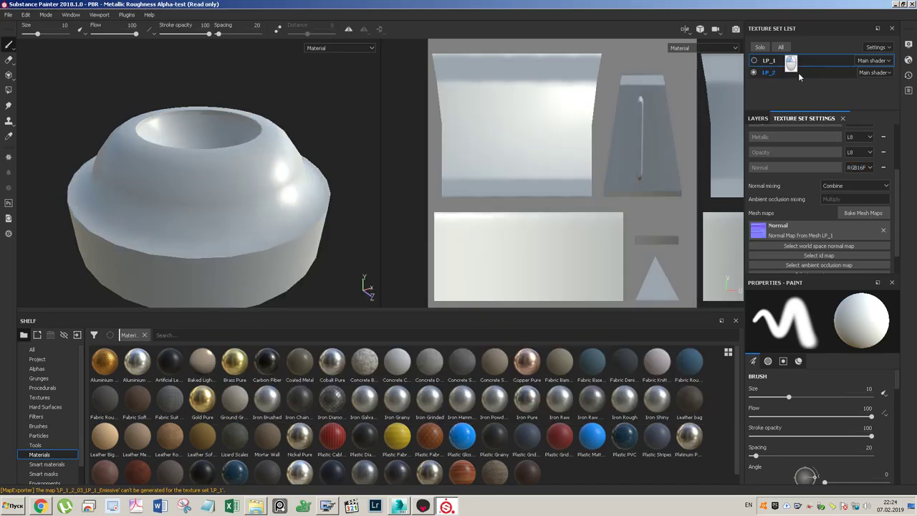
{"action": "left_click", "coordinate": [862, 213]}
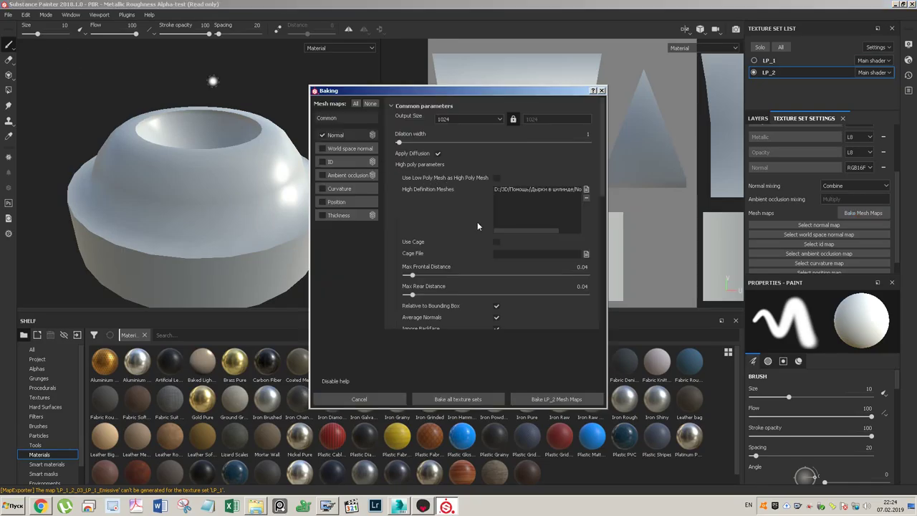
- Set the max rear distance to 0.08 and bake the LP_2 mesh maps
{"action": "left_click", "coordinate": [582, 285]}
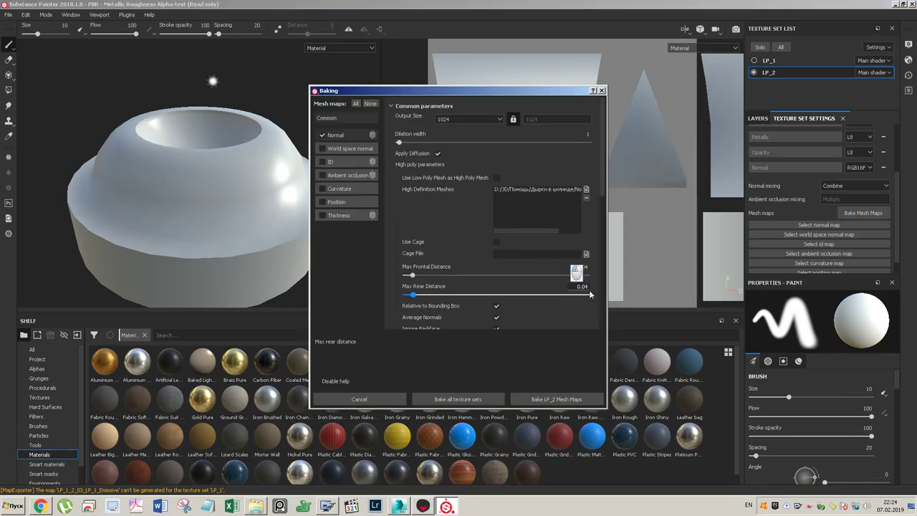
{"action": "key", "text": "BackSpace"}
{"action": "type", "text": "8"}
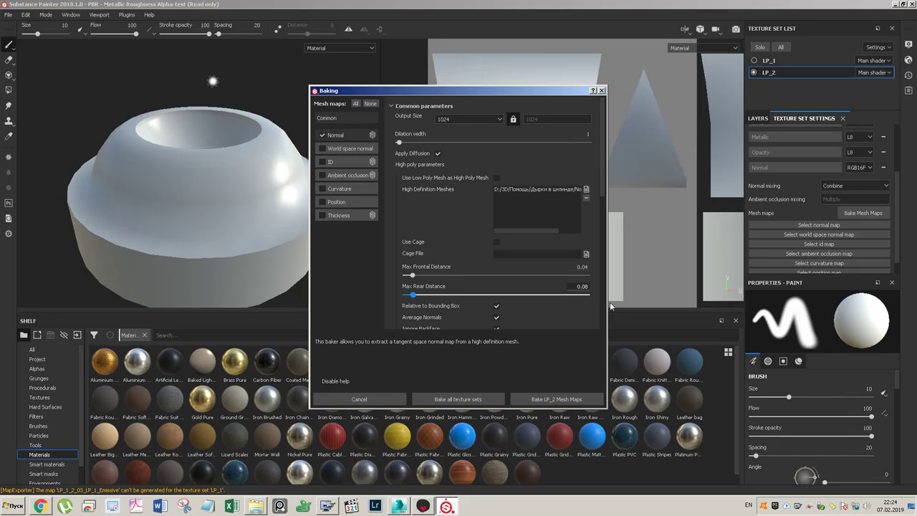
{"action": "left_click", "coordinate": [570, 395]}
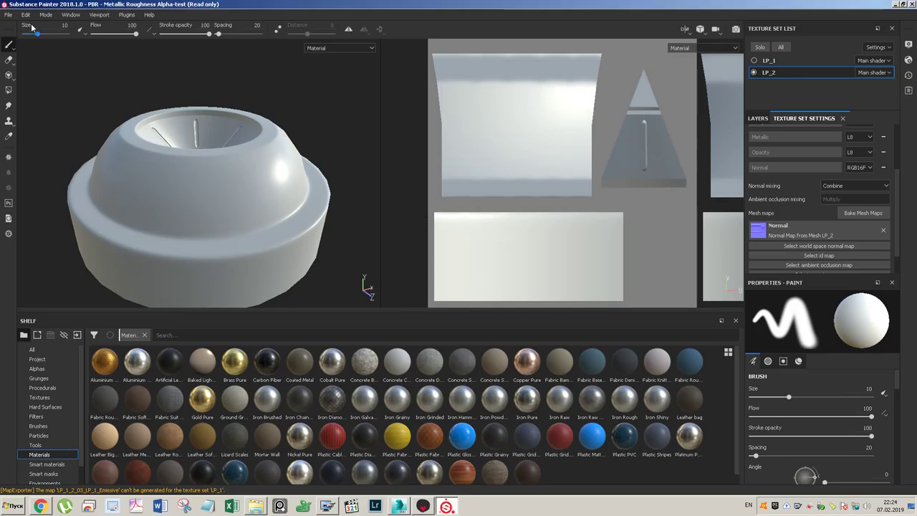
- Start a texture export that excludes LP_1 and includes only the LP_2 texture set
{"action": "left_click", "coordinate": [8, 14]}
{"action": "left_click", "coordinate": [44, 174]}
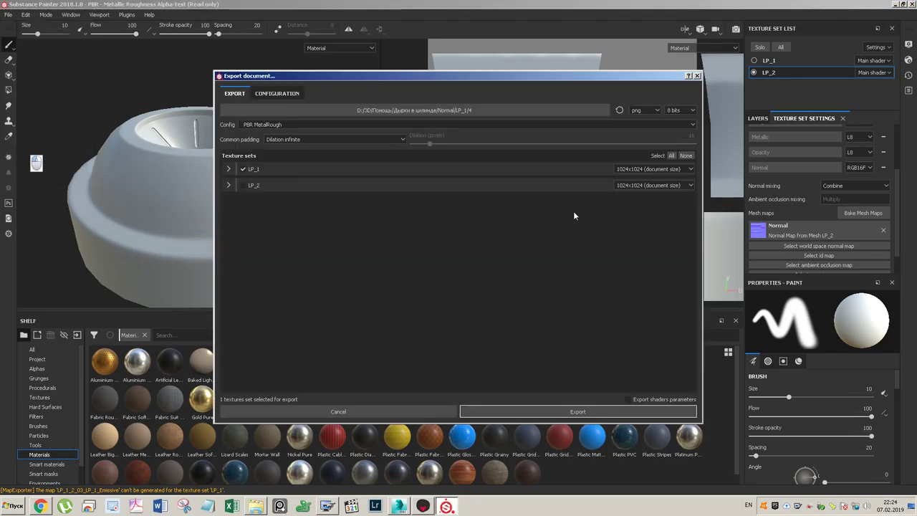
{"action": "left_click", "coordinate": [242, 169]}
- Create a folder named 4 inside Normal/LP_2 and export the LP_2 textures into it
{"action": "left_click", "coordinate": [375, 110]}
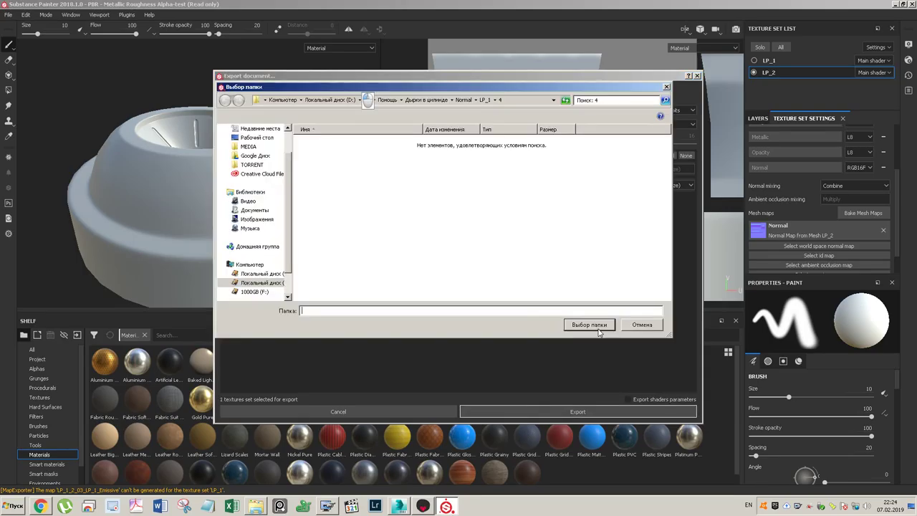
{"action": "left_click", "coordinate": [468, 101]}
{"action": "double_click", "coordinate": [374, 153]}
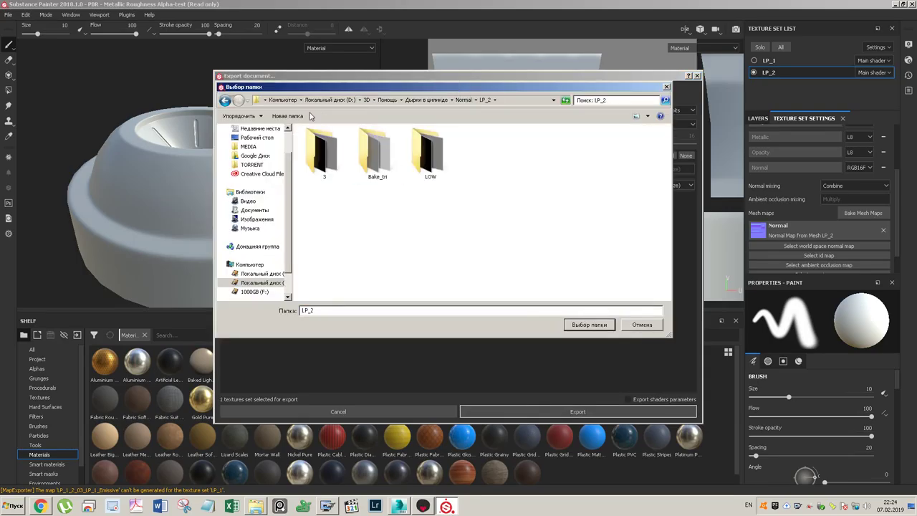
{"action": "left_click", "coordinate": [295, 116]}
{"action": "type", "text": "4"}
{"action": "key", "text": "Return"}
{"action": "double_click", "coordinate": [375, 153]}
{"action": "left_click", "coordinate": [587, 325]}
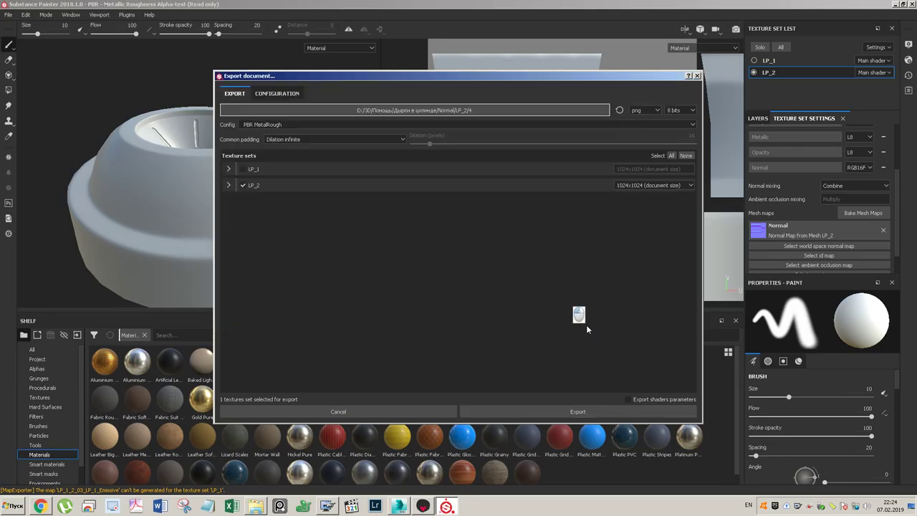
{"action": "left_click", "coordinate": [544, 412]}
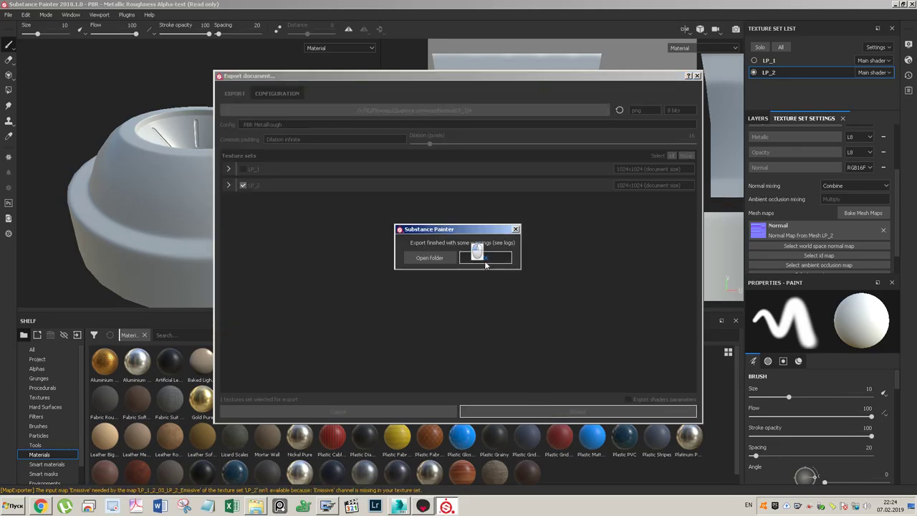
{"action": "left_click", "coordinate": [485, 258]}
- Switch to Marmoset Toolbag and load LP_1_2_03_LP_1_Normal.png from the Normal/LP_1/4 folder as the LP_1 material's normal map
{"action": "left_click", "coordinate": [422, 506]}
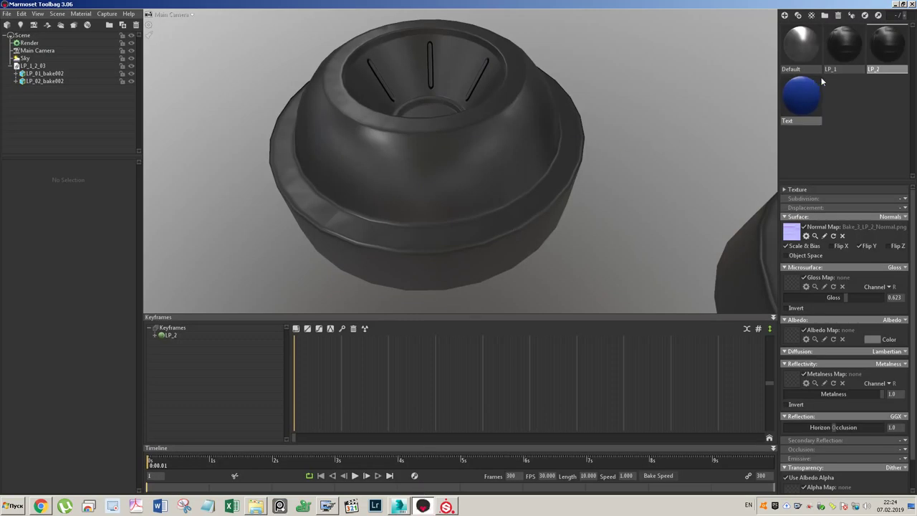
{"action": "left_click", "coordinate": [841, 44]}
{"action": "left_click", "coordinate": [790, 230]}
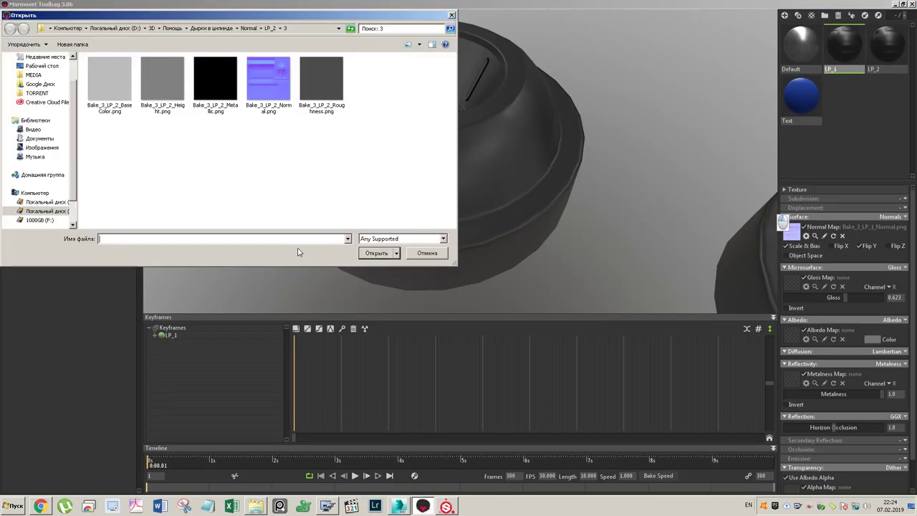
{"action": "left_click", "coordinate": [258, 69]}
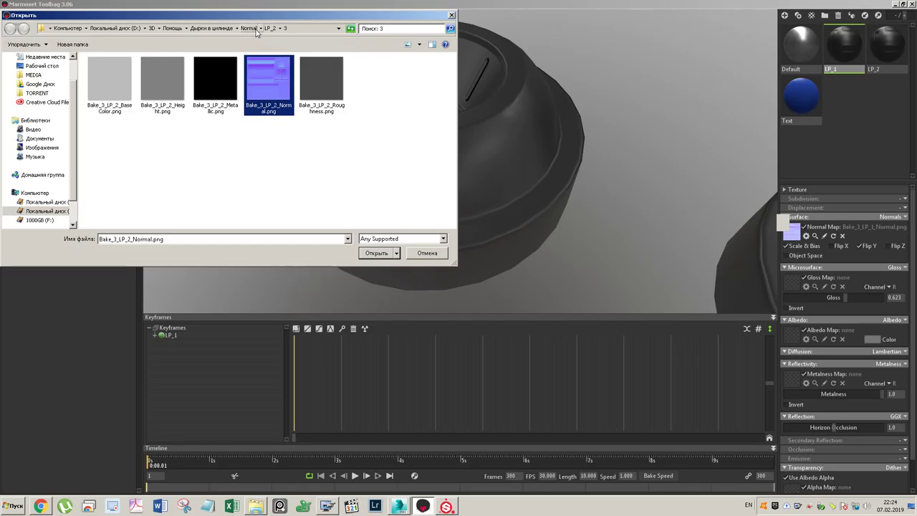
{"action": "left_click", "coordinate": [269, 28]}
{"action": "left_click", "coordinate": [248, 29]}
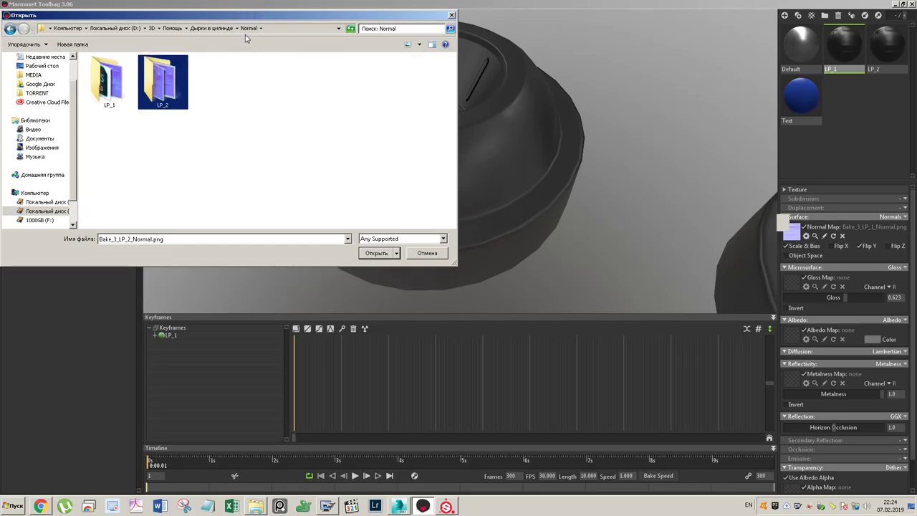
{"action": "double_click", "coordinate": [130, 76]}
{"action": "left_click", "coordinate": [161, 76]}
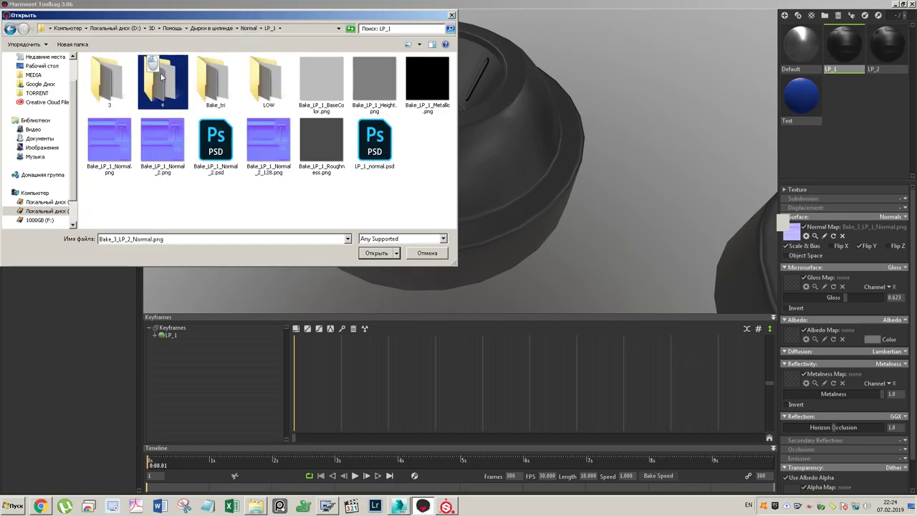
{"action": "double_click", "coordinate": [162, 77]}
{"action": "left_click", "coordinate": [276, 79]}
{"action": "left_click", "coordinate": [377, 253]}
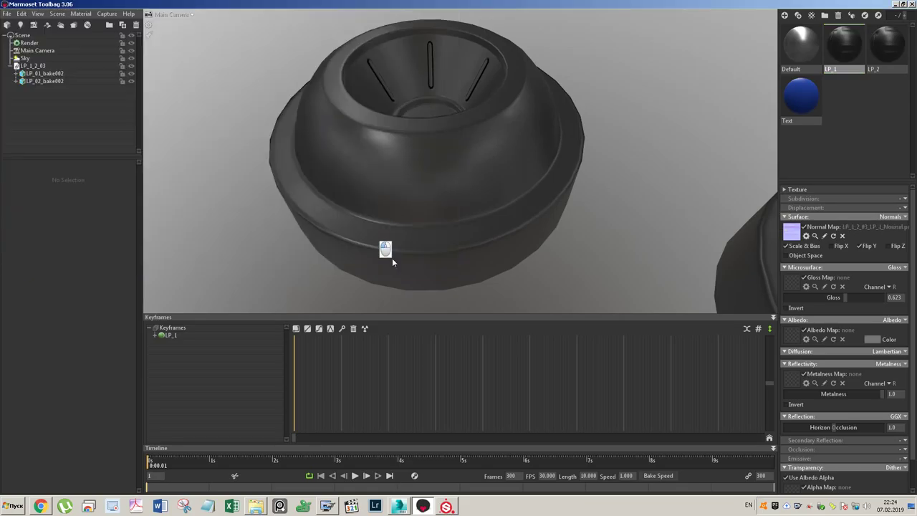
- Load LP_1_2_03_LP_2_Normal.png from the Normal/LP_2/4 folder as the LP_2 material's normal map and compare the shading of both meshes
{"action": "left_click", "coordinate": [887, 45]}
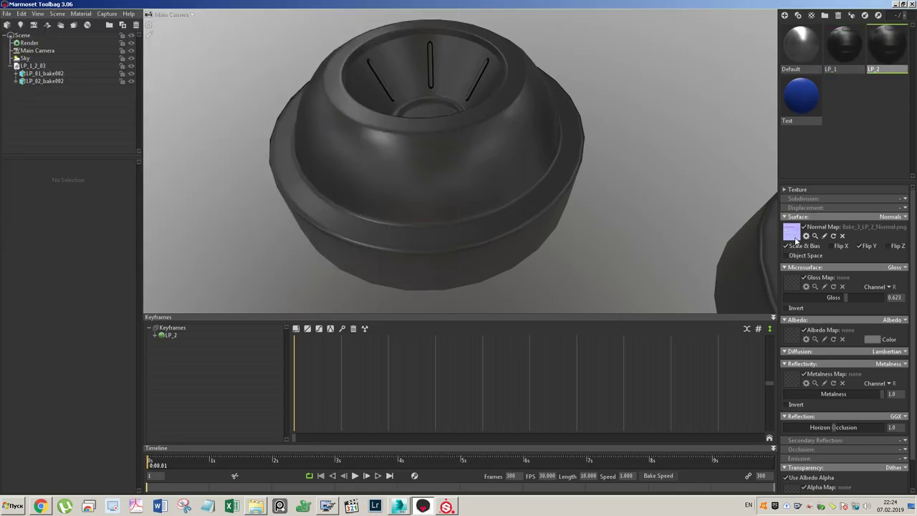
{"action": "left_click", "coordinate": [794, 232]}
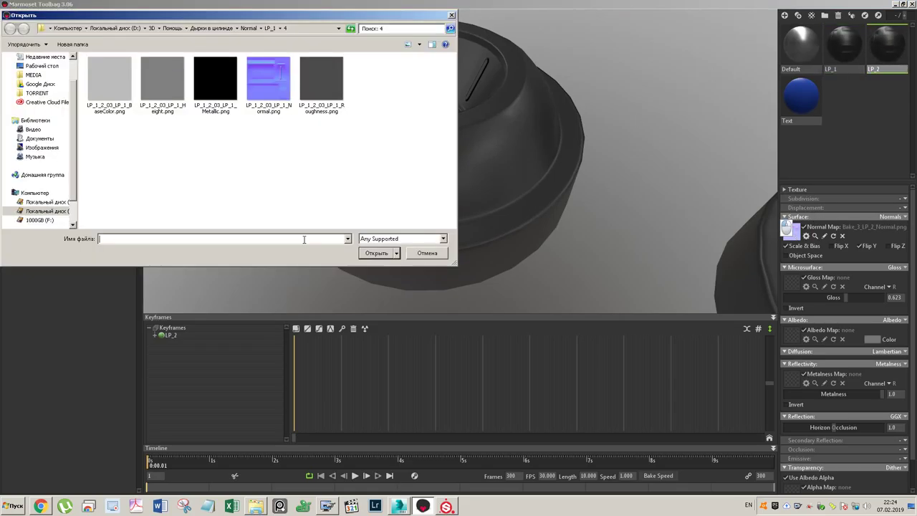
{"action": "left_click", "coordinate": [249, 29]}
{"action": "double_click", "coordinate": [159, 80]}
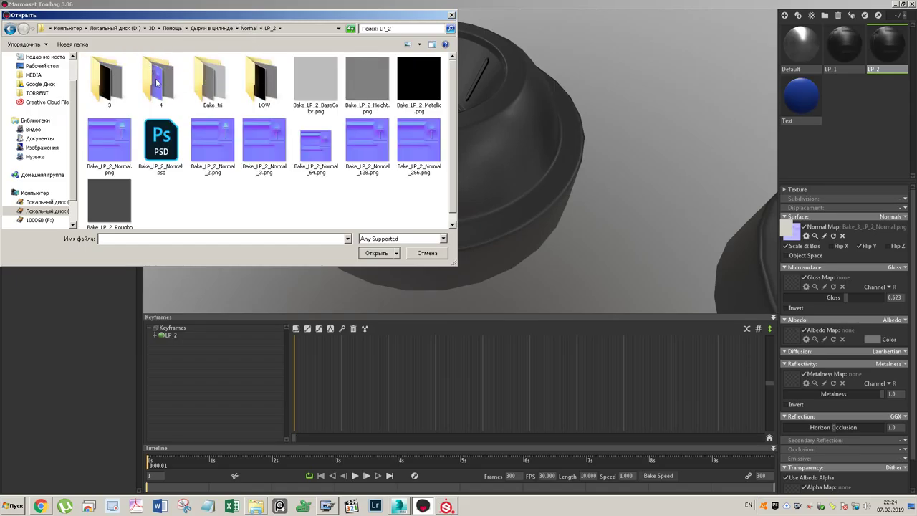
{"action": "double_click", "coordinate": [158, 83]}
{"action": "left_click", "coordinate": [281, 85]}
{"action": "left_click", "coordinate": [372, 252]}
{"action": "left_click_drag", "start_coordinate": [354, 241], "coordinate": [481, 127], "text": "alt"}
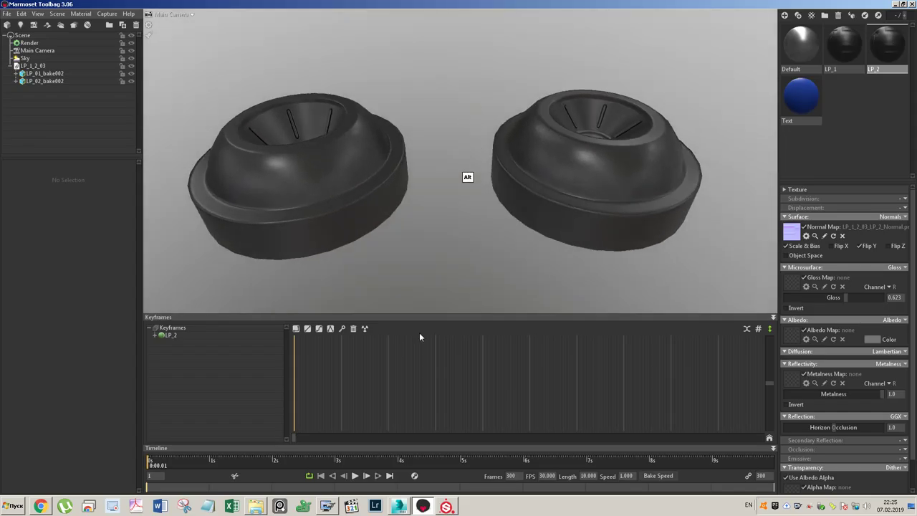
{"action": "key", "text": "Tab"}
{"action": "mouse_move", "coordinate": [305, 280]}
{"action": "left_mouse_down", "text": "alt"}
{"action": "mouse_move", "coordinate": [323, 265]}
{"action": "mouse_move", "coordinate": [308, 279]}
{"action": "left_mouse_up", "text": "alt"}
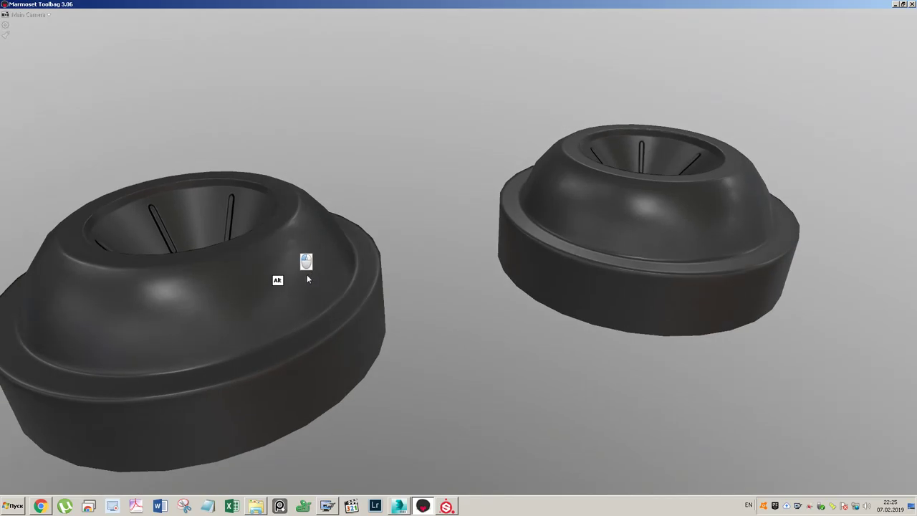
{"action": "key", "text": "Tab"}
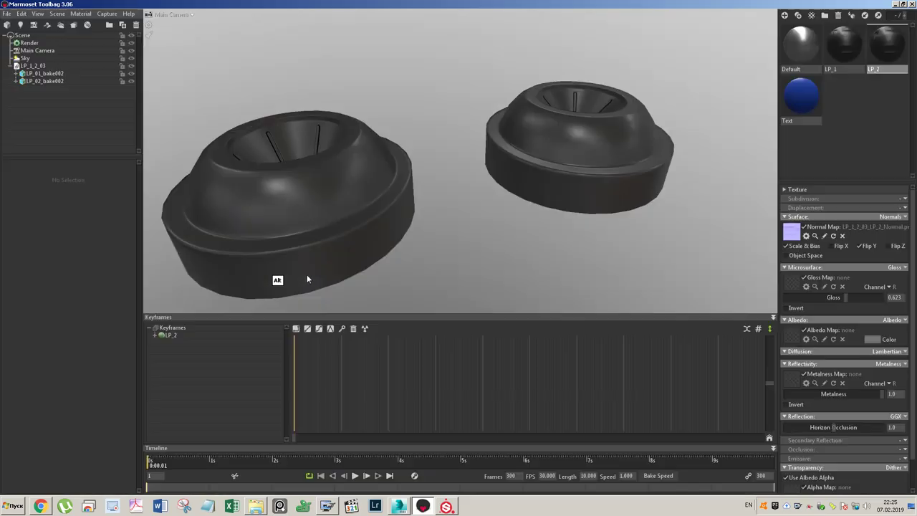
- Switch to 3ds Max, select LP_01_bake002 and frame it to examine its triangulated topology
{"action": "left_click", "coordinate": [398, 506]}
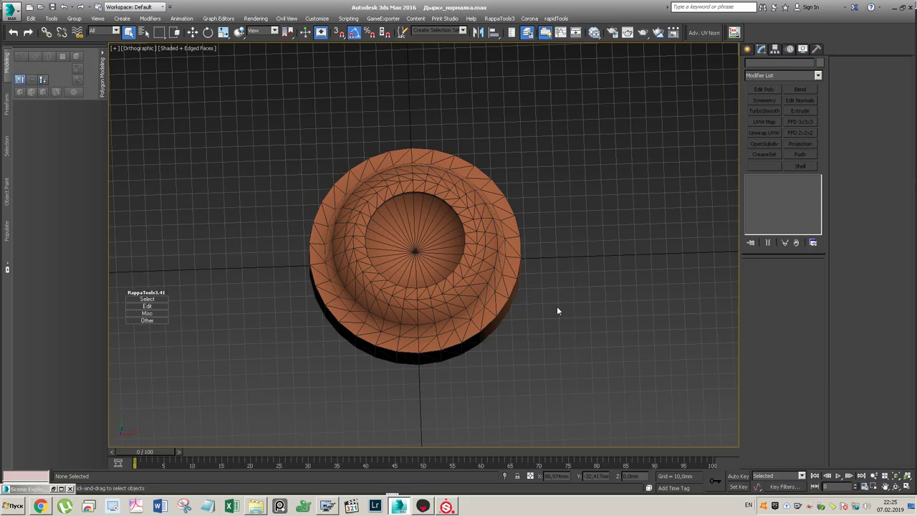
{"action": "left_click", "coordinate": [447, 289]}
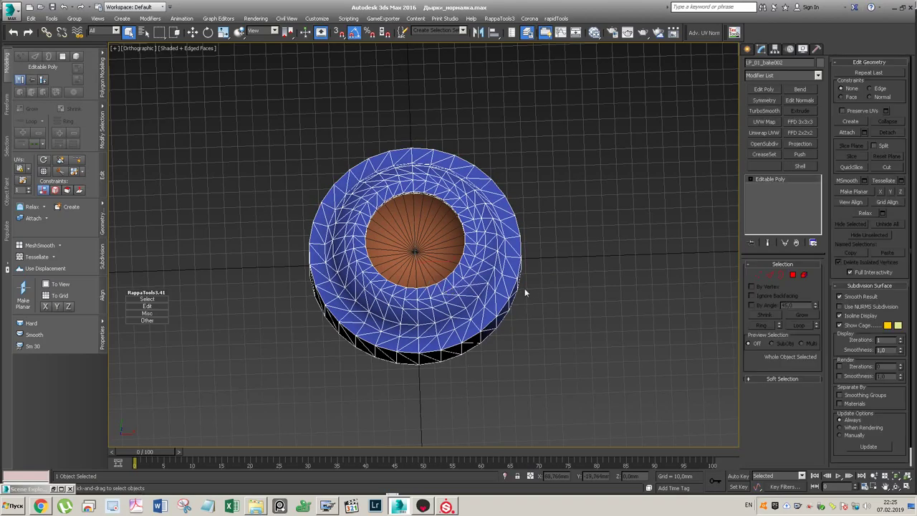
{"action": "key", "text": "z"}
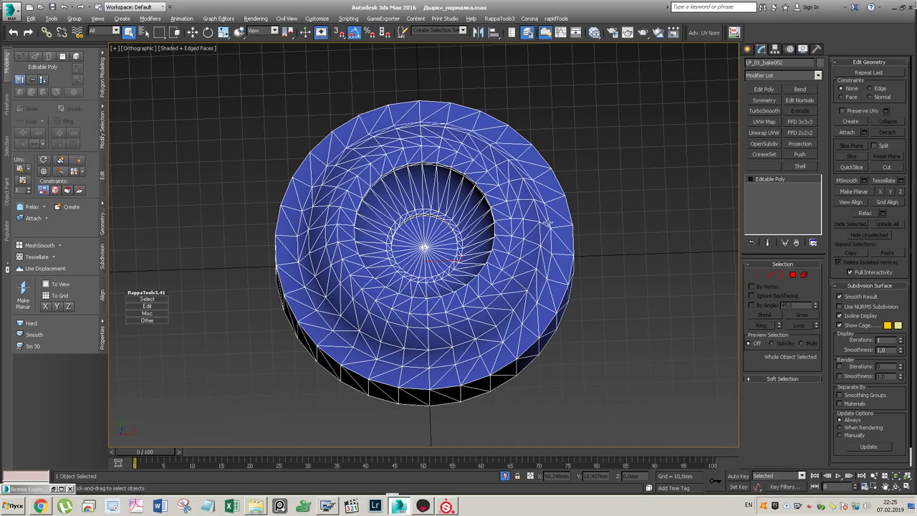
- Examine LP_01_bake002's triangulated topology in the Top view, temporarily adding an Unwrap UVW modifier to check its seams
{"action": "key", "text": "t"}
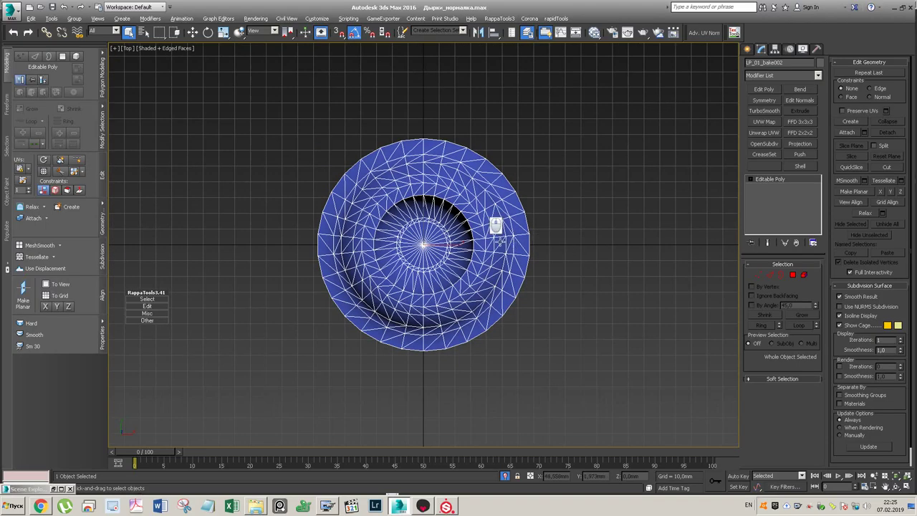
{"action": "scroll", "coordinate": [494, 229], "scroll_direction": "up", "scroll_amount": 5}
{"action": "scroll", "coordinate": [576, 282], "scroll_direction": "down", "scroll_amount": 6}
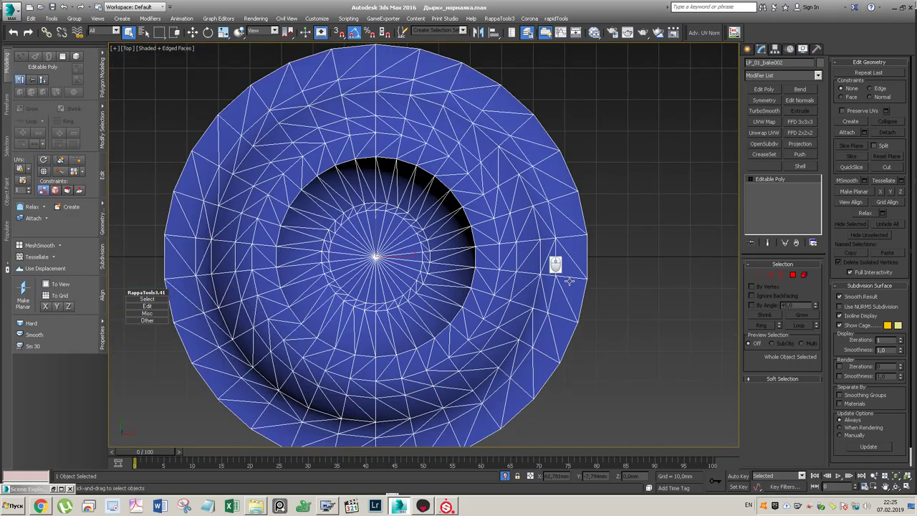
{"action": "left_click", "coordinate": [772, 137]}
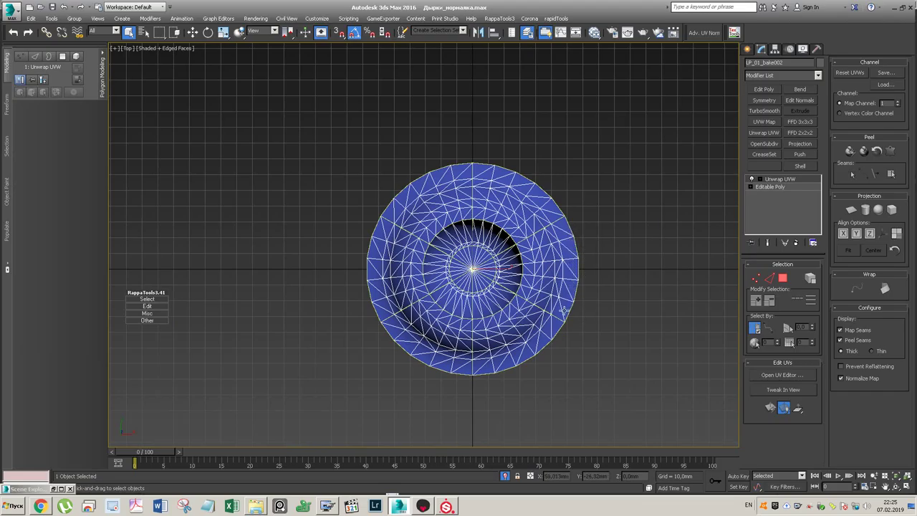
{"action": "left_click", "coordinate": [795, 243]}
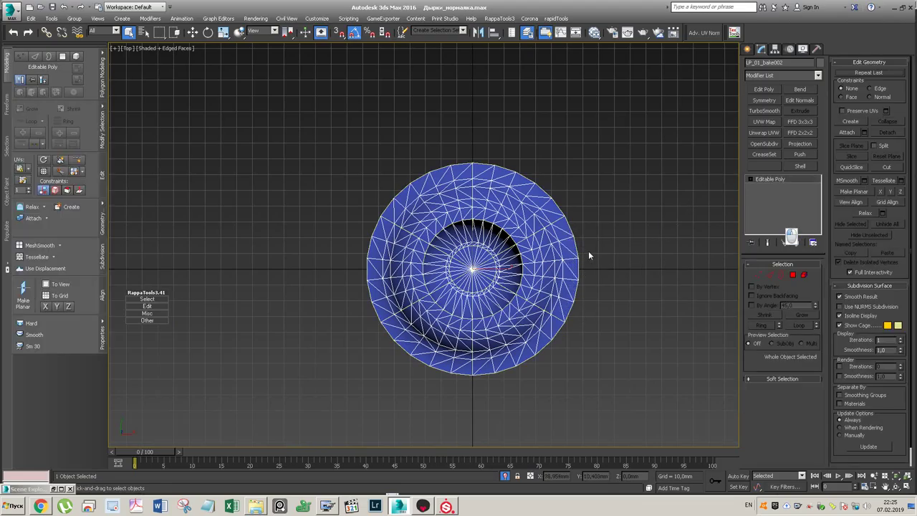
{"action": "scroll", "coordinate": [573, 250], "scroll_direction": "up", "scroll_amount": 5}
{"action": "scroll", "coordinate": [574, 248], "scroll_direction": "down", "scroll_amount": 2}
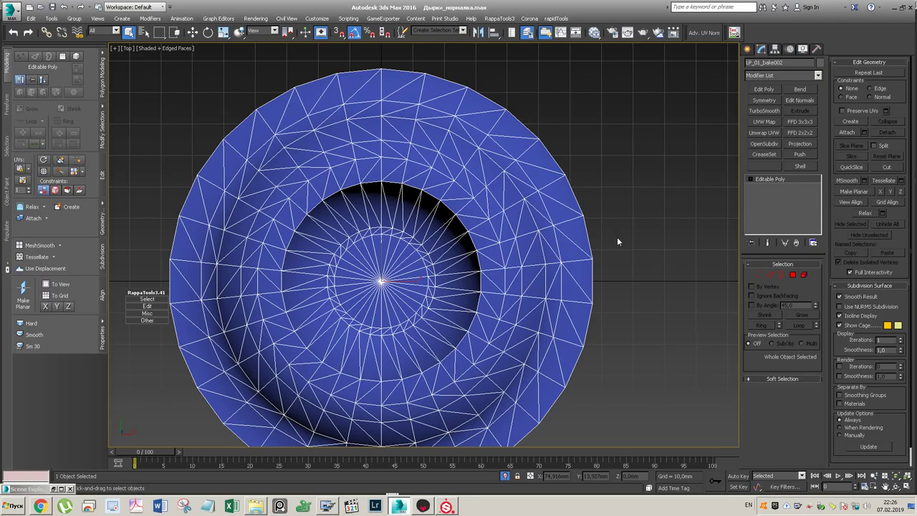
- Remove the diagonal triangulation edges of LP_01_bake002 in Edge mode, restoring their selection first if it is lost
{"action": "key", "text": "2"}
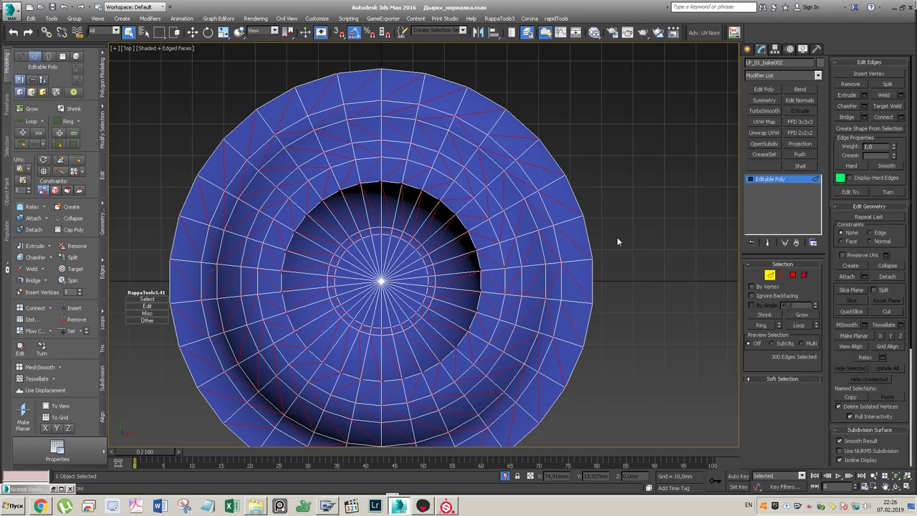
{"action": "left_click", "coordinate": [617, 237]}
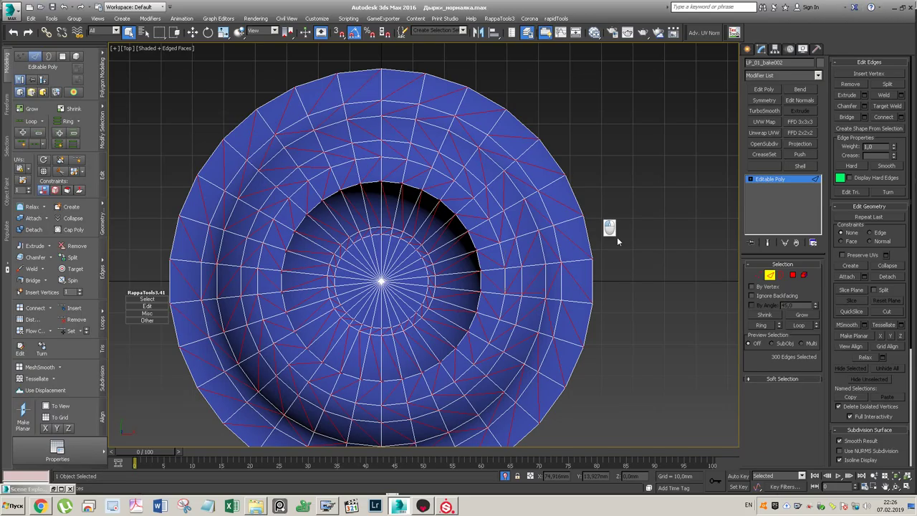
{"action": "double_click", "coordinate": [568, 219]}
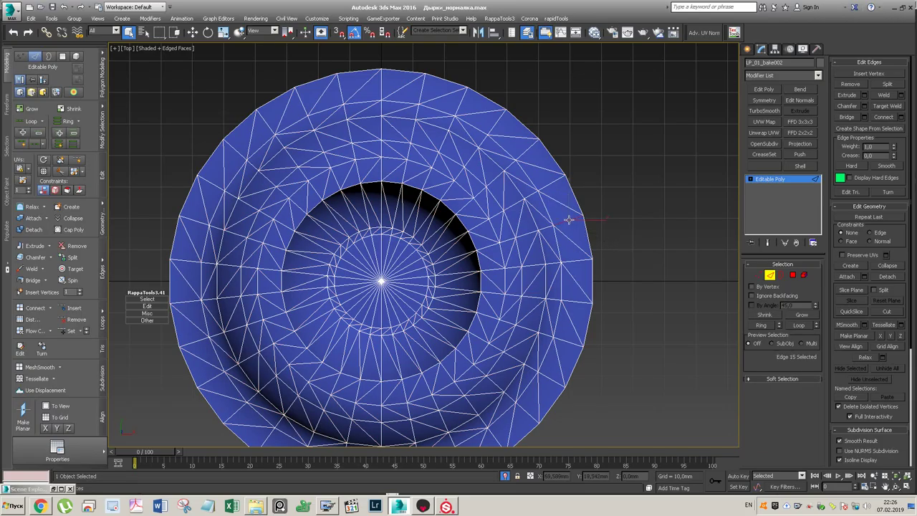
{"action": "key", "text": "ctrl+z"}
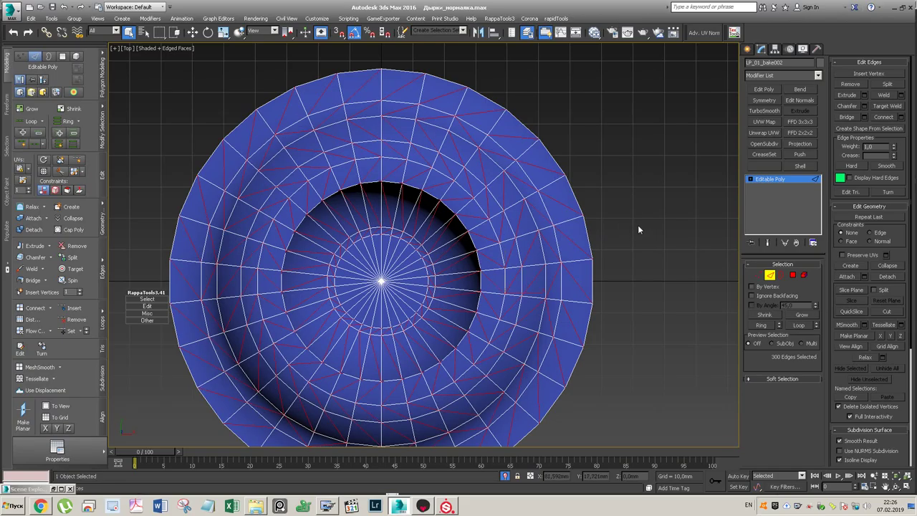
{"action": "key", "text": "ctrl+BackSpace"}
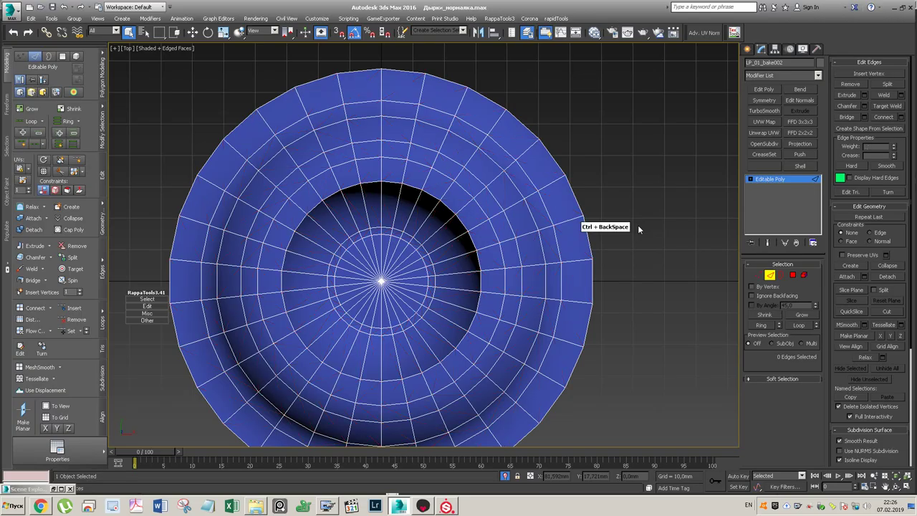
- Select two neighbouring radial edge loops on LP_01_bake002 and set the geometry constraint to Edge in a perspective view
{"action": "double_click", "coordinate": [581, 261]}
{"action": "double_click", "coordinate": [566, 223], "text": "ctrl"}
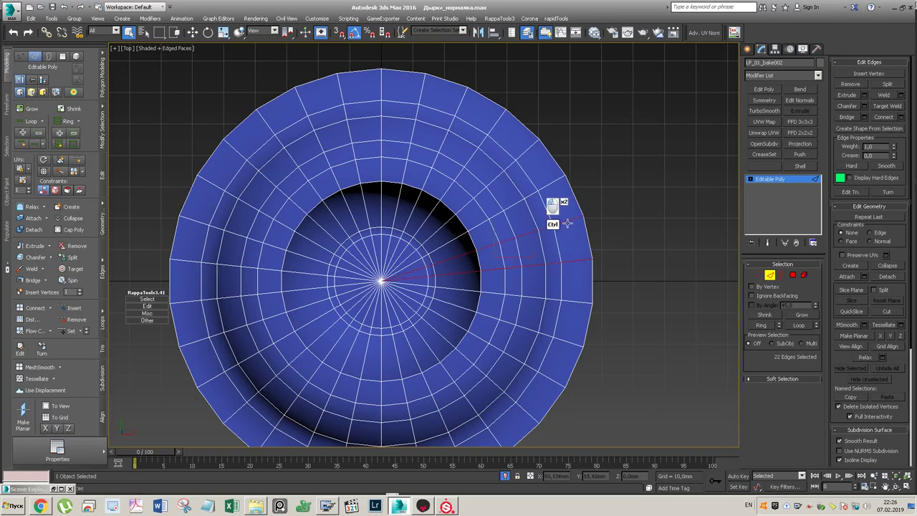
{"action": "key", "text": "s"}
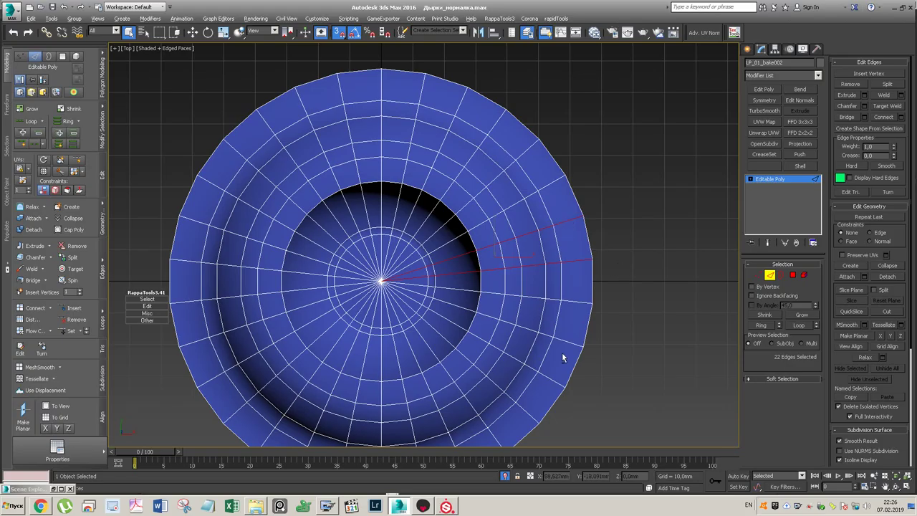
{"action": "key", "text": "p"}
{"action": "middle_click_drag", "start_coordinate": [586, 279], "coordinate": [536, 223], "text": "alt"}
{"action": "scroll", "coordinate": [536, 222], "scroll_direction": "down", "scroll_amount": 4}
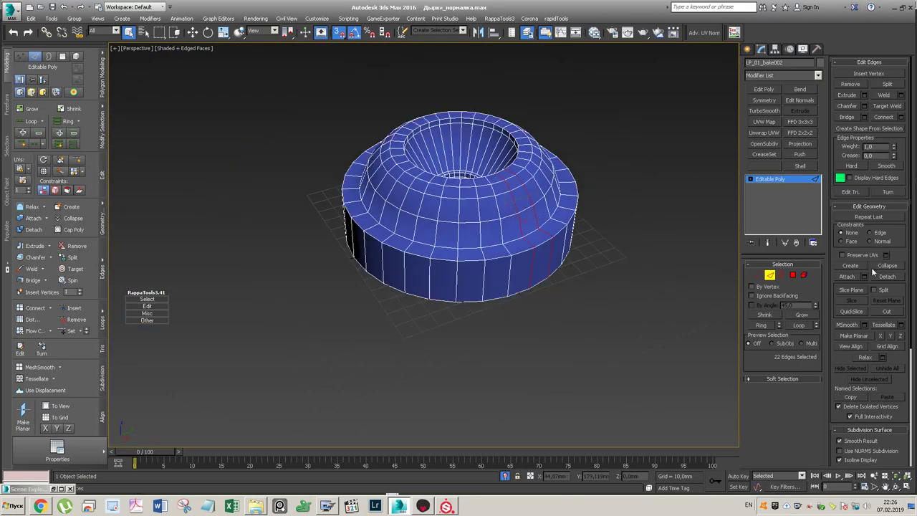
{"action": "left_click", "coordinate": [870, 233]}
- Try to scale the two selected radial edge loops together, down to 2% along the Y axis
{"action": "key", "text": "w"}
{"action": "left_click_drag", "start_coordinate": [501, 203], "coordinate": [504, 209]}
{"action": "key", "text": "ctrl+z"}
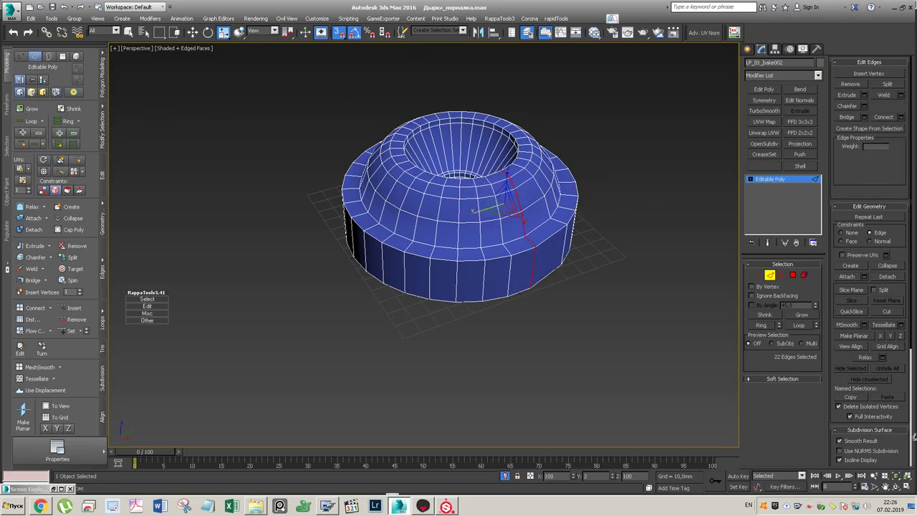
- Deselect the radial edges that meet at the centre pole inside the hole, keeping the rest of both loops selected
{"action": "middle_click_drag", "start_coordinate": [580, 238], "coordinate": [550, 269], "text": "alt"}
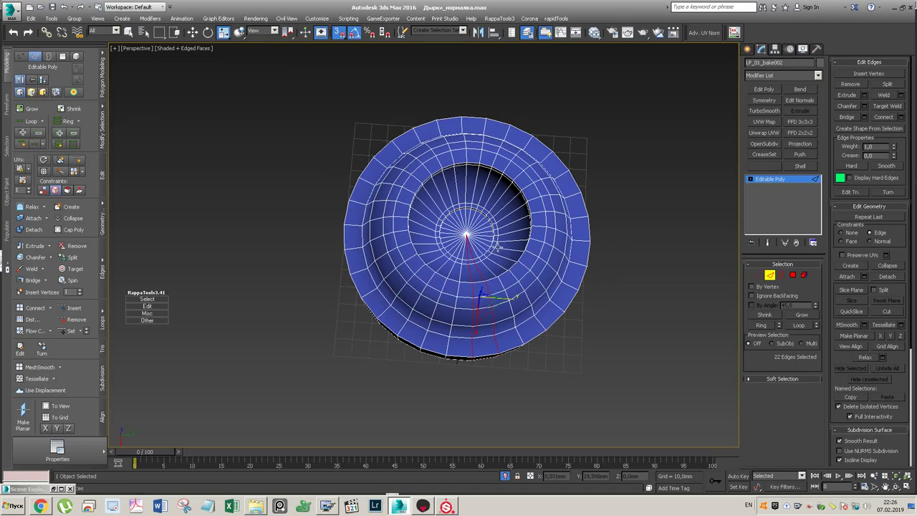
{"action": "left_click", "coordinate": [466, 235], "text": "alt"}
{"action": "left_click", "coordinate": [467, 235], "text": "alt"}
- Try to squeeze the two remaining radial loops together by scaling, with different pivot and snap settings
{"action": "left_click_drag", "start_coordinate": [496, 312], "coordinate": [466, 303]}
{"action": "left_click_drag", "start_coordinate": [523, 322], "coordinate": [502, 323]}
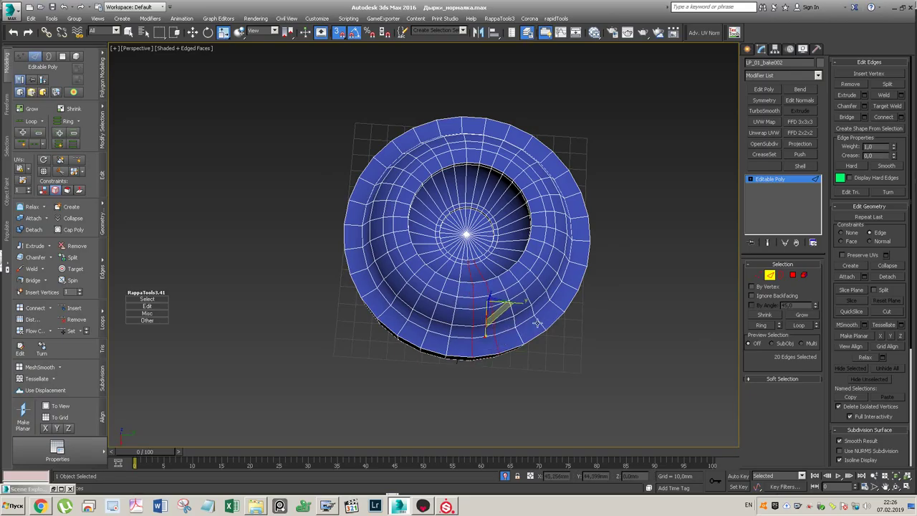
{"action": "left_click_drag", "start_coordinate": [287, 31], "coordinate": [288, 65]}
{"action": "mouse_move", "coordinate": [514, 319]}
{"action": "left_mouse_down"}
{"action": "mouse_move", "coordinate": [494, 309]}
{"action": "mouse_move", "coordinate": [504, 306]}
{"action": "left_mouse_up"}
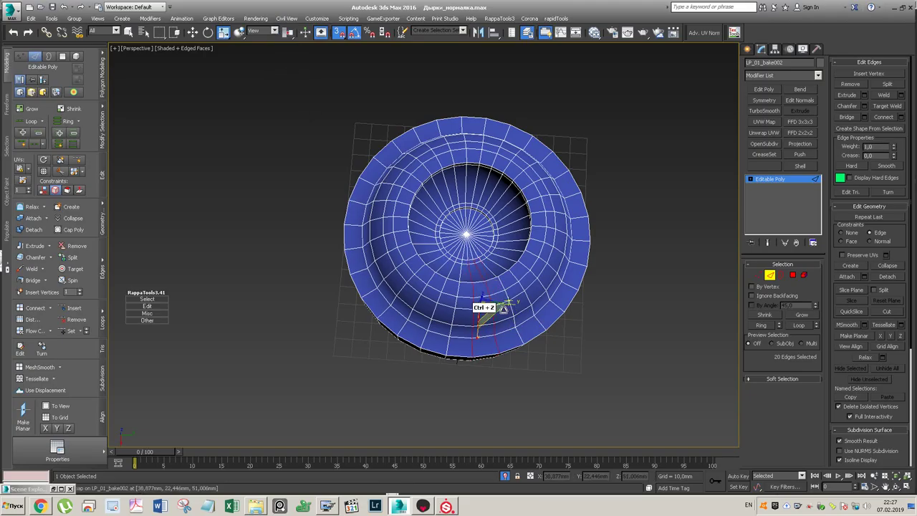
{"action": "middle_click_drag", "start_coordinate": [572, 325], "coordinate": [548, 306], "text": "alt"}
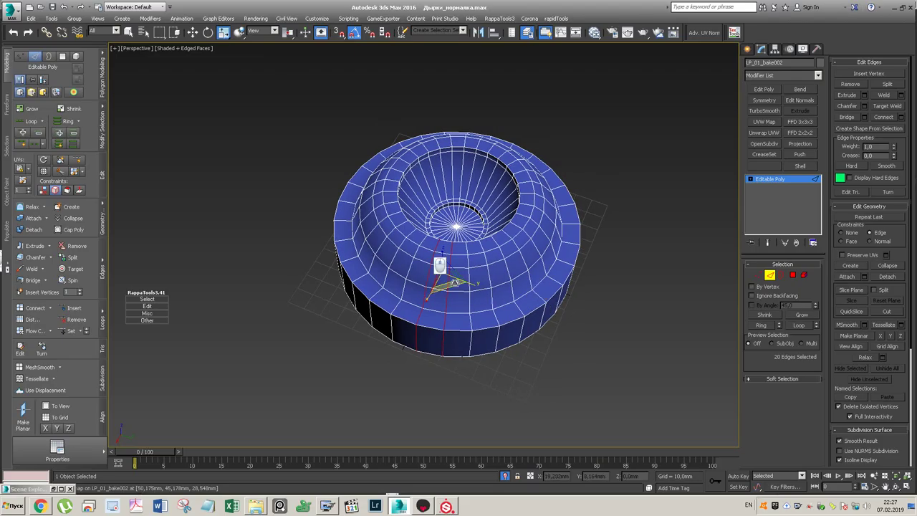
{"action": "key", "text": "z"}
{"action": "left_click_drag", "start_coordinate": [418, 270], "coordinate": [402, 256]}
{"action": "right_click", "coordinate": [402, 260]}
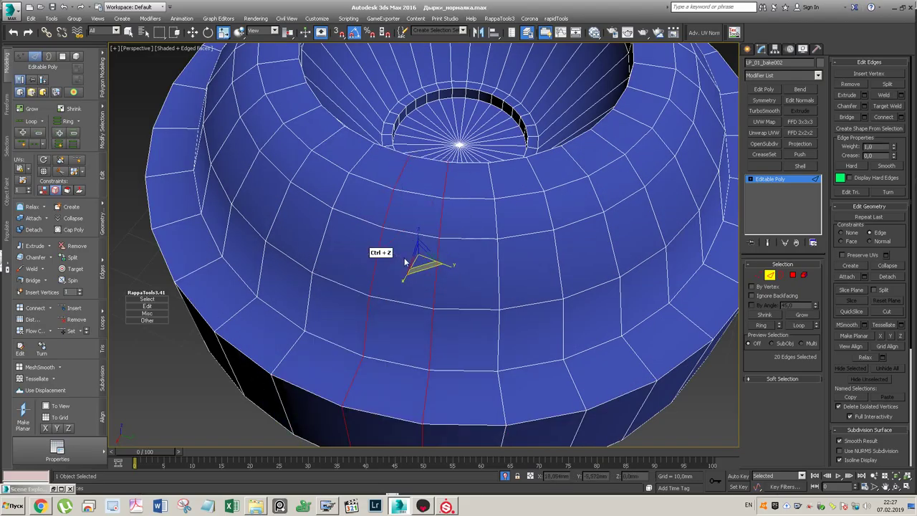
{"action": "scroll", "coordinate": [491, 260], "scroll_direction": "down", "scroll_amount": 4}
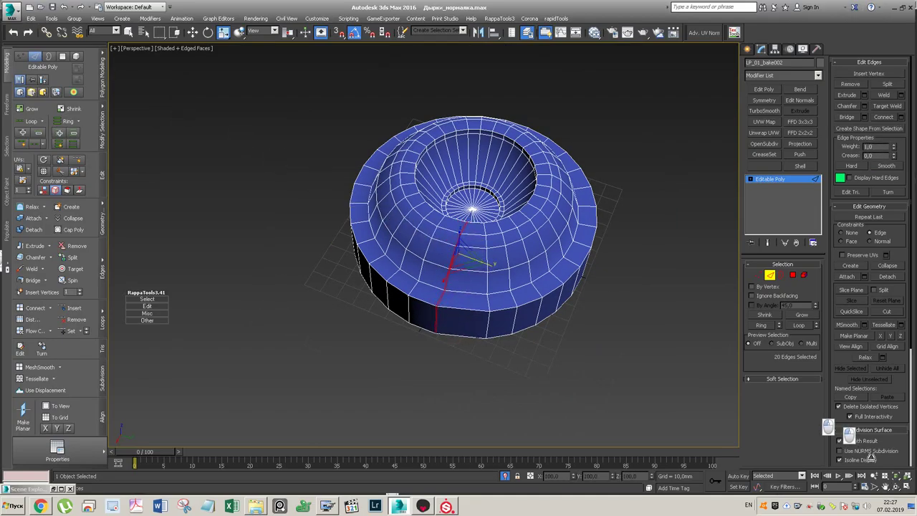
- Try the Local and Gimbal reference coordinate systems for scaling the loops, and restore the View system
{"action": "middle_click_drag", "start_coordinate": [545, 251], "coordinate": [525, 249], "text": "alt"}
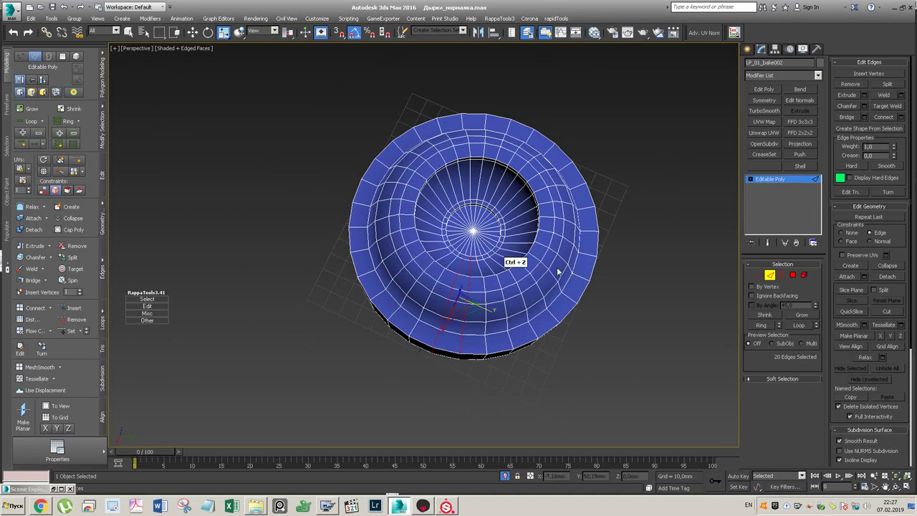
{"action": "left_click", "coordinate": [271, 32]}
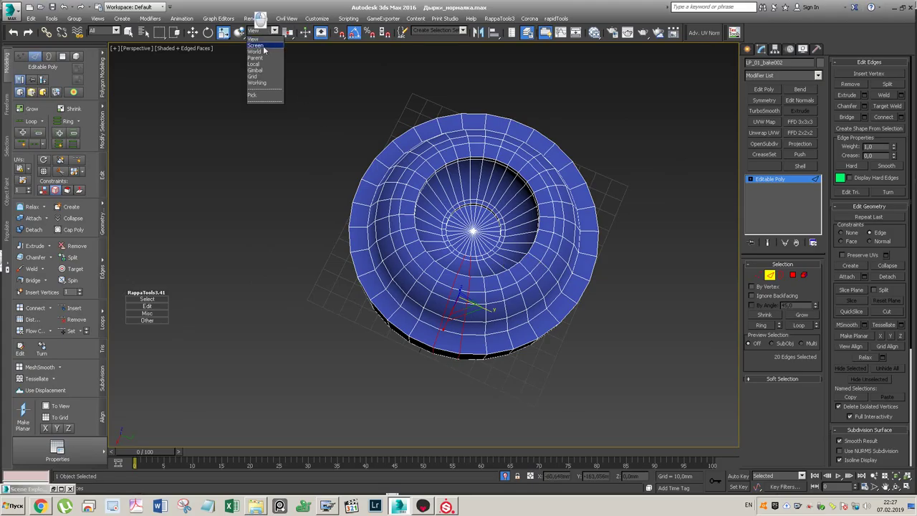
{"action": "left_click", "coordinate": [261, 63]}
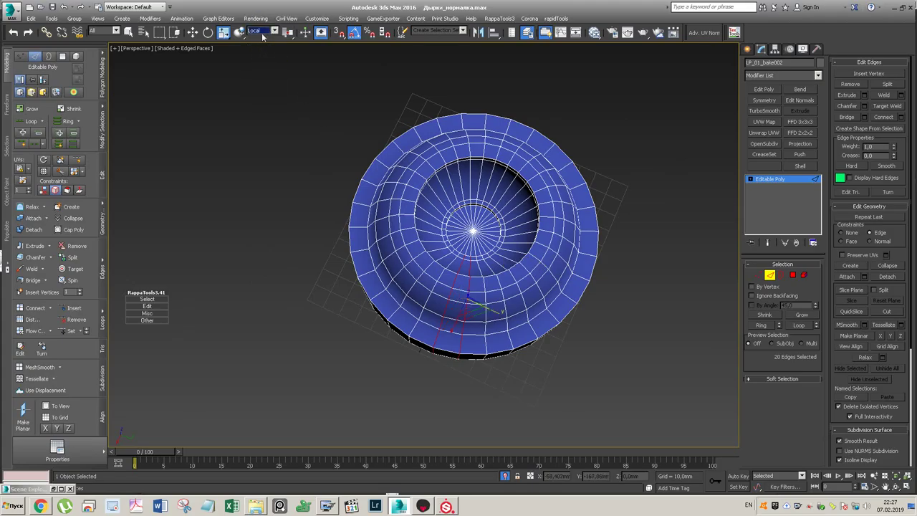
{"action": "left_click", "coordinate": [262, 32]}
{"action": "left_click", "coordinate": [264, 69]}
{"action": "left_click", "coordinate": [267, 31]}
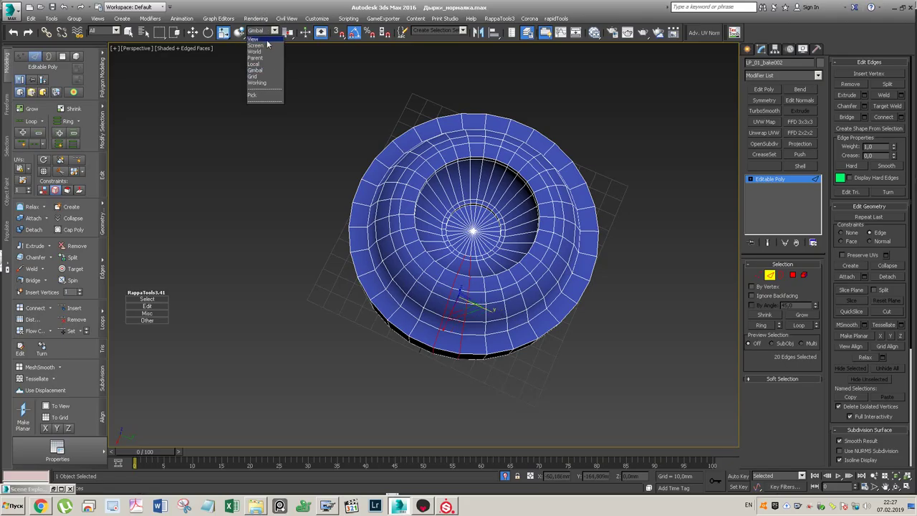
{"action": "left_click", "coordinate": [267, 40]}
- Bring the two selected radial edge loops together with the Adjust Loops control of Loop Tools
{"action": "mouse_move", "coordinate": [550, 278]}
{"action": "middle_mouse_down", "text": "alt"}
{"action": "mouse_move", "coordinate": [568, 274]}
{"action": "mouse_move", "coordinate": [502, 256]}
{"action": "mouse_move", "coordinate": [433, 268]}
{"action": "mouse_move", "coordinate": [403, 259]}
{"action": "mouse_move", "coordinate": [438, 266]}
{"action": "mouse_move", "coordinate": [535, 255]}
{"action": "mouse_move", "coordinate": [561, 264]}
{"action": "middle_mouse_up", "text": "alt"}
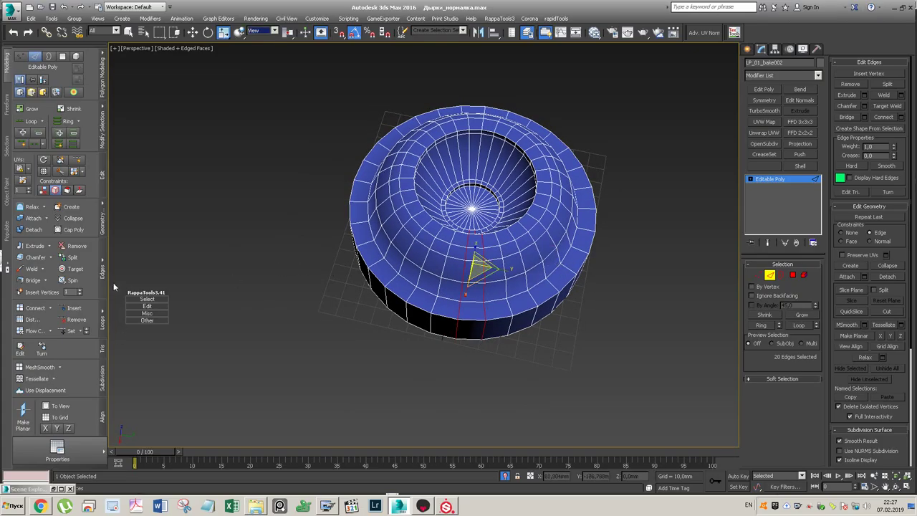
{"action": "left_click", "coordinate": [104, 313]}
{"action": "left_click", "coordinate": [179, 315]}
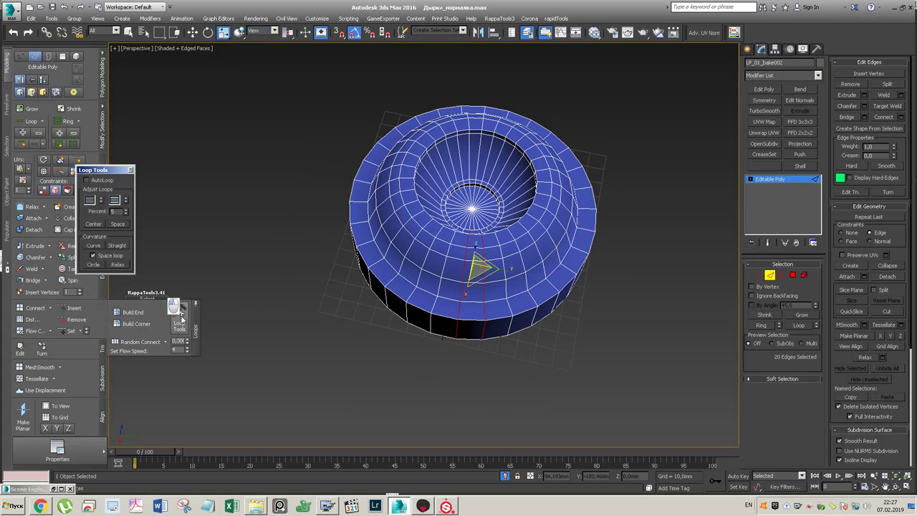
{"action": "left_click_drag", "start_coordinate": [101, 201], "coordinate": [88, 92]}
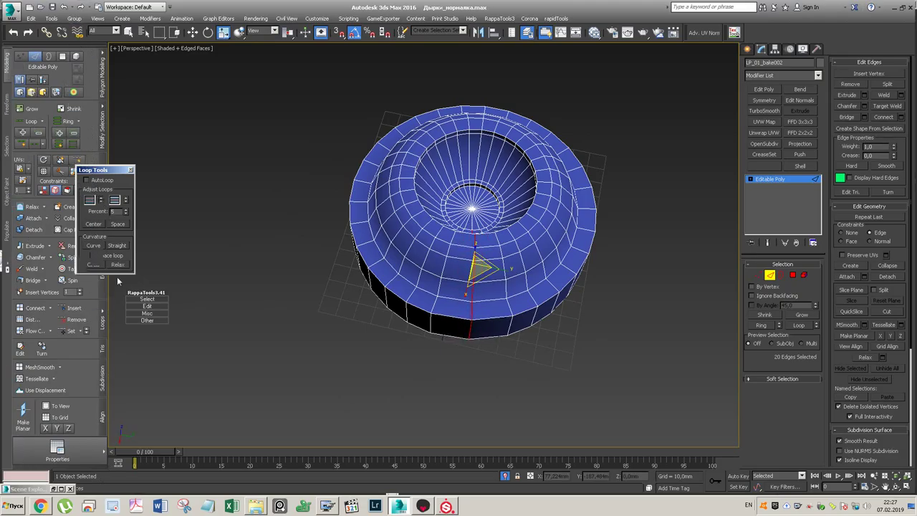
- Select the next pair of radial edge loops without their centre edges and bring them together using Adjust Loops
{"action": "double_click", "coordinate": [443, 271], "text": "ctrl"}
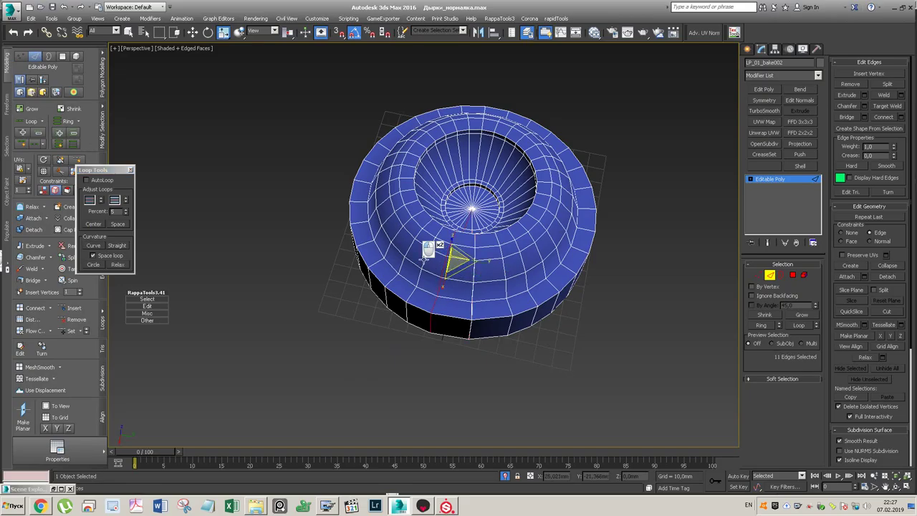
{"action": "double_click", "coordinate": [478, 200], "text": "alt"}
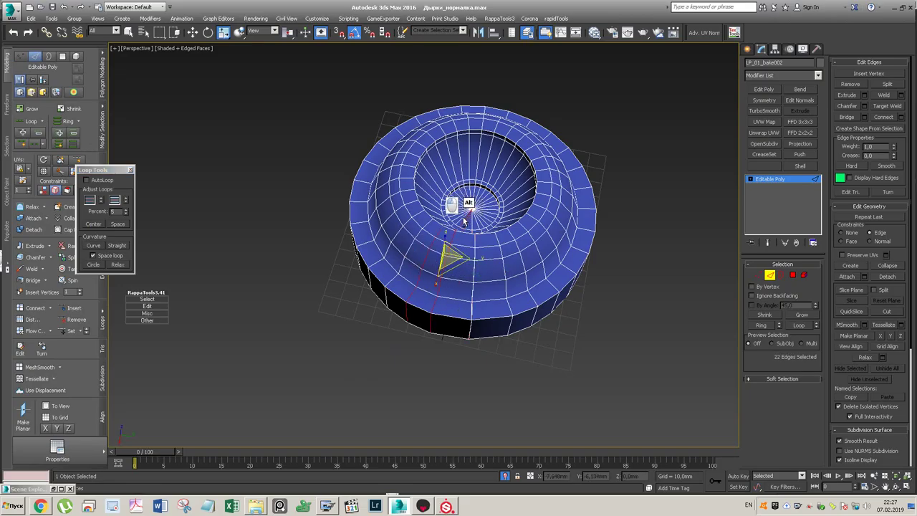
{"action": "left_click", "coordinate": [97, 204]}
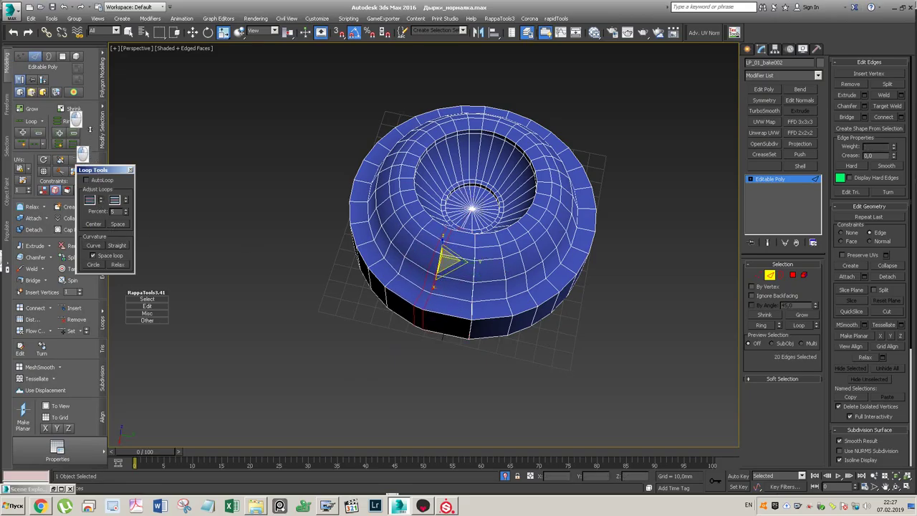
{"action": "left_click", "coordinate": [812, 209]}
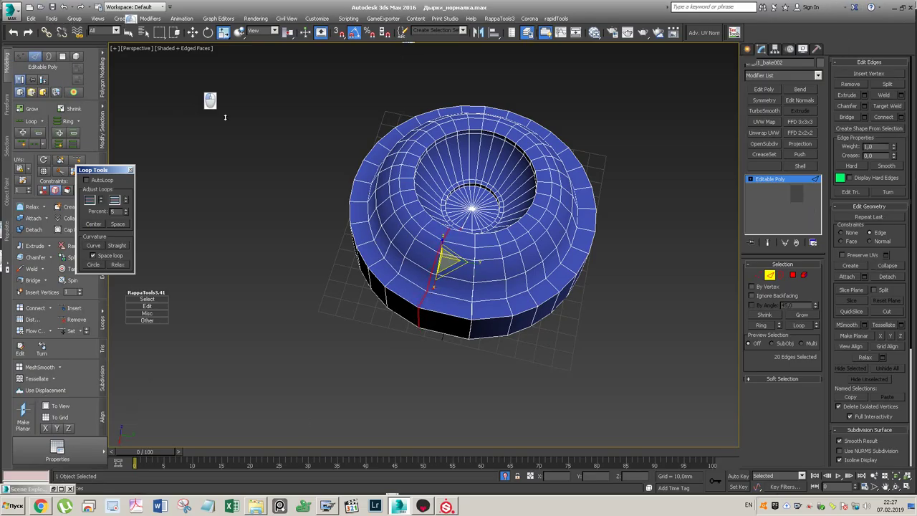
{"action": "middle_click", "coordinate": [413, 358]}
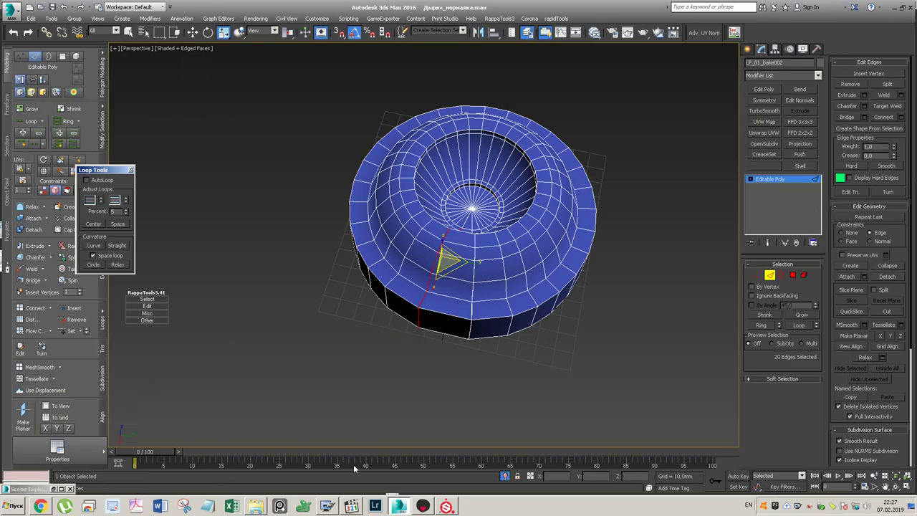
- Examine the spacing of the adjusted radial edge loops and the mesh silhouette in the Top view
{"action": "middle_click_drag", "start_coordinate": [488, 290], "coordinate": [438, 314], "text": "alt"}
{"action": "key", "text": "t"}
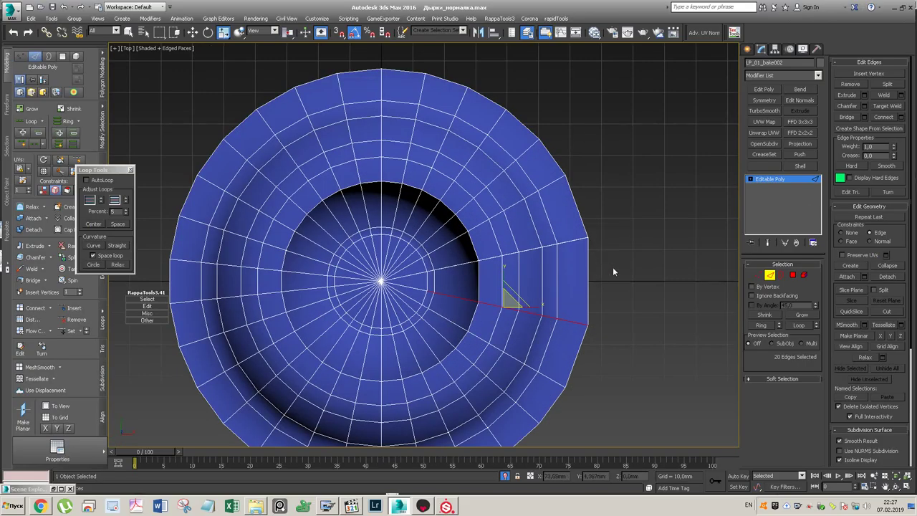
{"action": "scroll", "coordinate": [613, 268], "scroll_direction": "down", "scroll_amount": 6}
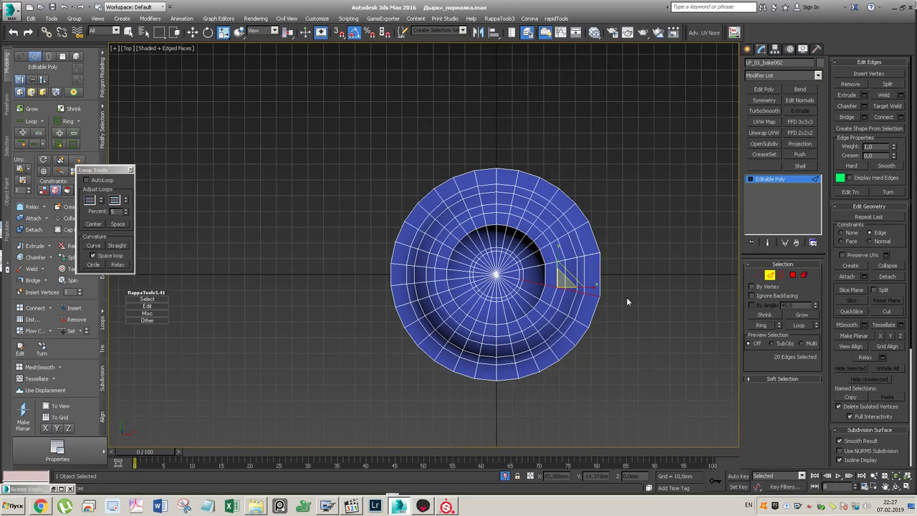
{"action": "scroll", "coordinate": [623, 301], "scroll_direction": "up", "scroll_amount": 6}
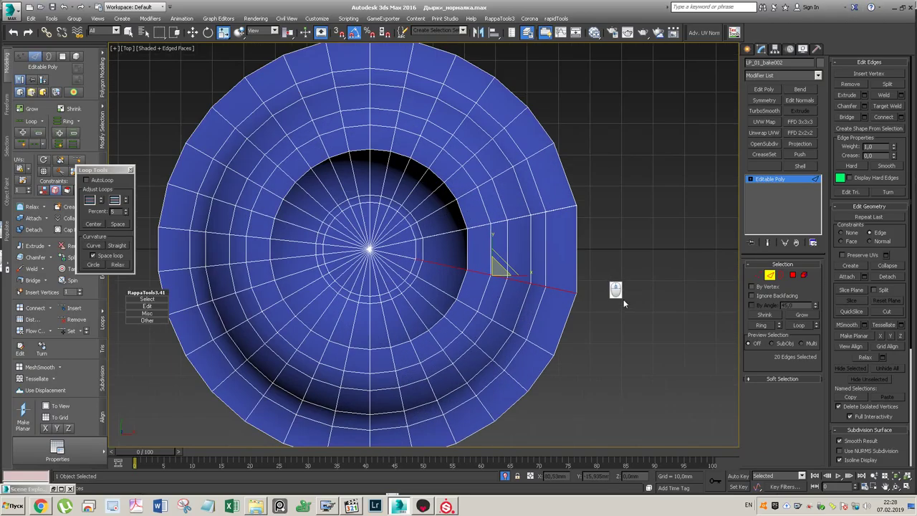
- Undo the recent adjustments that moved the pairs of radial edge loops together
{"action": "key", "text": "ctrl+z"}
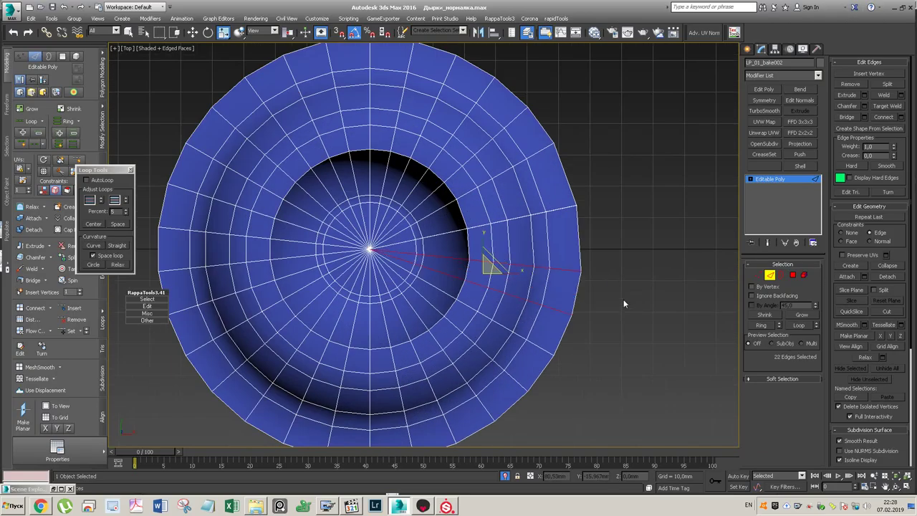
{"action": "key", "text": "ctrl+z"}
{"action": "key", "text": "ctrl+z"}
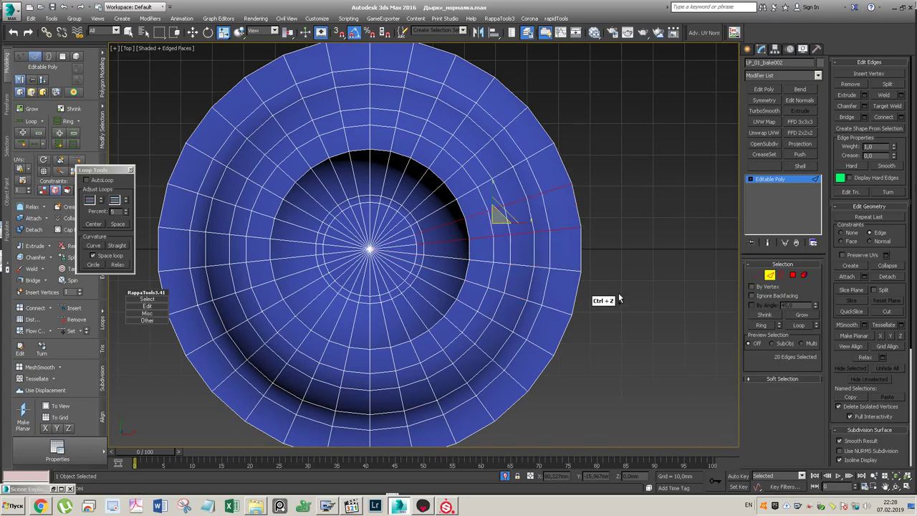
- Select four neighbouring radial edge loops, try the Circle command of Loop Tools on them, and undo it
{"action": "left_click", "coordinate": [554, 190], "text": "ctrl"}
{"action": "left_click", "coordinate": [563, 230], "text": "ctrl"}
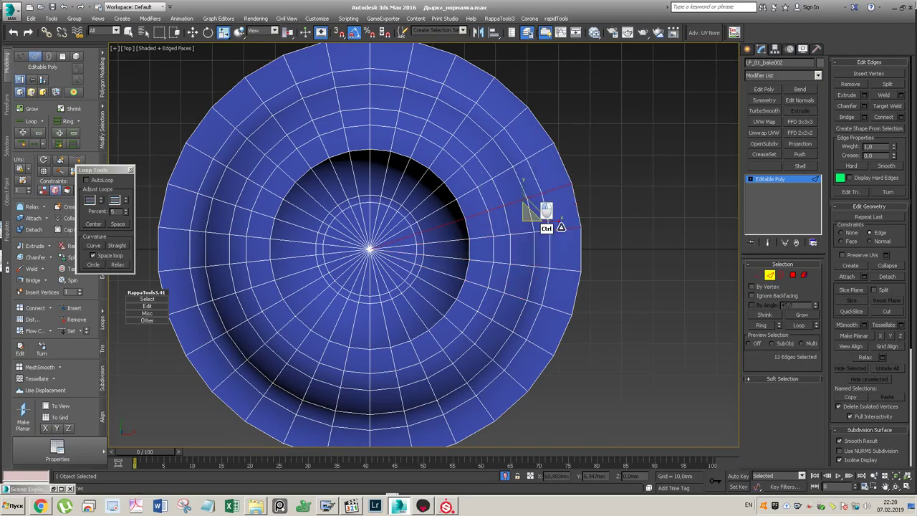
{"action": "double_click", "coordinate": [572, 270], "text": "ctrl"}
{"action": "double_click", "coordinate": [556, 311], "text": "ctrl"}
{"action": "left_click", "coordinate": [88, 264]}
{"action": "key", "text": "ctrl+z"}
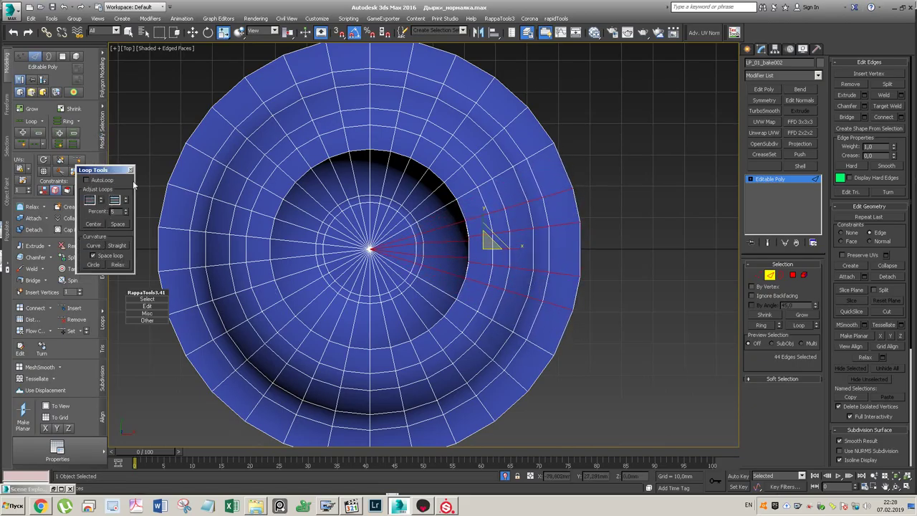
{"action": "mouse_move", "coordinate": [439, 285]}
{"action": "middle_mouse_down", "text": "alt"}
{"action": "mouse_move", "coordinate": [430, 263]}
{"action": "mouse_move", "coordinate": [487, 217]}
{"action": "mouse_move", "coordinate": [489, 246]}
{"action": "mouse_move", "coordinate": [429, 273]}
{"action": "middle_mouse_up", "text": "alt"}
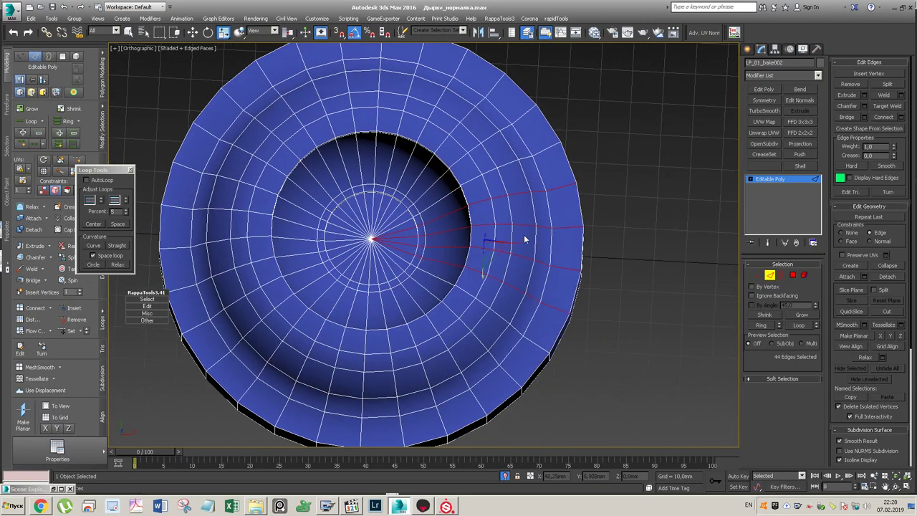
{"action": "left_click", "coordinate": [518, 260]}
{"action": "double_click", "coordinate": [514, 290], "text": "ctrl"}
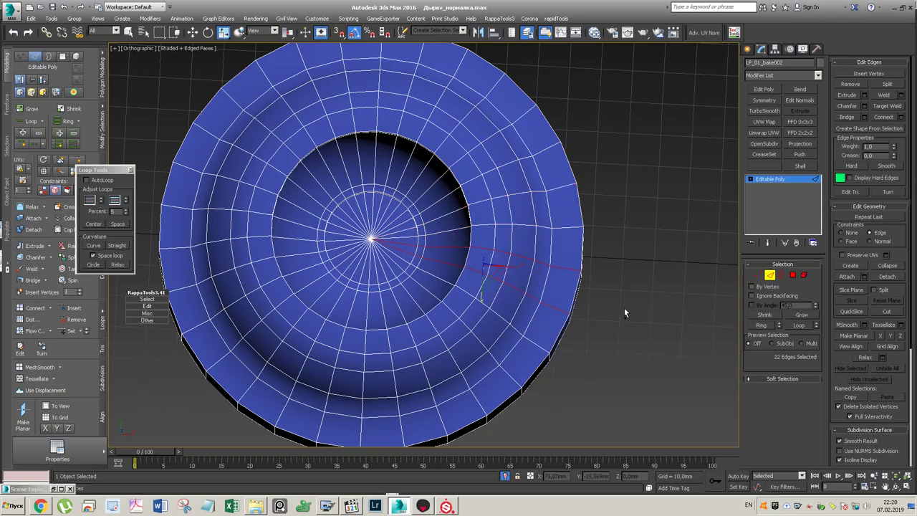
{"action": "left_click", "coordinate": [758, 276], "text": "ctrl"}
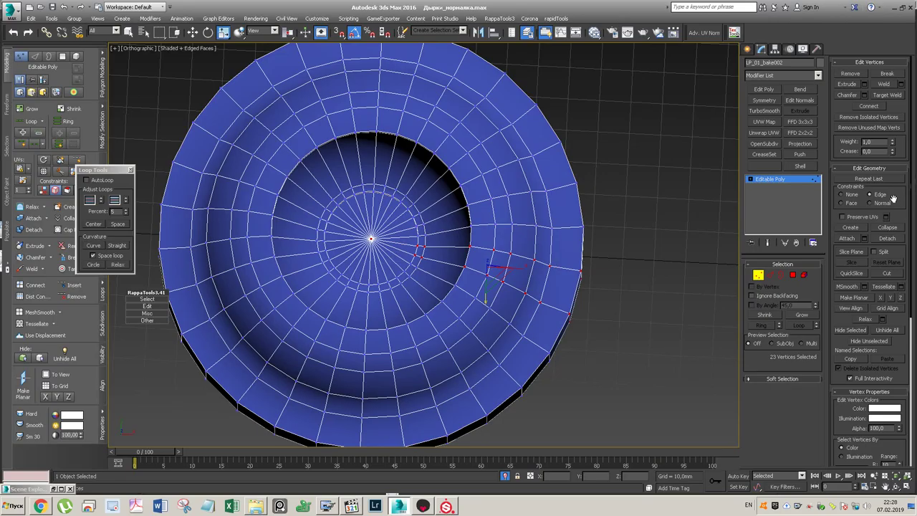
{"action": "middle_click_drag", "start_coordinate": [604, 314], "coordinate": [573, 281], "text": "alt"}
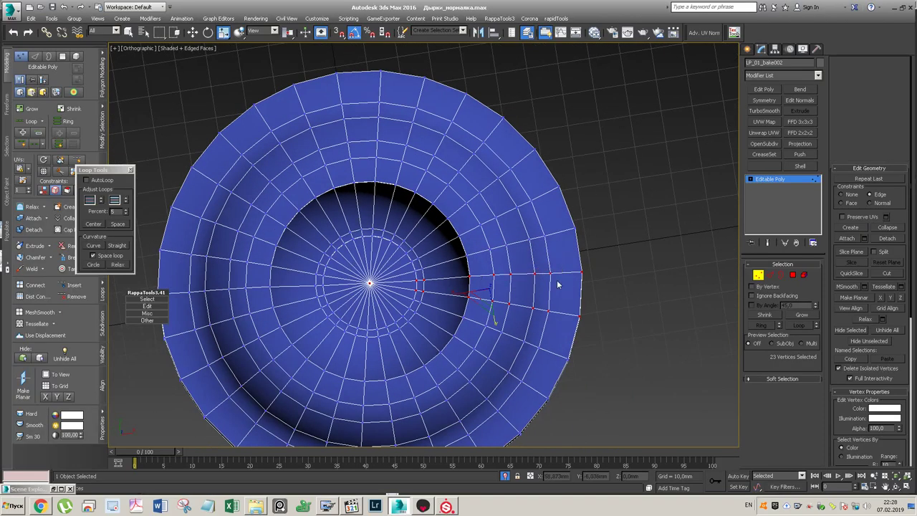
{"action": "key", "text": "2"}
{"action": "key", "text": "t"}
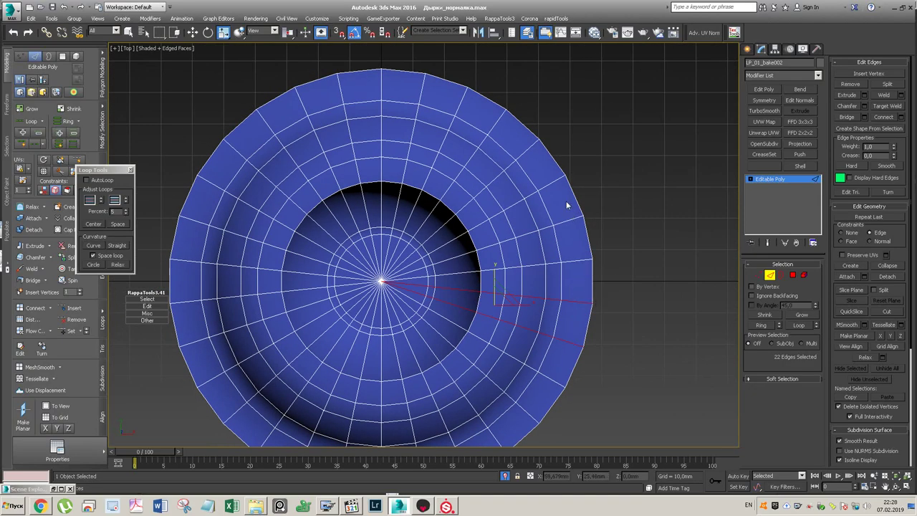
- Pull the neighbouring radial loops onto the lower-right and upper-right radial edge loops of LP_01_bake002 with the Adjust Loops control
{"action": "double_click", "coordinate": [537, 365]}
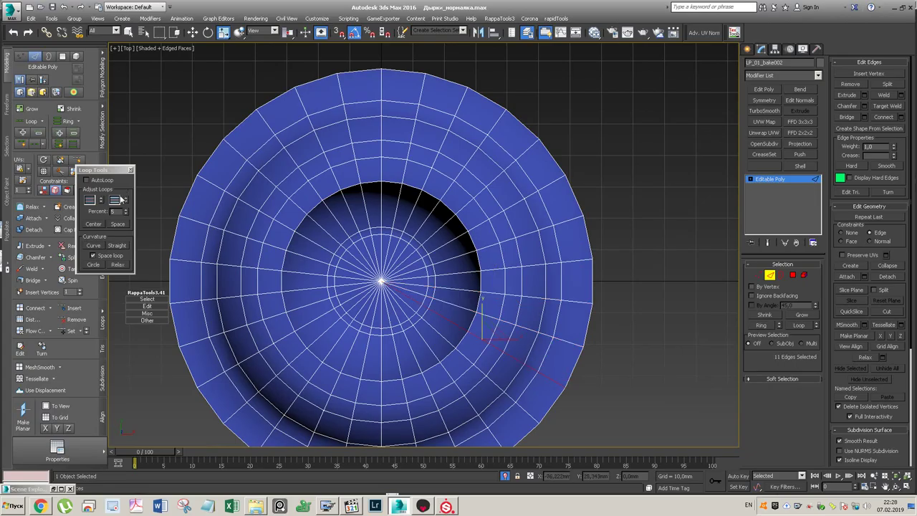
{"action": "left_click", "coordinate": [125, 201]}
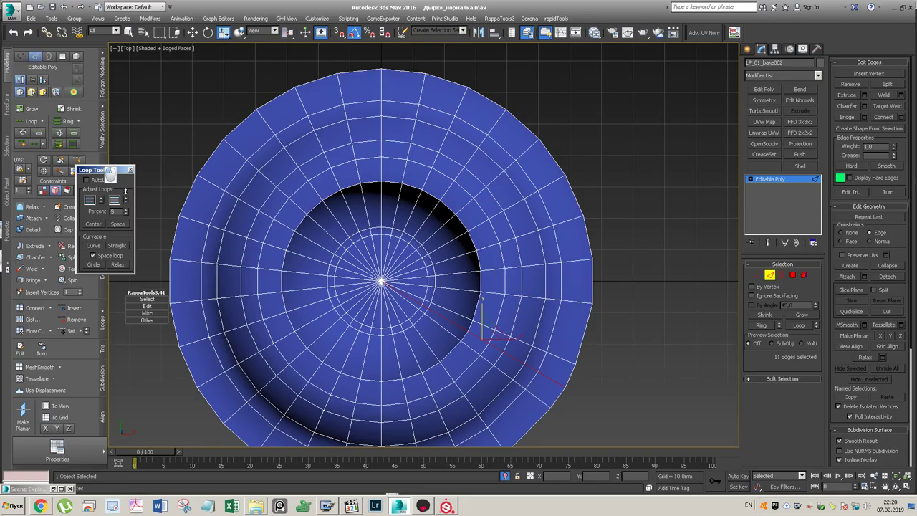
{"action": "left_click_drag", "start_coordinate": [125, 190], "coordinate": [502, 460]}
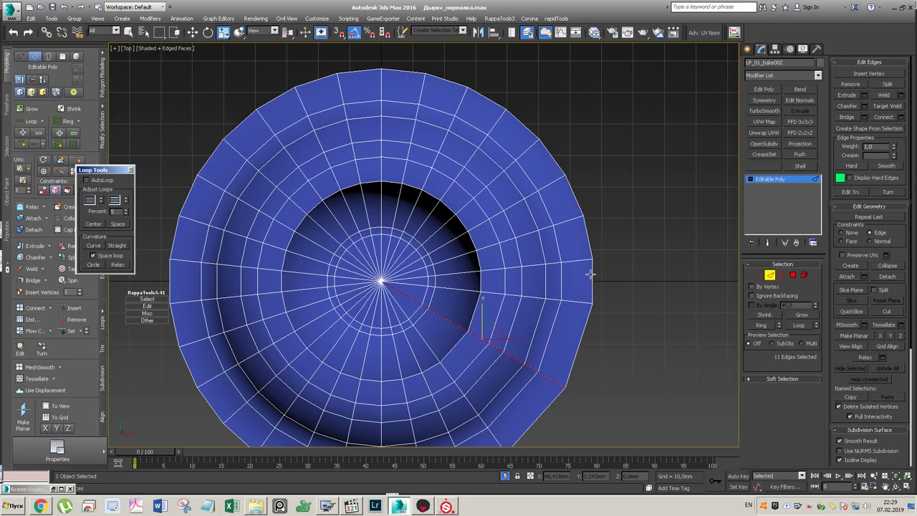
{"action": "left_click", "coordinate": [555, 180]}
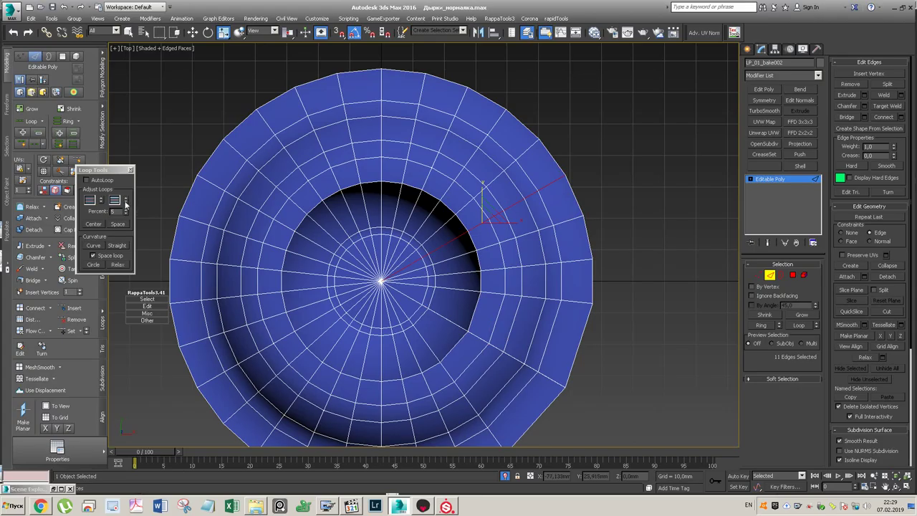
{"action": "left_click_drag", "start_coordinate": [125, 204], "coordinate": [544, 473]}
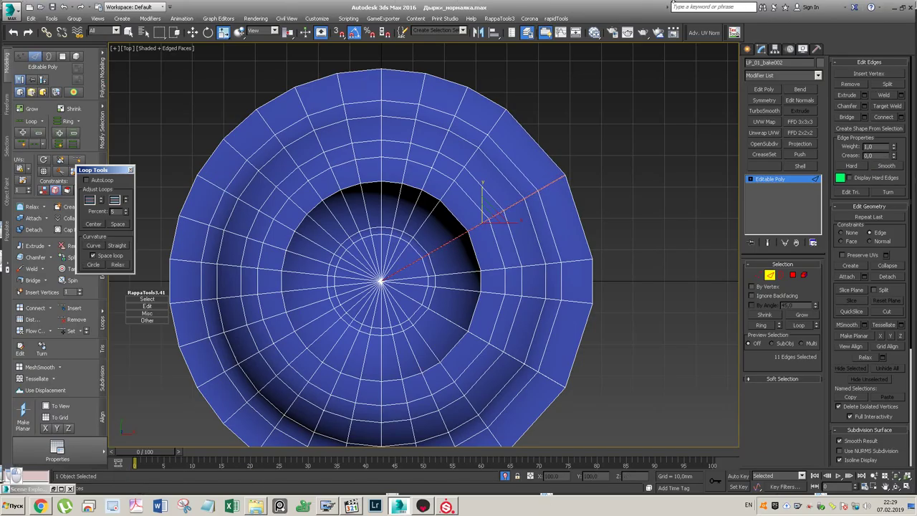
- Bring the two middle radial edge loops of LP_01_bake002 together with Adjust Loops and weld all vertices of the mesh
{"action": "double_click", "coordinate": [573, 260]}
{"action": "double_click", "coordinate": [573, 300], "text": "ctrl"}
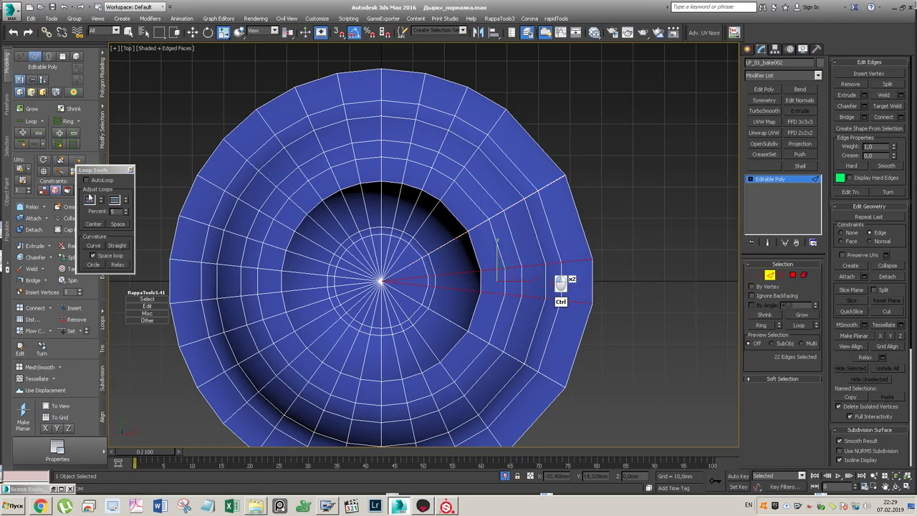
{"action": "left_click", "coordinate": [101, 201]}
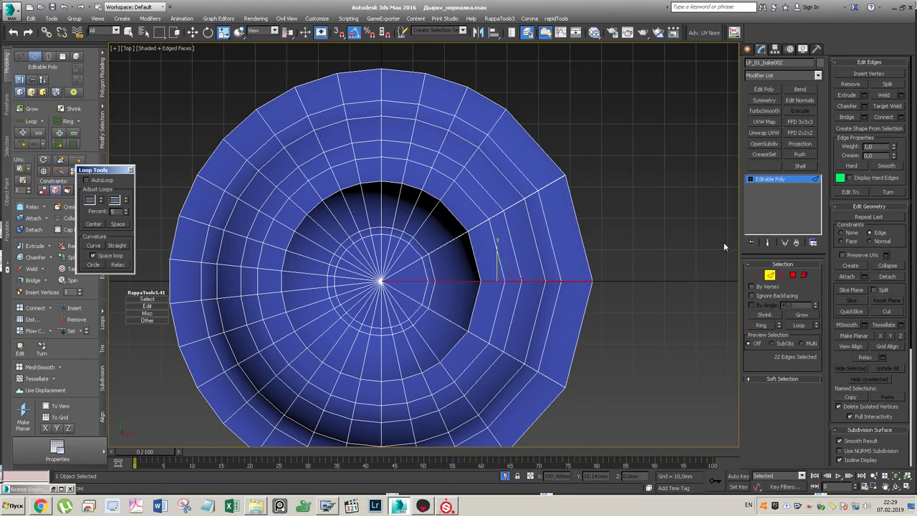
{"action": "key", "text": "1"}
{"action": "key", "text": "ctrl+a"}
{"action": "left_click", "coordinate": [886, 83]}
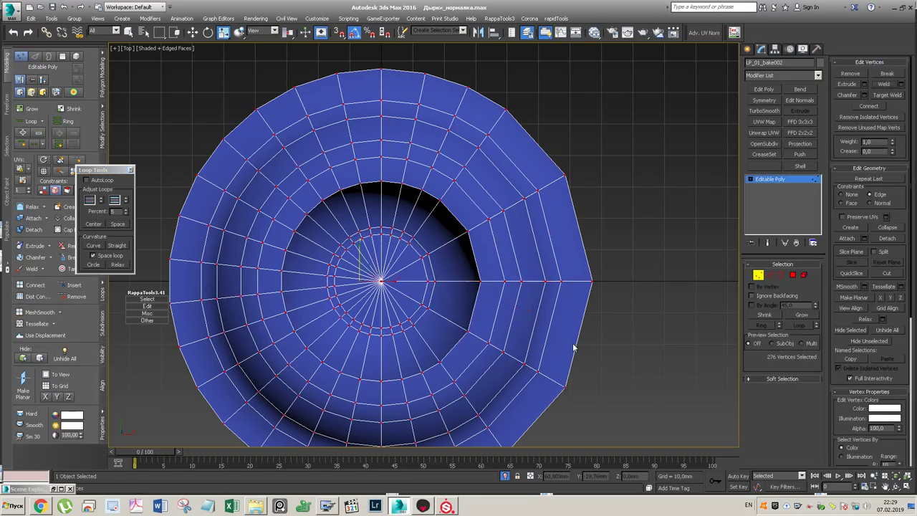
{"action": "scroll", "coordinate": [524, 278], "scroll_direction": "down", "scroll_amount": 1}
{"action": "scroll", "coordinate": [523, 273], "scroll_direction": "down", "scroll_amount": 3}
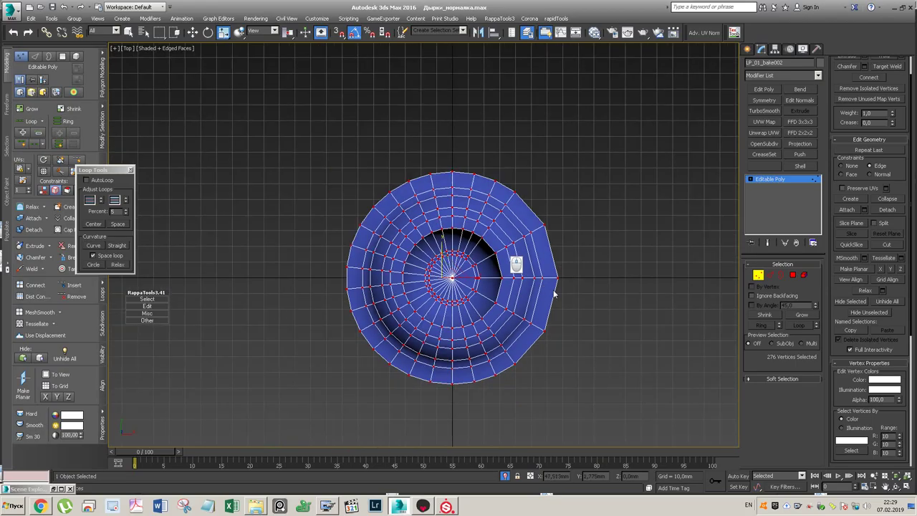
{"action": "left_click", "coordinate": [771, 179]}
- Select the LP_02_bake002 mesh and remove its Edit Poly modifier to return to the untriangulated Editable Poly
{"action": "left_click", "coordinate": [602, 283]}
{"action": "middle_click_drag", "start_coordinate": [609, 265], "coordinate": [588, 244], "text": "alt"}
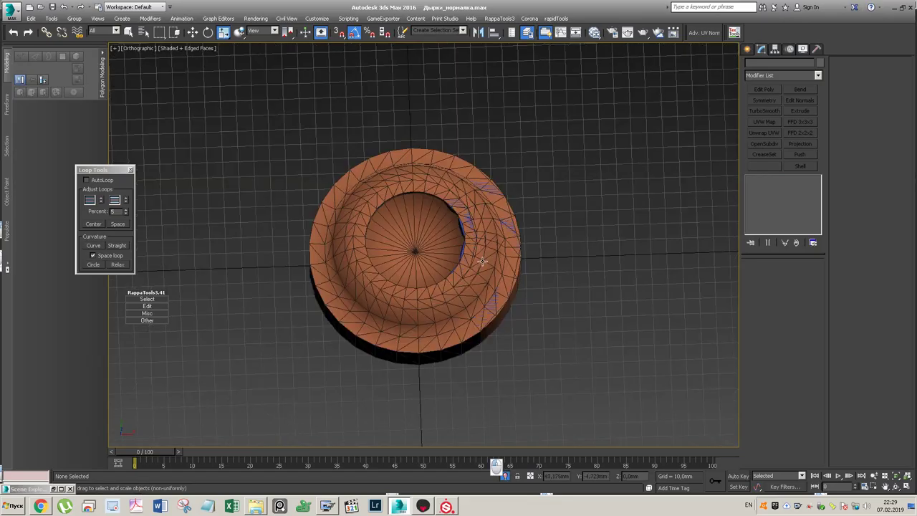
{"action": "left_click", "coordinate": [478, 231]}
{"action": "scroll", "coordinate": [473, 258], "scroll_direction": "up", "scroll_amount": 3}
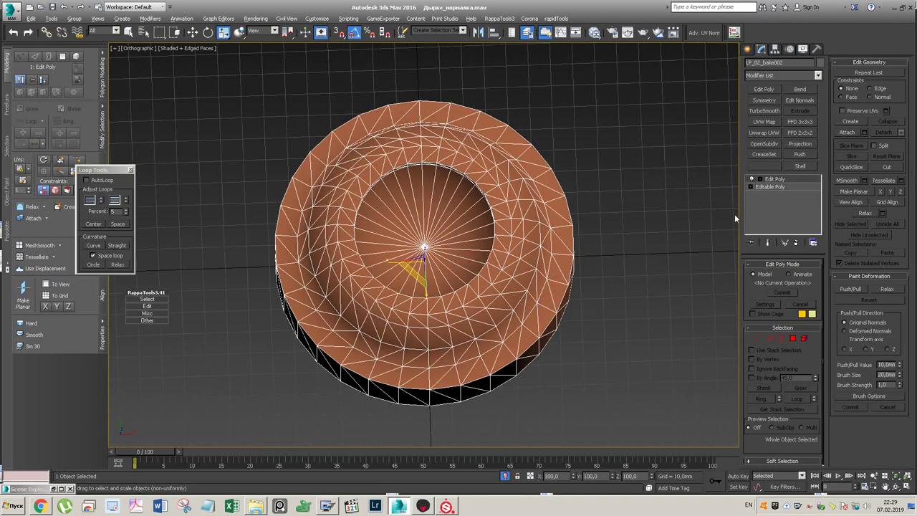
{"action": "left_click", "coordinate": [797, 244]}
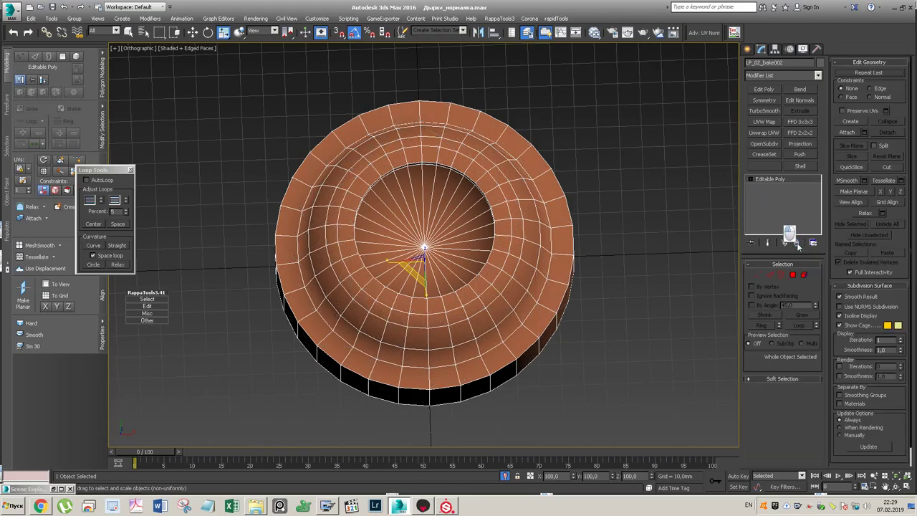
- Pull the neighbouring radial loops of LP_02_bake002 onto its upper-right and lower-right radial edge loops using Adjust Loops in the Top view
{"action": "middle_click_drag", "start_coordinate": [501, 235], "coordinate": [506, 240], "text": "alt"}
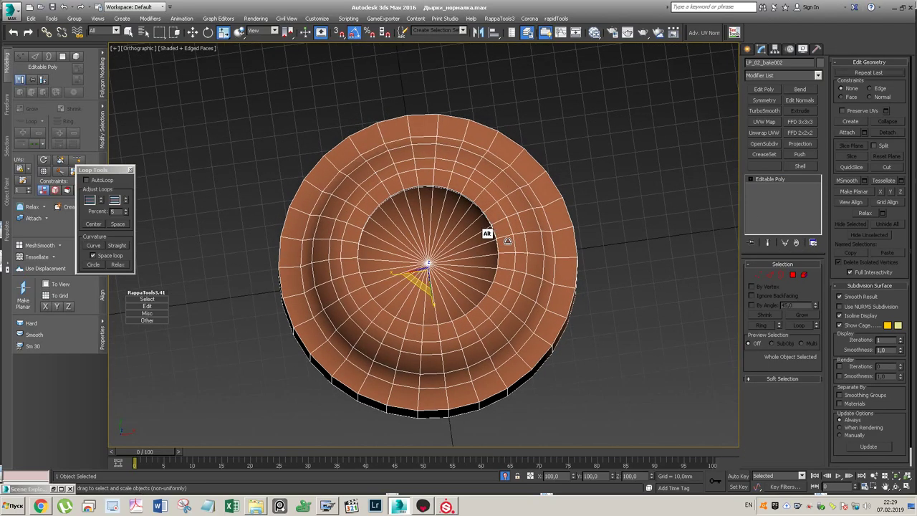
{"action": "key", "text": "t"}
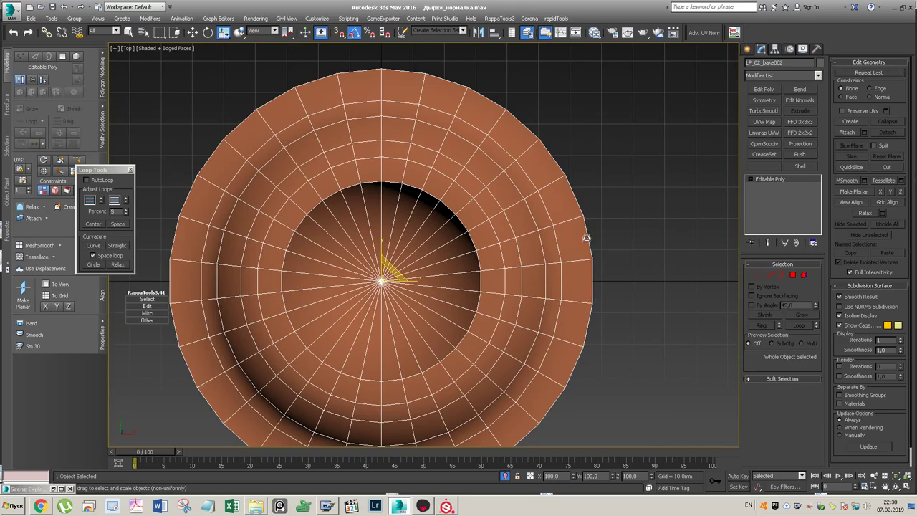
{"action": "key", "text": "2"}
{"action": "double_click", "coordinate": [554, 187]}
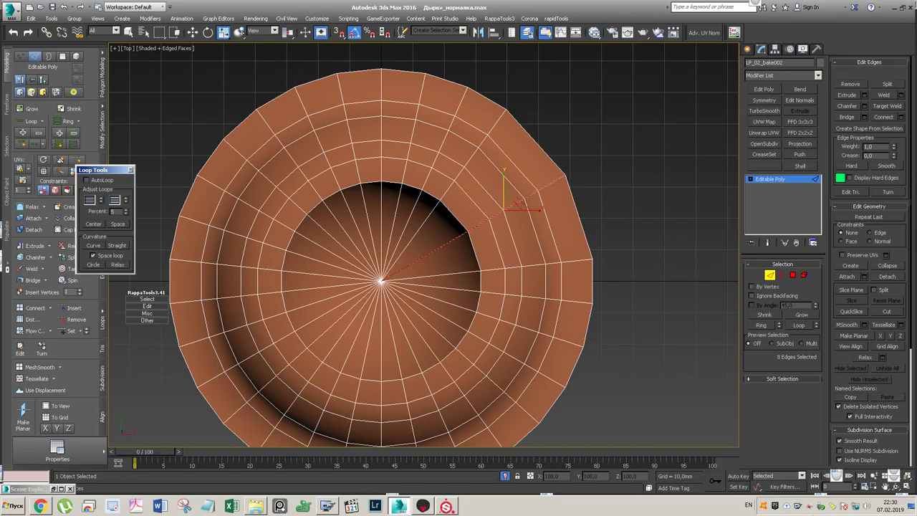
{"action": "double_click", "coordinate": [547, 377]}
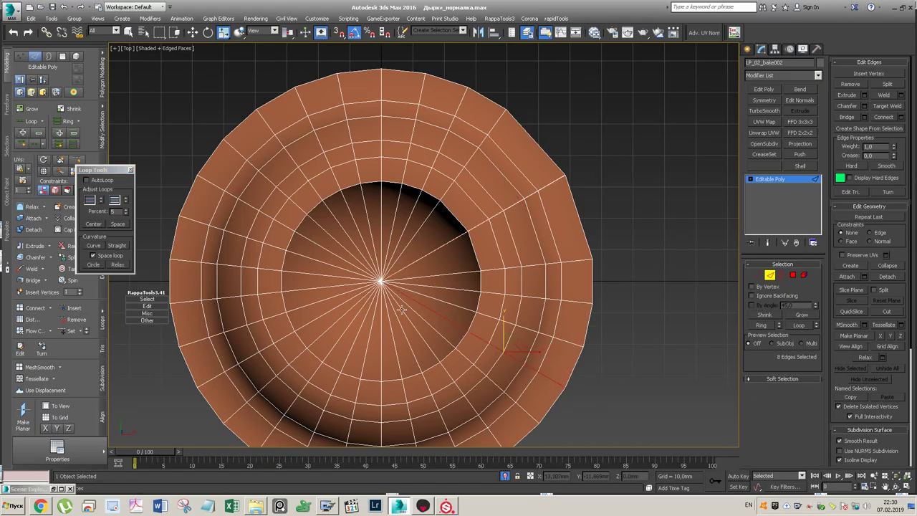
{"action": "left_click_drag", "start_coordinate": [128, 201], "coordinate": [394, 145]}
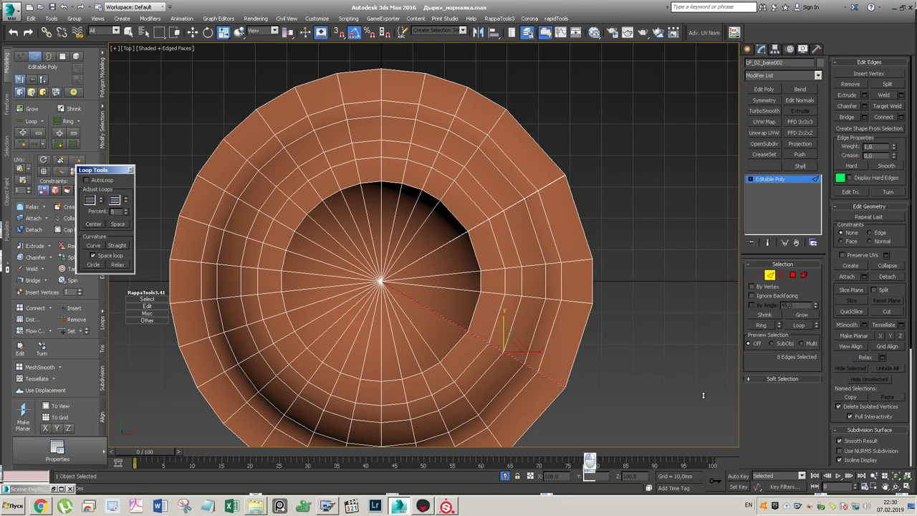
- Merge the two middle radial edge loops of LP_02_bake002 with Adjust Loops, then weld all its vertices and leave vertex editing
{"action": "double_click", "coordinate": [580, 260]}
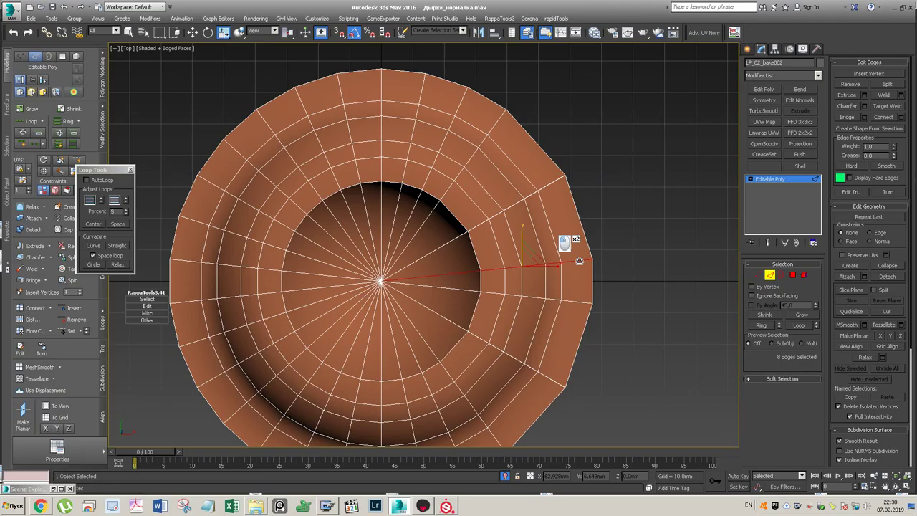
{"action": "double_click", "coordinate": [574, 301], "text": "ctrl"}
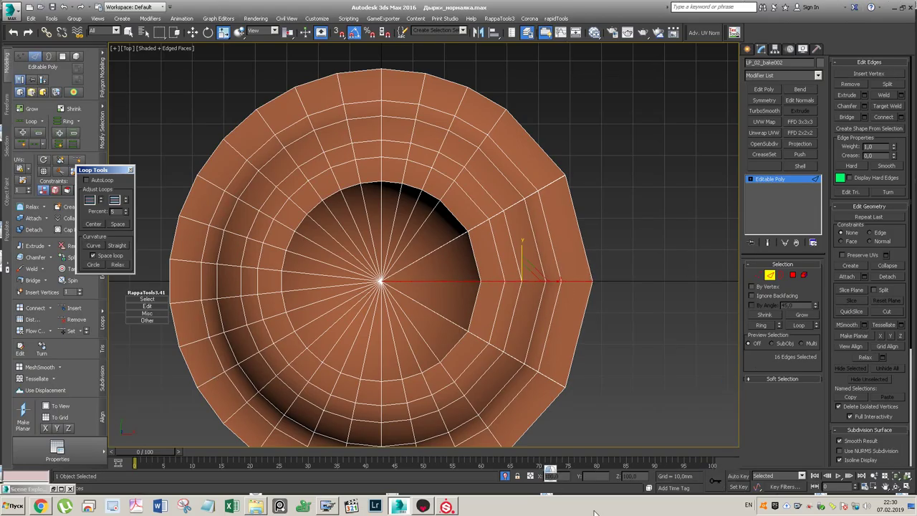
{"action": "key", "text": "1"}
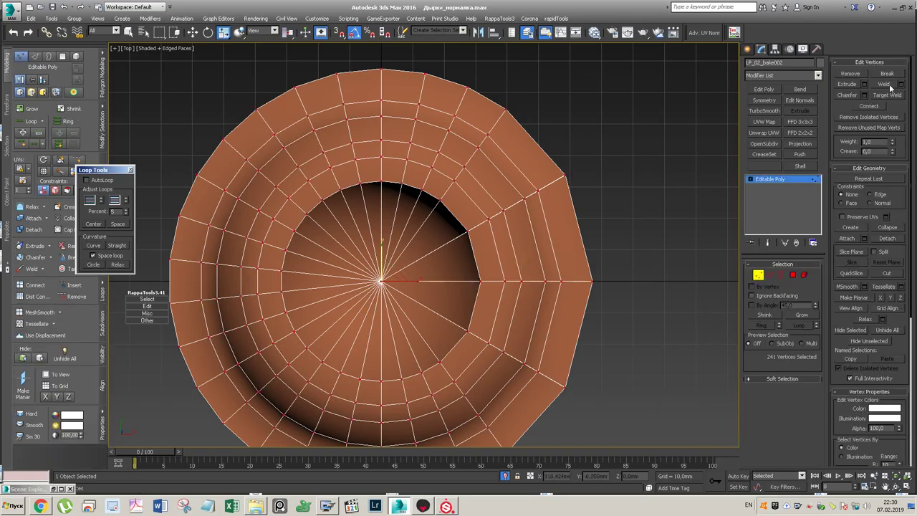
{"action": "left_click", "coordinate": [637, 225]}
{"action": "left_click", "coordinate": [775, 179]}
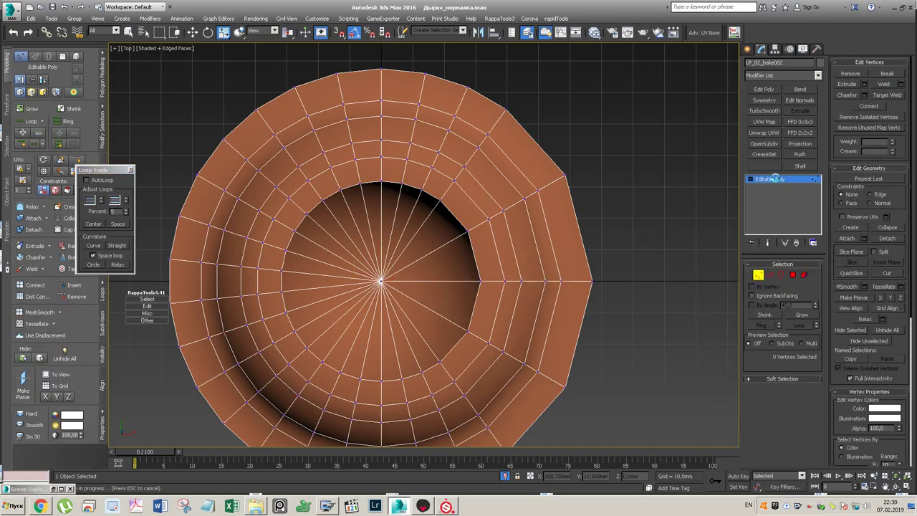
{"action": "scroll", "coordinate": [604, 221], "scroll_direction": "down", "scroll_amount": 2}
{"action": "middle_click_drag", "start_coordinate": [603, 221], "coordinate": [627, 228], "text": "alt"}
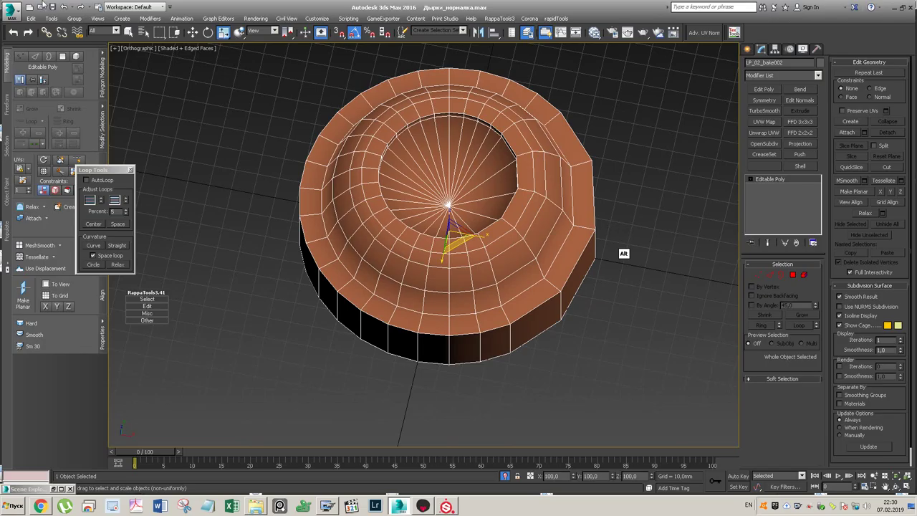
- Export the selected LP_02_bake002 mesh to the Normal folder as LP_1_2_04.FBX with the current FBX export settings
{"action": "left_click", "coordinate": [21, 8]}
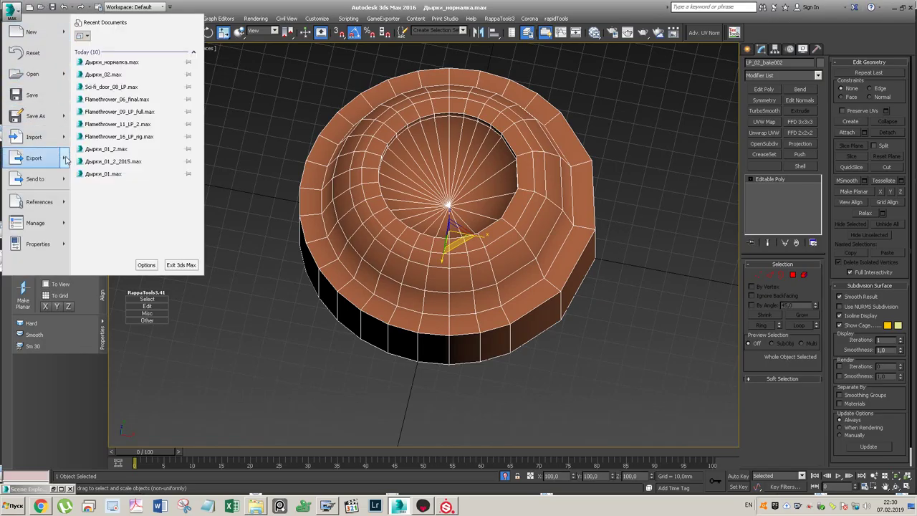
{"action": "left_click", "coordinate": [122, 68]}
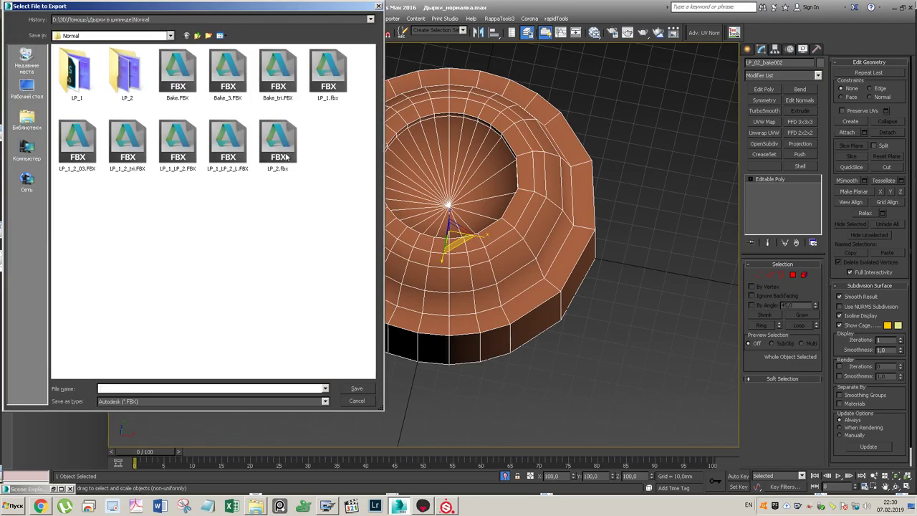
{"action": "left_click", "coordinate": [88, 152]}
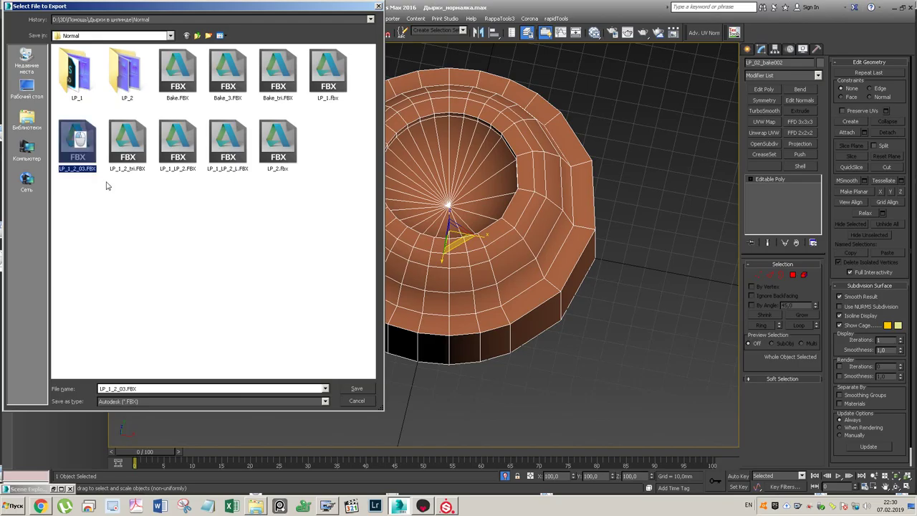
{"action": "double_click", "coordinate": [118, 389]}
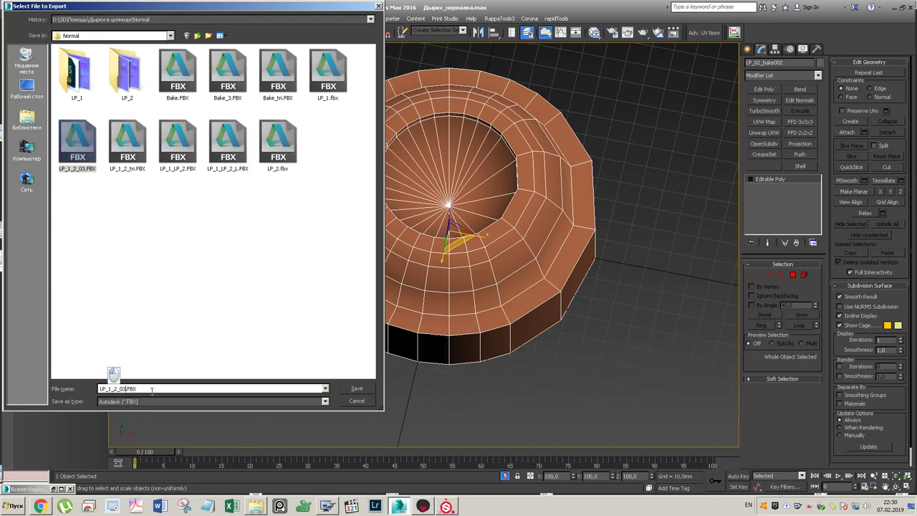
{"action": "key", "text": "Return"}
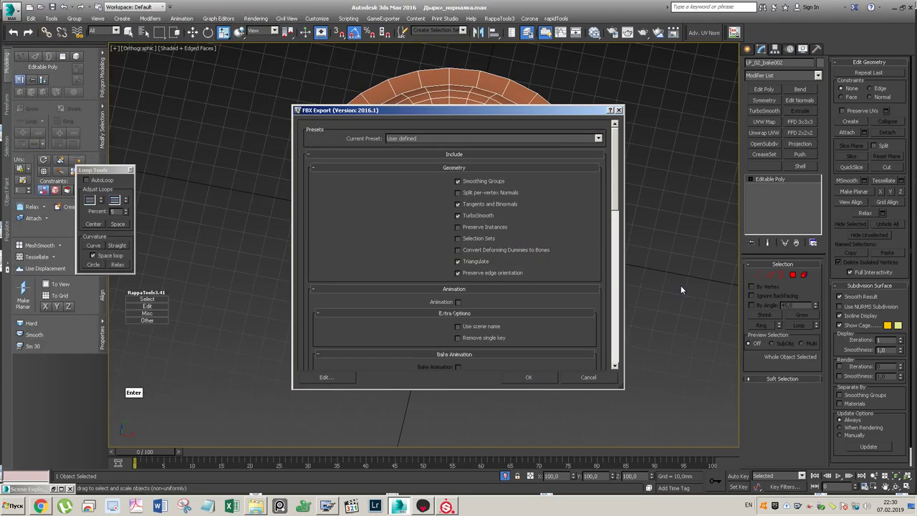
{"action": "left_click", "coordinate": [526, 380]}
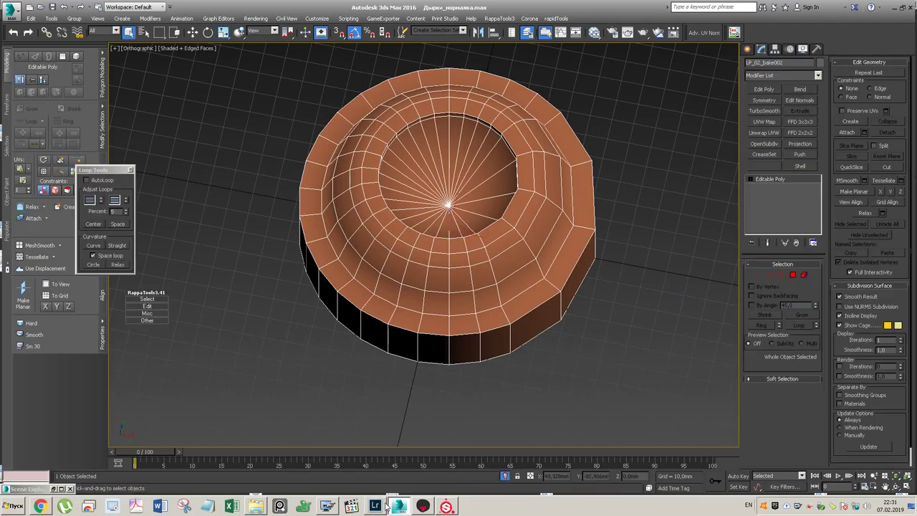
- Switch to Marmoset Toolbag and hide the LP_1_2_03 model in the scene
{"action": "left_click", "coordinate": [446, 506]}
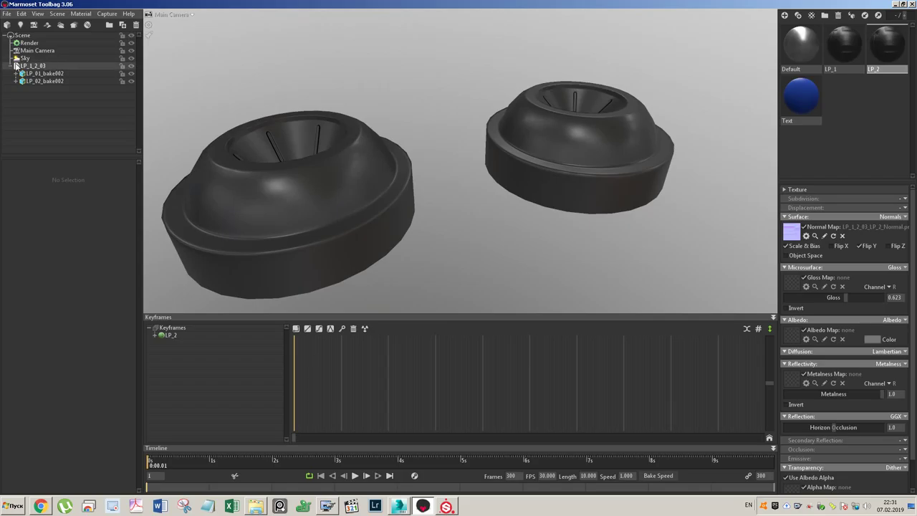
{"action": "left_click", "coordinate": [131, 66]}
- Import LP_1_2_04.FBX from the Normal folder into the Marmoset scene
{"action": "key", "text": "ctrl+i"}
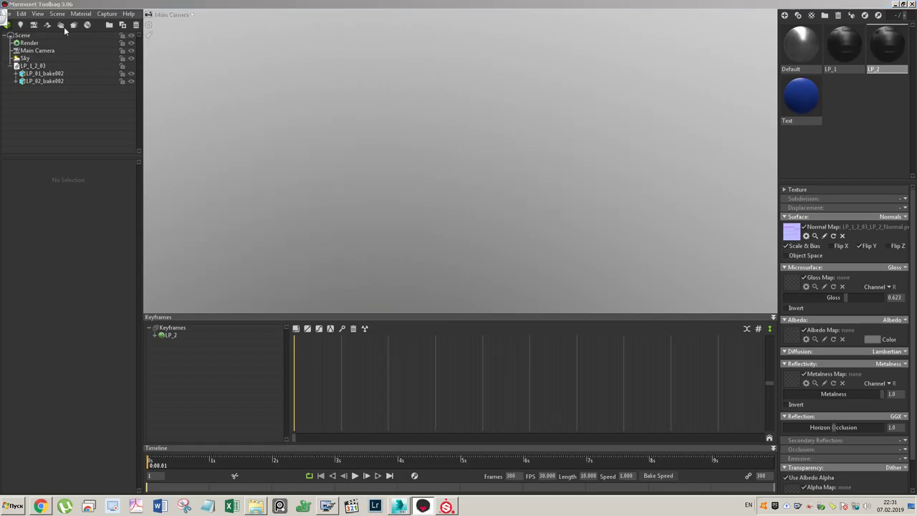
{"action": "left_click", "coordinate": [228, 30]}
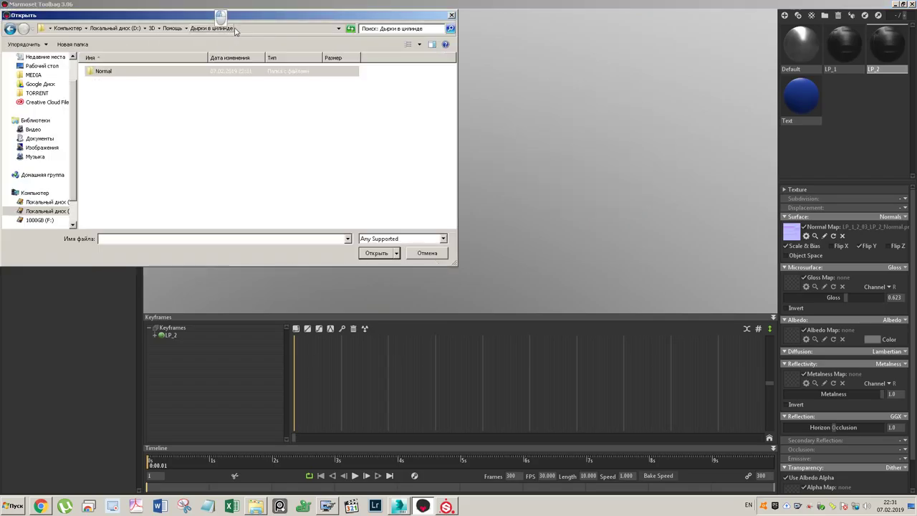
{"action": "double_click", "coordinate": [153, 71]}
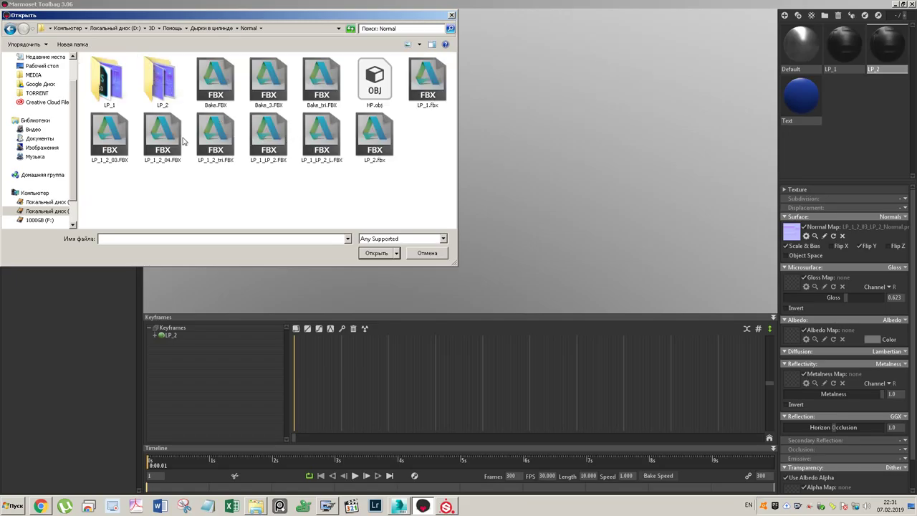
{"action": "left_click", "coordinate": [163, 136]}
{"action": "left_click", "coordinate": [387, 253]}
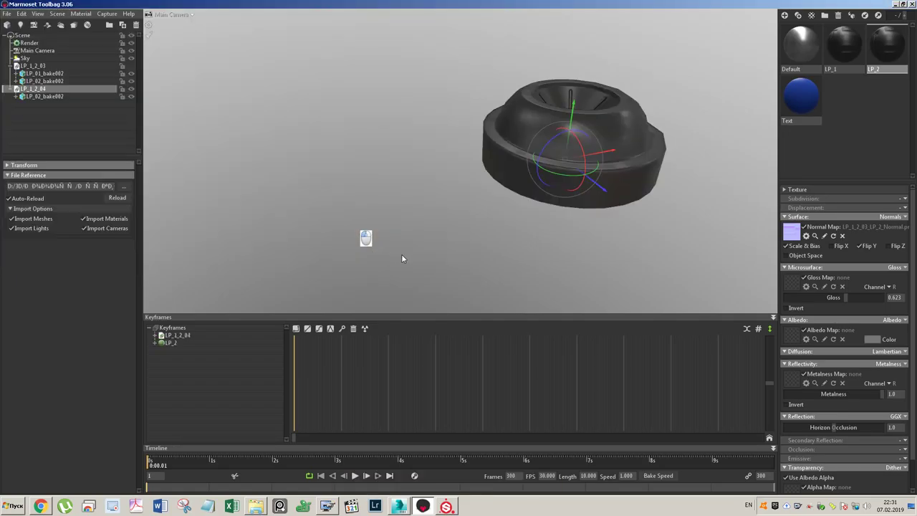
- Expand the imported LP_1_2_04 model to check which meshes it contains, and delete it from the scene
{"action": "mouse_move", "coordinate": [606, 155]}
{"action": "left_mouse_down"}
{"action": "mouse_move", "coordinate": [487, 175]}
{"action": "mouse_move", "coordinate": [601, 158]}
{"action": "left_mouse_up"}
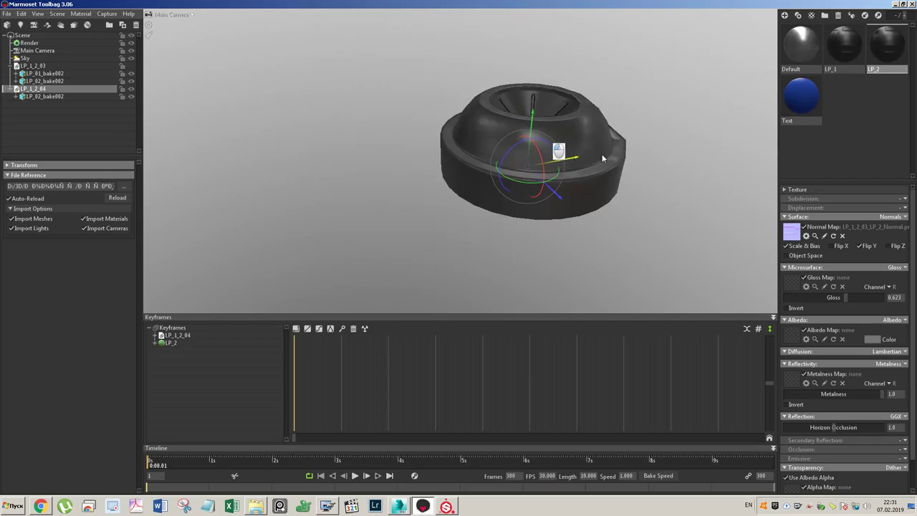
{"action": "left_click", "coordinate": [16, 97]}
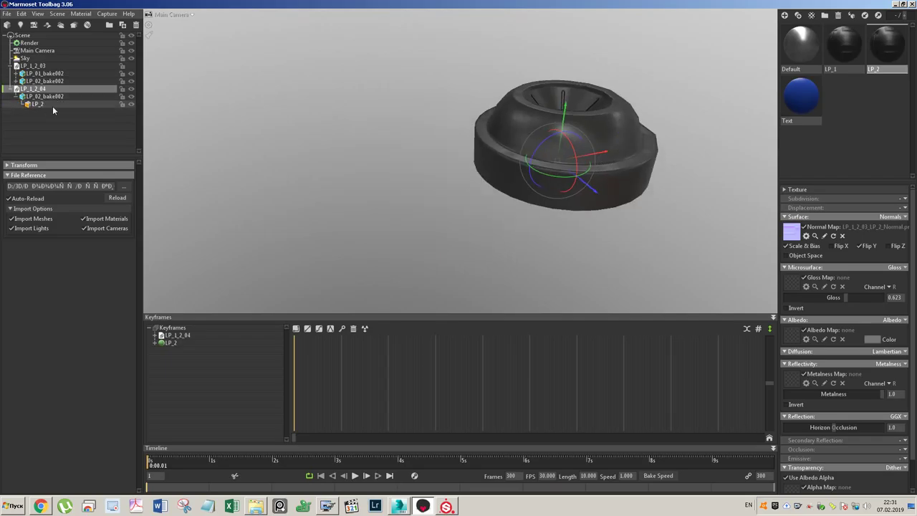
{"action": "left_click", "coordinate": [76, 87]}
{"action": "key", "text": "Delete"}
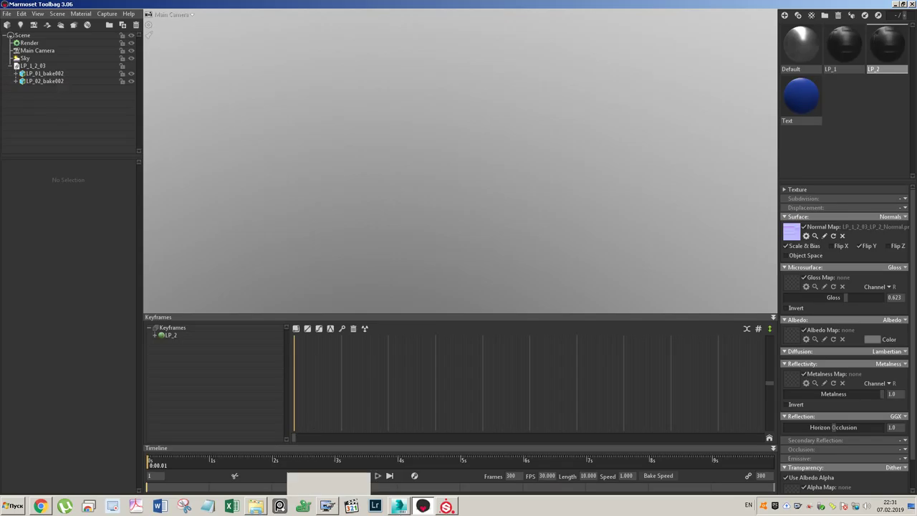
- Switch to 3ds Max, exit isolation mode and select both overlapping low-poly meshes, LP_01_bake002 and LP_02_bake002
{"action": "left_click", "coordinate": [399, 506]}
{"action": "left_click", "coordinate": [505, 477]}
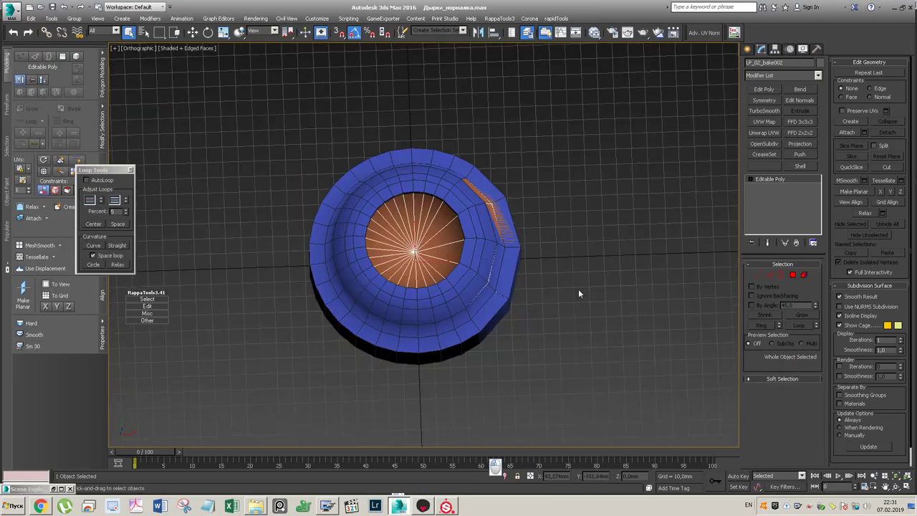
{"action": "left_click", "coordinate": [421, 238]}
- Export both selected meshes as FBX, replacing the existing LP_1_2_04.FBX and keeping the current export settings
{"action": "left_click", "coordinate": [18, 13]}
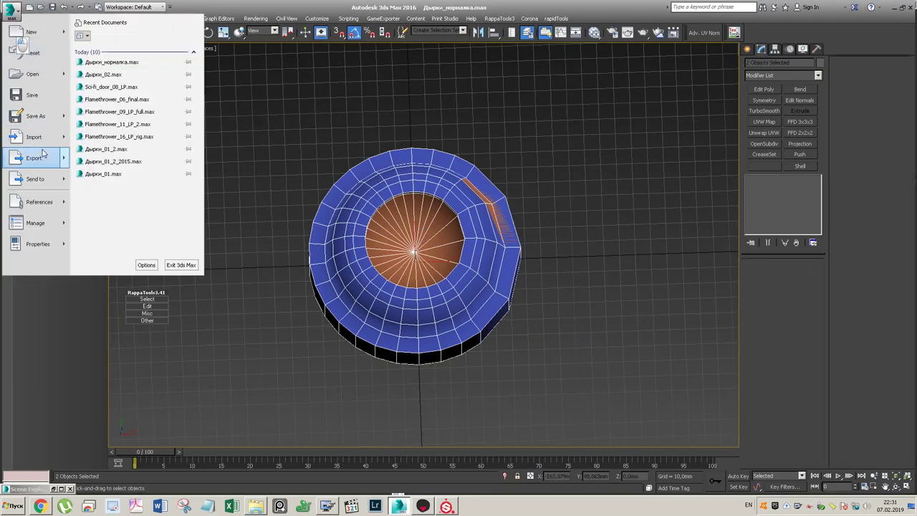
{"action": "mouse_move", "coordinate": [61, 156]}
{"action": "left_click", "coordinate": [124, 89]}
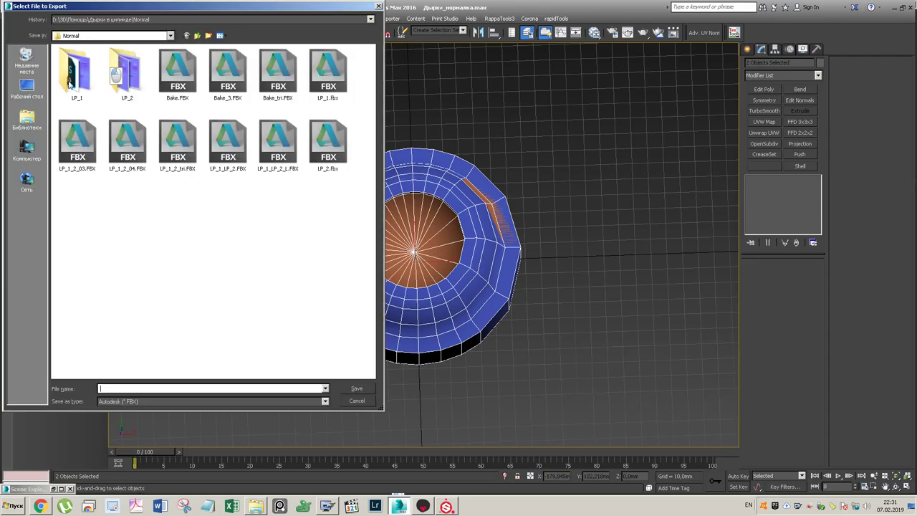
{"action": "left_click", "coordinate": [121, 147]}
{"action": "left_click", "coordinate": [362, 389]}
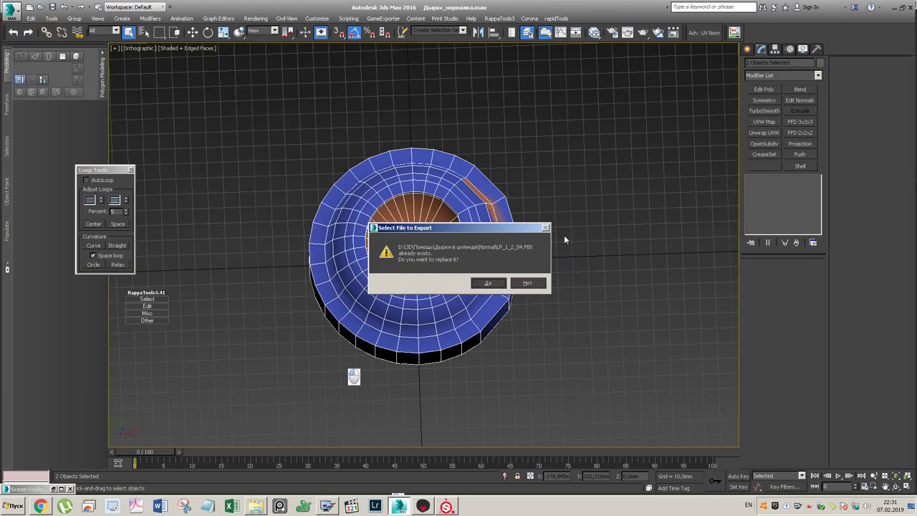
{"action": "left_click", "coordinate": [490, 284]}
{"action": "left_click", "coordinate": [530, 377]}
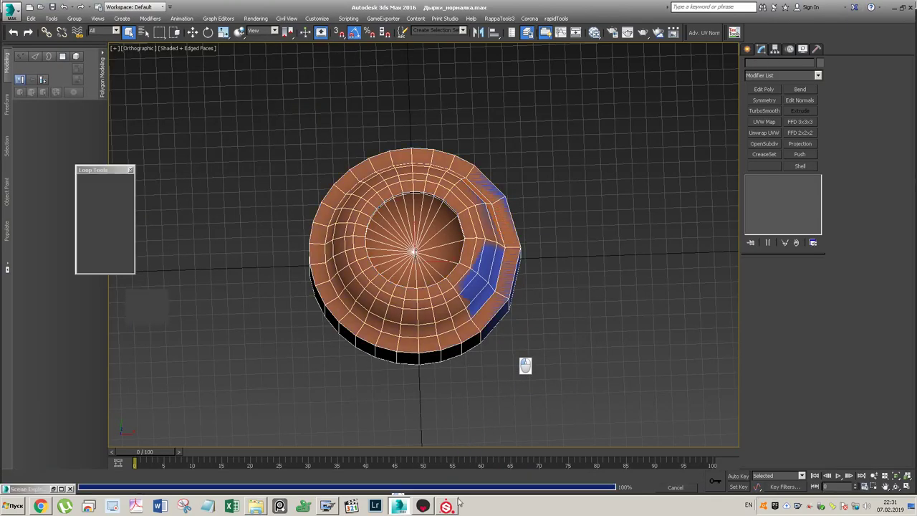
- Switch to Marmoset Toolbag and import the re-exported LP_1_2_04.FBX with both meshes
{"action": "left_click", "coordinate": [423, 505]}
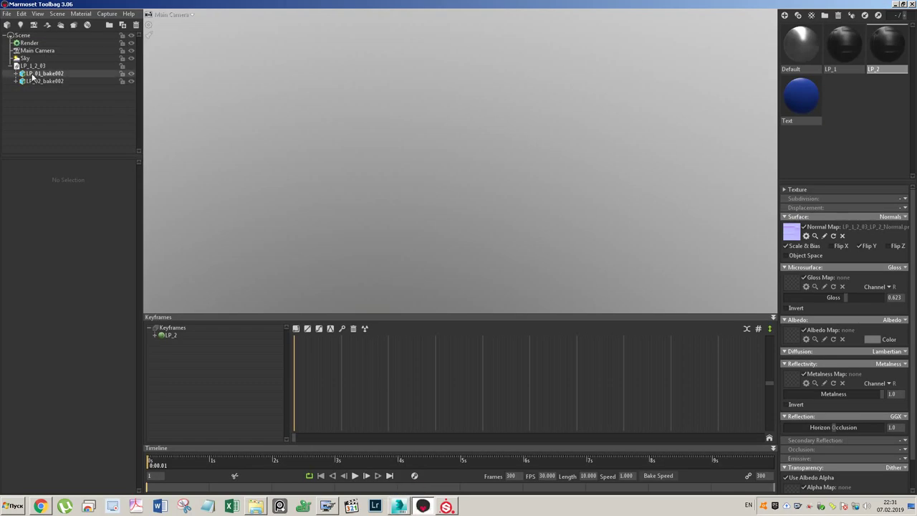
{"action": "left_click", "coordinate": [8, 24]}
{"action": "left_click", "coordinate": [165, 150]}
{"action": "left_click", "coordinate": [374, 252]}
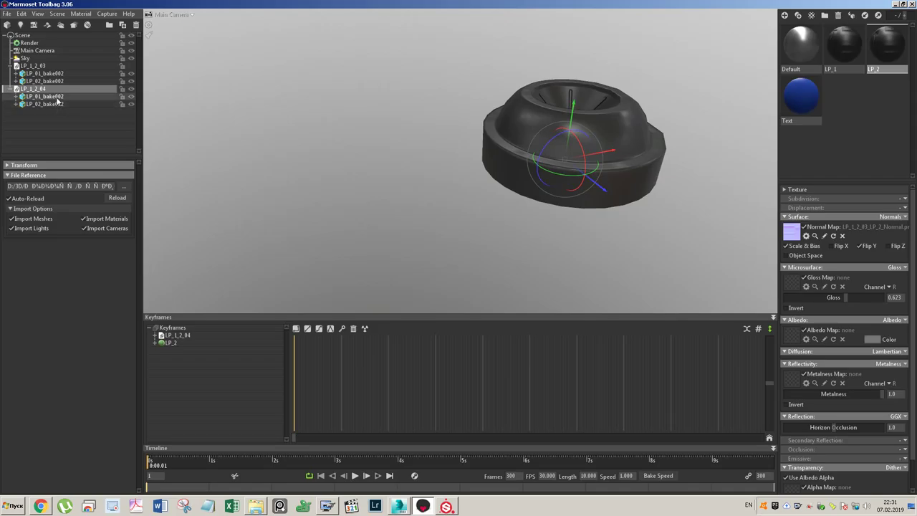
- Move LP_01_bake002 of the LP_1_2_04 model away from LP_02_bake002 so the shading of both meshes can be compared
{"action": "left_click", "coordinate": [57, 97]}
{"action": "left_click_drag", "start_coordinate": [610, 154], "coordinate": [415, 206], "text": "alt"}
{"action": "left_click_drag", "start_coordinate": [577, 197], "coordinate": [462, 214], "text": "alt"}
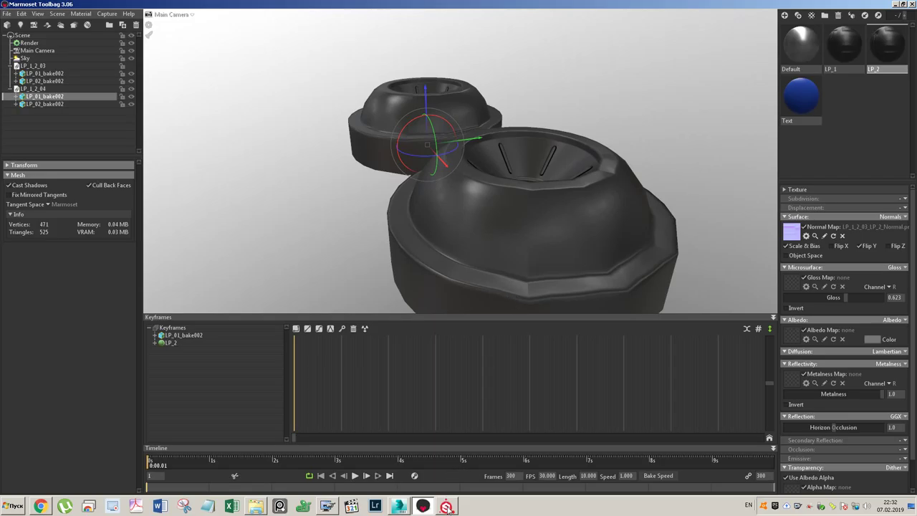
{"action": "left_click", "coordinate": [326, 506]}
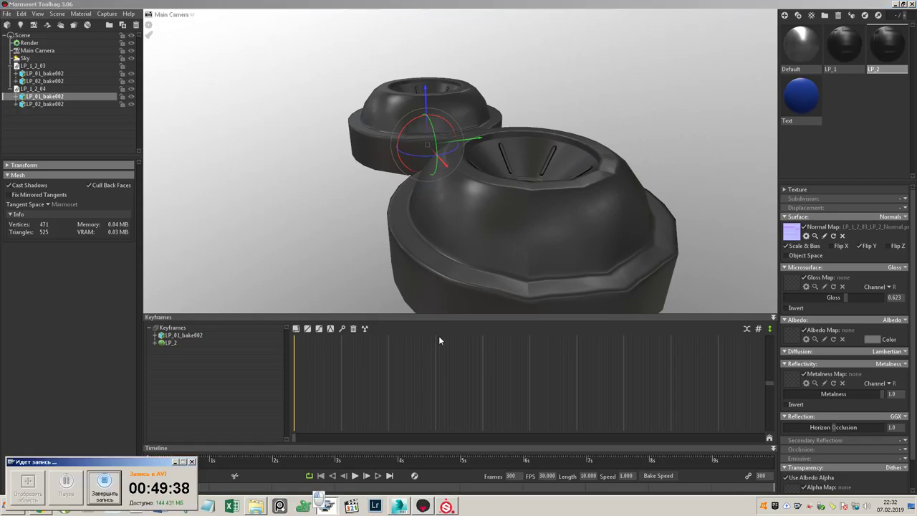